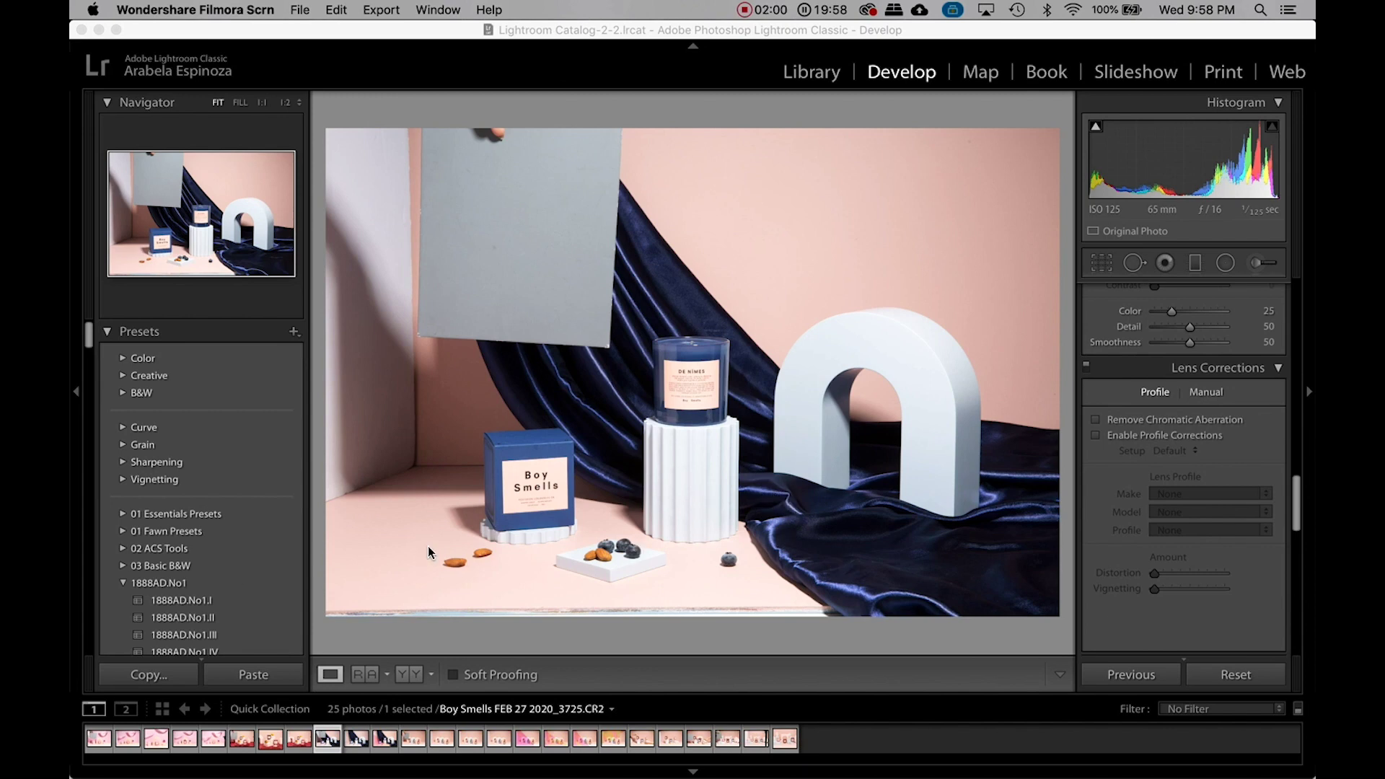
Set a custom white balance on photo Boy Smells FEB 27 2020_3725.CR2 by sampling the grey card
left_click(356, 737)
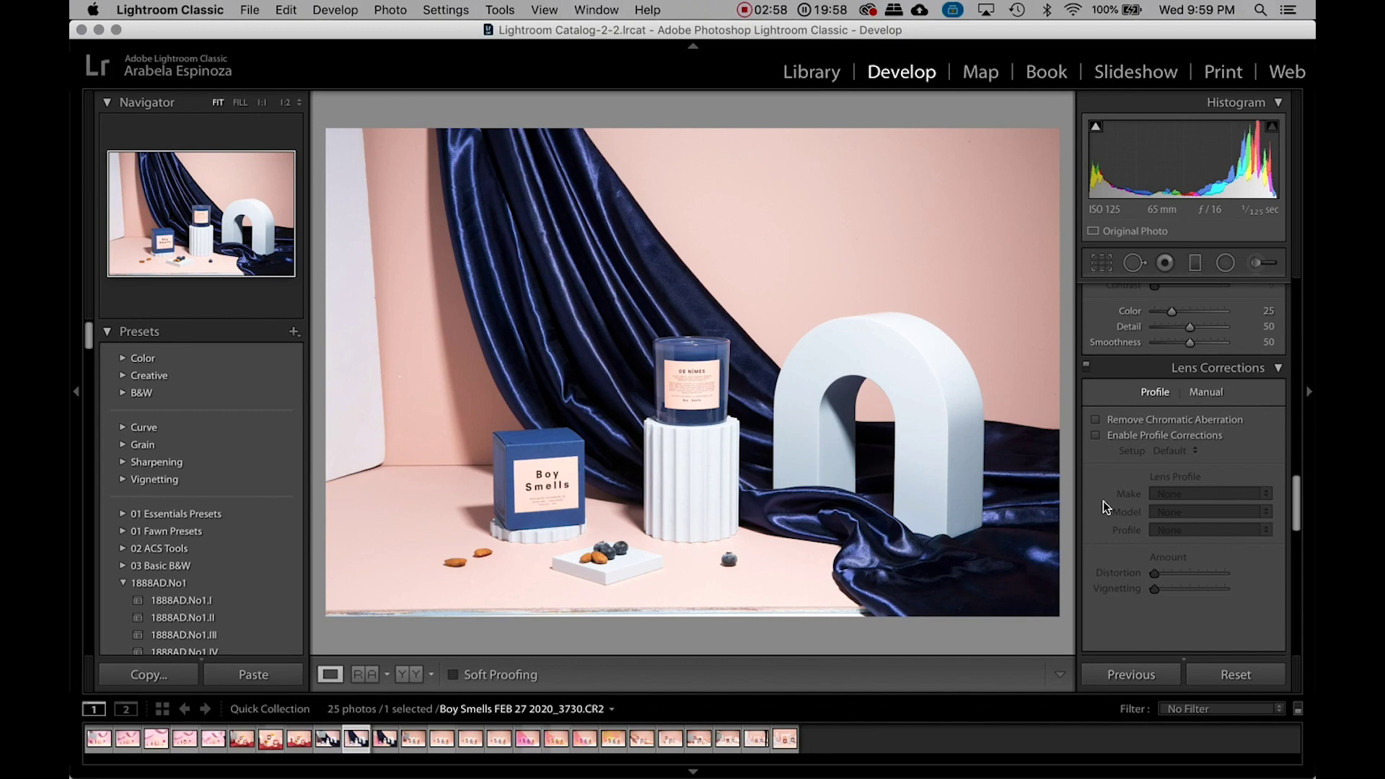
left_click(326, 740)
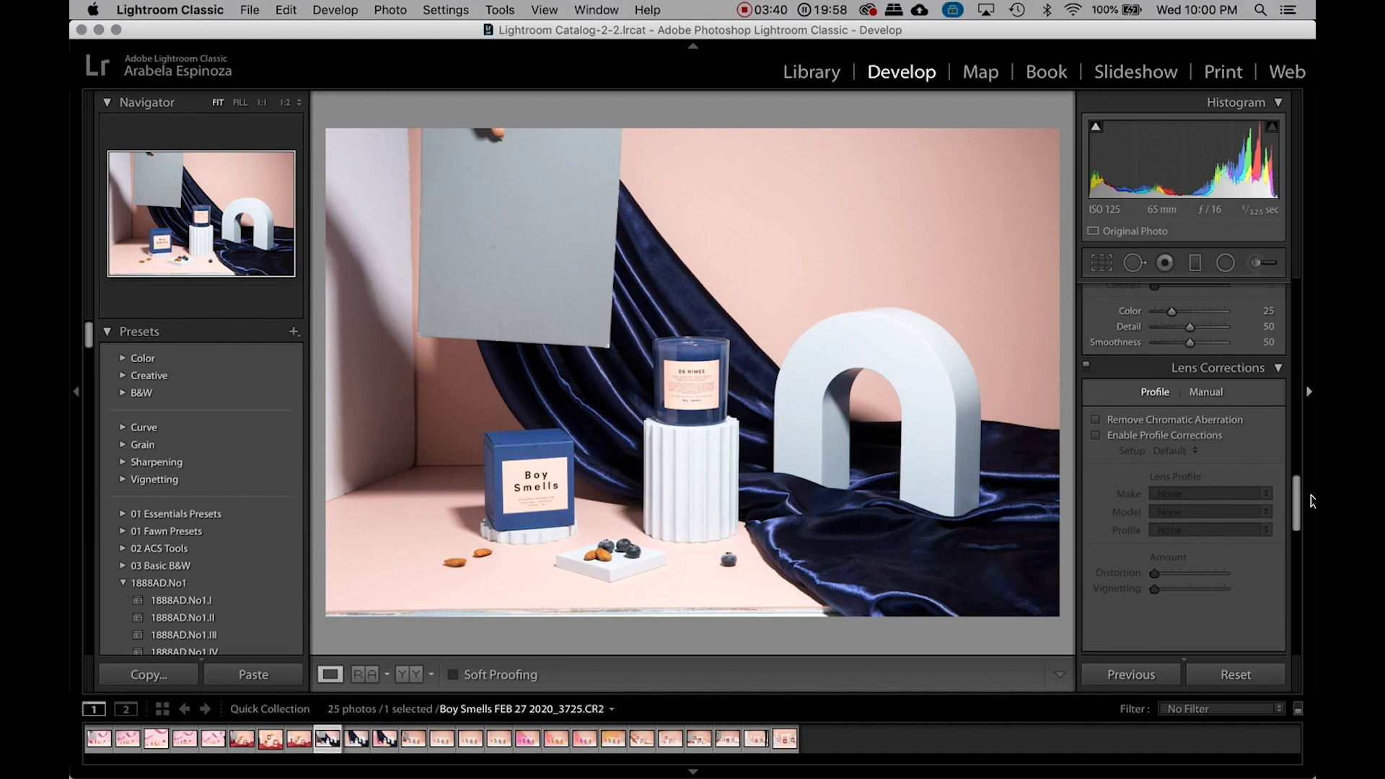
left_click_drag(1297, 489, 1299, 309)
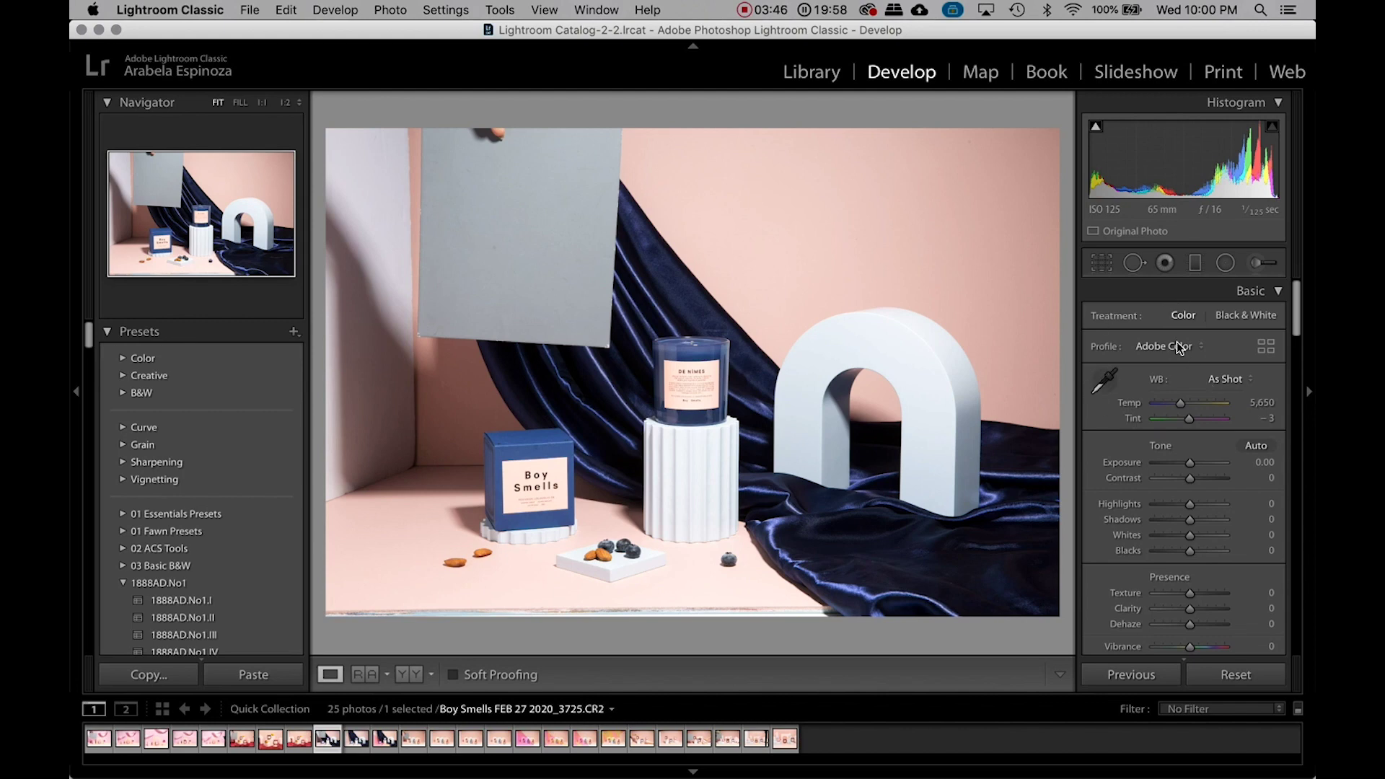
left_click(1105, 386)
left_click(598, 276)
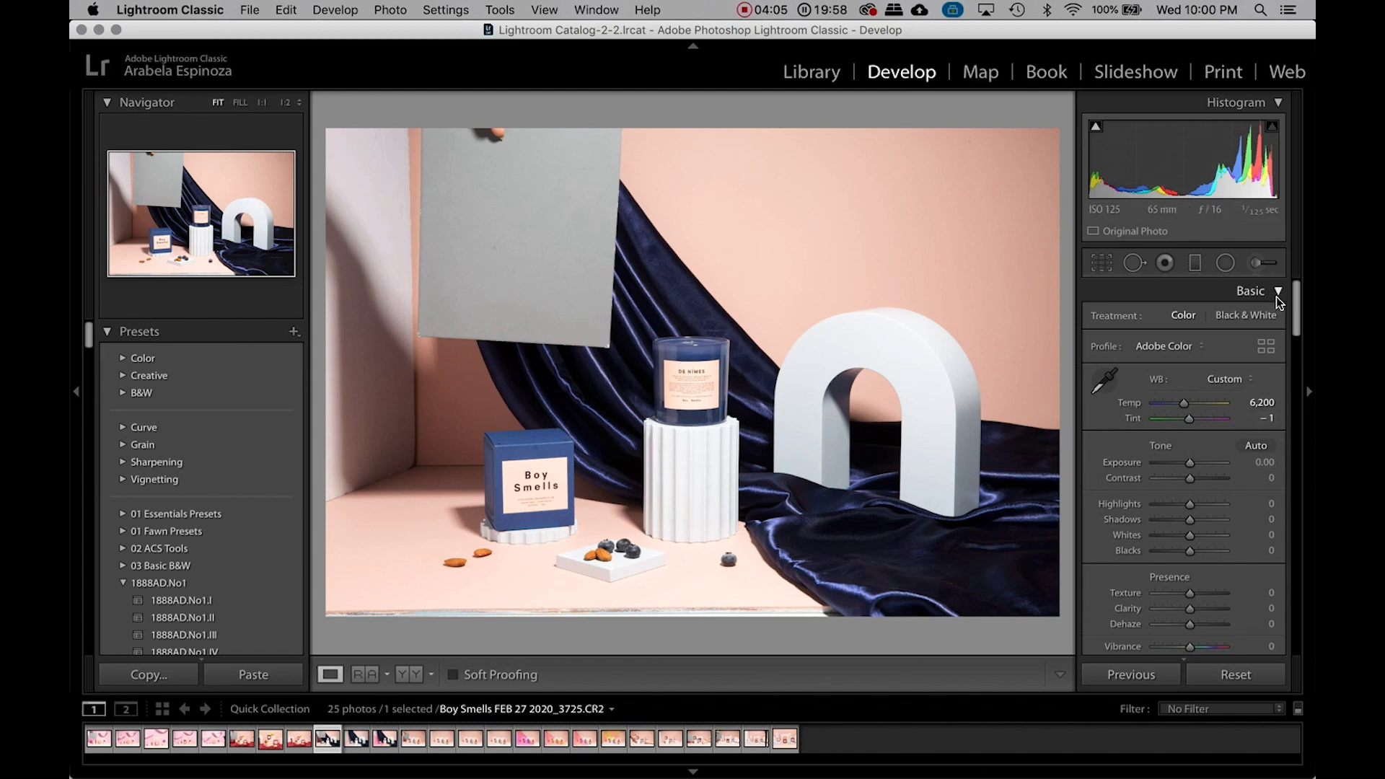
Enable chromatic aberration removal and lens profile corrections for the grey card photo
left_click_drag(1291, 303, 1277, 500)
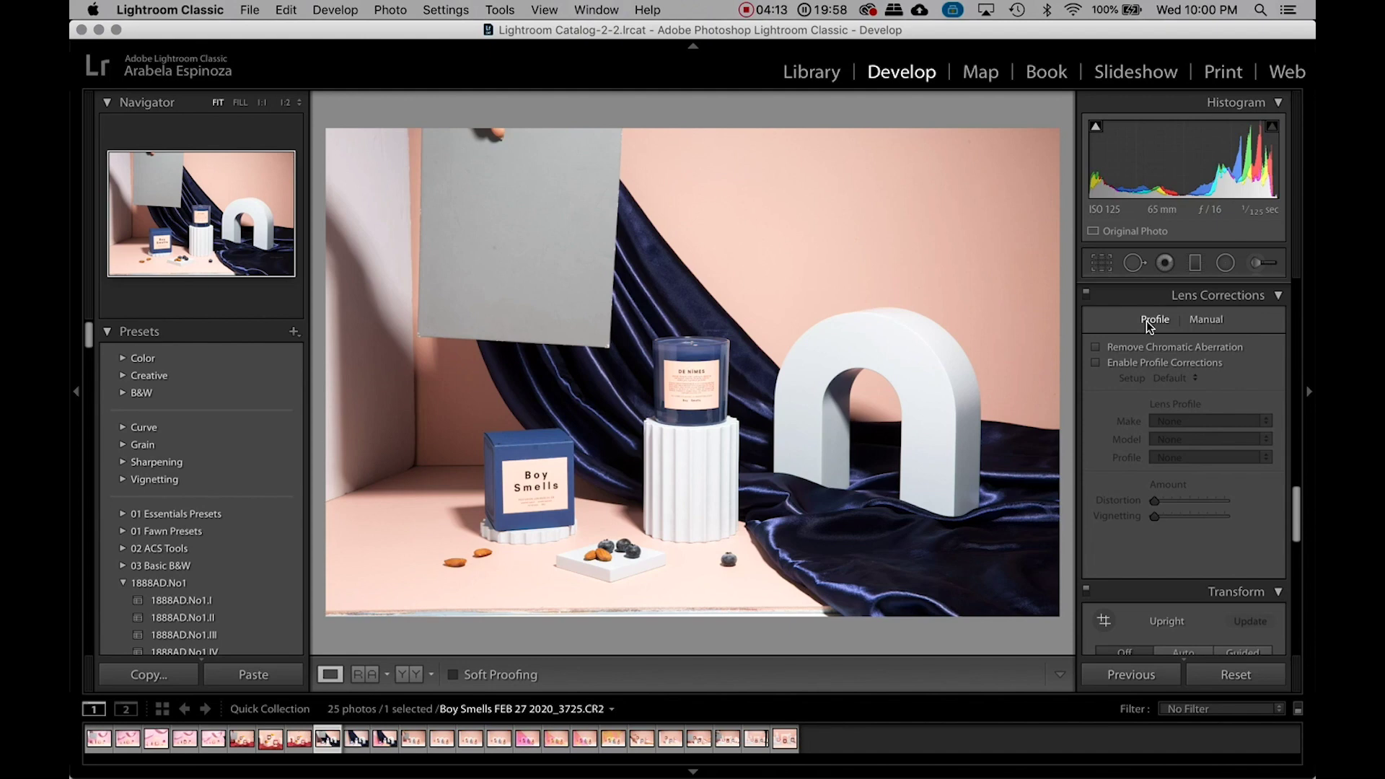
left_click(1096, 347)
left_click(1095, 362)
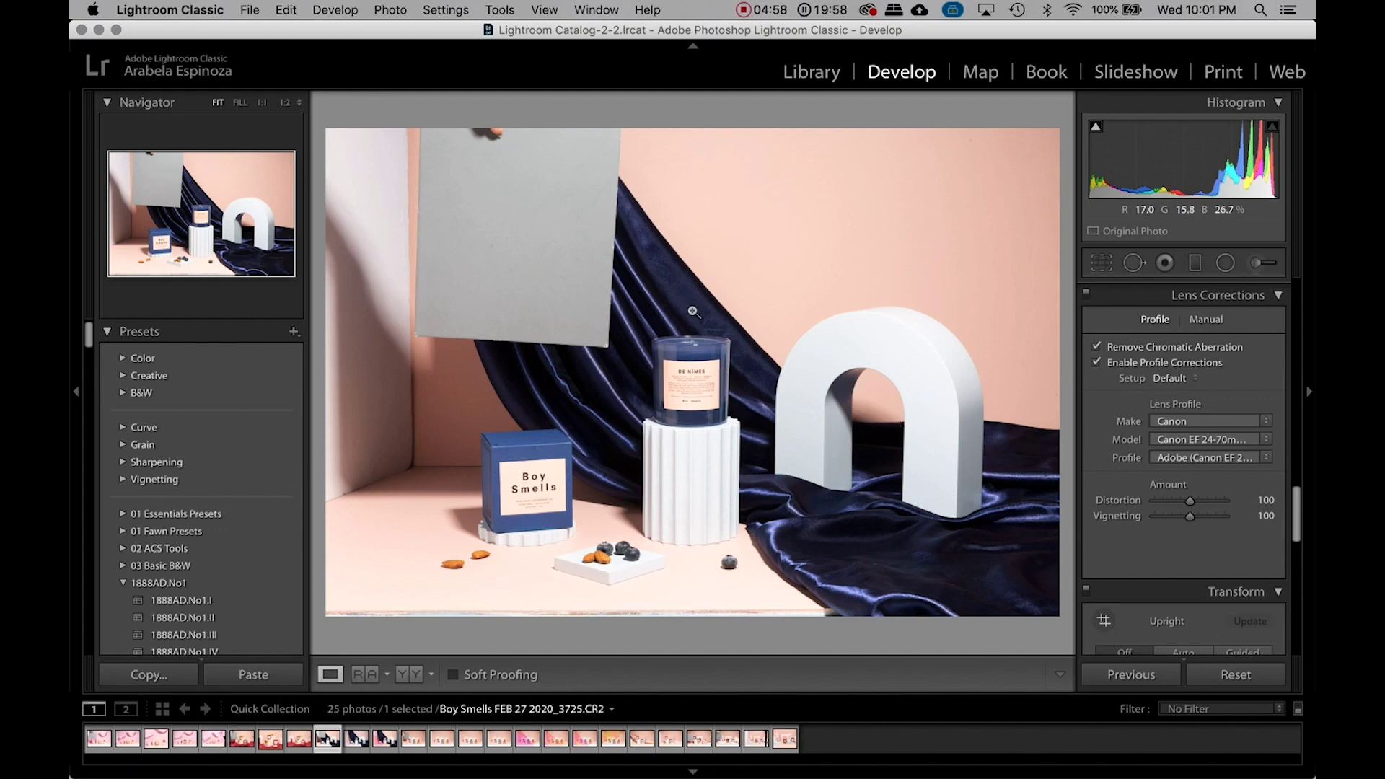
Copy the grey card photo's develop settings, including white balance and lens corrections
right_click(326, 738)
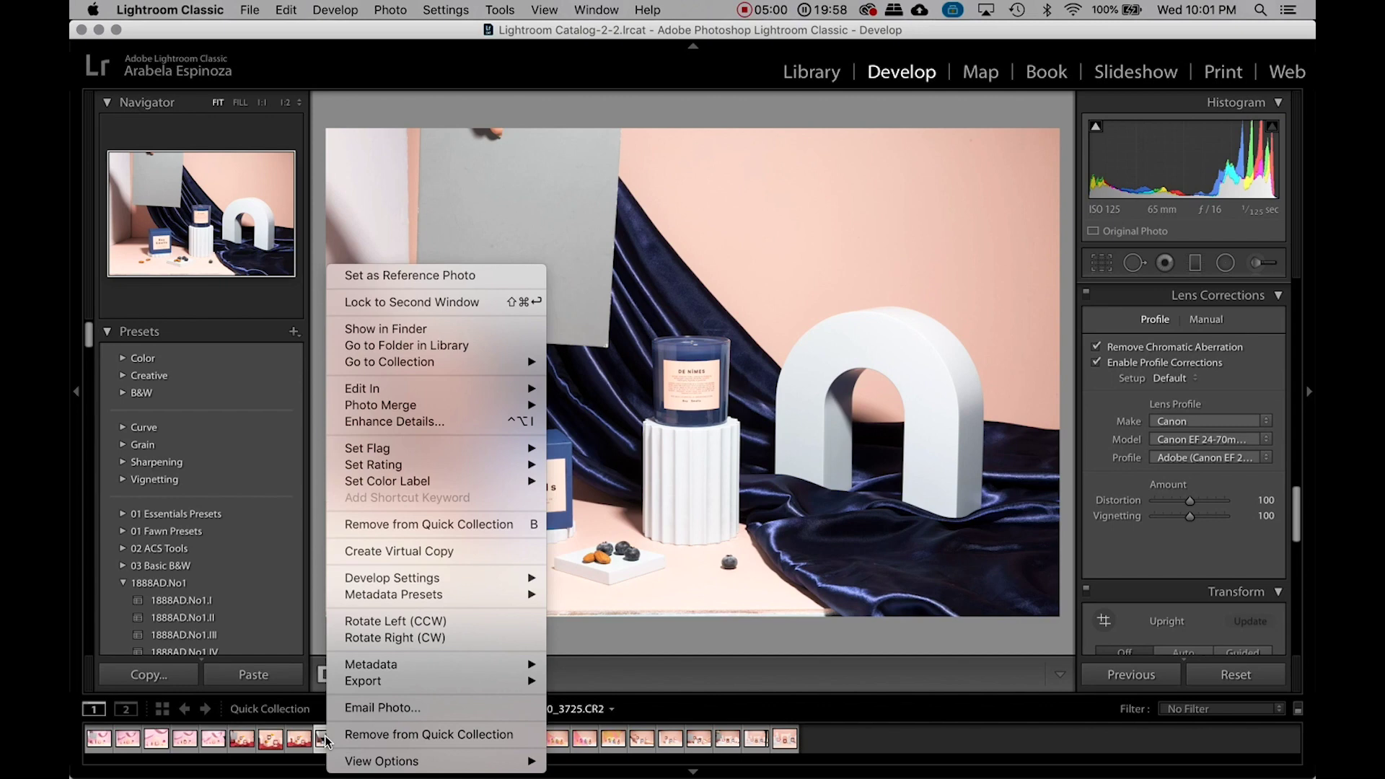
mouse_move(419, 581)
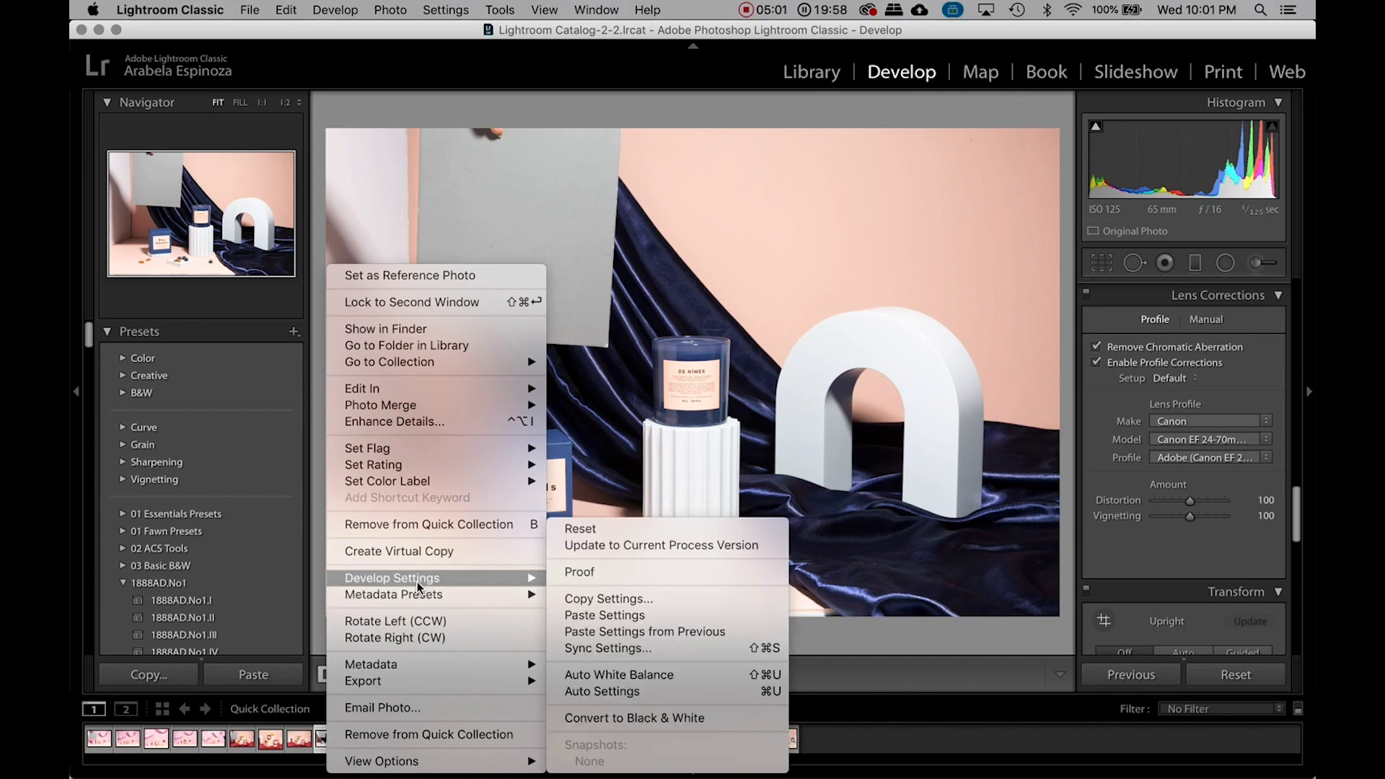
left_click(608, 599)
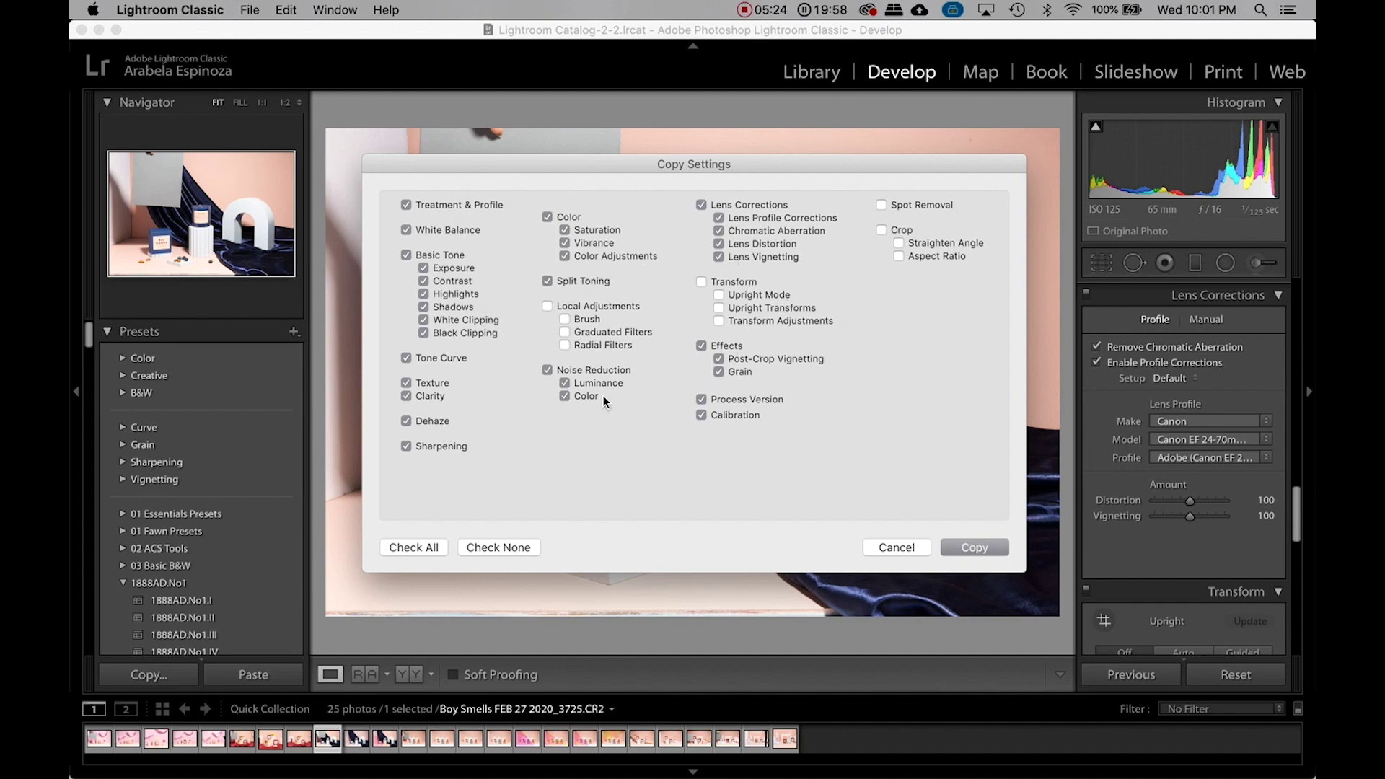
left_click(962, 547)
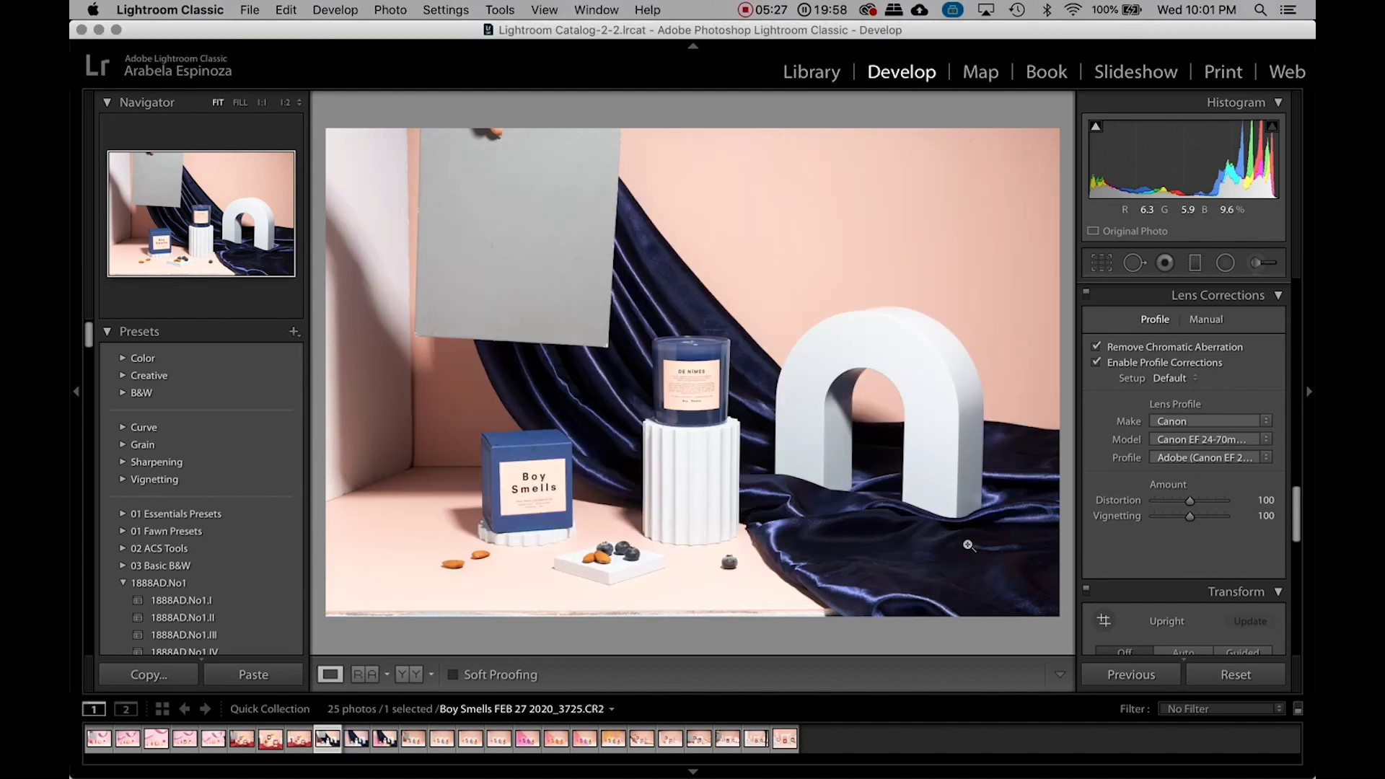
Paste the copied develop settings onto photo Boy Smells FEB 27 2020_3730.CR2
left_click(356, 739)
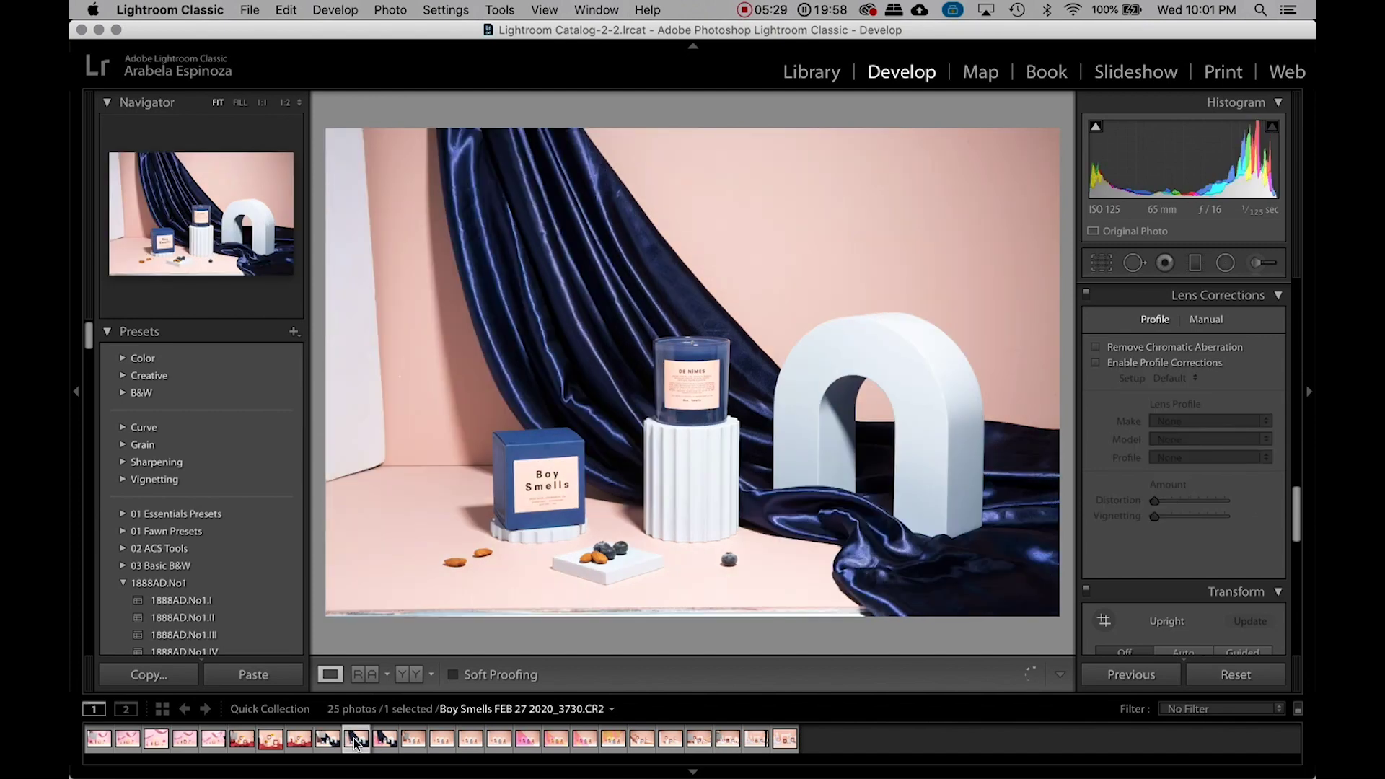
right_click(356, 739)
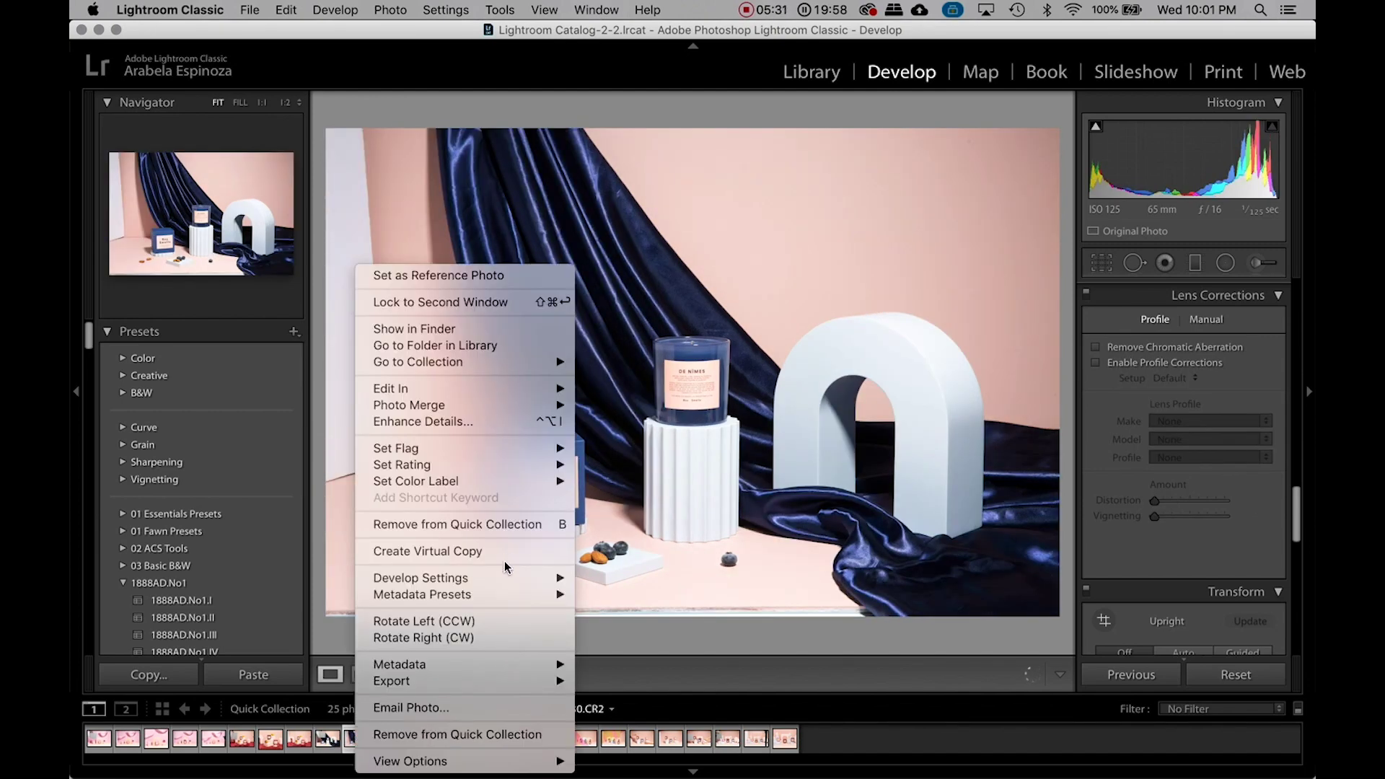
mouse_move(503, 584)
left_click(660, 615)
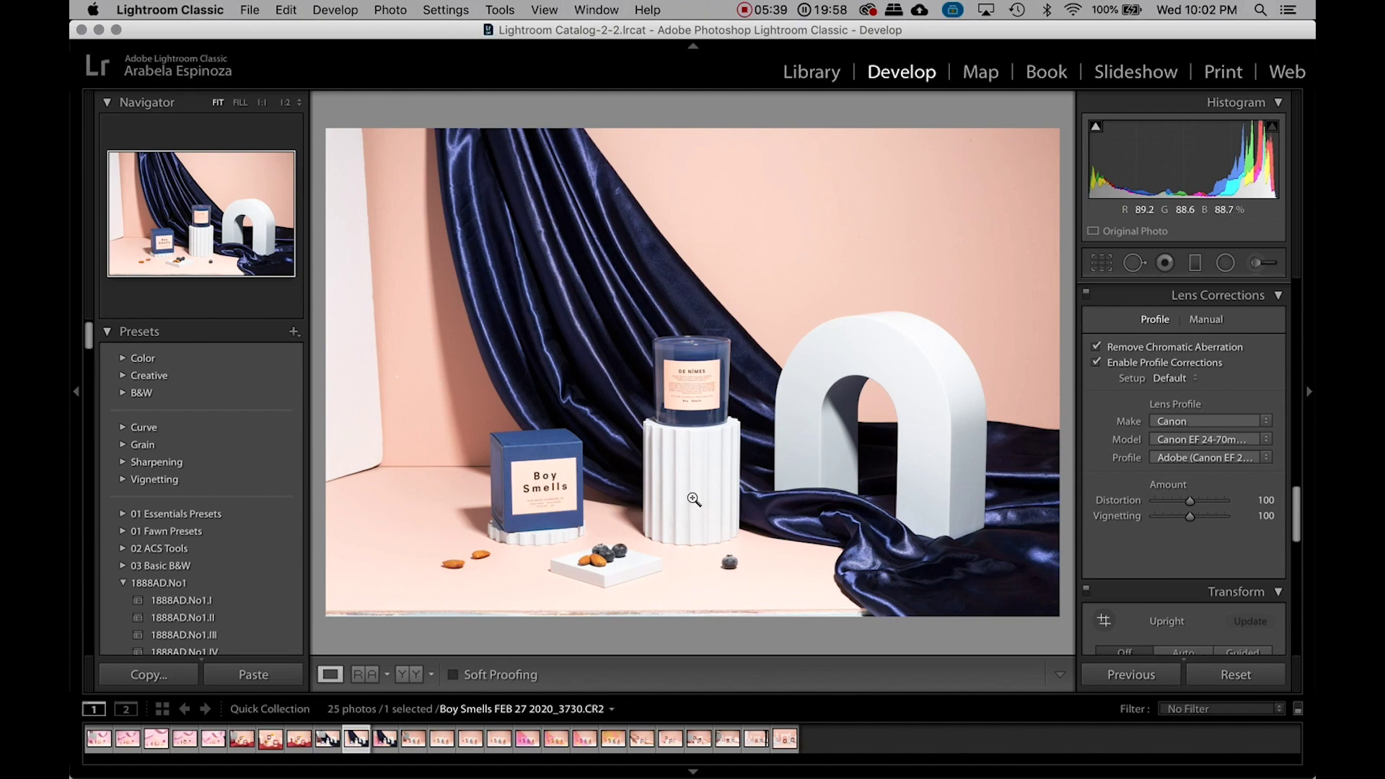
Open the corrected photo Boy Smells FEB 27 2020_3730.CR2 for editing in Adobe Photoshop 2020
right_click(353, 744)
mouse_move(428, 405)
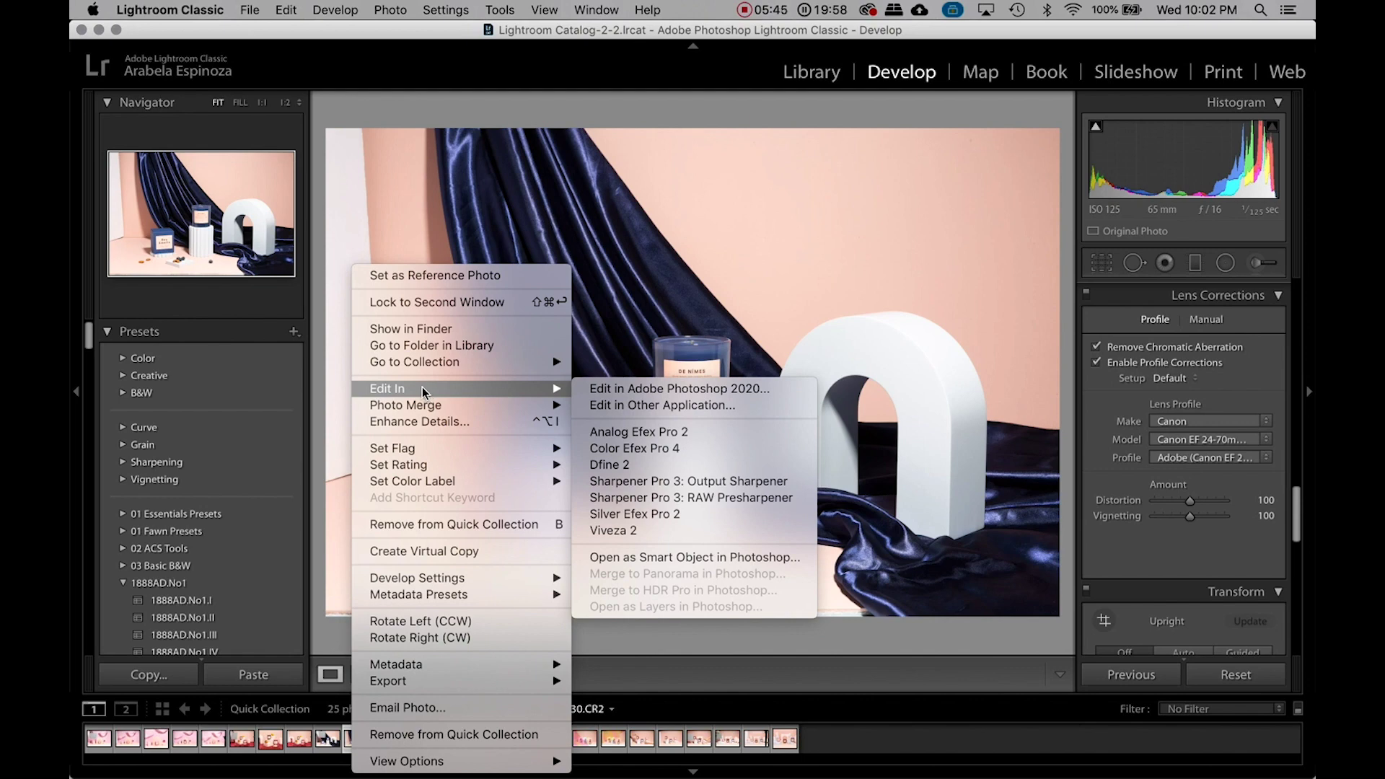
left_click(630, 388)
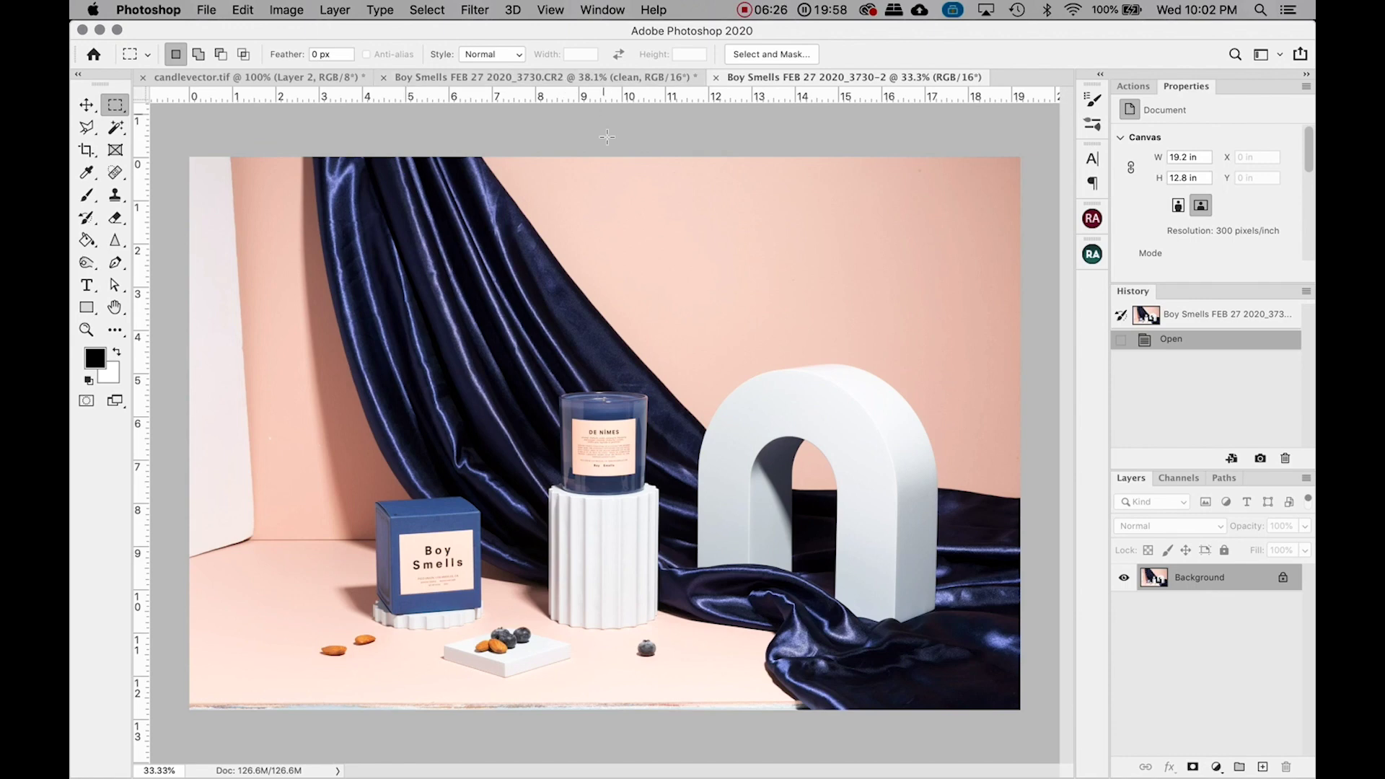
Turn the document rulers off and back on
left_click(550, 10)
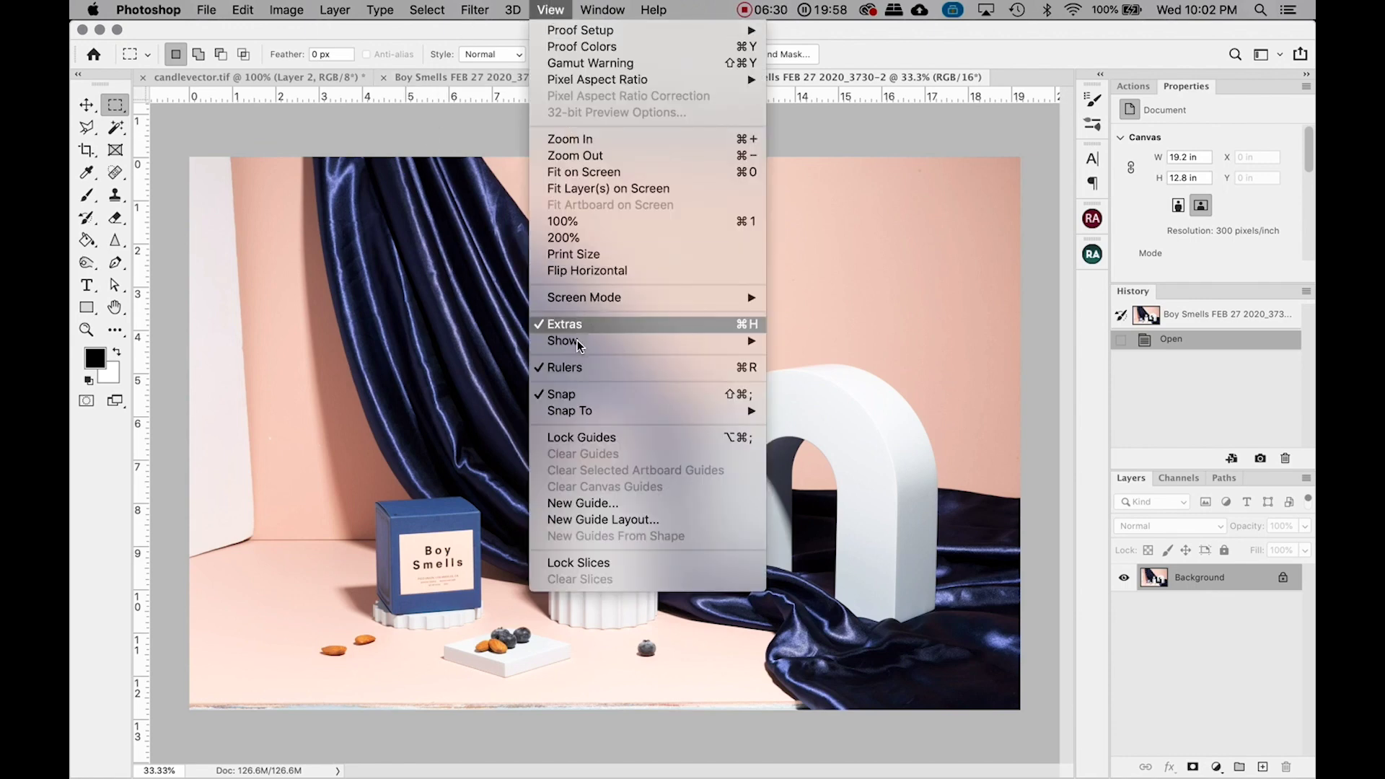
left_click(552, 369)
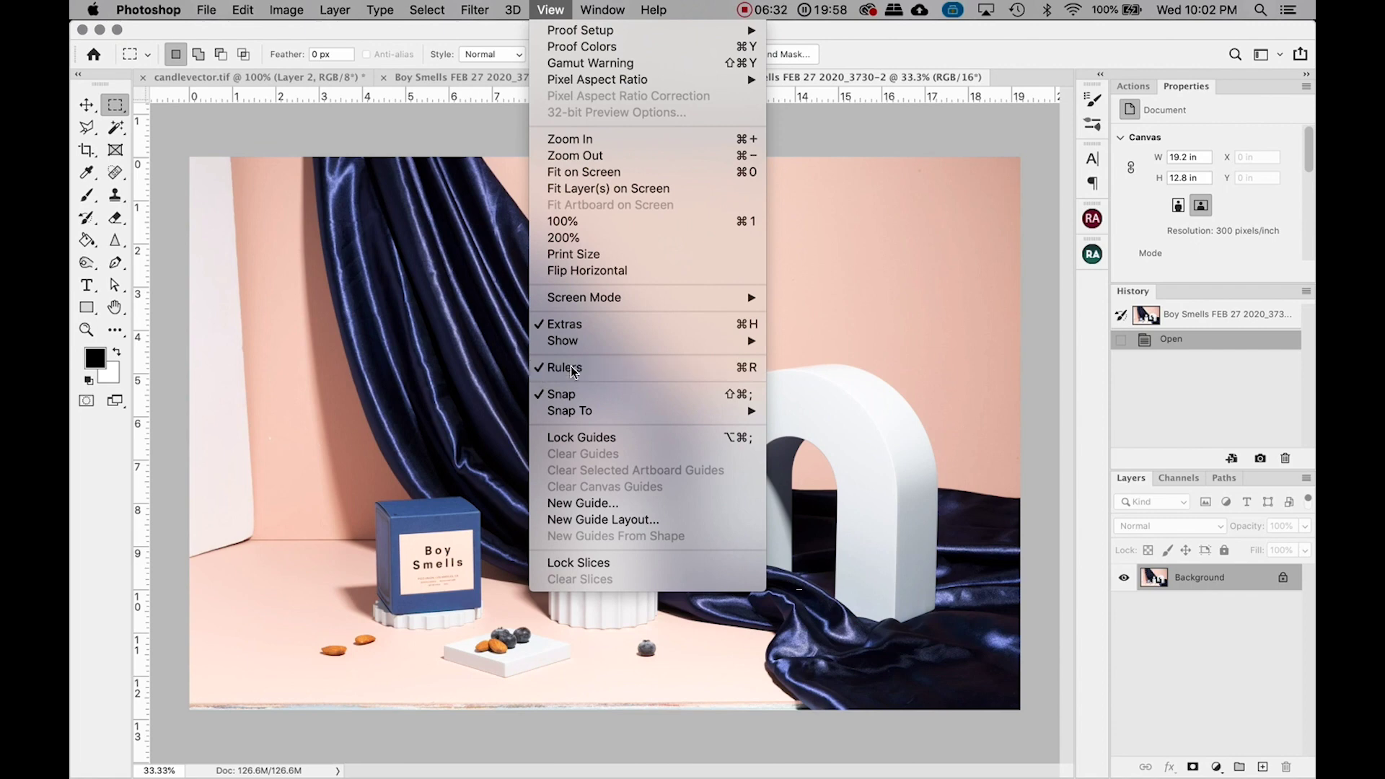
left_click(539, 10)
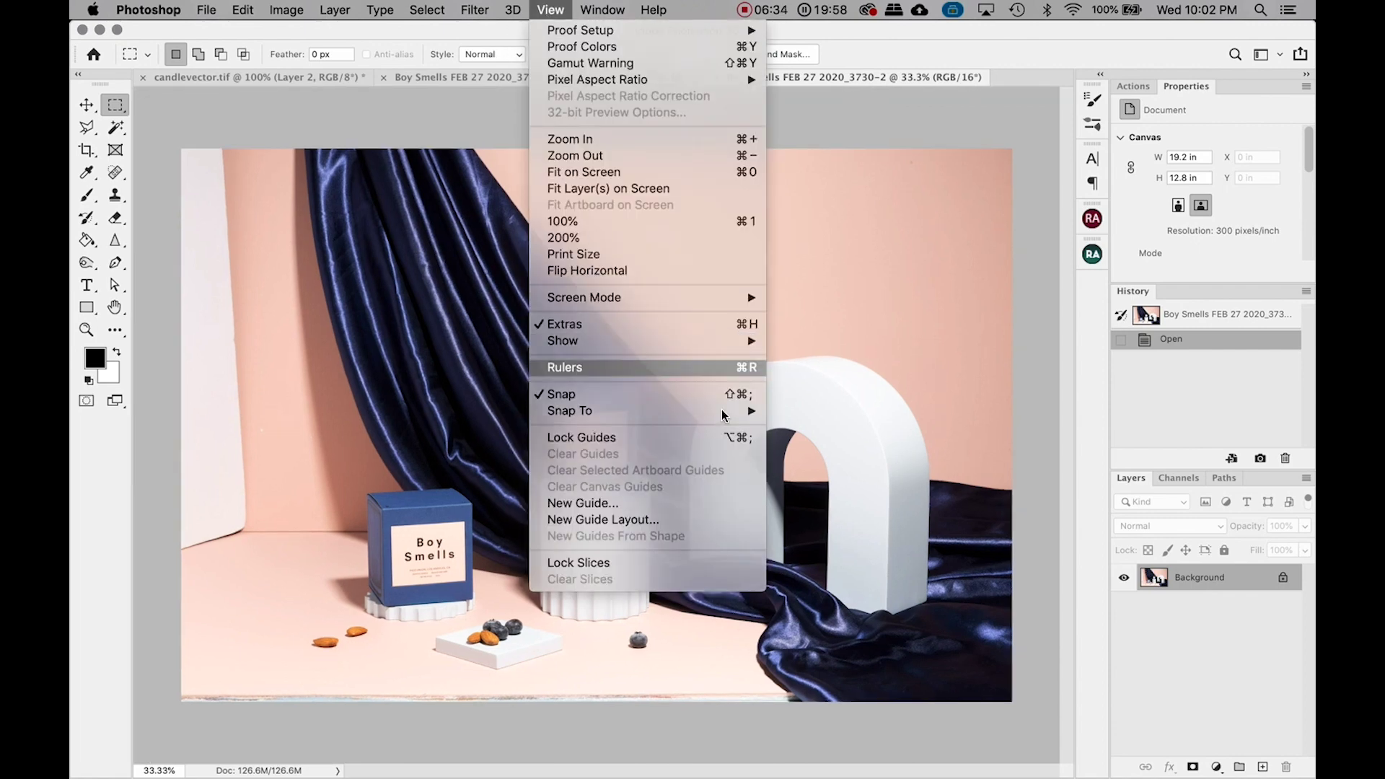
left_click(552, 367)
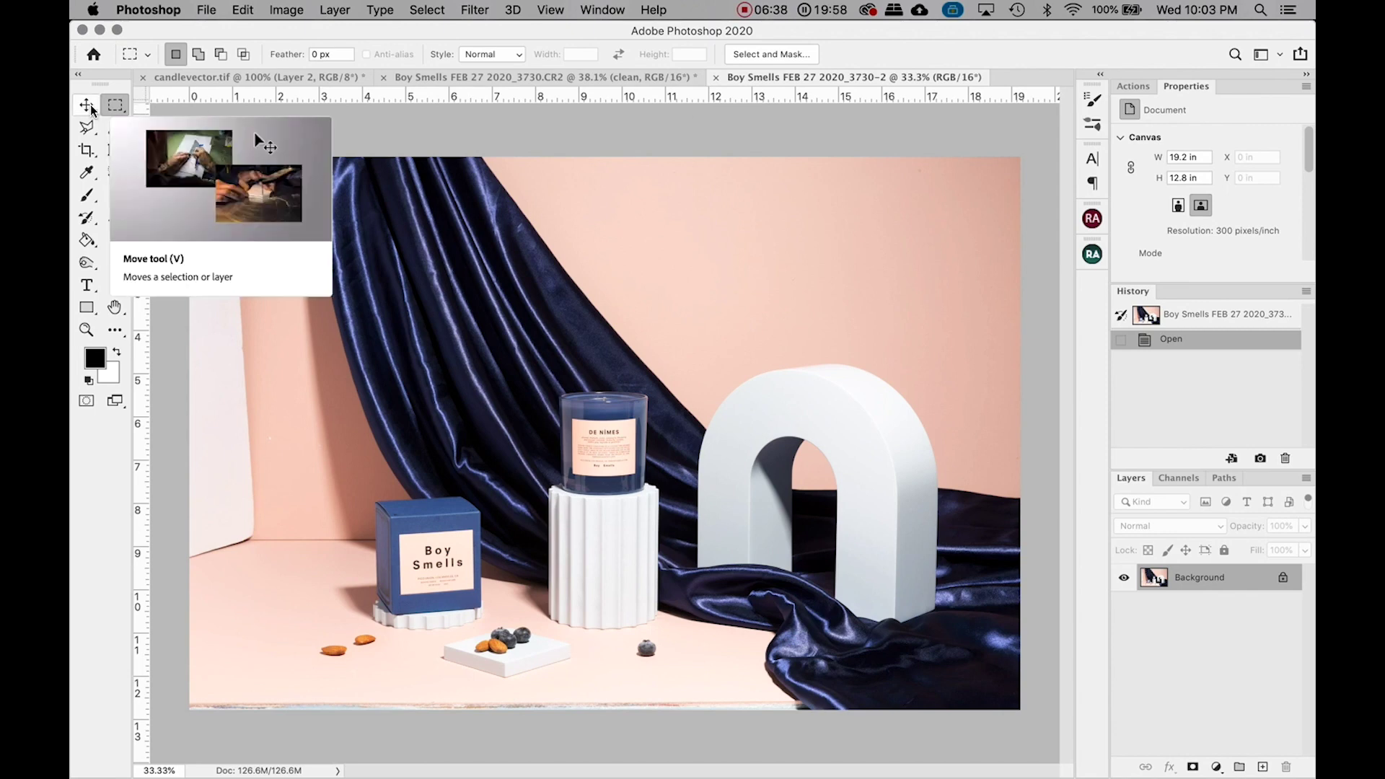
Place a horizontal guide across the image and align it with the line where the floor meets the back wall
mouse_move(629, 93)
left_mouse_down()
mouse_move(624, 417)
mouse_move(633, 72)
left_mouse_up()
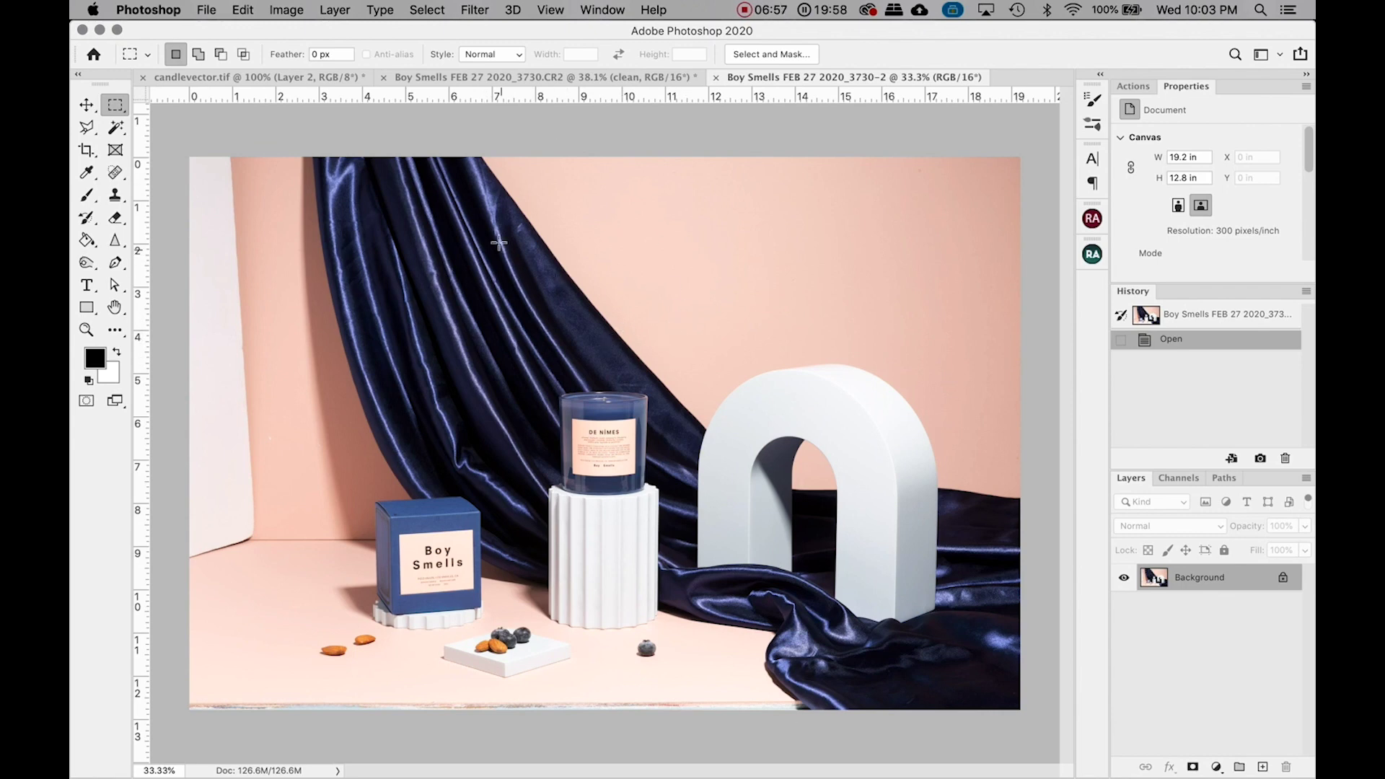
scroll(464, 140, "up", 5)
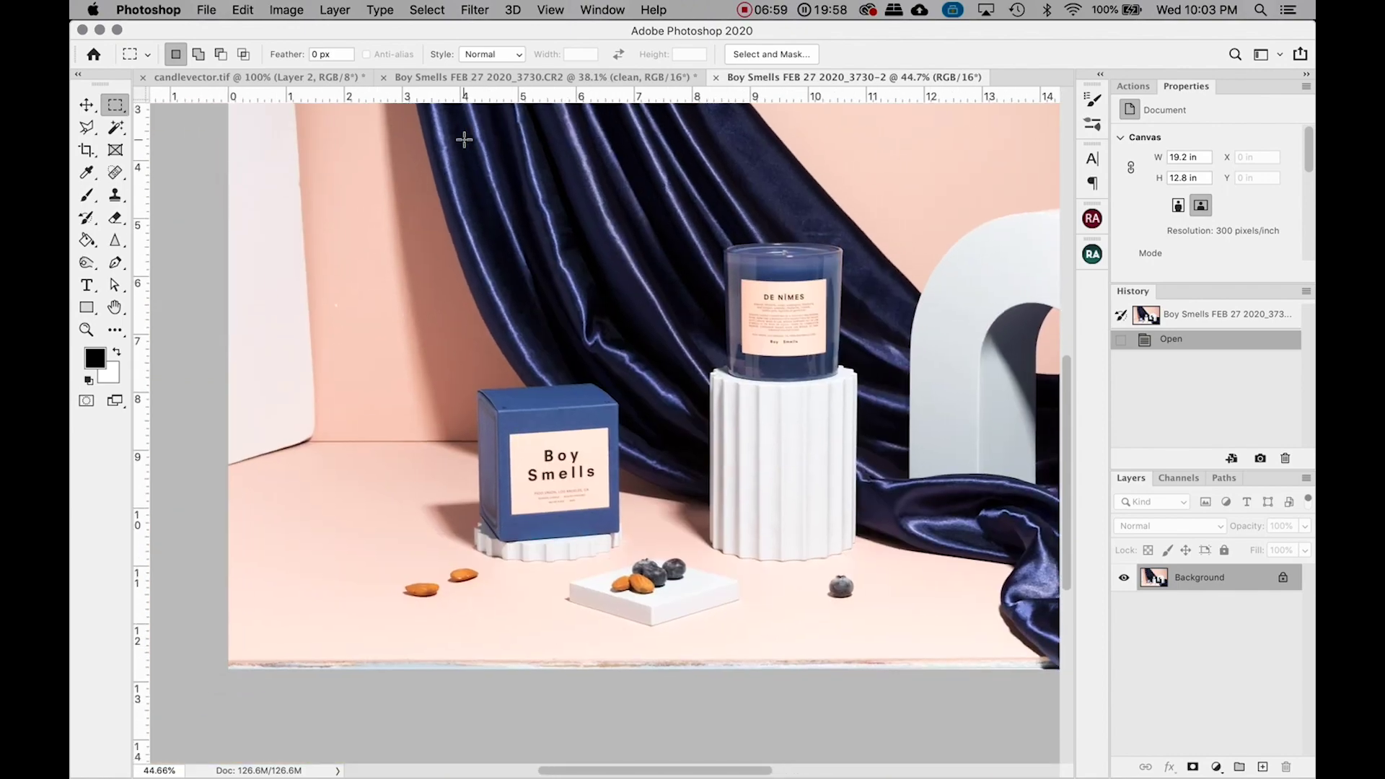
scroll(464, 139, "right", 10)
scroll(464, 139, "up", 2)
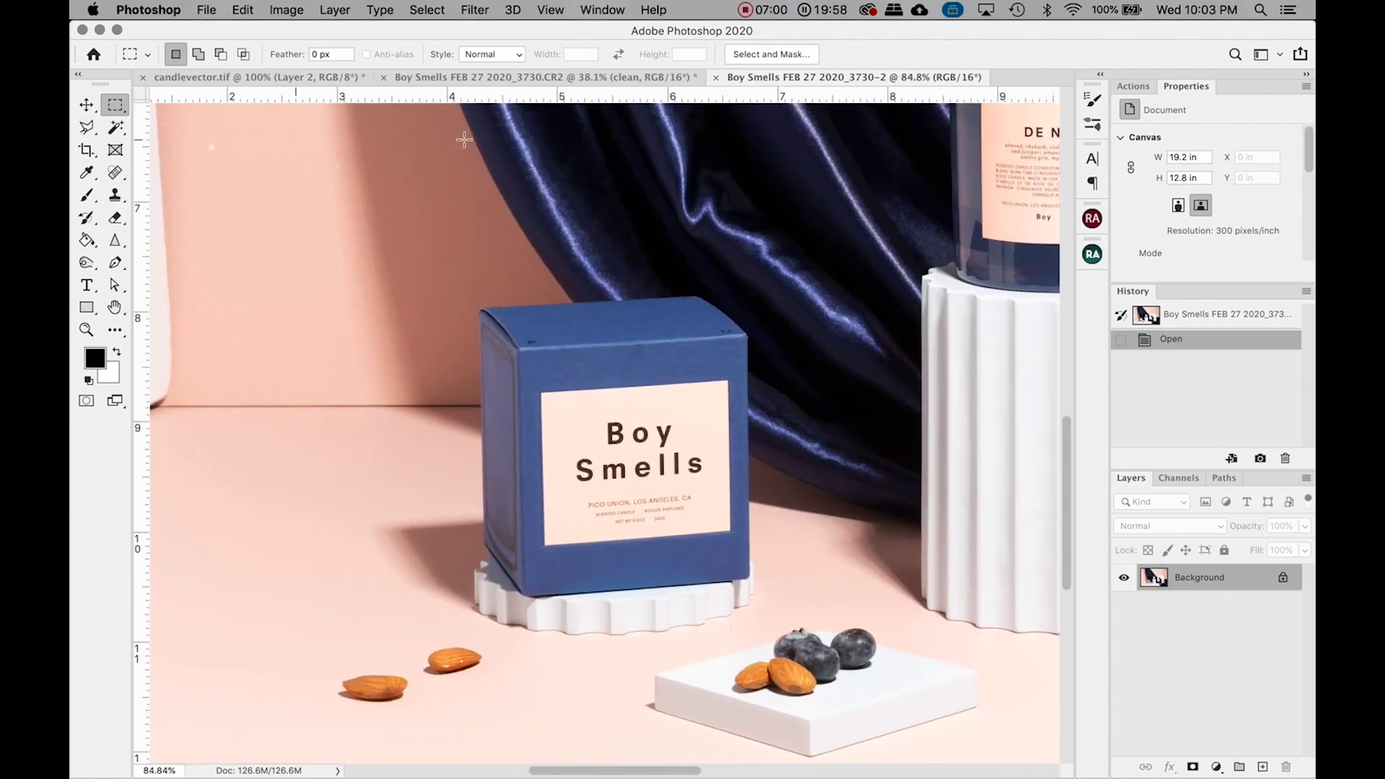
scroll(470, 135, "left", 5)
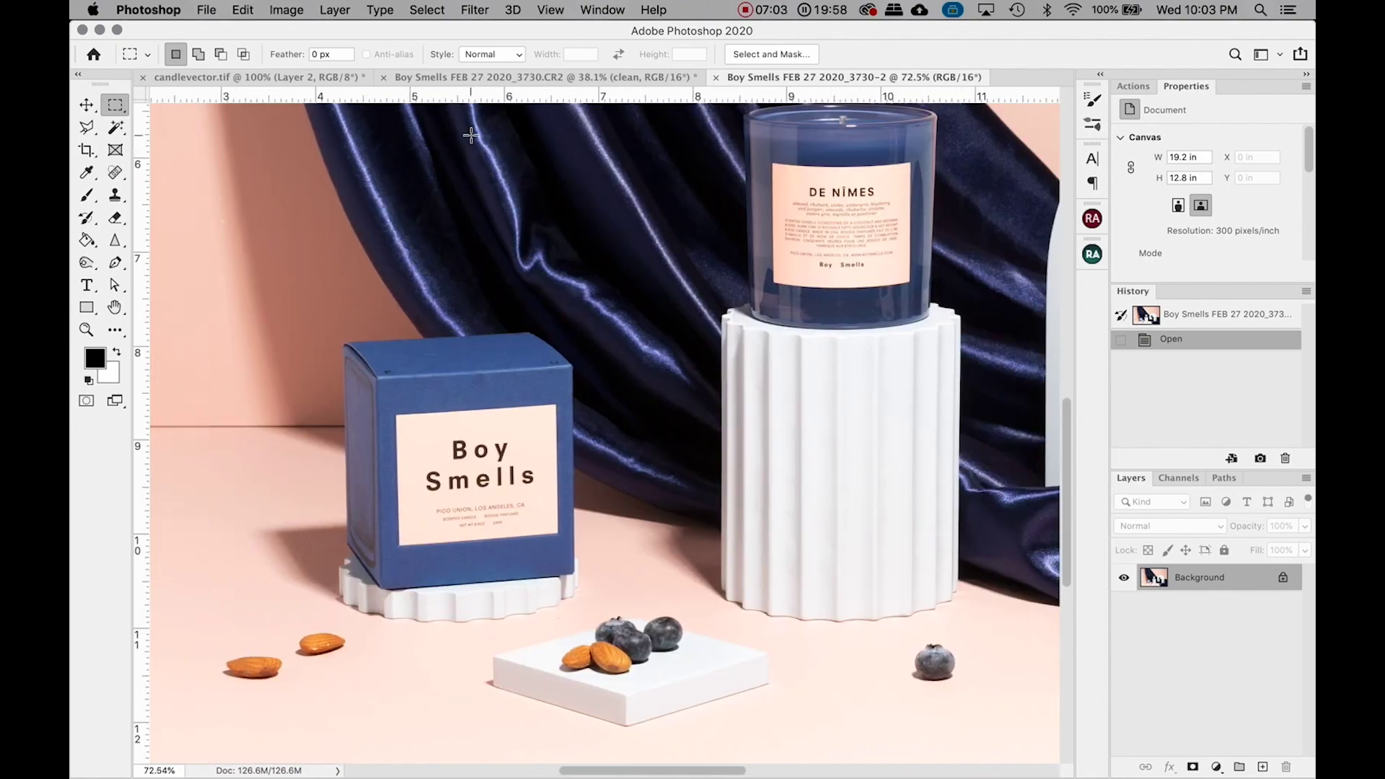
left_click_drag(395, 107, 560, 425)
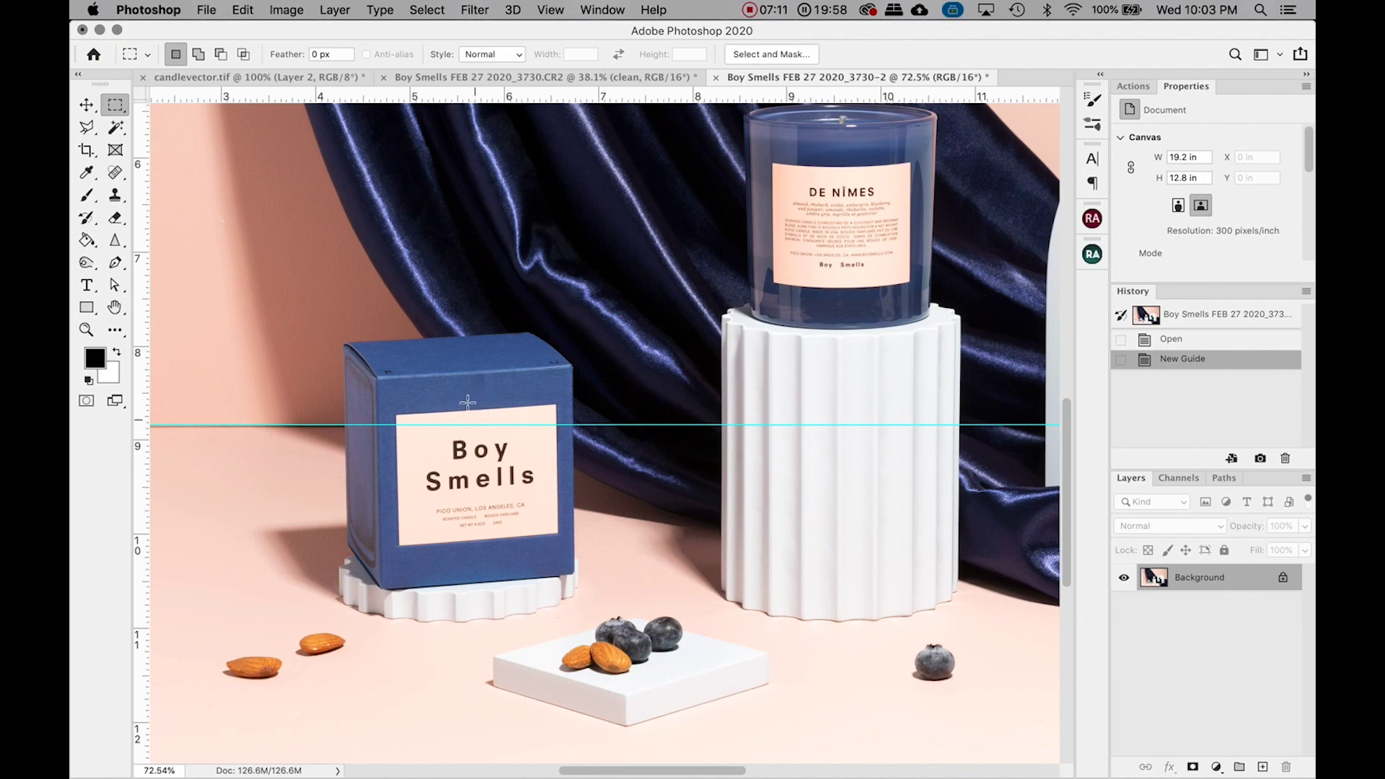
left_click(87, 107)
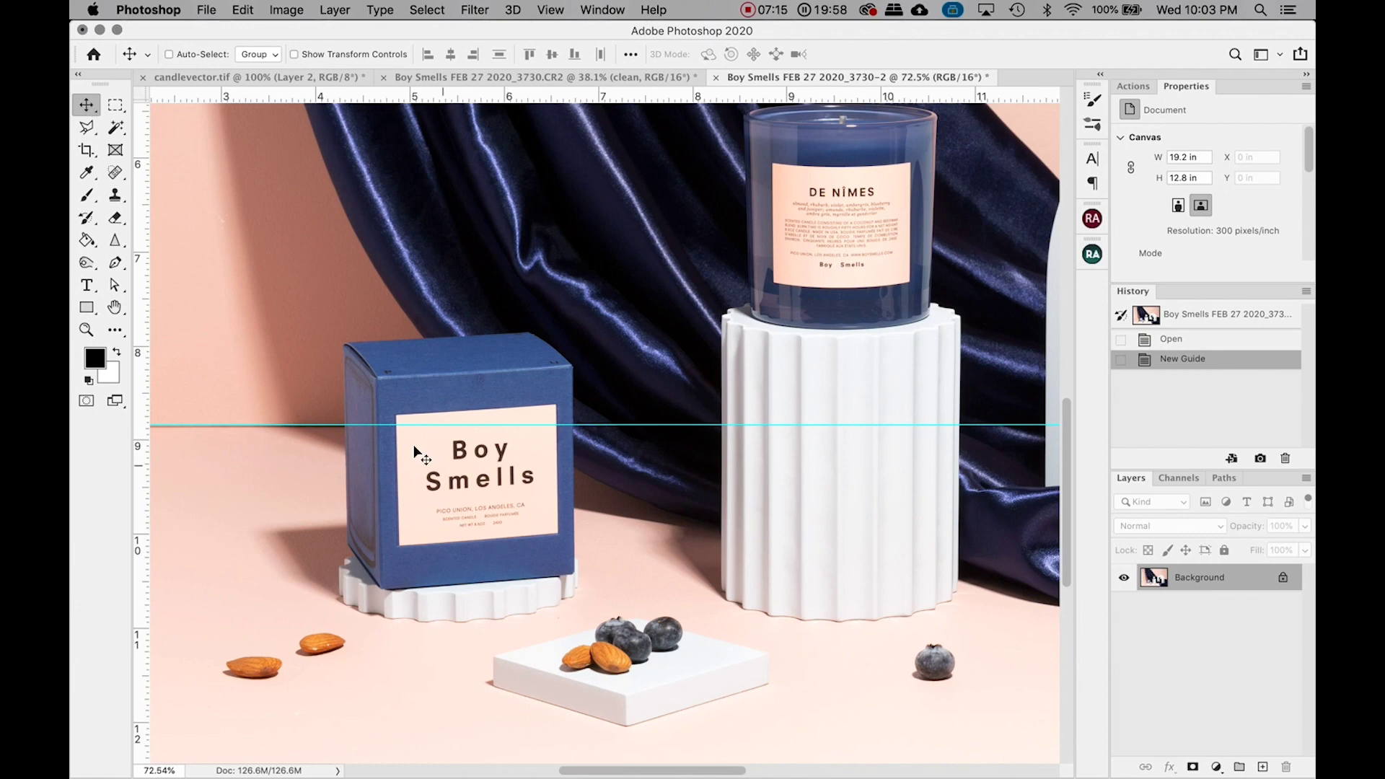
left_click_drag(414, 427, 467, 427)
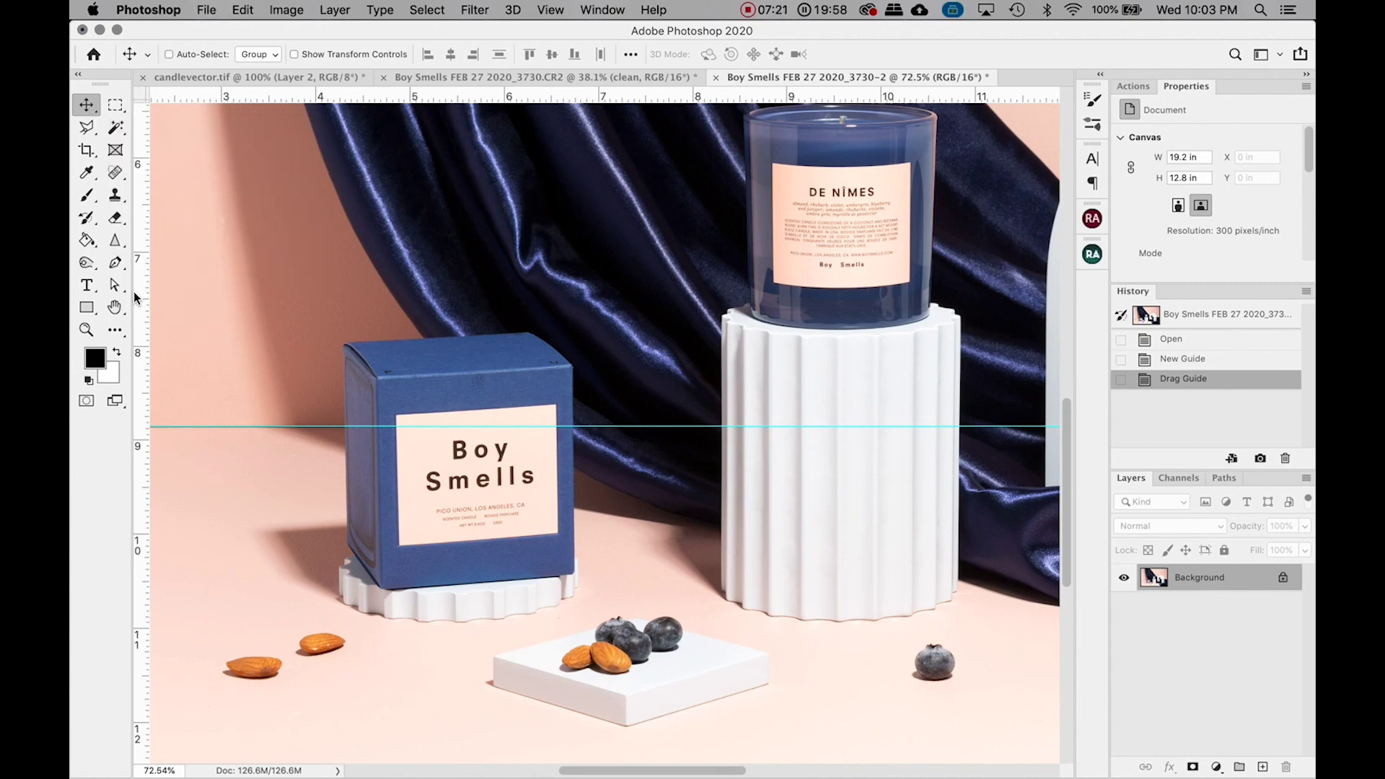
Place vertical guides along the blue box's left edge and both side edges of the tall white fluted pedestal
left_click_drag(141, 292, 344, 309)
left_click_drag(144, 327, 720, 339)
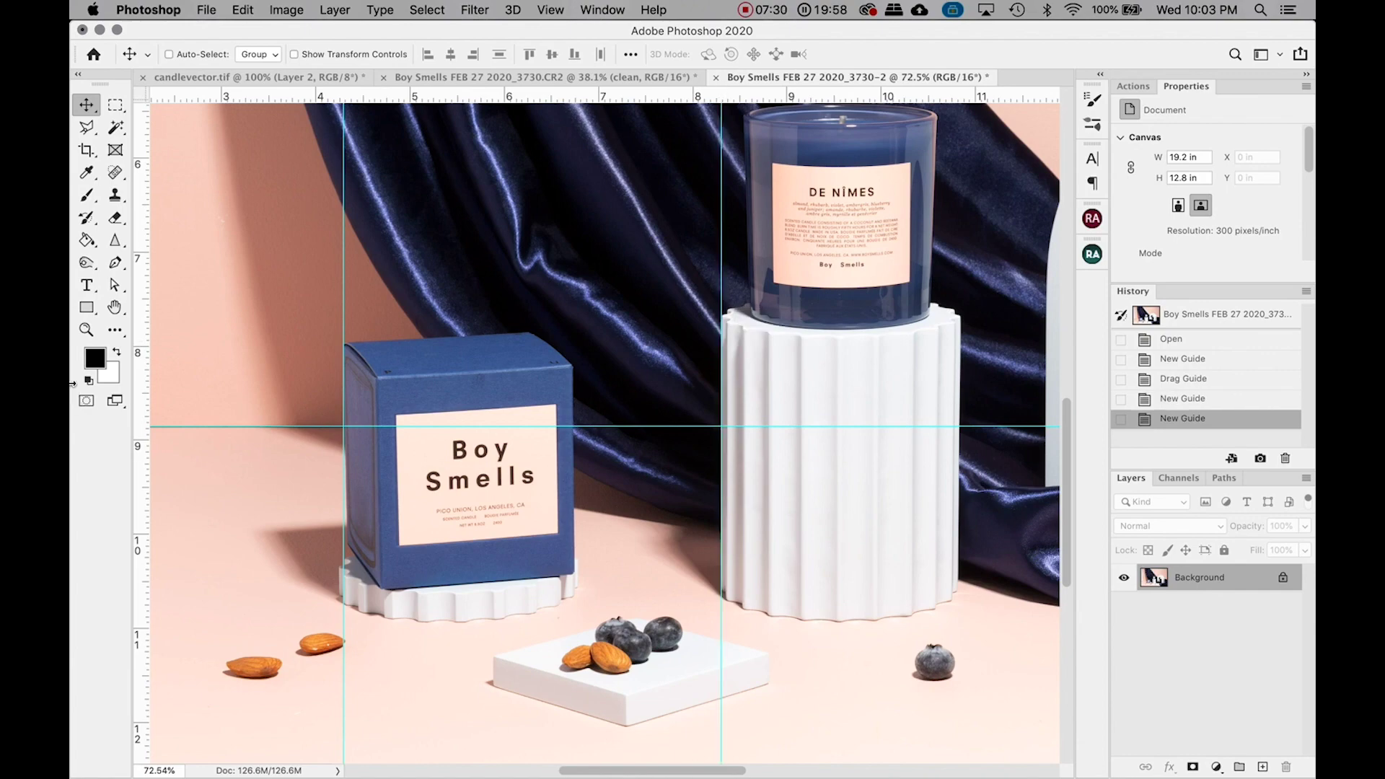
scroll(714, 329, "right", 5)
scroll(714, 329, "up", 3)
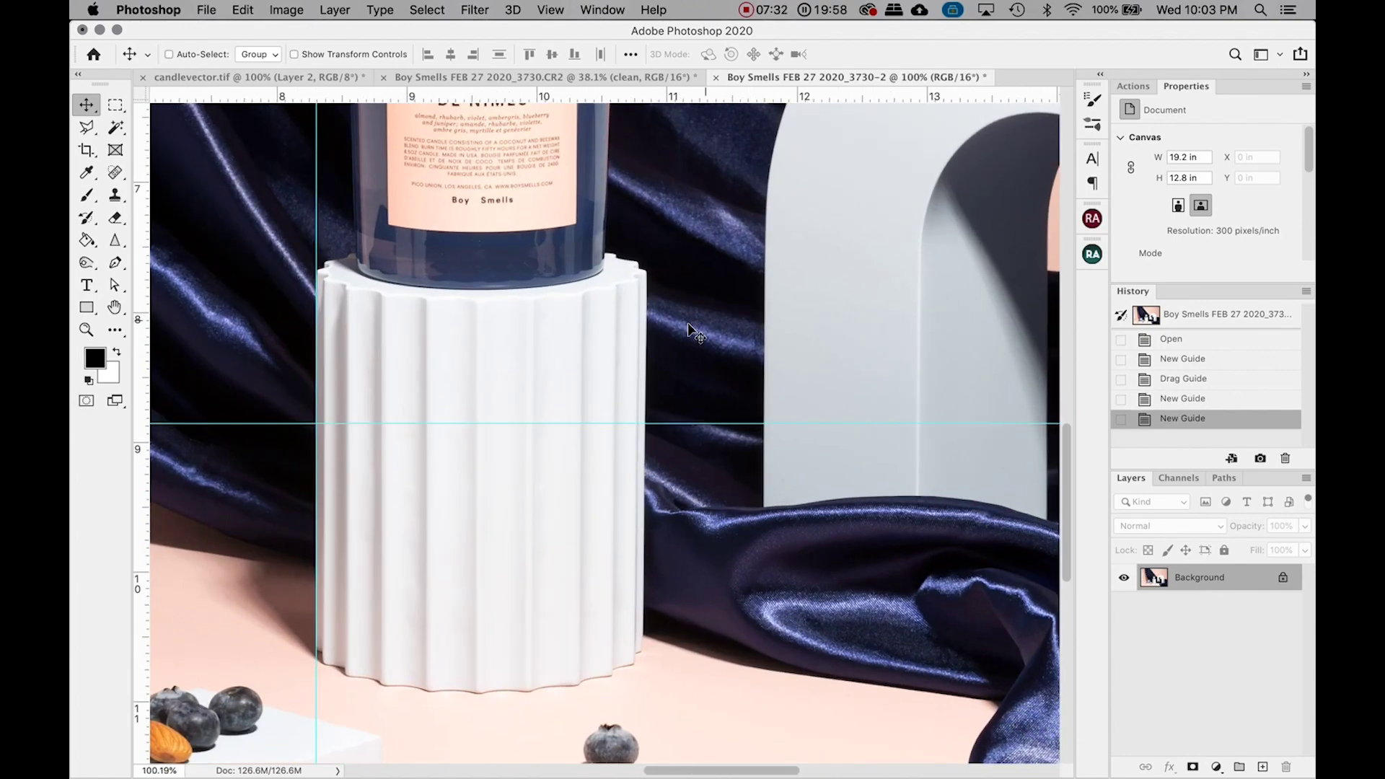
left_click_drag(139, 427, 648, 397)
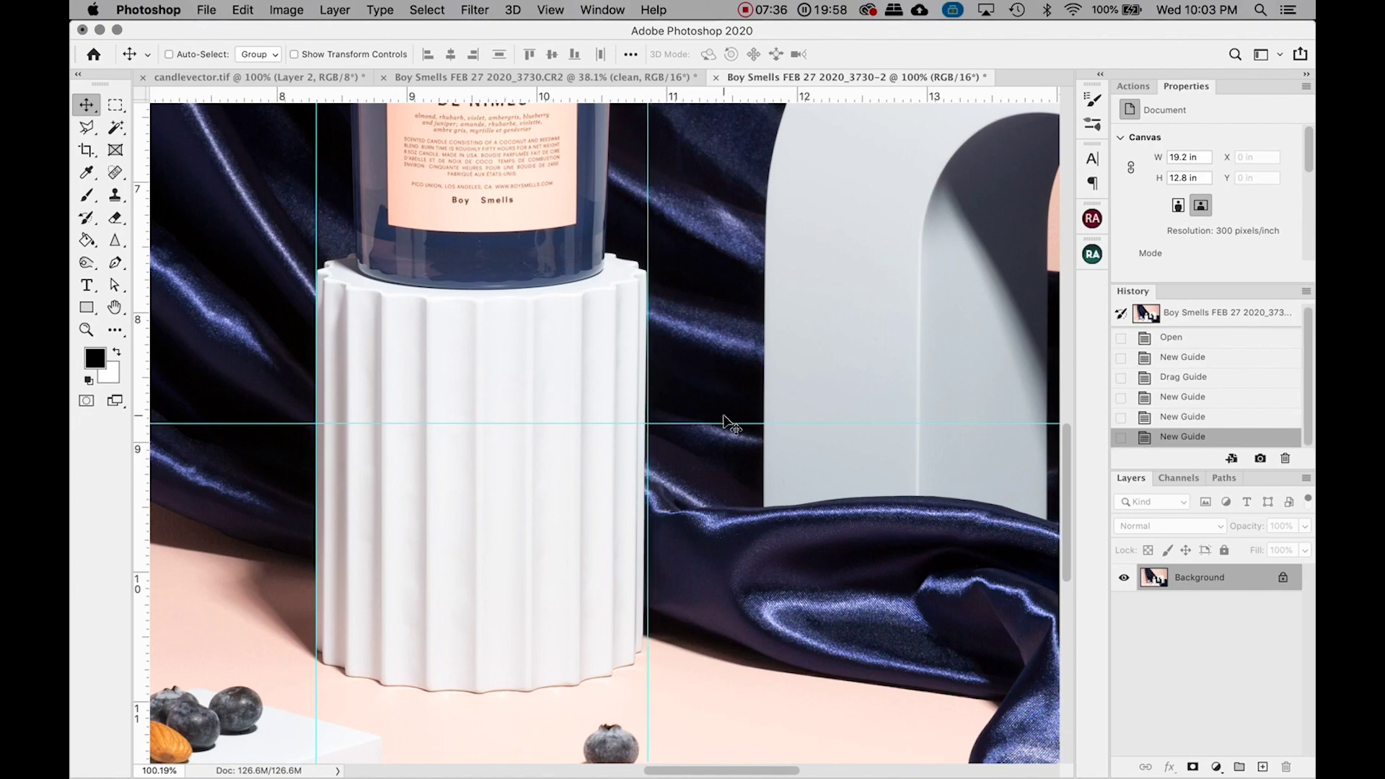
Place a vertical guide along the outer right edge of the white arch
scroll(721, 421, "right", 4)
scroll(723, 415, "right", 6)
scroll(724, 415, "down", 1)
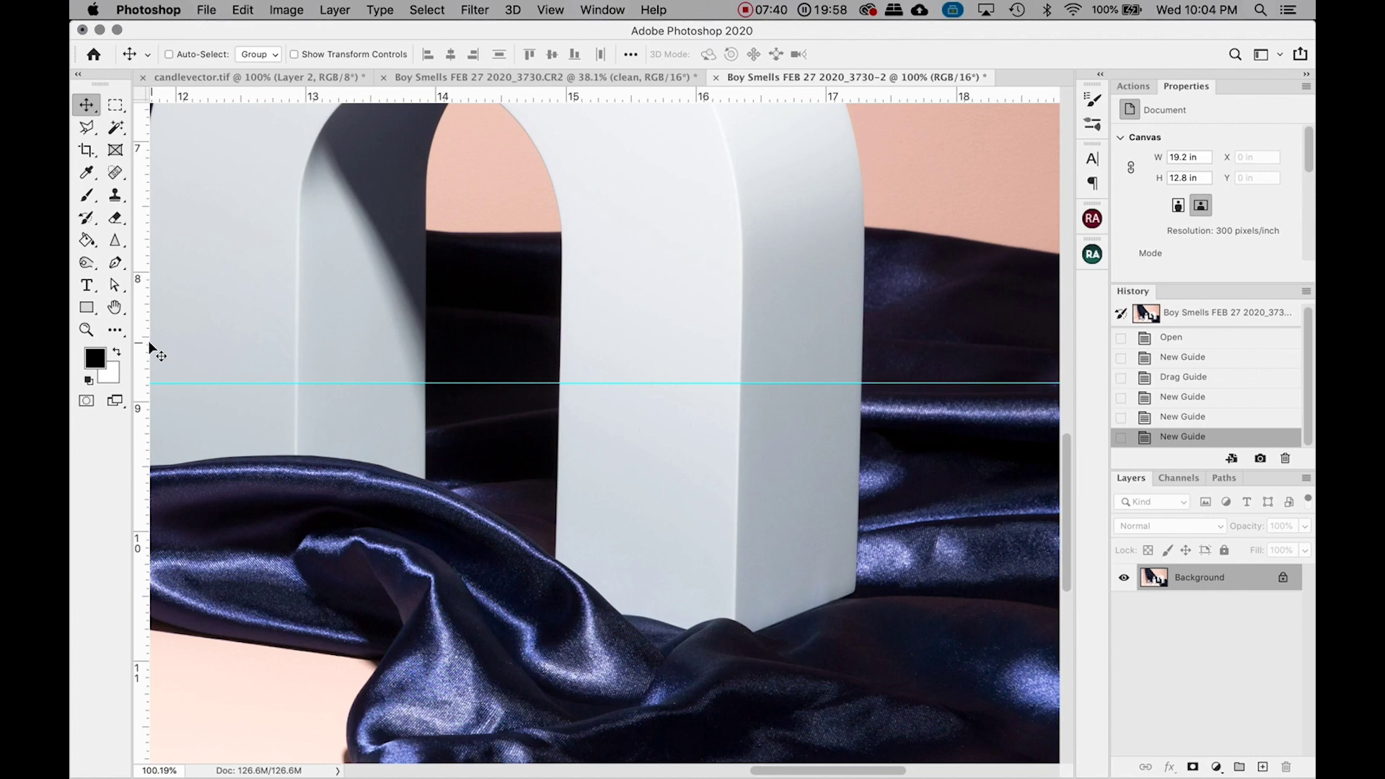
left_click_drag(149, 352, 864, 332)
Compare the floor line with the horizontal guide beside the blue box and remove that guide
scroll(812, 421, "down", 10)
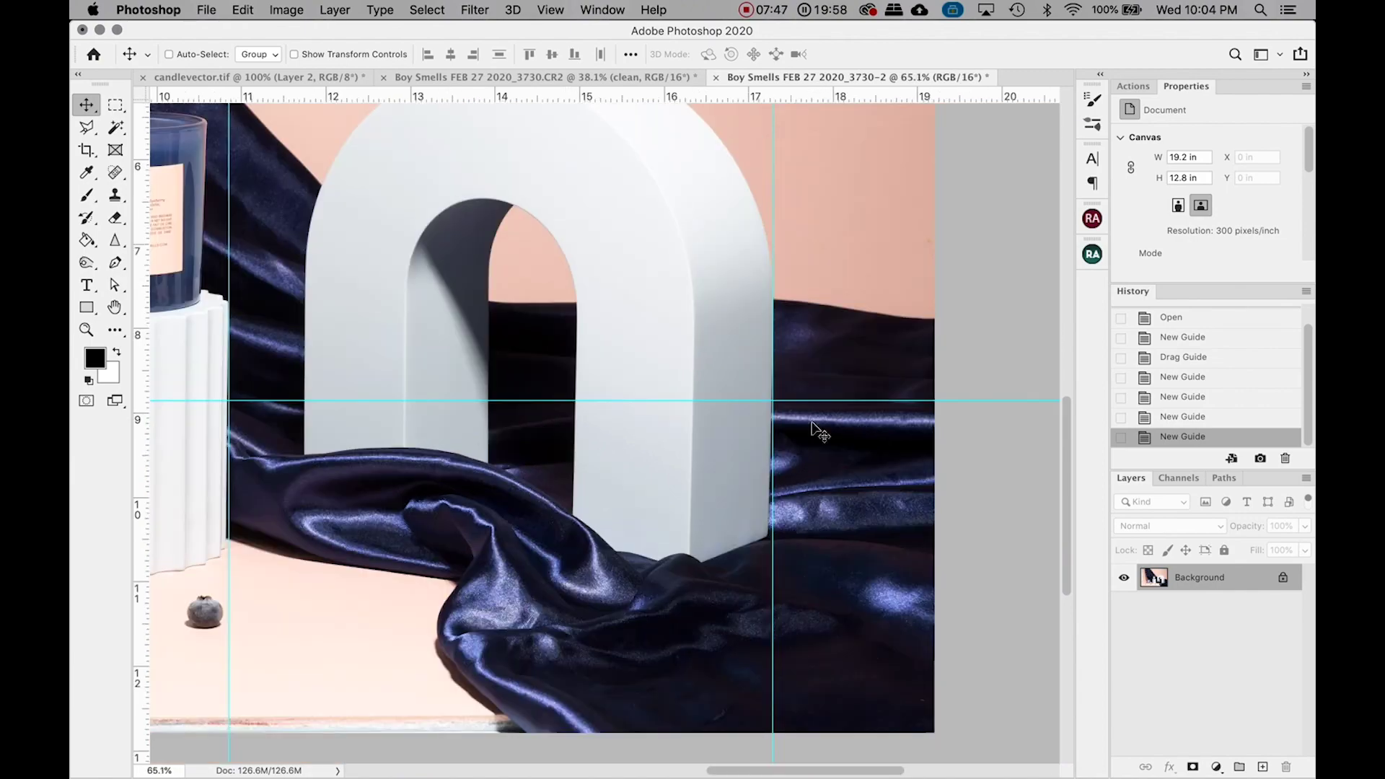
scroll(812, 424, "up", 4)
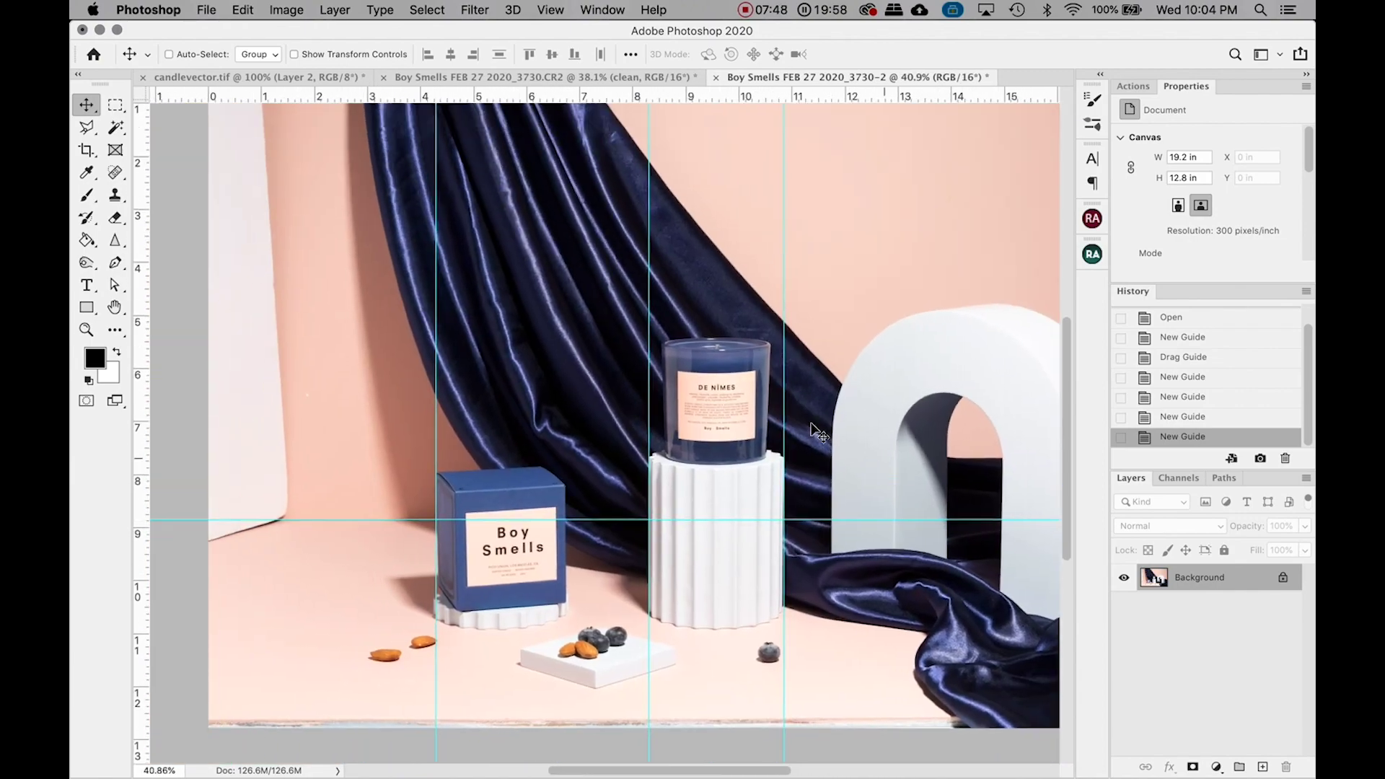
scroll(817, 426, "up", 3)
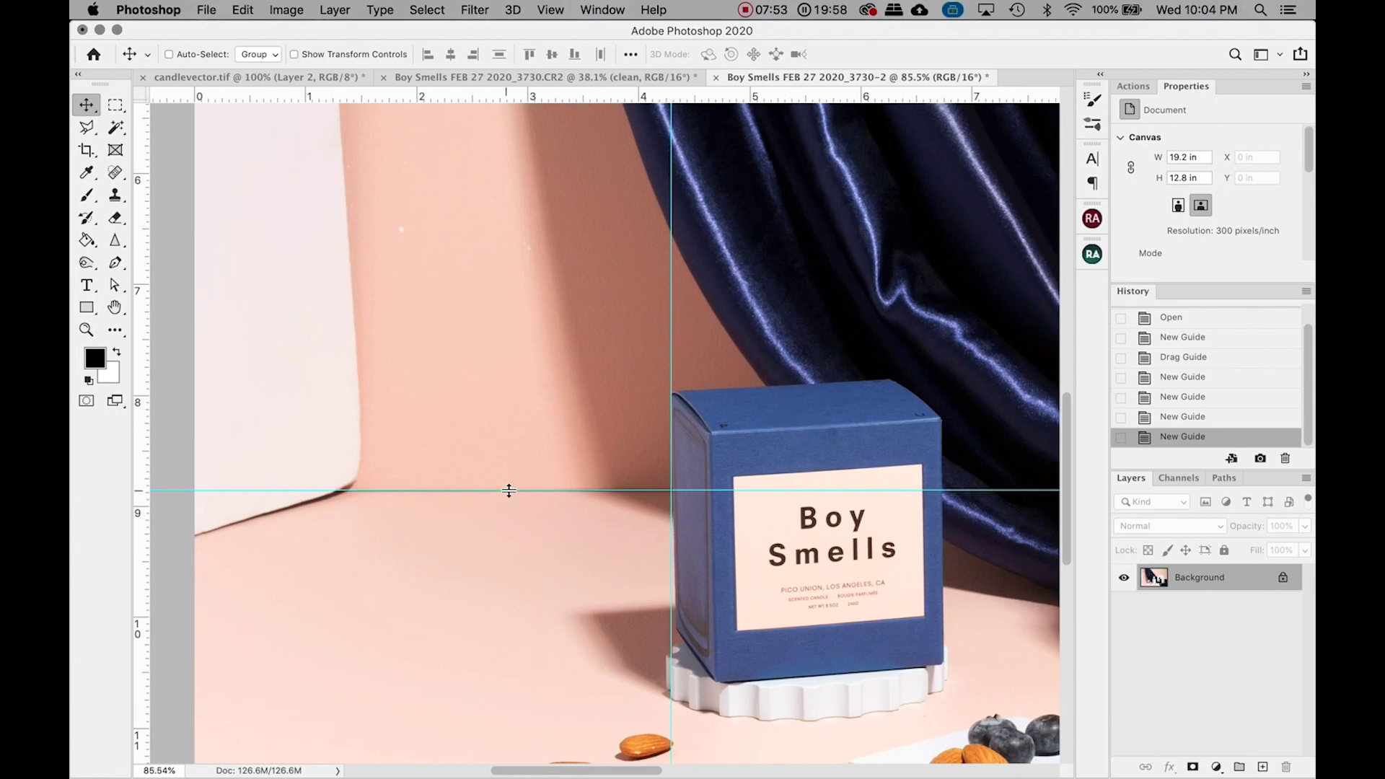
left_click_drag(509, 491, 544, 28)
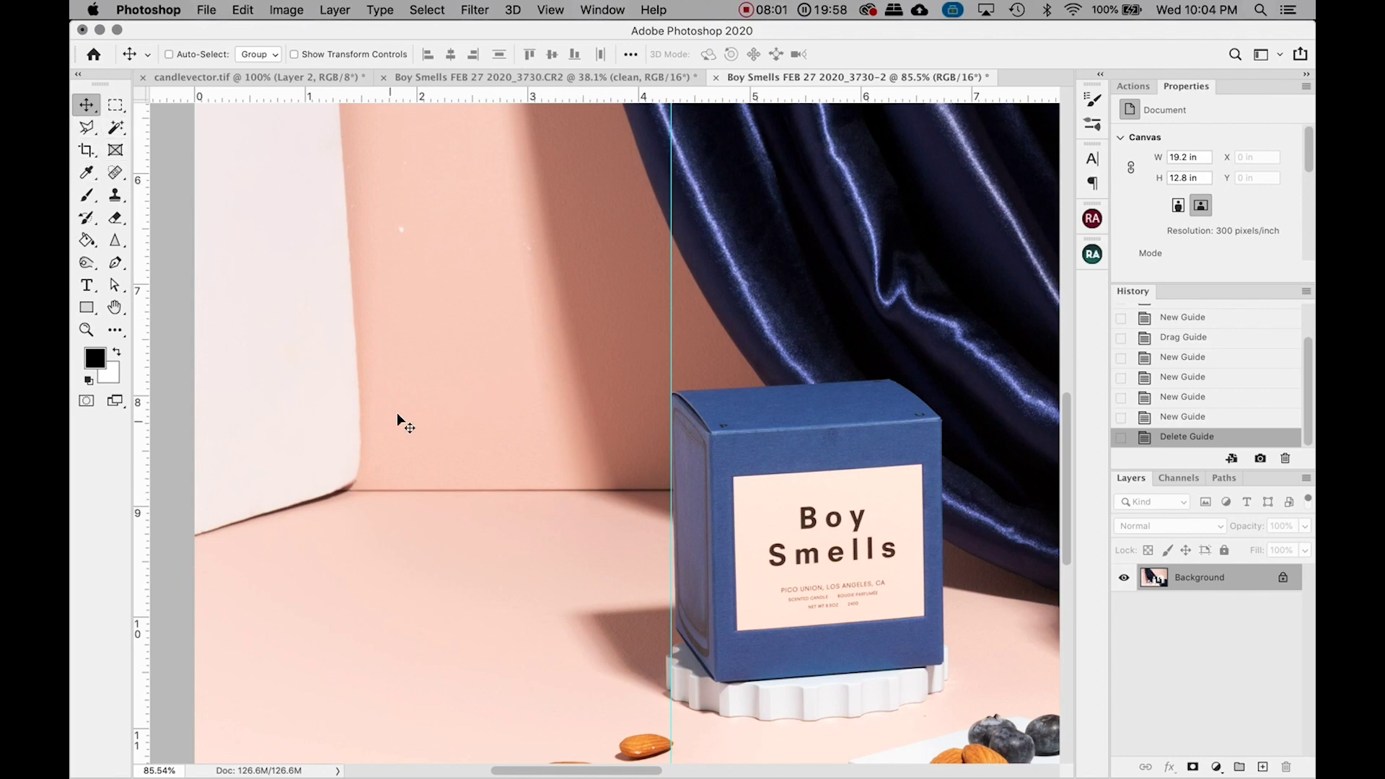
Start a crop of the whole photo using the Original Ratio preset
left_click(85, 151)
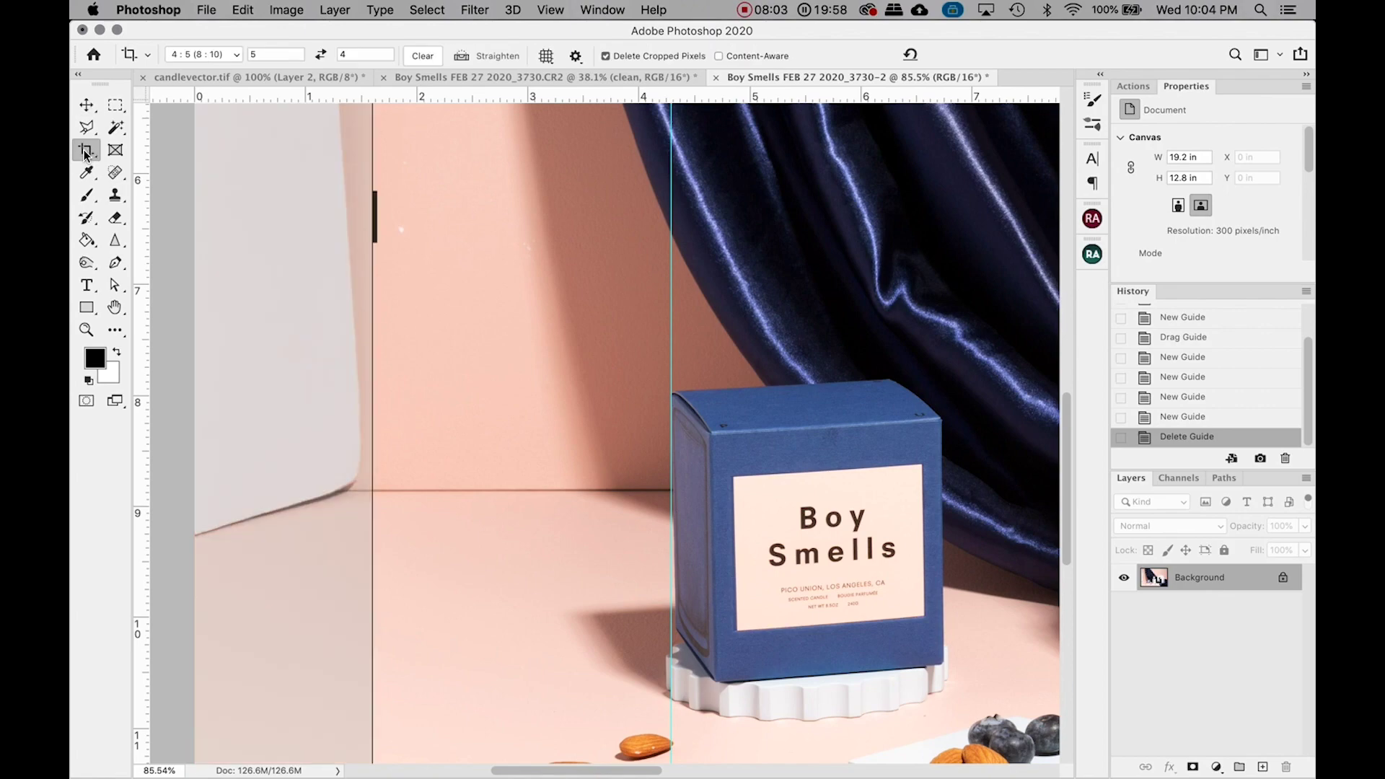
scroll(396, 278, "down", 4)
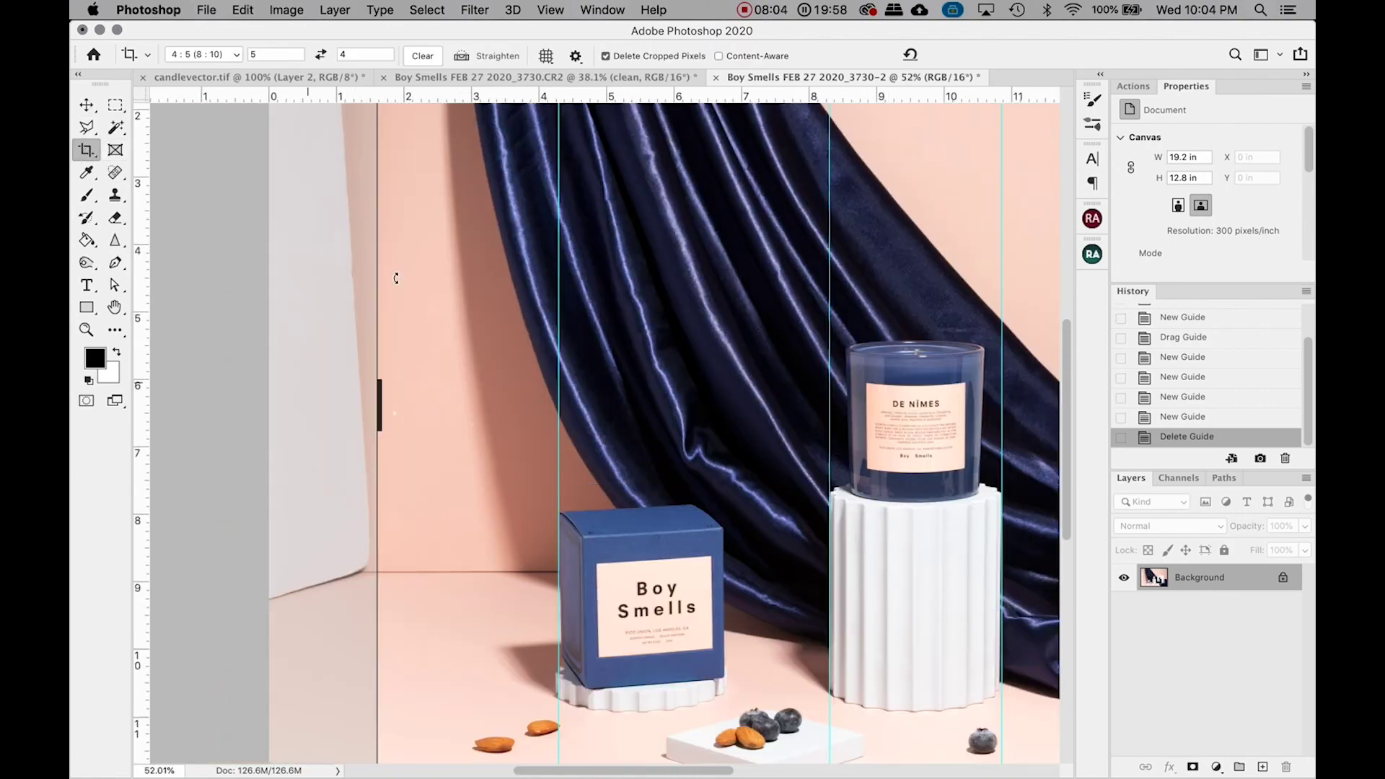
scroll(396, 278, "down", 3)
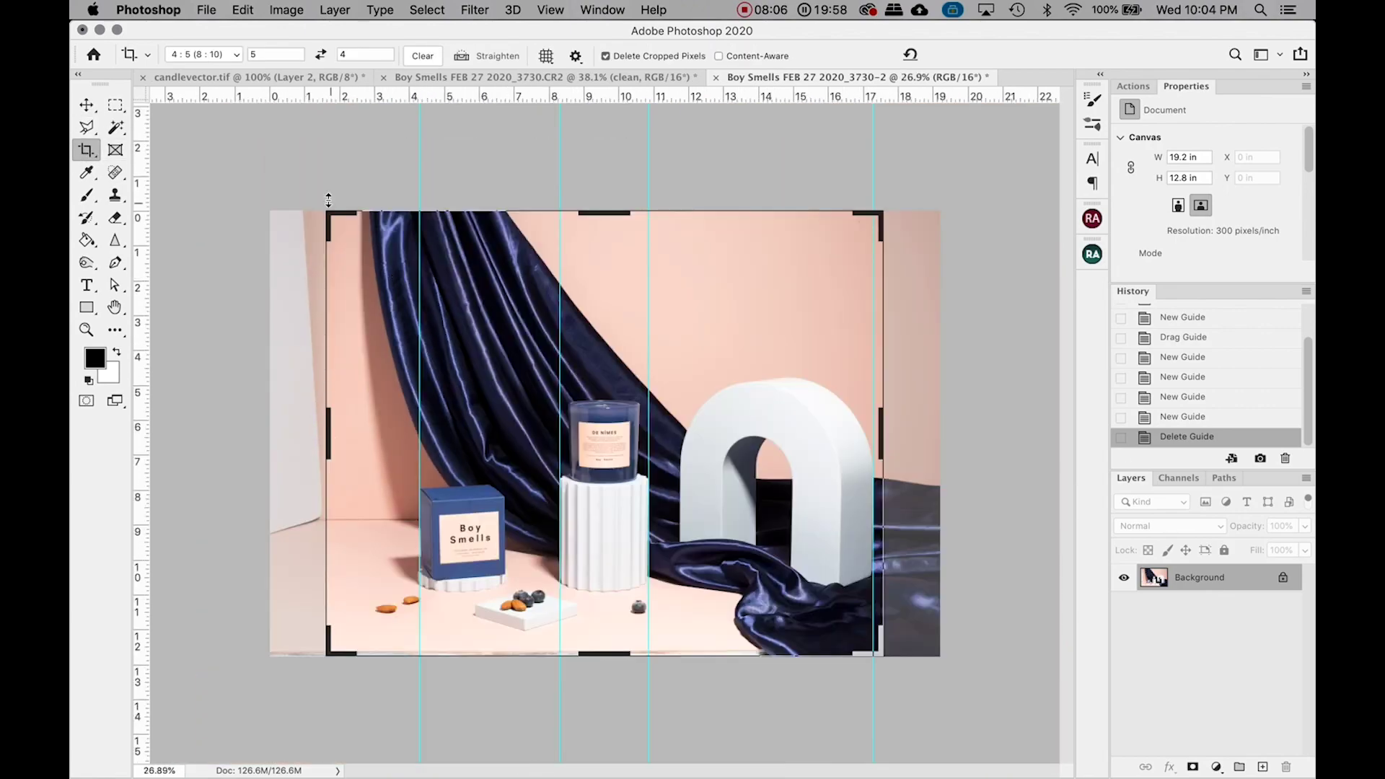
left_click(214, 55)
left_click(226, 55)
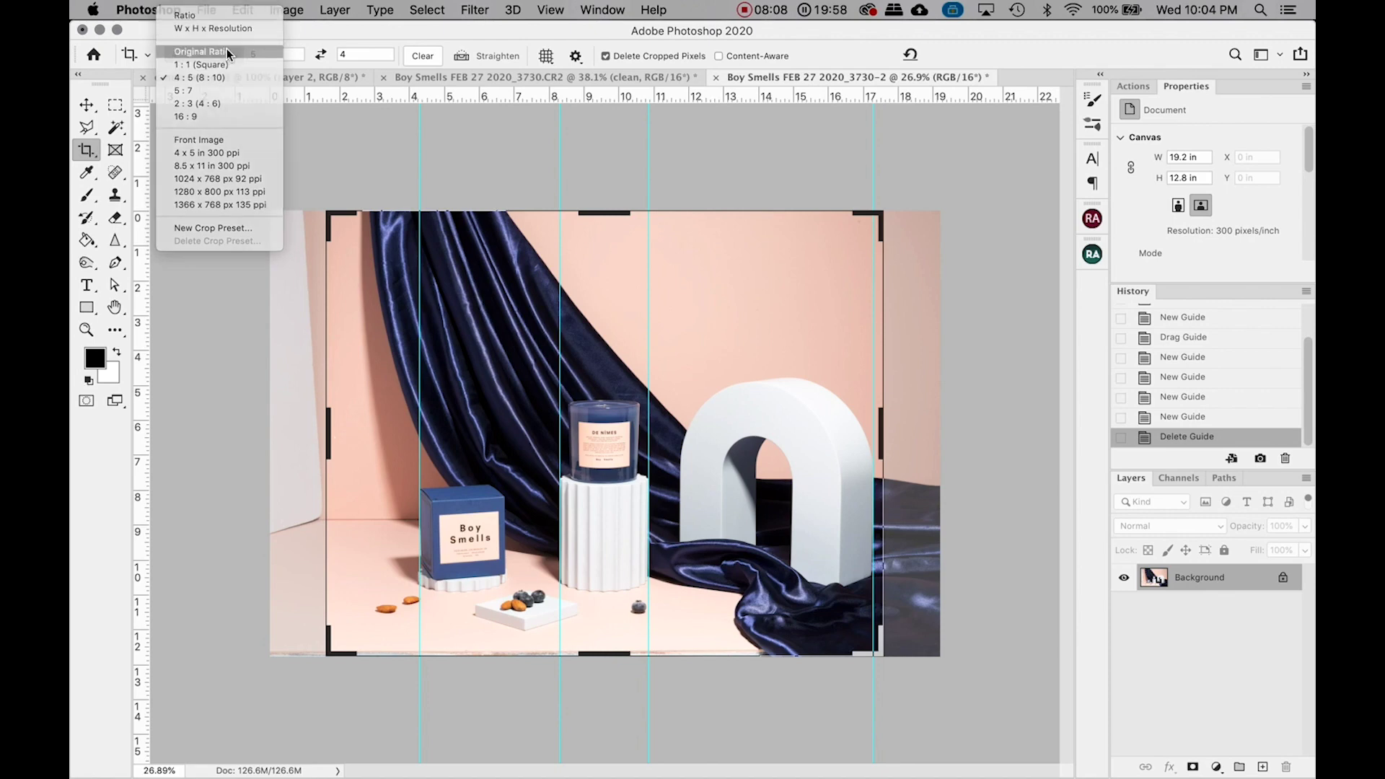
Straighten the photo along the line where the floor meets the back wall and apply the crop
scroll(446, 333, "up", 3)
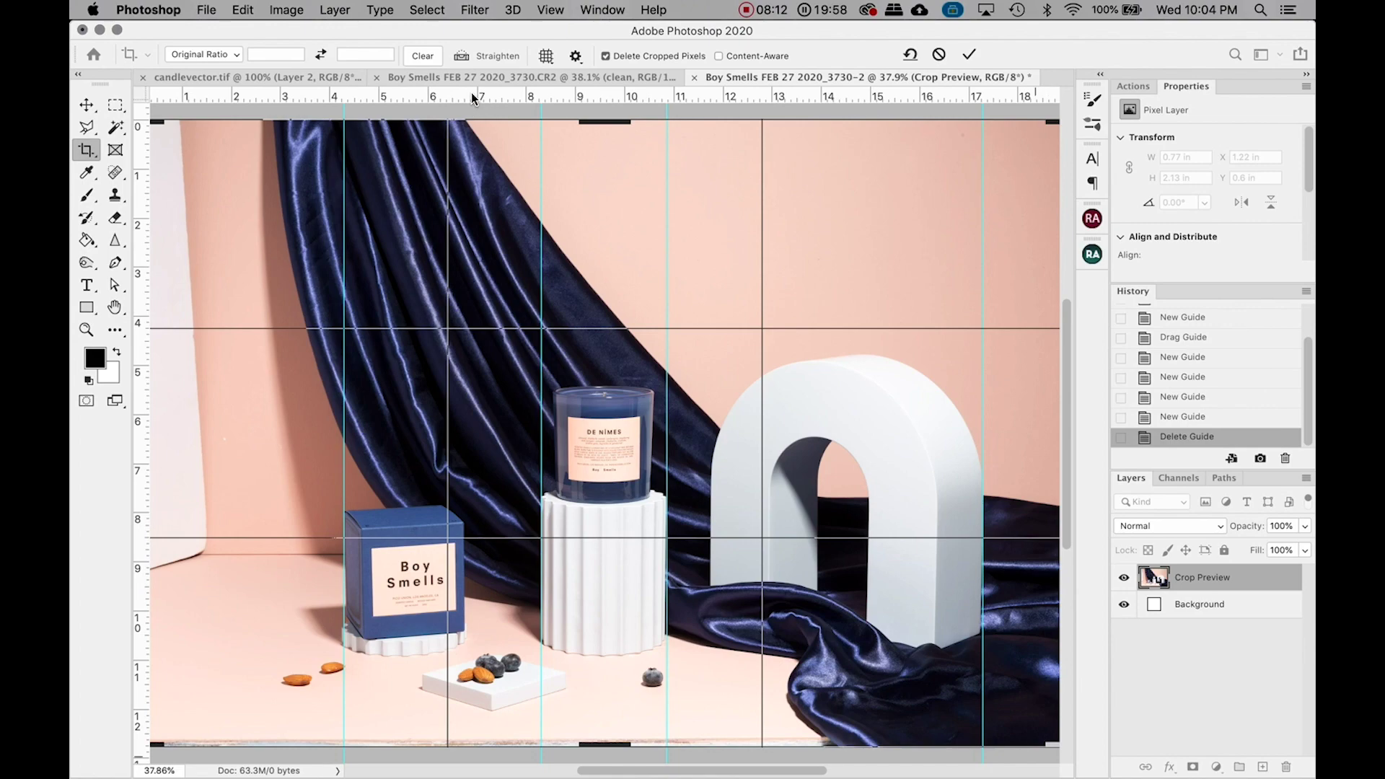
scroll(359, 403, "left", 4)
scroll(359, 401, "up", 5)
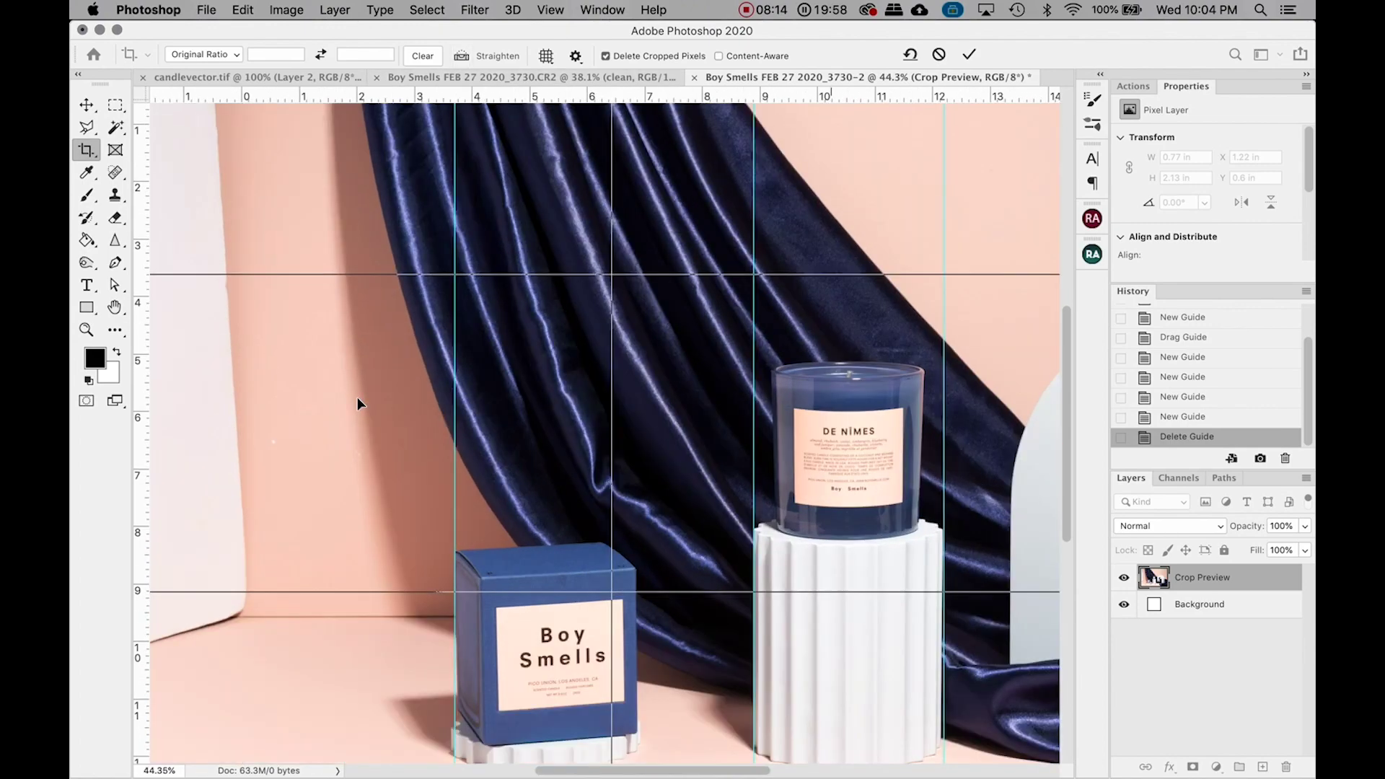
scroll(358, 402, "up", 1)
scroll(359, 402, "left", 8)
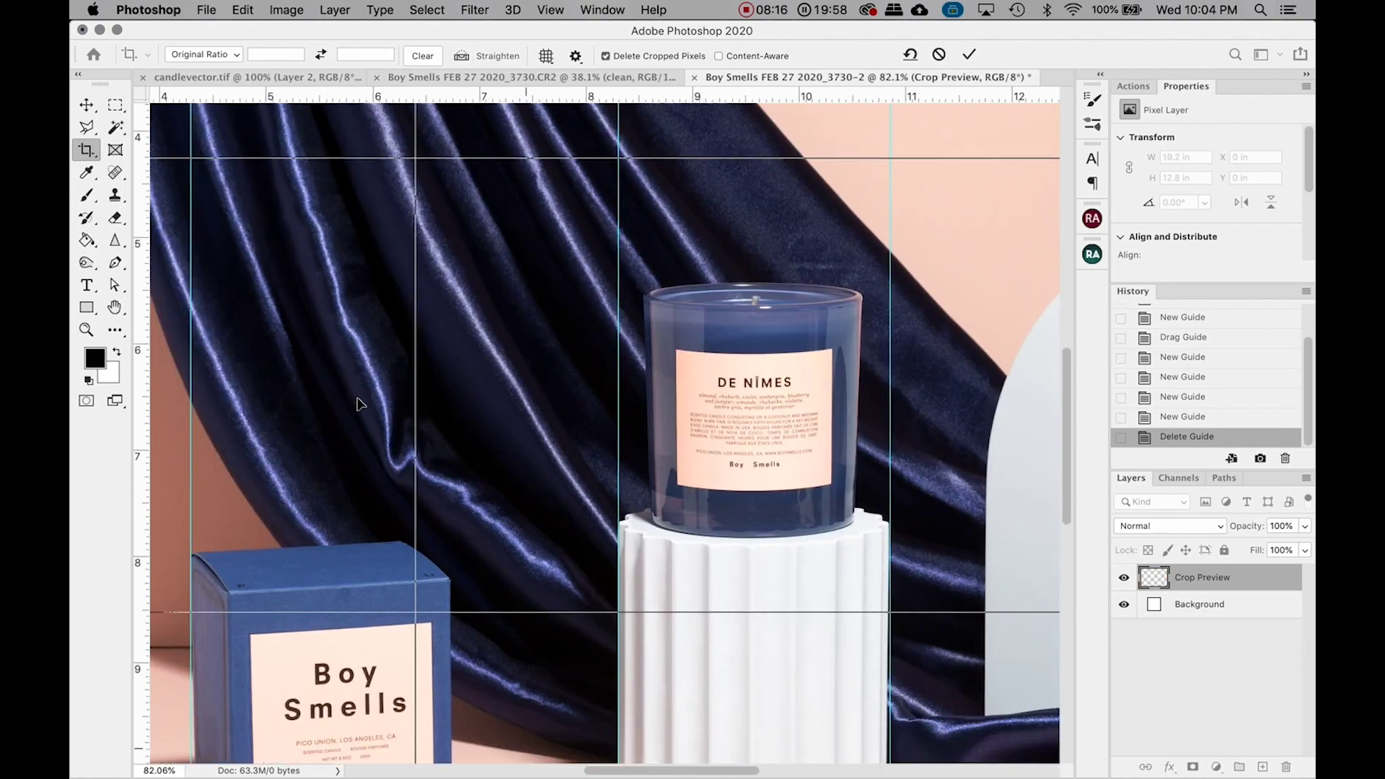
scroll(359, 402, "up", 2)
scroll(359, 401, "up", 2)
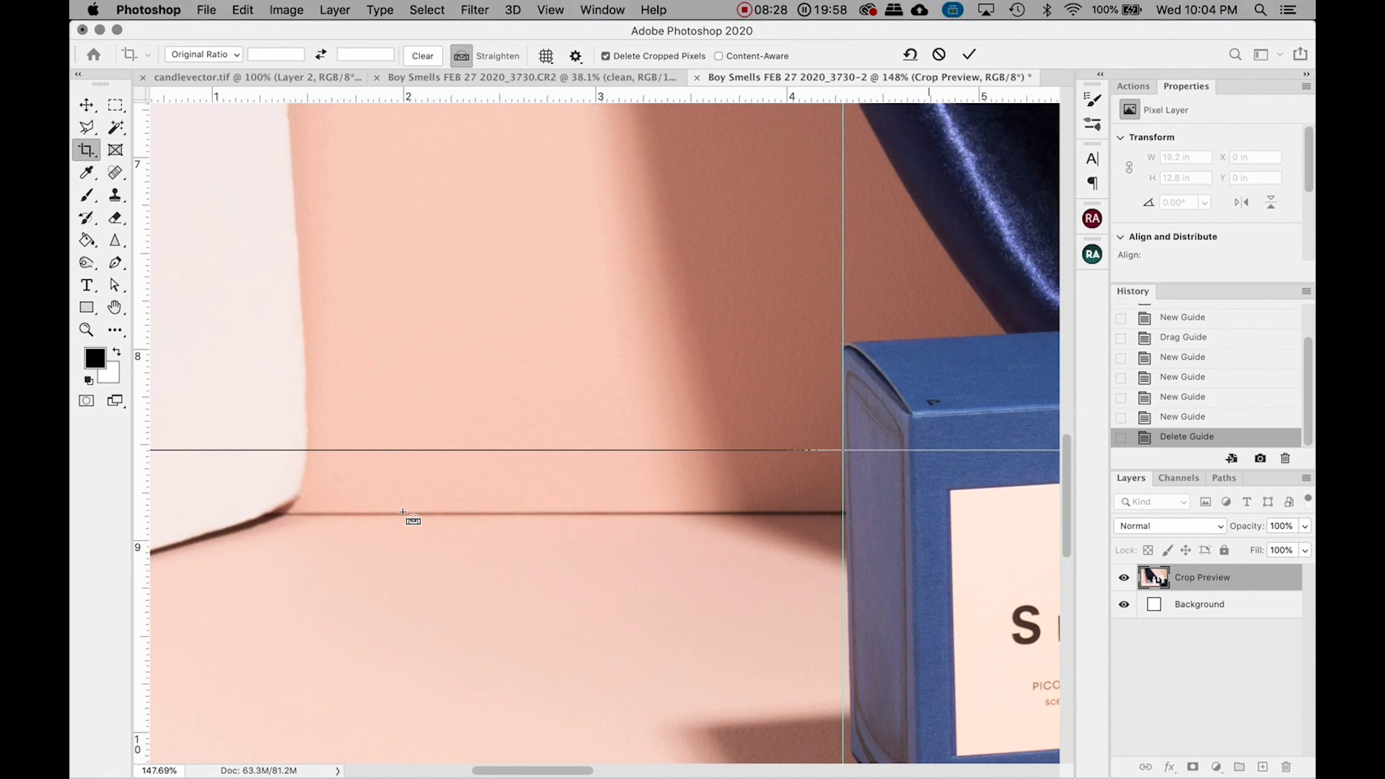
left_click_drag(402, 513, 817, 513)
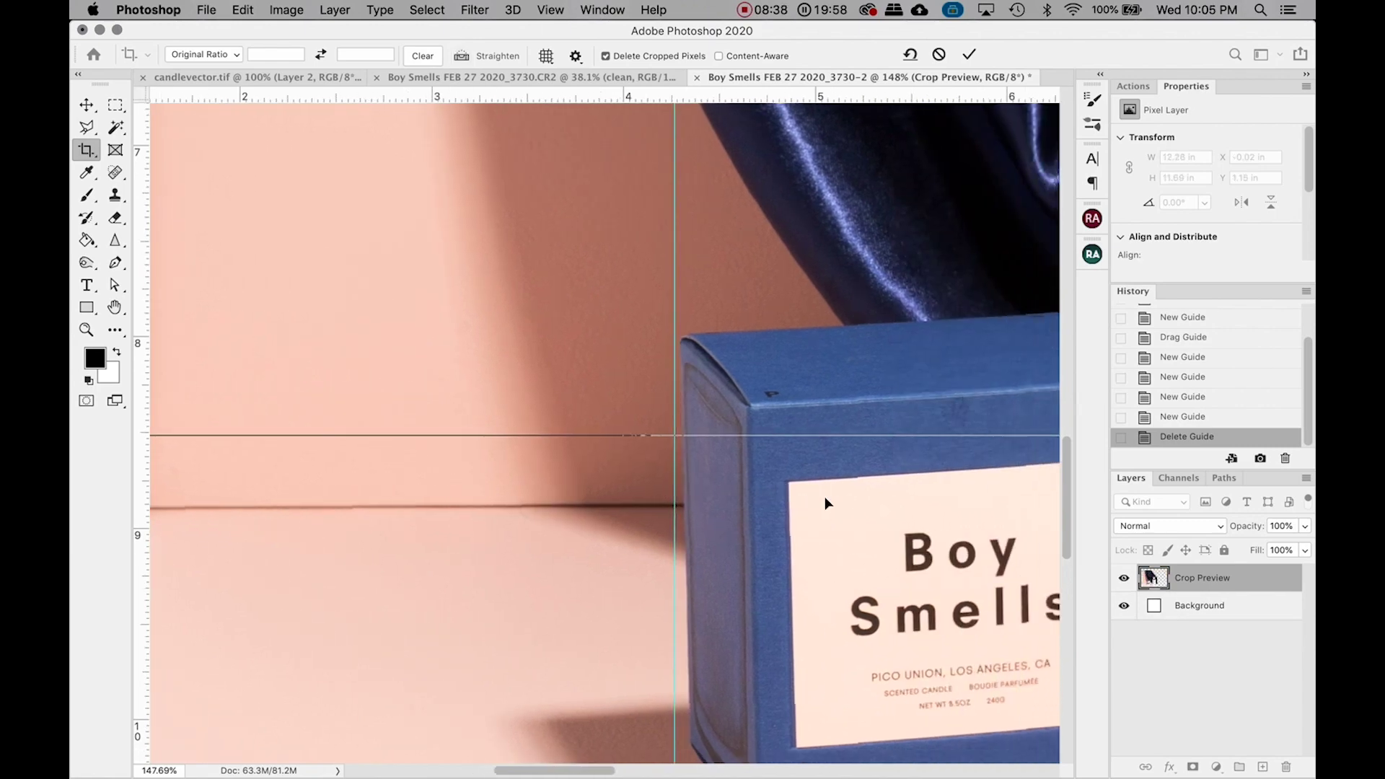
scroll(824, 496, "down", 3)
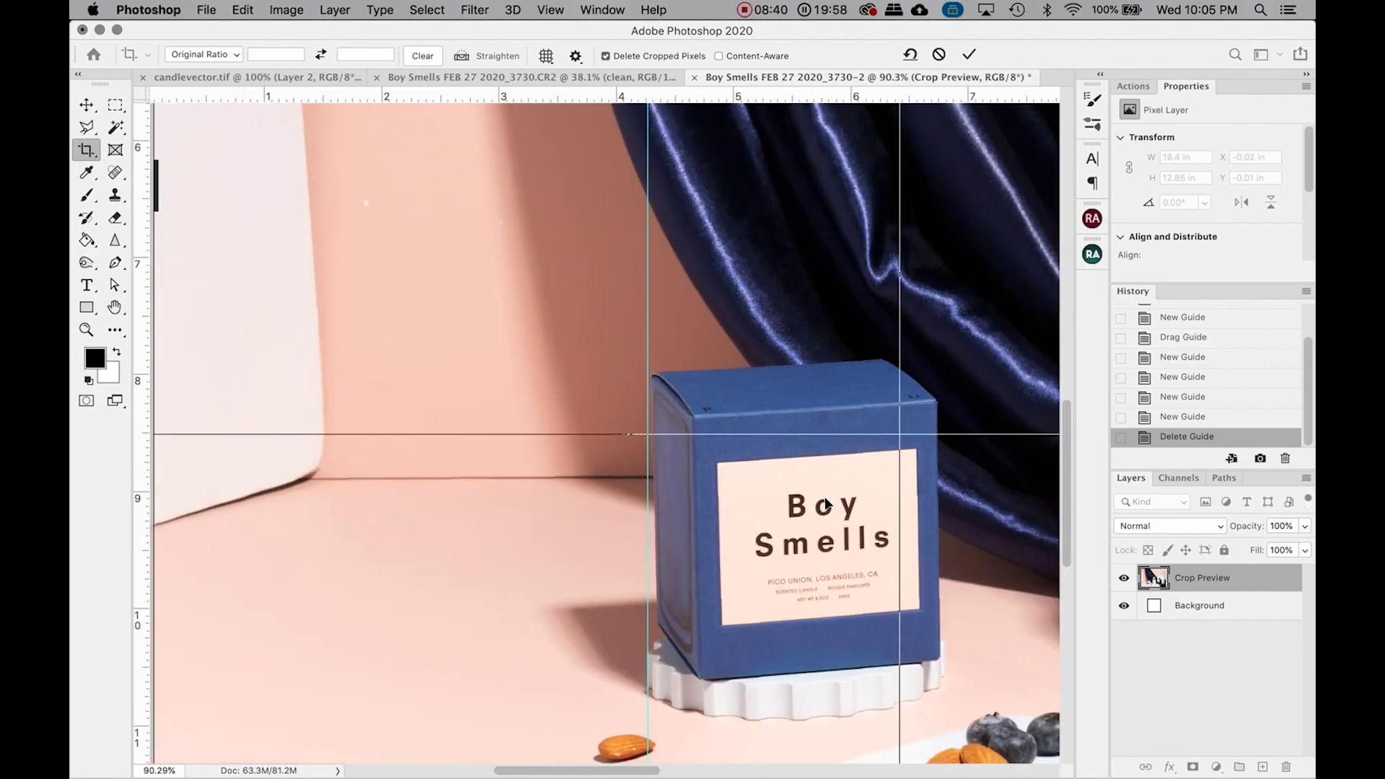
key("Return")
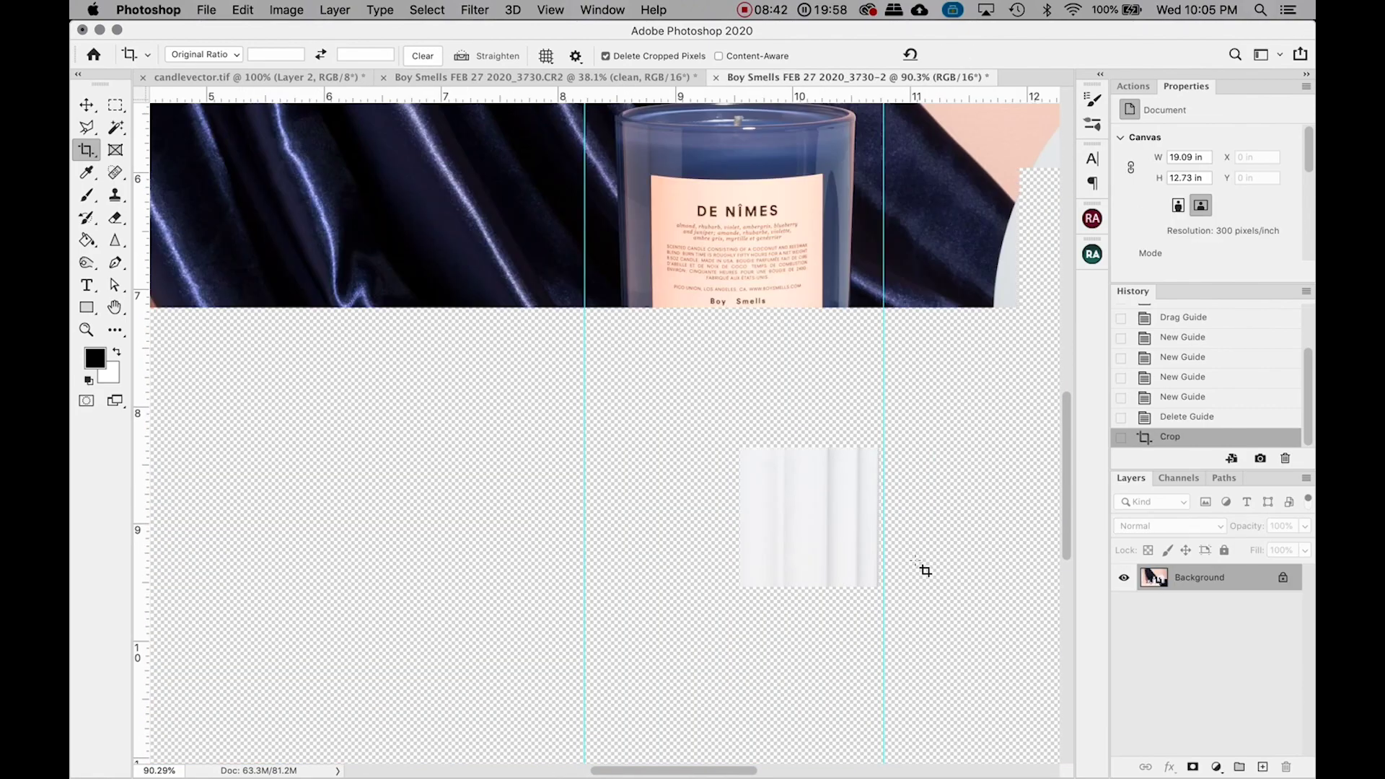
Realign the vertical guide with the blue box's left edge
scroll(720, 469, "right", 5)
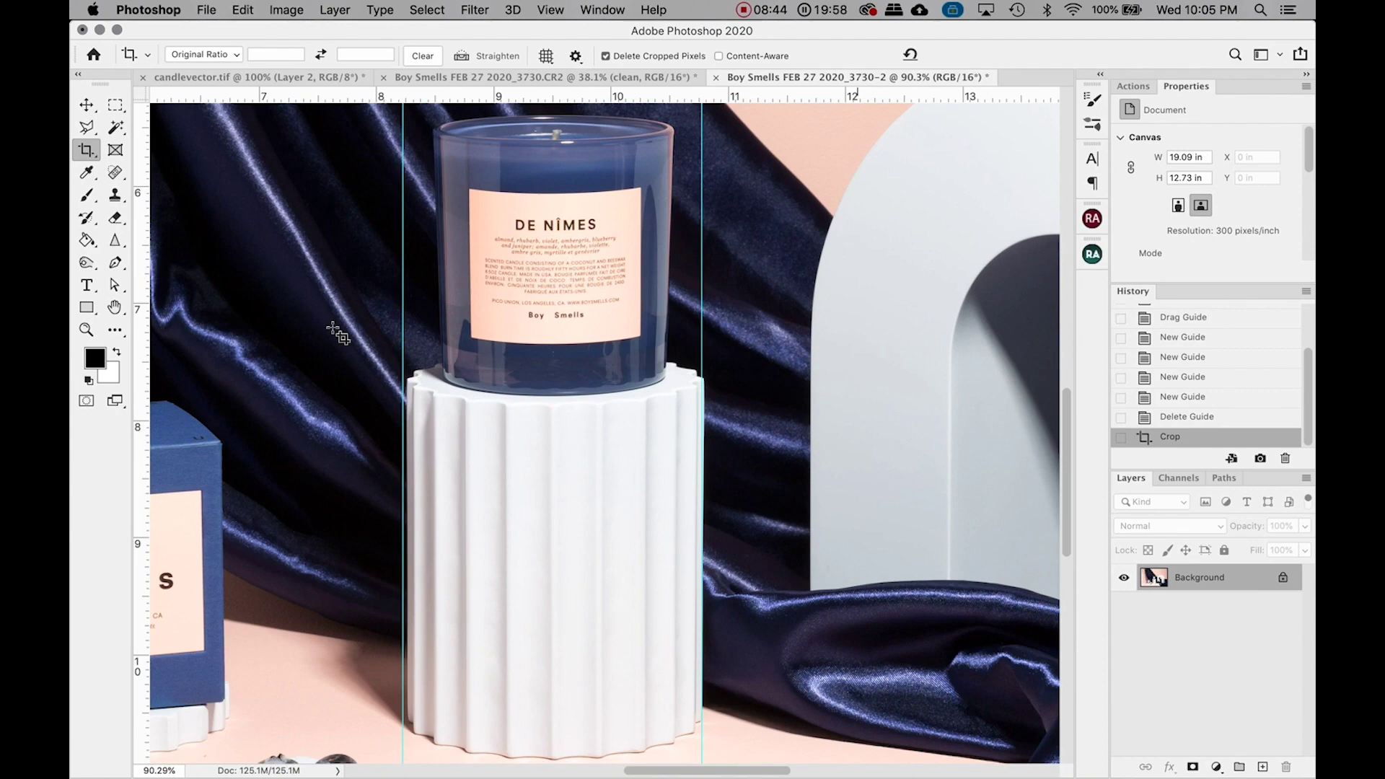
left_click(86, 105)
scroll(535, 443, "left", 9)
scroll(535, 444, "down", 2)
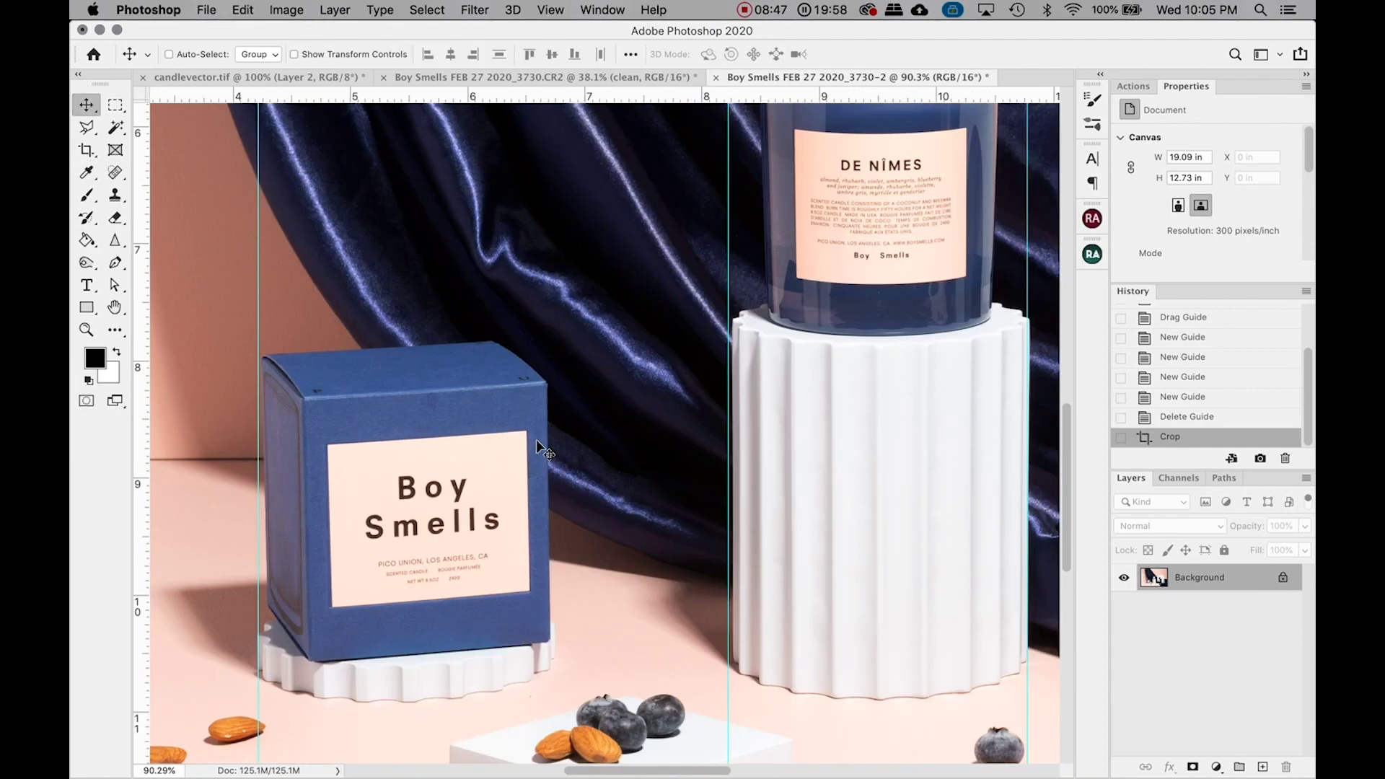
left_click_drag(255, 323, 262, 323)
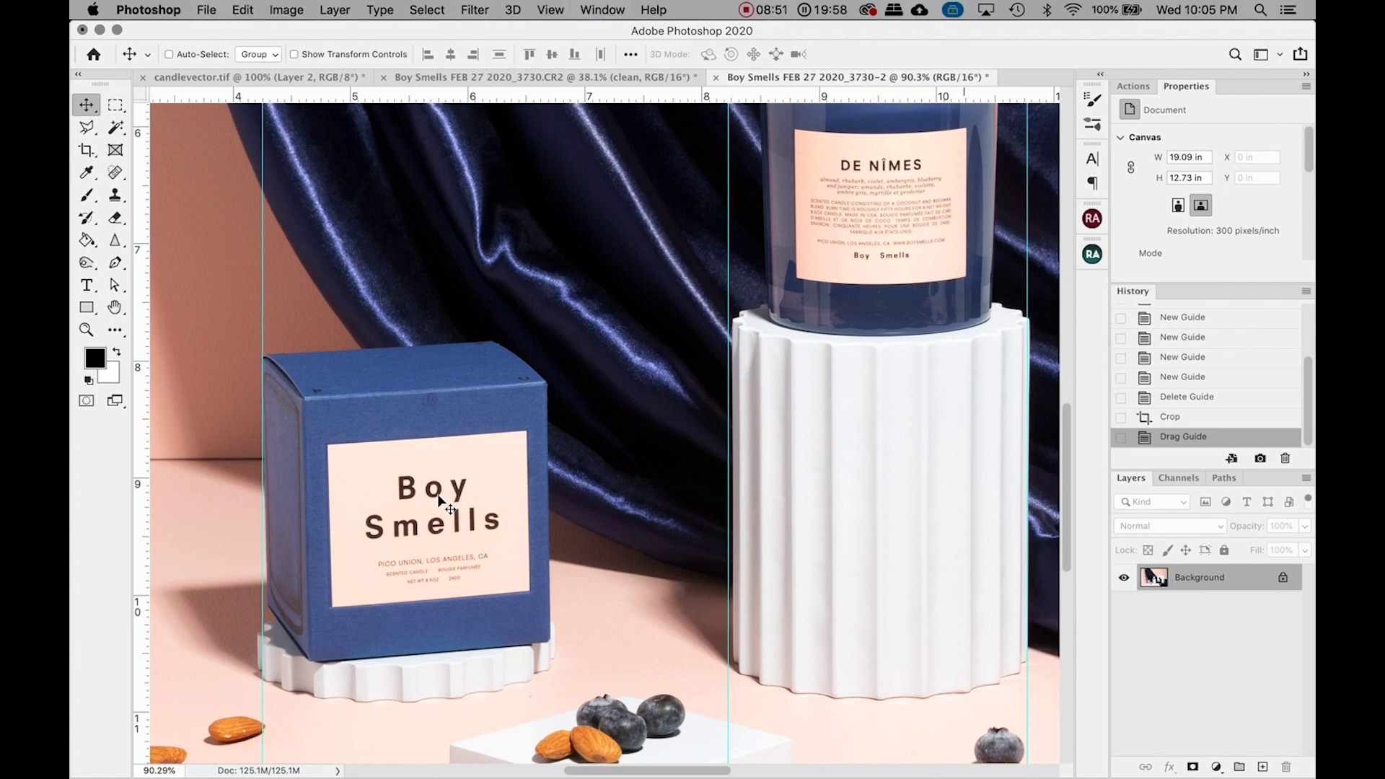
Realign the two vertical guides with the side edges of the tall white fluted pedestal
scroll(296, 546, "right", 2)
scroll(296, 546, "up", 1)
scroll(669, 468, "right", 8)
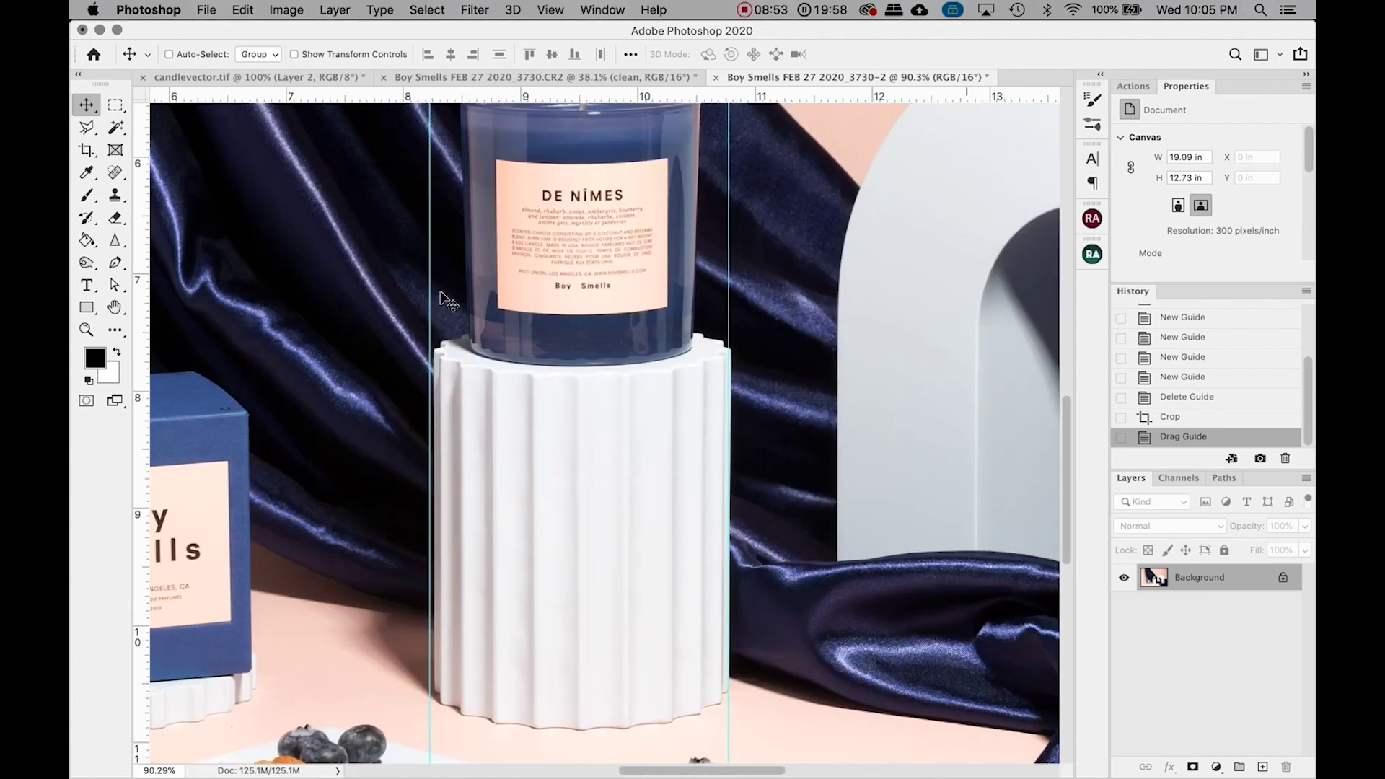
left_click_drag(430, 292, 433, 292)
left_click_drag(731, 301, 732, 301)
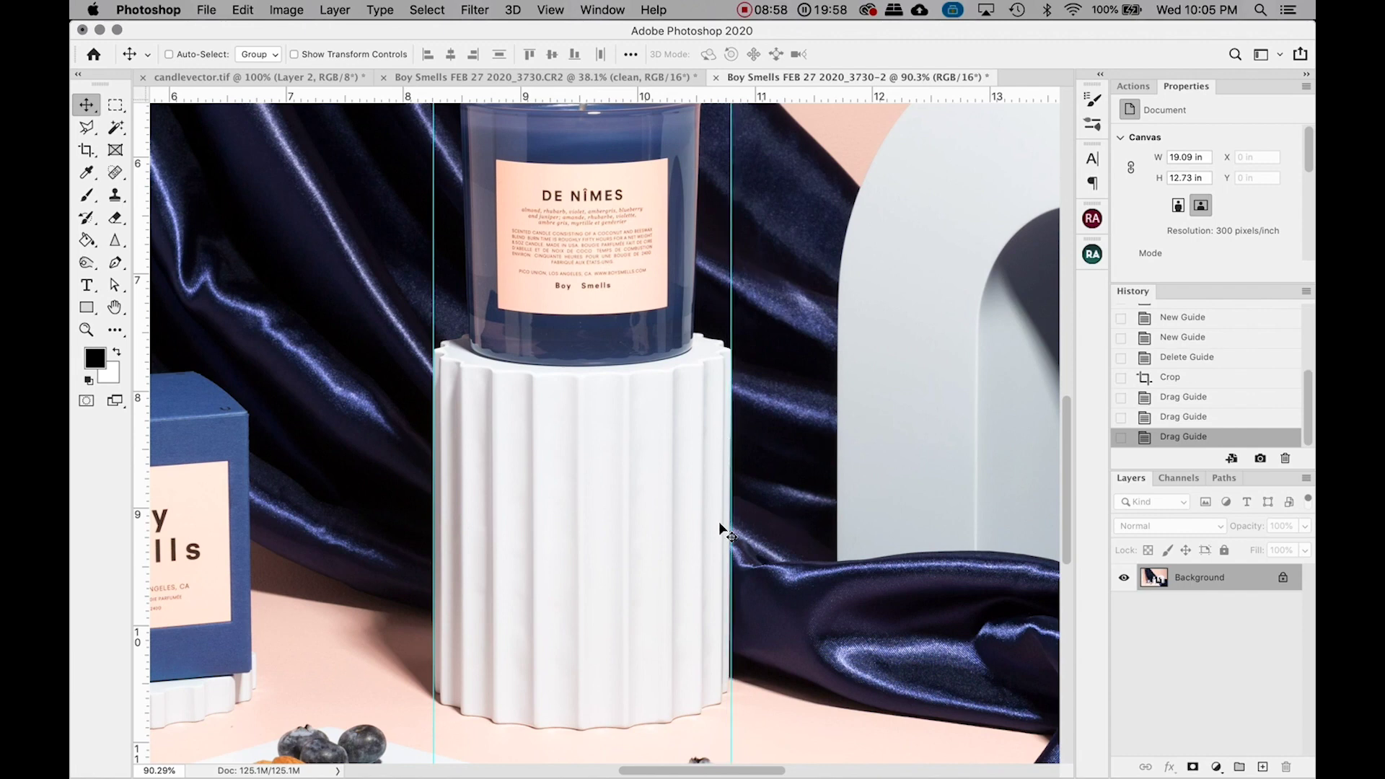
Realign the vertical guide with the outer right edge of the white arch
scroll(743, 568, "right", 15)
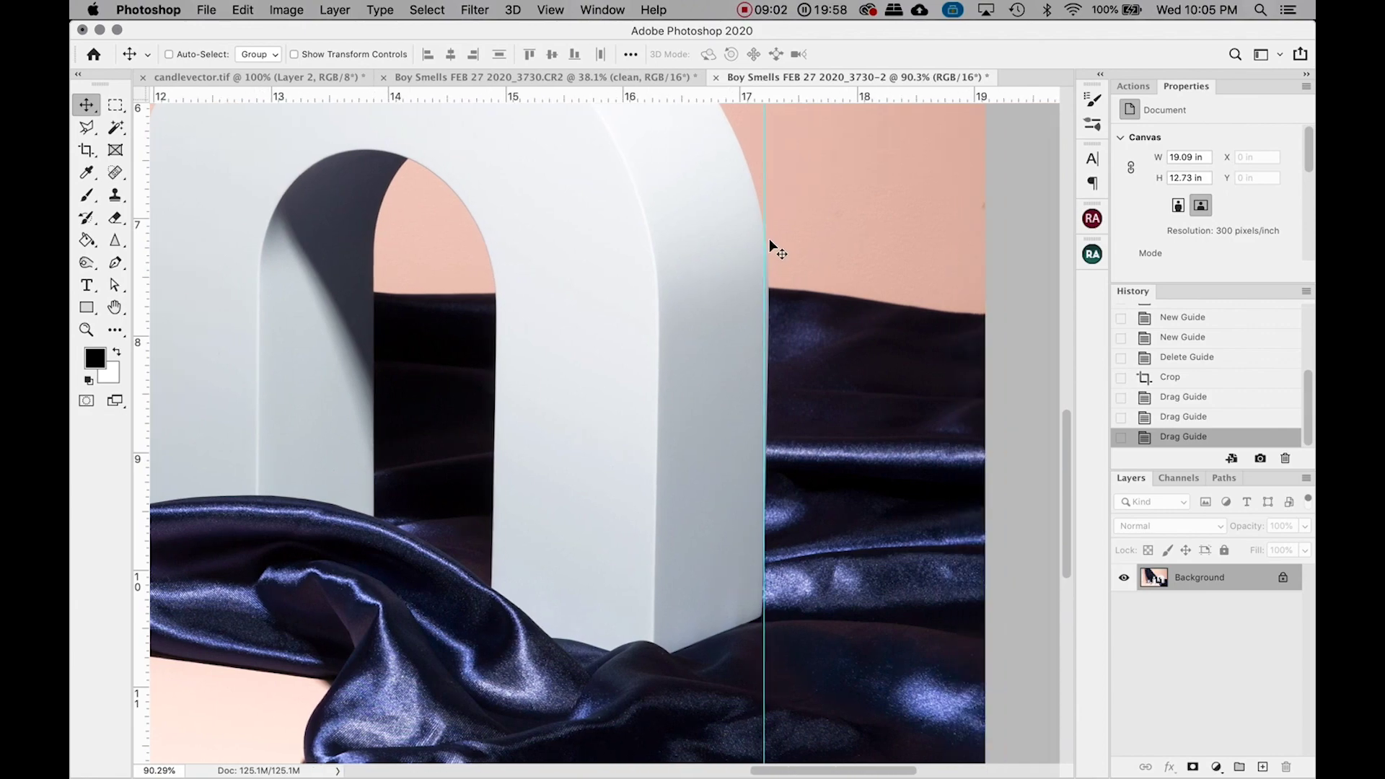
double_click(768, 238)
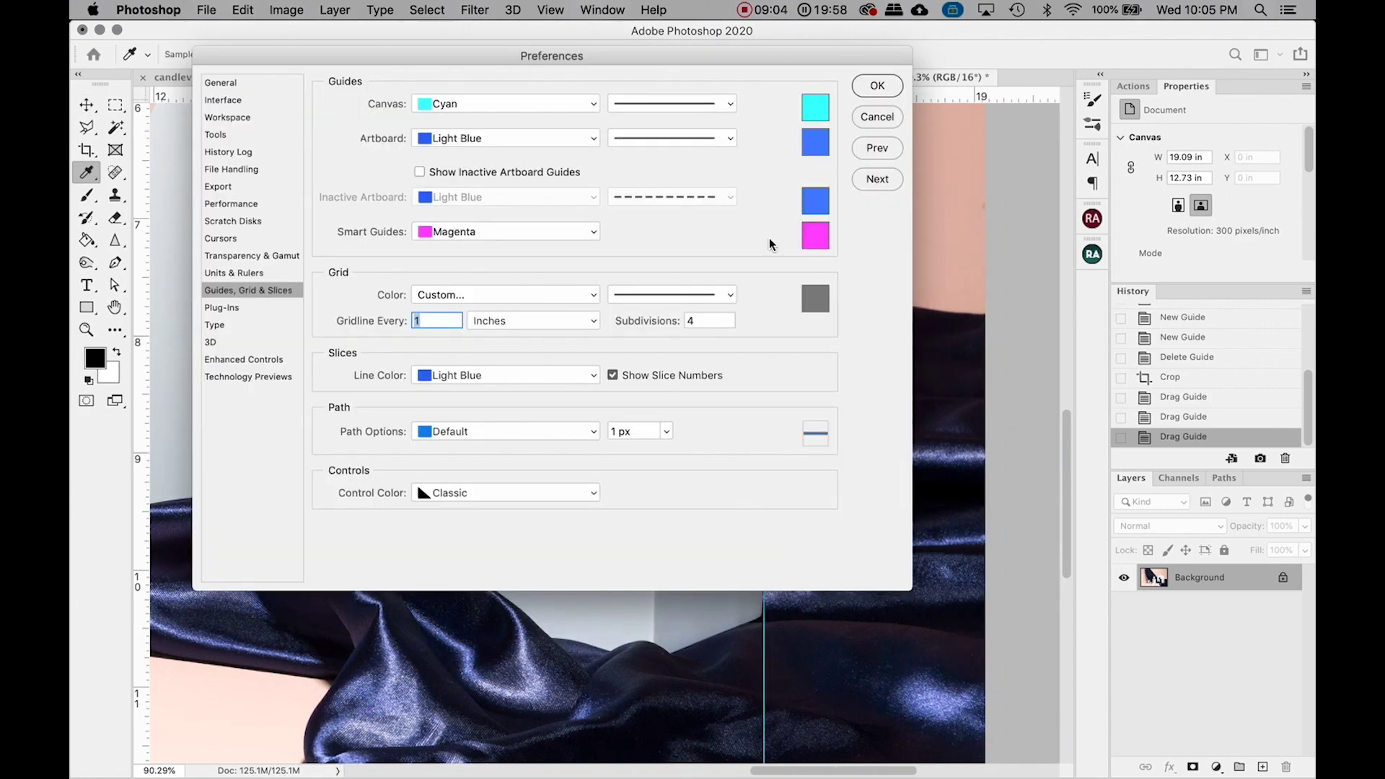
left_click(877, 117)
left_click_drag(764, 283, 769, 285)
scroll(753, 422, "down", 8)
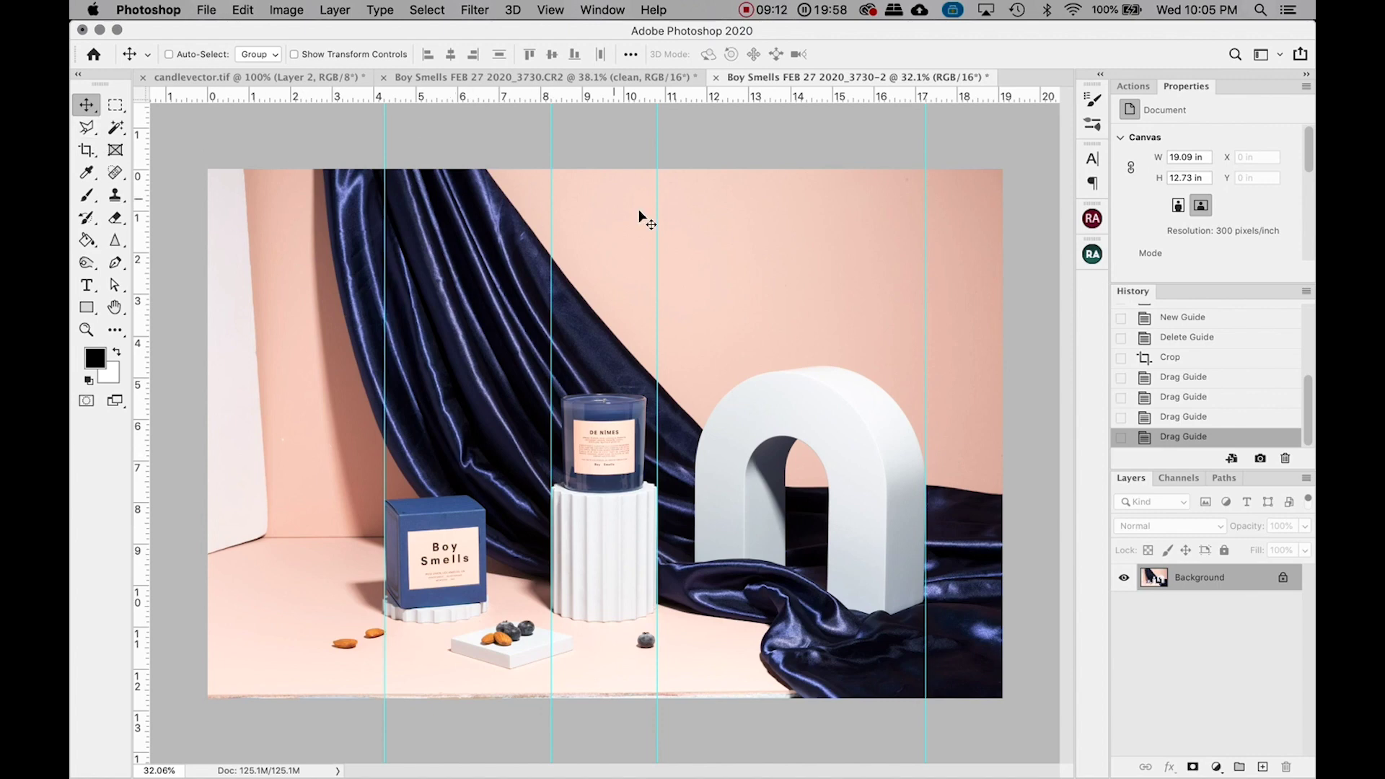
Select the entire canvas, discarding the partial rectangular selection drawn over the photo
left_click(114, 106)
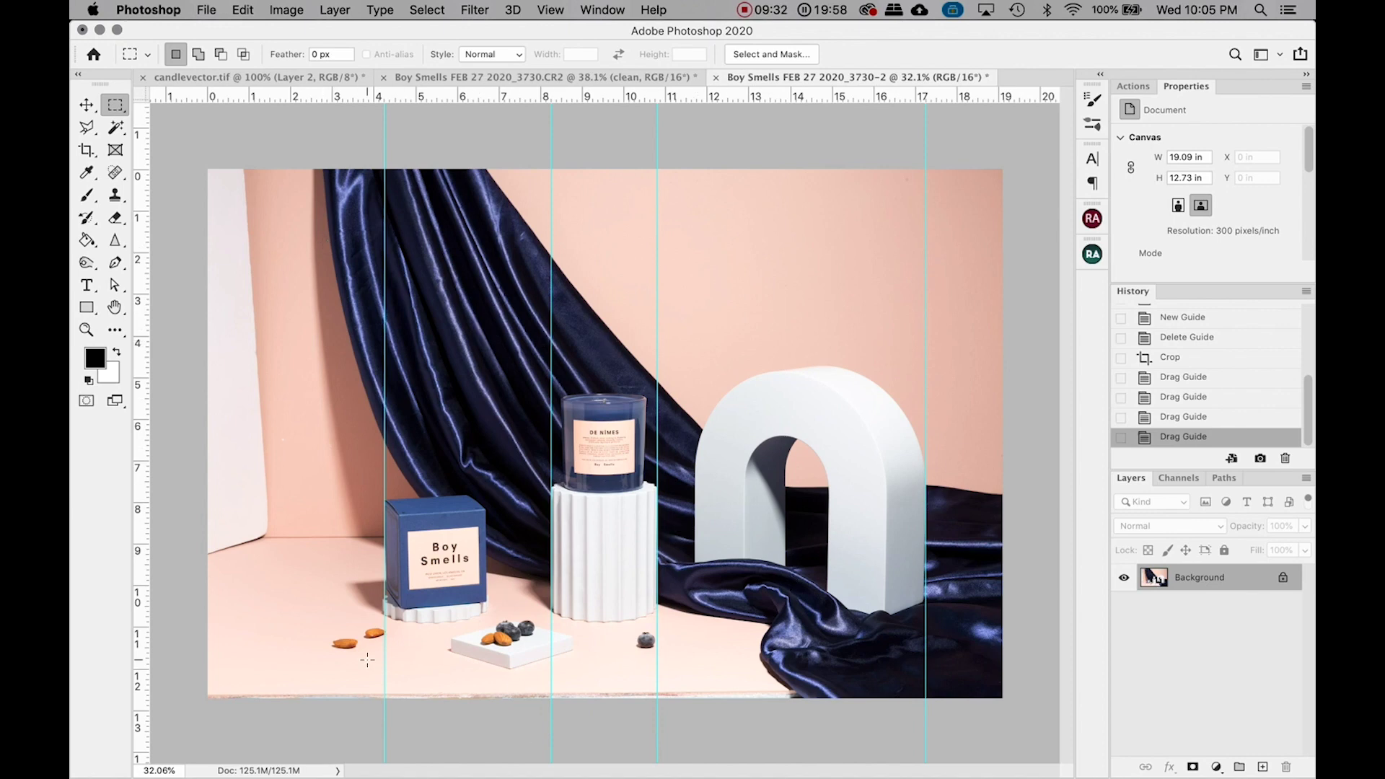
left_click_drag(238, 149, 1082, 650)
left_click(1018, 494)
key("super+a")
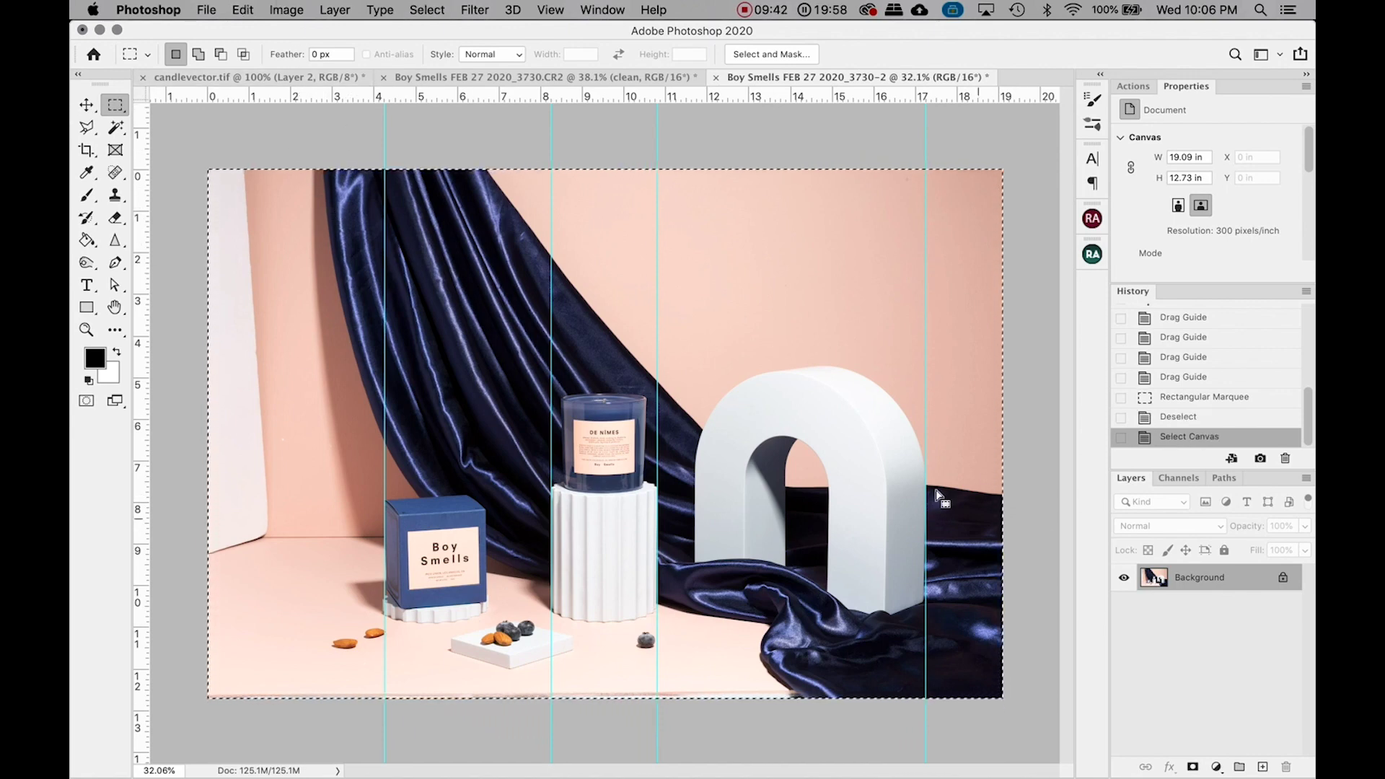
Start a free transform on the selected canvas and switch it to Warp mode
left_click(244, 9)
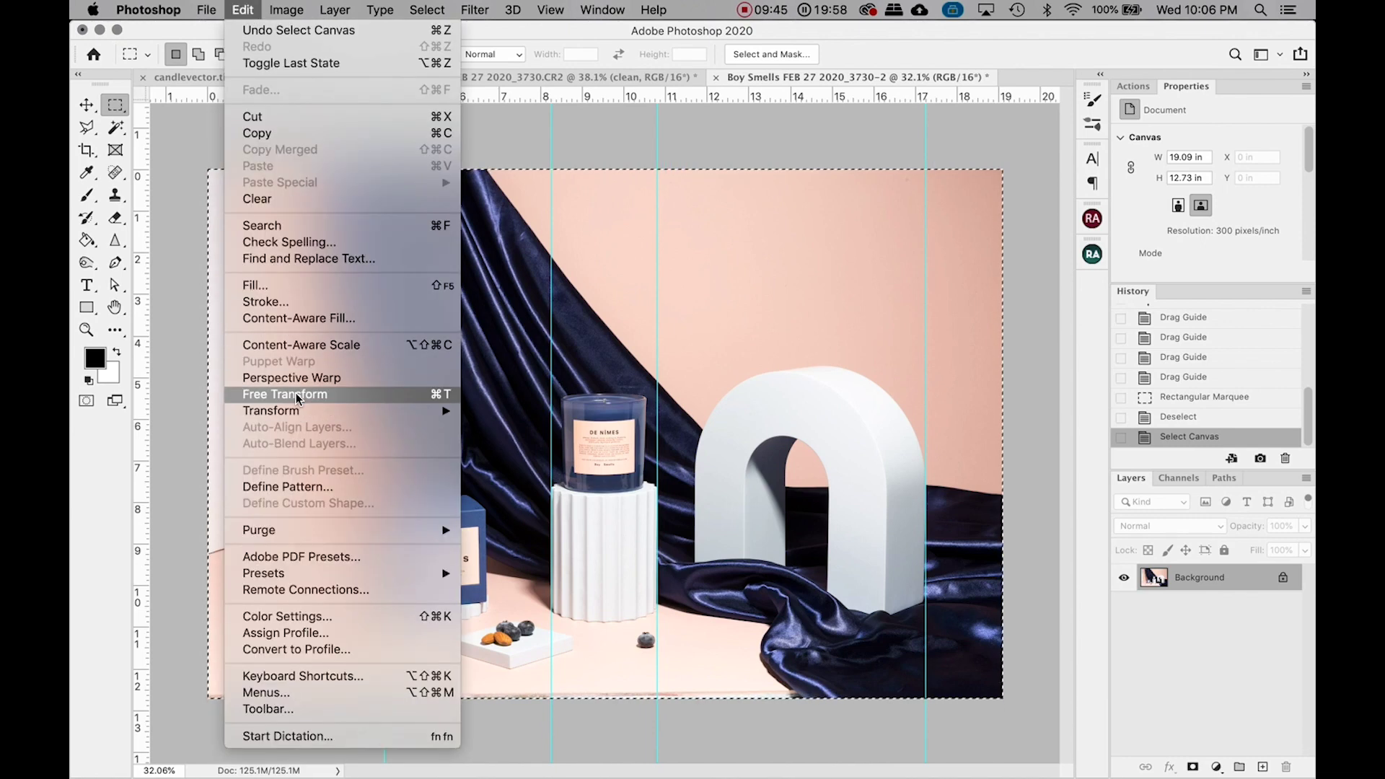
left_click(648, 326)
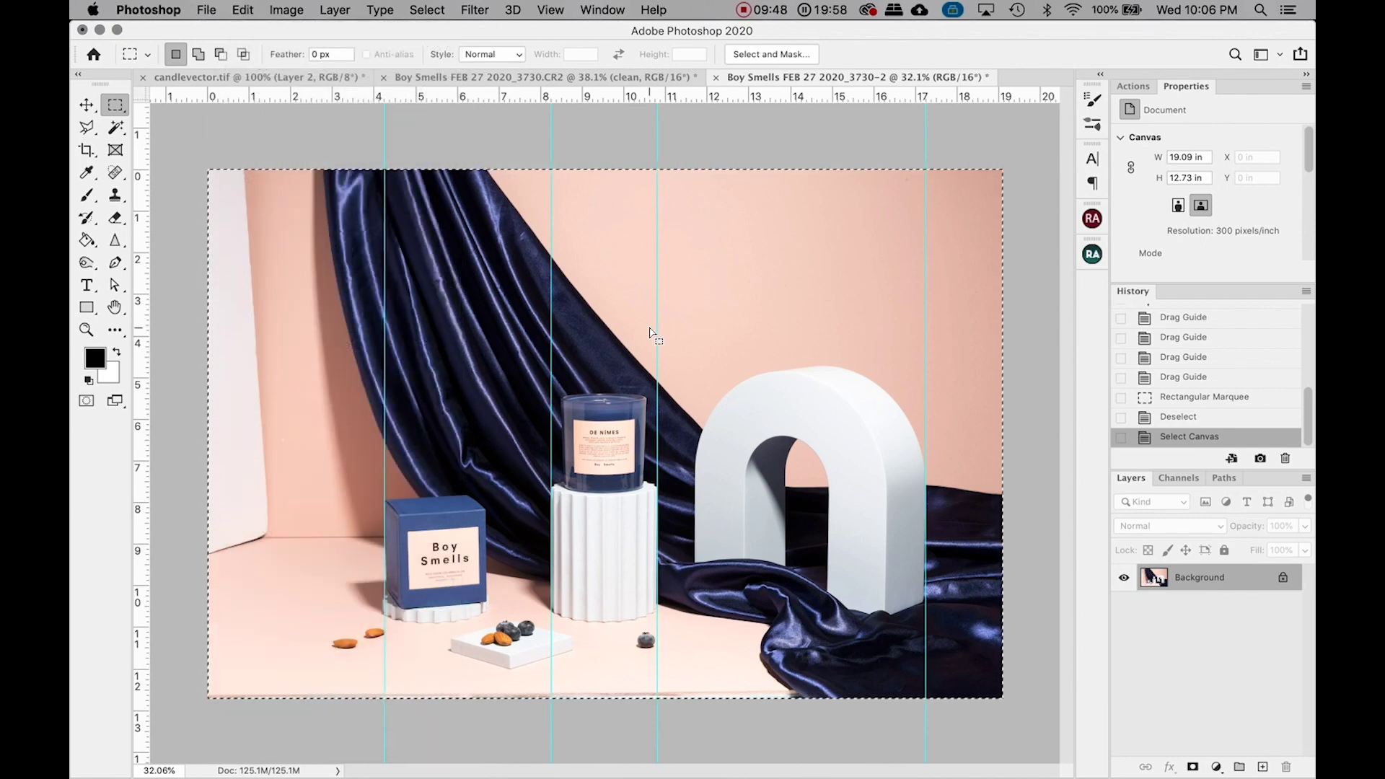
key("super+t")
right_click(605, 374)
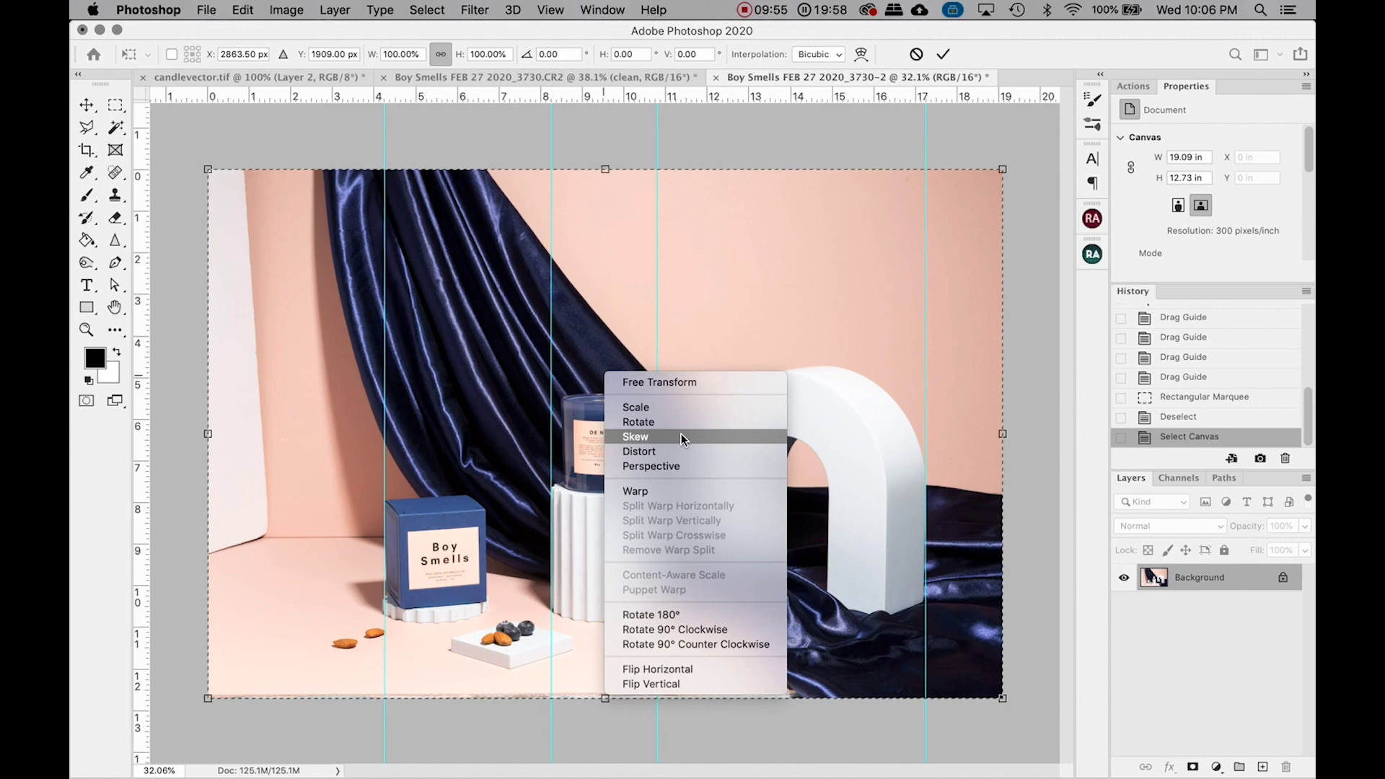
left_click(693, 491)
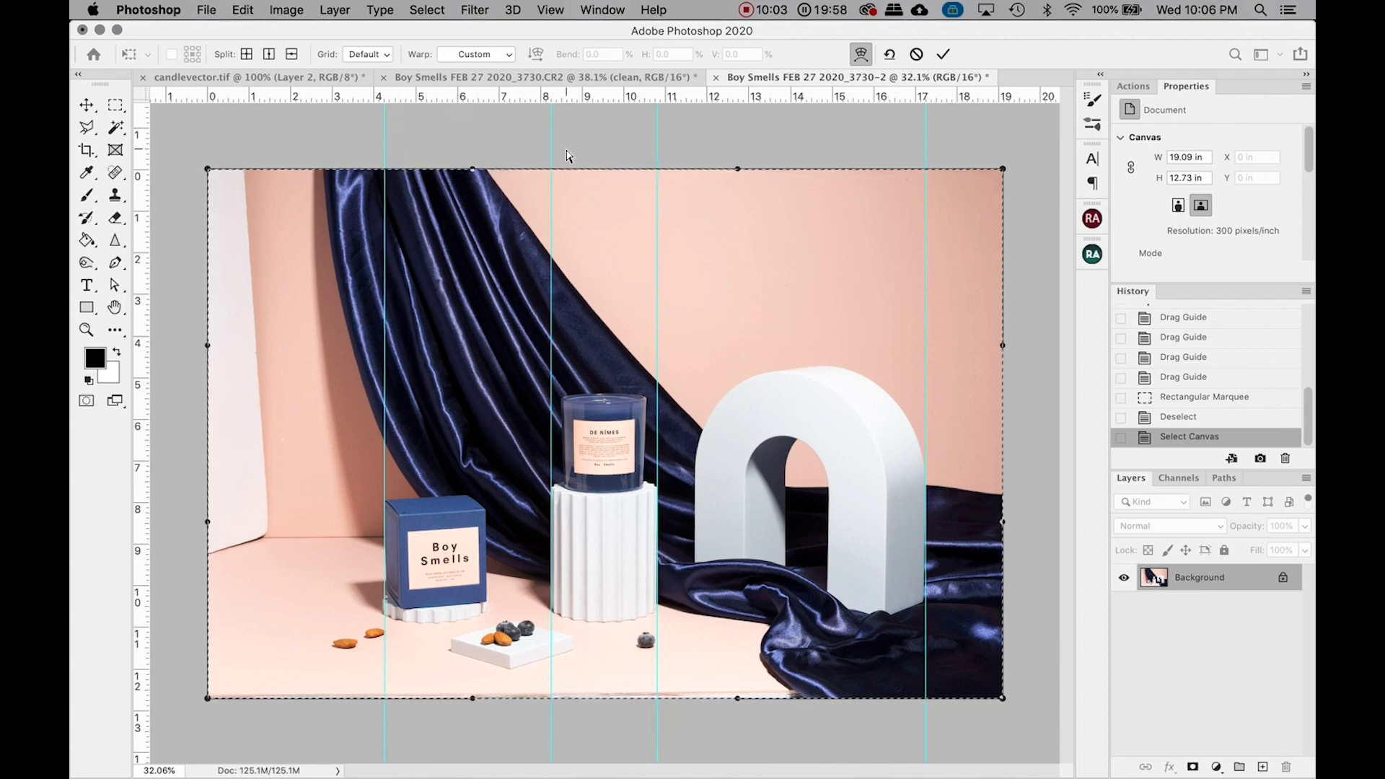
Try a 3 x 3 warp grid over the photo
left_click(373, 56)
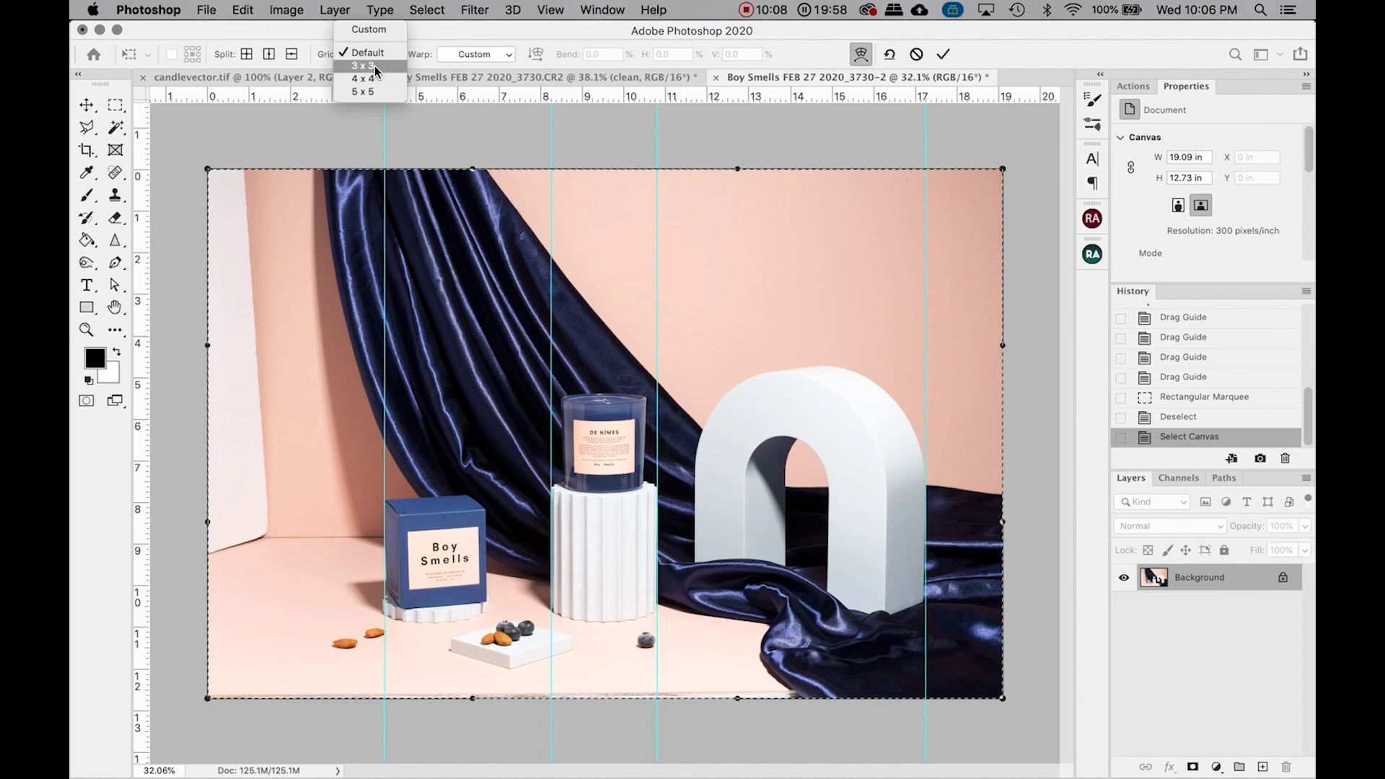
left_click(409, 41)
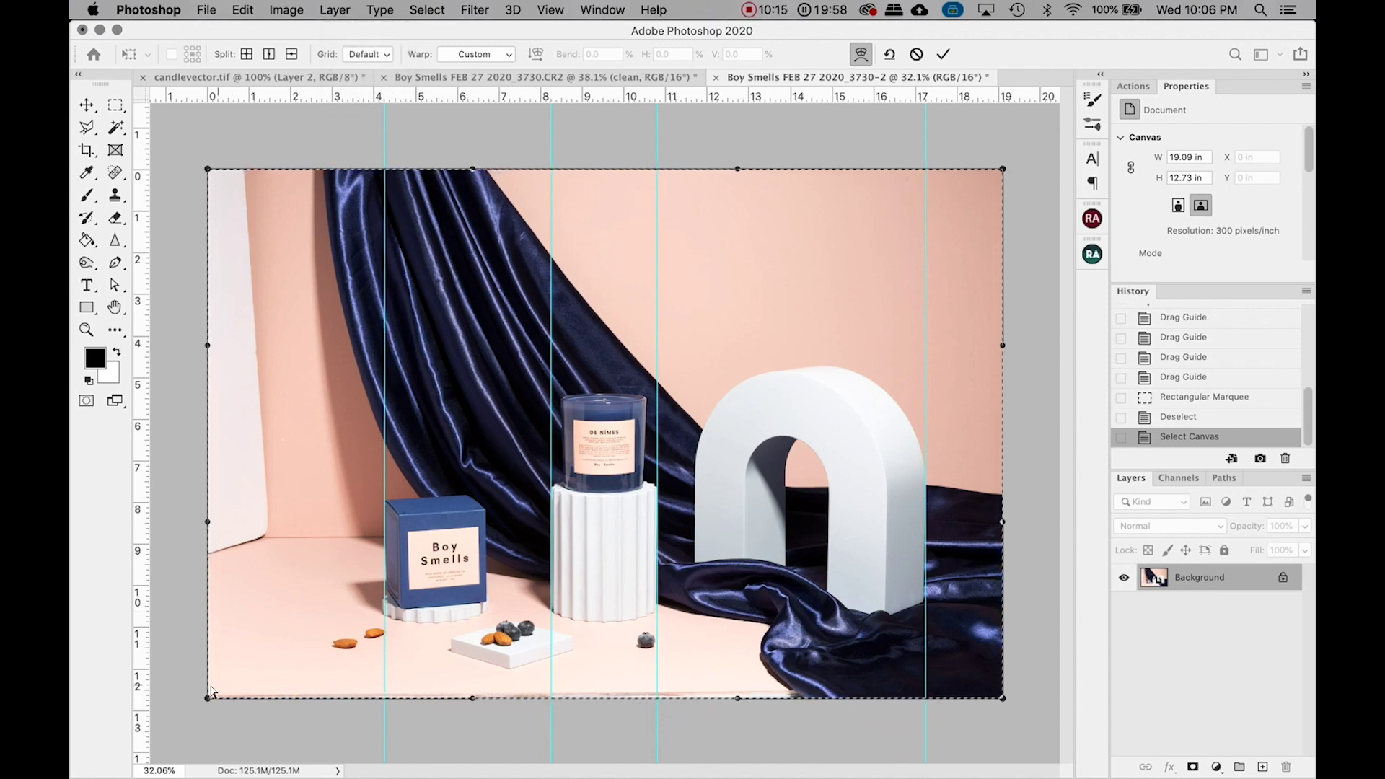
left_click(371, 53)
left_click(365, 72)
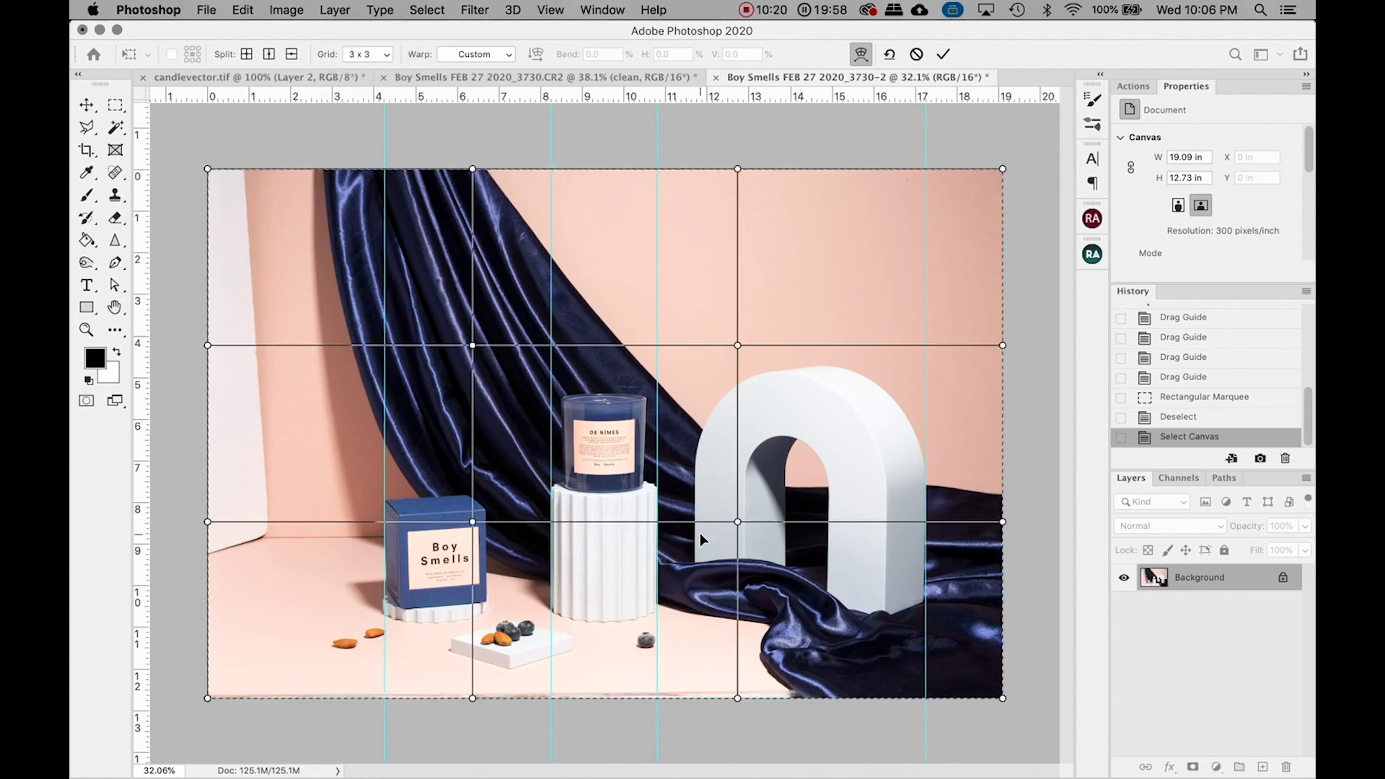
scroll(577, 541, "up", 3)
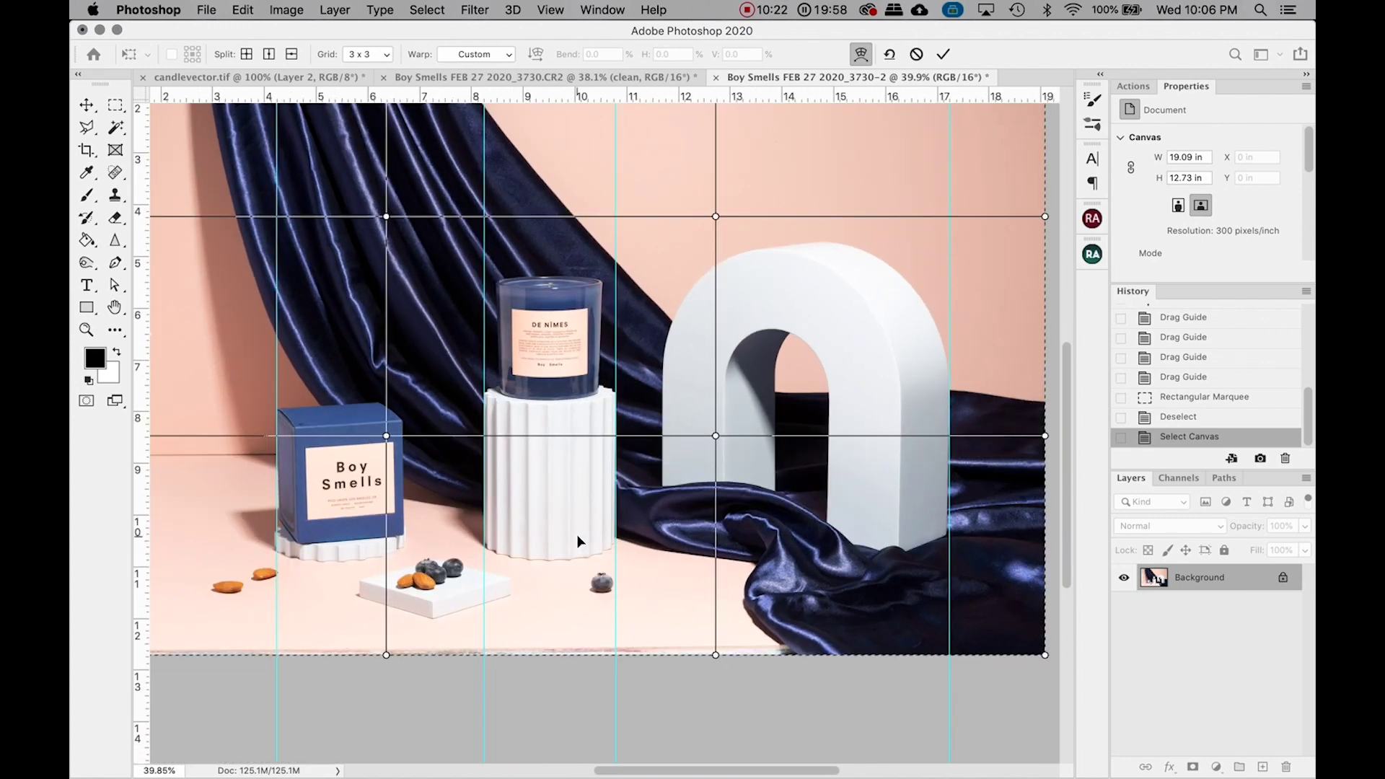
Set the warp grid to 4 x 4
left_click(368, 54)
left_click(365, 72)
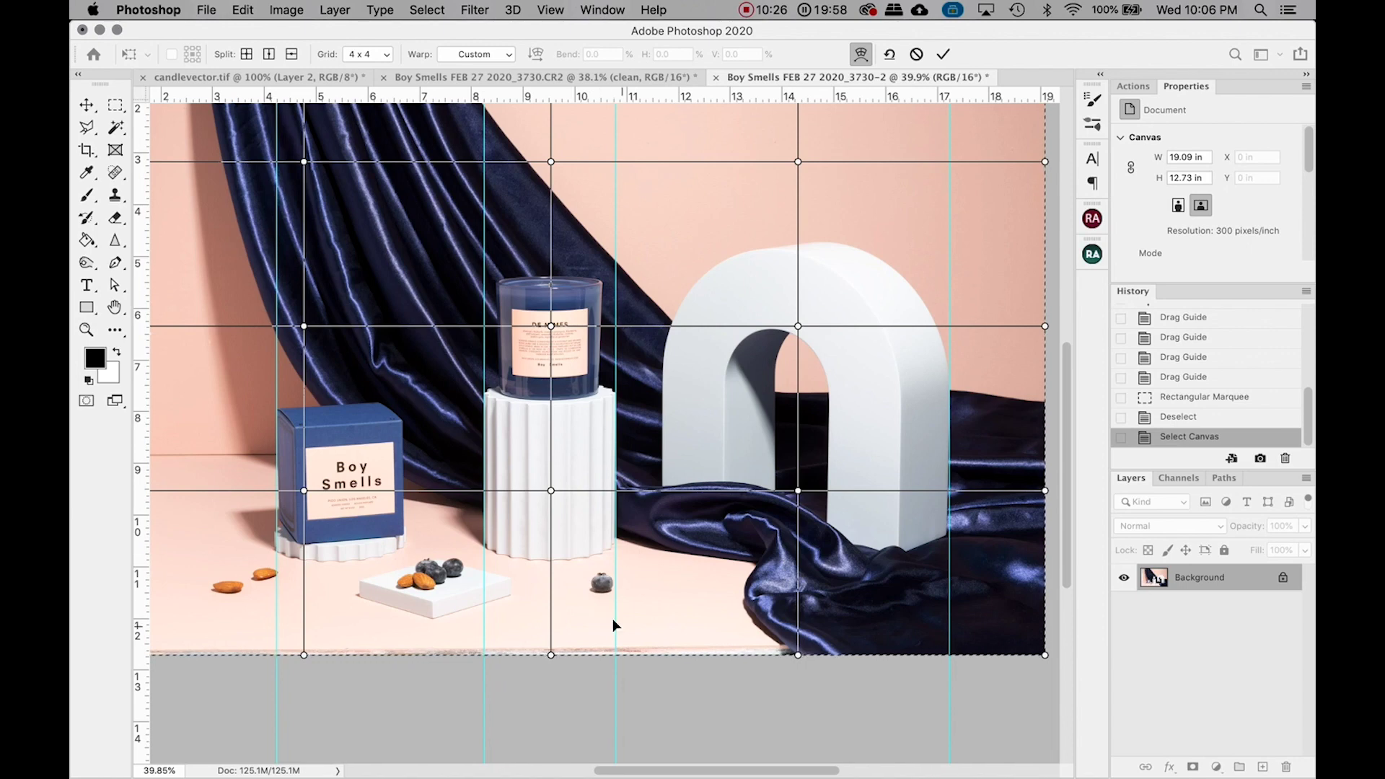
left_click(365, 55)
left_click(384, 57)
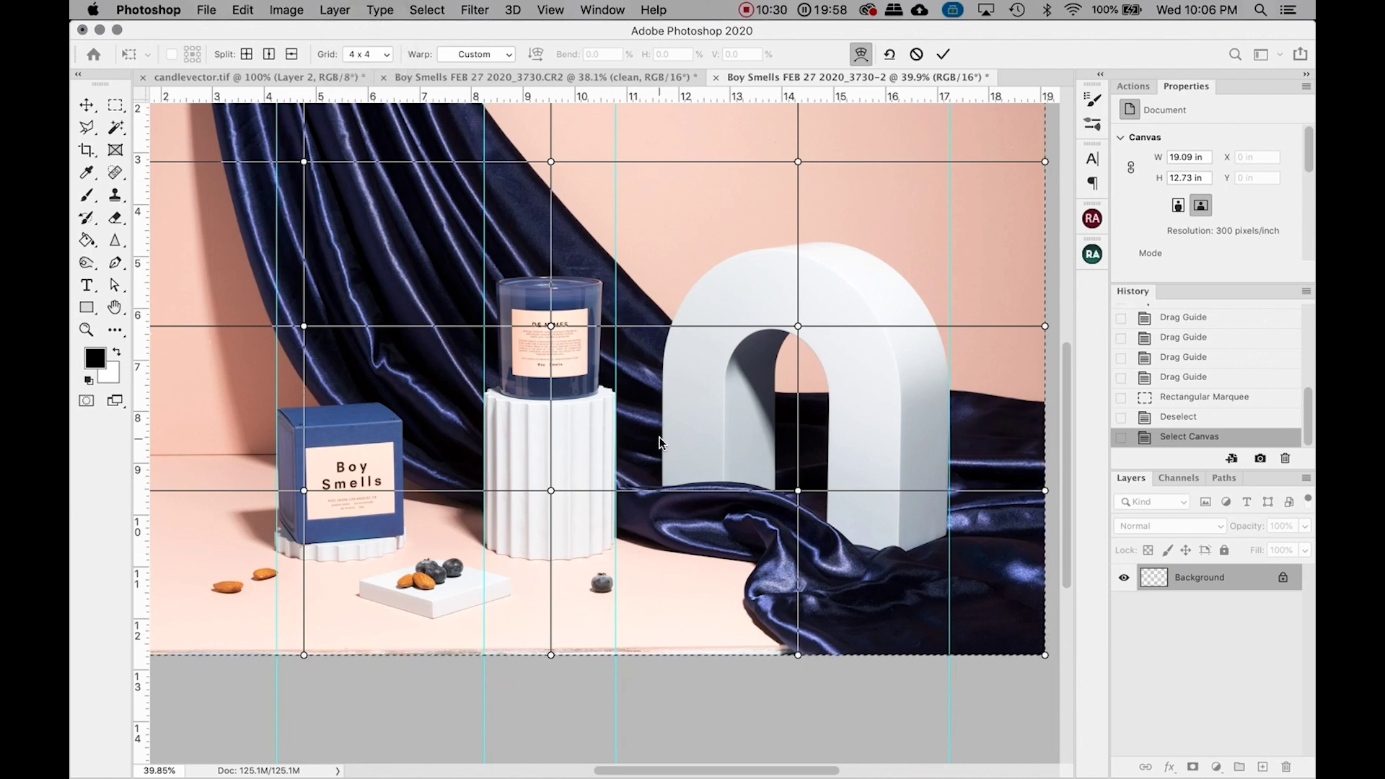
Pull the warp grid's lower-right corner point slightly outward, near the arch's base and the satin fabric
scroll(660, 437, "right", 5)
scroll(661, 439, "up", 2)
scroll(661, 442, "up", 7)
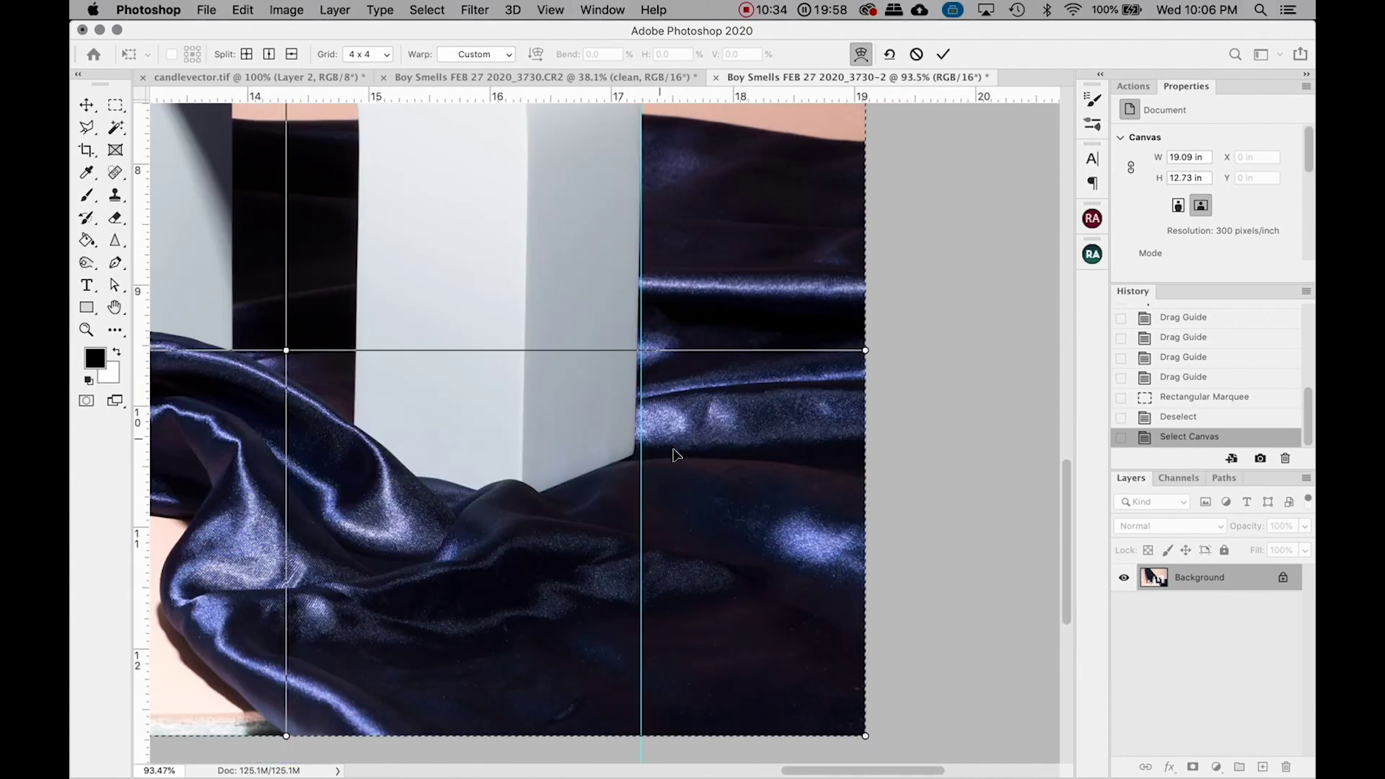
left_click(864, 735)
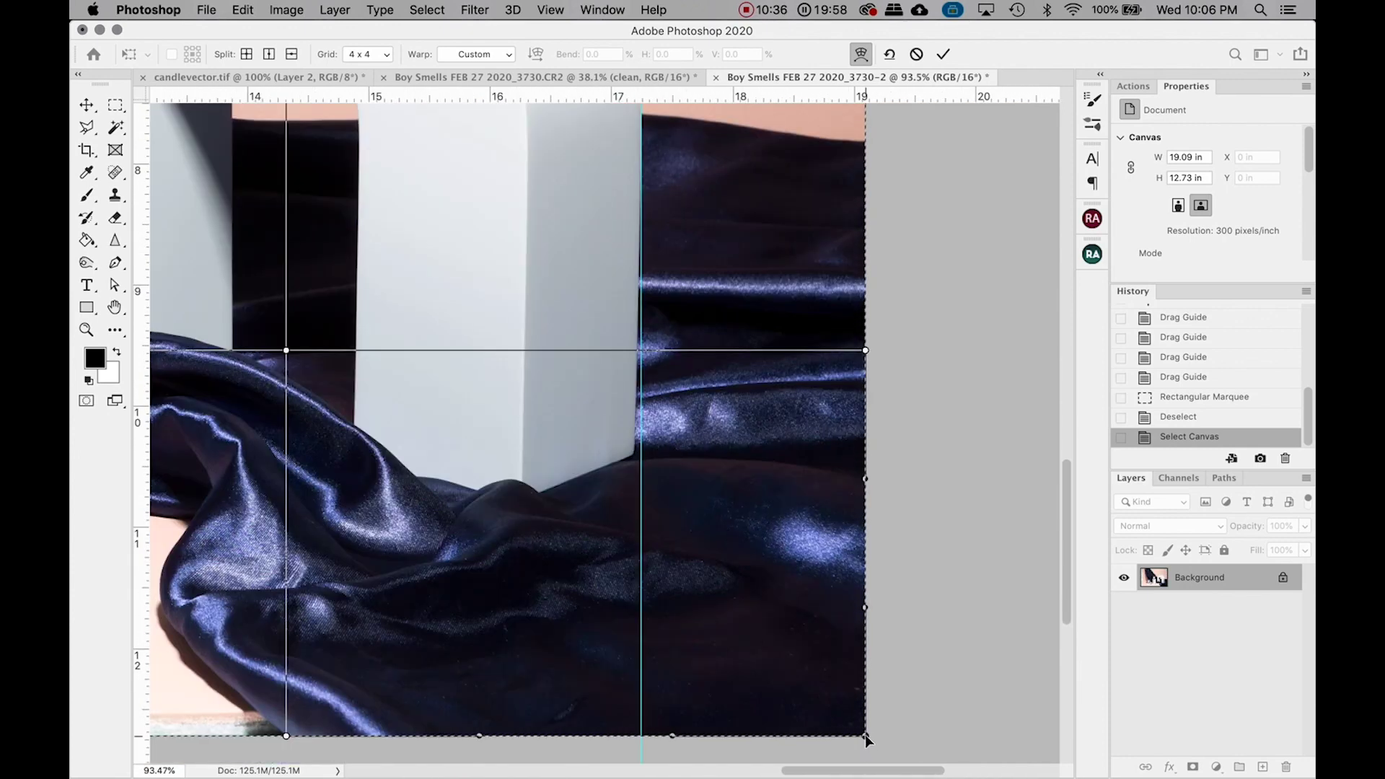
left_click_drag(868, 735, 870, 734)
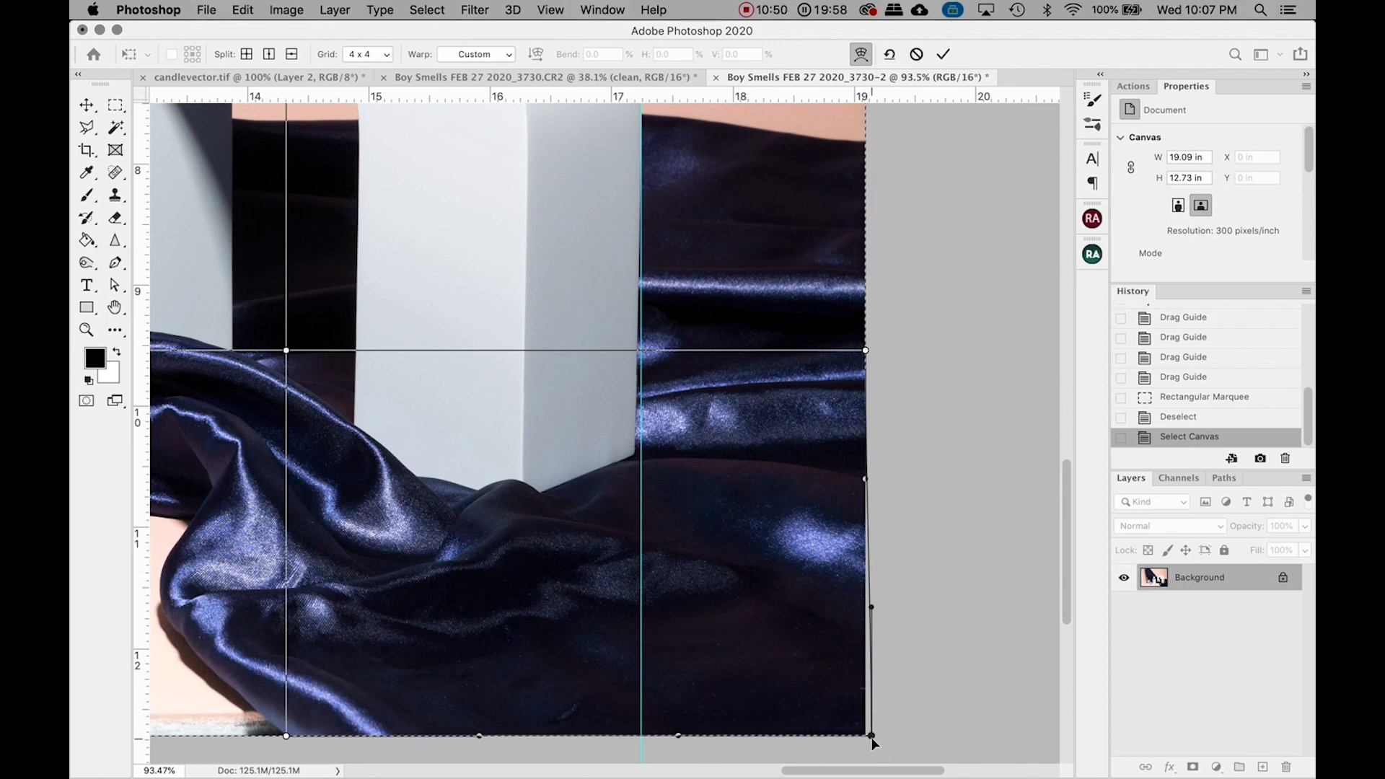
left_click_drag(873, 736, 877, 738)
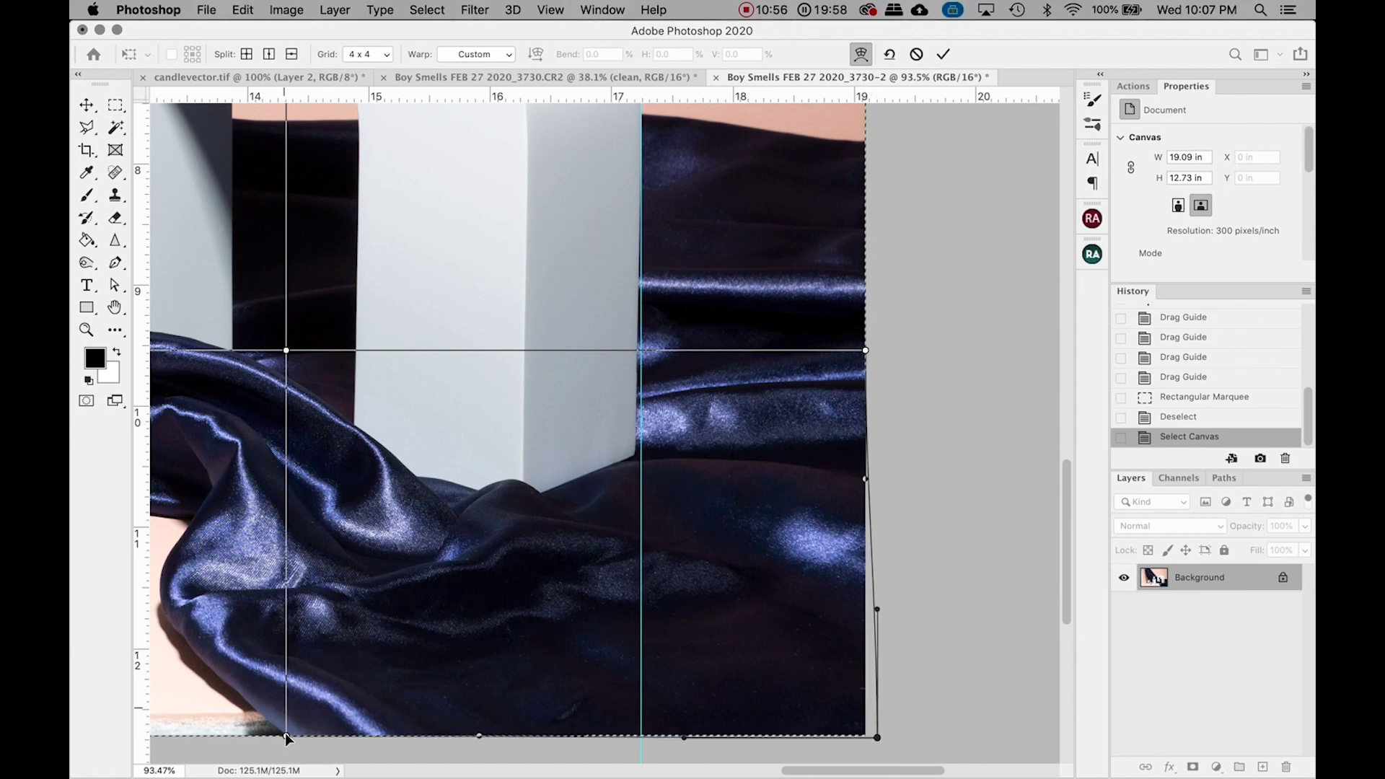
Nudge the warp point on the photo's bottom edge, below the satin folds, slightly to the right
left_click(286, 736)
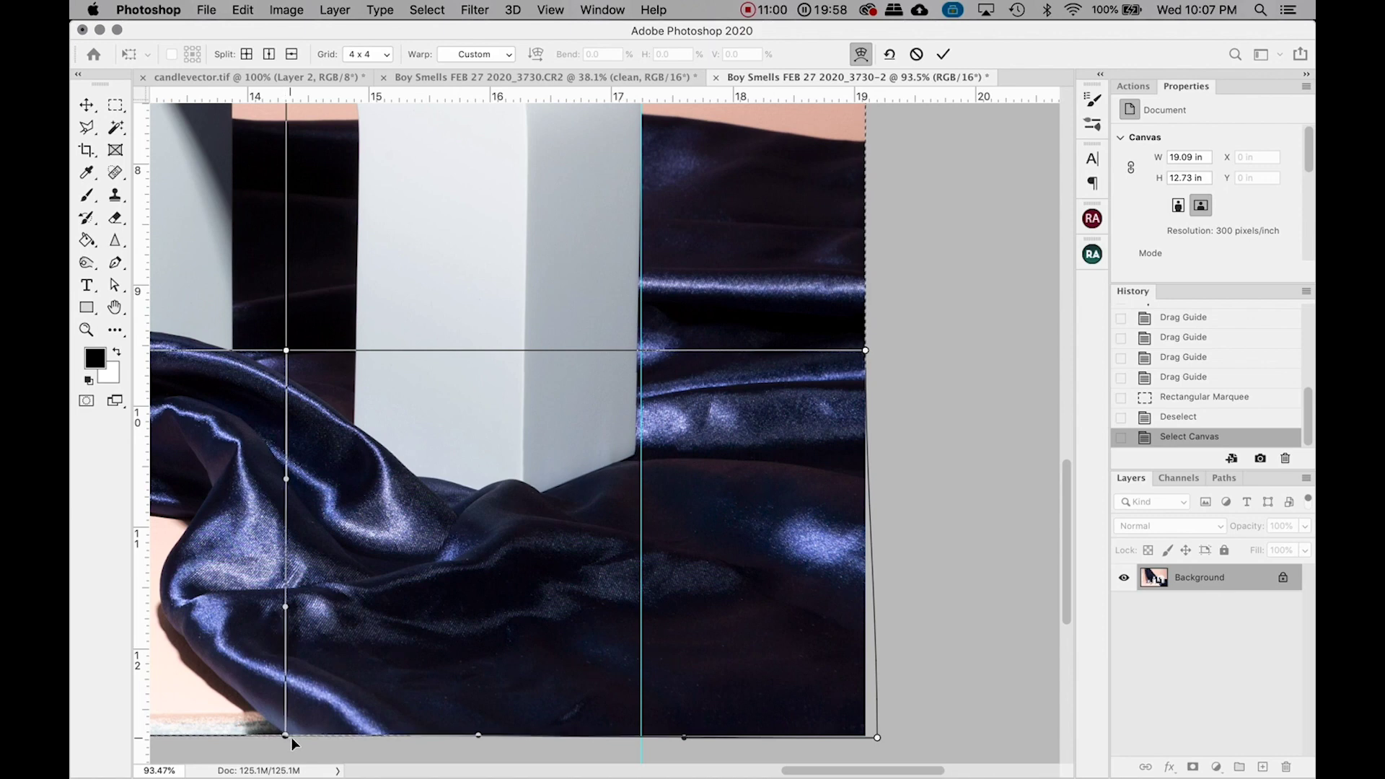
key("shift+Right")
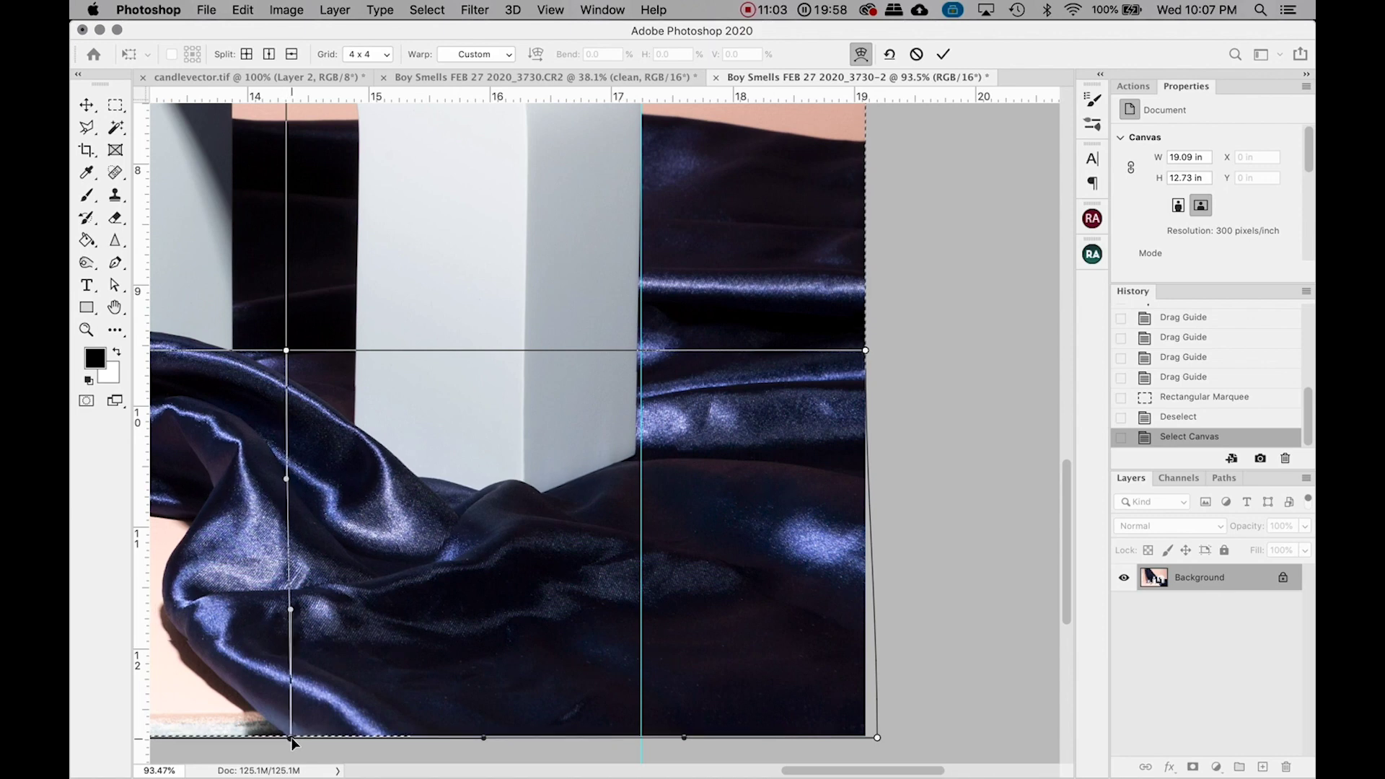
left_click_drag(291, 737, 293, 738)
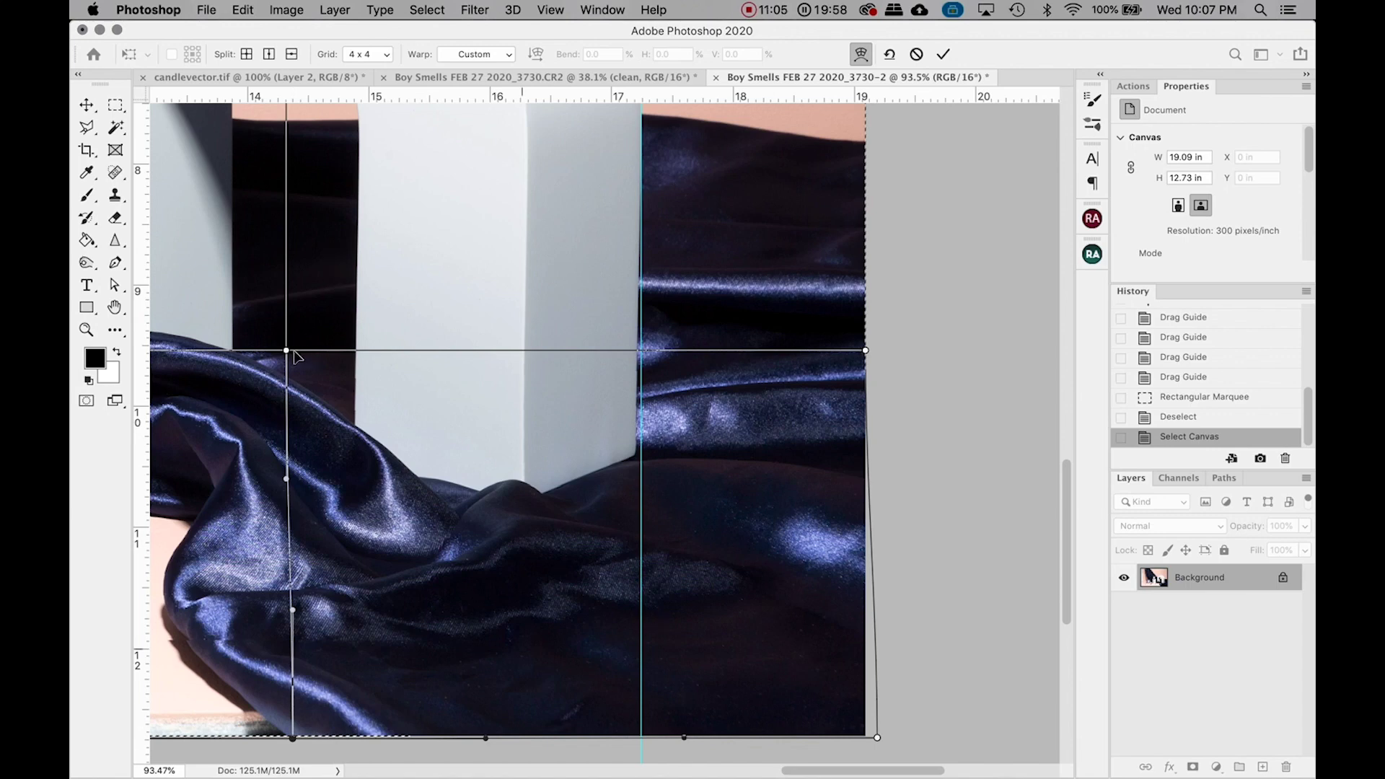
Pull the right-edge warp point level with the arch's legs slightly outward and move the one above it slightly inward
left_click(866, 350)
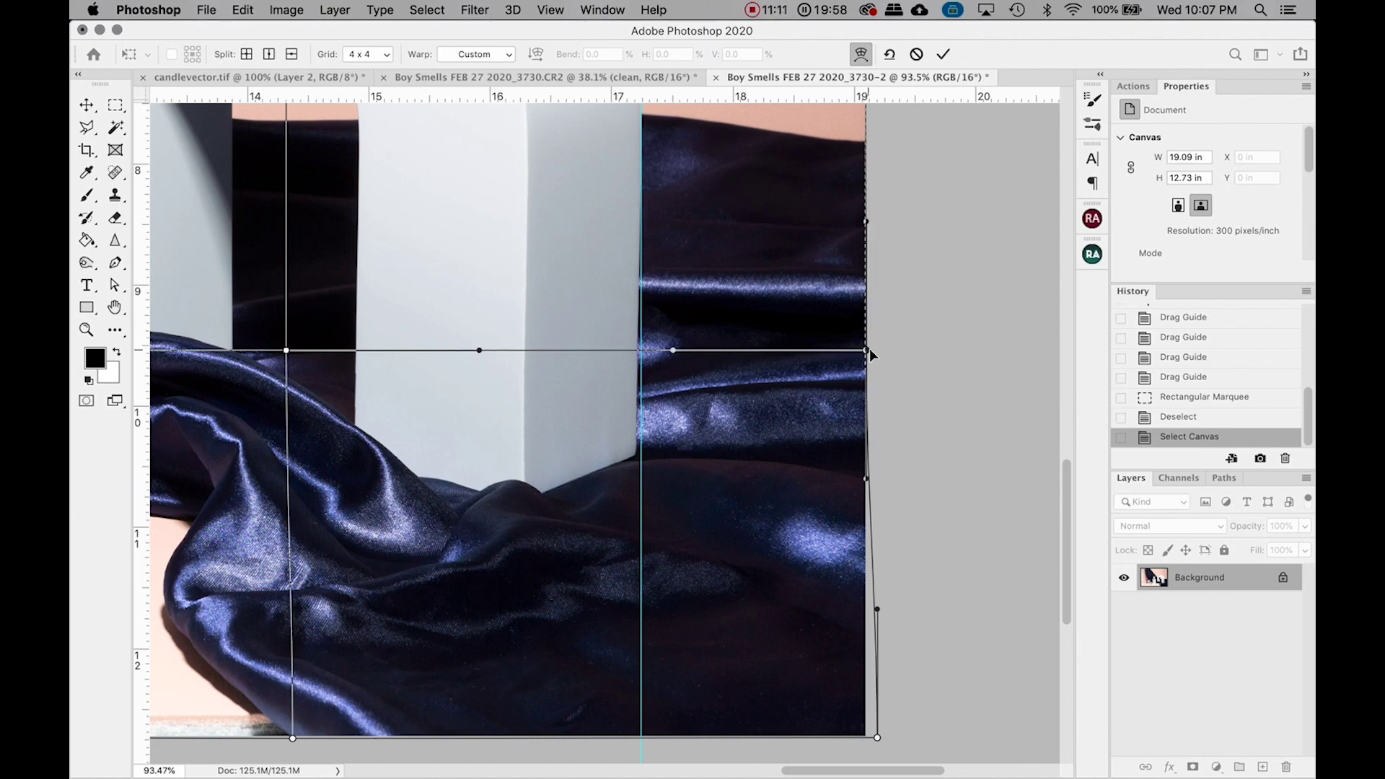
left_click_drag(867, 350, 873, 351)
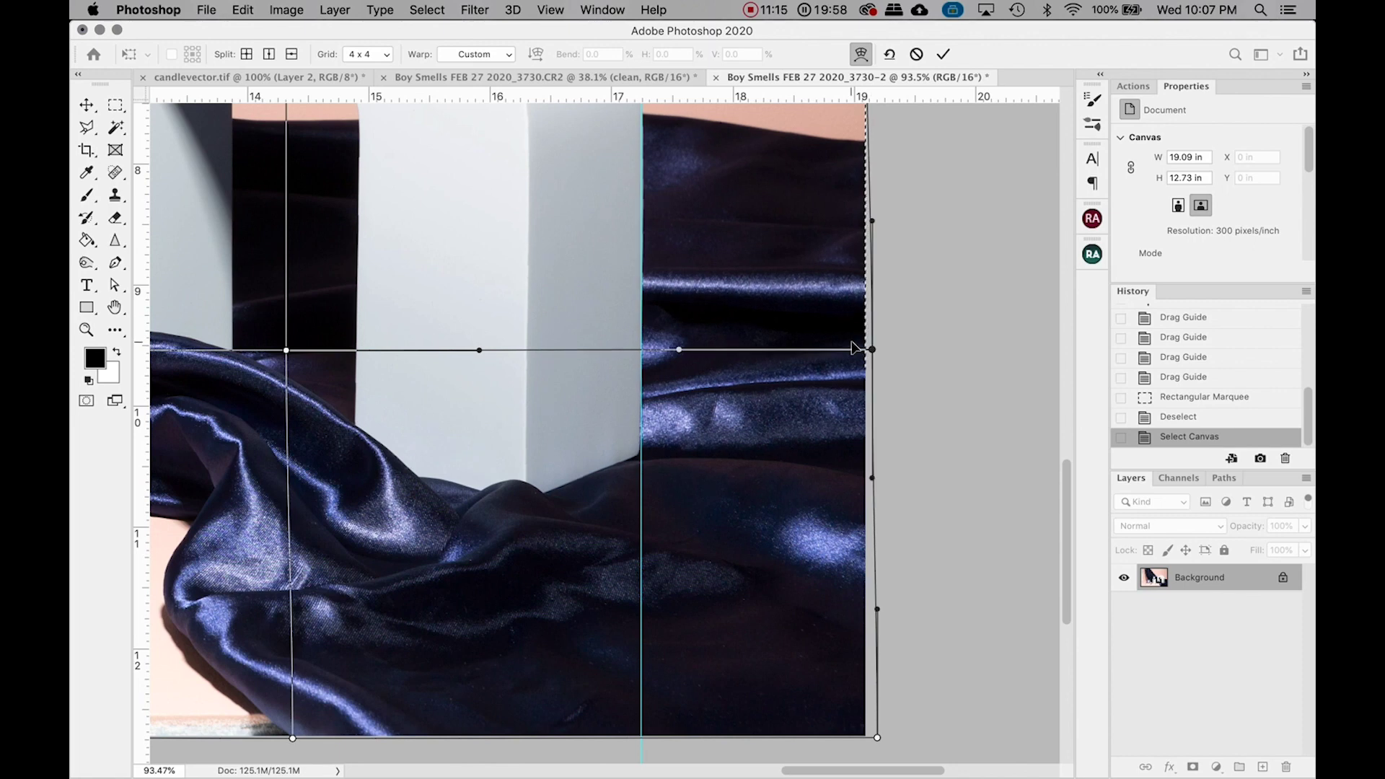
scroll(853, 347, "up", 3)
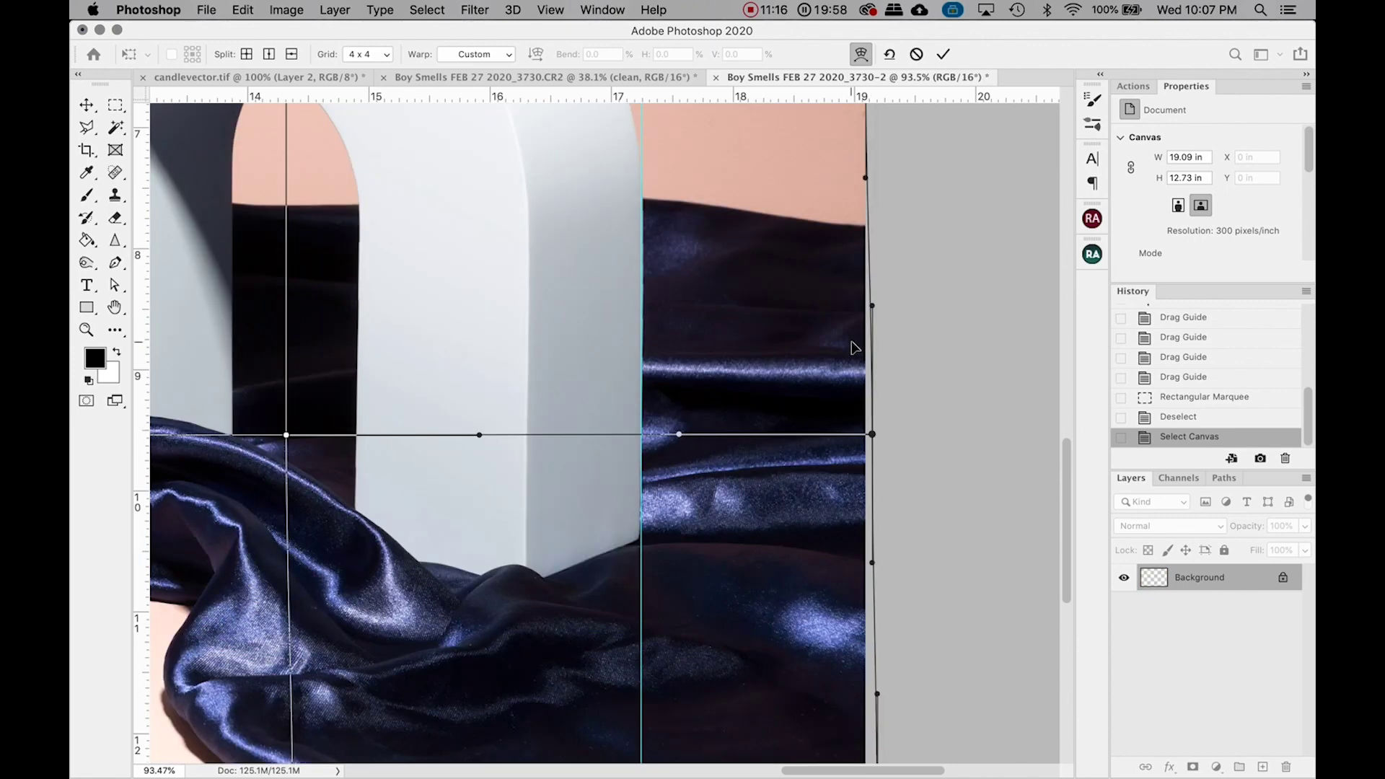
scroll(854, 347, "up", 2)
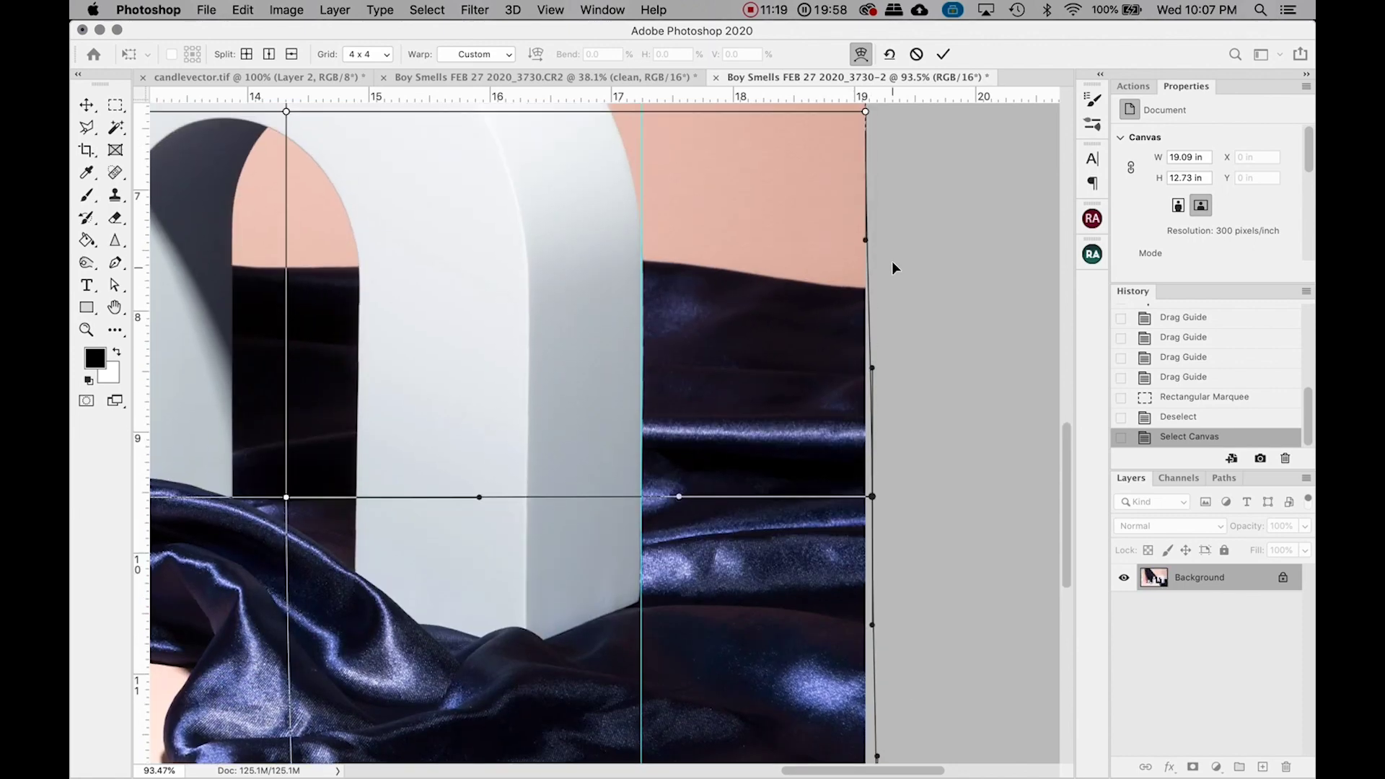
scroll(868, 229, "up", 1)
left_click(865, 138)
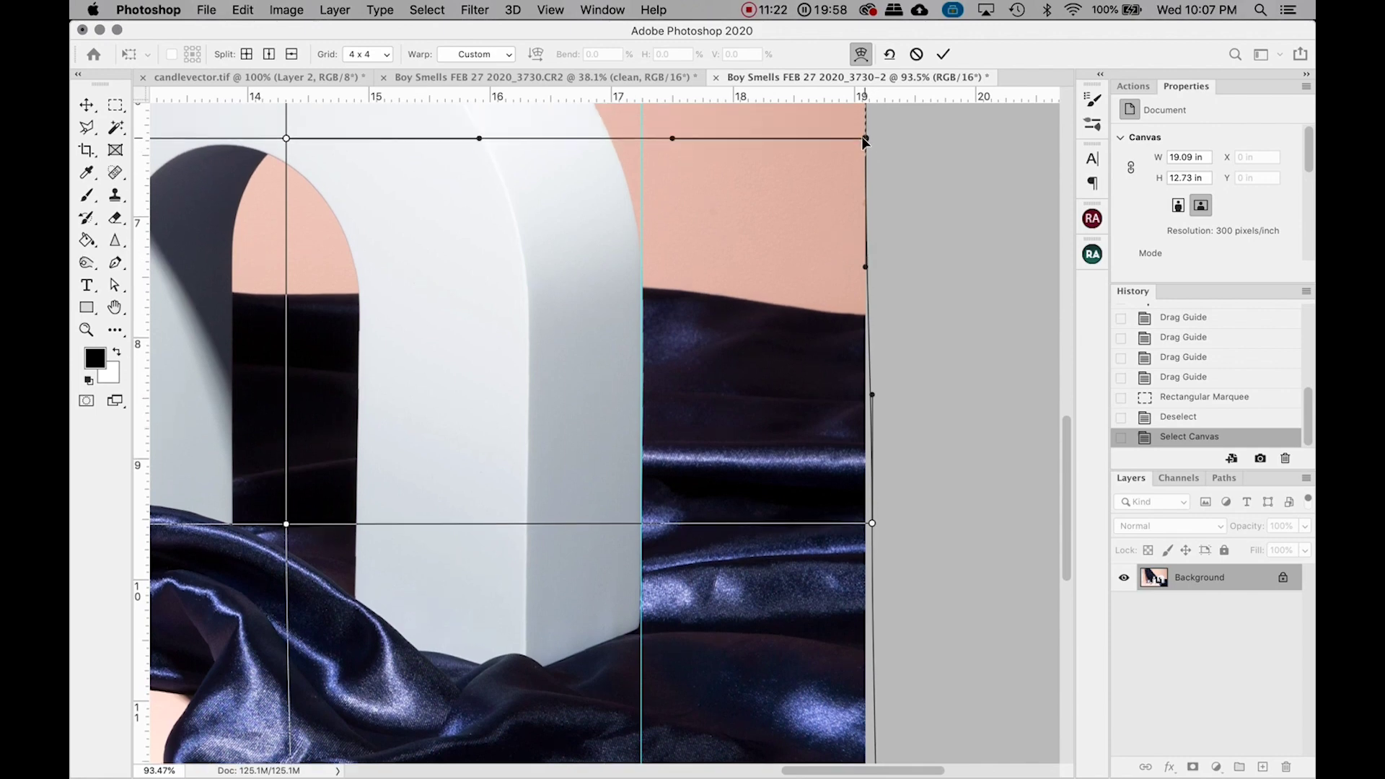
left_click_drag(862, 138, 860, 138)
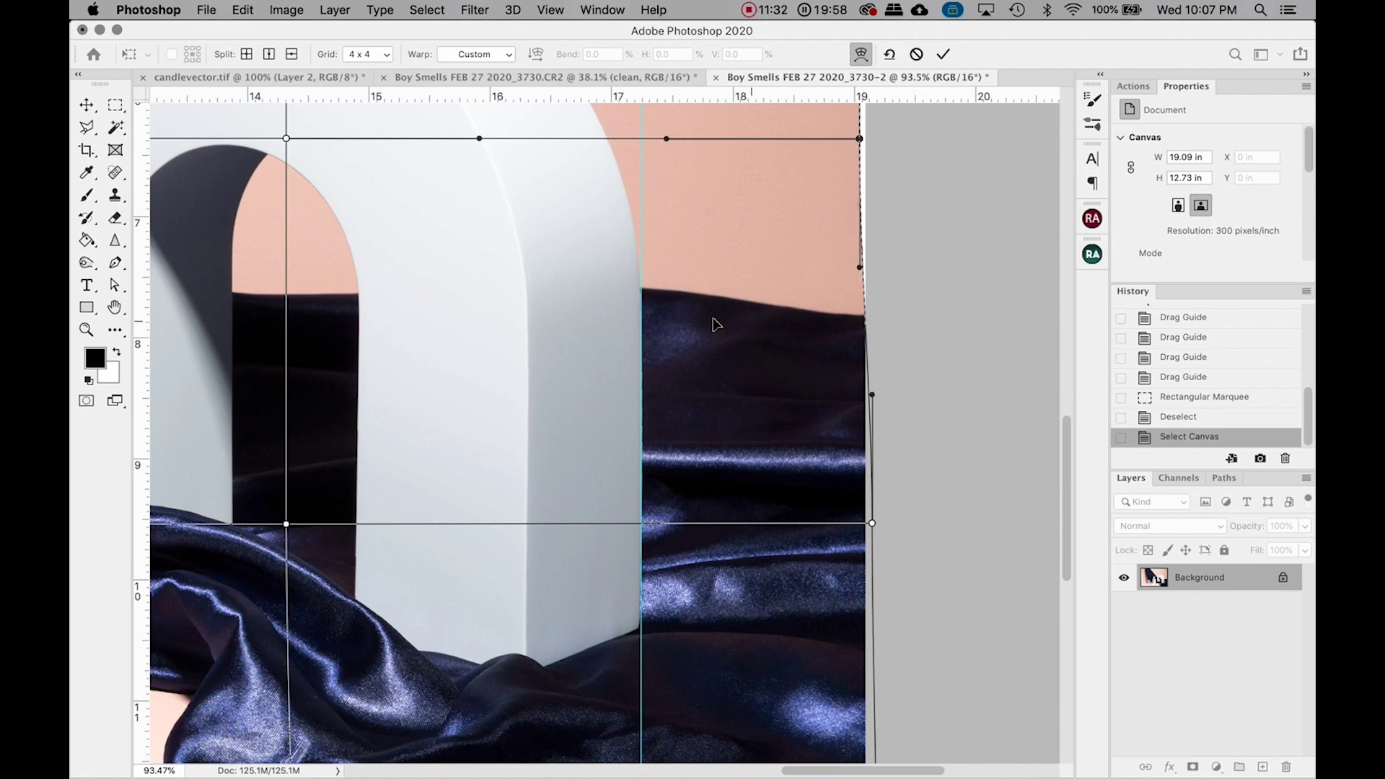
Shift the bottom-edge warp point below the candle's fluted pedestal slightly to the right
scroll(555, 313, "down", 3)
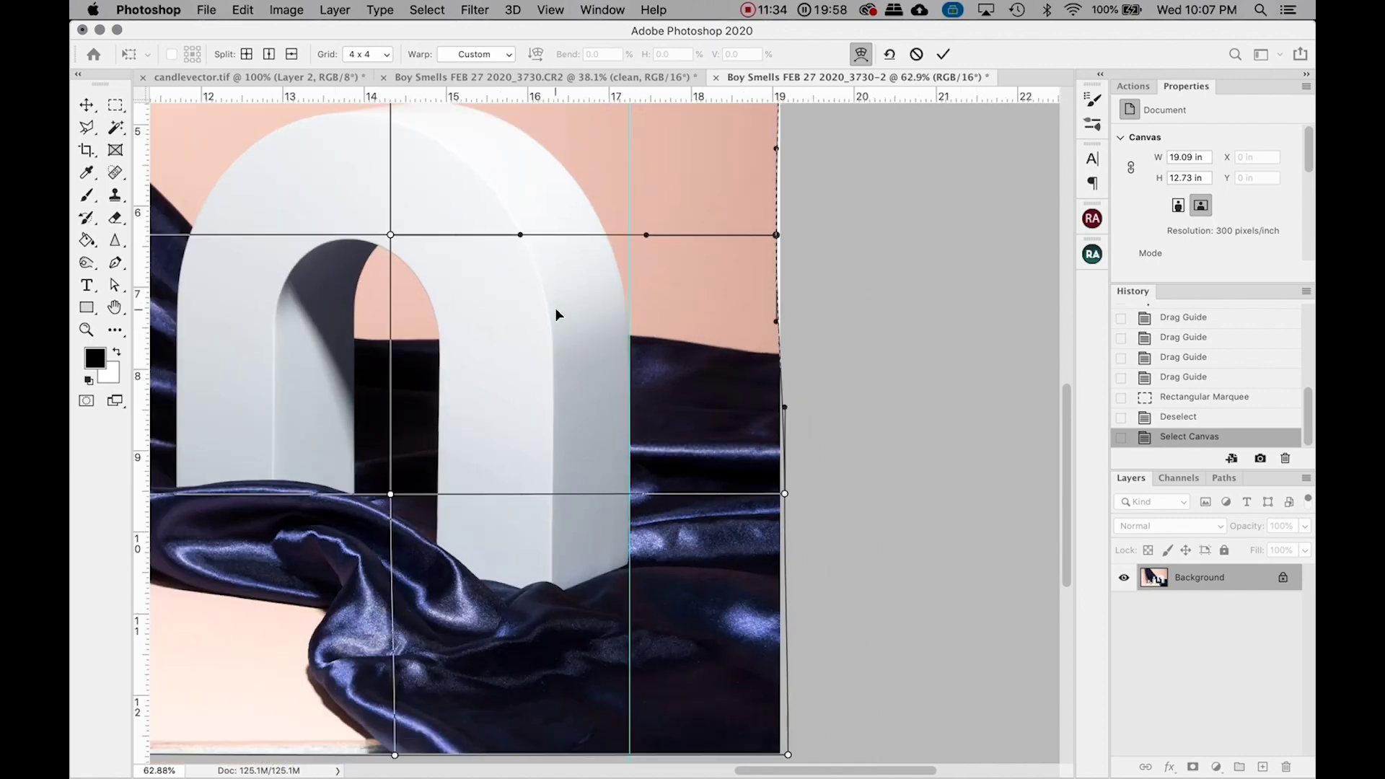
scroll(555, 313, "left", 5)
scroll(556, 313, "left", 5)
scroll(557, 312, "up", 4)
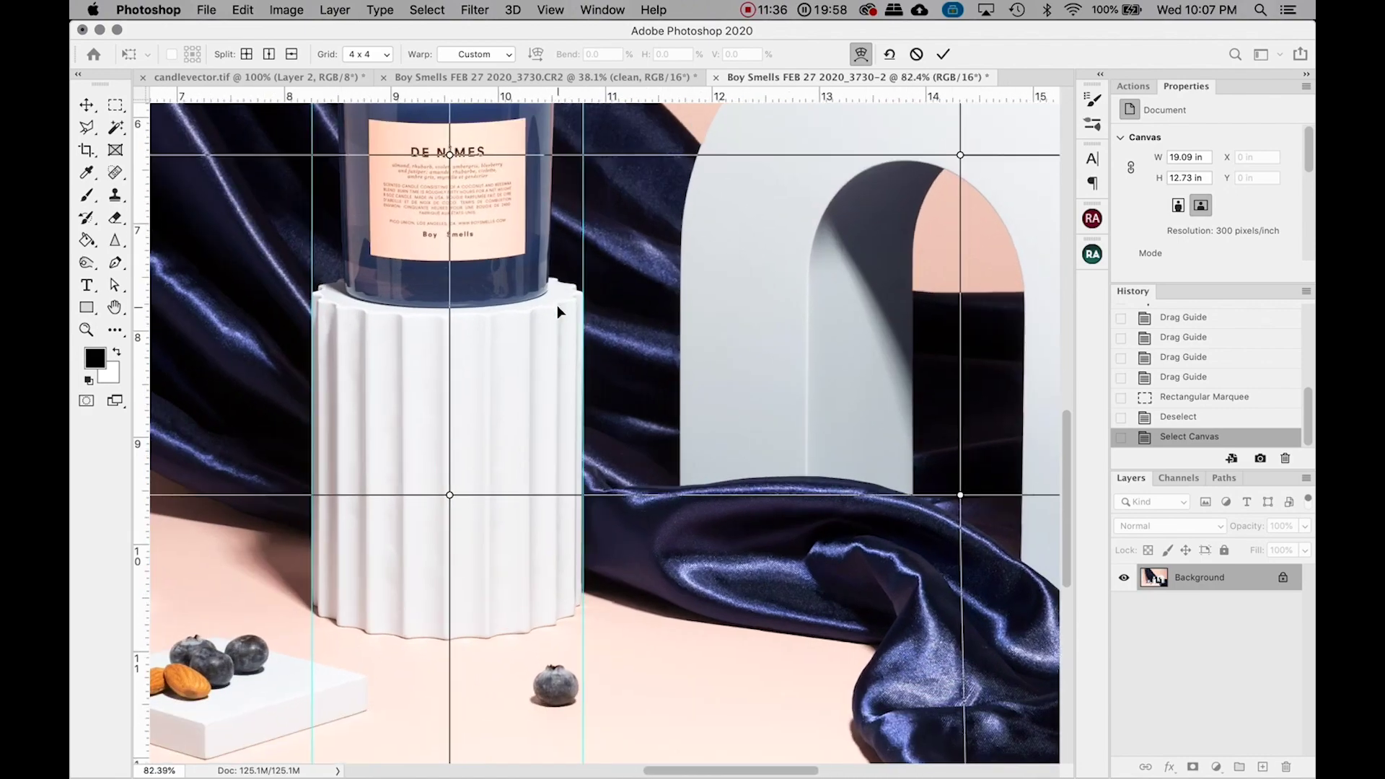
scroll(557, 312, "down", 4)
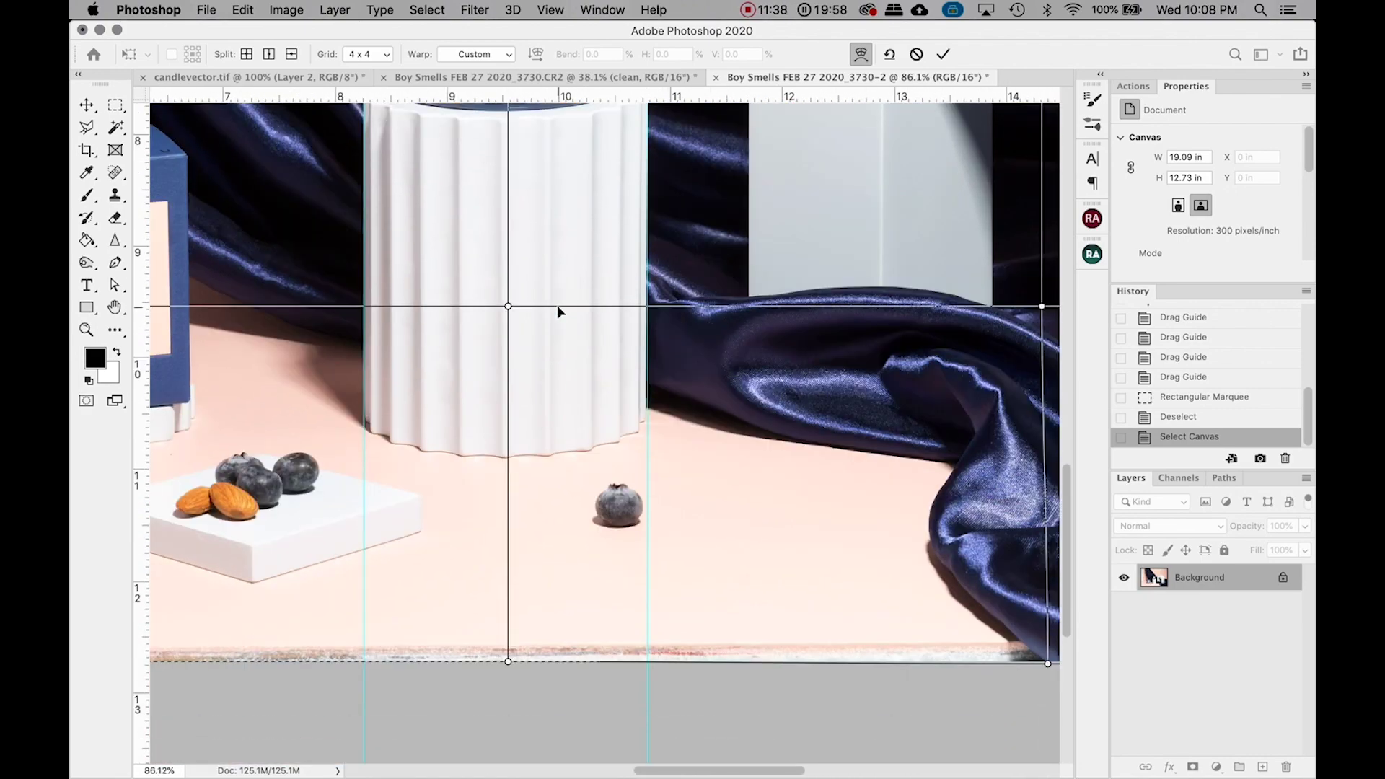
left_click(508, 662)
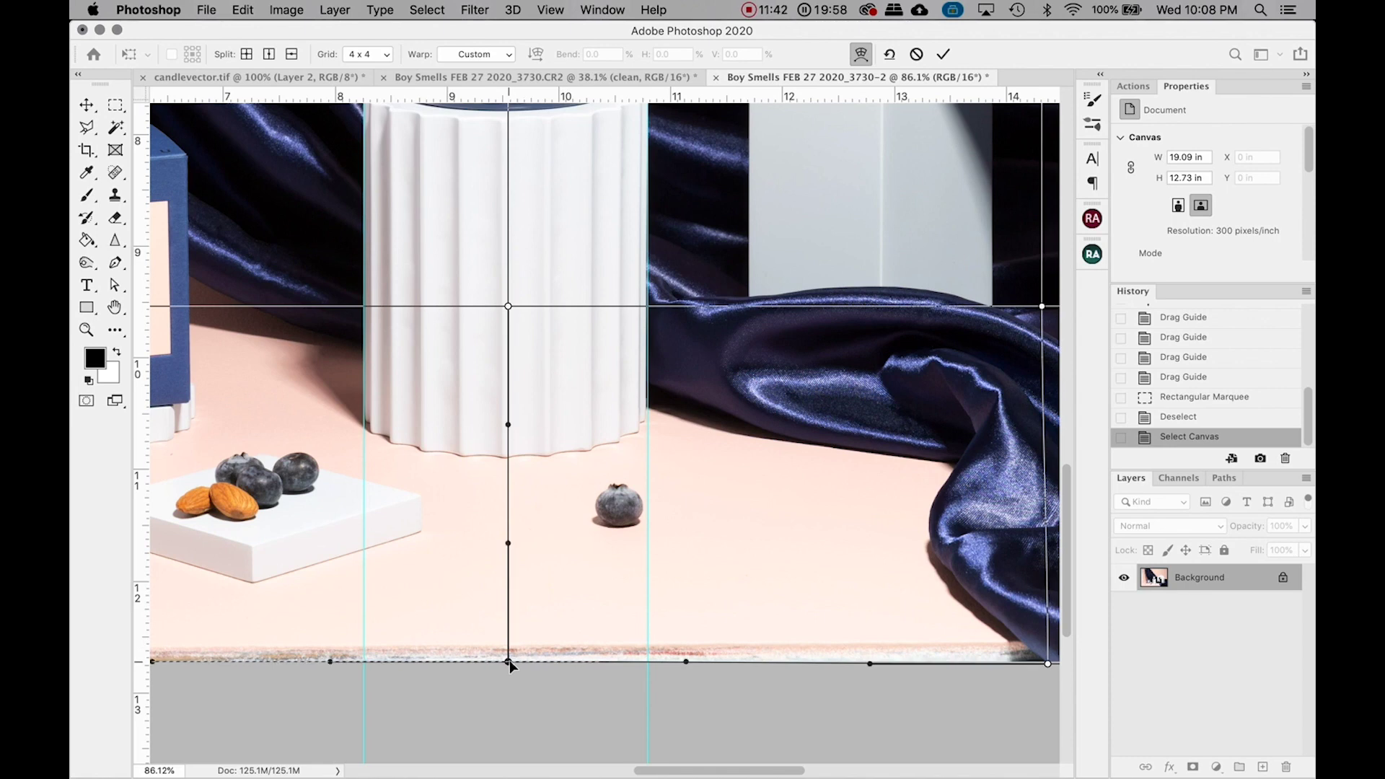
left_click_drag(508, 661, 513, 662)
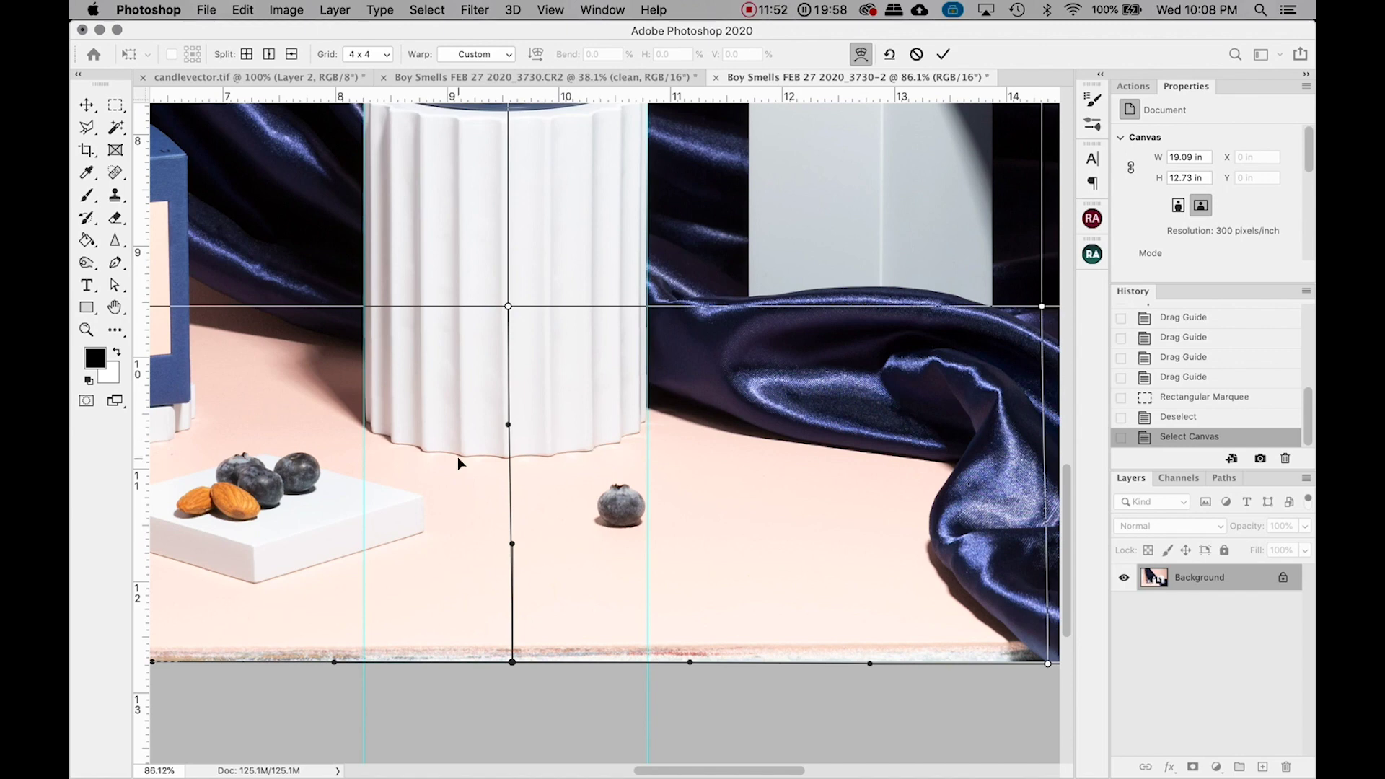
Shift the bottom-edge warp point below the blue Boy Smells box slightly to the left
scroll(458, 462, "left", 5)
scroll(458, 462, "left", 10)
scroll(458, 461, "up", 2)
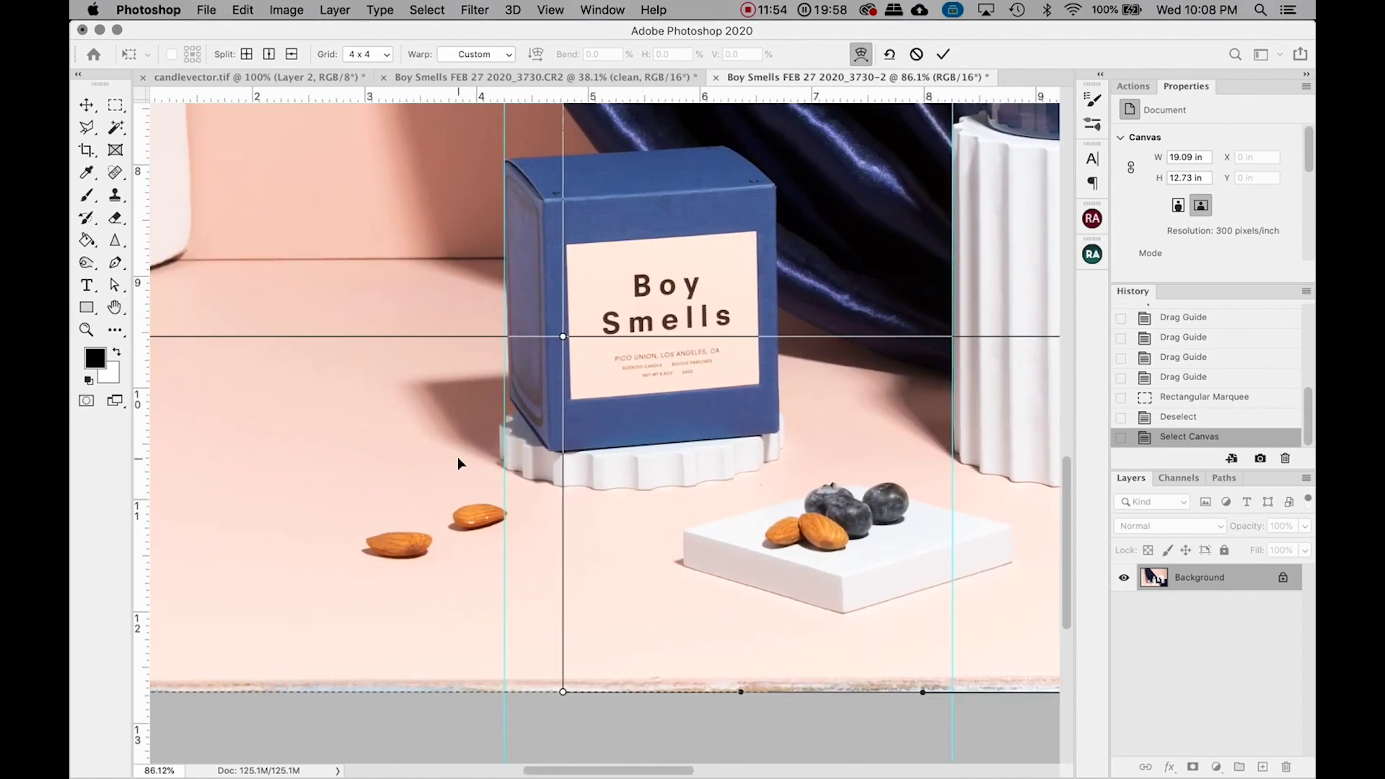
scroll(458, 462, "down", 1)
scroll(457, 463, "left", 1)
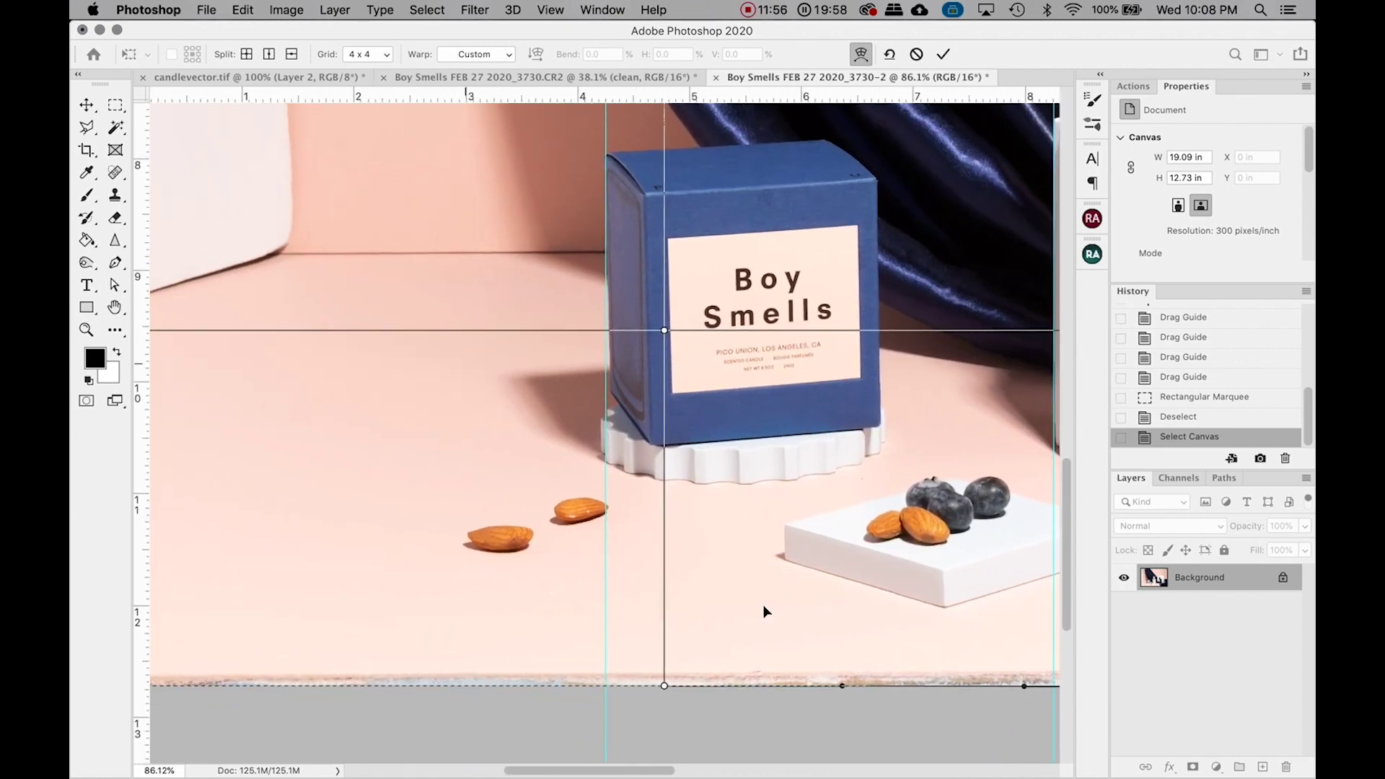
left_click(664, 686)
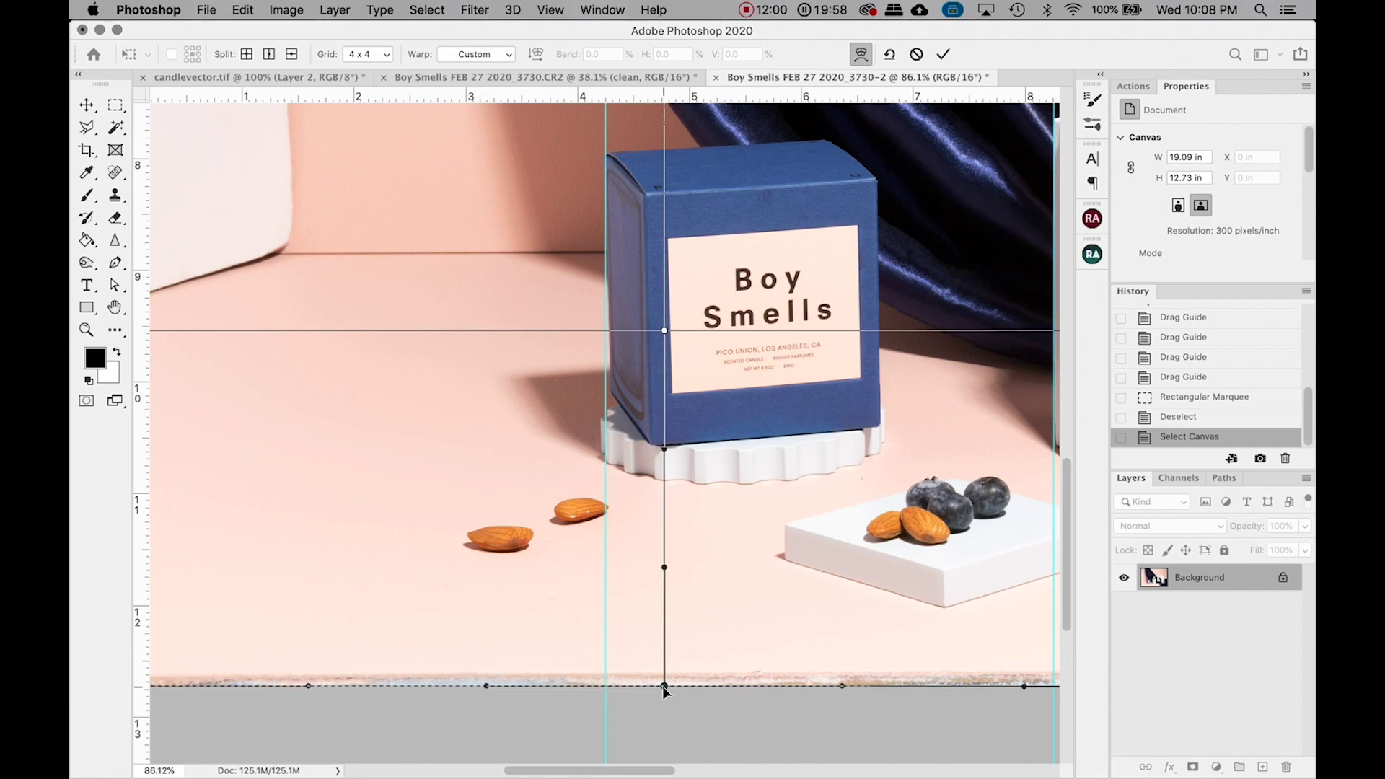
left_click_drag(662, 685, 658, 687)
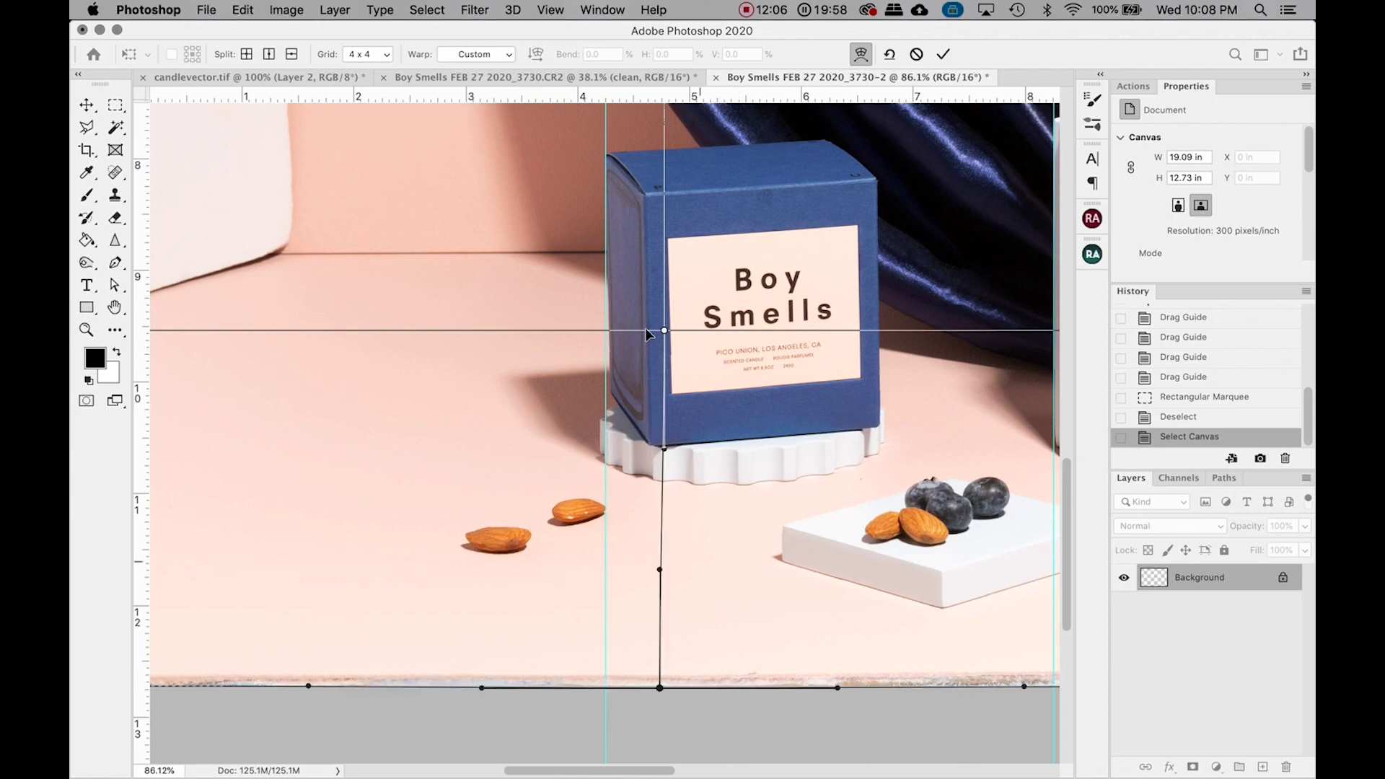
Nudge the warp point on the Boy Smells box slightly left and move the point on the satin above it slightly right
left_click(663, 330)
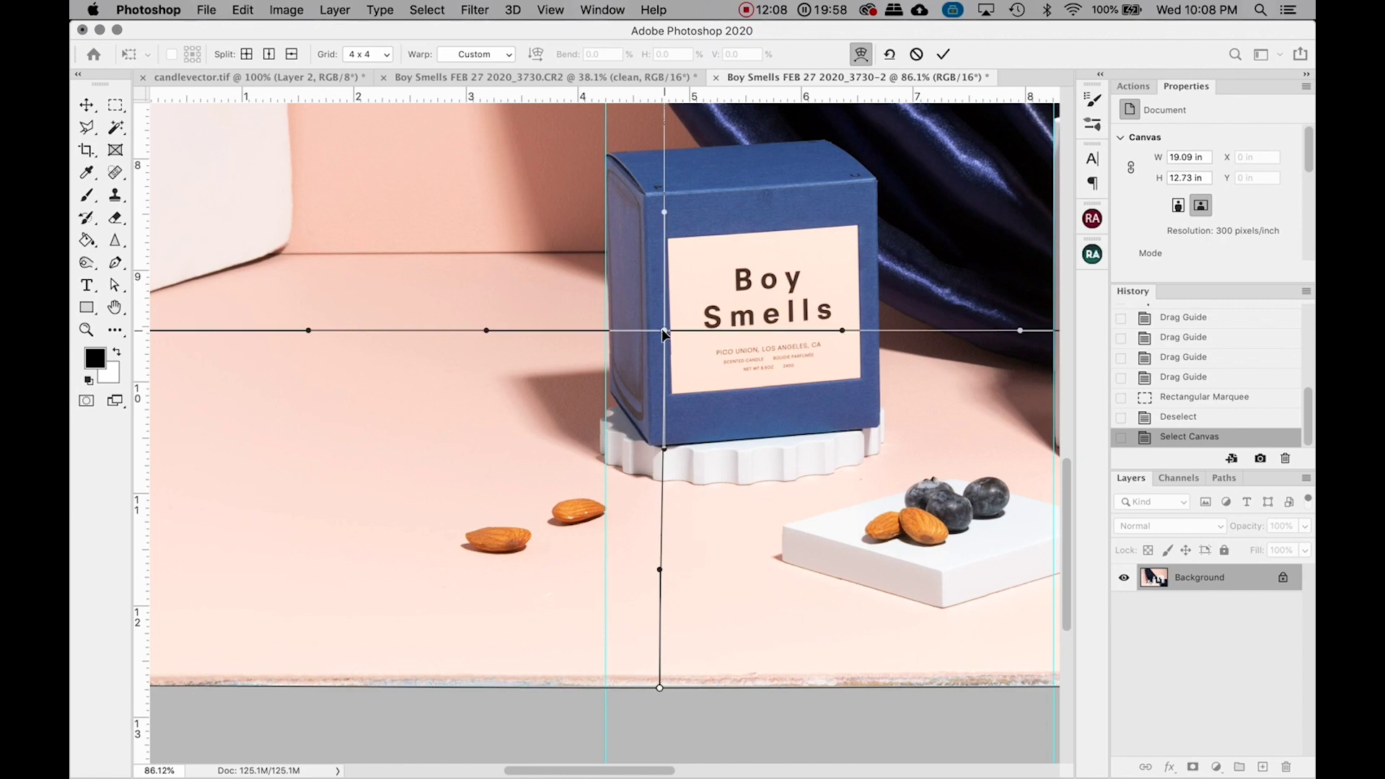
key("Left")
key("Left")
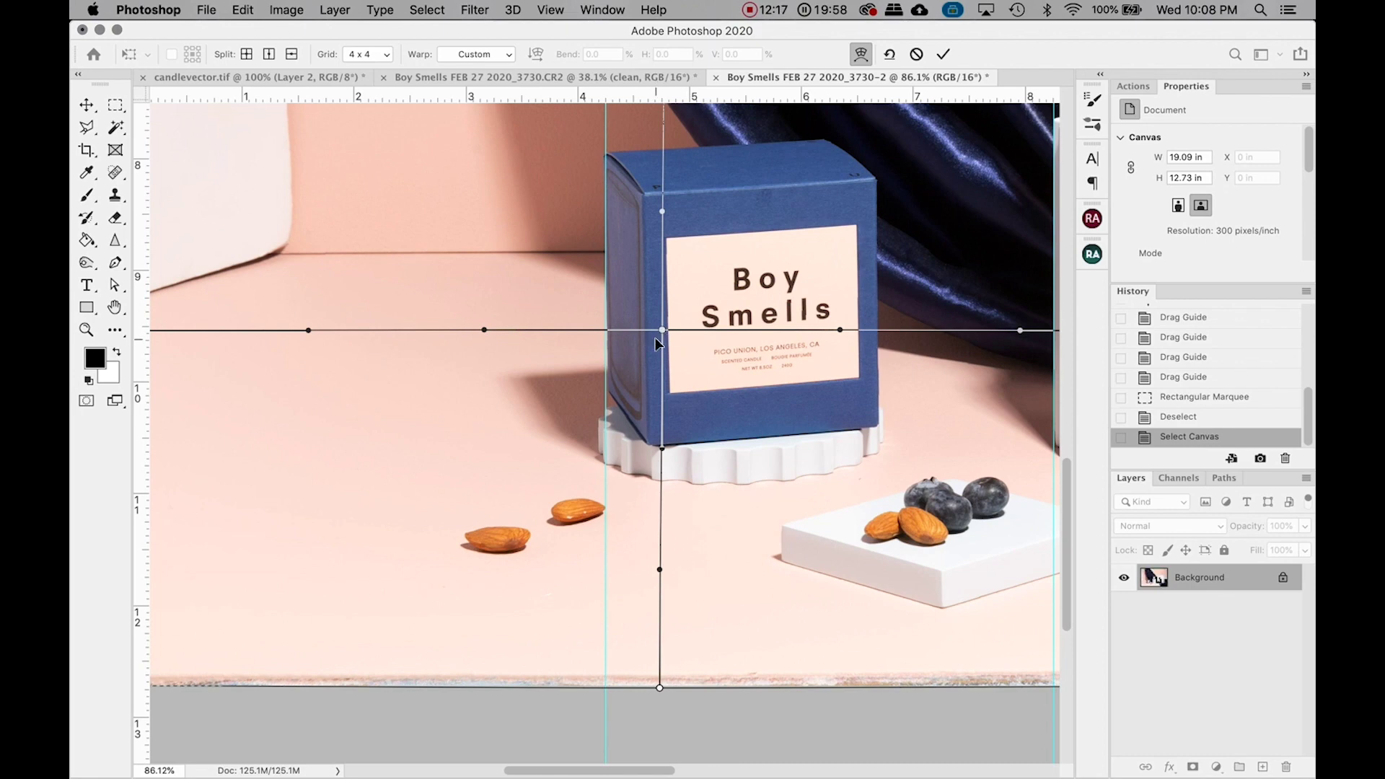
scroll(655, 339, "up", 2)
scroll(656, 339, "up", 8)
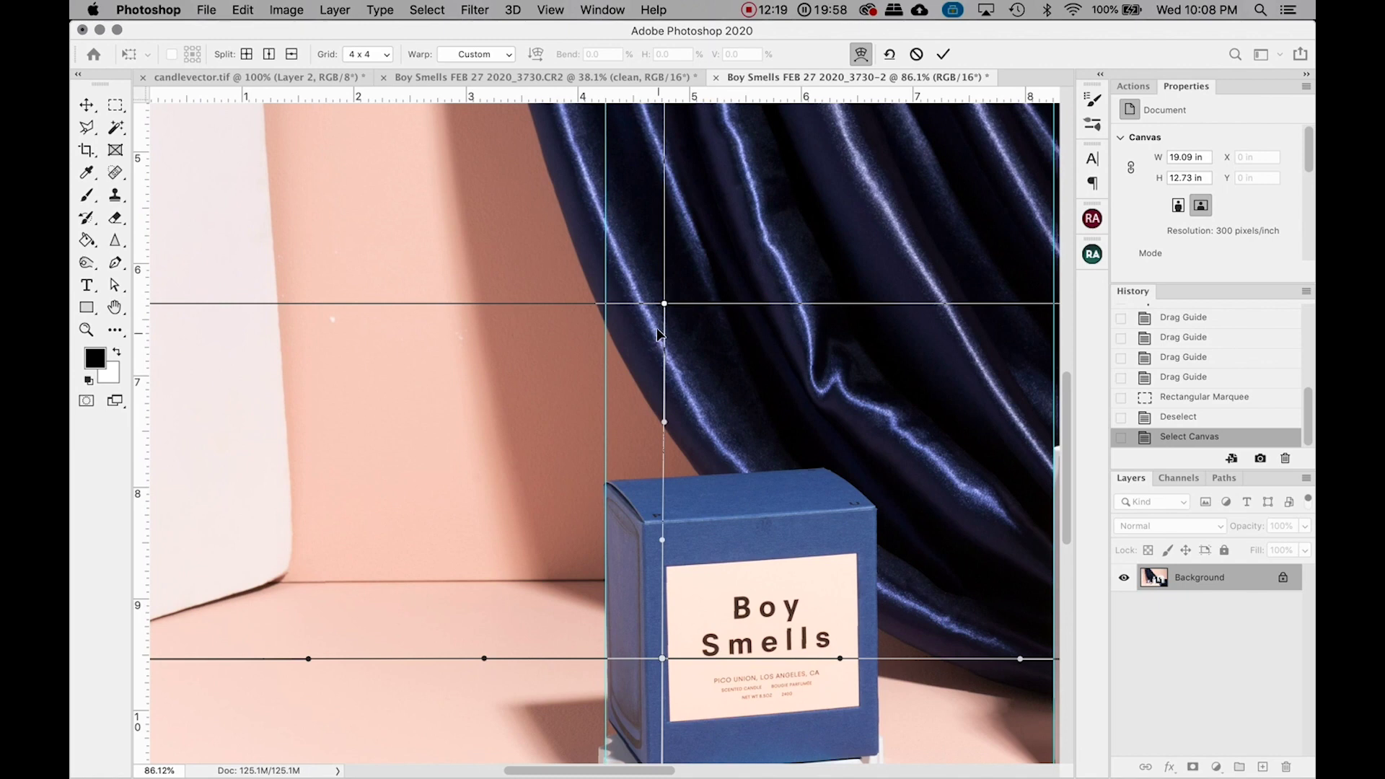
left_click(665, 304)
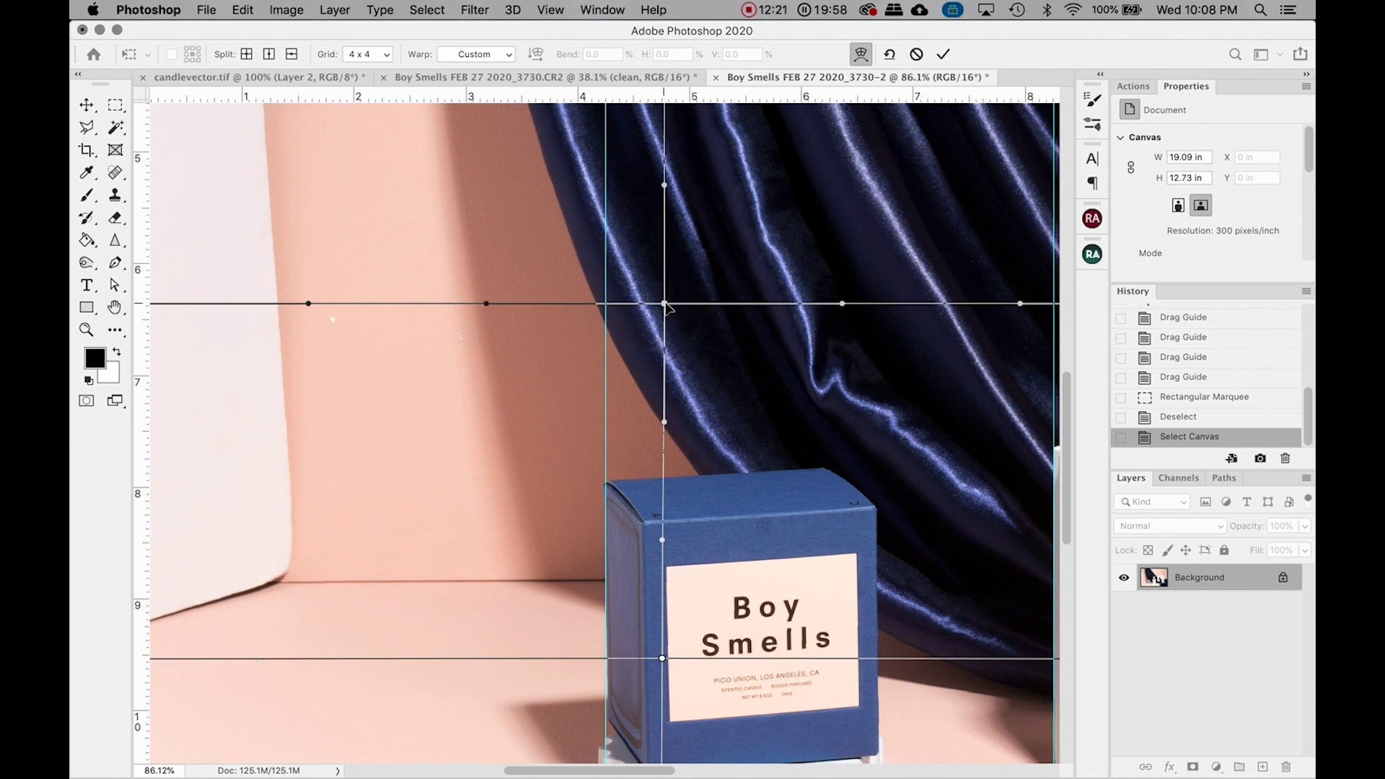
left_click_drag(666, 305, 675, 307)
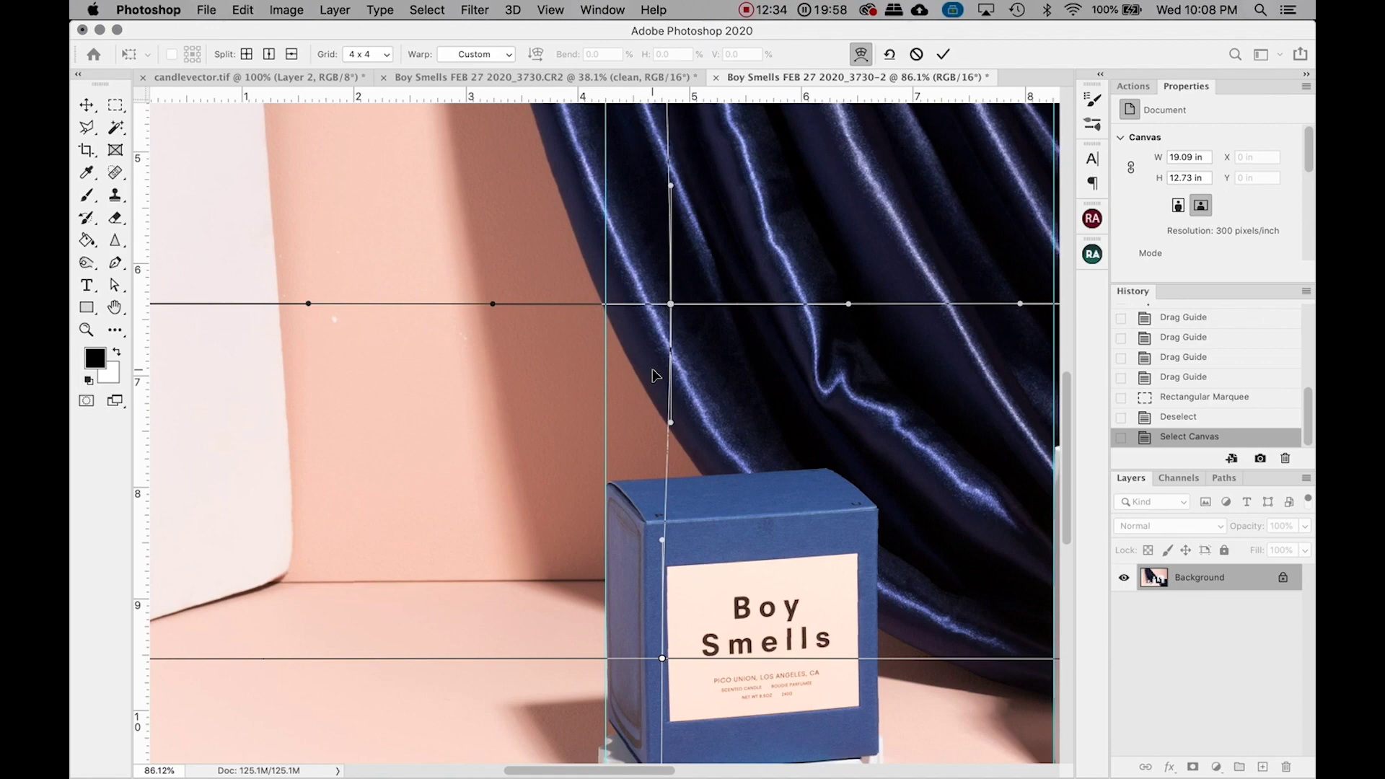
Apply the warp transform and deselect the canvas
scroll(653, 375, "down", 5)
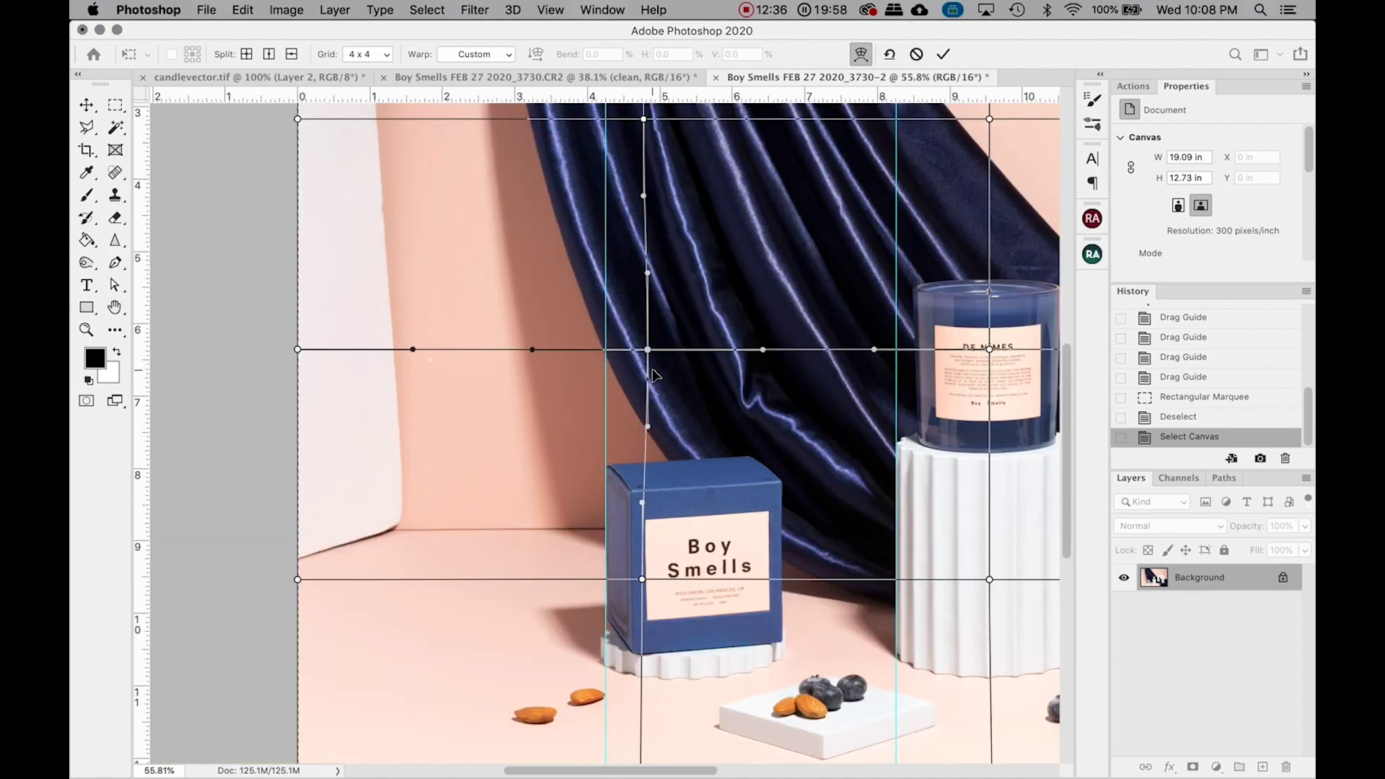
scroll(653, 375, "right", 3)
scroll(653, 375, "right", 2)
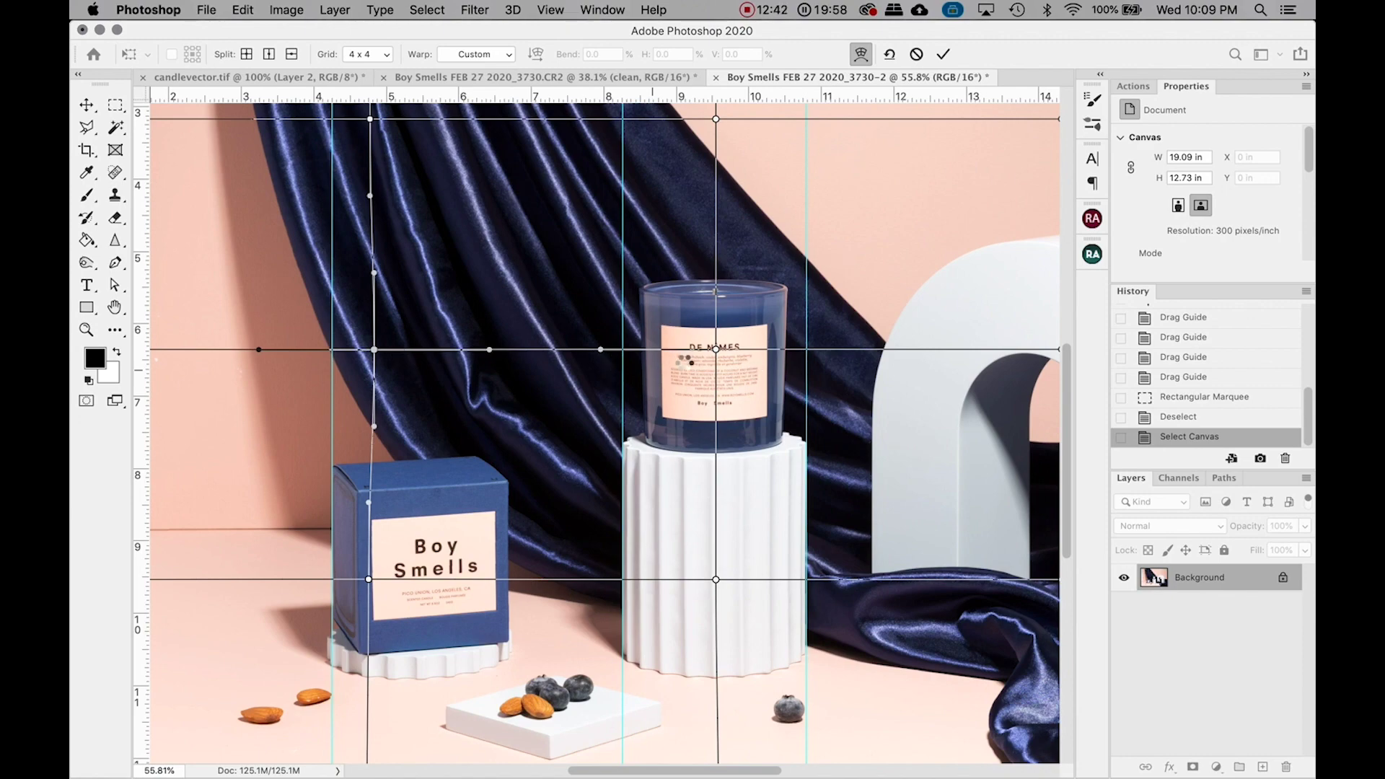
key("super+0")
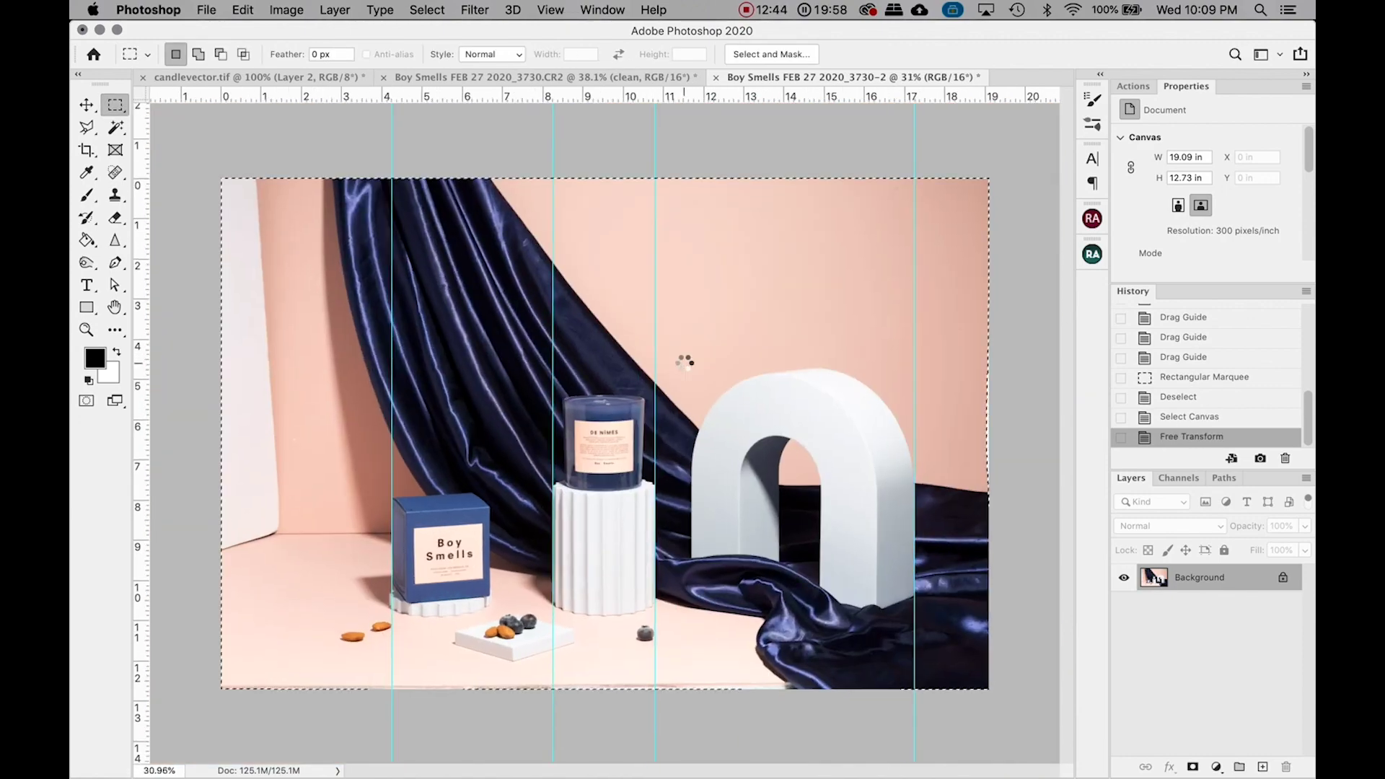
key("super+d")
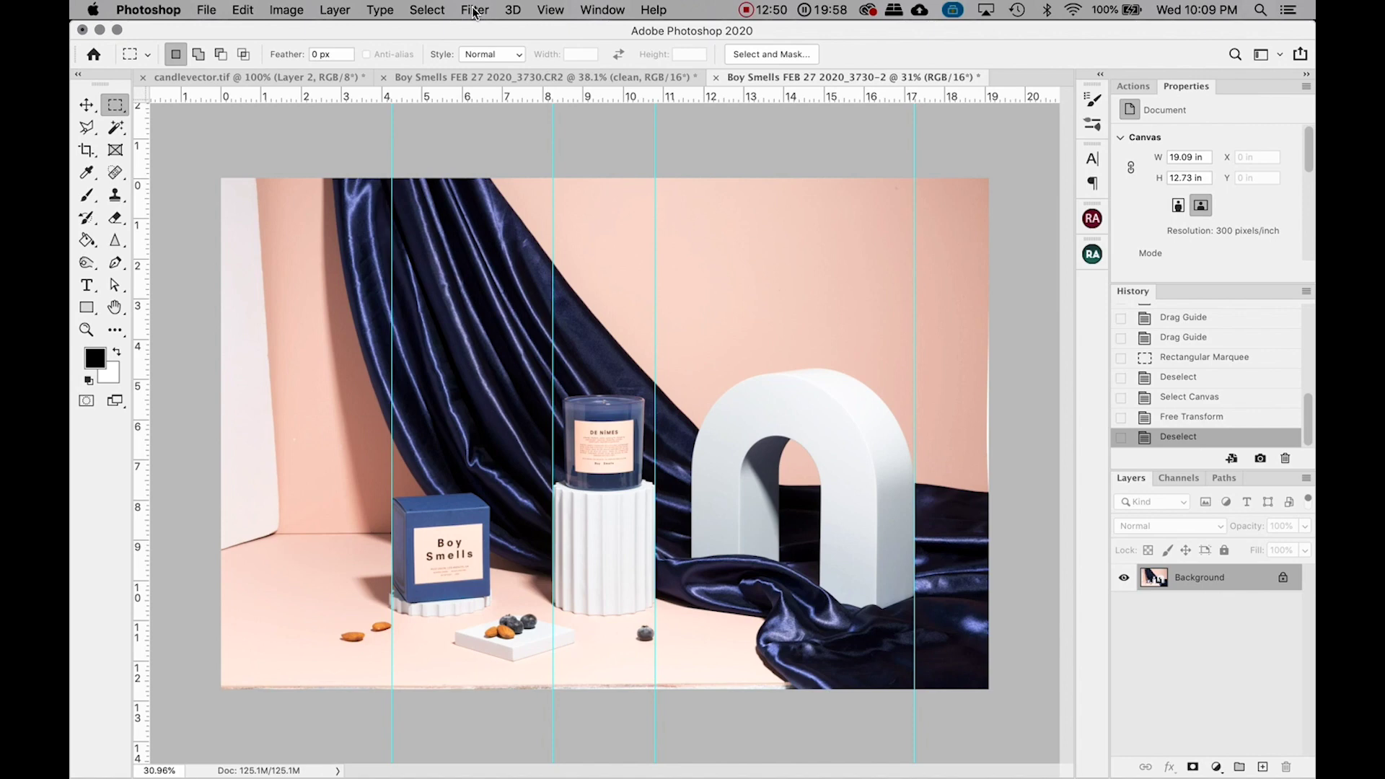
Clear all guides from the document
left_click(509, 9)
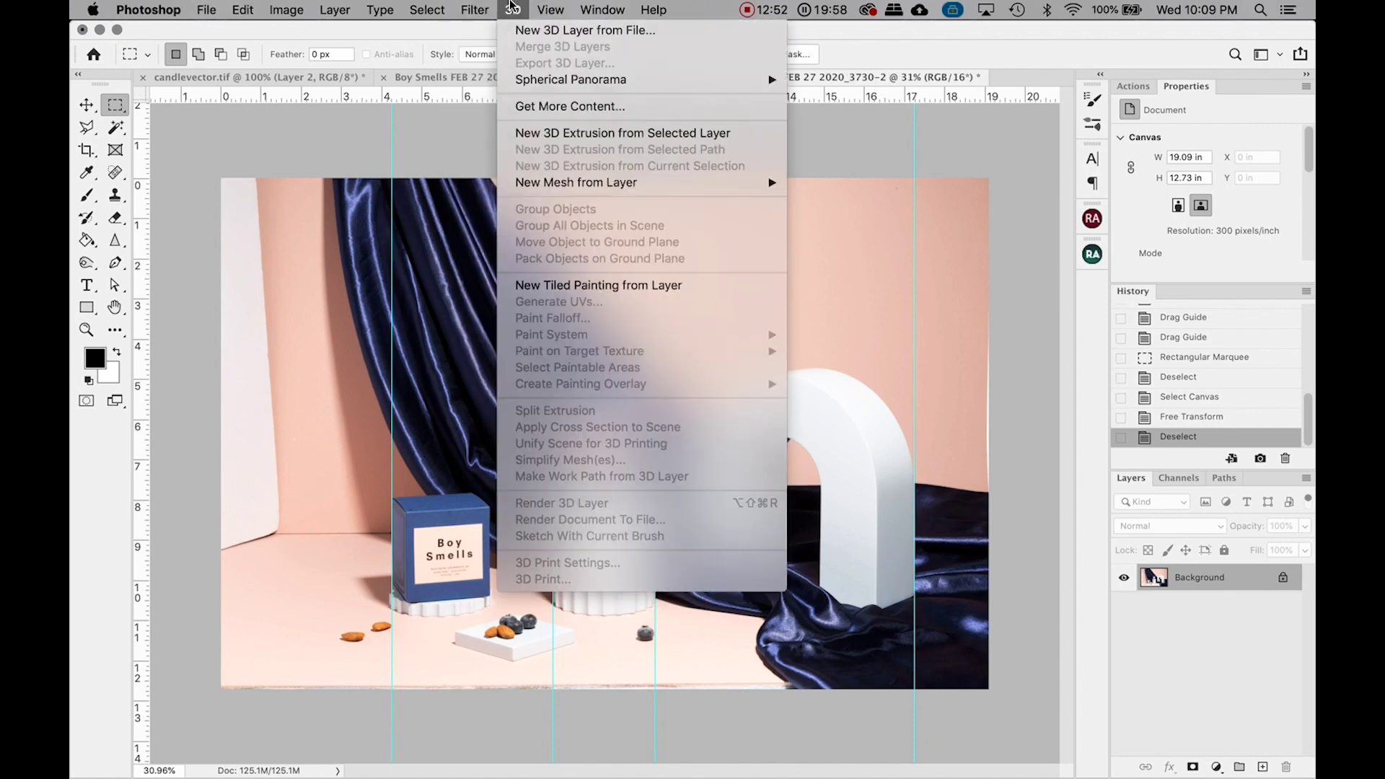
mouse_move(550, 9)
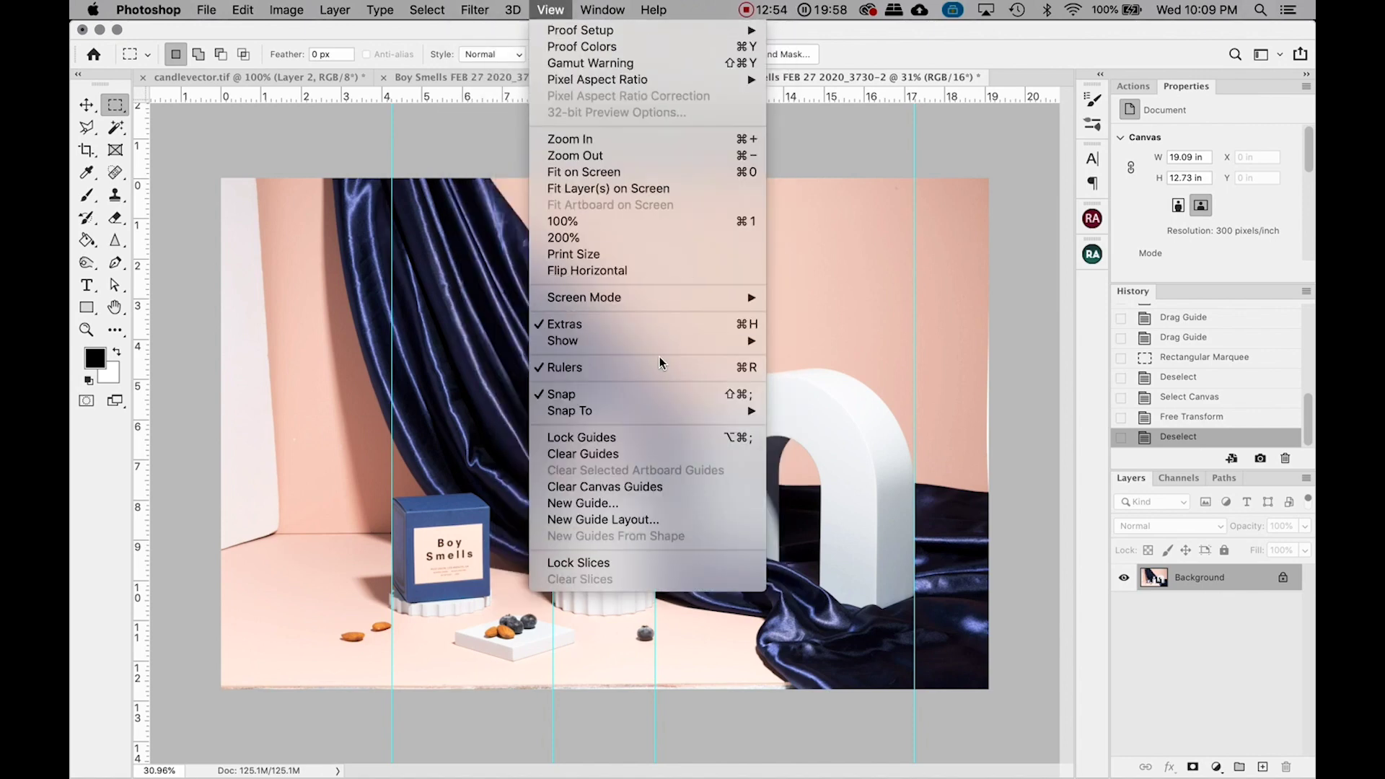
left_click(634, 454)
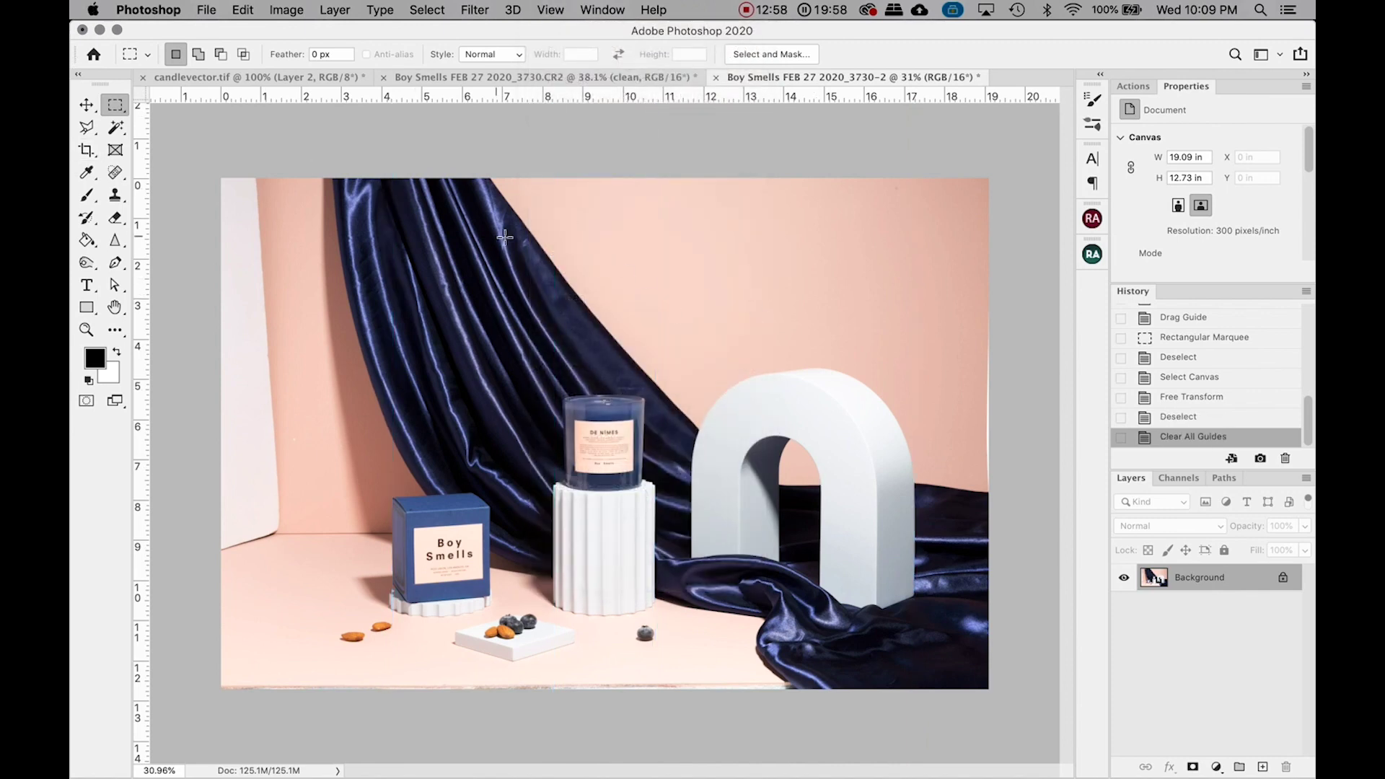
Start a crop of the photo using the 4:5 (8:10) preset with its values swapped to 5:4 landscape
left_click(86, 149)
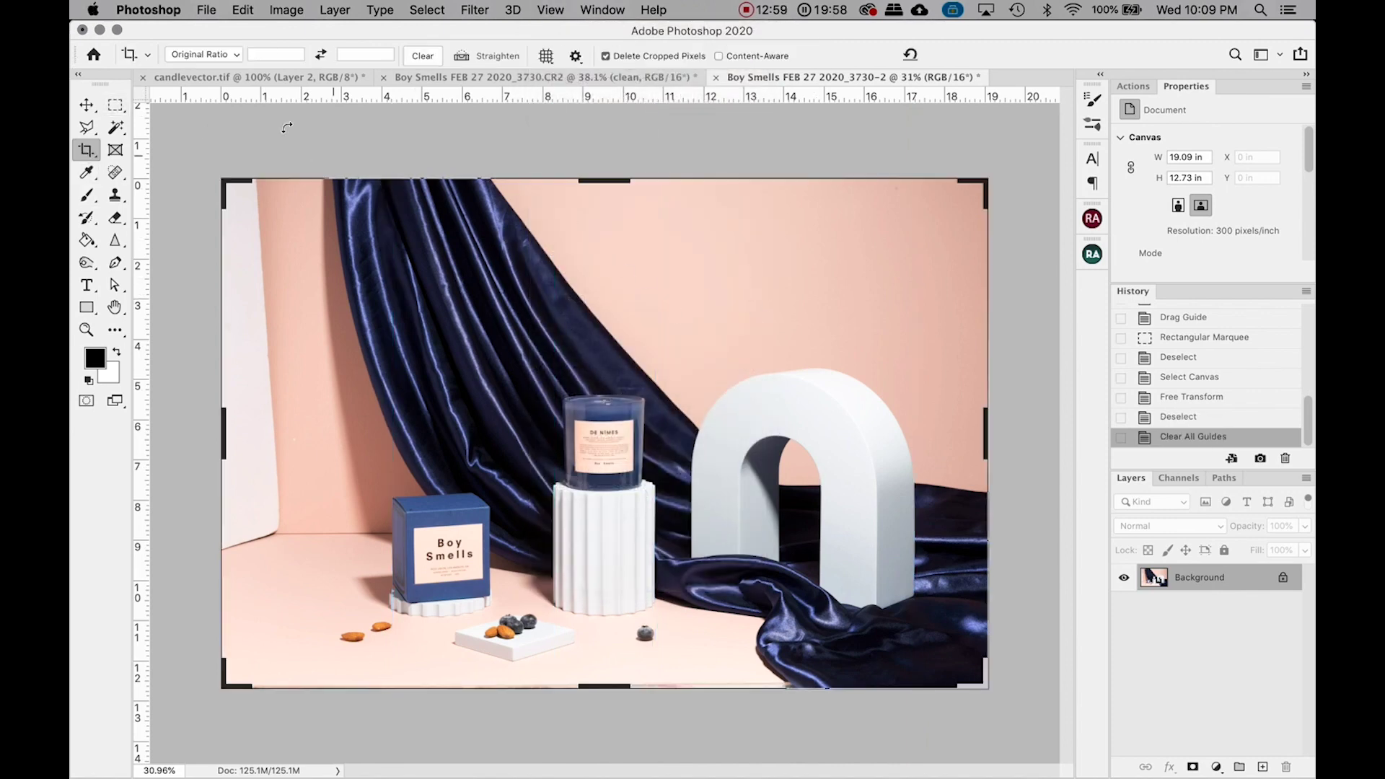
left_click(198, 50)
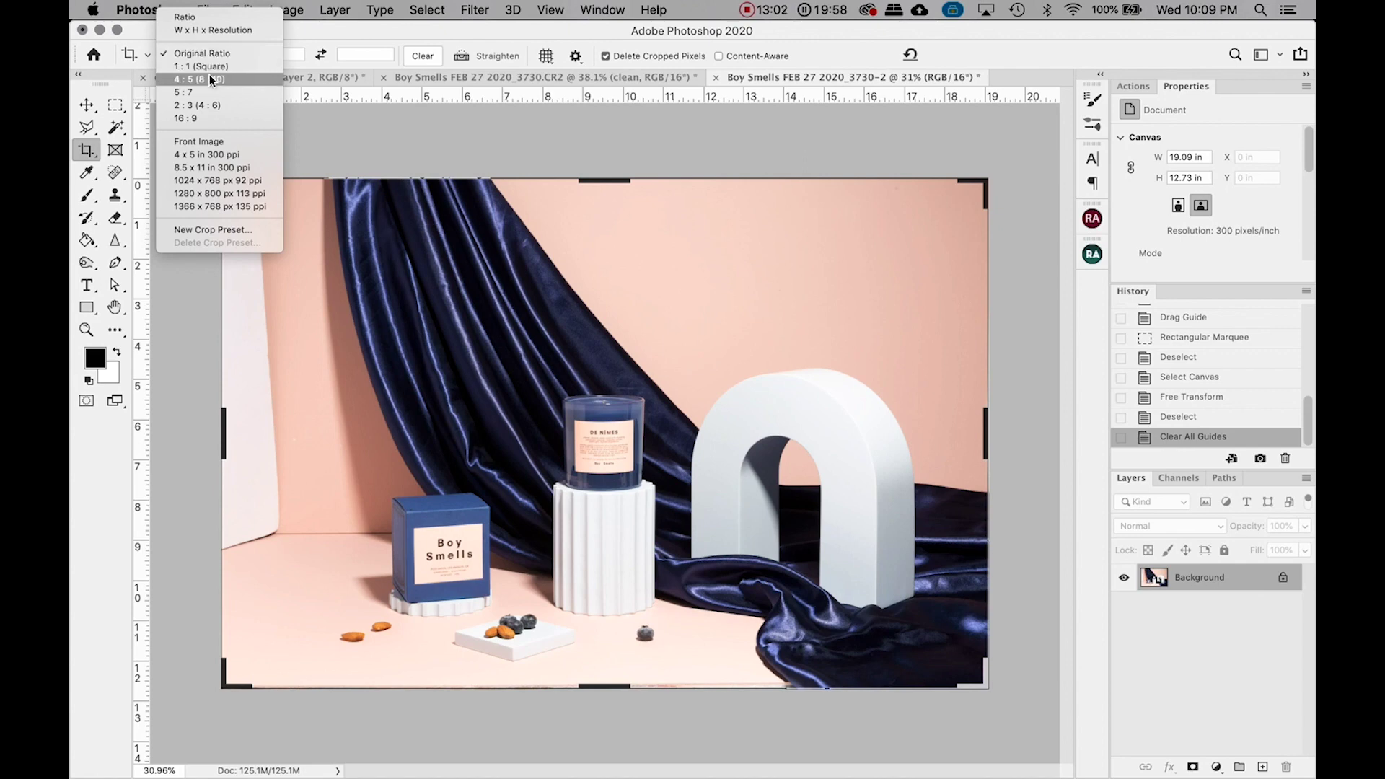
left_click(211, 80)
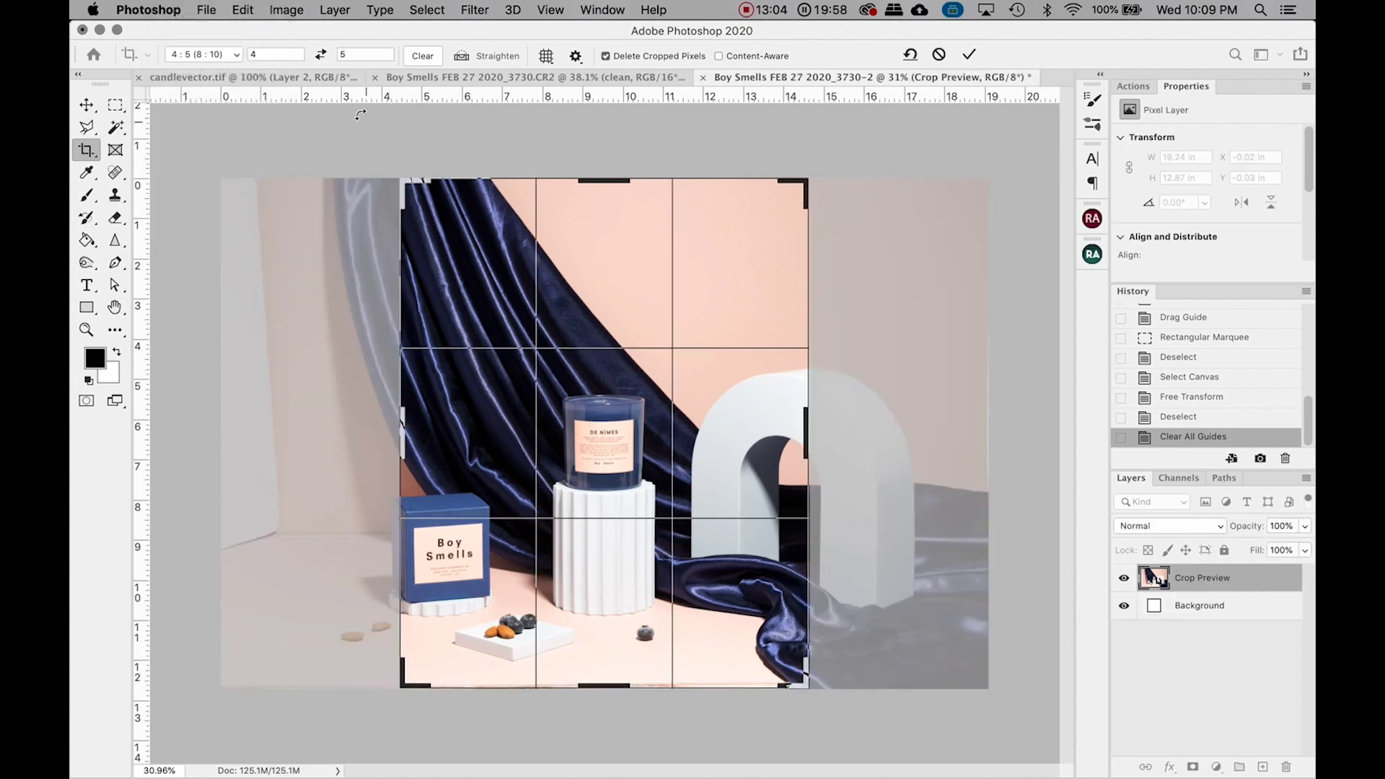
left_click(321, 56)
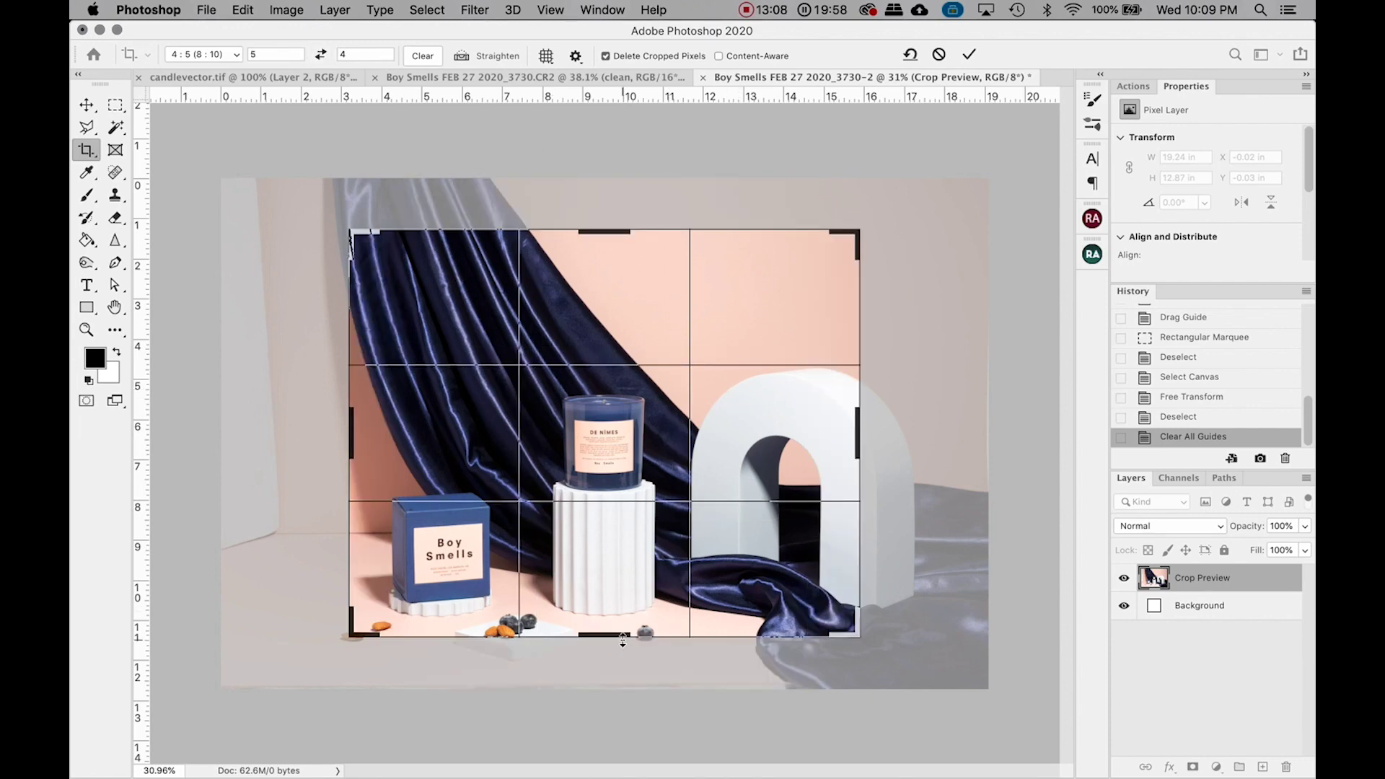
Expand the crop frame to the photo's full height and shift the image about 1 in left inside it
left_click_drag(601, 231, 606, 200)
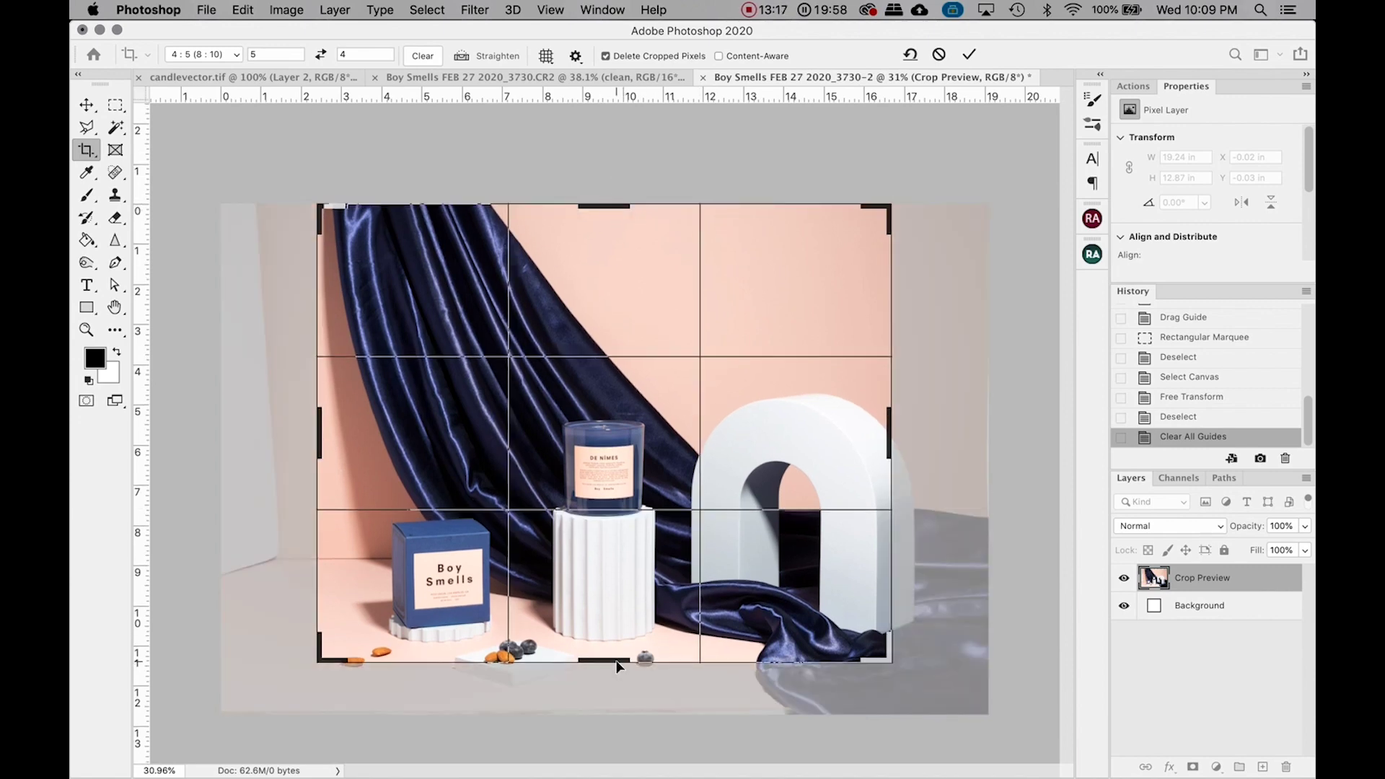
left_click_drag(614, 667, 617, 691)
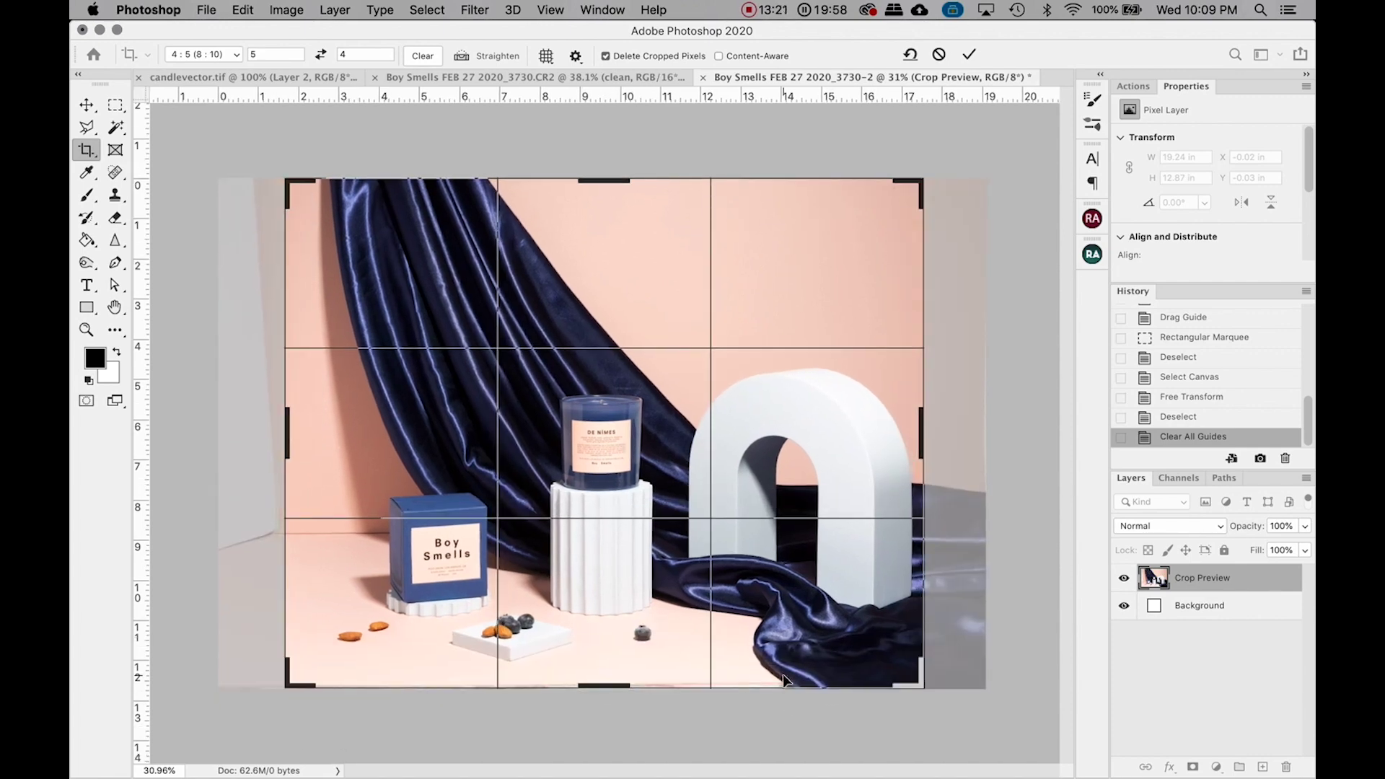
left_click_drag(665, 503, 641, 501)
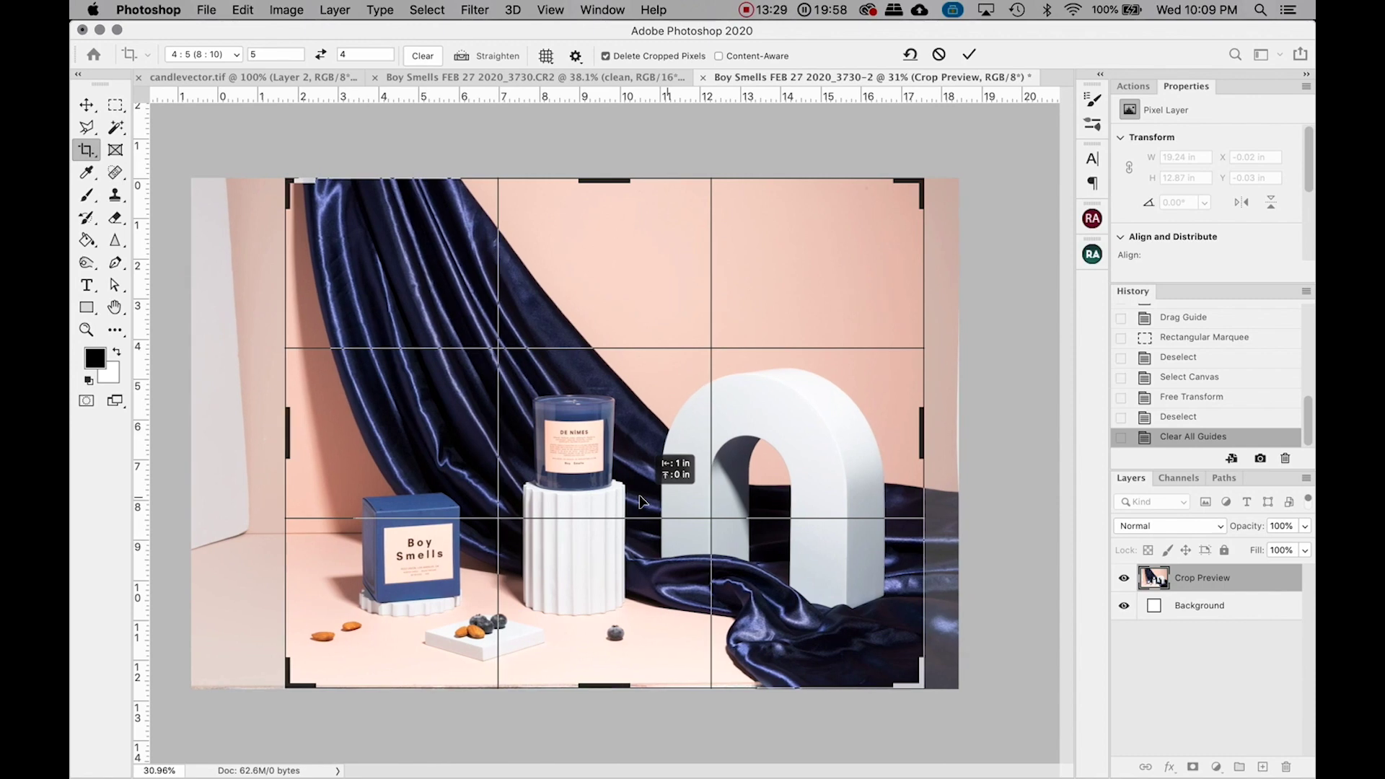
left_click_drag(641, 501, 641, 501)
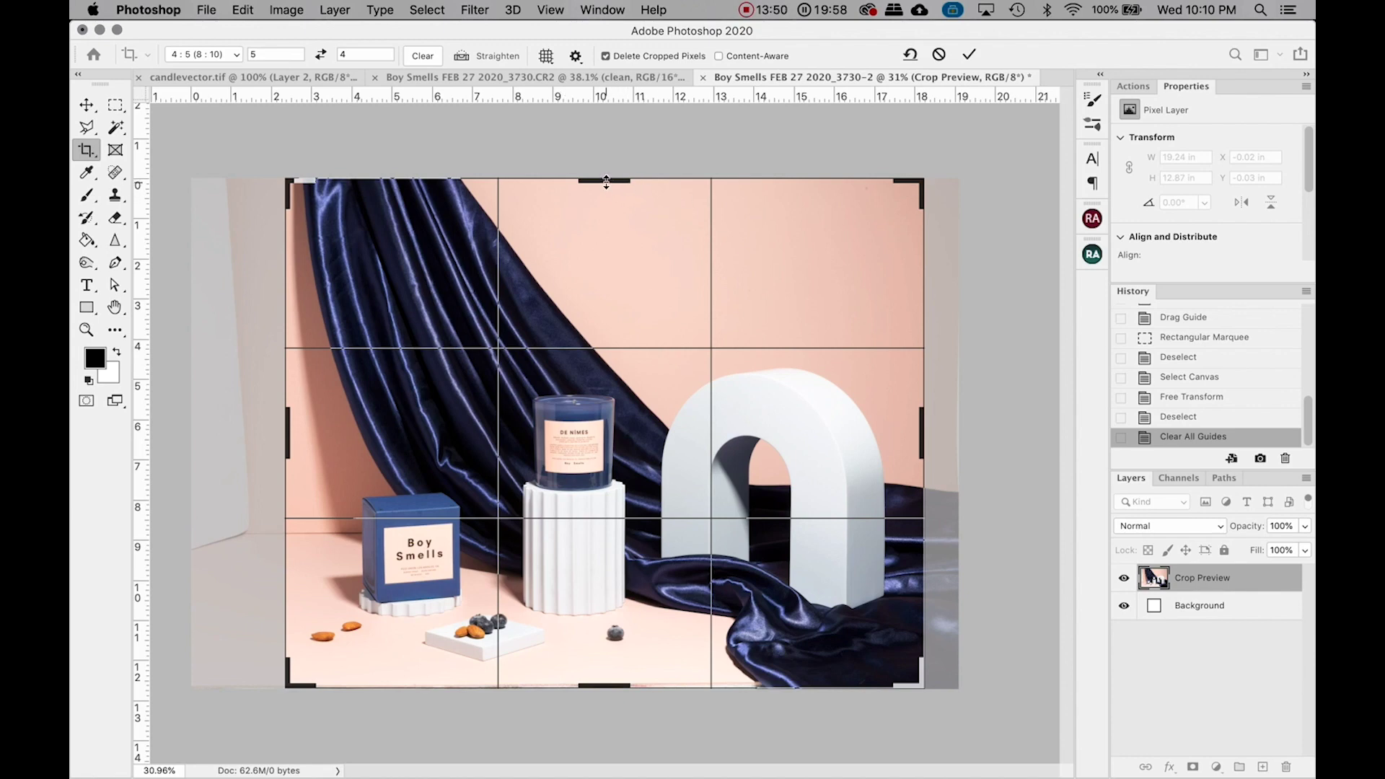
Bring the crop's upper edge slightly down to tighten the frame, apply the crop and fit the image in view
left_click_drag(604, 182, 603, 192)
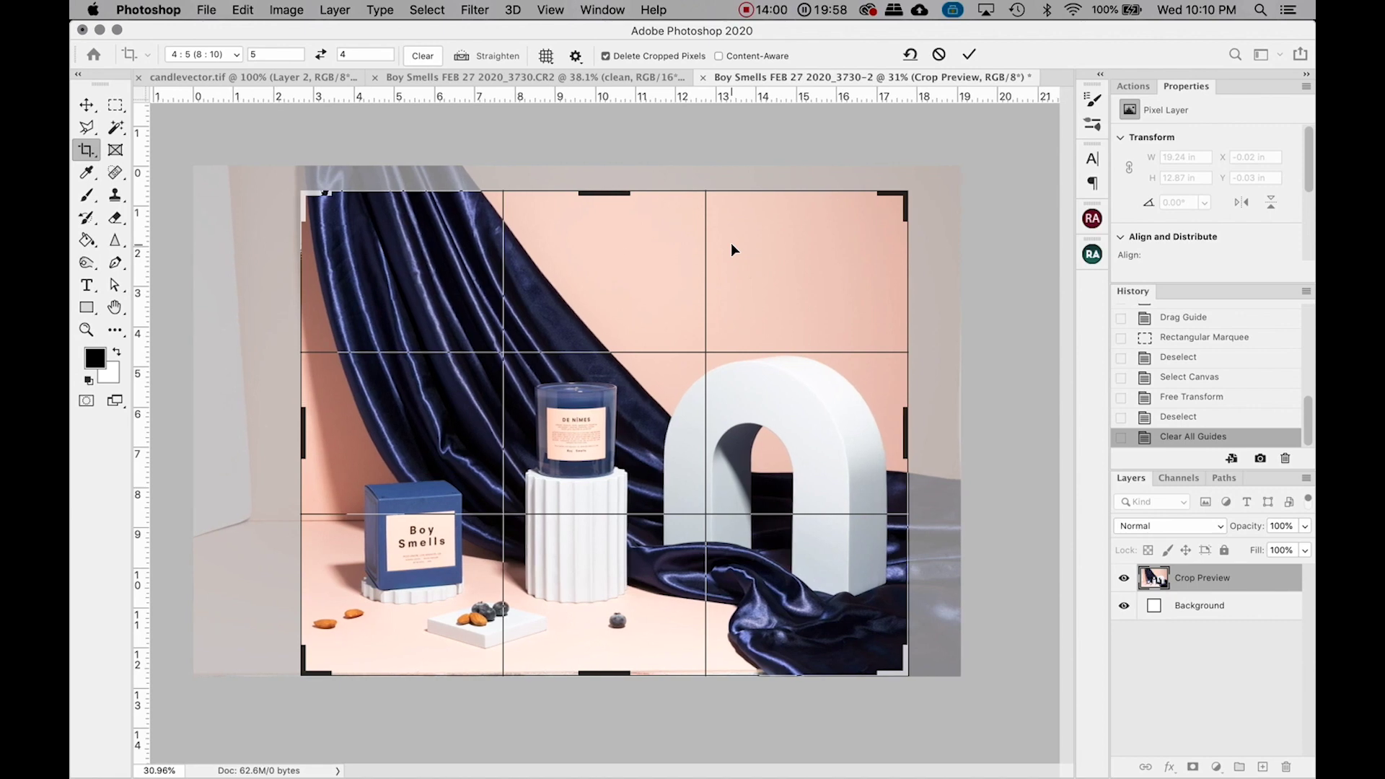
key("Return")
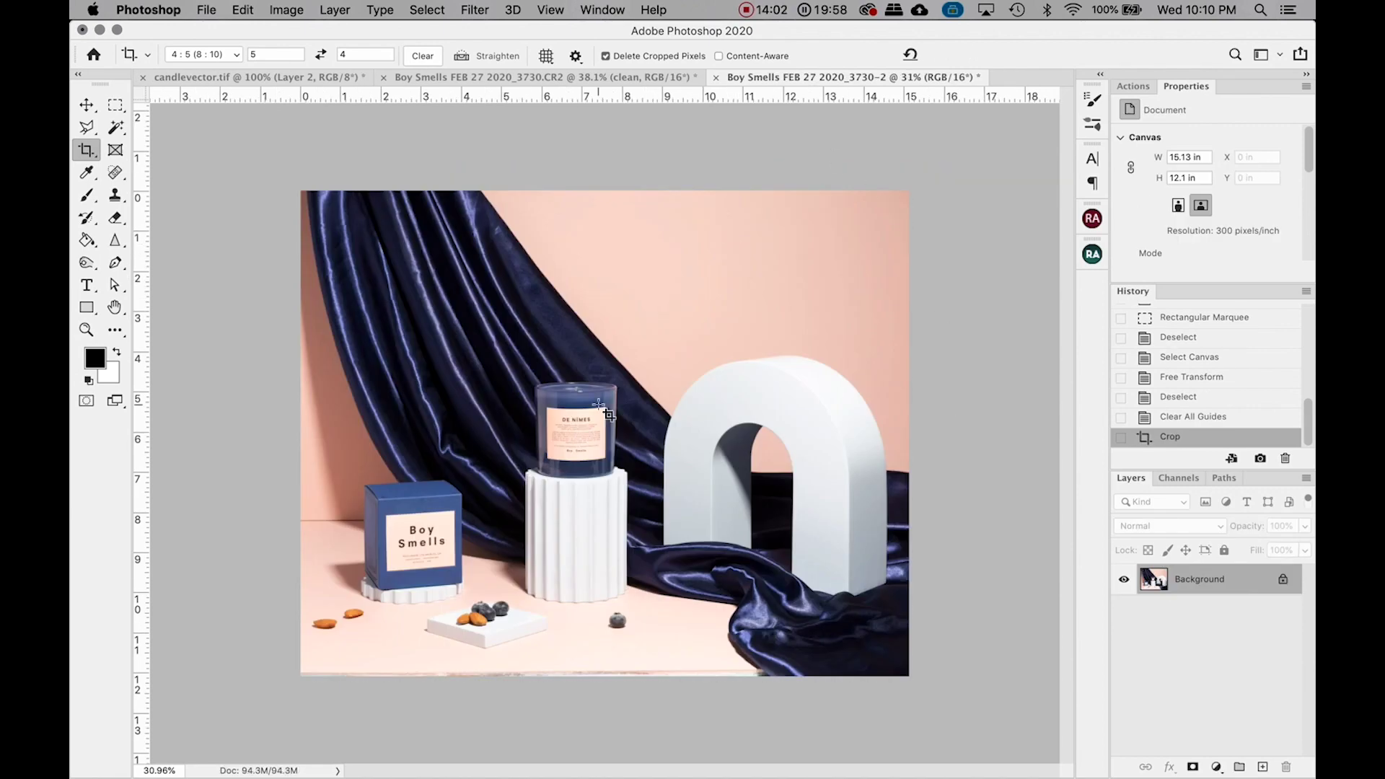
key("super+0")
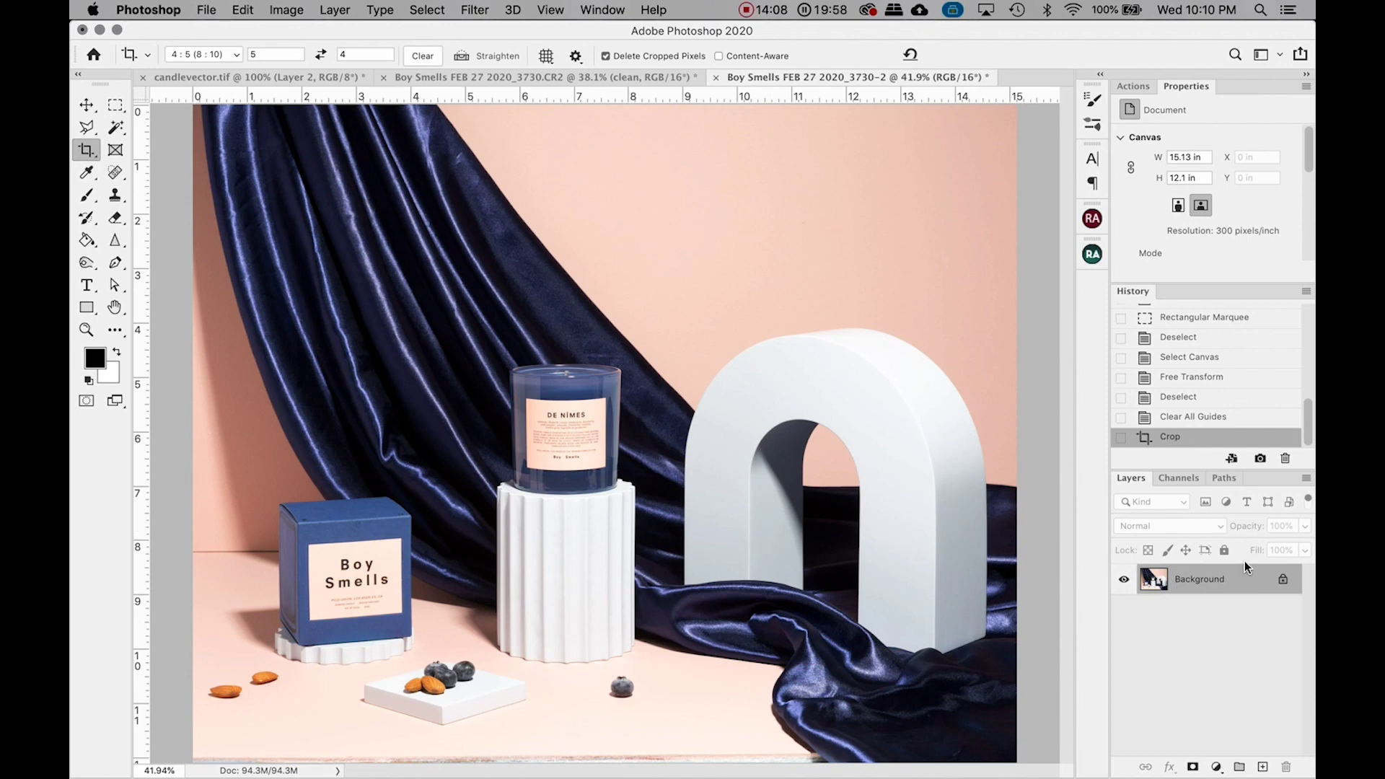
Duplicate the Background layer and rename the copy "clean"
key("super+j")
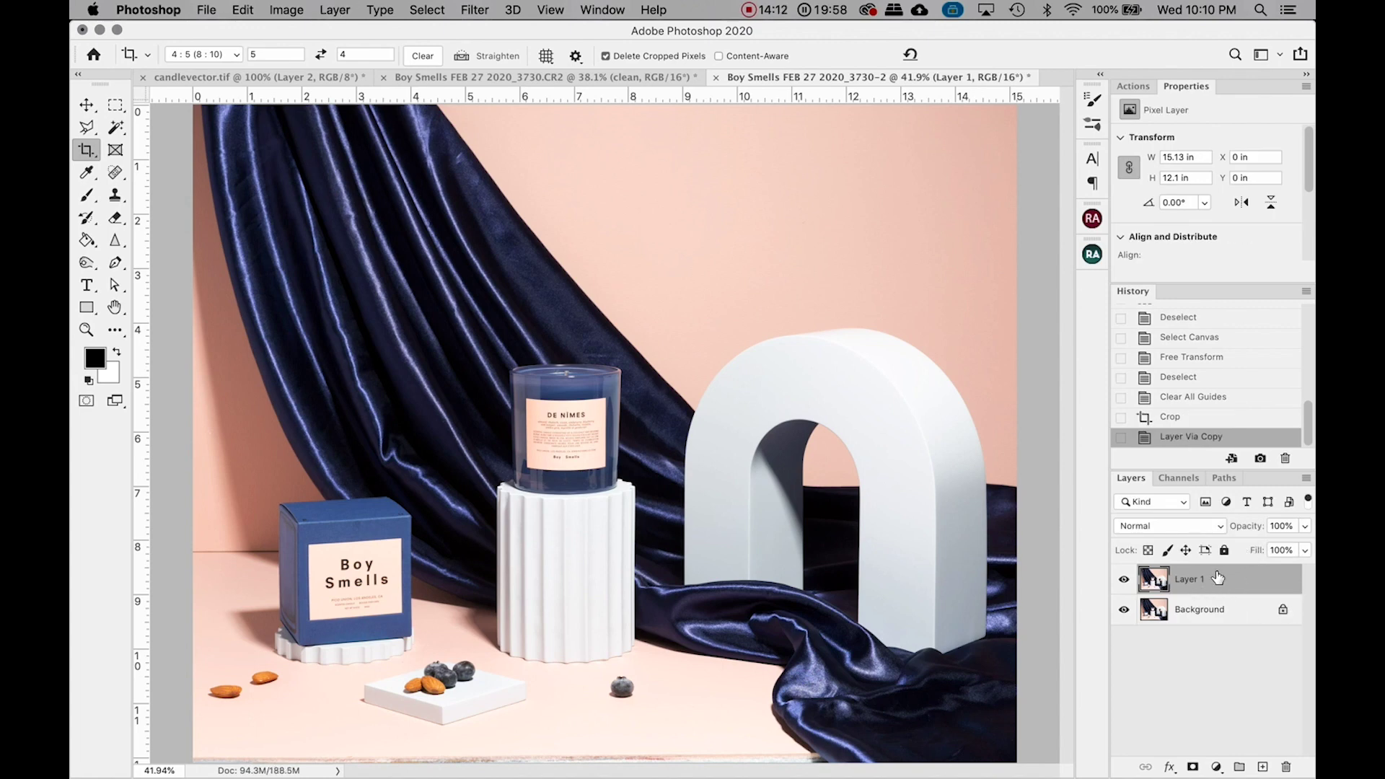
key("BackSpace")
right_click(1219, 596)
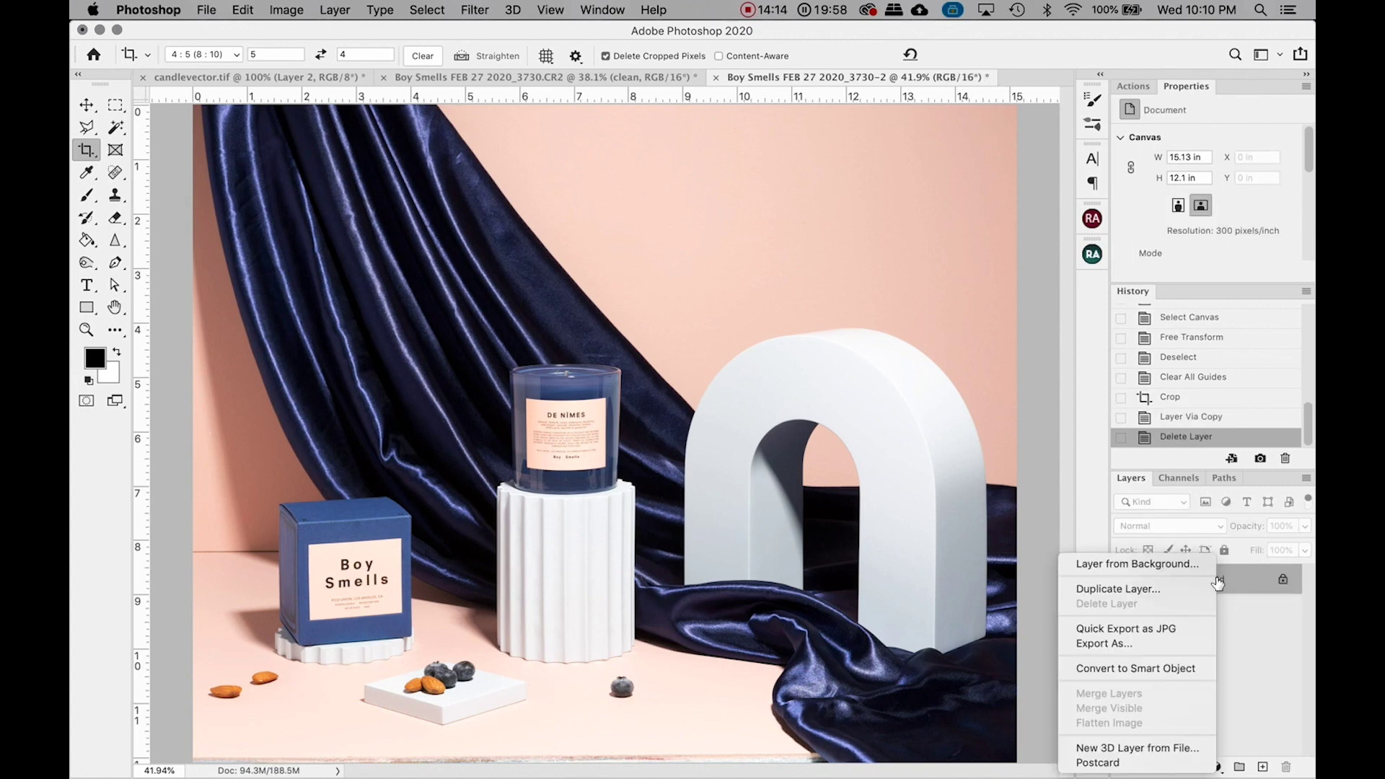
left_click(1196, 586)
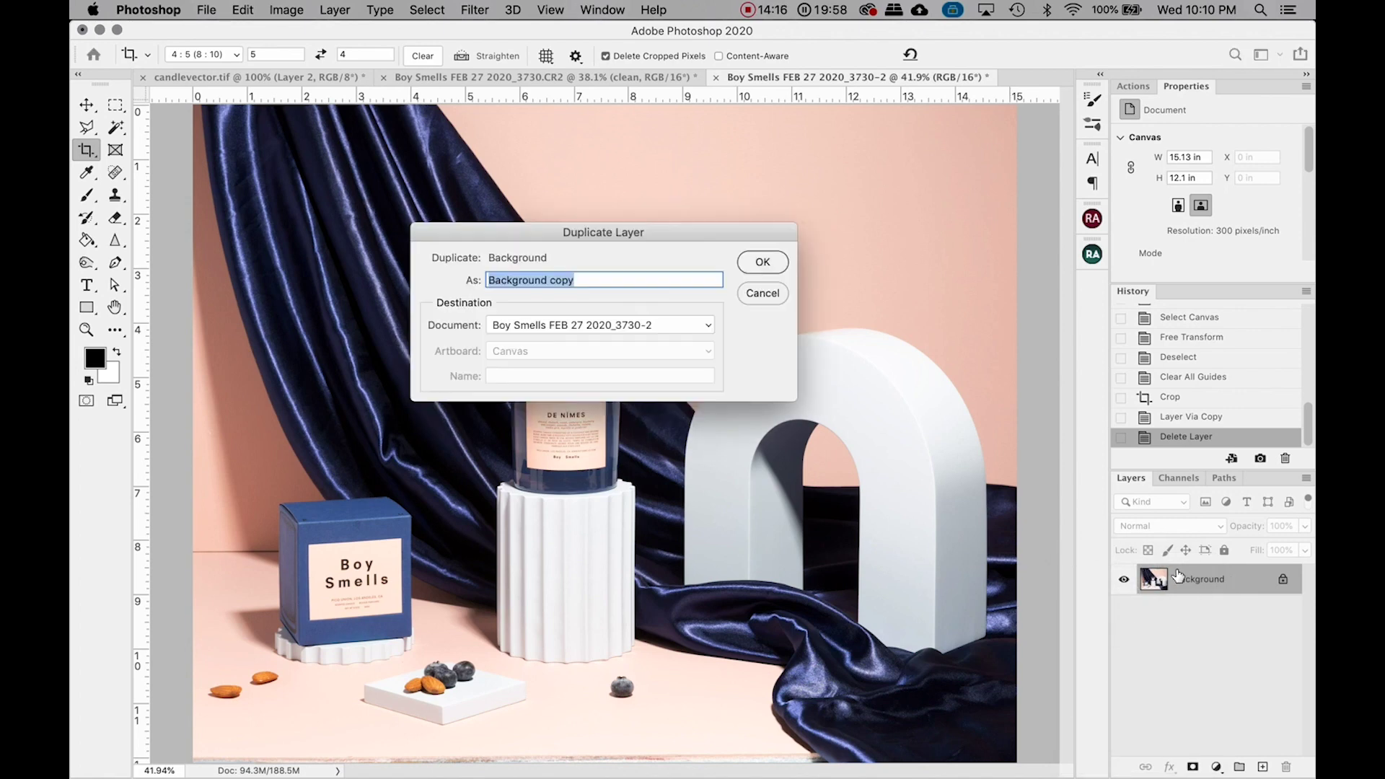
key("Return")
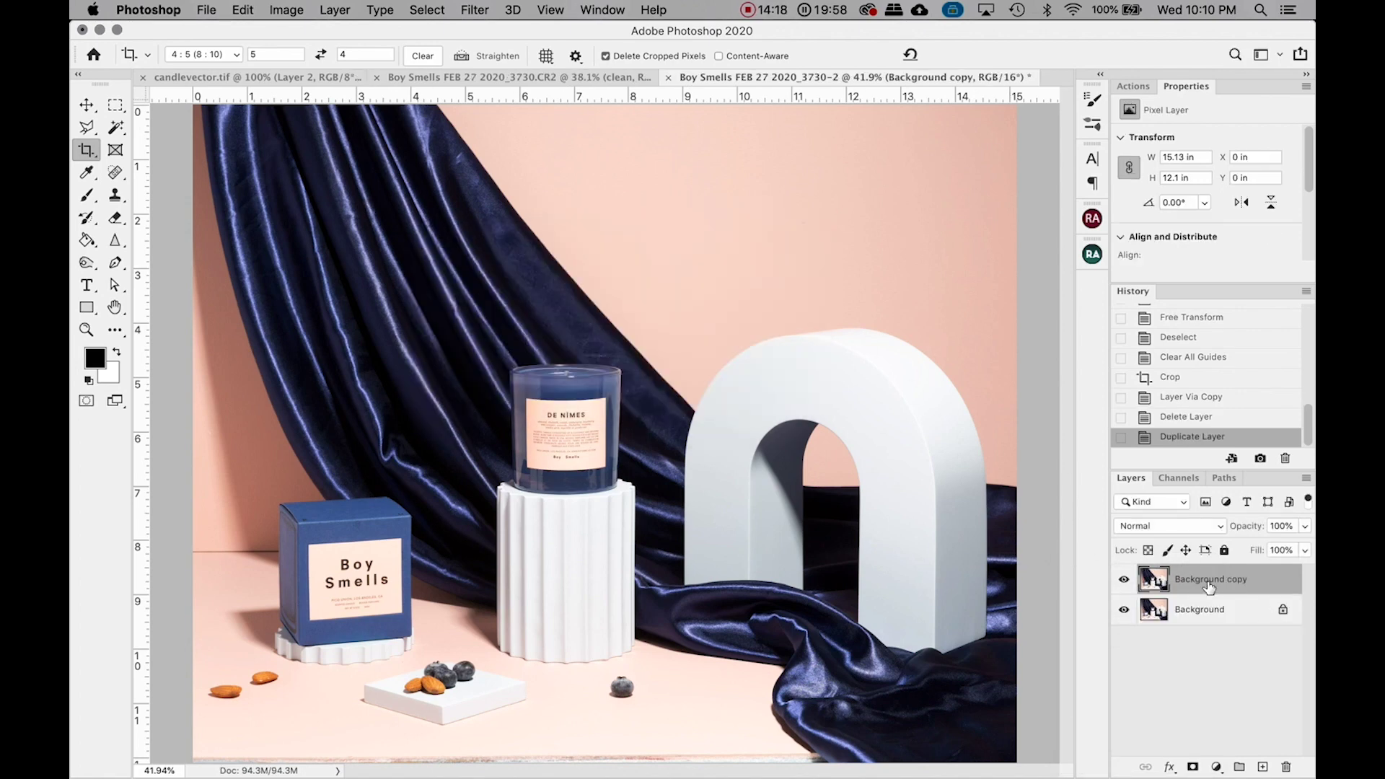
double_click(1221, 581)
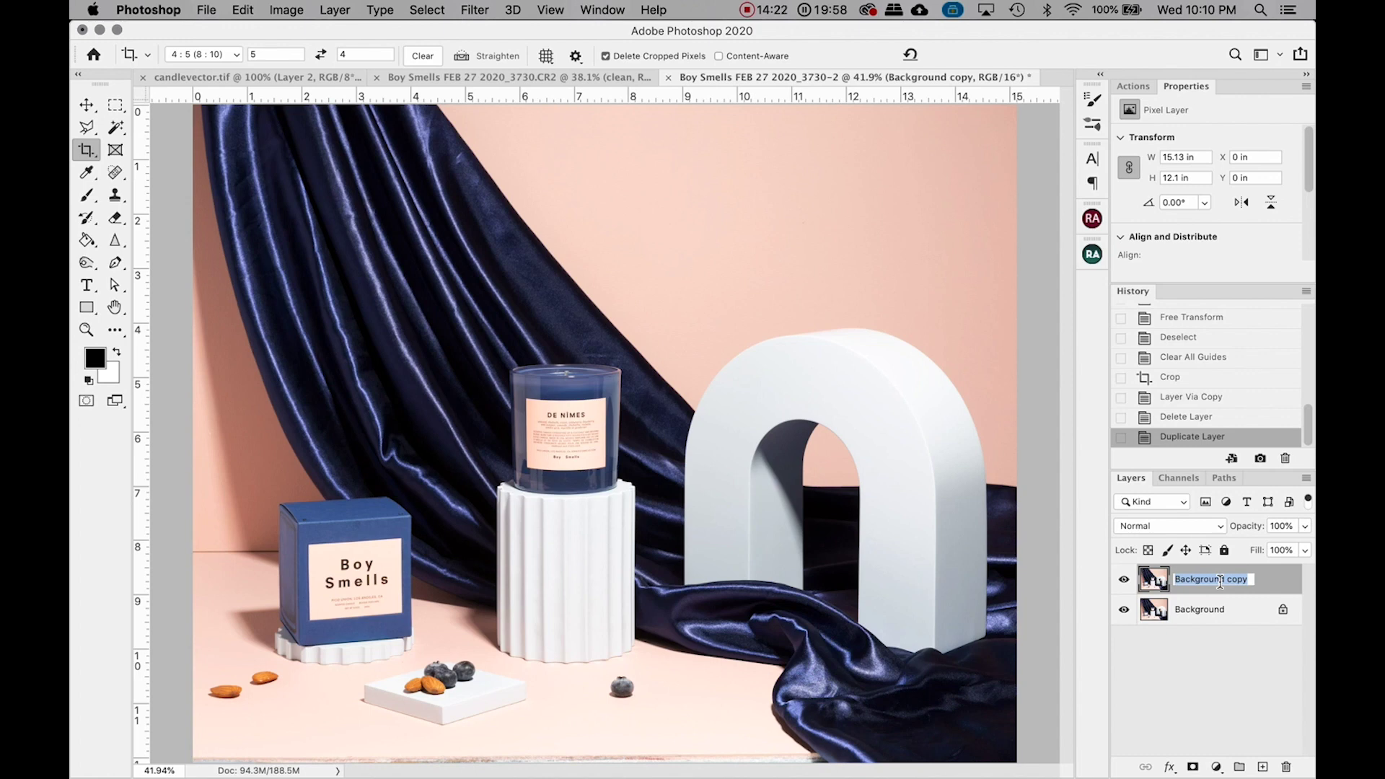
type("clean")
key("Return")
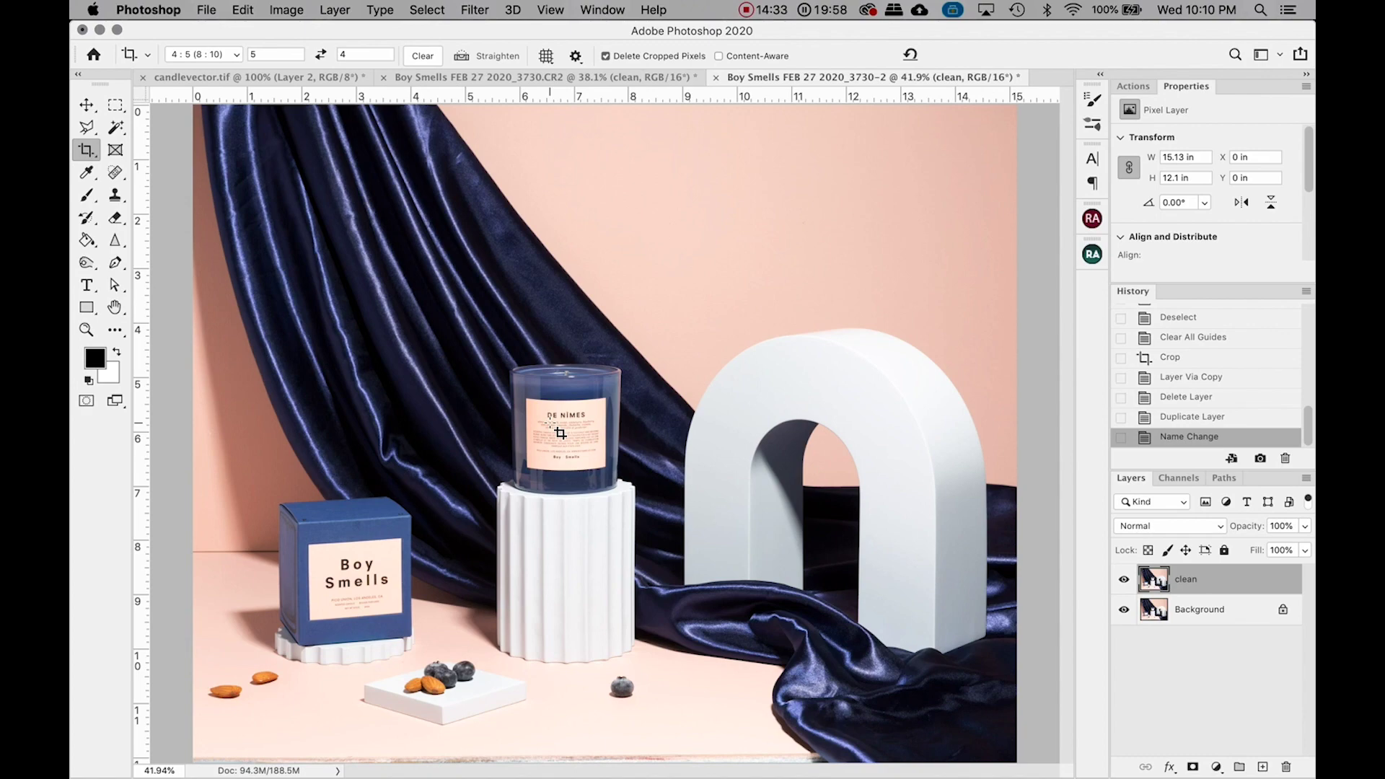
Examine the tabletop's front edge along the base of the photo close up for areas that need cleaning
scroll(560, 433, "up", 3)
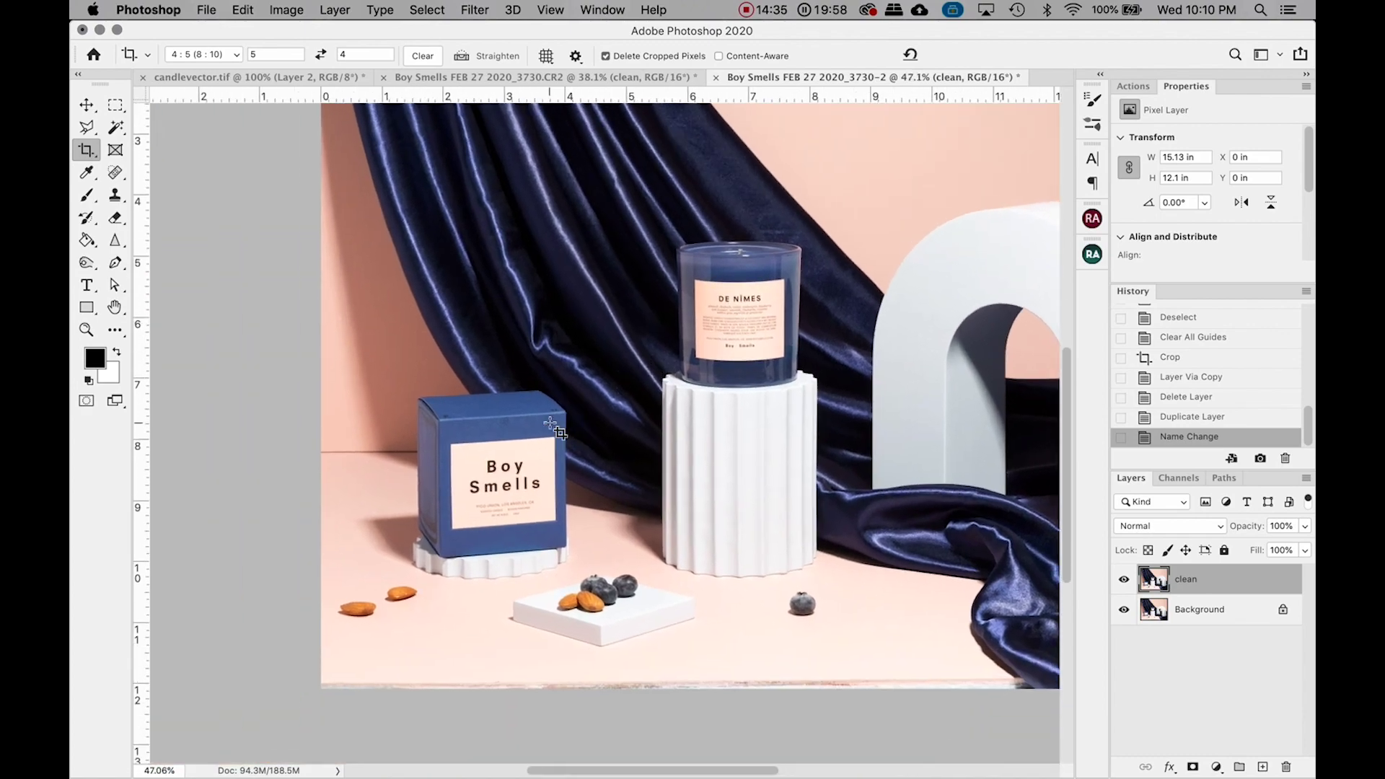
scroll(560, 433, "up", 5)
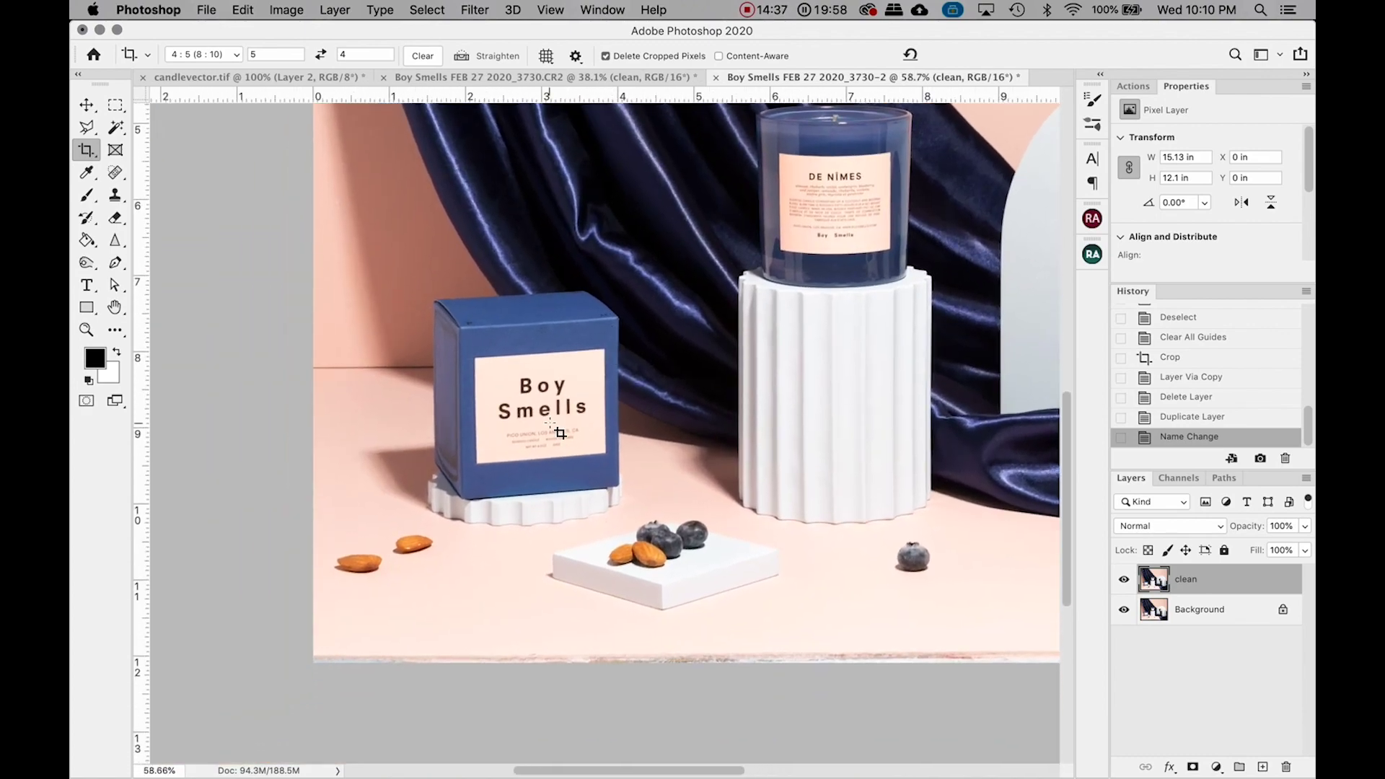
scroll(560, 432, "up", 2)
scroll(560, 433, "down", 8)
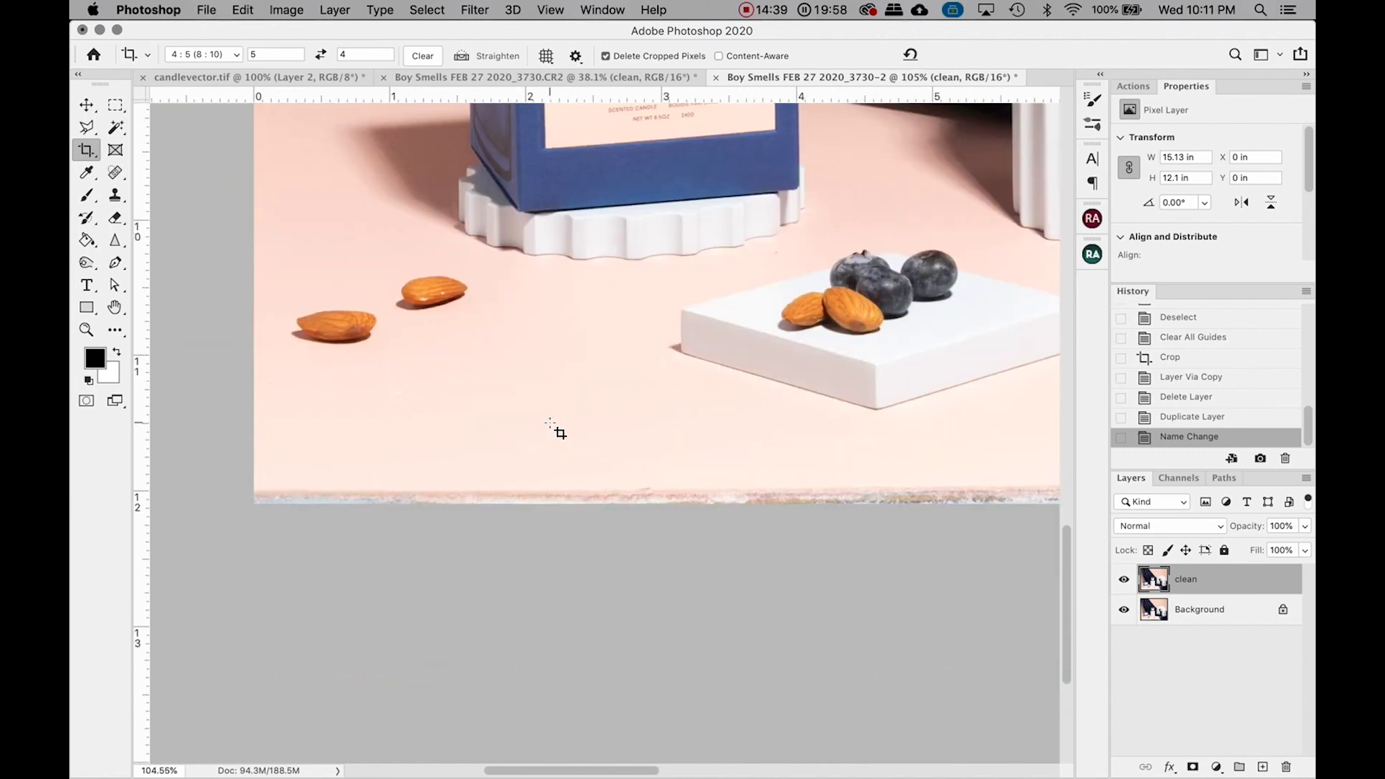
scroll(556, 428, "up", 3)
scroll(655, 416, "up", 1)
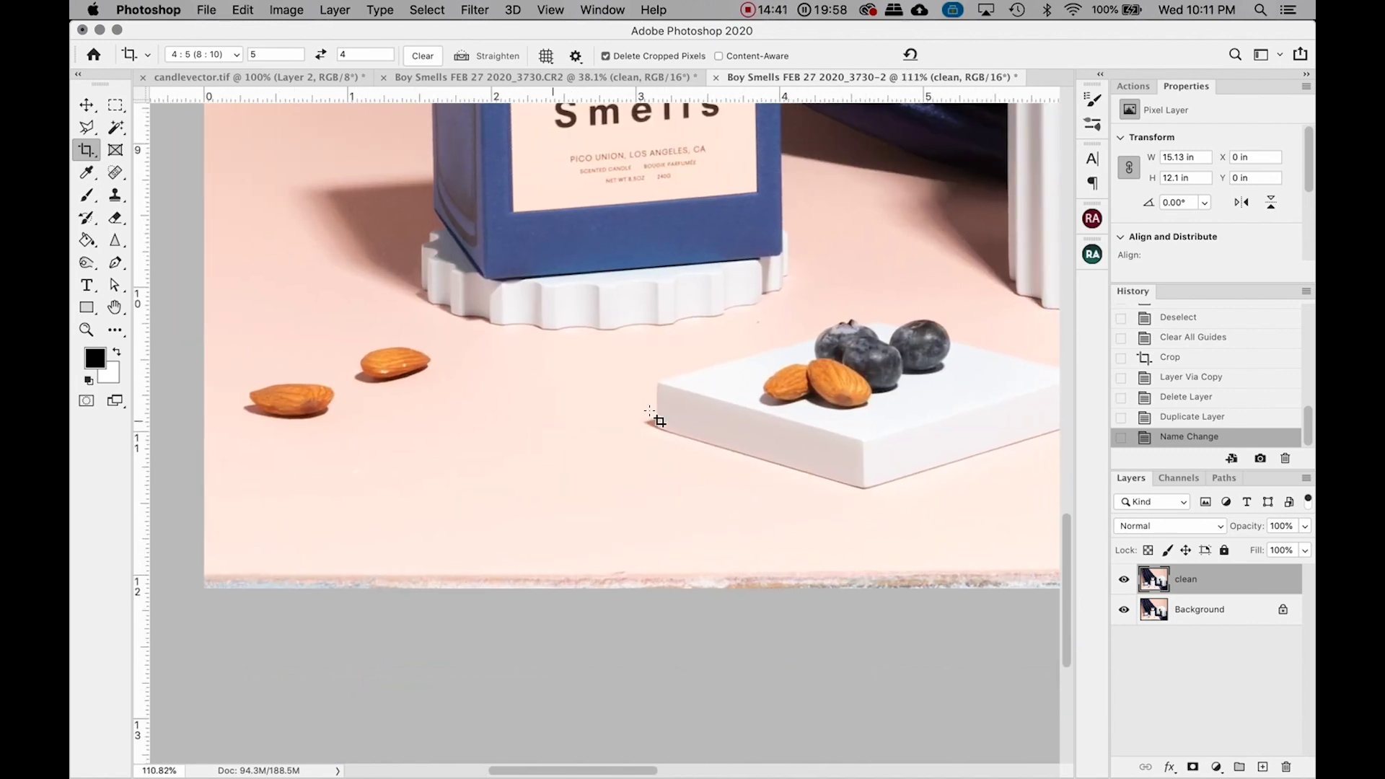
scroll(685, 425, "down", 2)
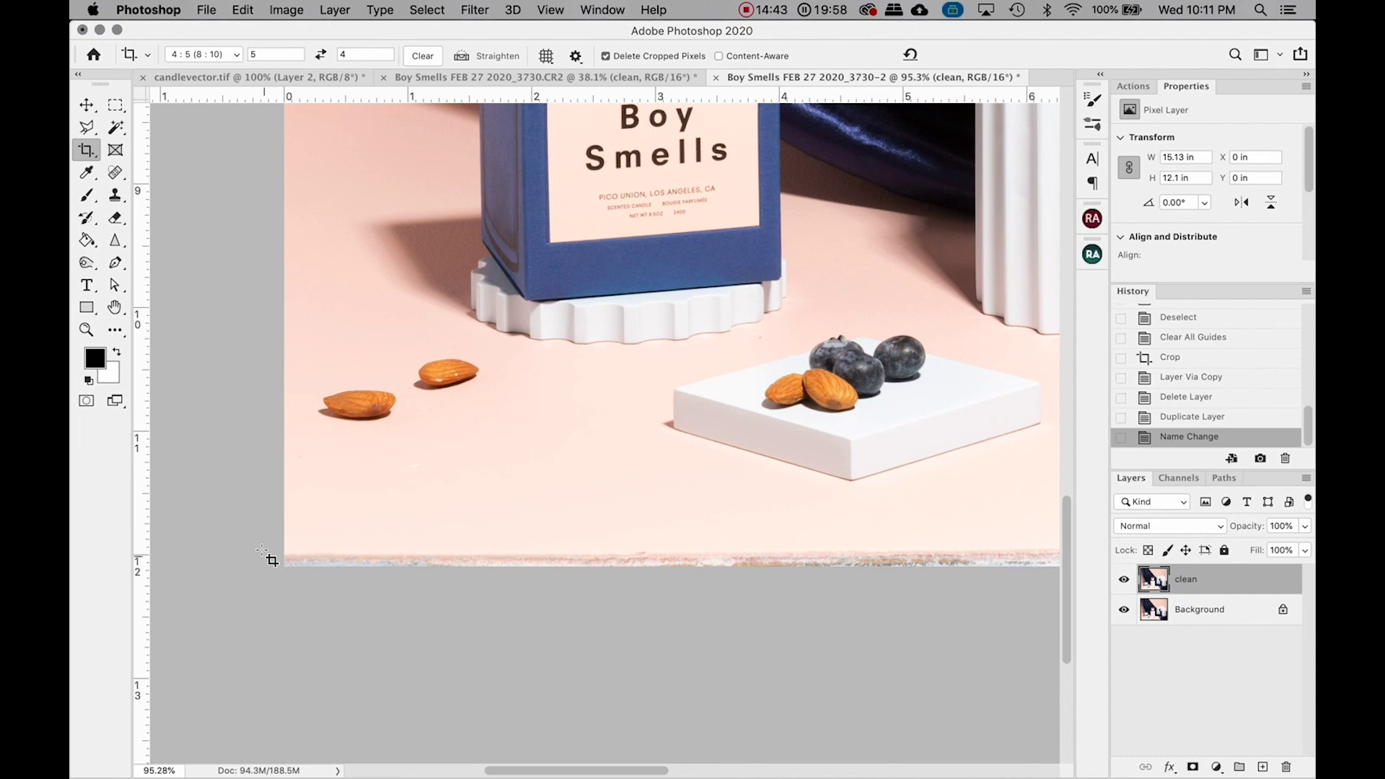
scroll(671, 619, "down", 2)
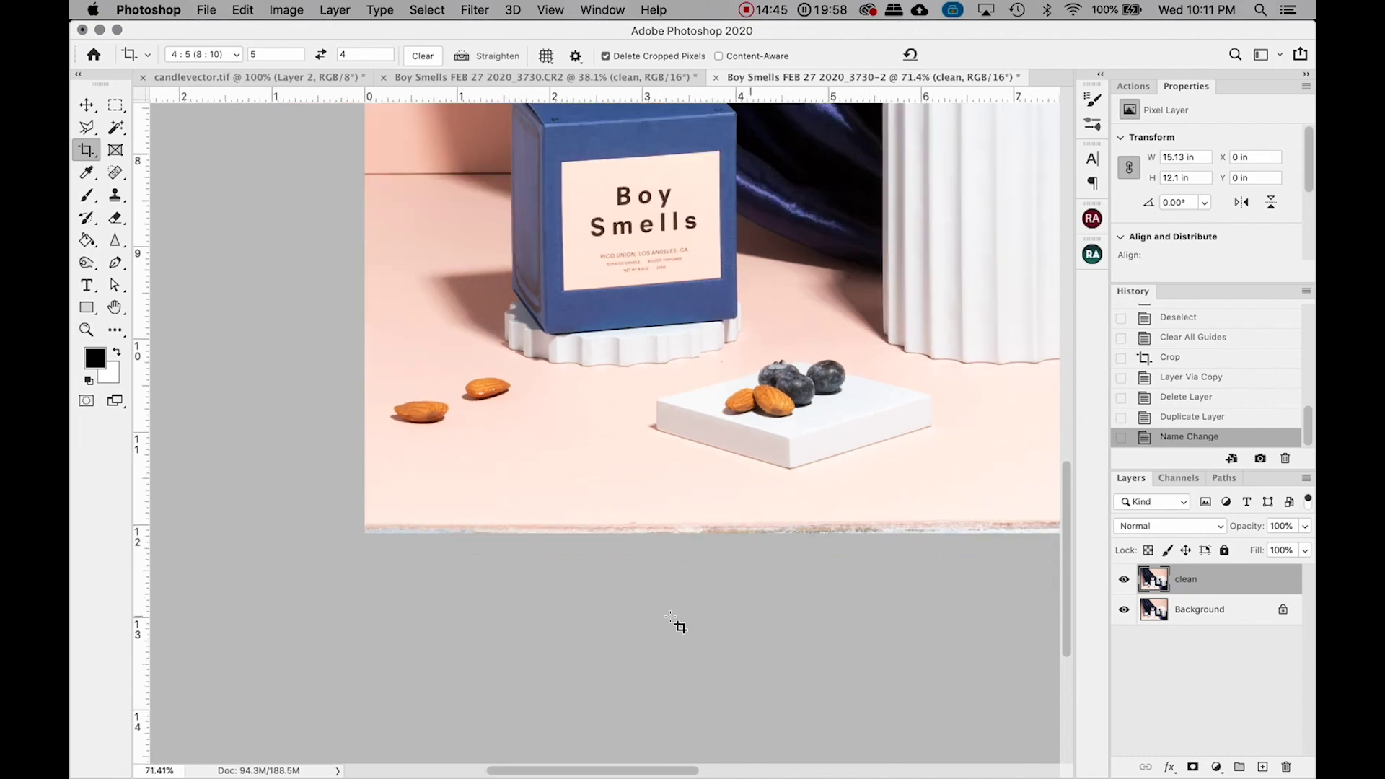
scroll(671, 618, "right", 5)
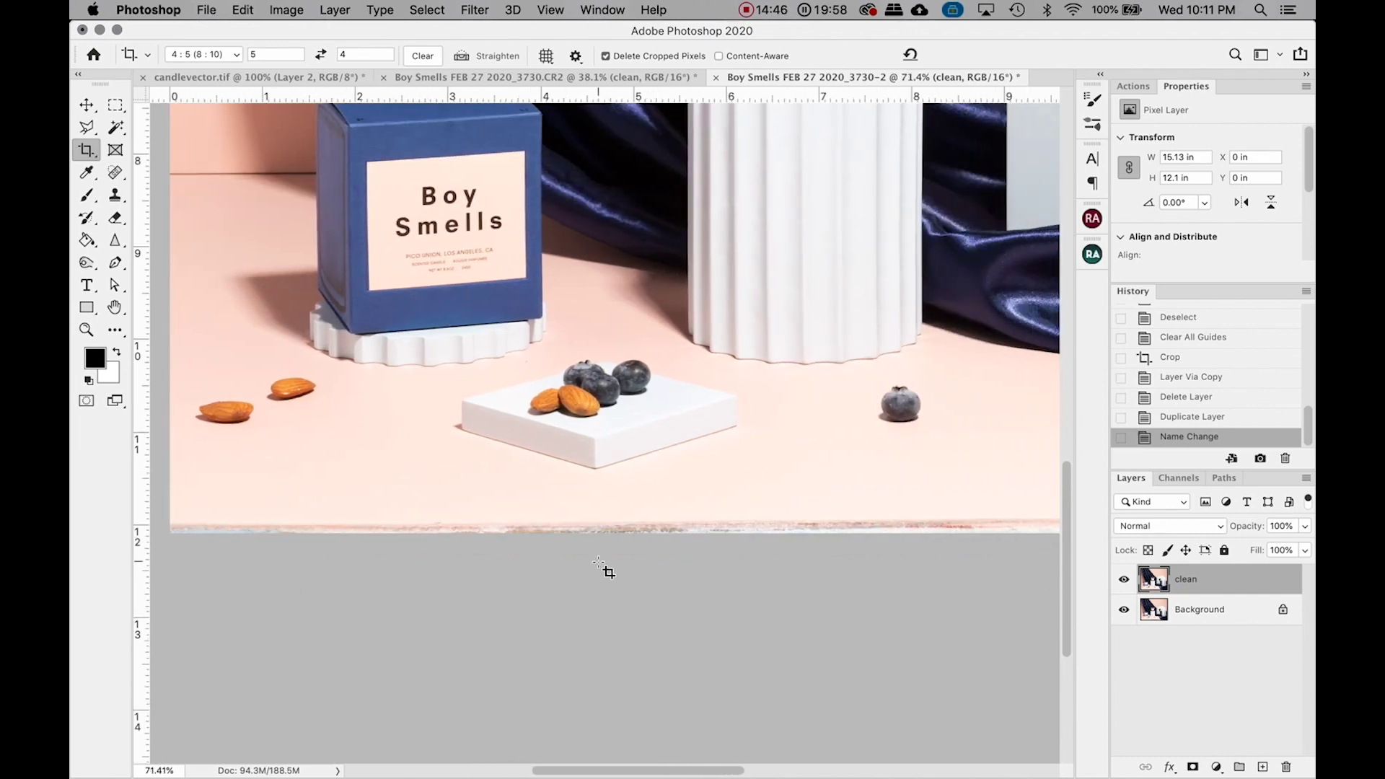
scroll(603, 567, "left", 5)
scroll(610, 570, "up", 1)
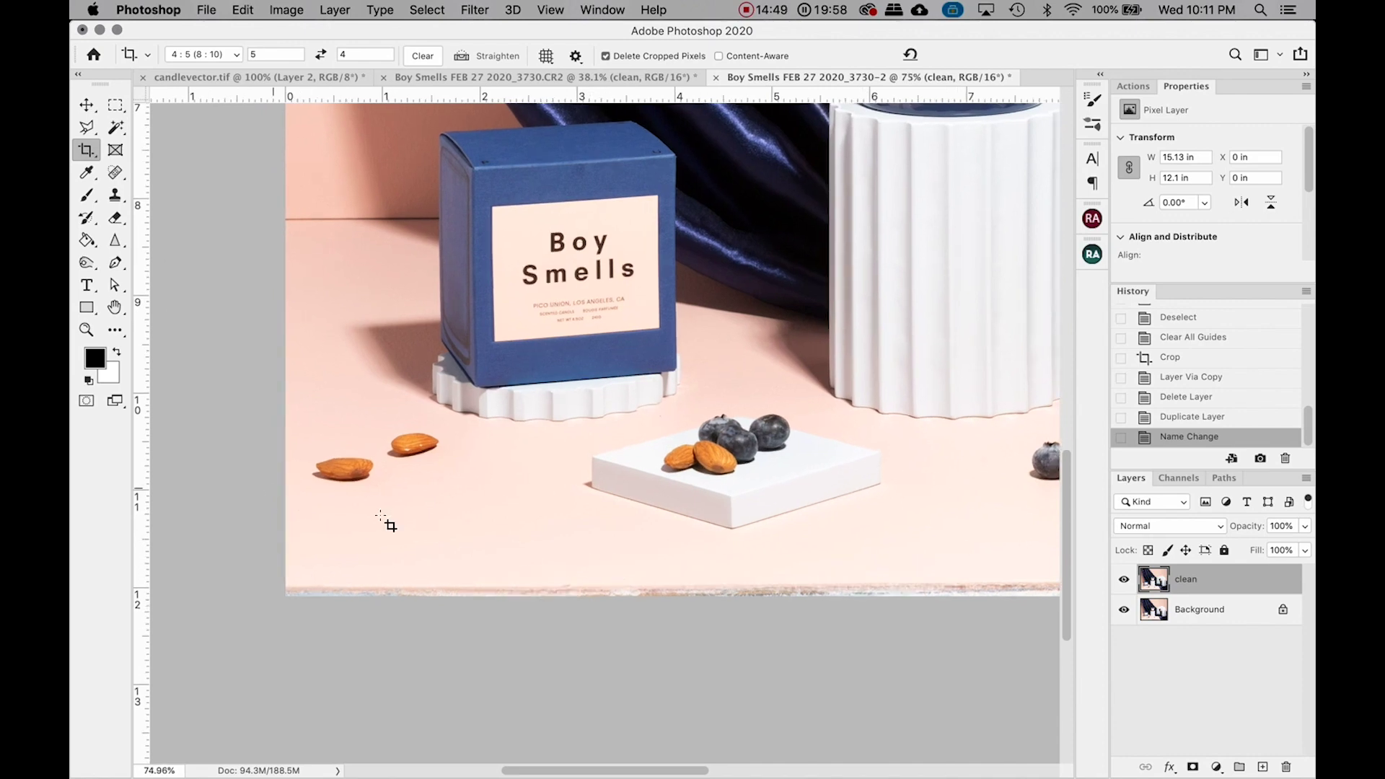
scroll(401, 370, "up", 2)
Try to cover the rough front edge with clean surface using the Patch tool, and revert the history to the Name Change state
left_click(114, 172)
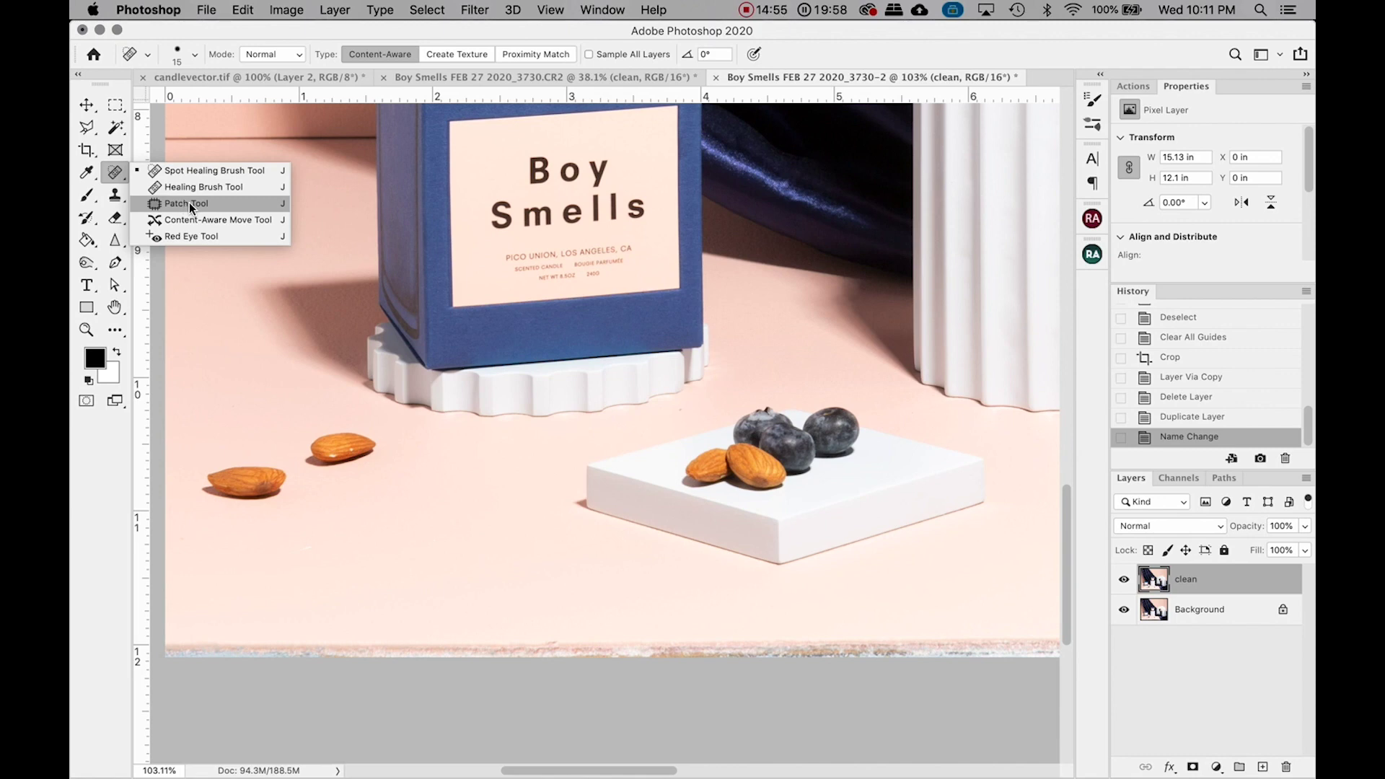
left_click(116, 195)
left_click(117, 177)
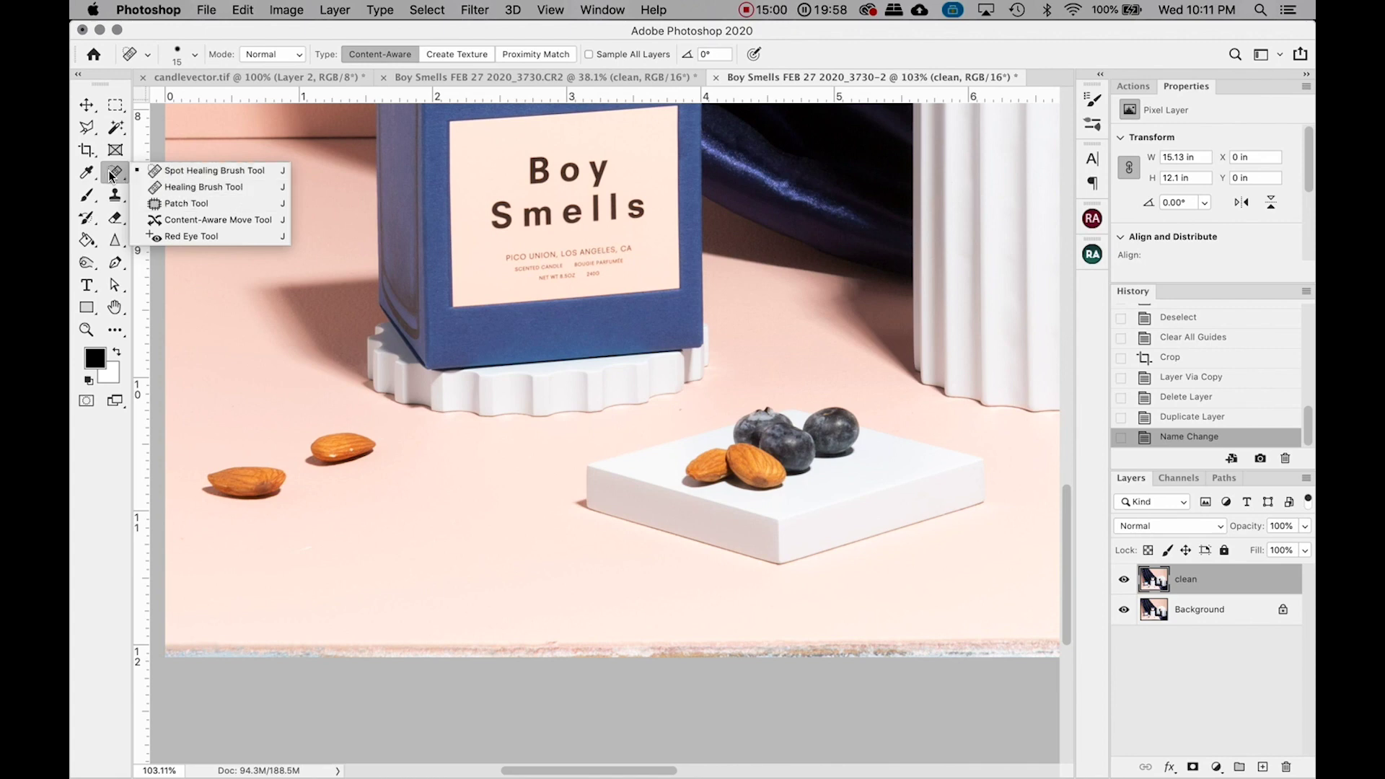
left_click(210, 170)
left_click_drag(116, 177, 182, 202)
mouse_move(192, 635)
left_mouse_down()
mouse_move(156, 678)
mouse_move(603, 728)
mouse_move(776, 730)
mouse_move(787, 646)
mouse_move(783, 630)
mouse_move(764, 647)
mouse_move(769, 613)
left_mouse_up()
left_click(871, 612)
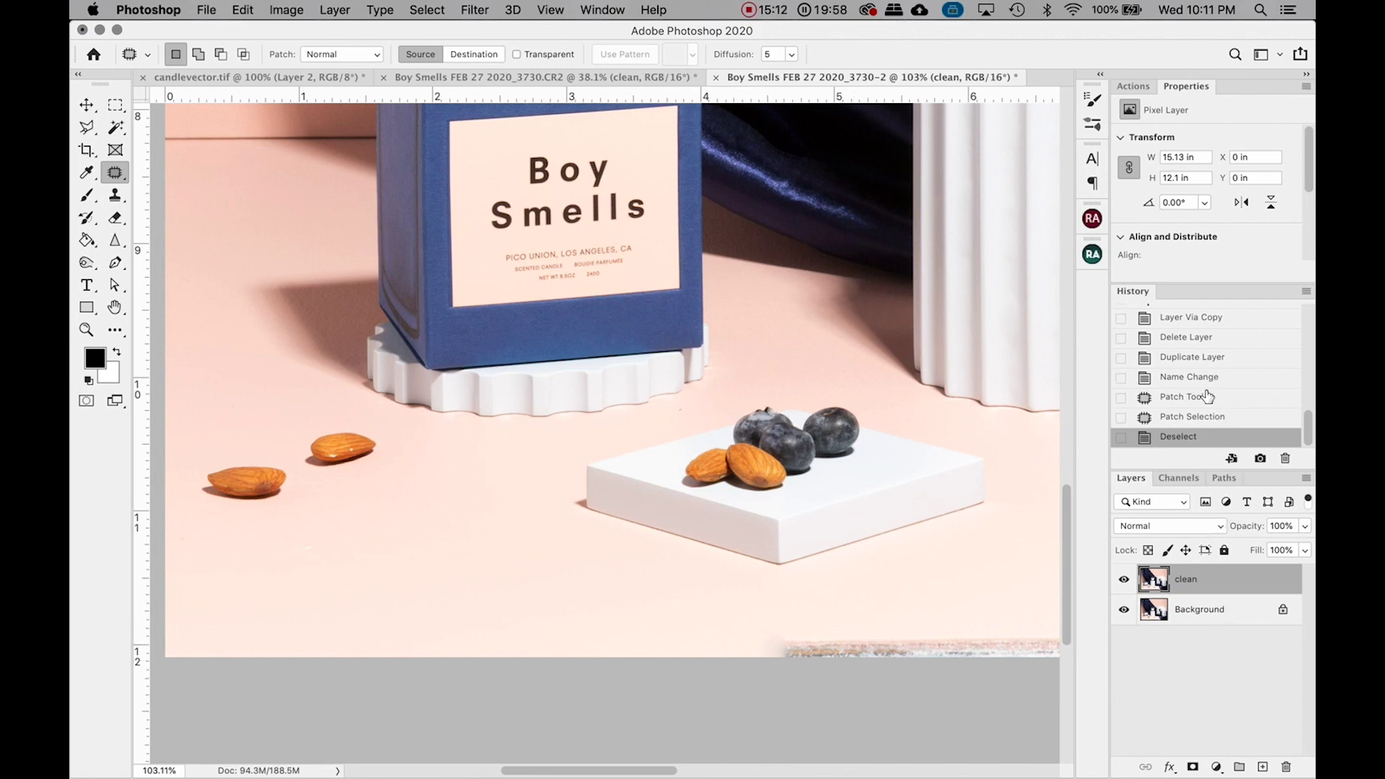
left_click(1217, 399)
left_click(1210, 379)
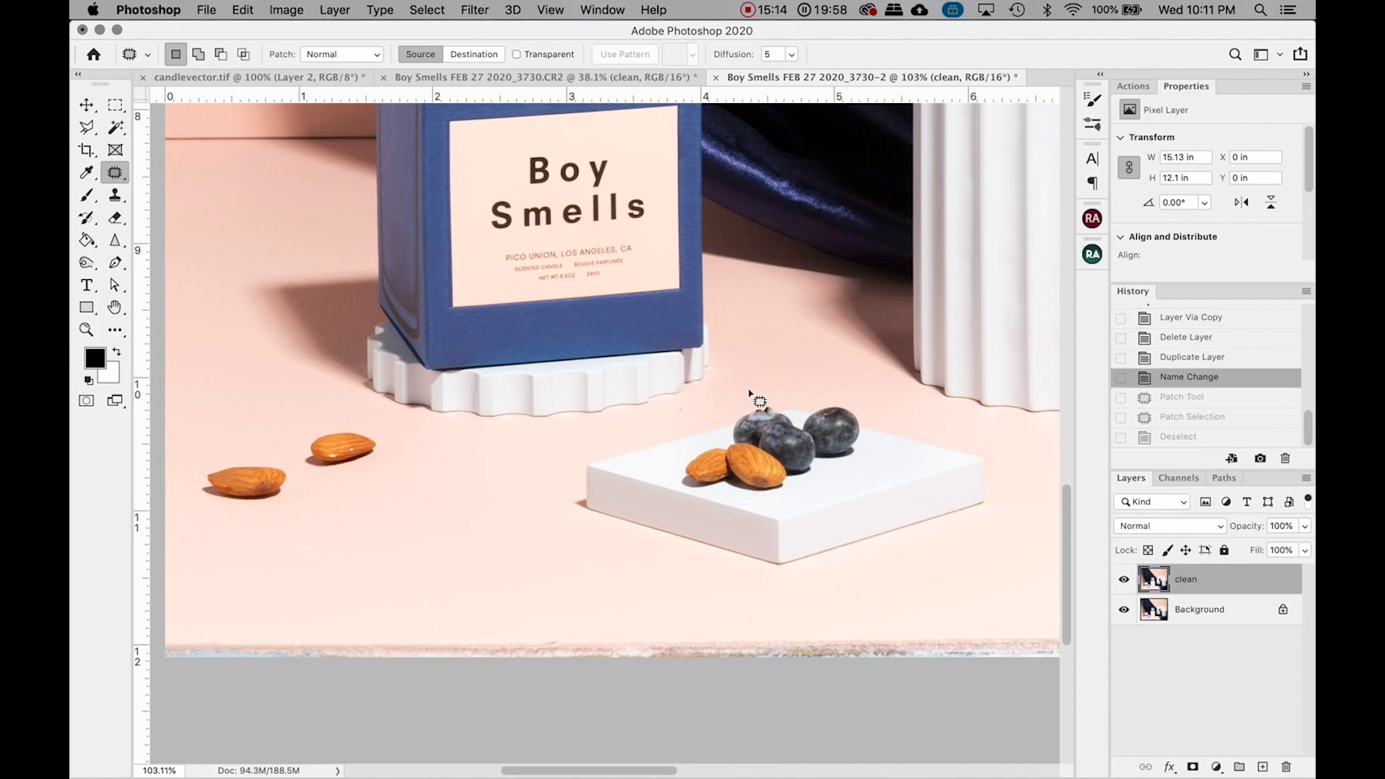
Select the rough strip along the photo's bottom edge with the Polygonal Lasso, about 12 in wide and 0.34 in high
left_click(86, 127)
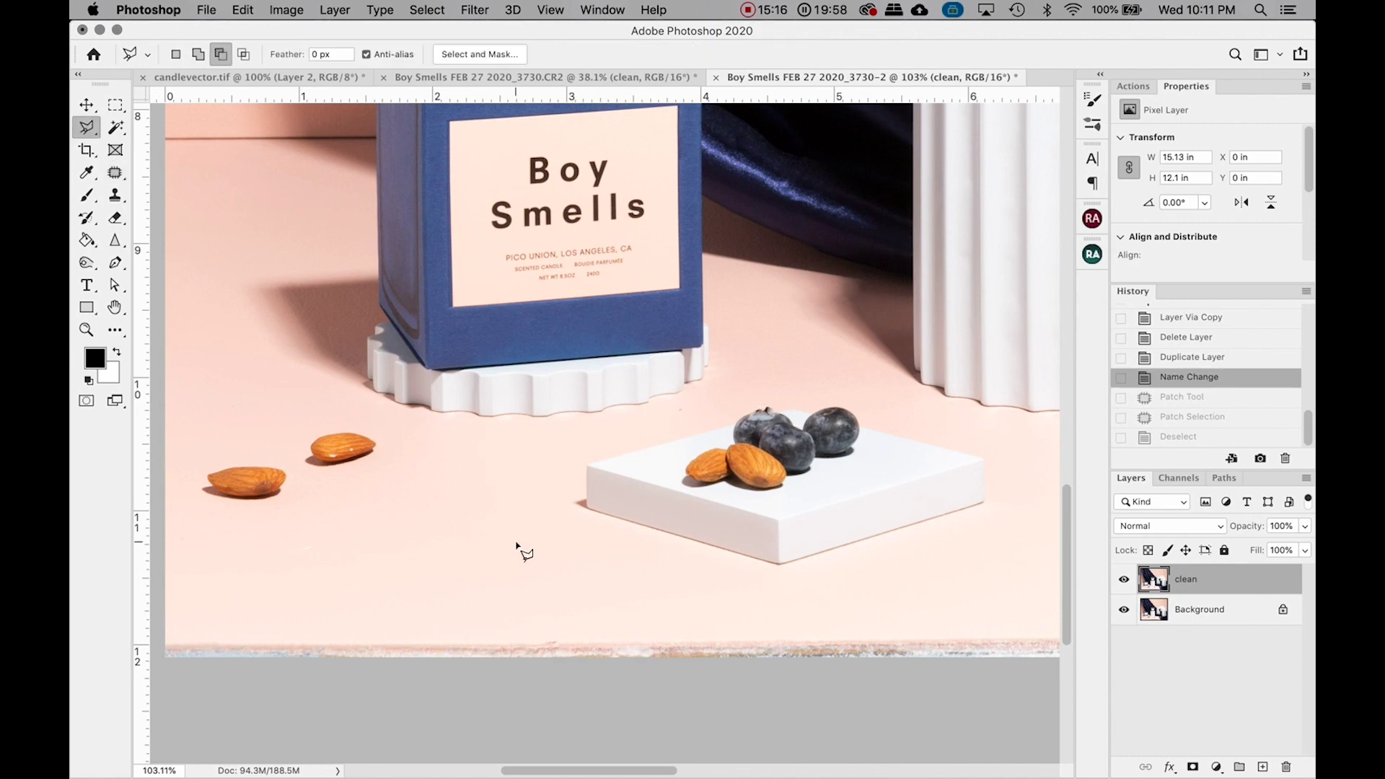
scroll(519, 552, "down", 2)
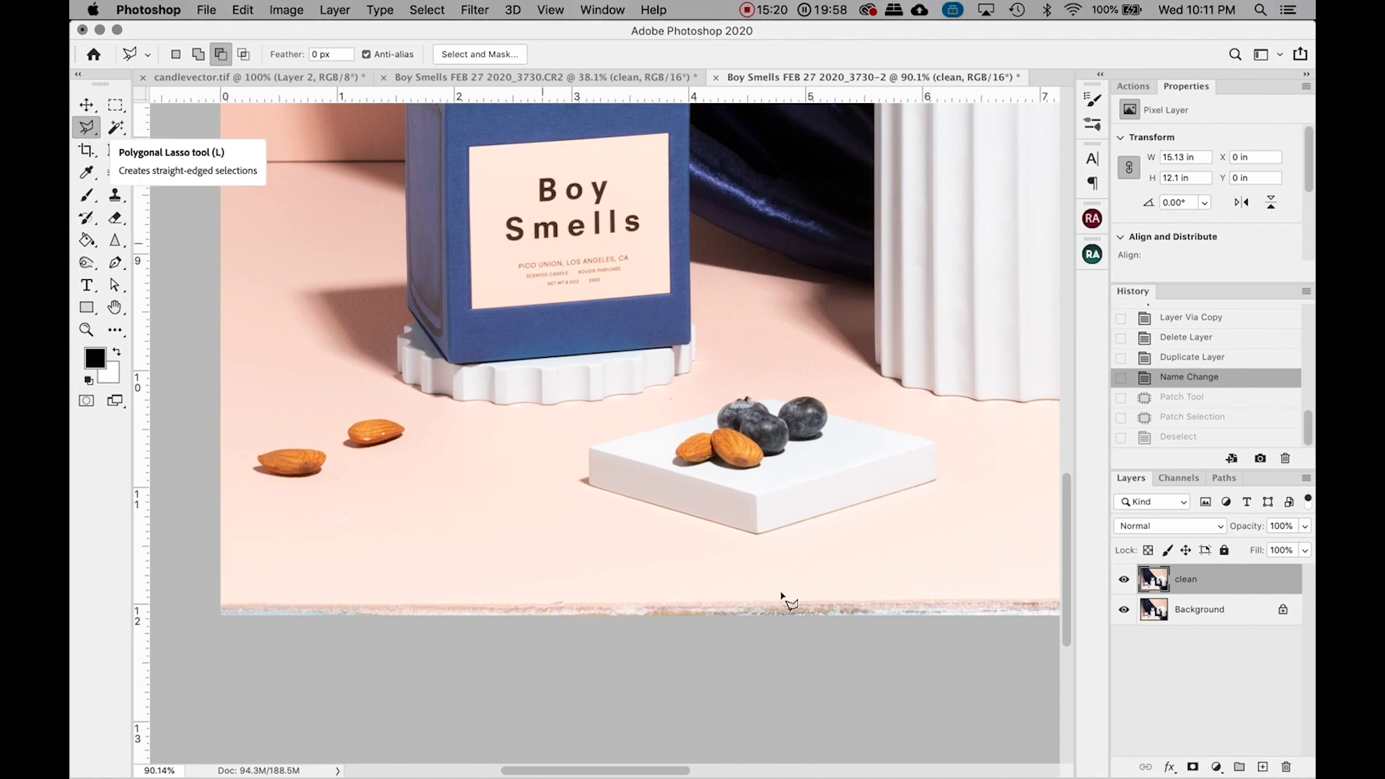
left_click(206, 593)
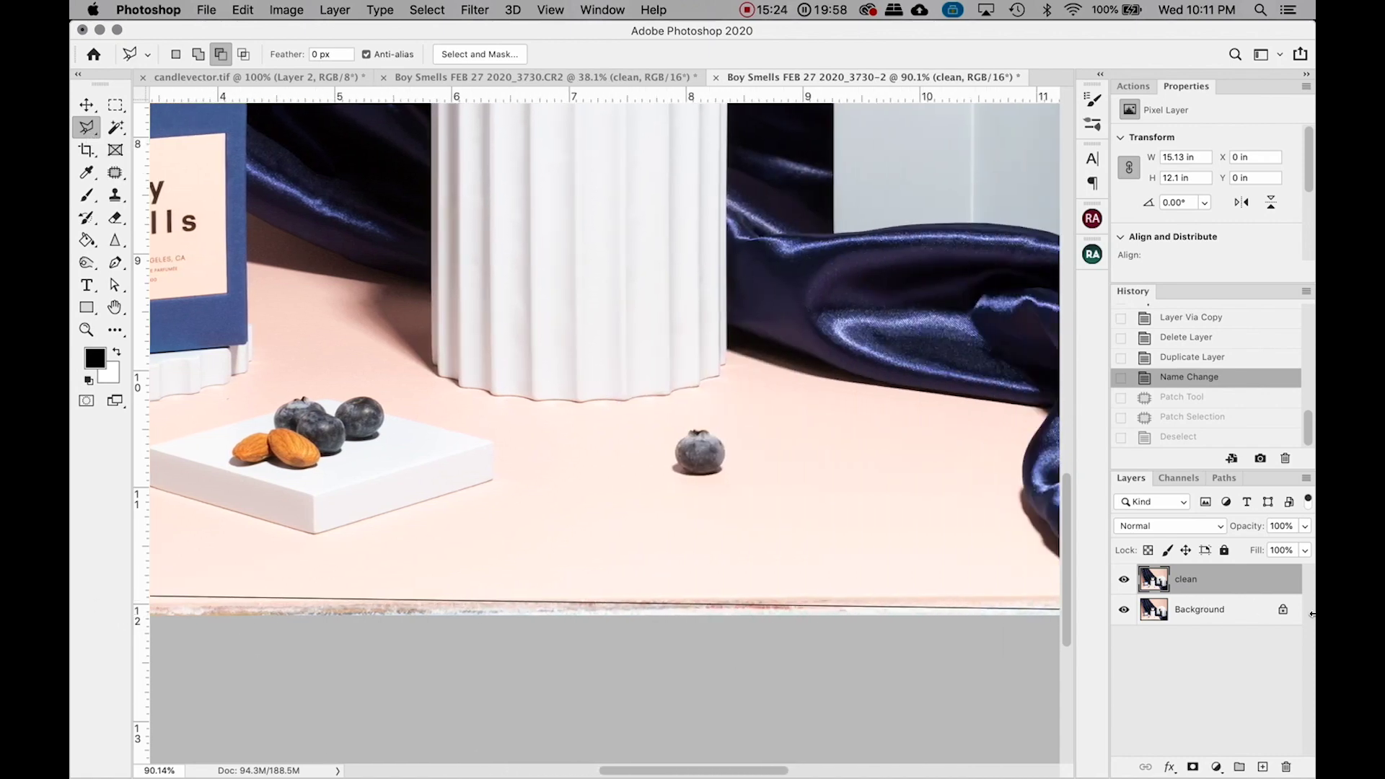
left_click(902, 588)
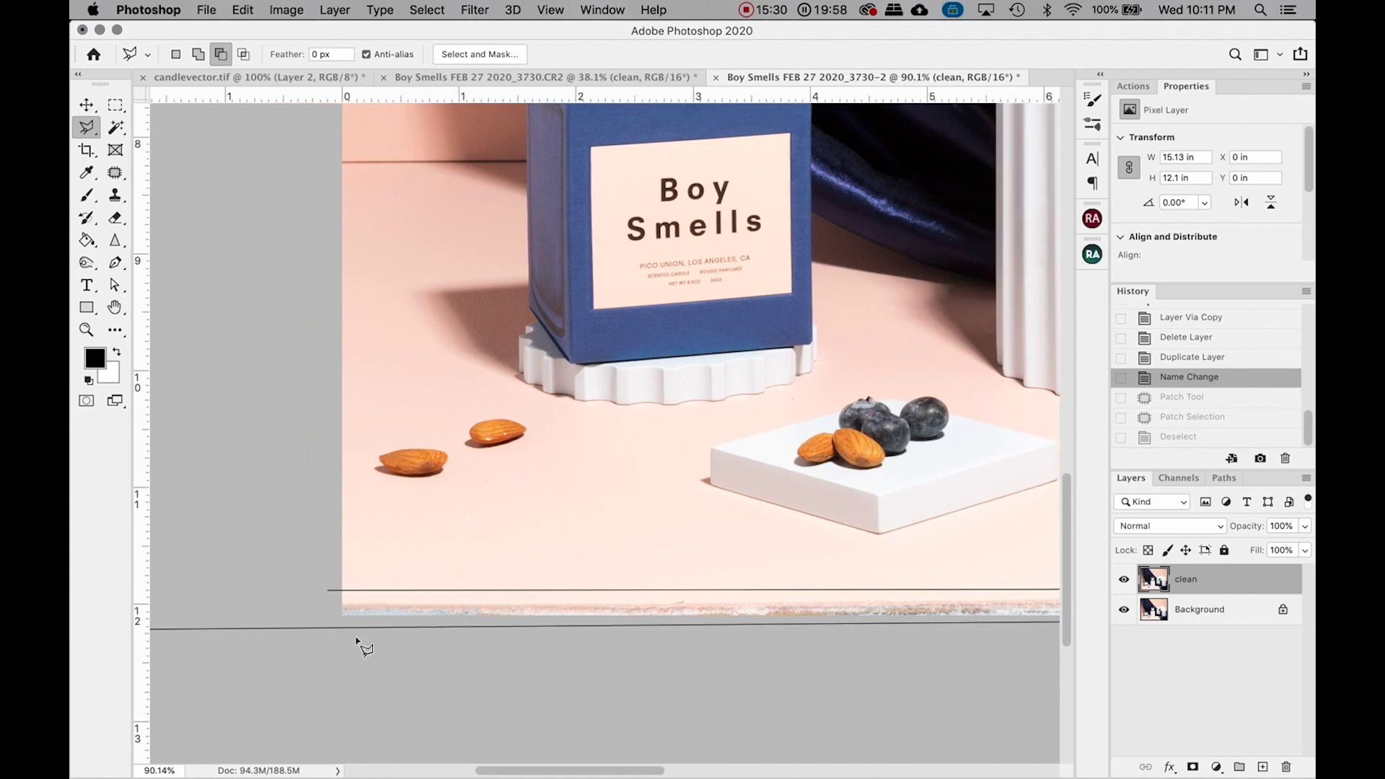
double_click(347, 591)
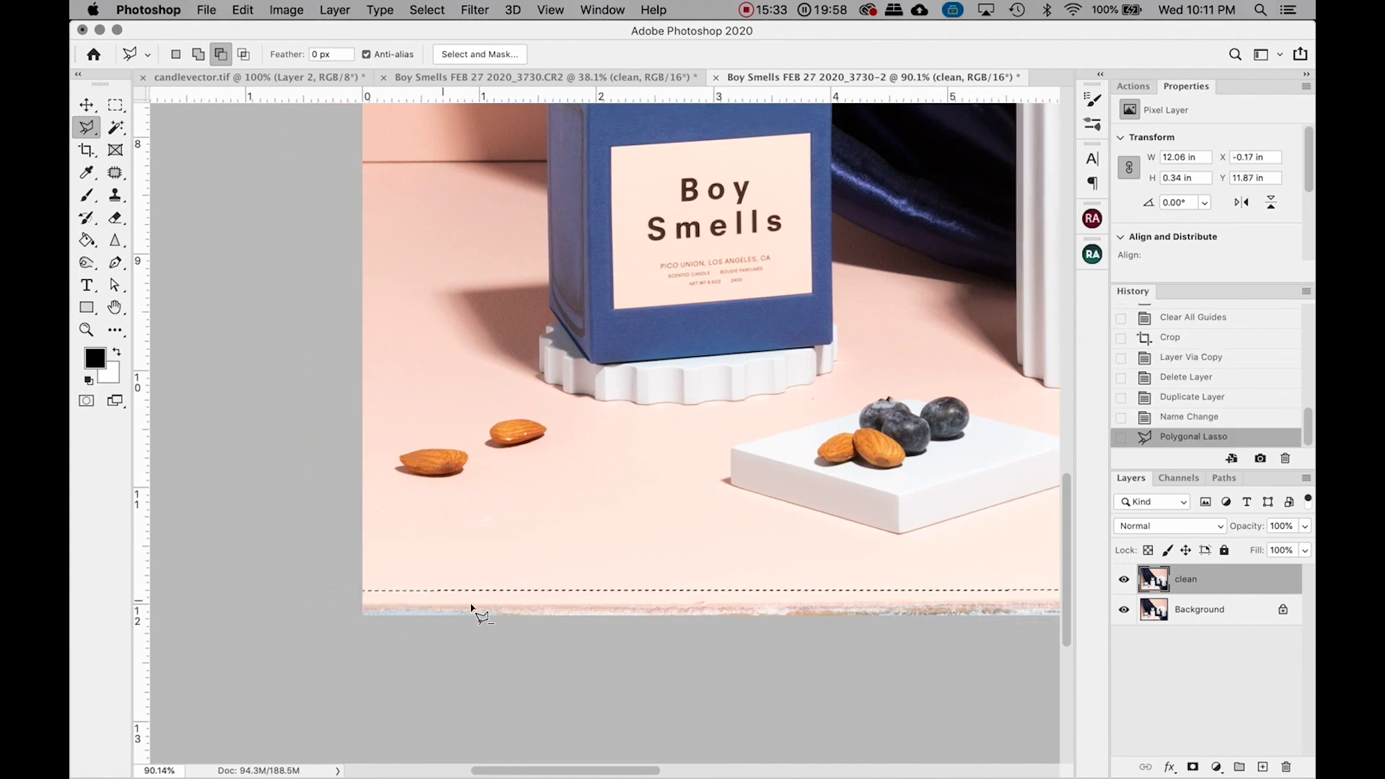
Fill the selected strip along the bottom edge using Content-Aware, Normal mode and 100% opacity, and deselect it
scroll(569, 594, "right", 5)
right_click(570, 591)
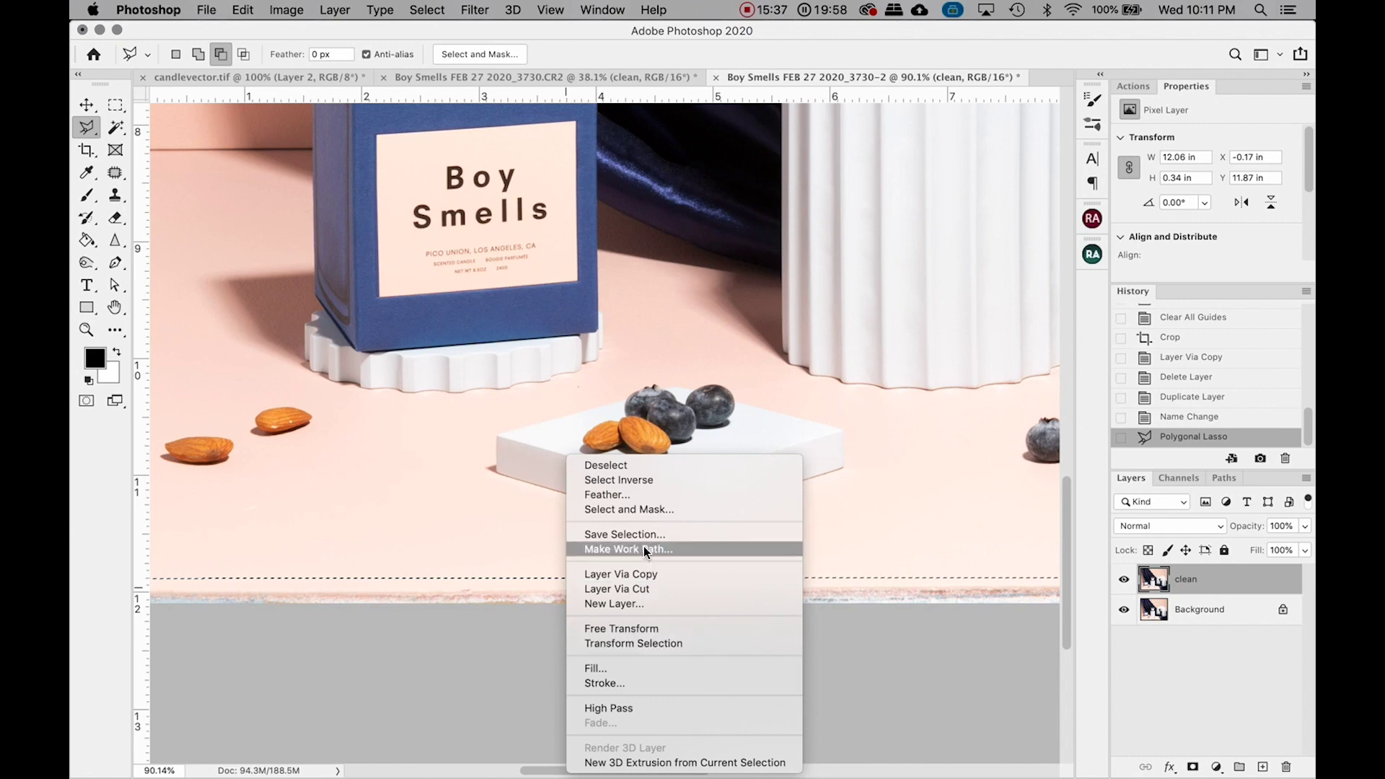
left_click(748, 668)
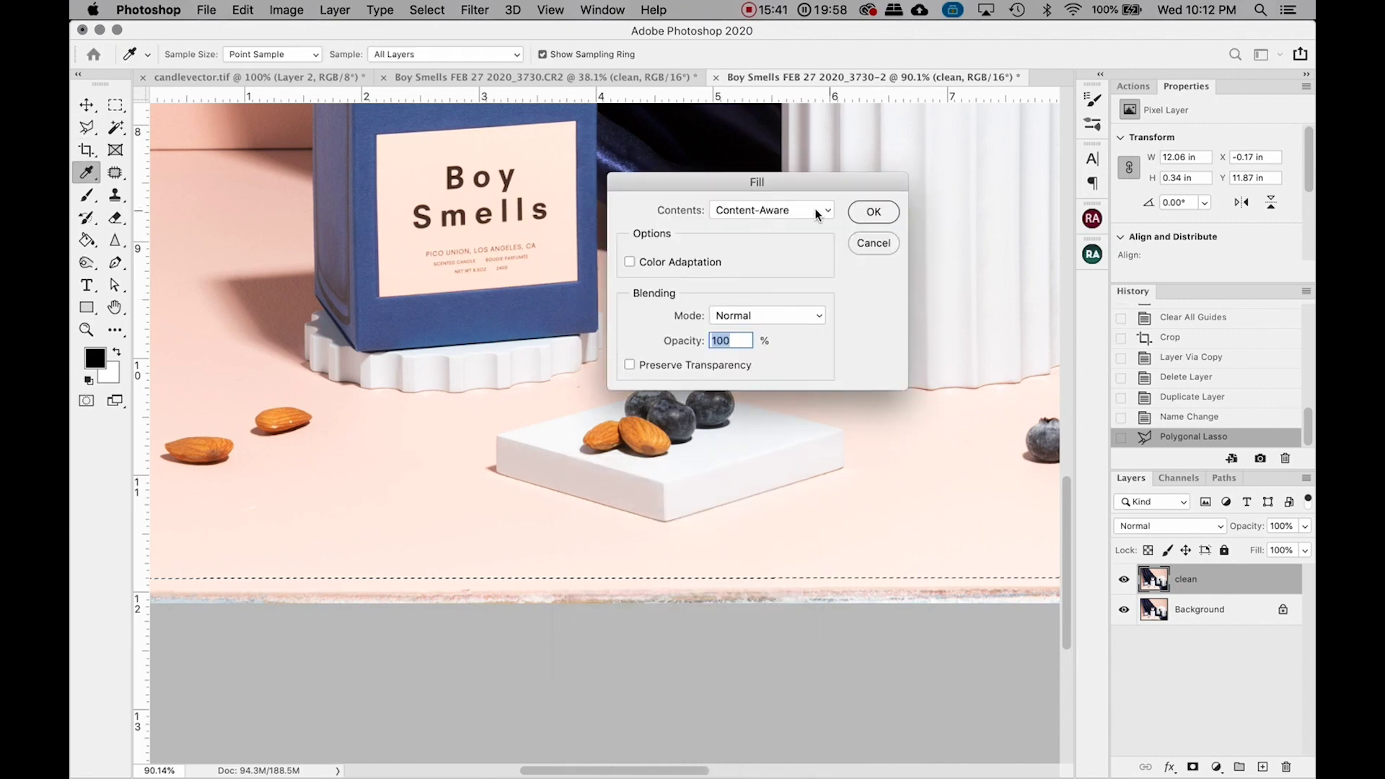
left_click(870, 212)
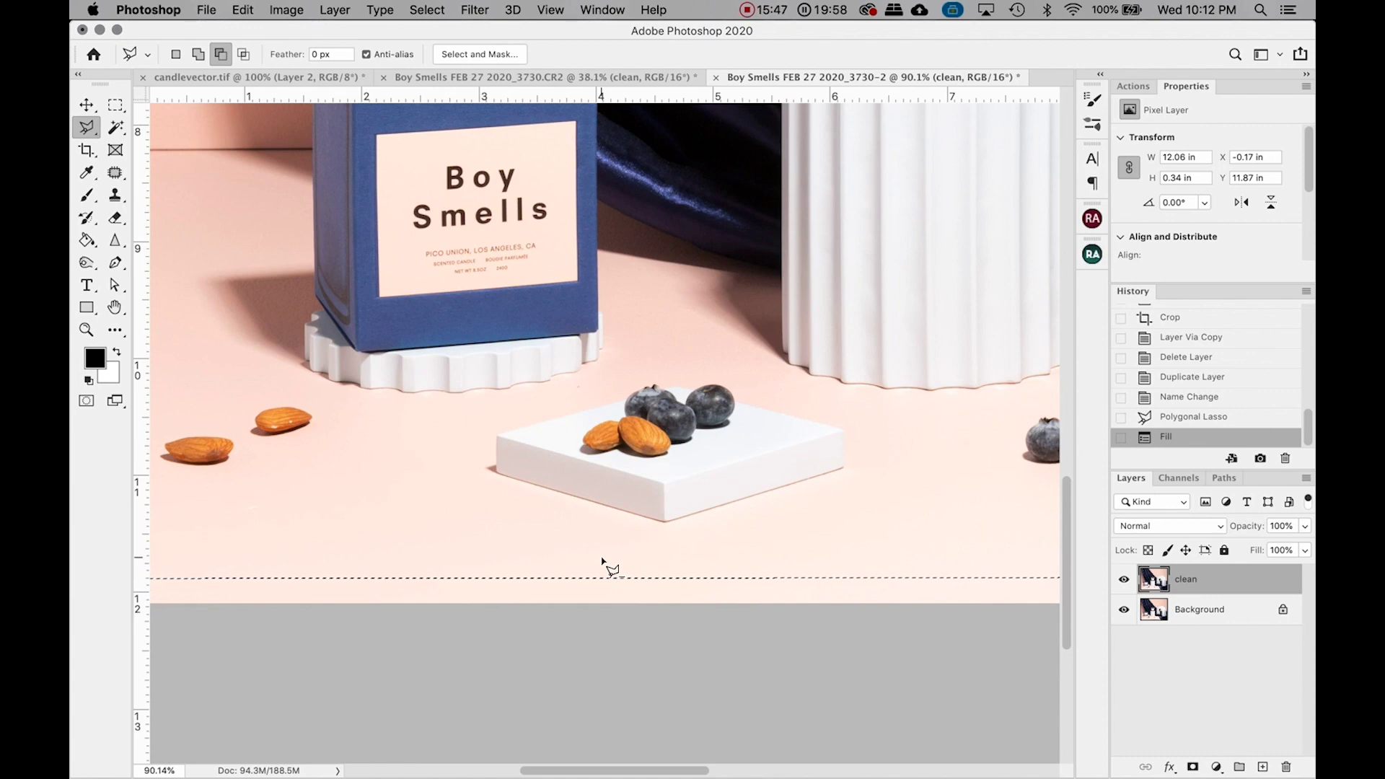
left_click(116, 105)
left_click(642, 466)
scroll(642, 466, "right", 1)
scroll(642, 466, "right", 15)
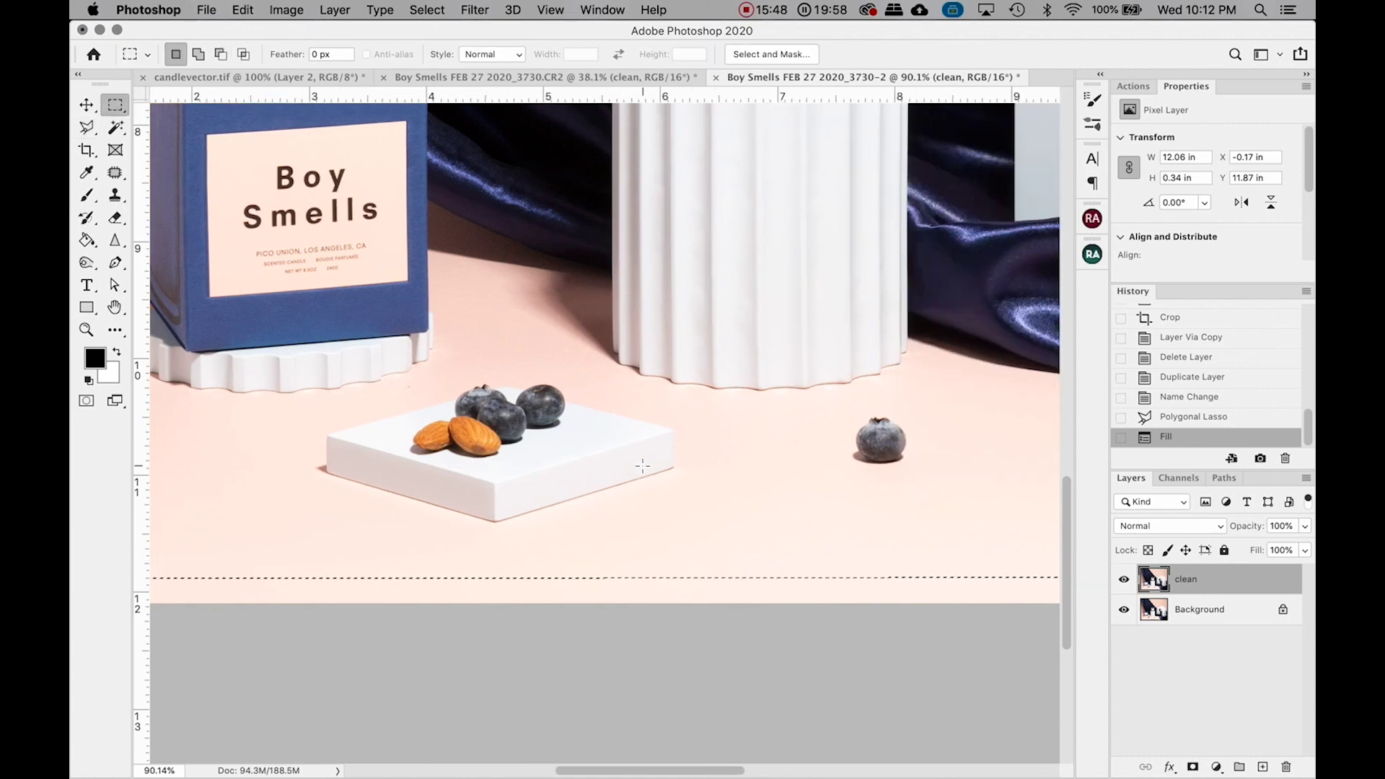
key("ctrl+d")
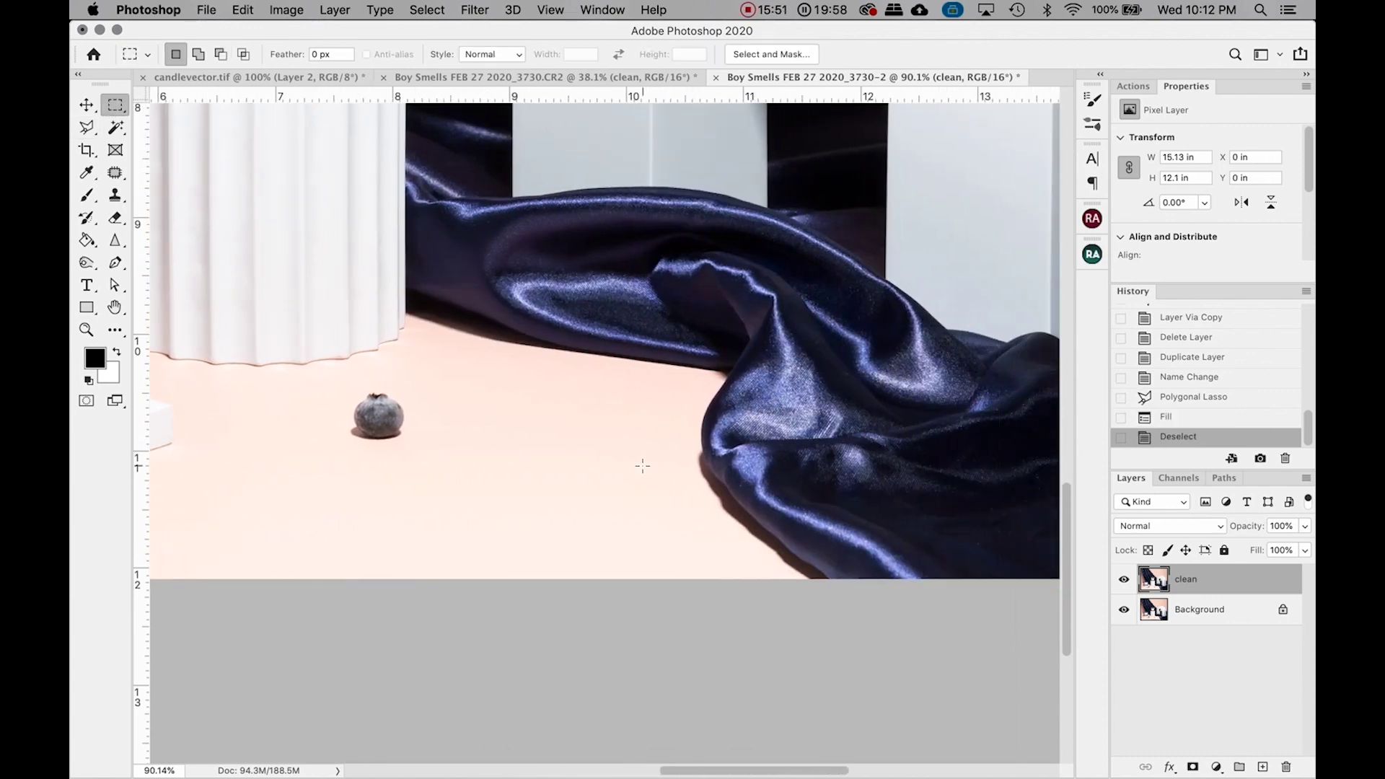
Smooth the uneven shadow edge beside the dark blue fabric near the photo's bottom edge with the Spot Healing Brush
scroll(642, 466, "up", 5)
scroll(642, 466, "up", 3)
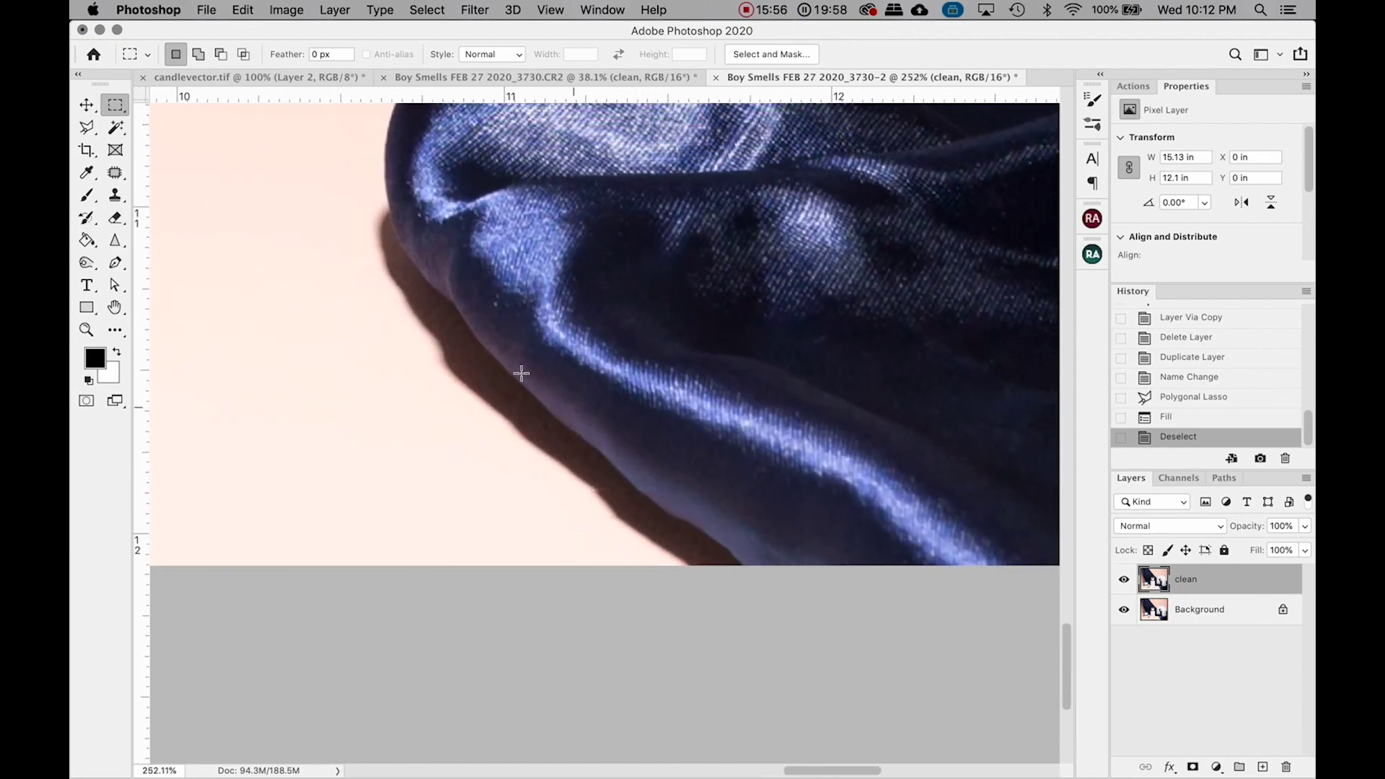
left_click(115, 172)
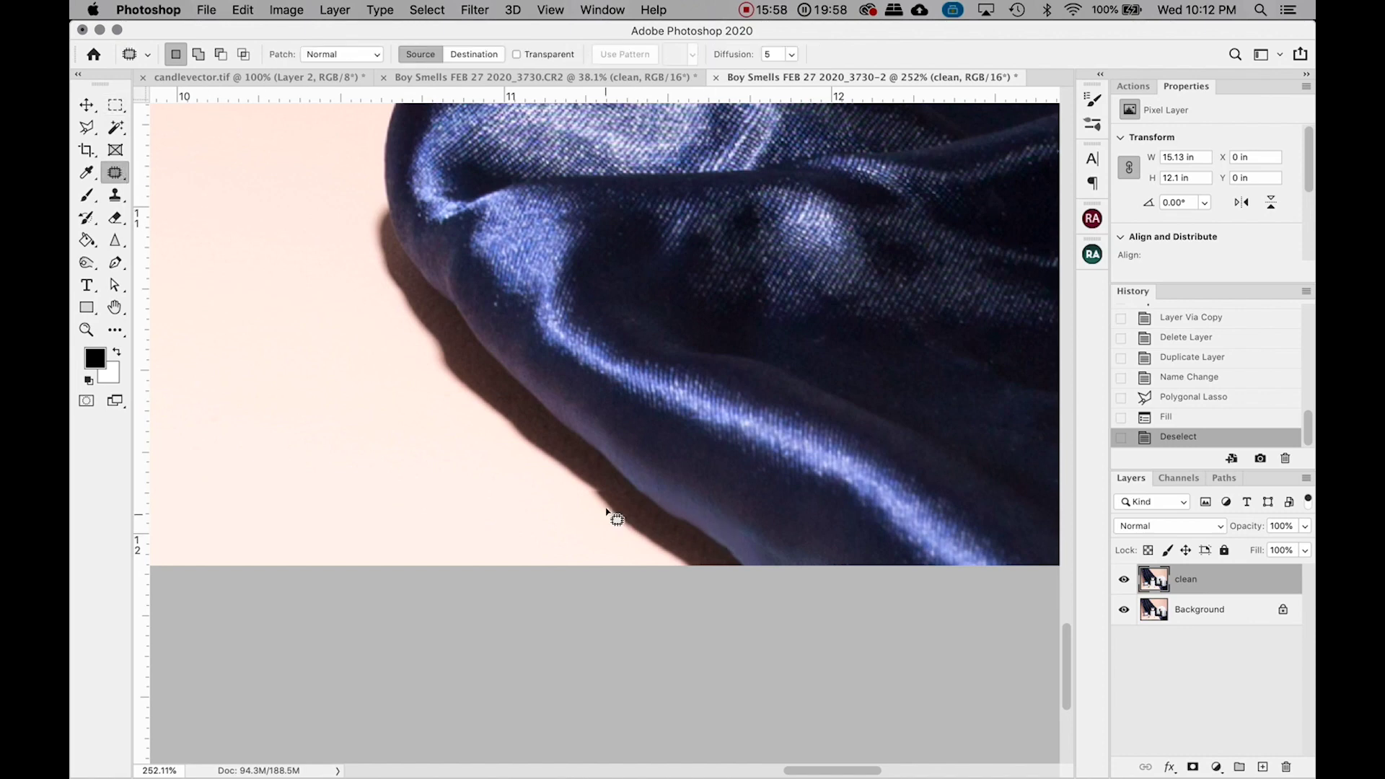
right_click(109, 175)
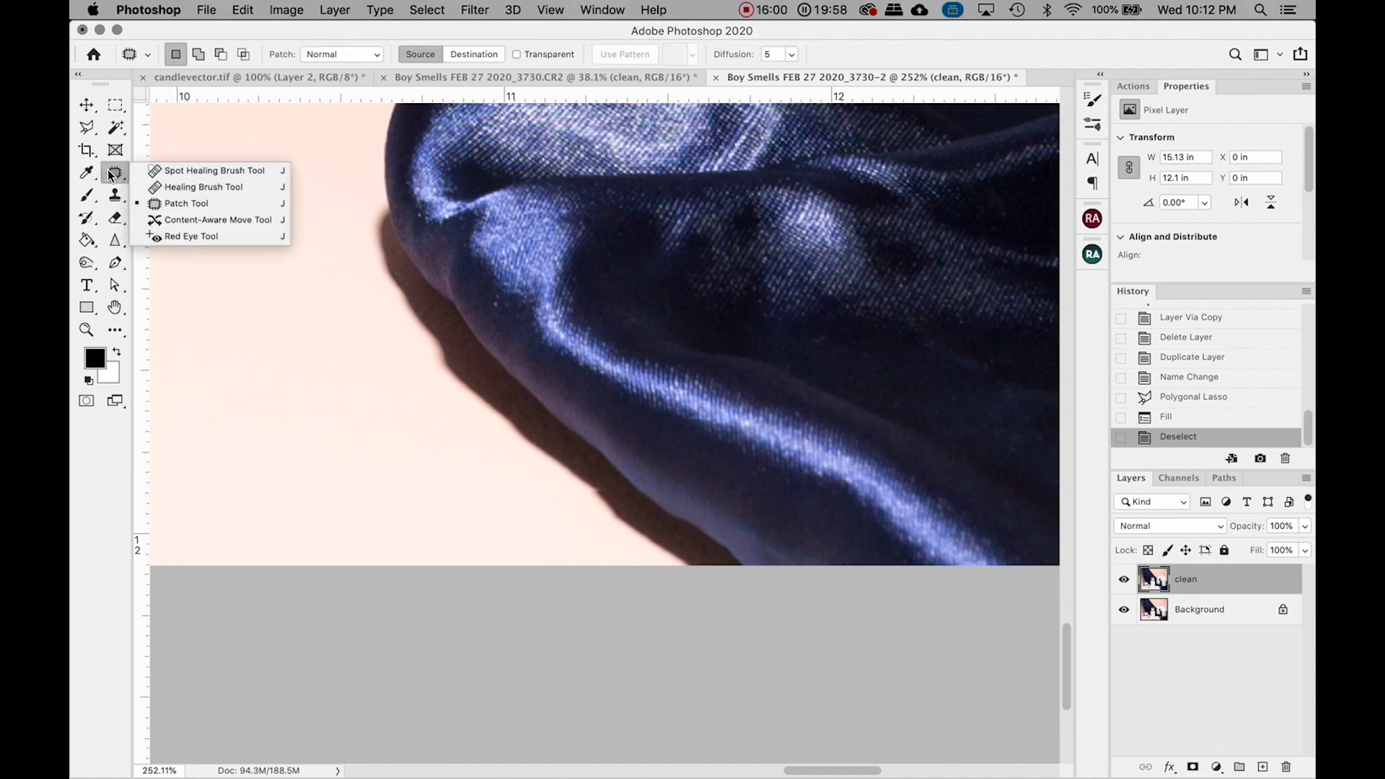
left_click(180, 173)
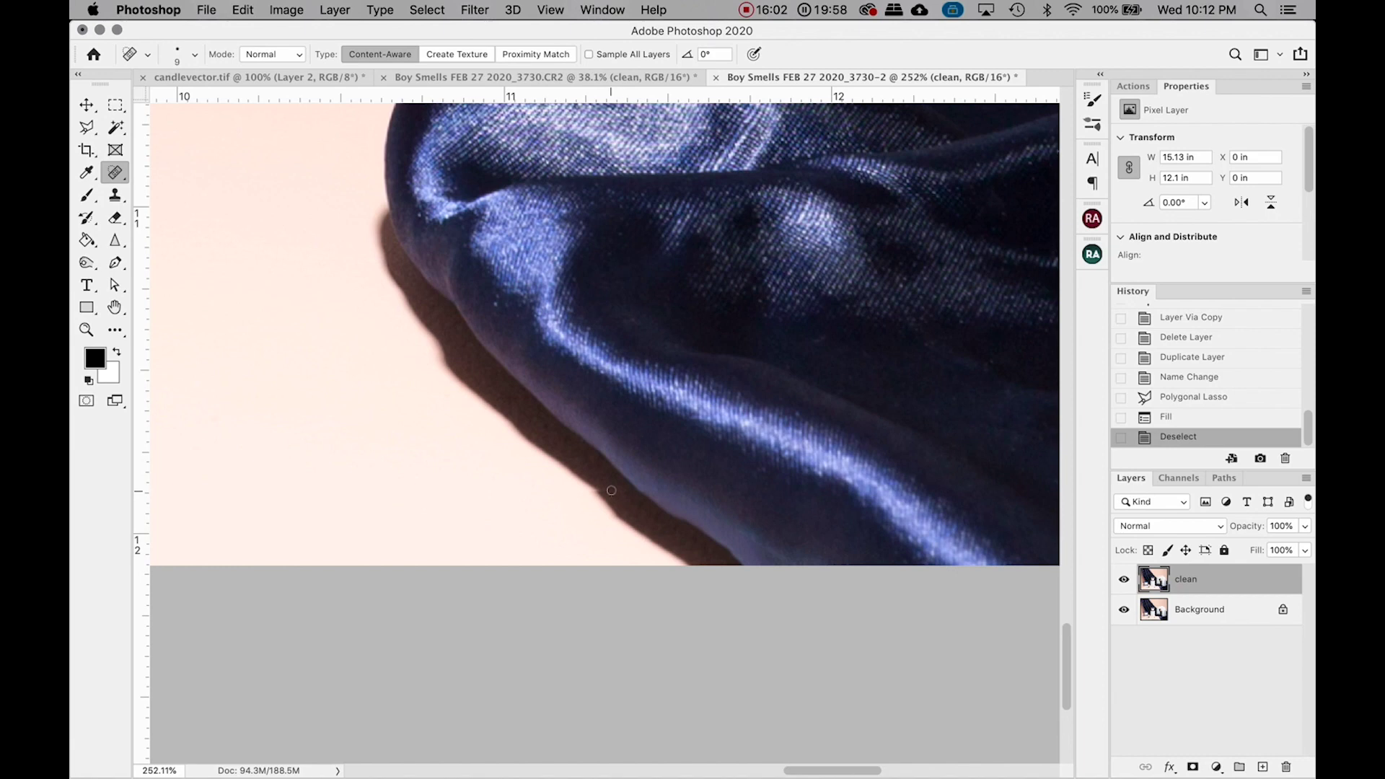
left_click_drag(587, 491, 615, 490)
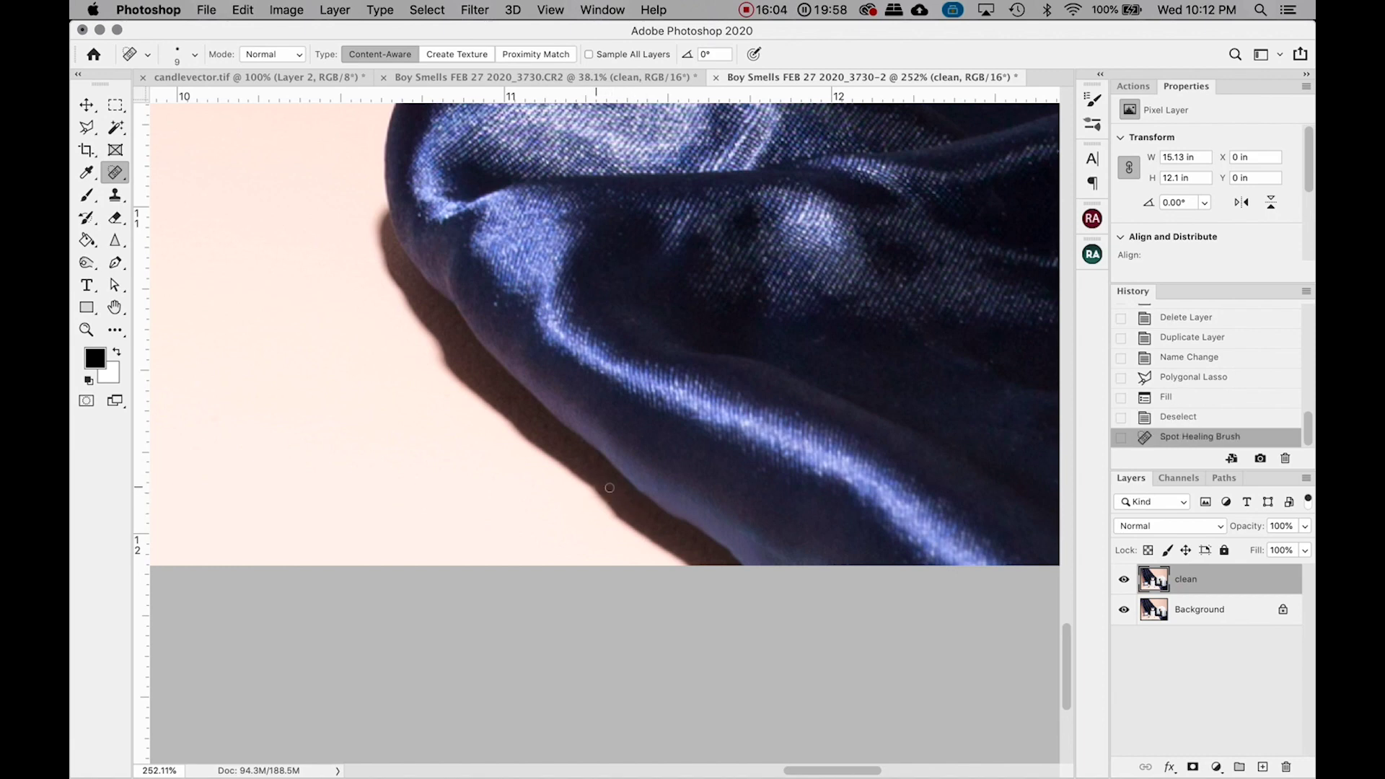
left_click(652, 490)
Patch the flawed spots on the fabric and its shadow along the photo's bottom edge with neighbouring clean areas
right_click(114, 172)
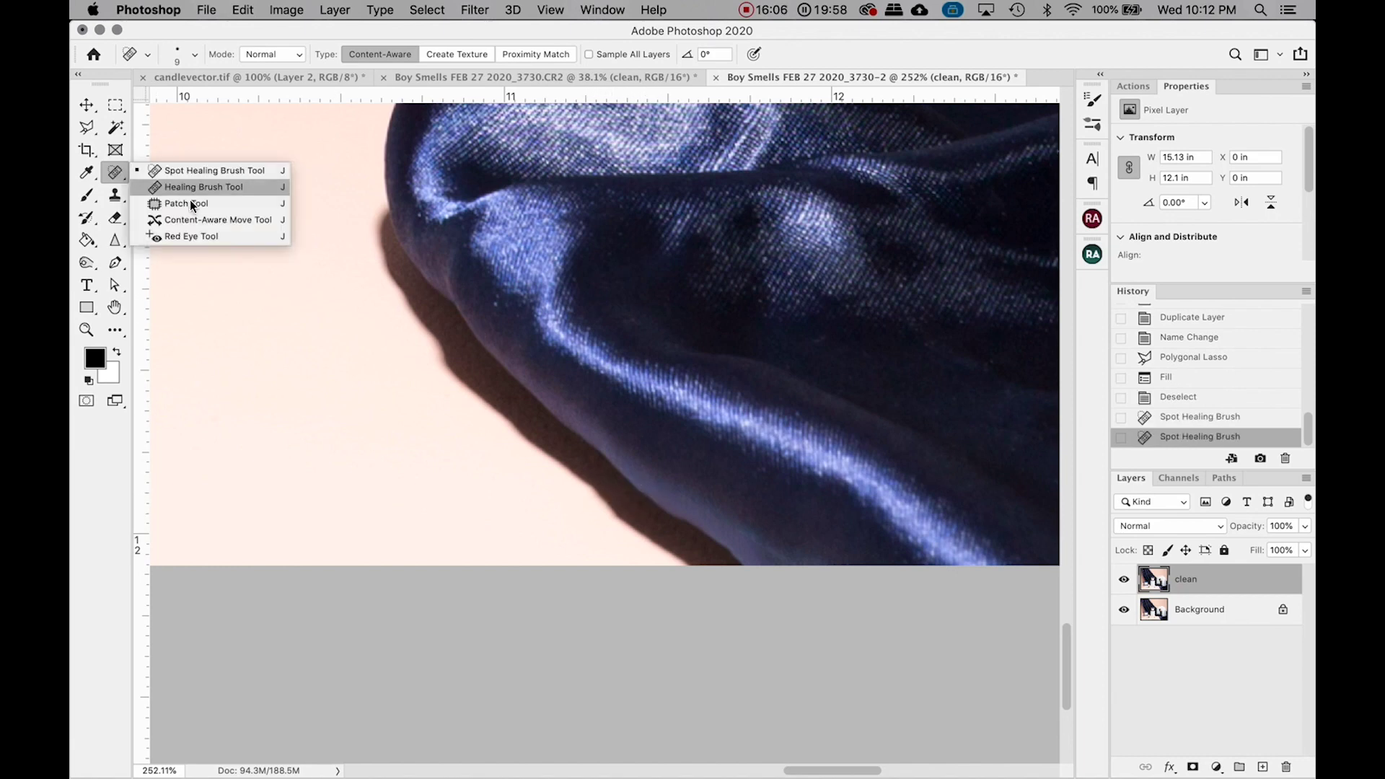
left_click(181, 206)
mouse_move(684, 486)
left_mouse_down()
mouse_move(651, 495)
mouse_move(710, 520)
mouse_move(709, 500)
mouse_move(681, 489)
mouse_move(710, 511)
mouse_move(705, 524)
mouse_move(780, 554)
left_mouse_up()
left_click(694, 486)
left_click_drag(757, 547, 690, 503)
left_click(801, 541)
left_click_drag(785, 556, 754, 534)
left_click(829, 556)
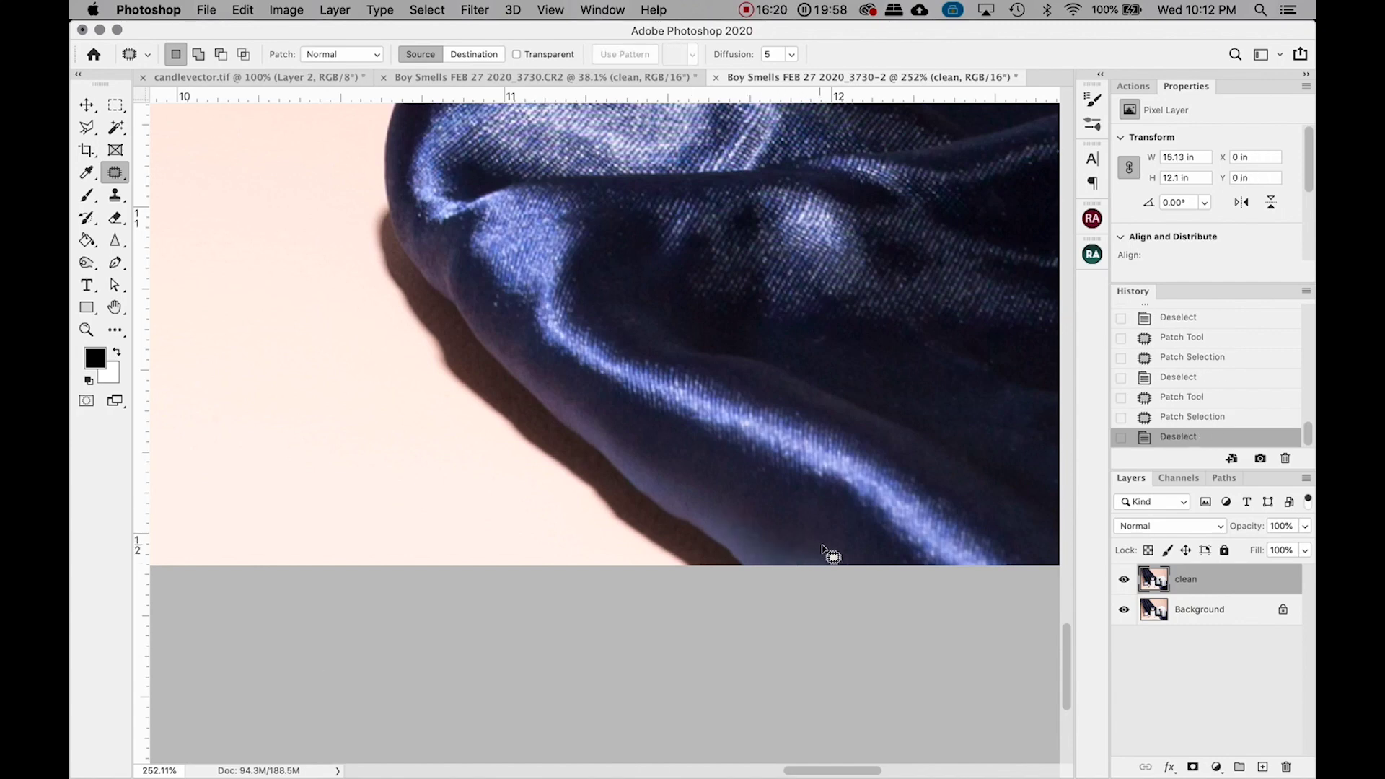
Examine the tabletop from the draped fabric across to the almonds for remaining flaws
scroll(692, 470, "left", 5)
scroll(692, 470, "up", 2)
scroll(692, 470, "down", 5)
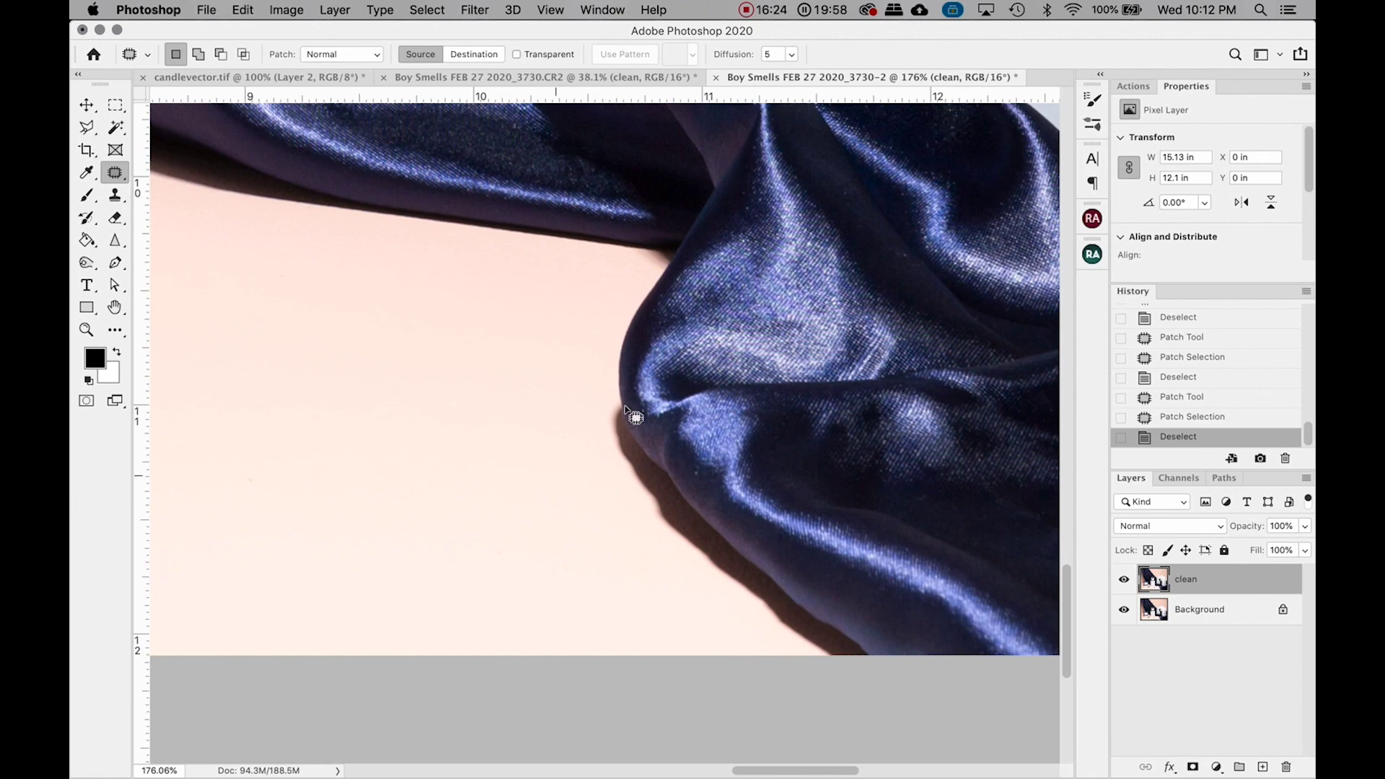
scroll(784, 531, "left", 4)
scroll(785, 532, "down", 1)
scroll(783, 529, "left", 10)
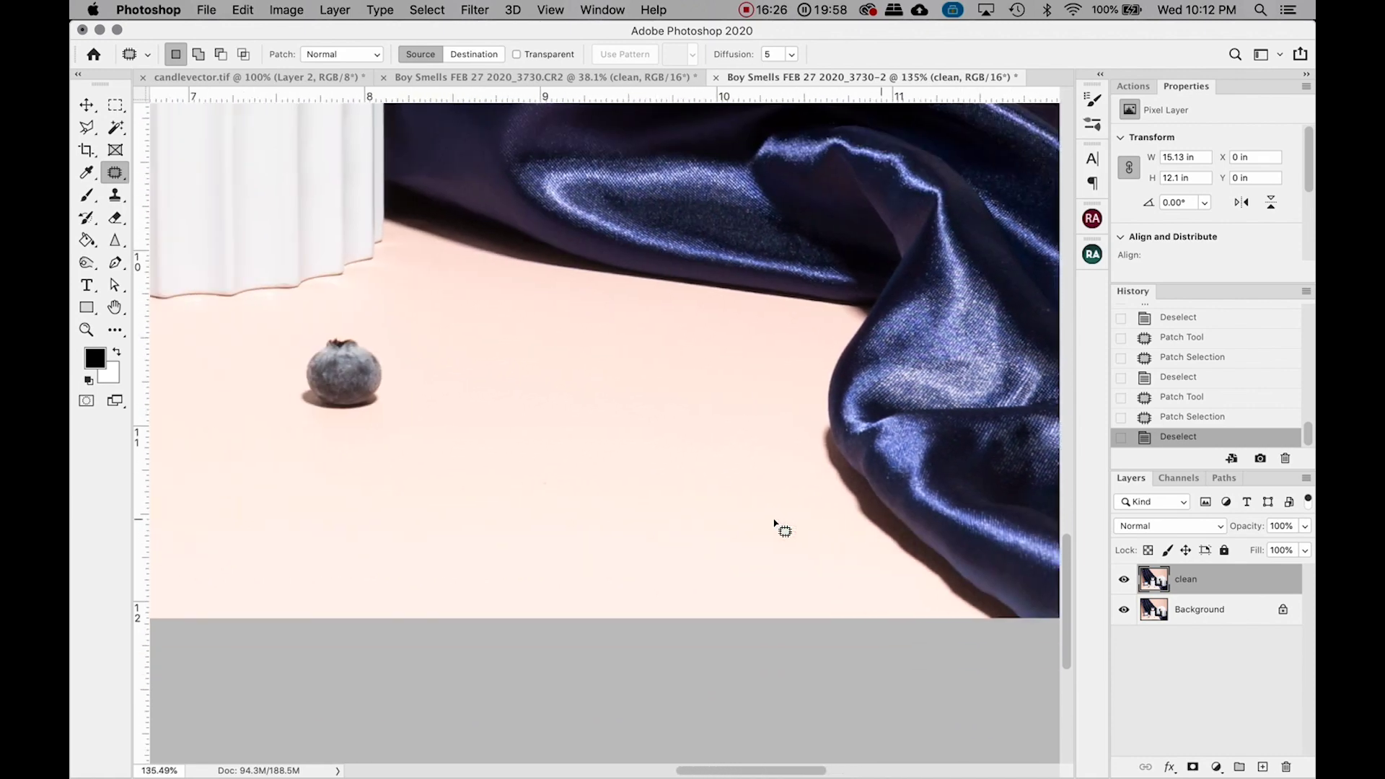
scroll(782, 529, "up", 4)
scroll(783, 529, "down", 2)
scroll(783, 528, "left", 10)
scroll(783, 528, "down", 2)
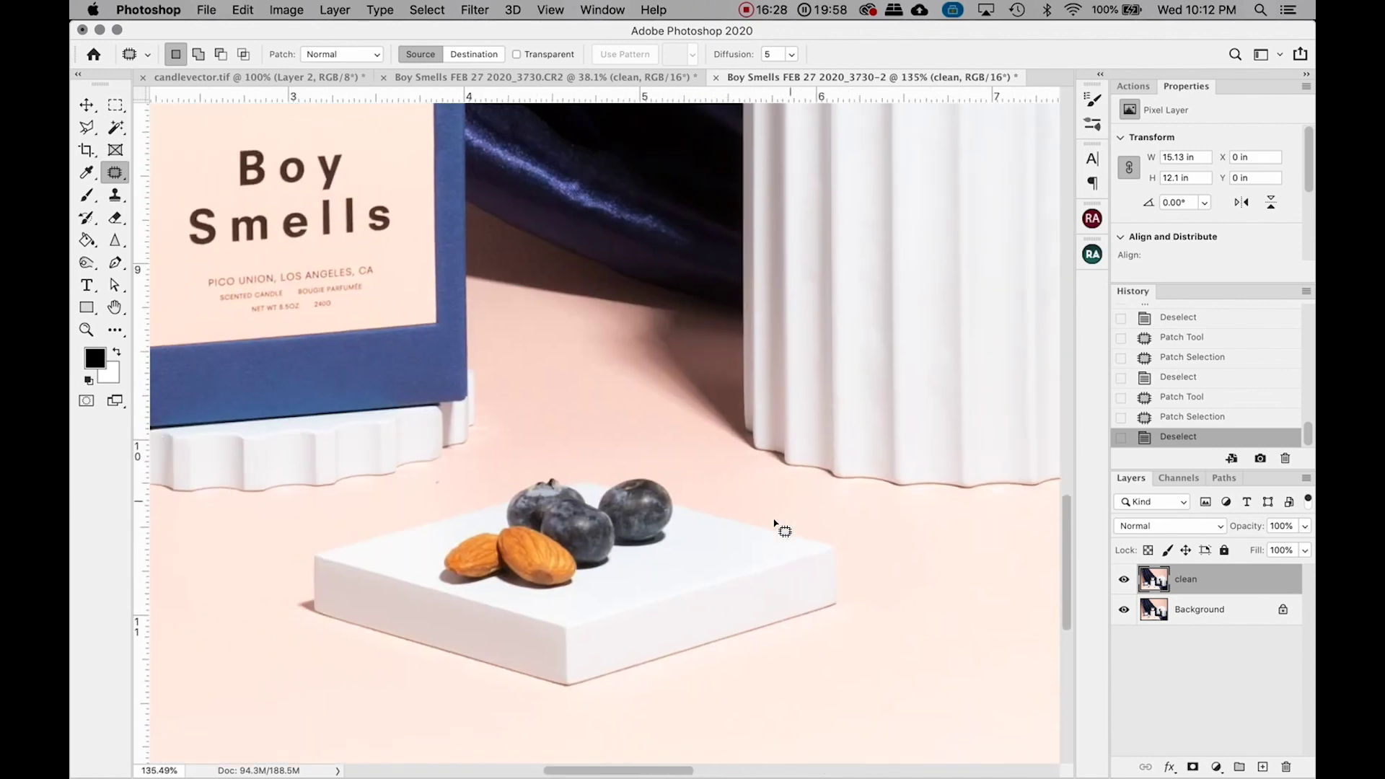
scroll(785, 532, "right", 3)
scroll(785, 532, "down", 3)
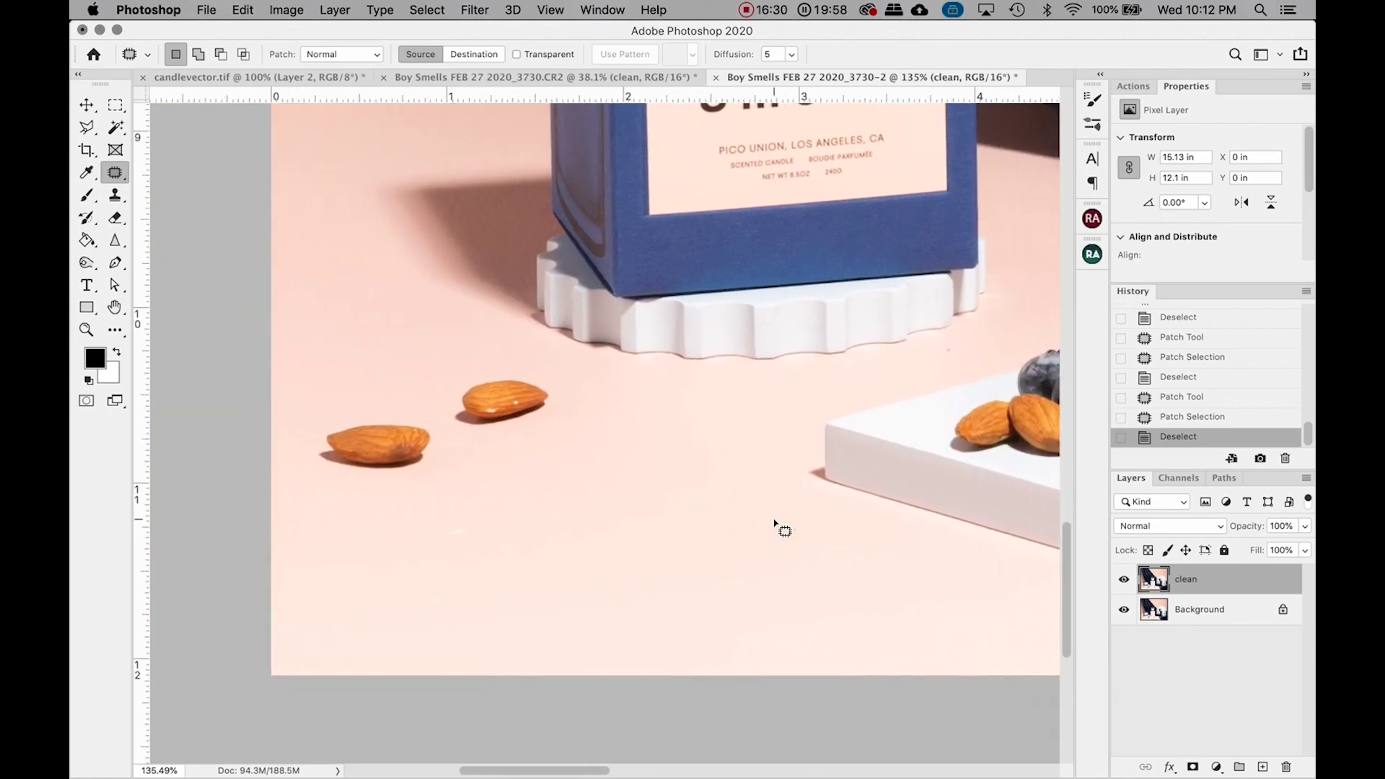
Examine the blue Boy Smells box and the fabric behind it for areas that need retouching
scroll(784, 531, "up", 4)
scroll(785, 532, "up", 4)
scroll(784, 531, "right", 2)
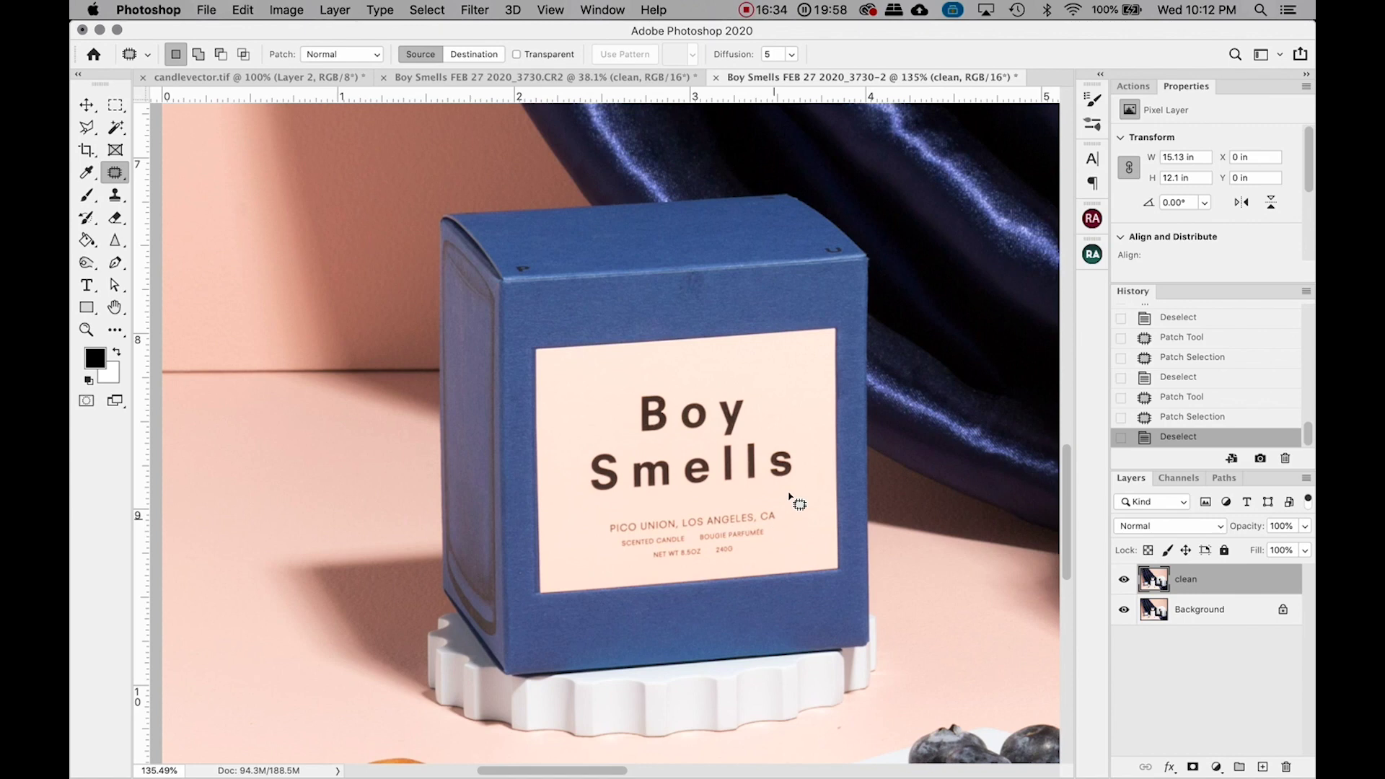
scroll(650, 532, "up", 1)
scroll(650, 531, "right", 2)
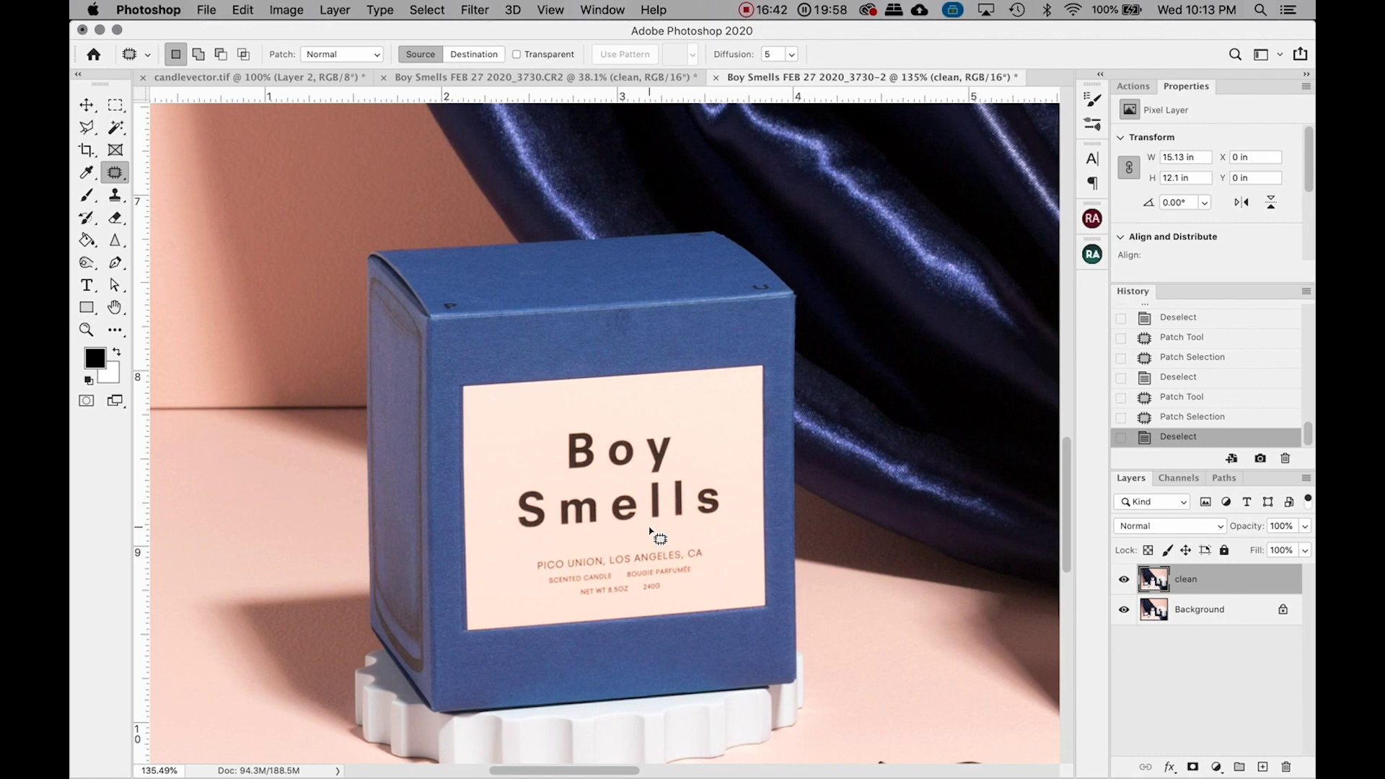
scroll(650, 532, "up", 2)
scroll(650, 532, "right", 1)
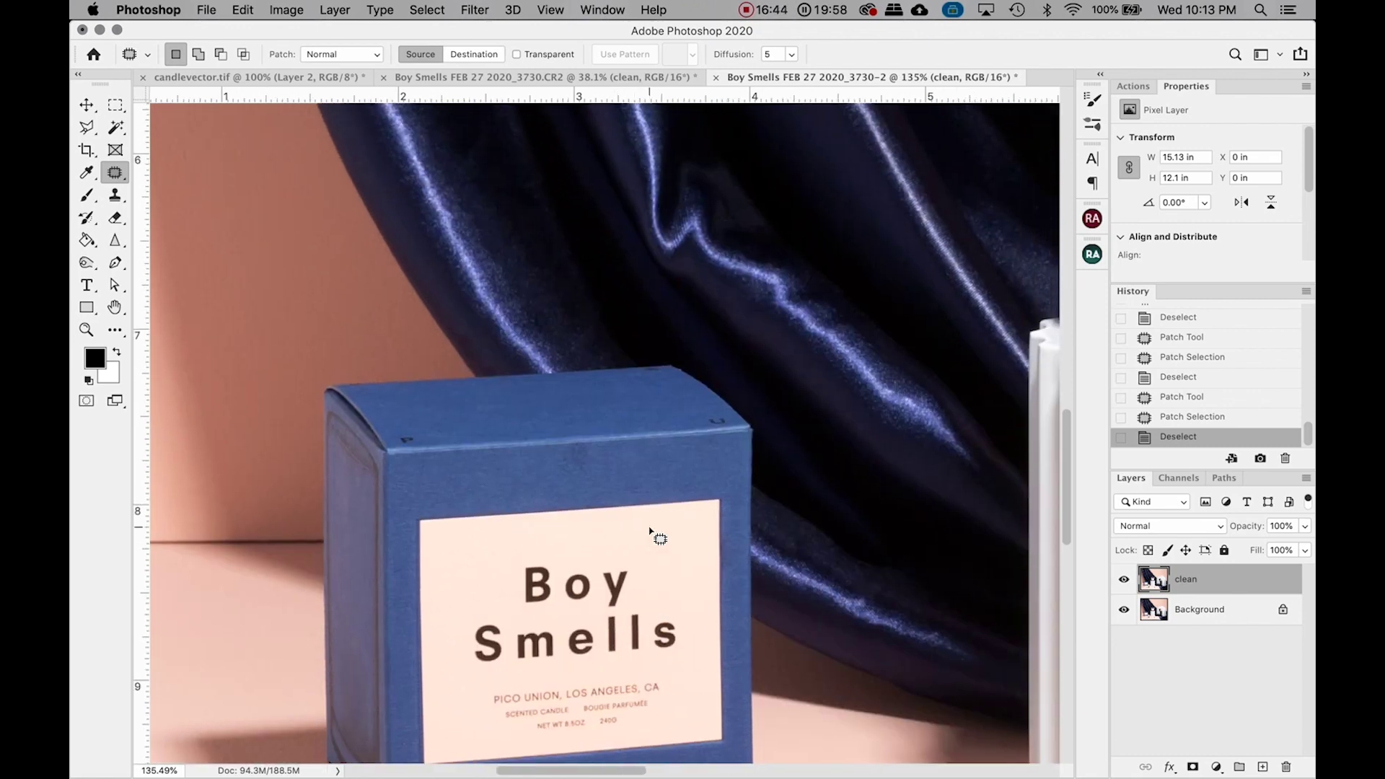
Spot-heal the bump on the rounded edge of the blue box's lid, just beside its rear corner
scroll(650, 532, "up", 5)
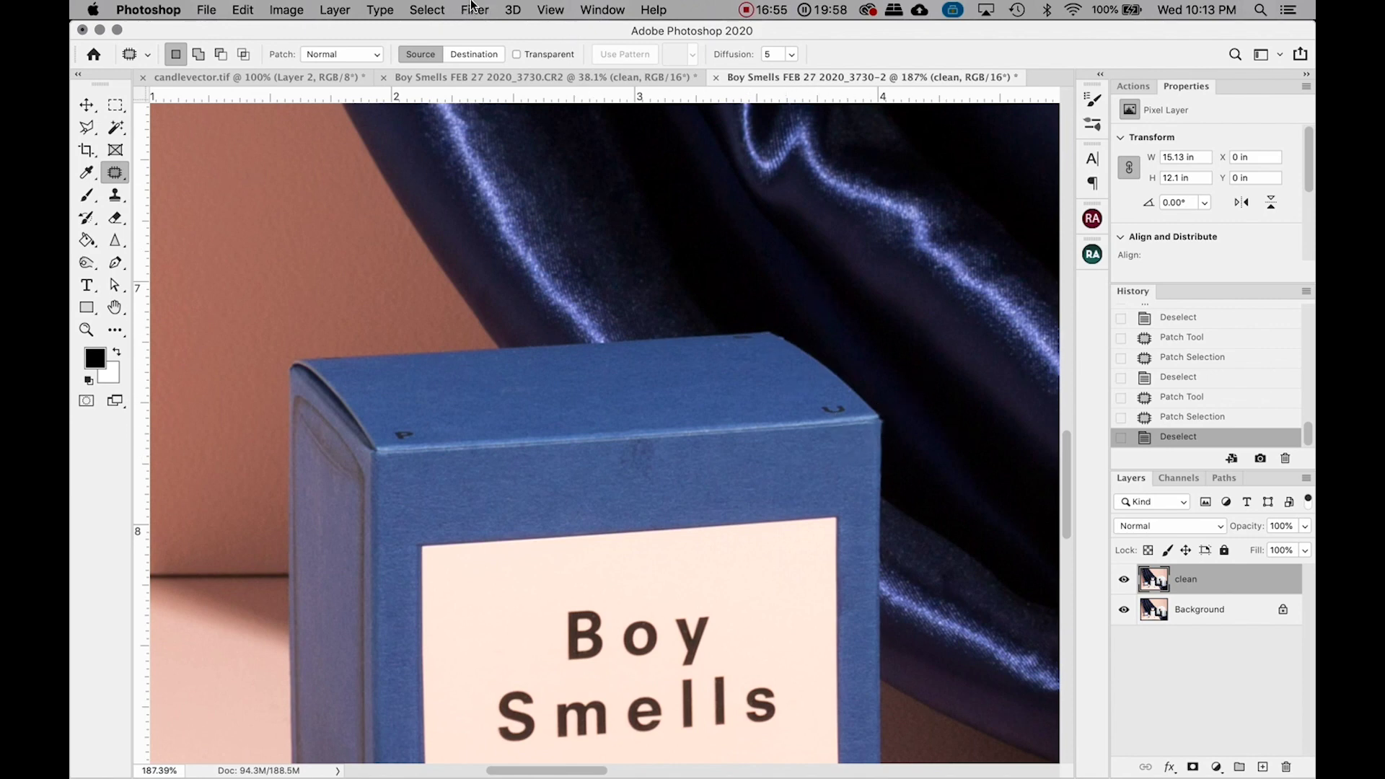
scroll(791, 351, "up", 5)
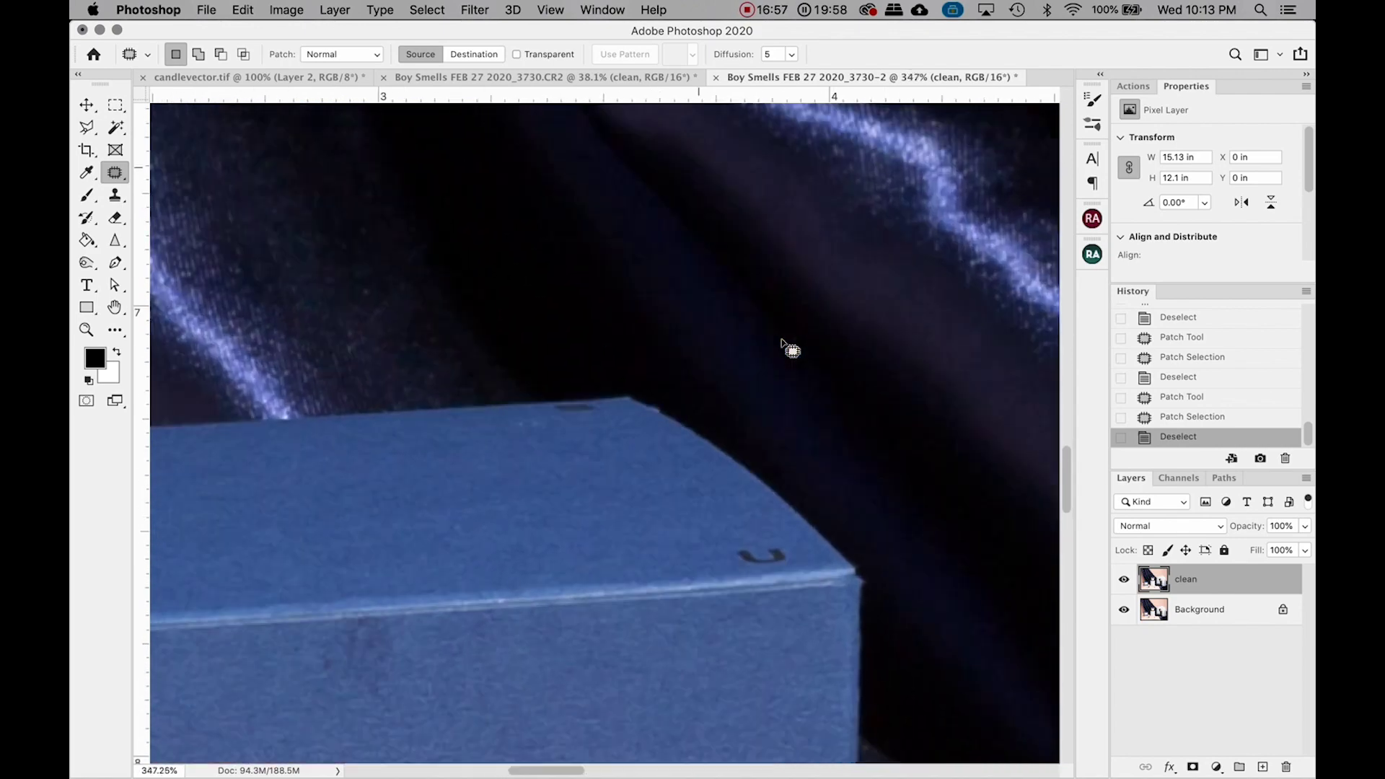
scroll(791, 351, "up", 3)
left_click_drag(622, 402, 623, 398)
key("ctrl+d")
right_click(115, 173)
left_click(182, 171)
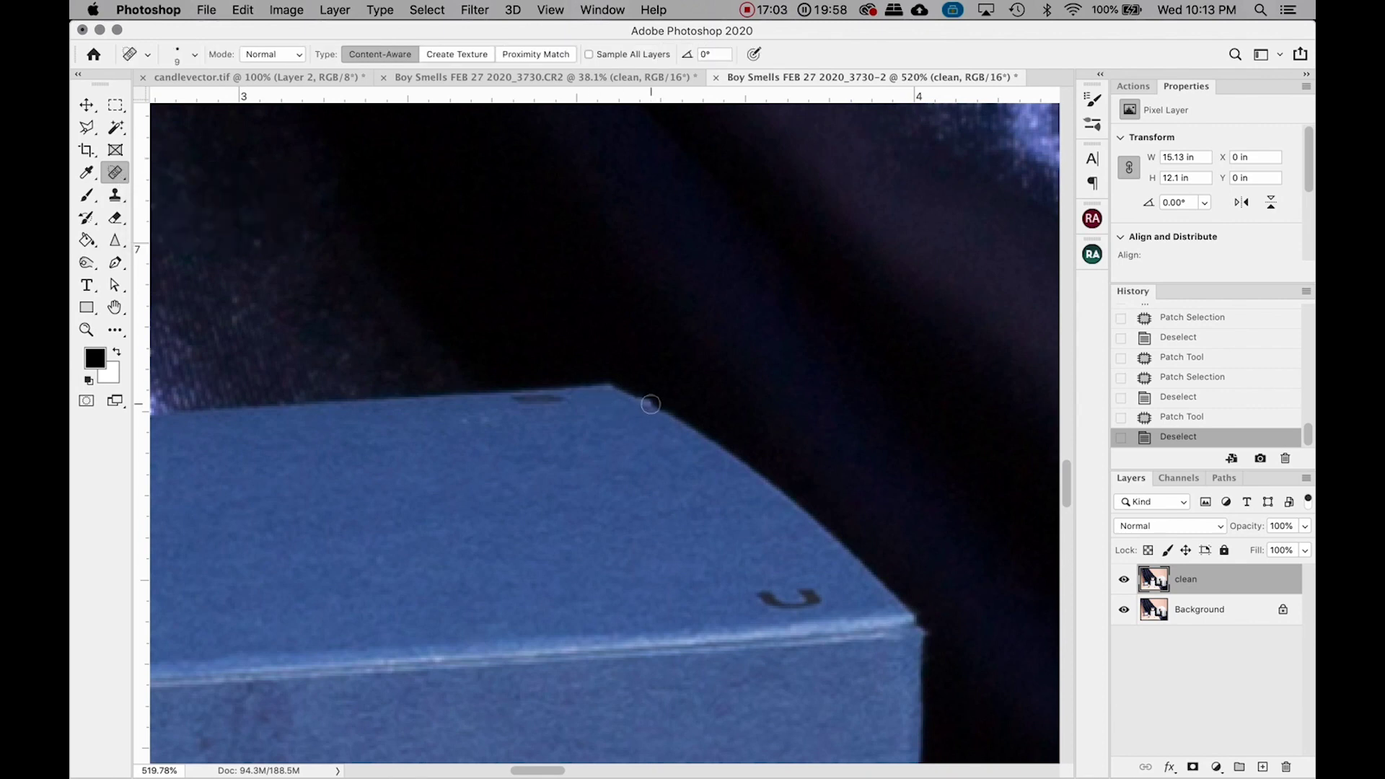
mouse_move(652, 406)
left_mouse_down()
mouse_move(739, 422)
mouse_move(551, 428)
mouse_move(613, 386)
mouse_move(720, 421)
mouse_move(695, 451)
mouse_move(661, 412)
mouse_move(729, 438)
left_mouse_up()
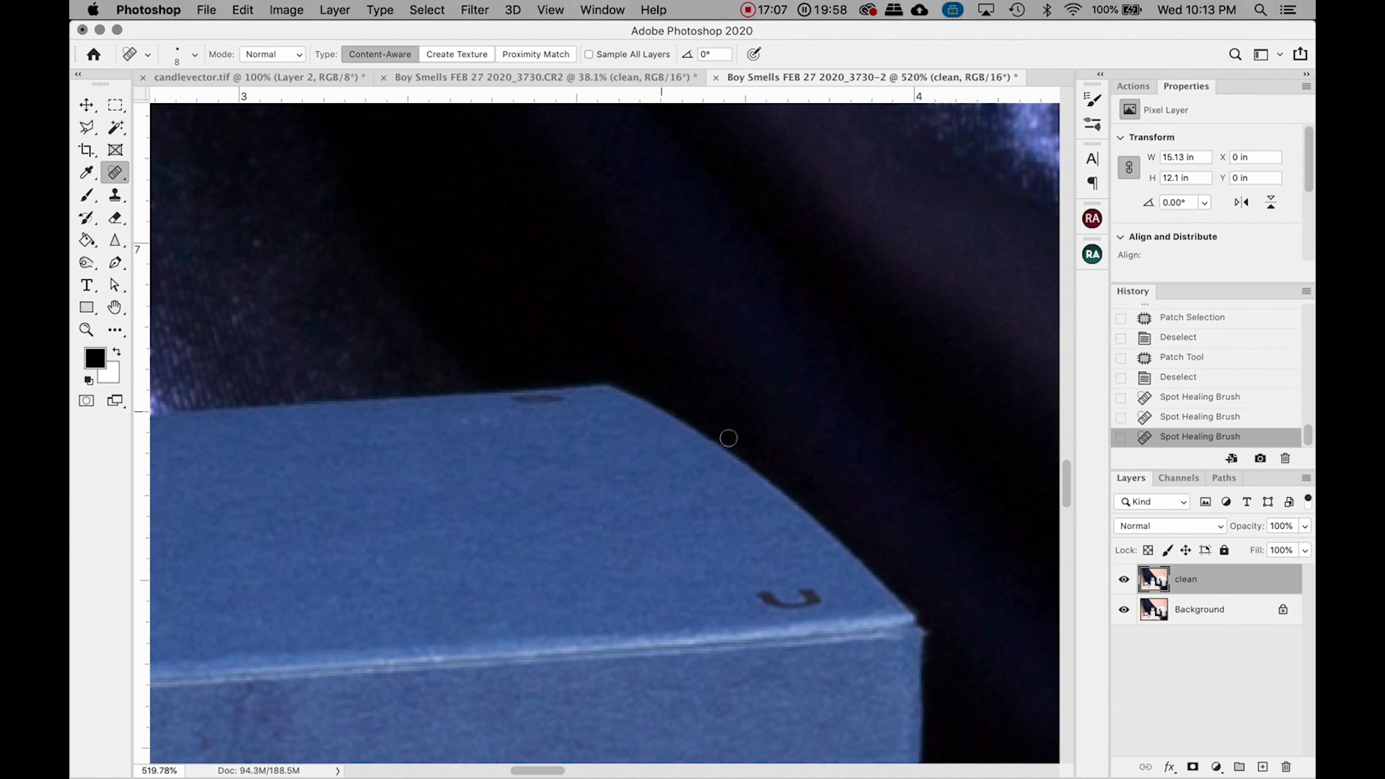
Try more spot-healing dabs along the lid's rounded edge, and revert the history to an earlier Spot Healing Brush state
left_click(661, 409)
left_click(671, 415)
left_click(660, 412)
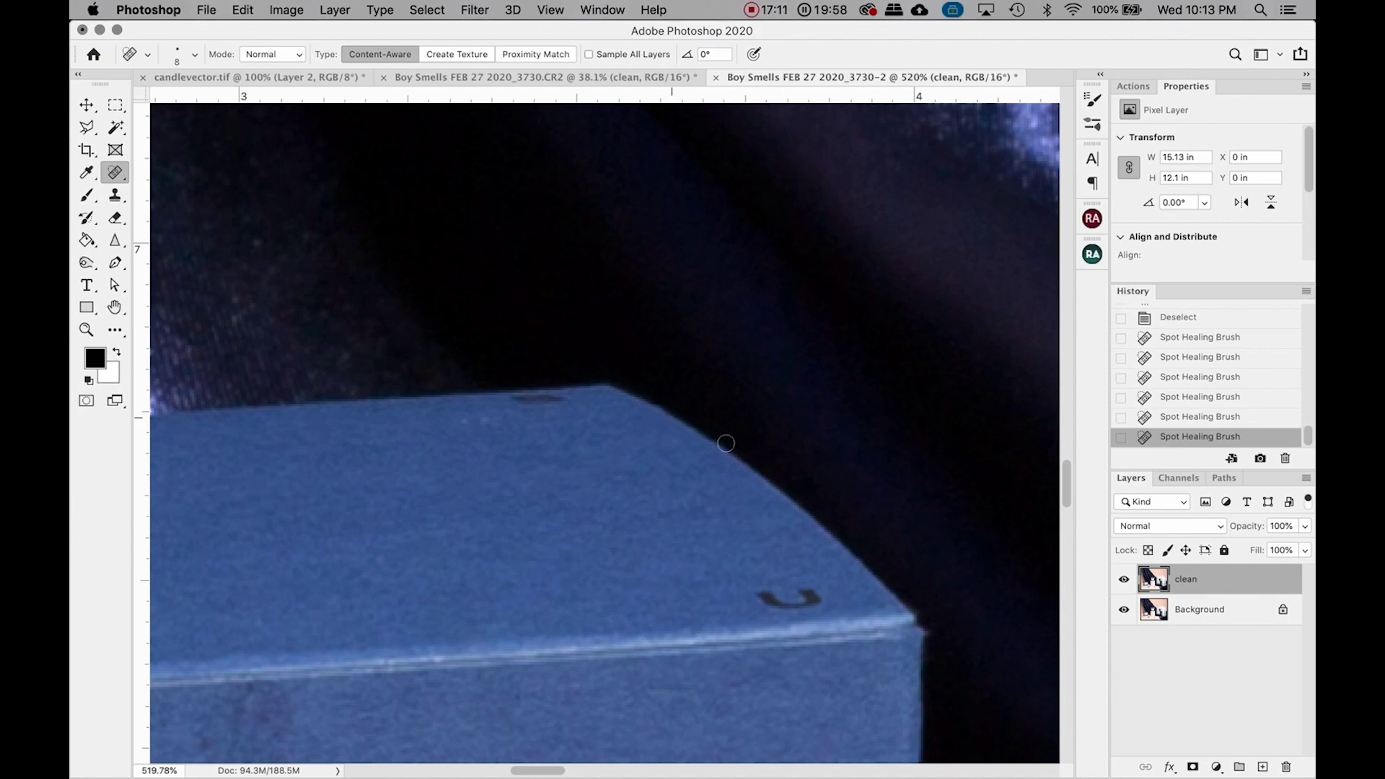
left_click(654, 408)
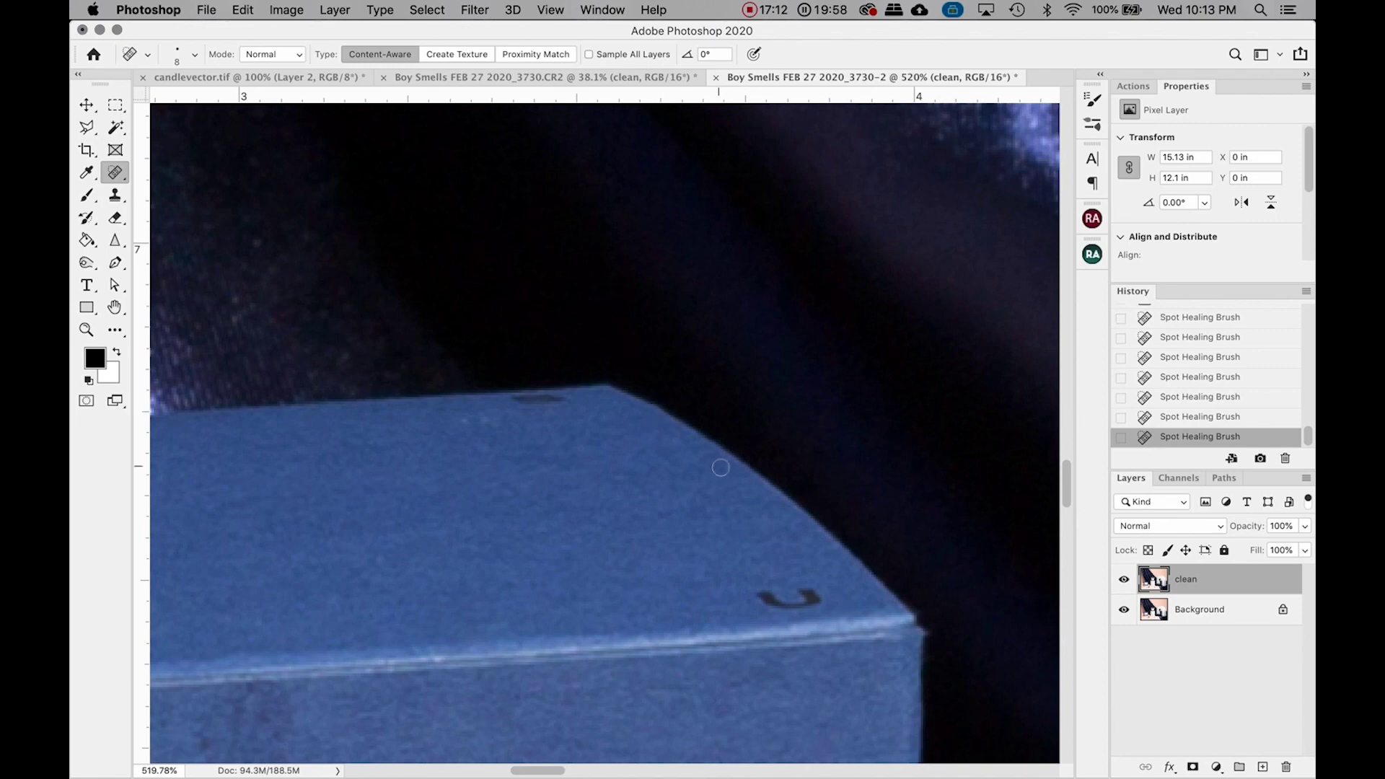
left_click(1225, 377)
left_click(1224, 359)
Reduce the Spot Healing Brush size to 5 and retouch the lid's rounded edge near the rear corner
key("bracketleft")
key("bracketleft")
left_click(661, 410)
left_click(701, 437)
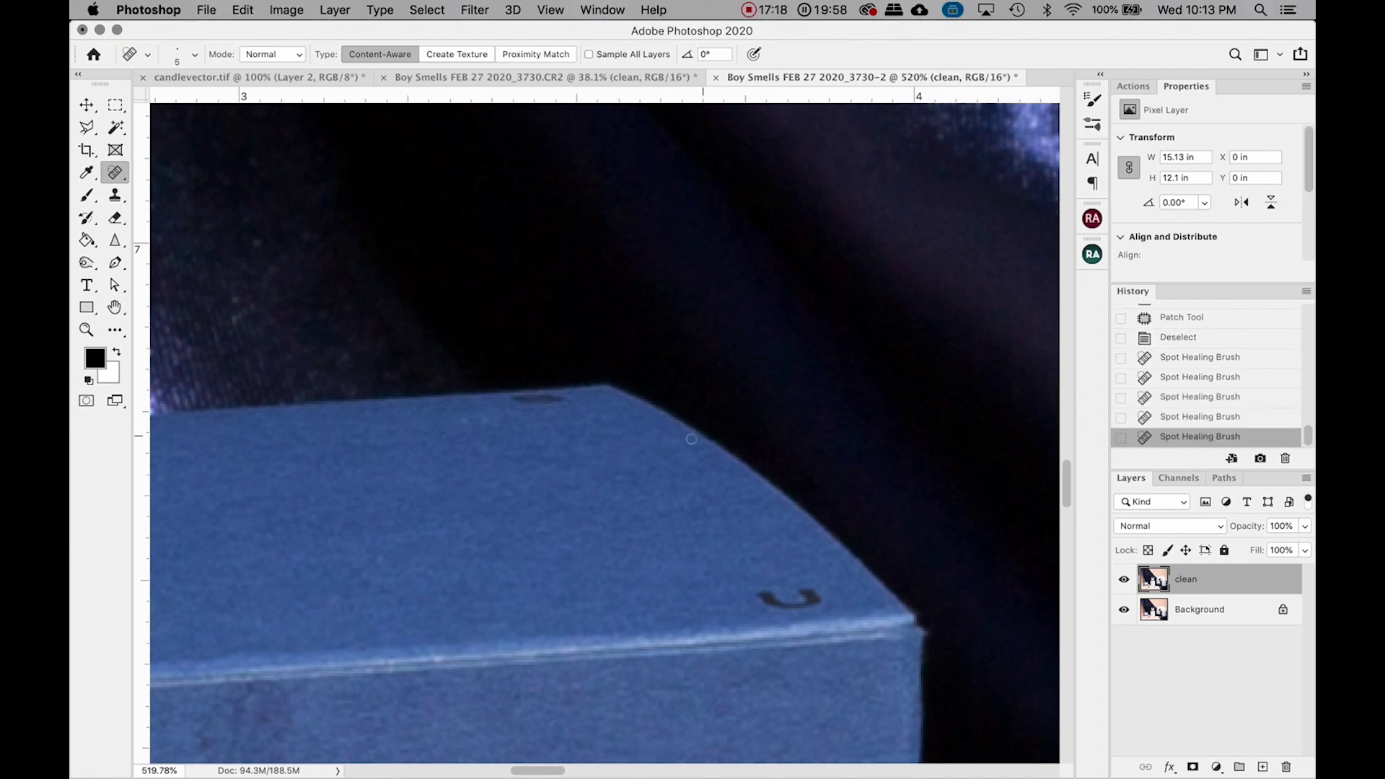
left_click(656, 407)
Open the Liquify filter and push the box lid's rounded edge slightly inward using Forward Warp at brush size 400
scroll(653, 485, "down", 2)
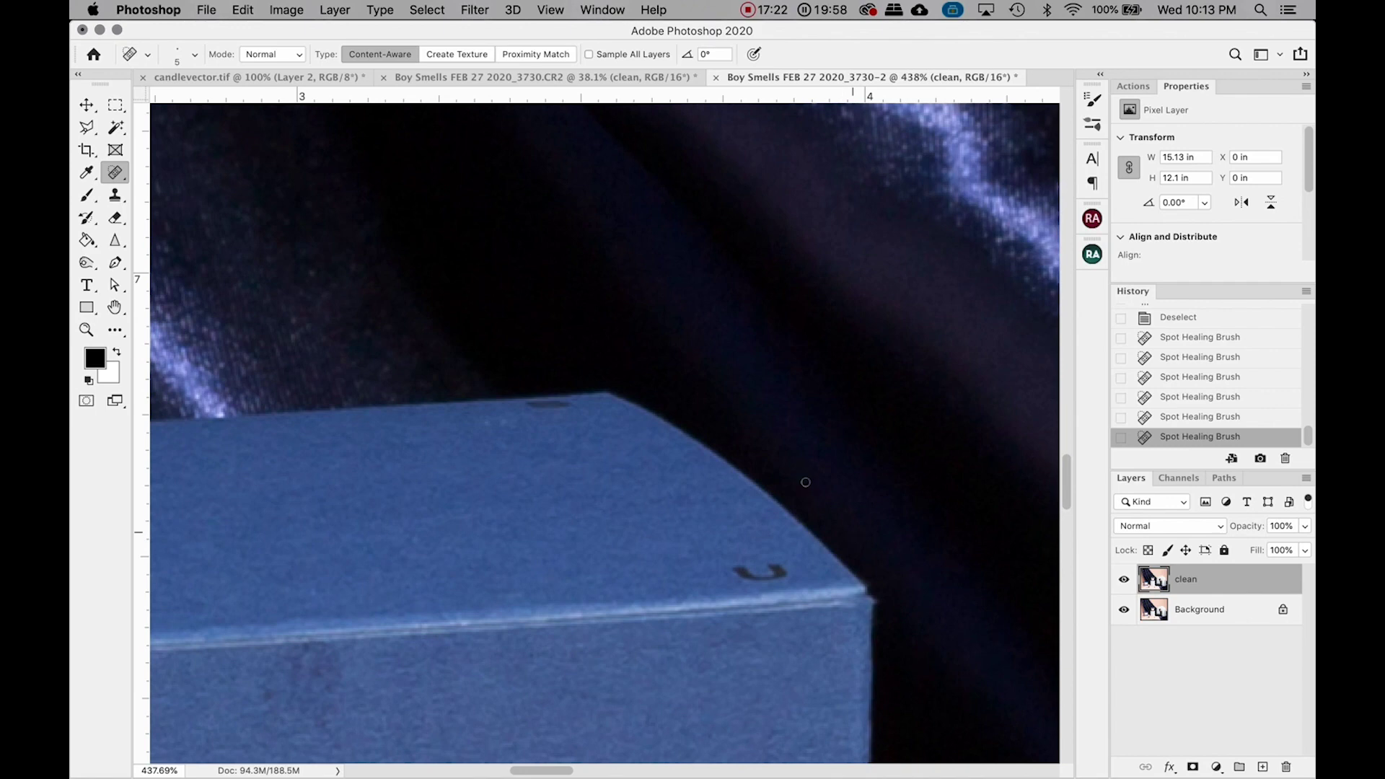
left_click(478, 10)
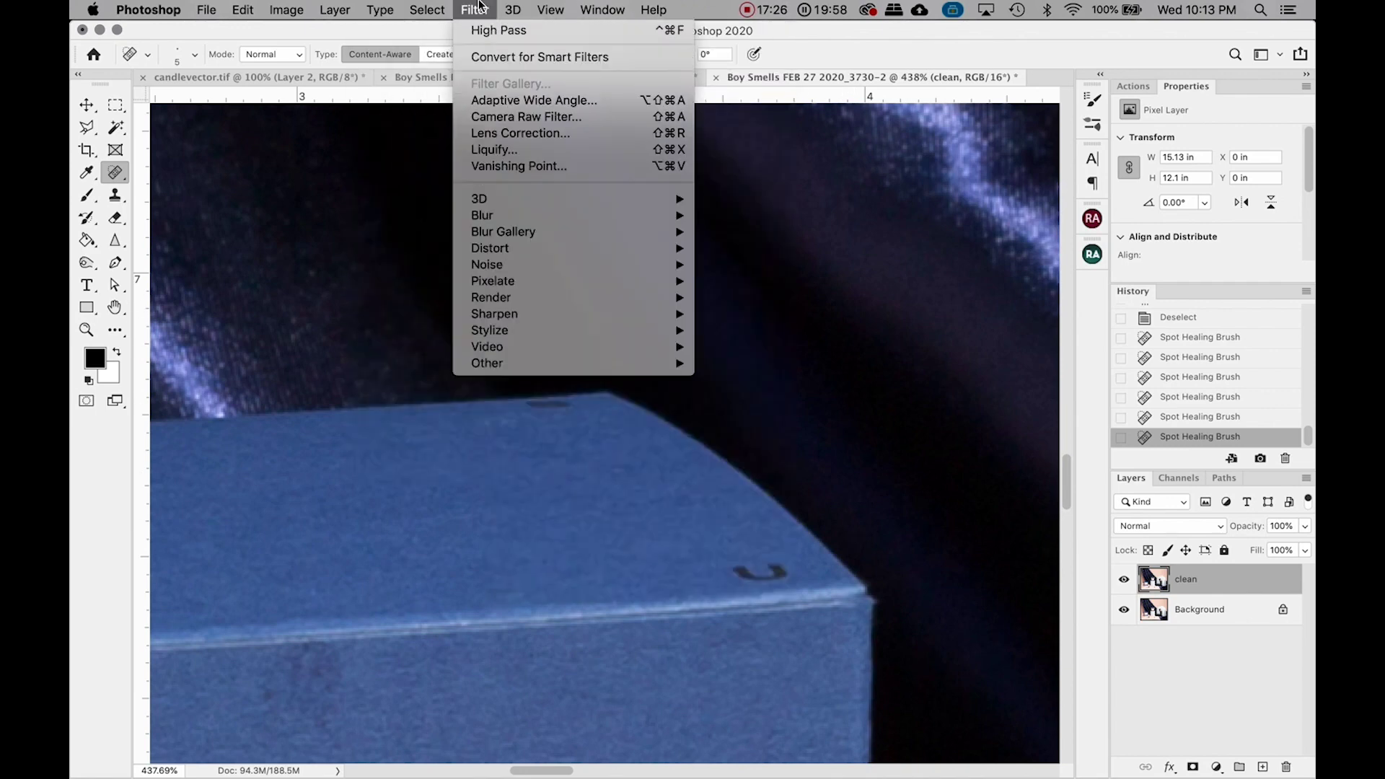
left_click(828, 339)
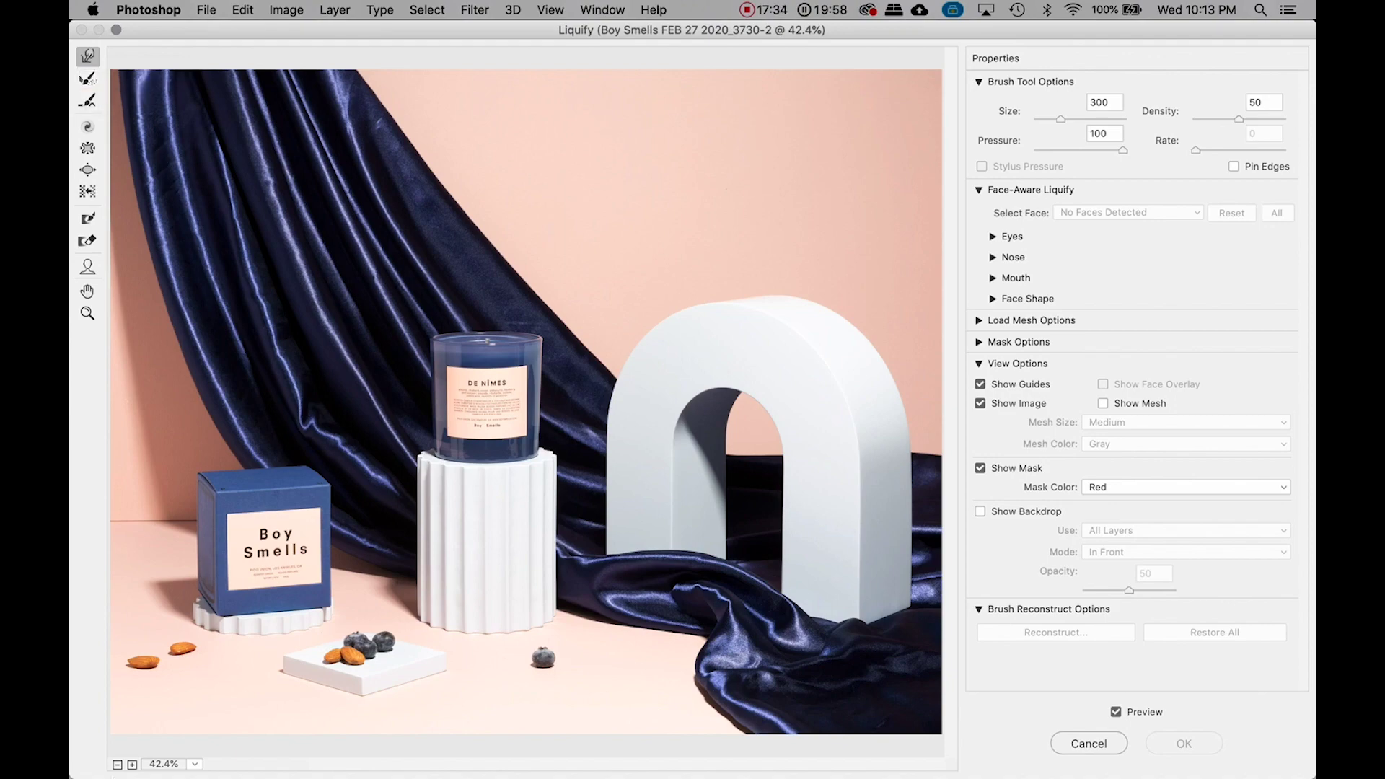
left_click(133, 765)
mouse_move(278, 665)
left_mouse_down()
mouse_move(861, 677)
mouse_move(811, 325)
left_mouse_up()
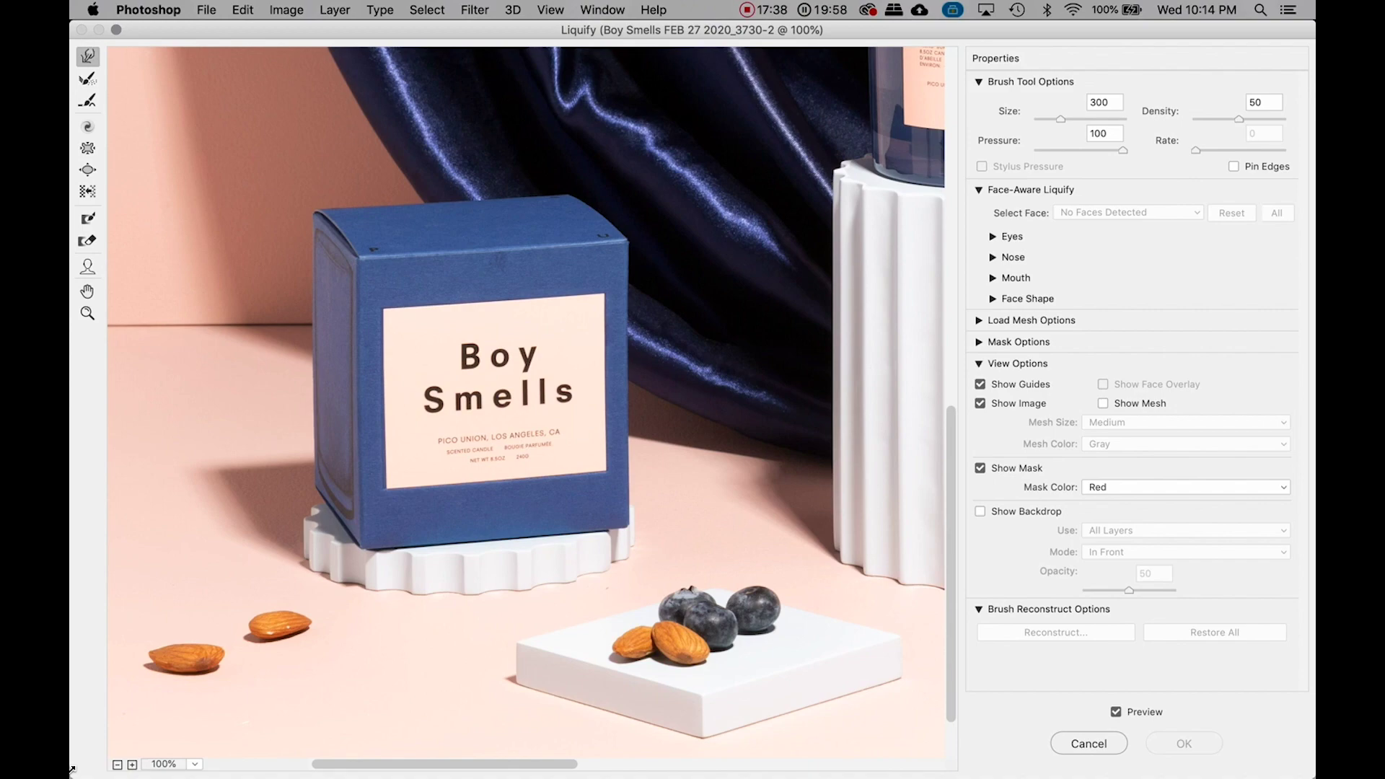
left_click(132, 764)
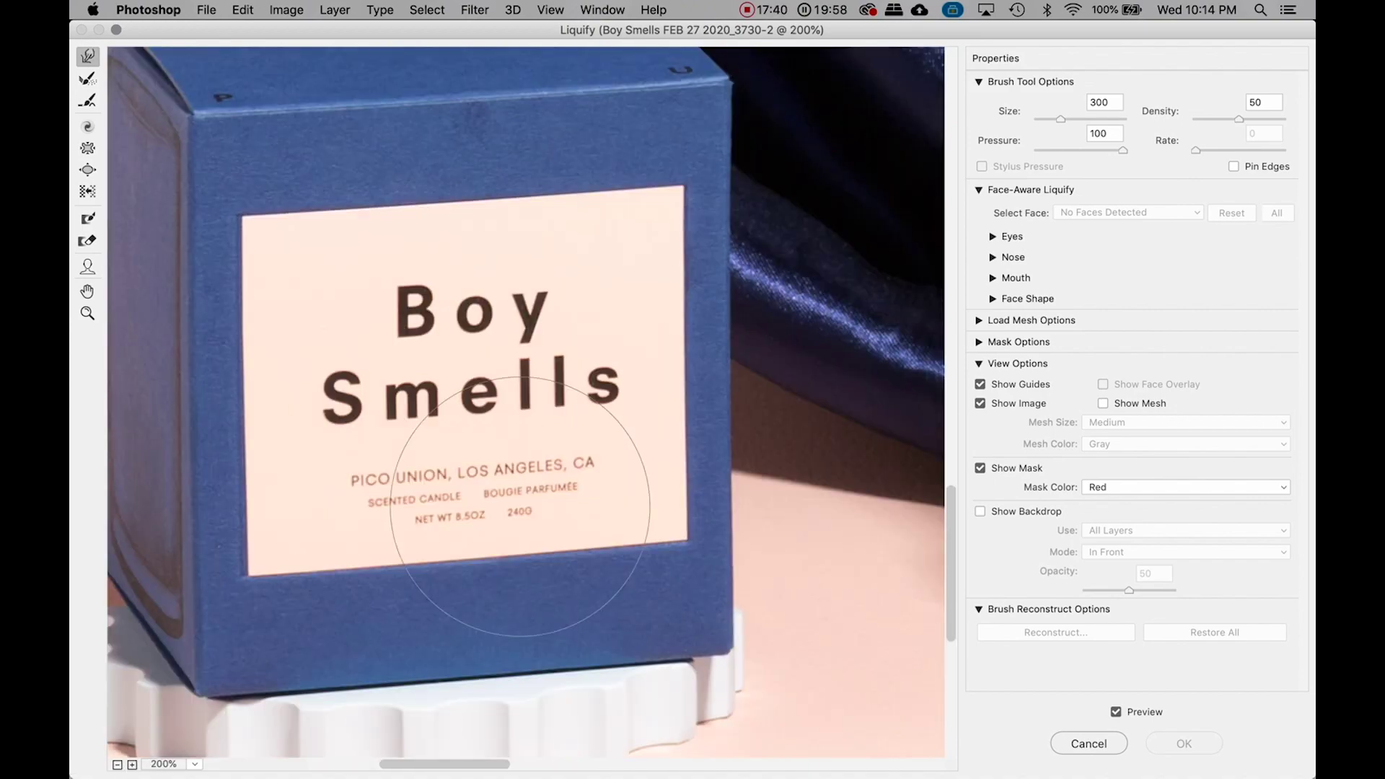
scroll(520, 603, "up", 3)
scroll(521, 603, "up", 5)
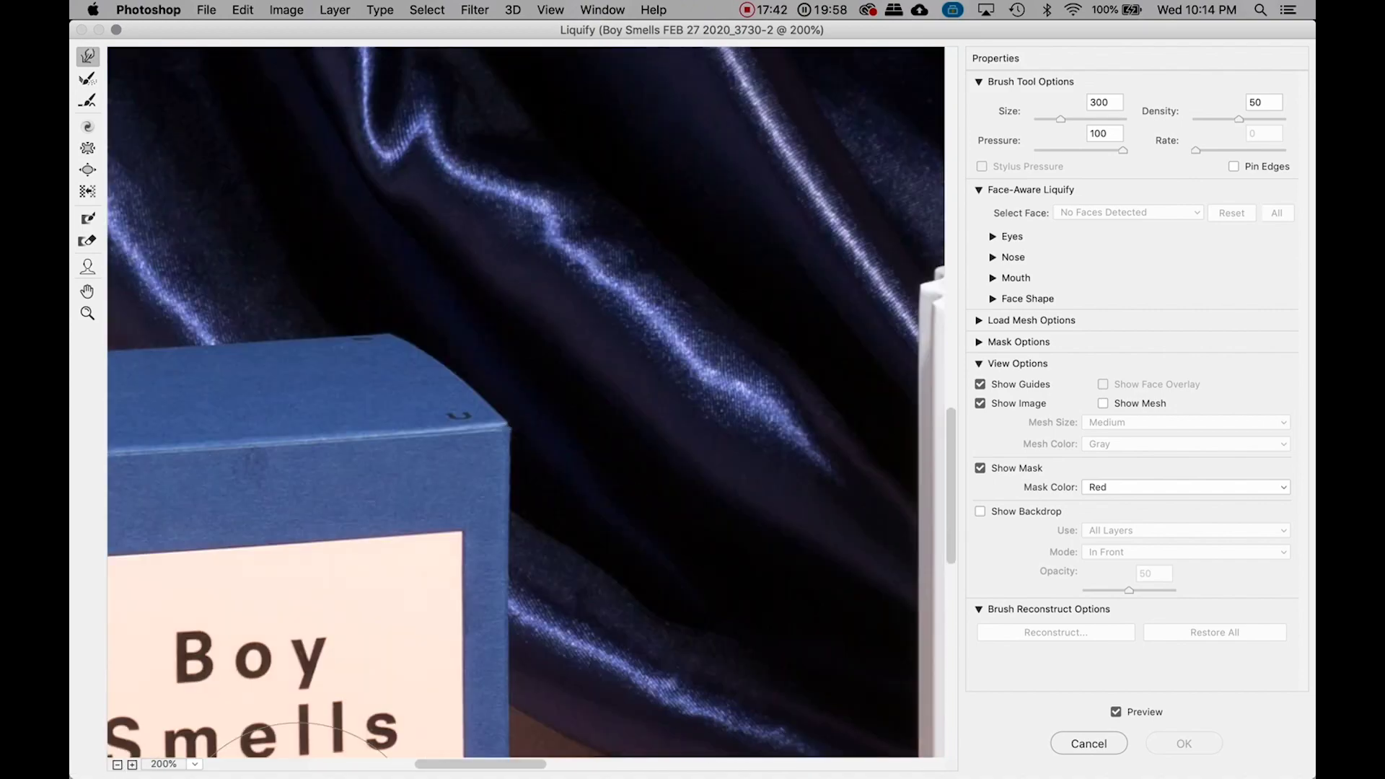
key("bracketright")
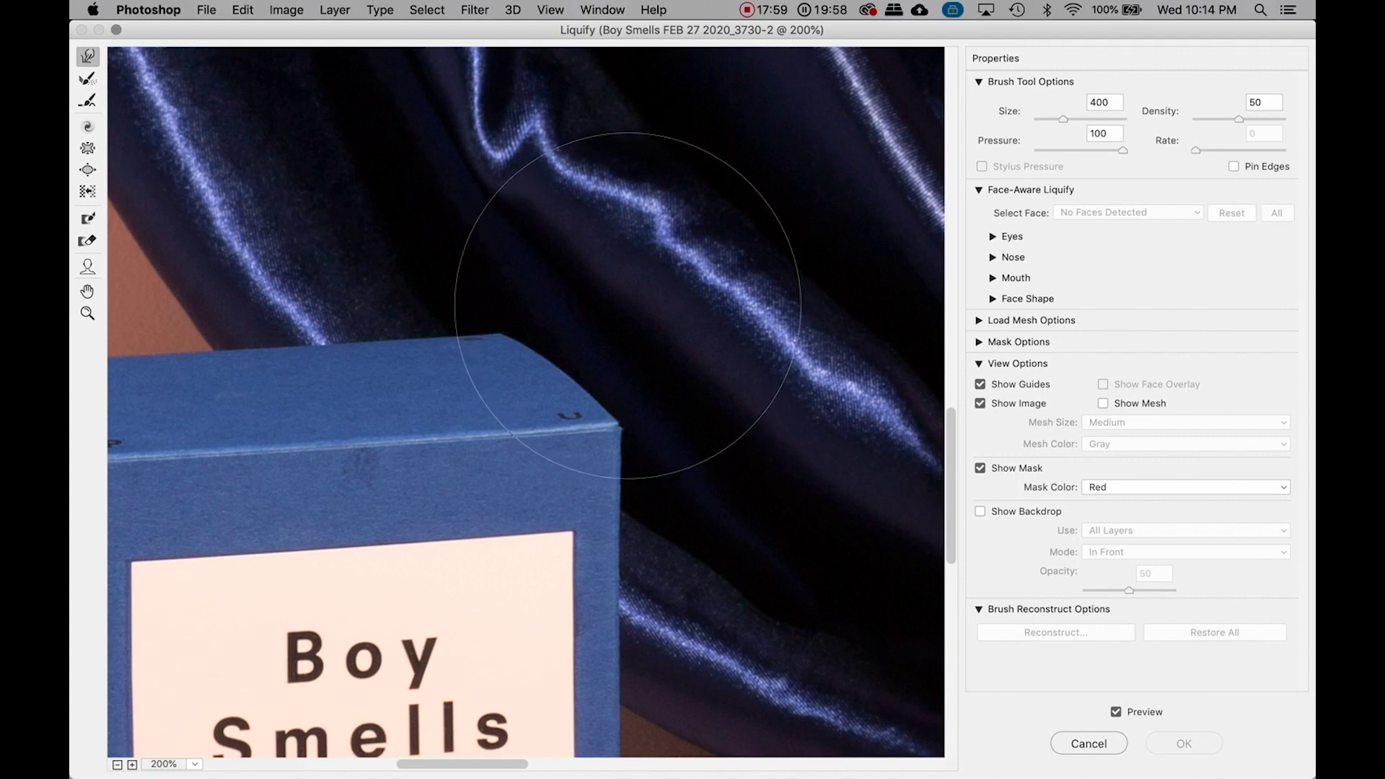
left_click_drag(625, 308, 613, 321)
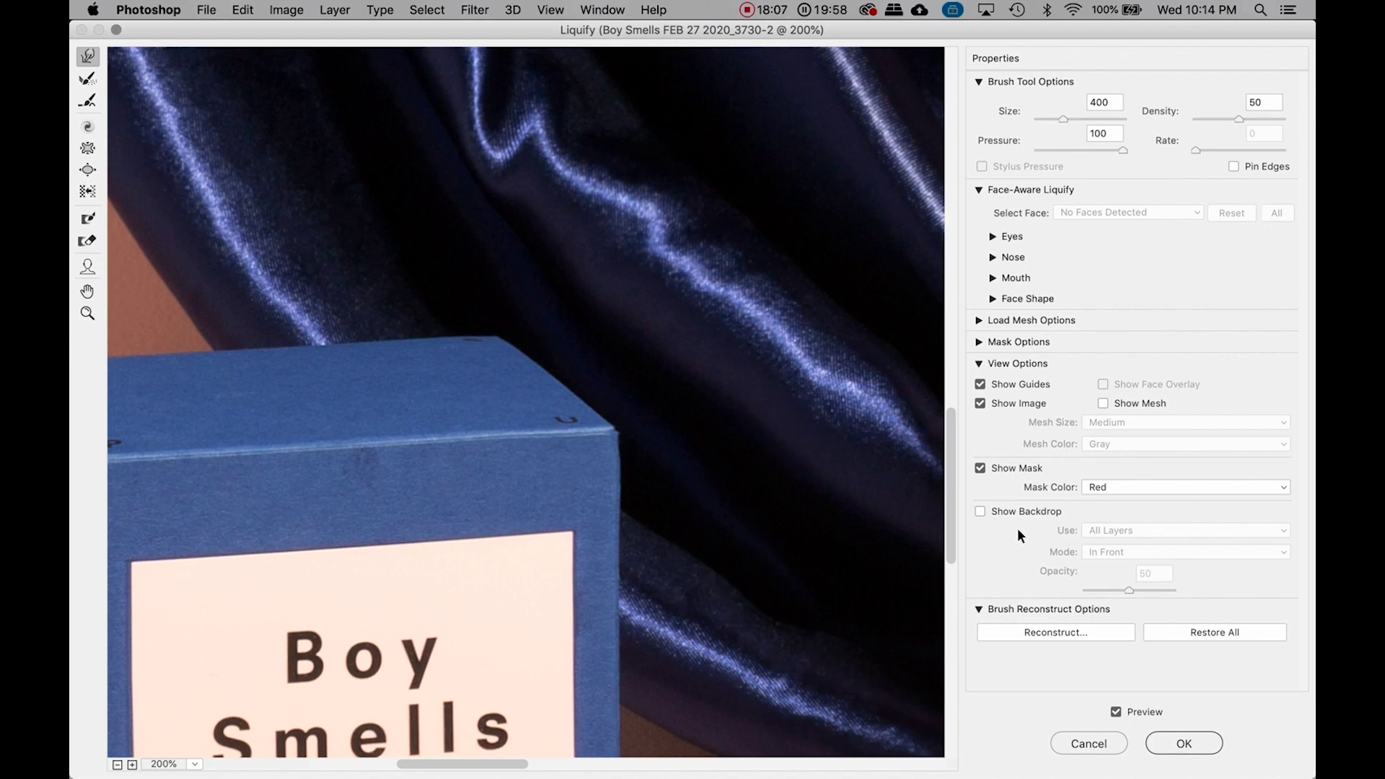
Reduce the Forward Warp brush size to 60 for finer work at the box lid's front corner
key("bracketleft")
key("bracketleft")
key("bracketleft")
key("bracketleft")
key("bracketleft")
key("bracketleft")
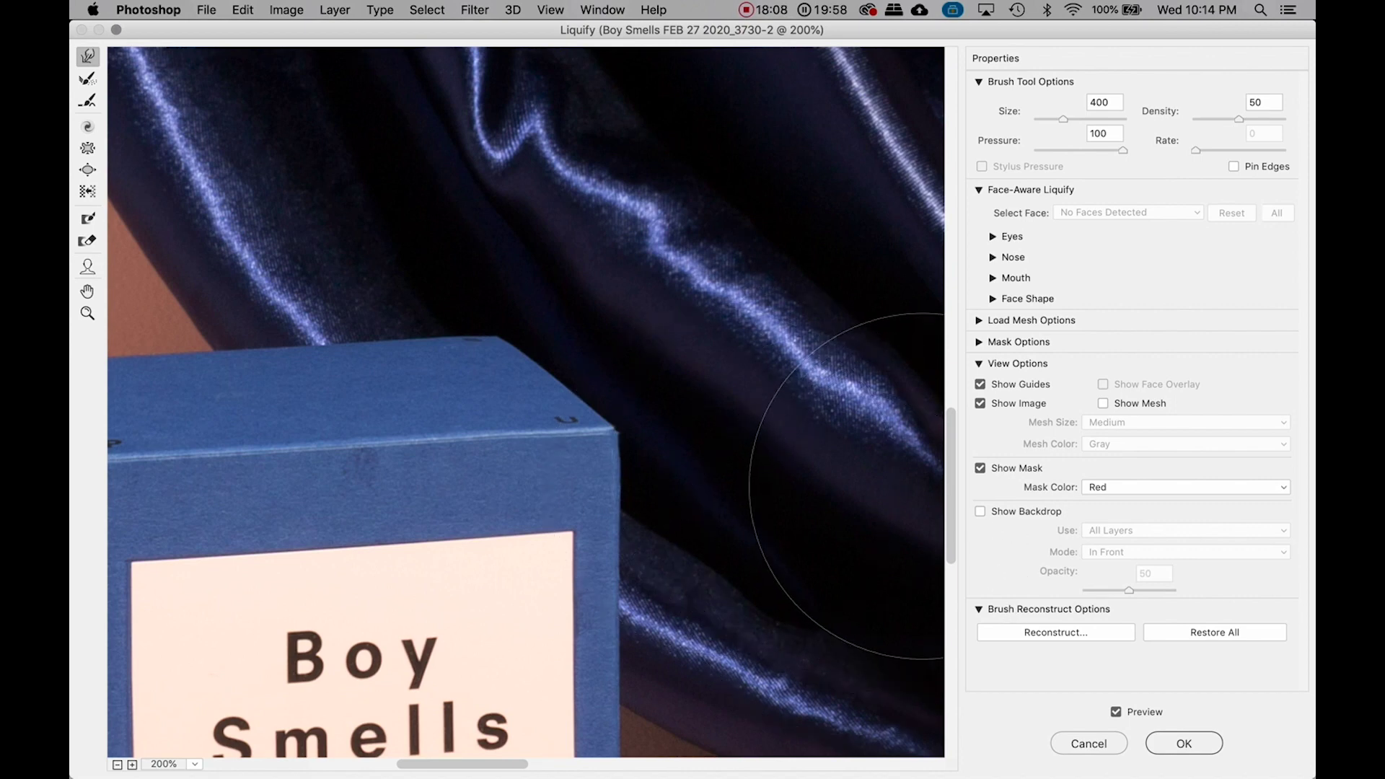
key("bracketleft")
key("bracketleft")
key("bracketleft")
key("bracketleft")
key("bracketleft")
key("bracketleft")
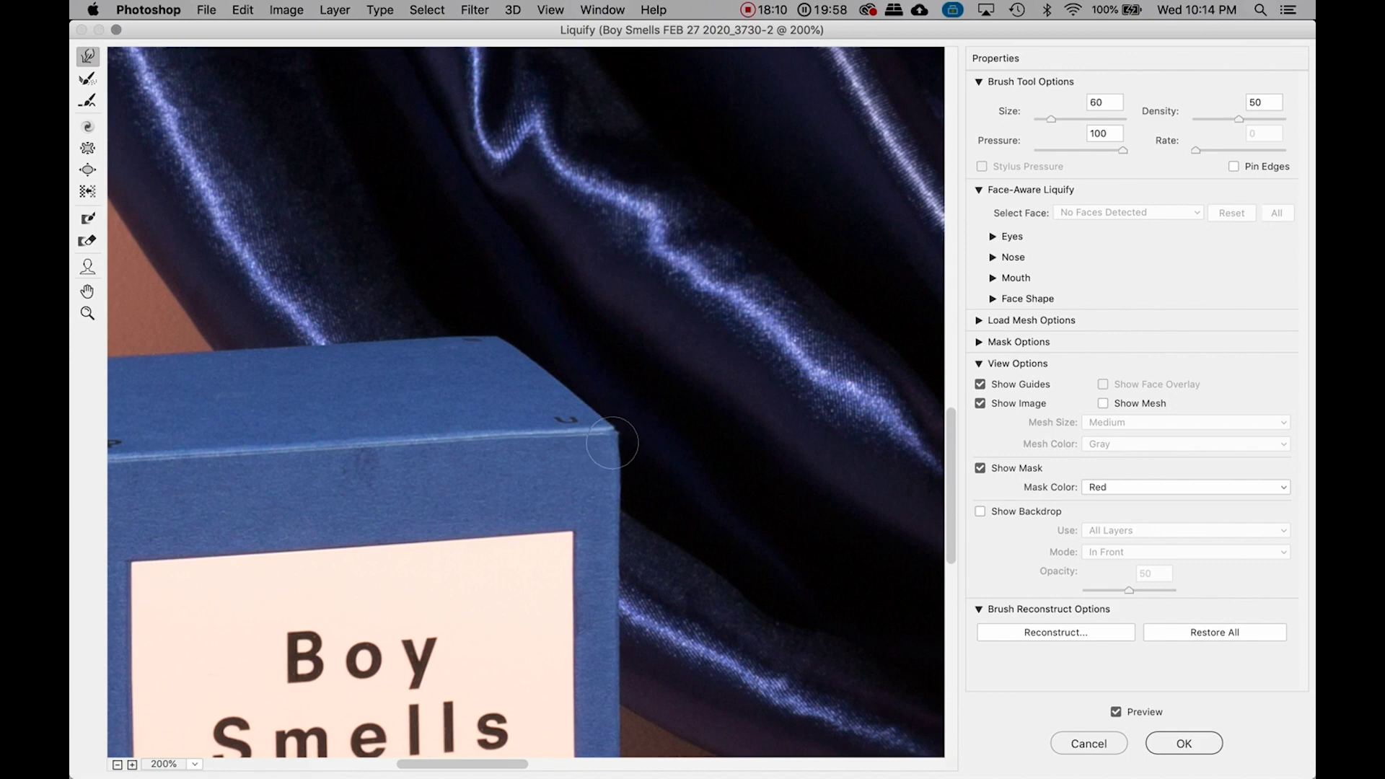
key("bracketright")
key("bracketright")
Compare the box with the Liquify preview off and on, and apply the filter
left_click(1118, 712)
left_click(1118, 712)
left_click(1118, 712)
left_click(1117, 712)
left_click(117, 764)
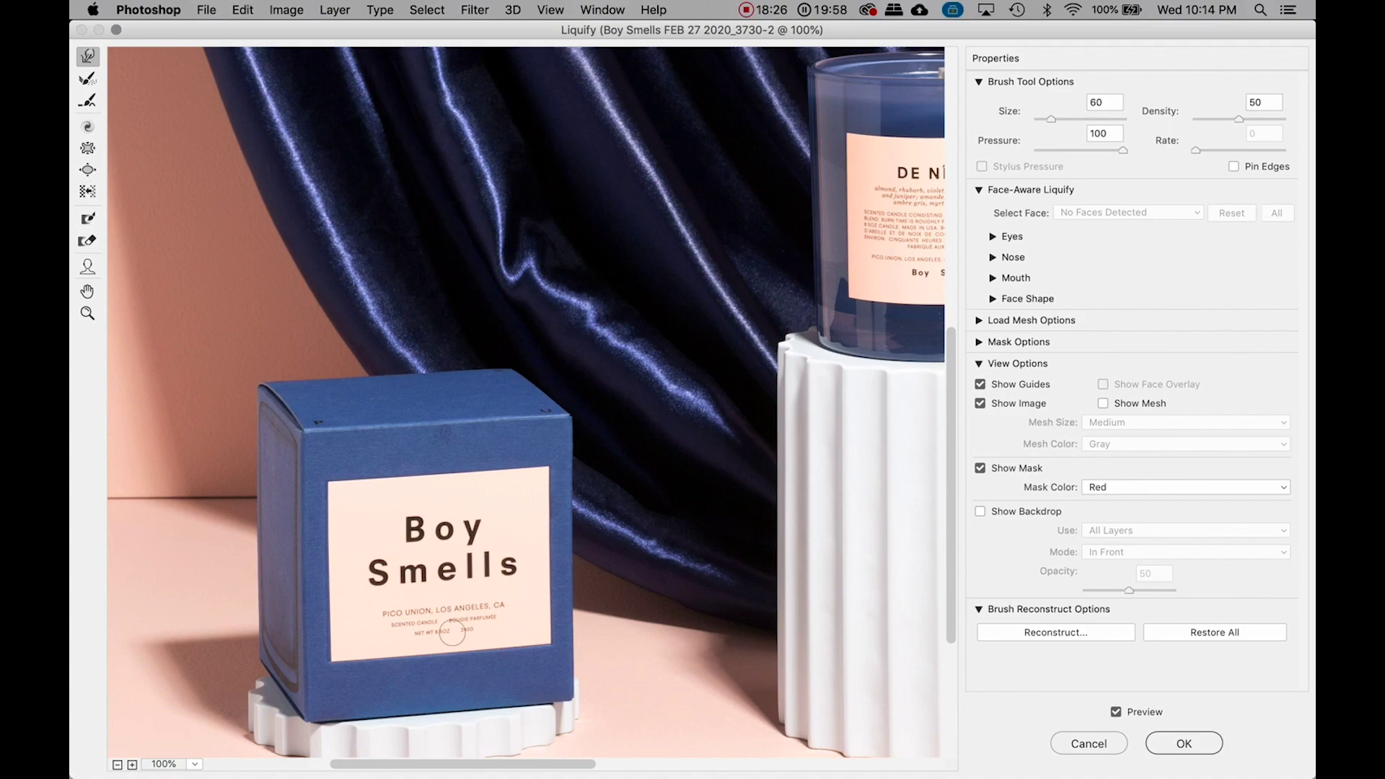
left_click(1113, 712)
left_click(1113, 712)
left_click(1200, 742)
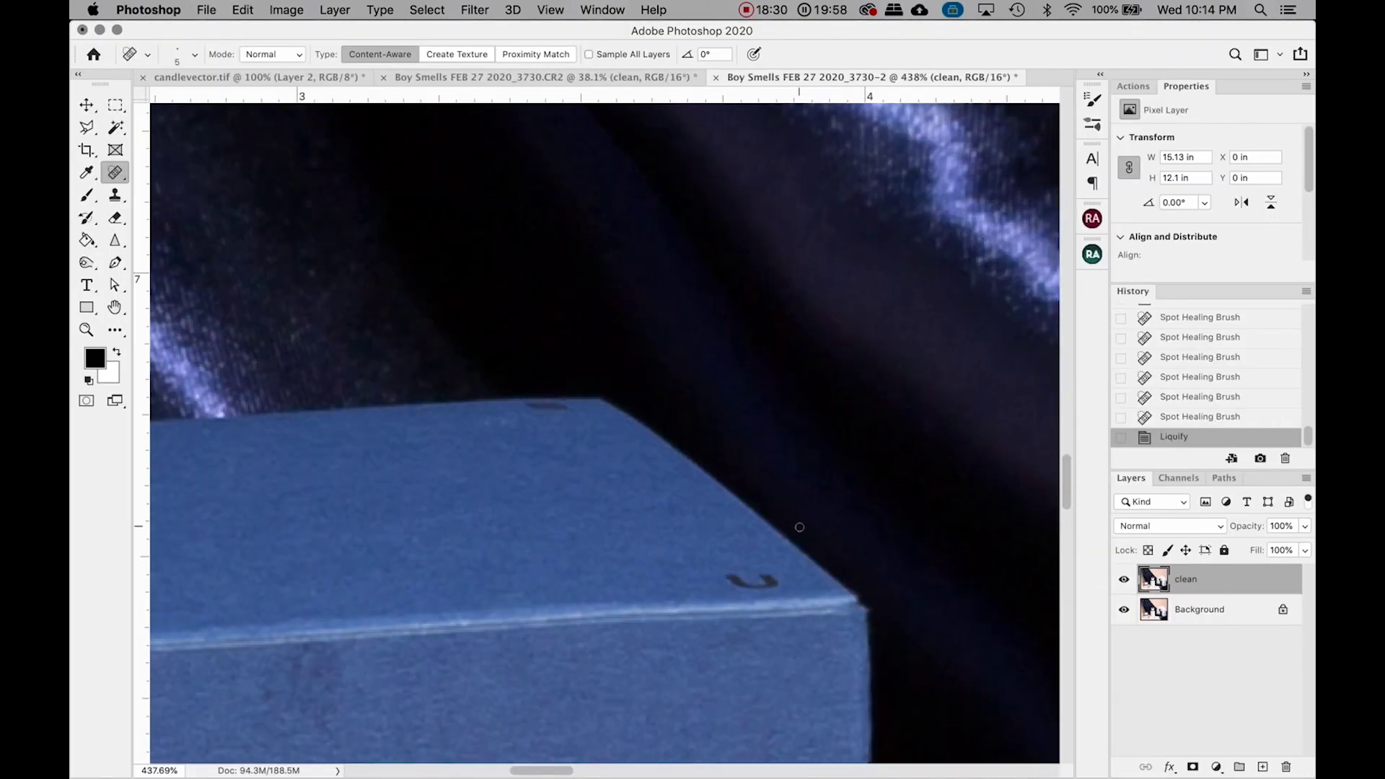
Select the dark gap under the lid's curved side edge with the Polygonal Lasso
scroll(800, 527, "down", 3)
scroll(799, 527, "left", 5)
scroll(799, 527, "left", 10)
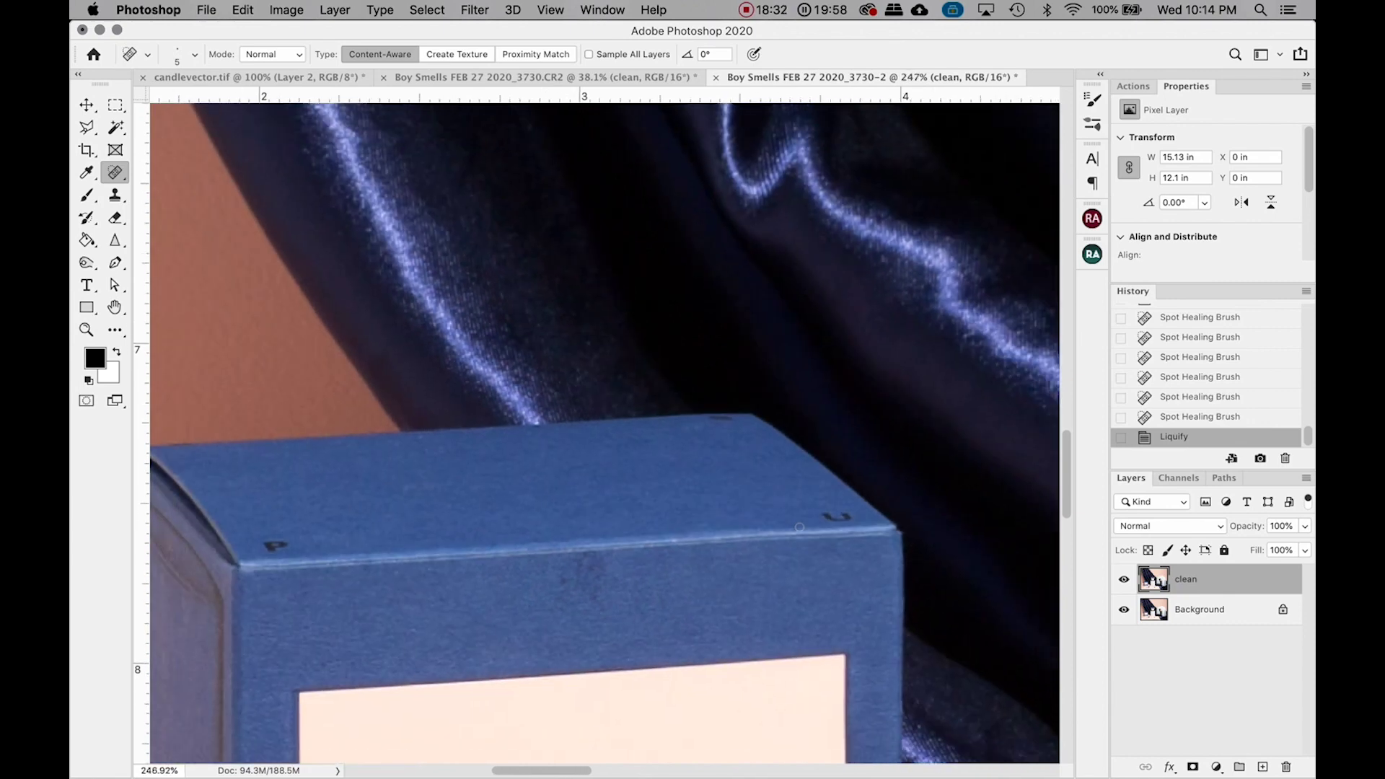
scroll(799, 528, "up", 1)
scroll(800, 527, "left", 3)
scroll(799, 527, "down", 2)
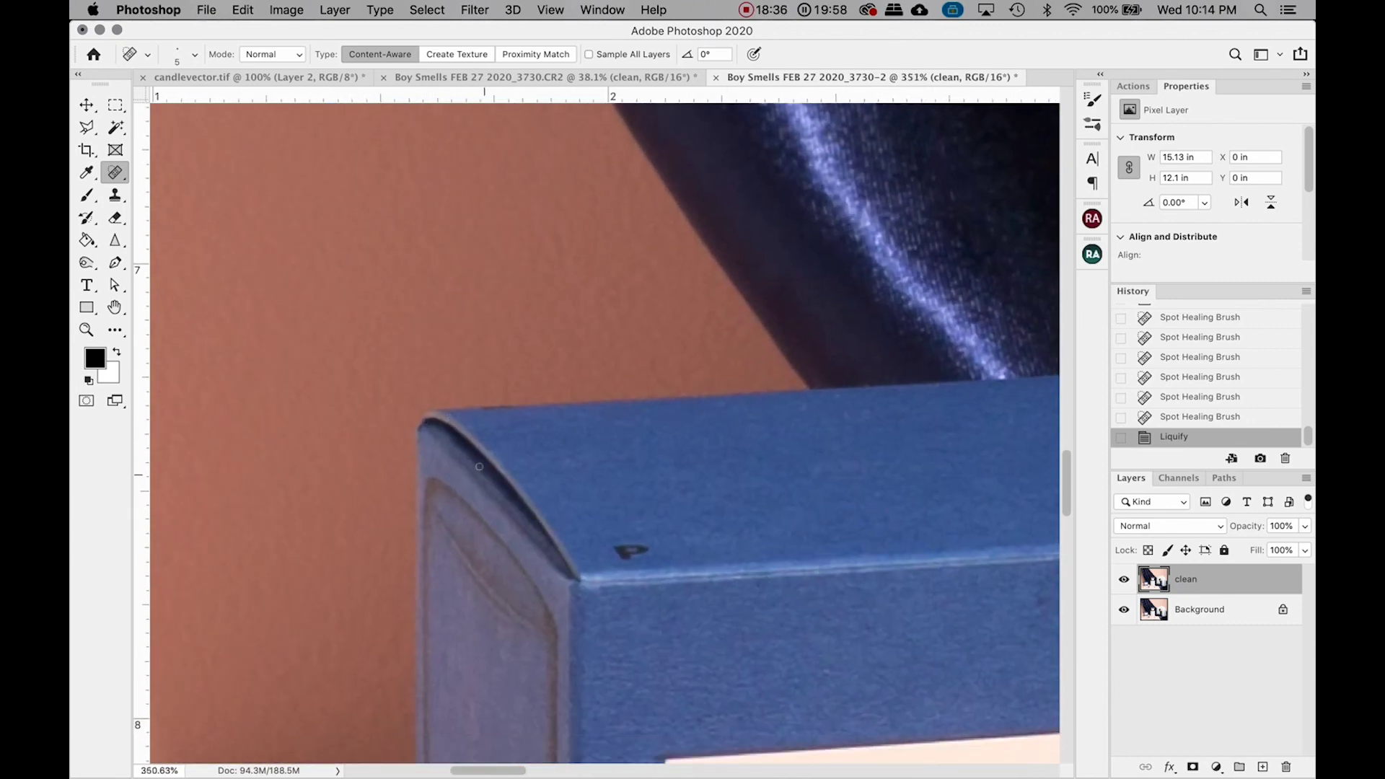
key("l")
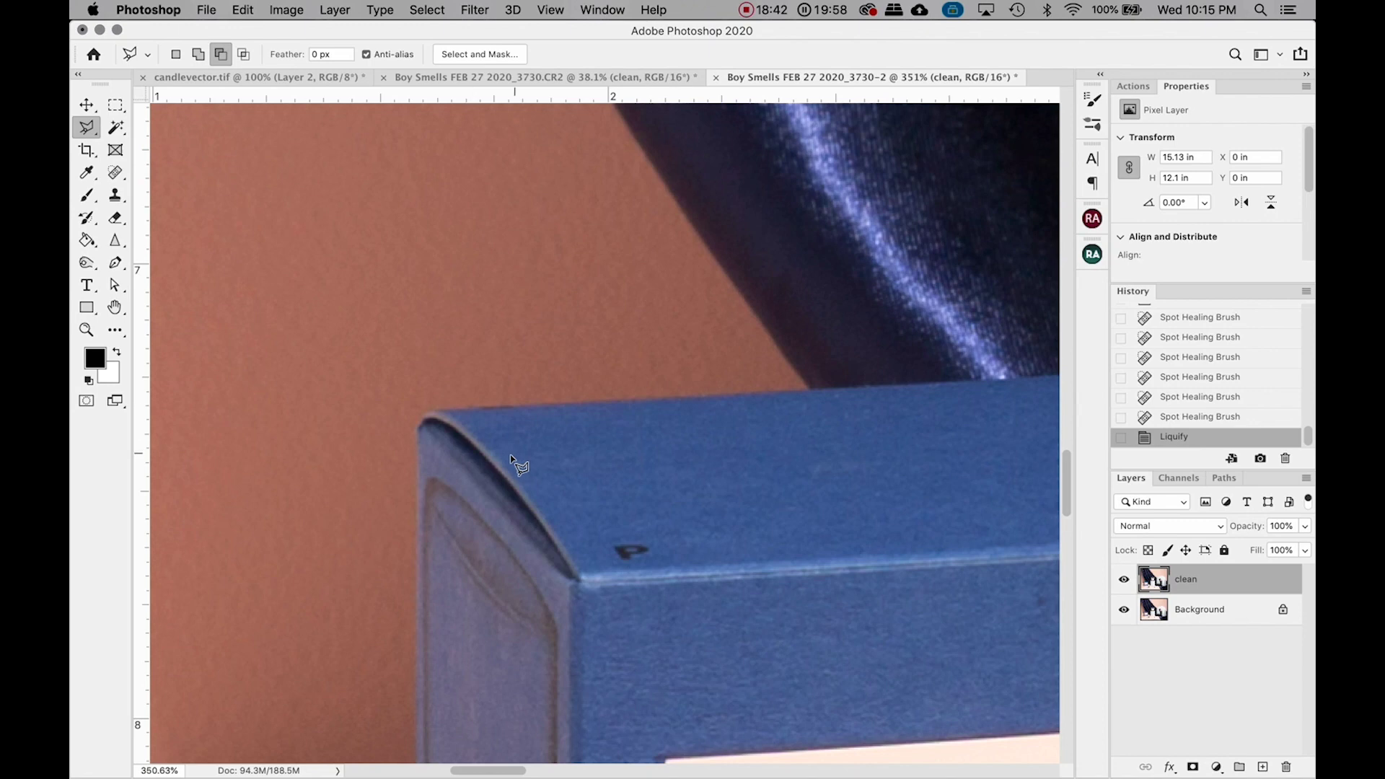
left_click(424, 426)
left_click(527, 484)
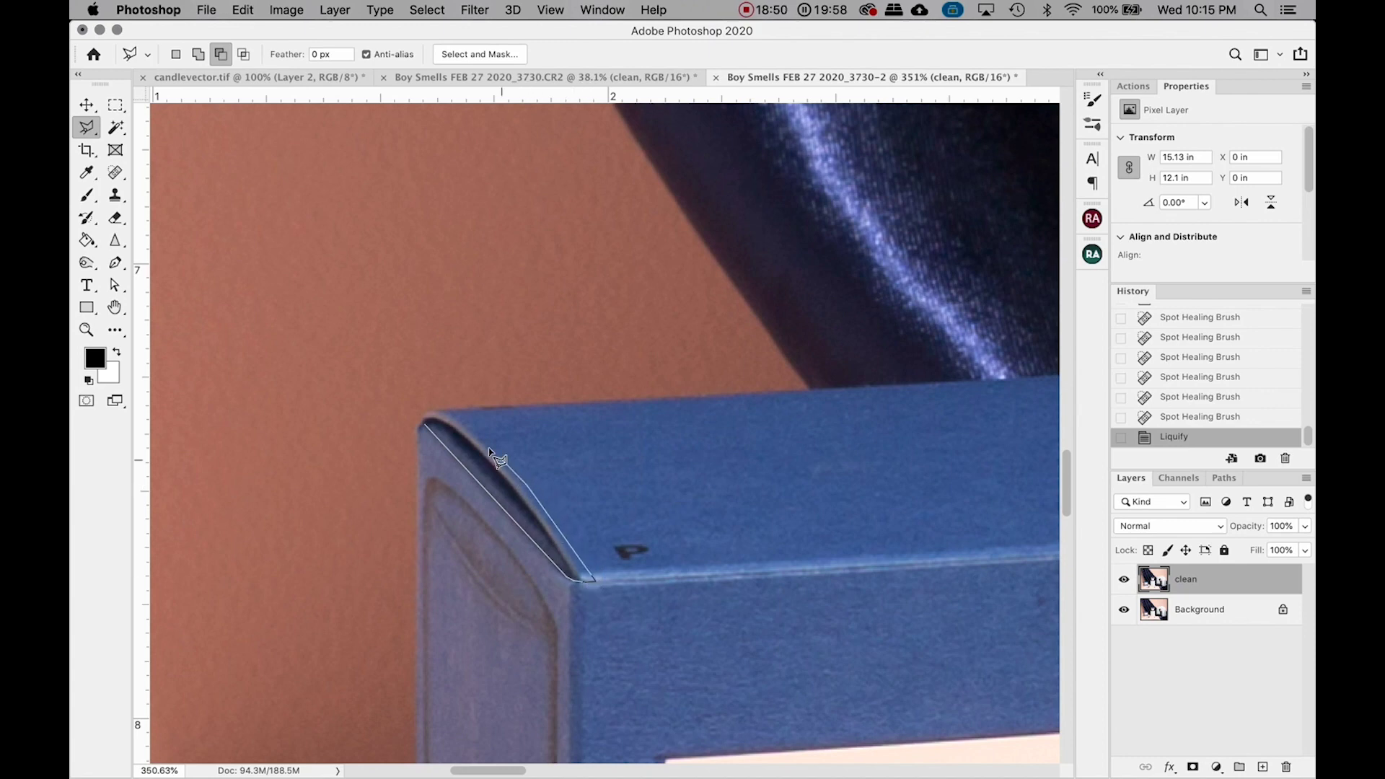
left_click(426, 427)
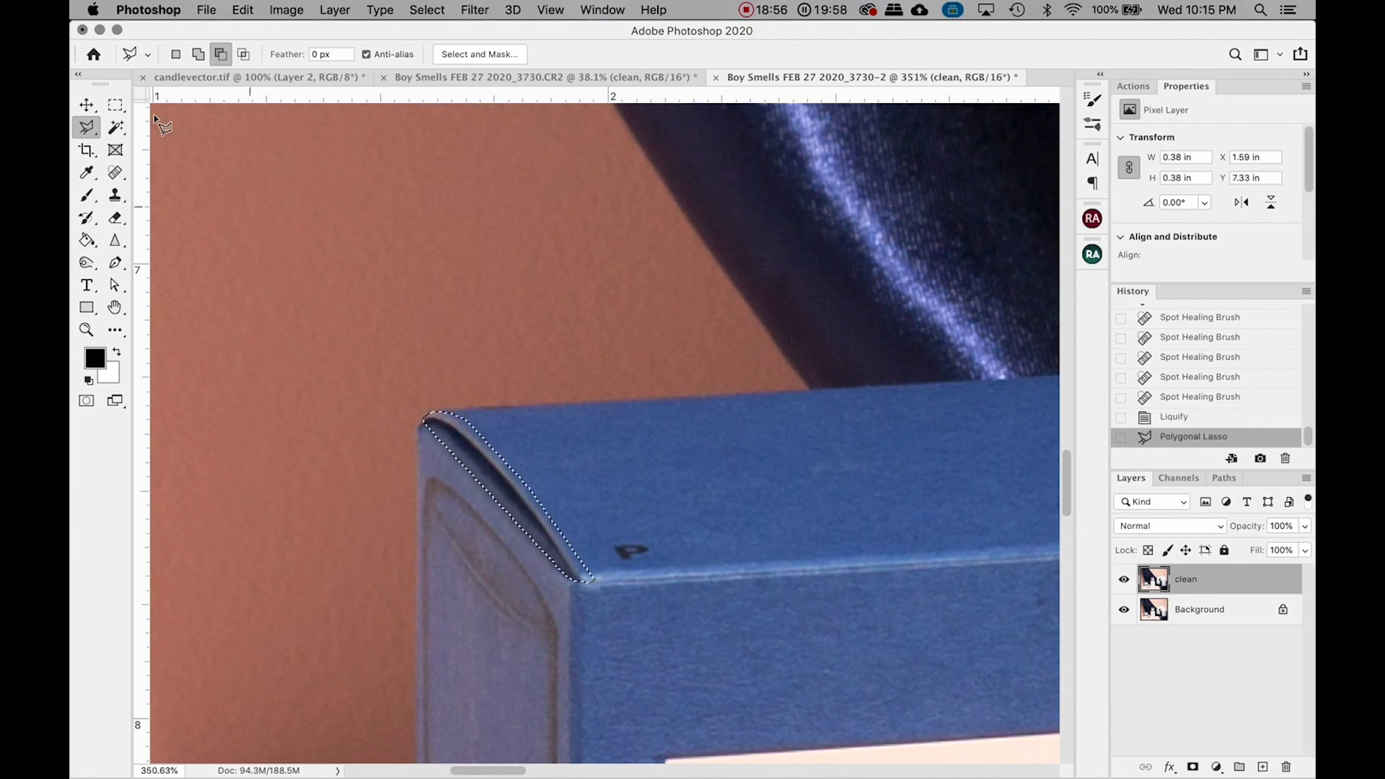
Refine the gap selection in Select and Mask with Smooth at 3
left_click(116, 104)
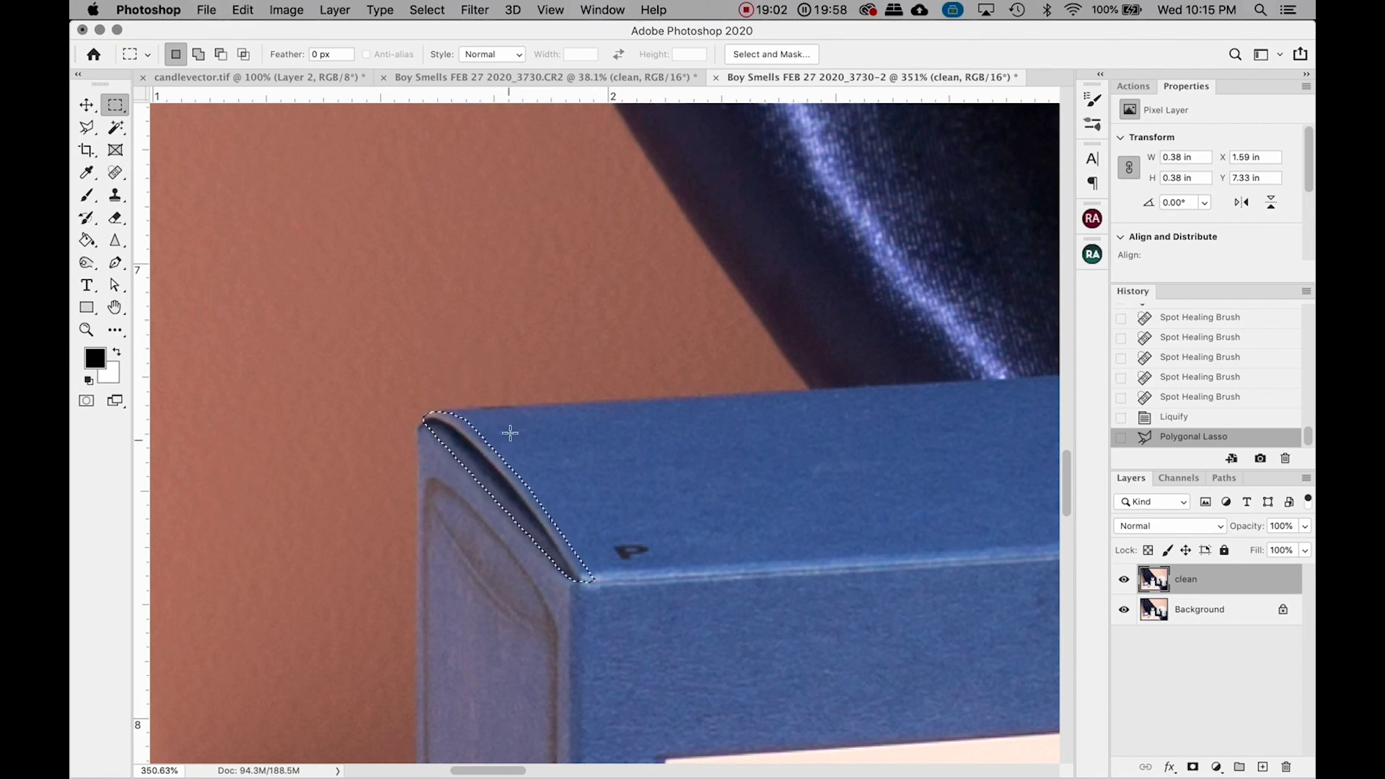
left_click(437, 10)
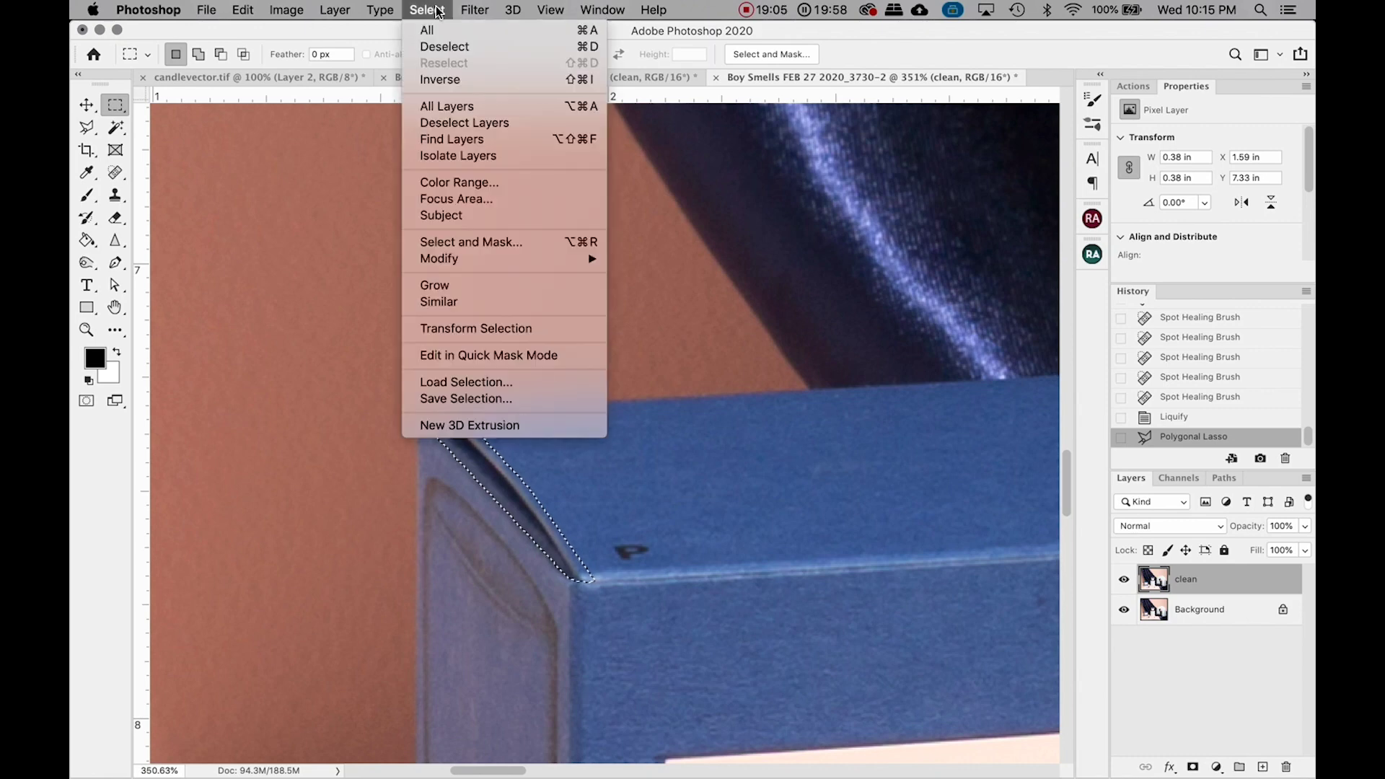
left_click(426, 7)
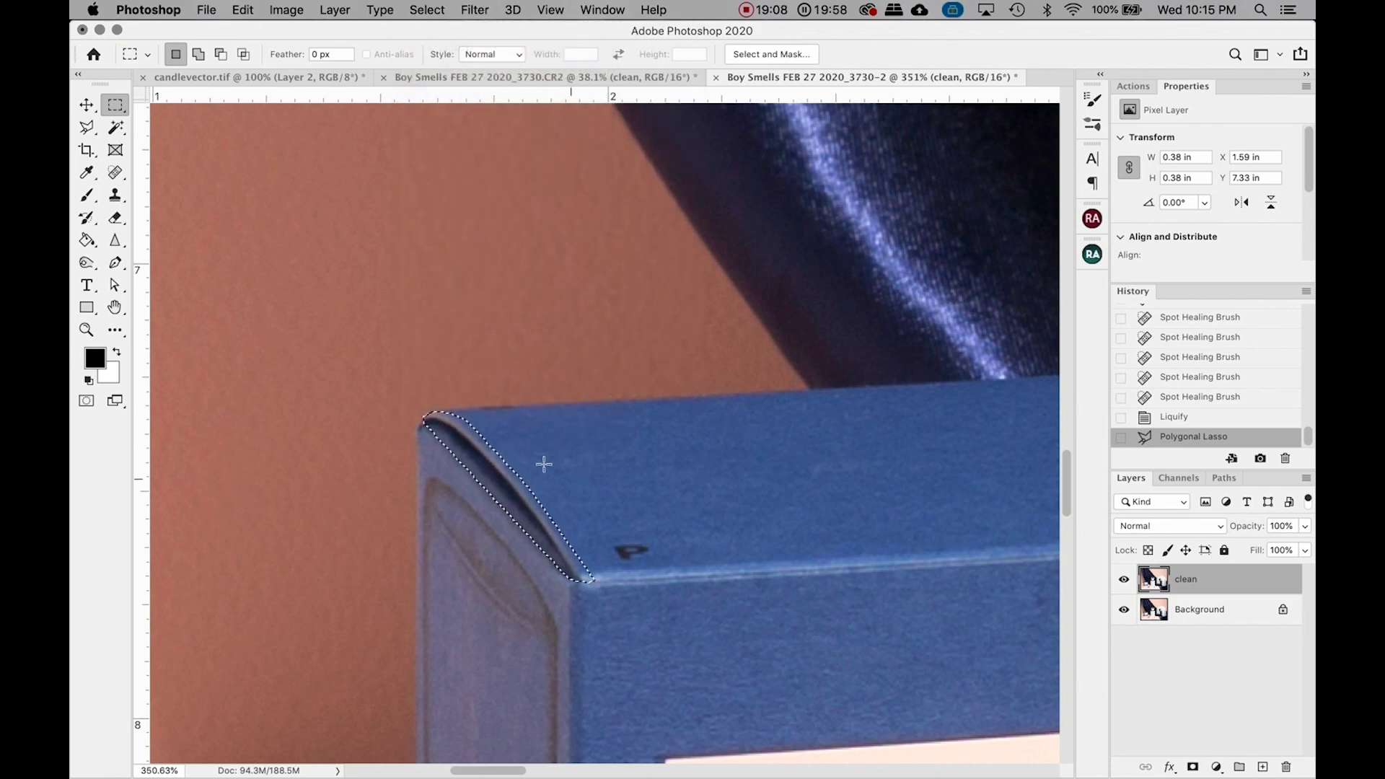
left_click(430, 10)
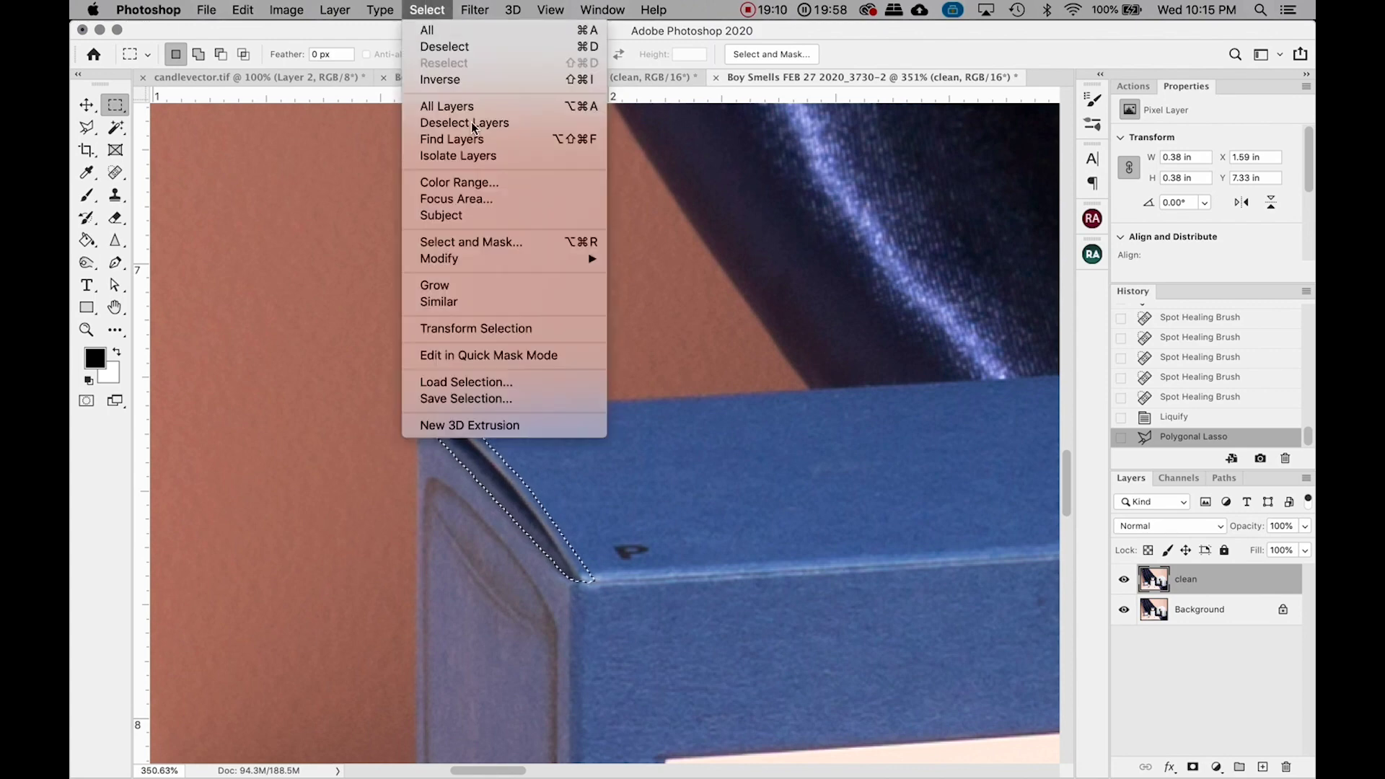
left_click(640, 272)
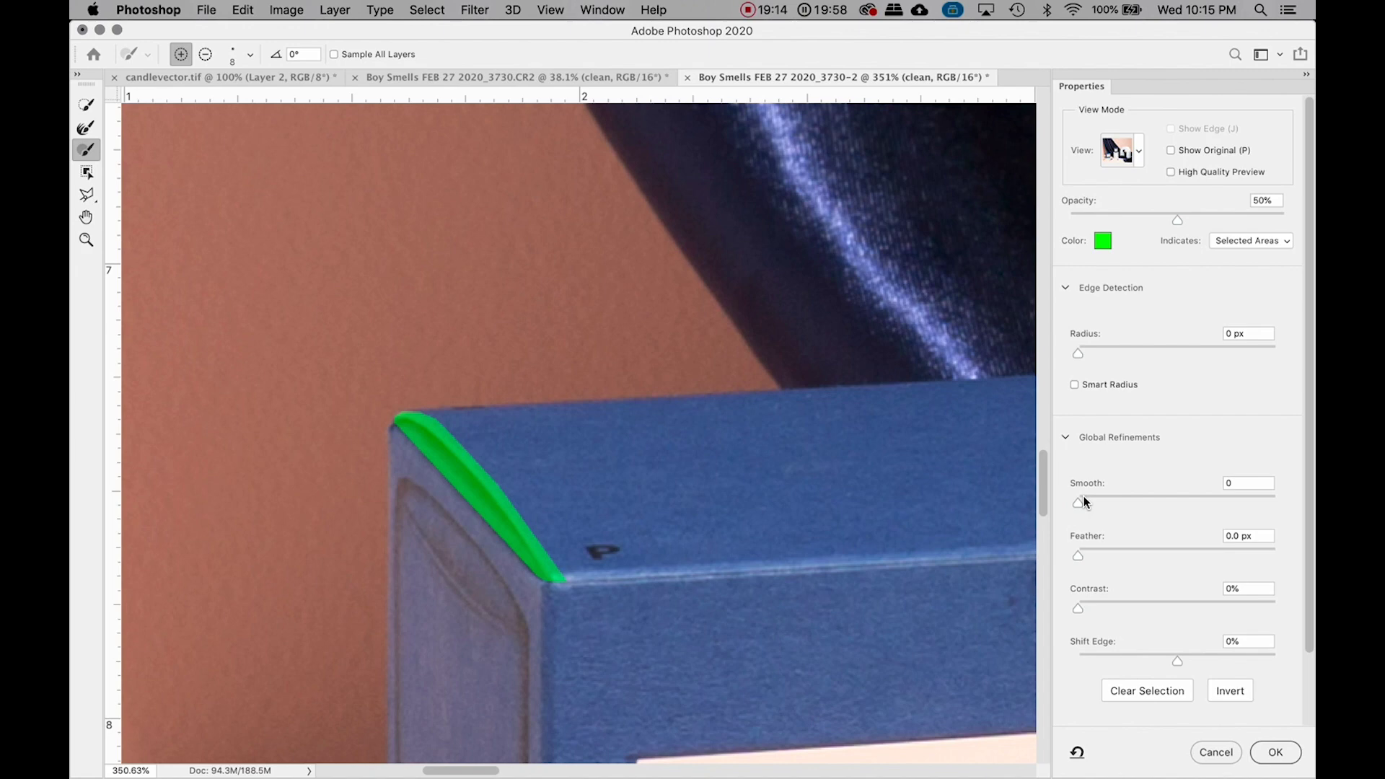
left_click(1083, 496)
left_click_drag(1099, 488, 1090, 488)
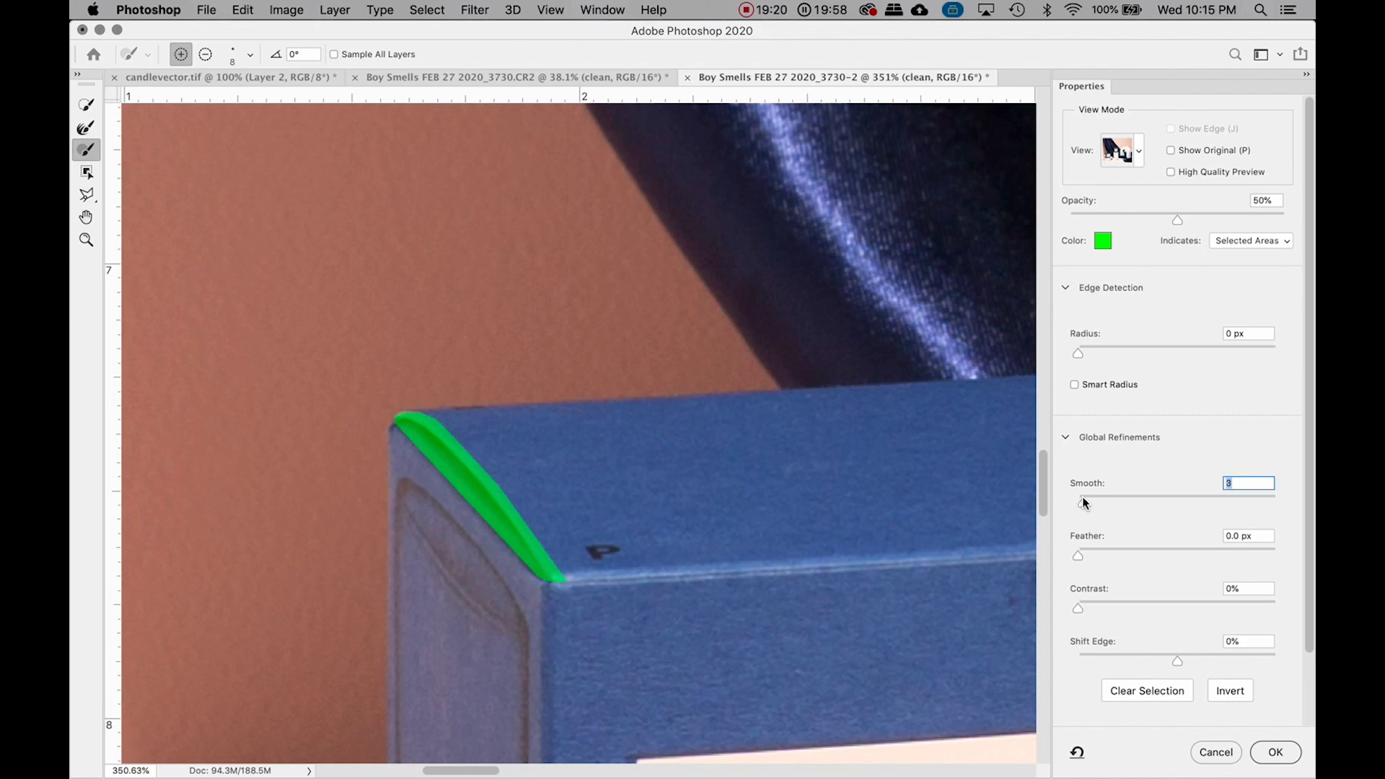
left_click(1291, 759)
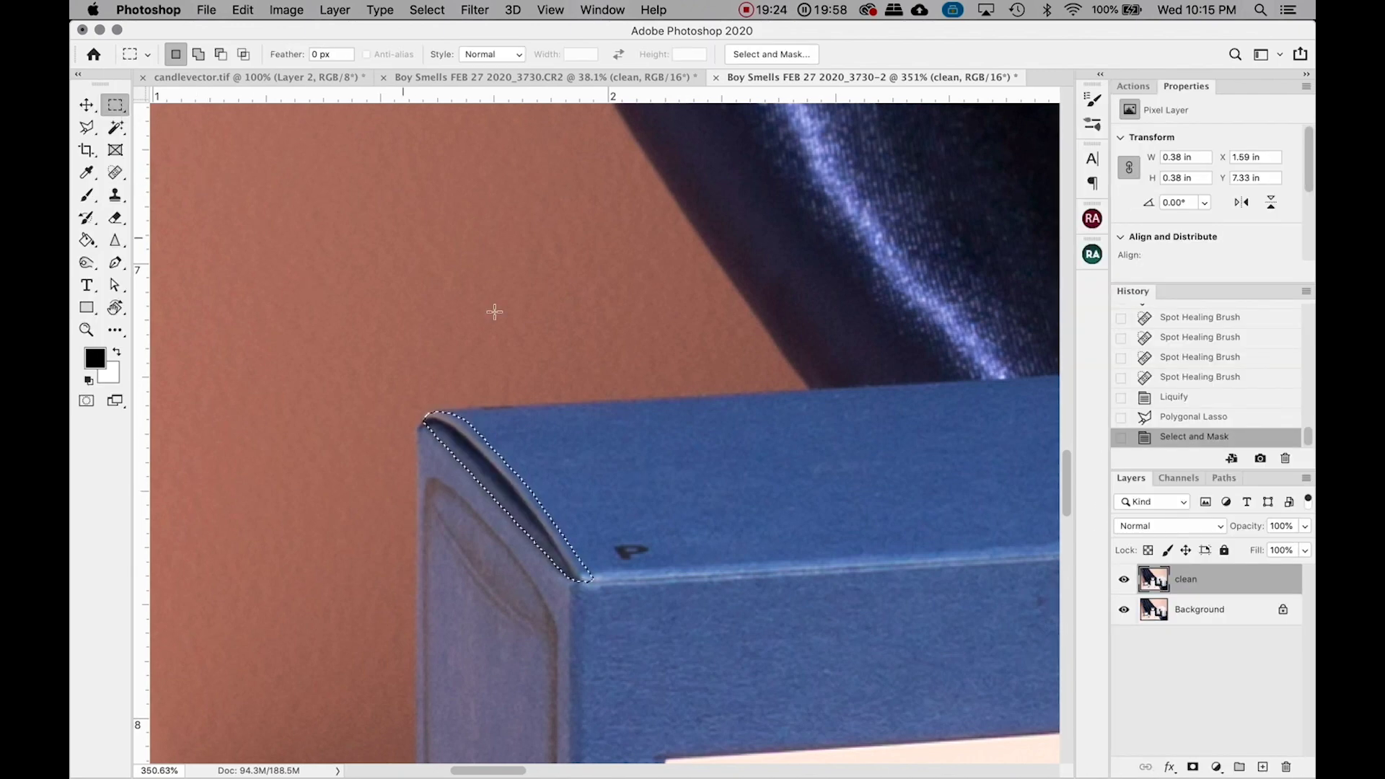
Shift the selection onto the clean lid surface, copy and paste that area, and move the pasted piece over the dark gap
left_click_drag(526, 503, 577, 513)
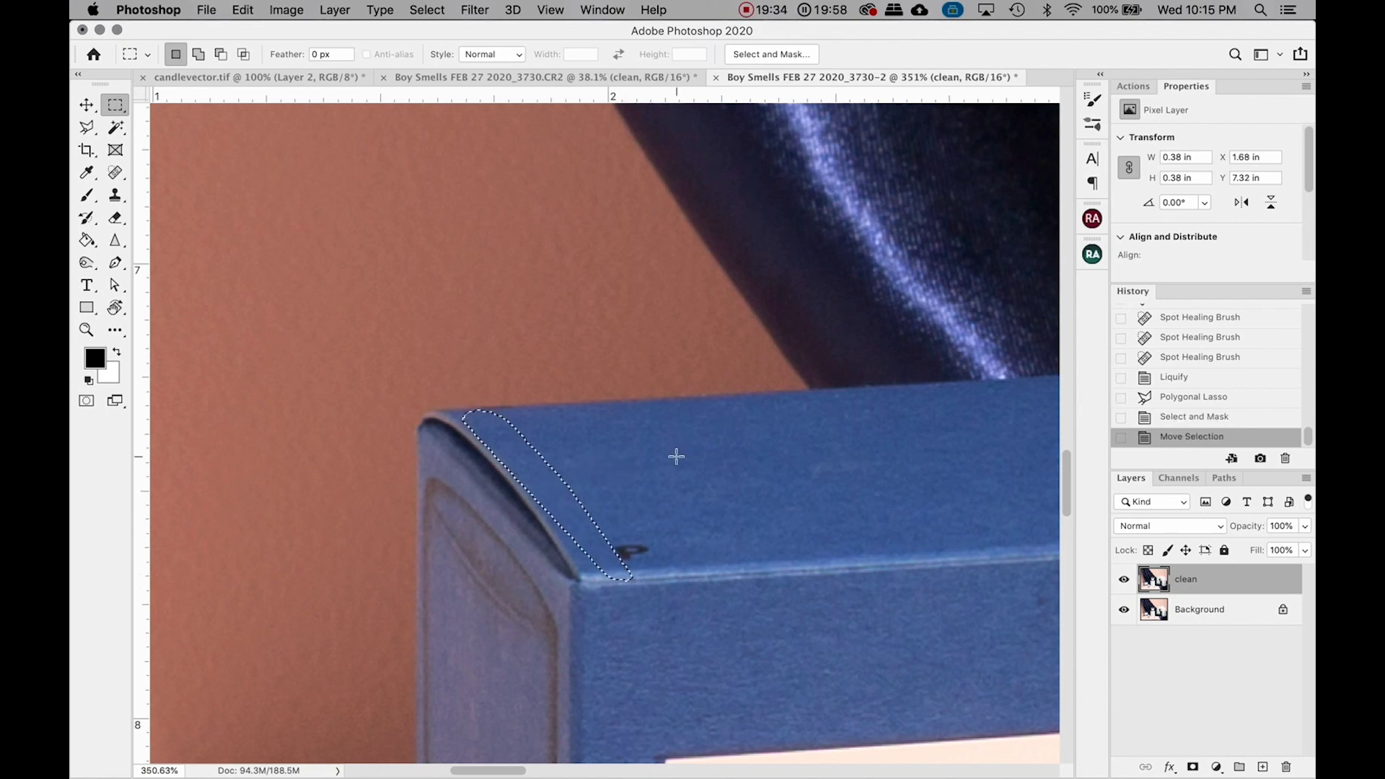
key("super+c")
key("super+v")
left_click(88, 113)
left_click_drag(573, 511, 536, 514)
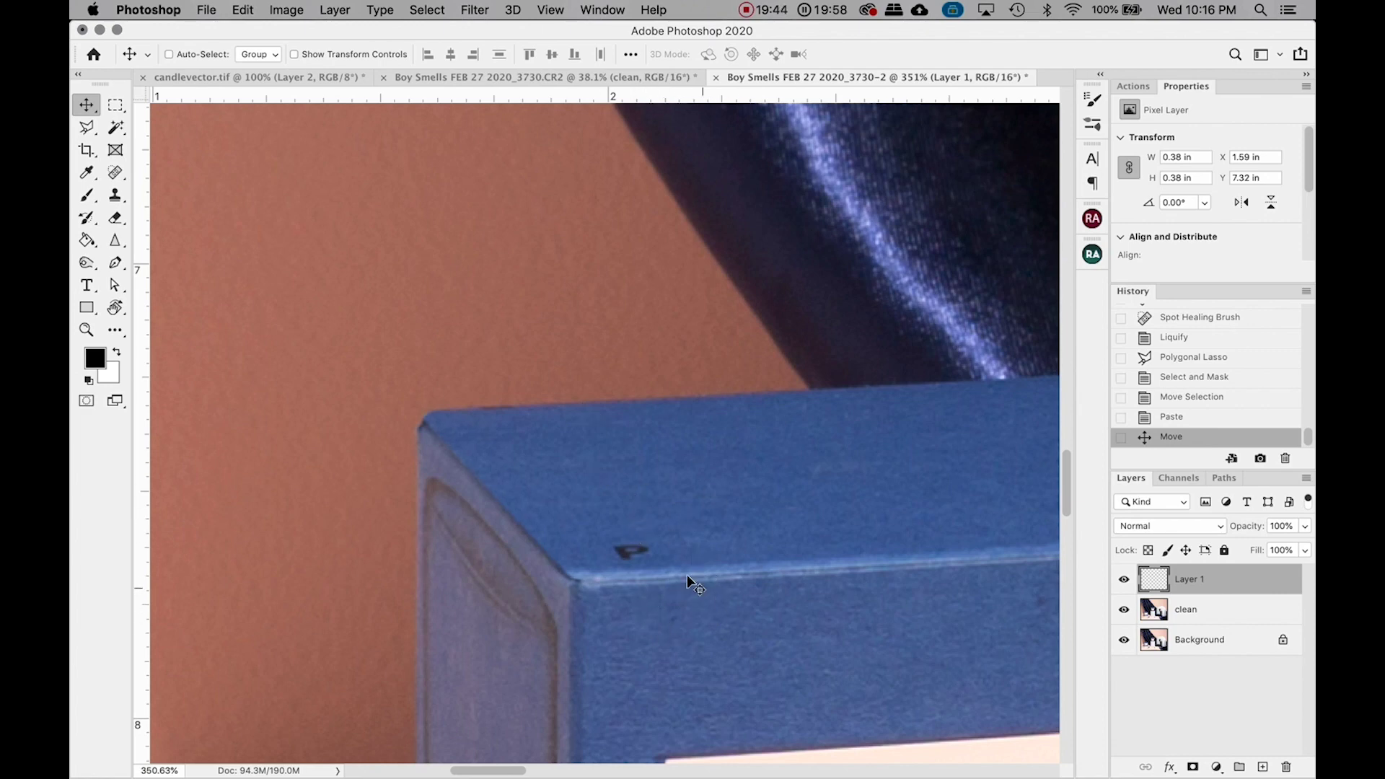
Merge the pasted lid piece down into the clean layer
right_click(1201, 580)
left_click(1239, 590)
right_click(1208, 580)
left_click(1102, 537)
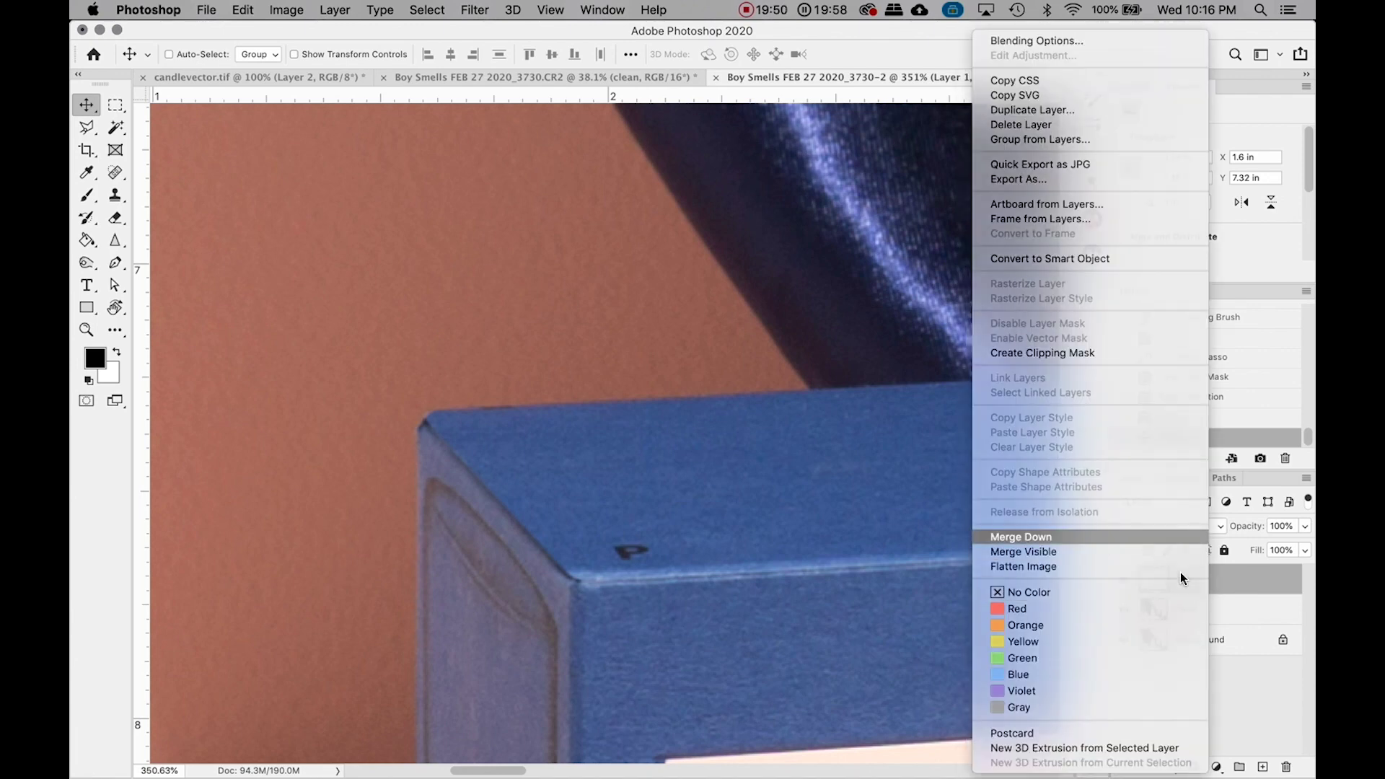
Patch the rough spot on the lid's front edge beside the covered gap, and deselect
right_click(125, 182)
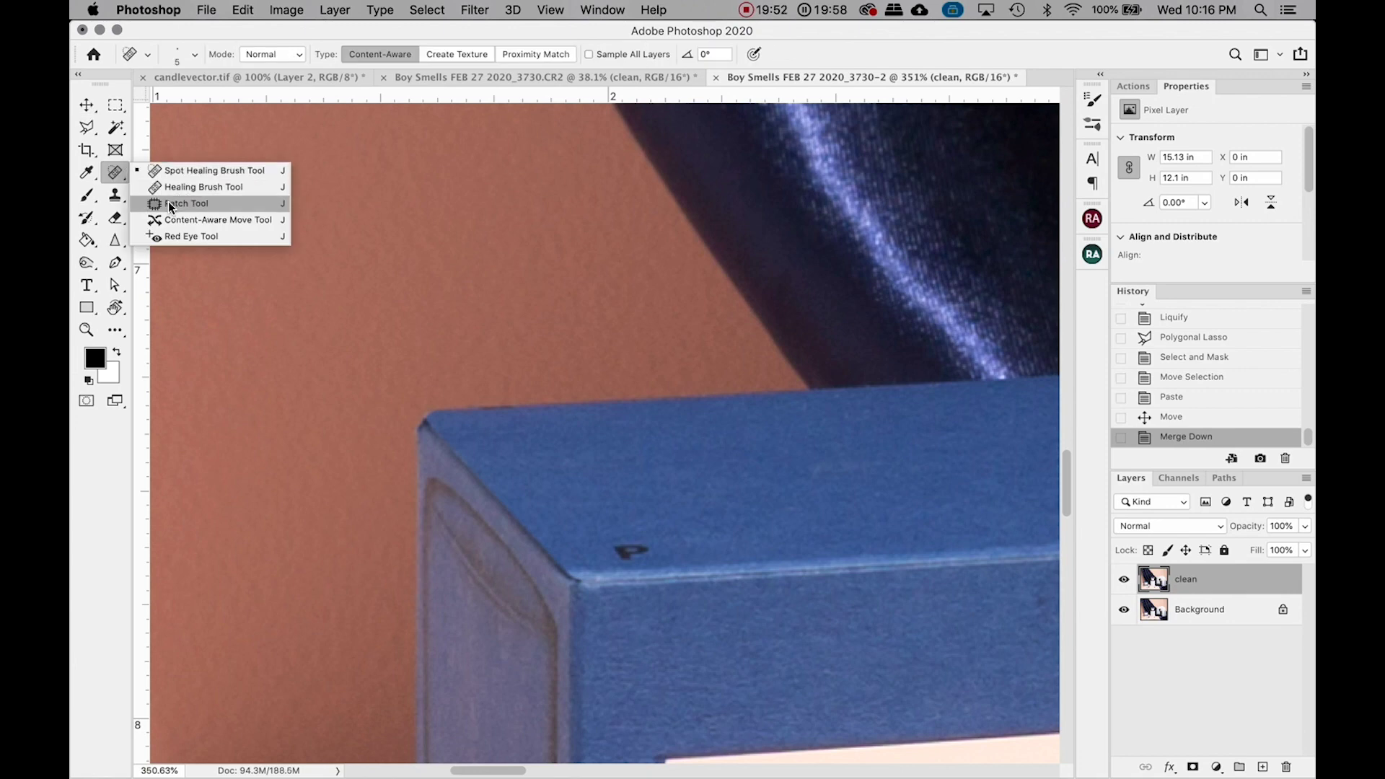
left_click(195, 207)
mouse_move(581, 570)
left_mouse_down()
mouse_move(597, 598)
mouse_move(597, 568)
mouse_move(582, 571)
left_mouse_up()
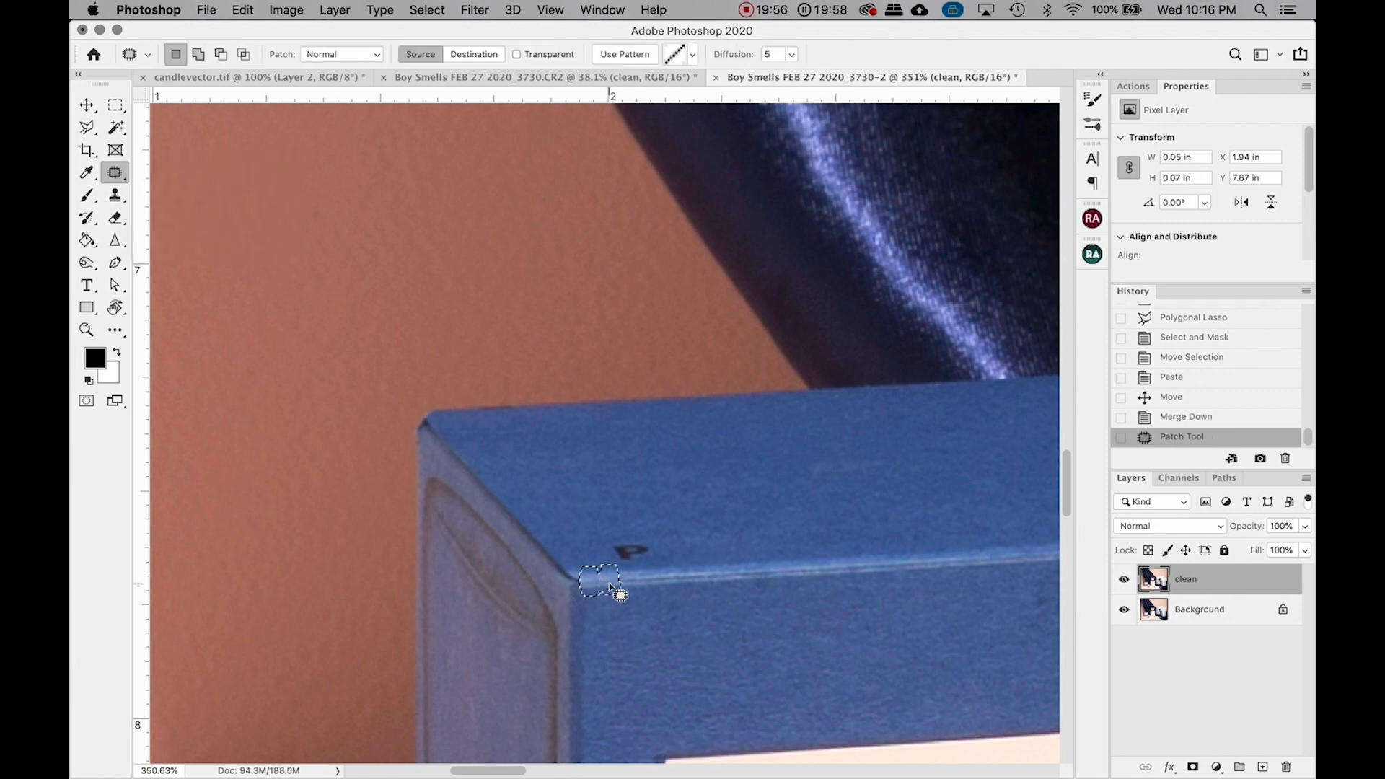
left_click_drag(607, 585, 656, 607)
key("ctrl+d")
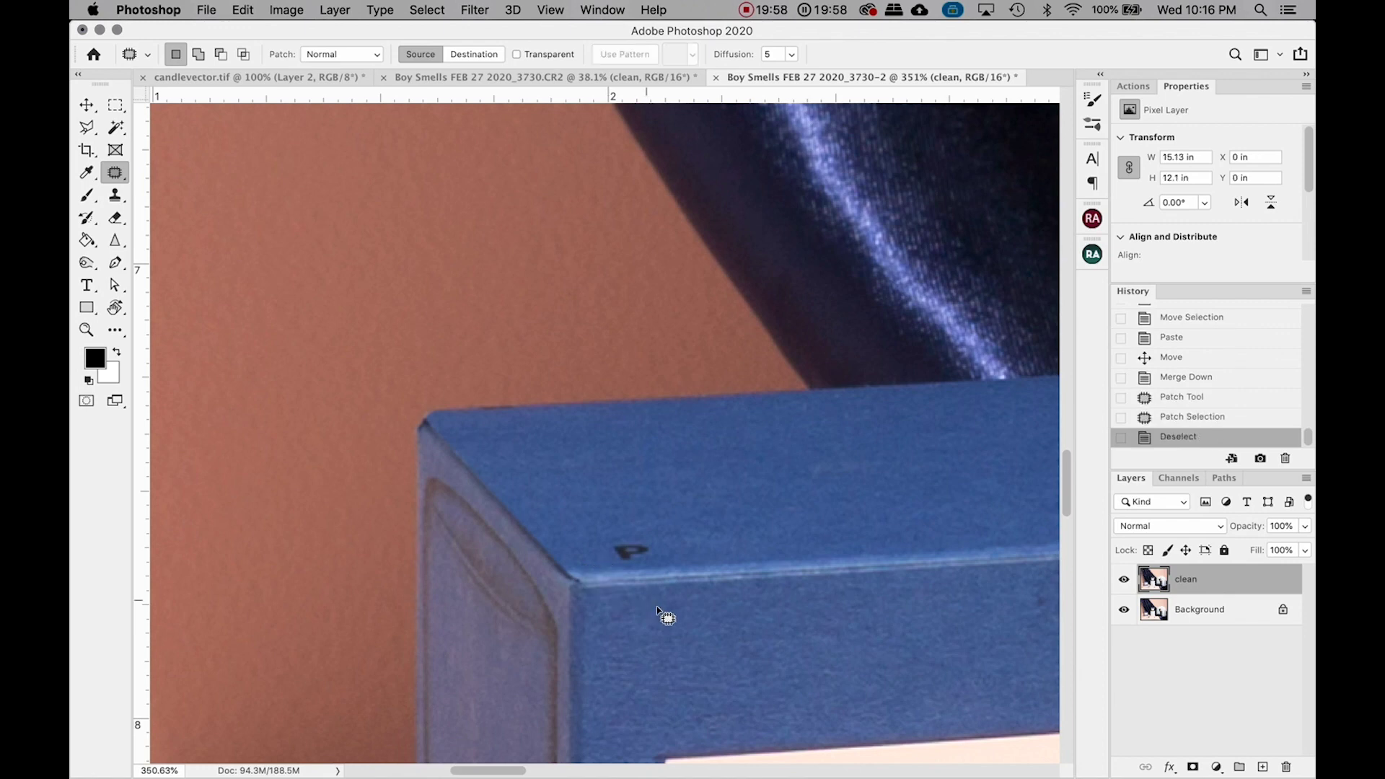
Spot-heal the marks at the lid's front corner beside the covered gap with brush size 9
right_click(115, 173)
left_click(184, 171)
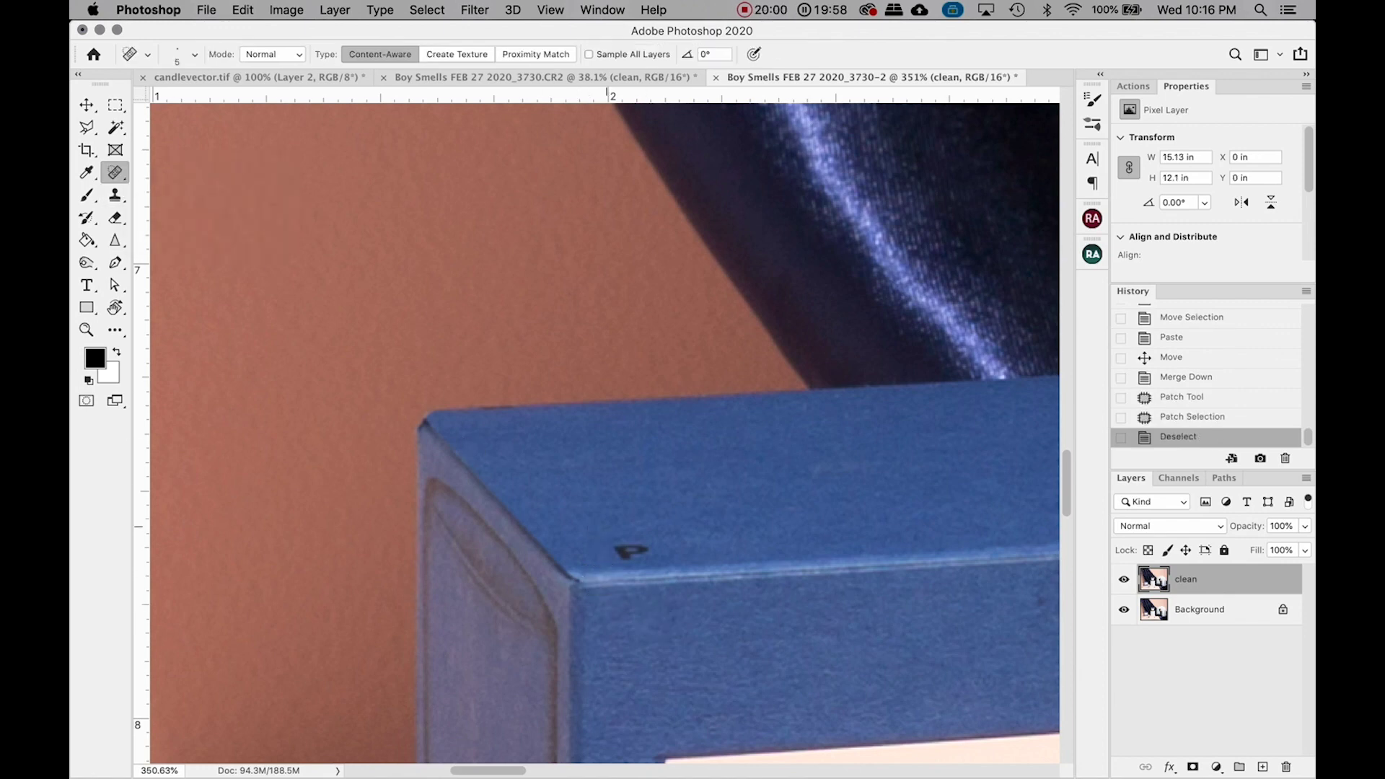
key("bracketright")
left_click(582, 570)
left_click(581, 572)
left_click(582, 573)
left_click(581, 575)
left_click(570, 576)
left_click(574, 578)
left_click(621, 600)
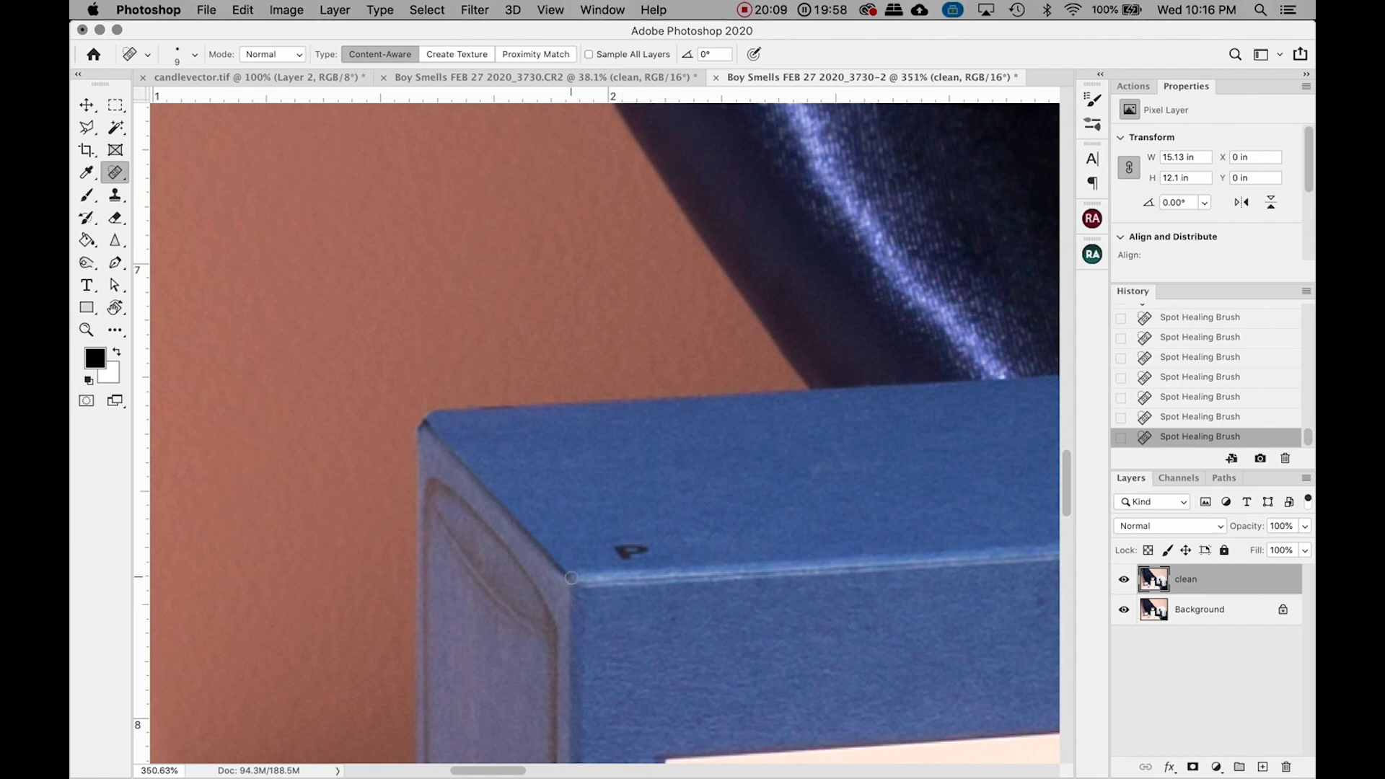
Patch the lid's front corner again, and patch the dark strip along the side edge near the rear corner
right_click(115, 172)
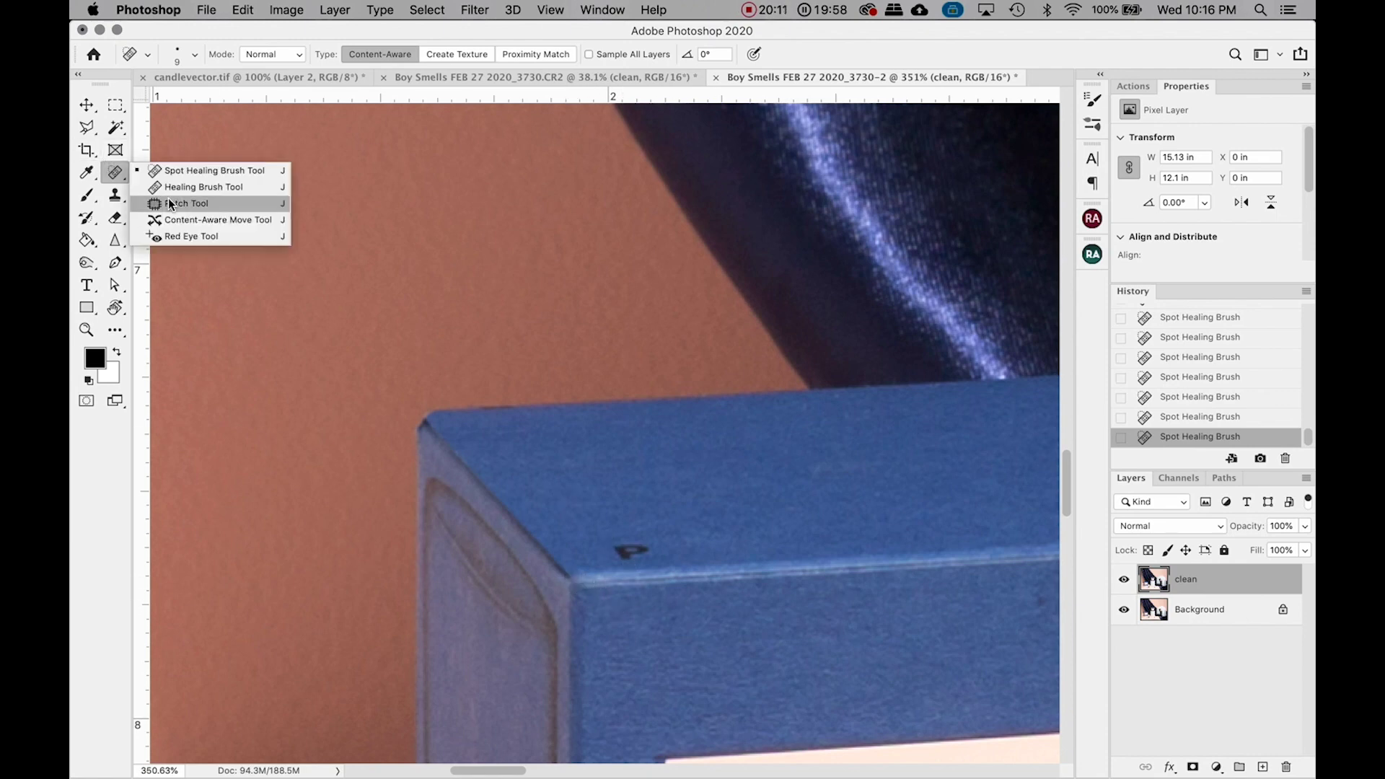
left_click(180, 202)
mouse_move(574, 569)
left_mouse_down()
mouse_move(587, 583)
mouse_move(571, 589)
mouse_move(574, 570)
mouse_move(596, 572)
mouse_move(629, 604)
left_mouse_up()
key("ctrl+d")
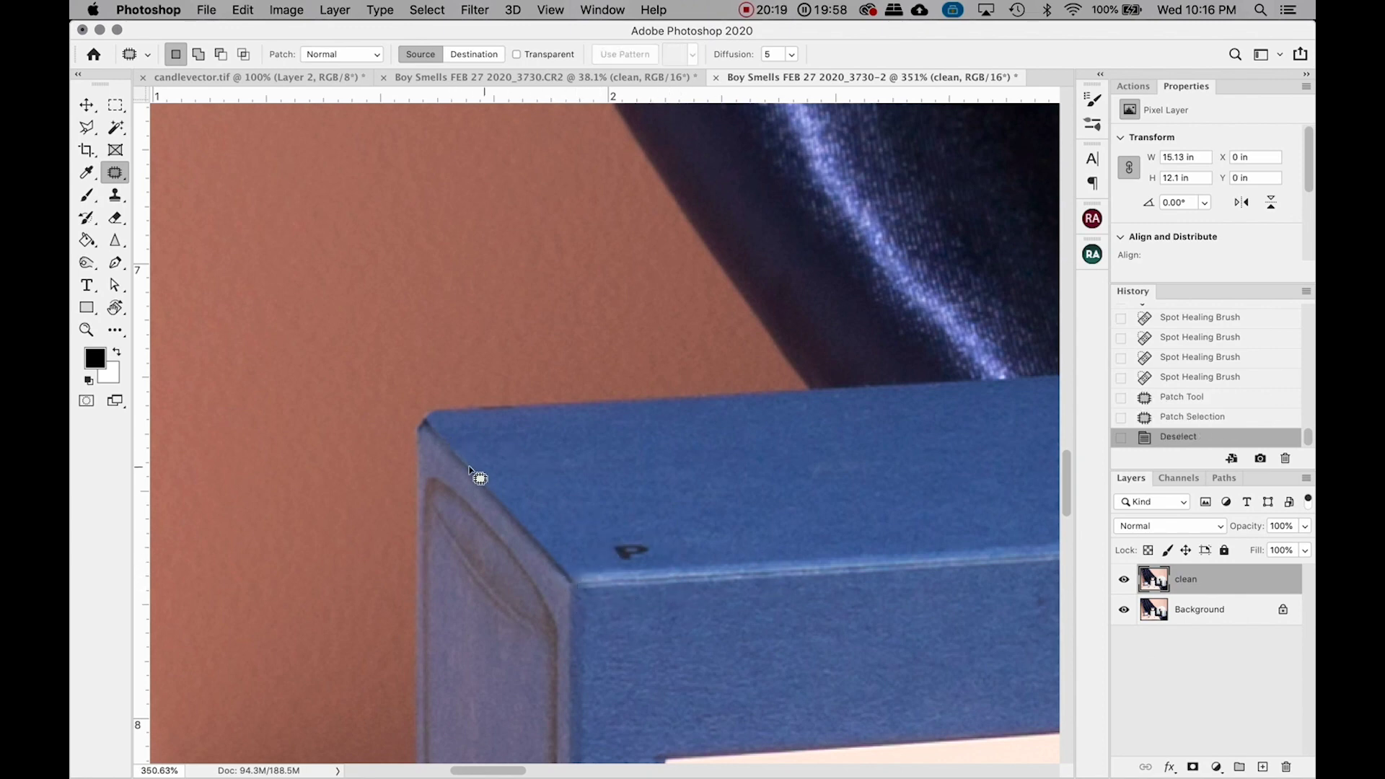
mouse_move(430, 425)
left_mouse_down()
mouse_move(431, 451)
mouse_move(458, 447)
mouse_move(474, 467)
left_mouse_up()
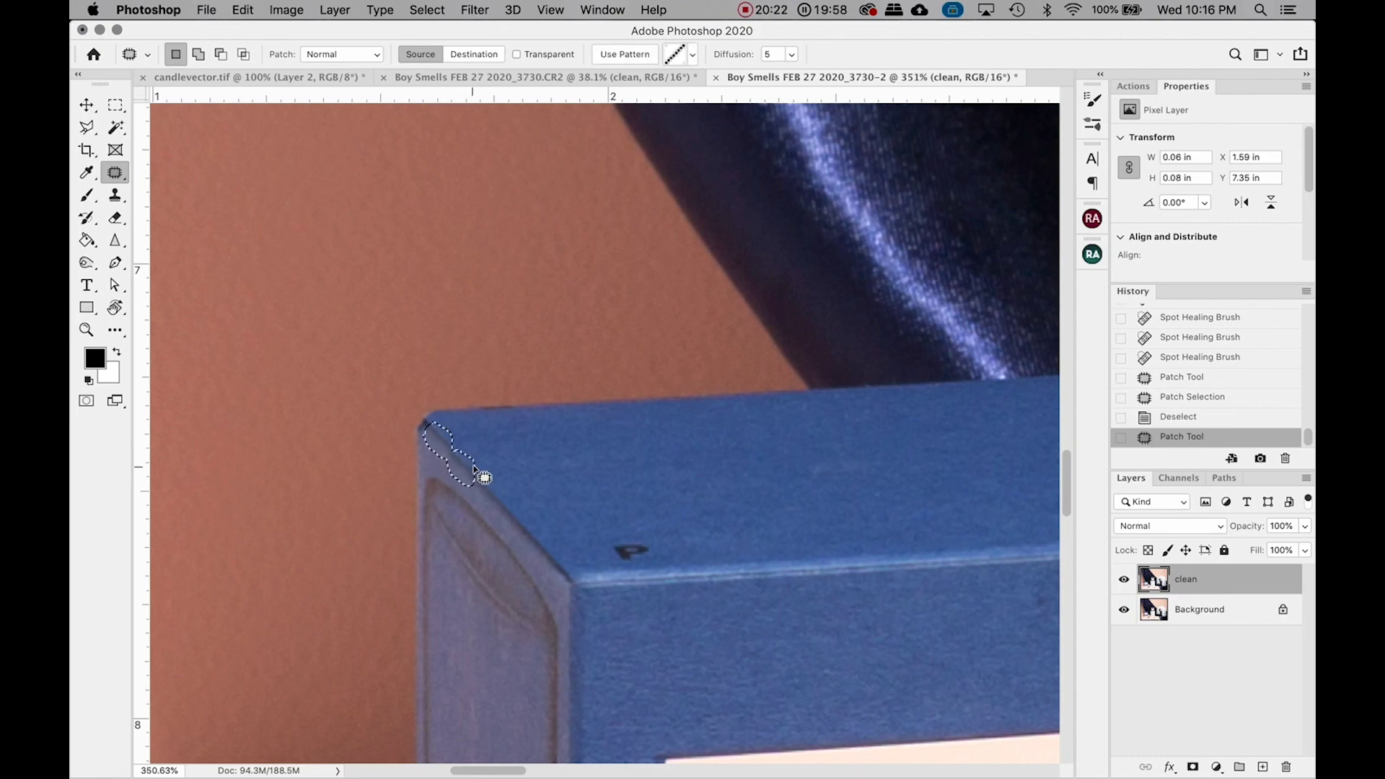
left_click_drag(479, 470, 510, 463)
key("ctrl+d")
Try to spot-heal the small dark mark on the lid's back edge, and undo the dab
left_click_drag(112, 175, 175, 171)
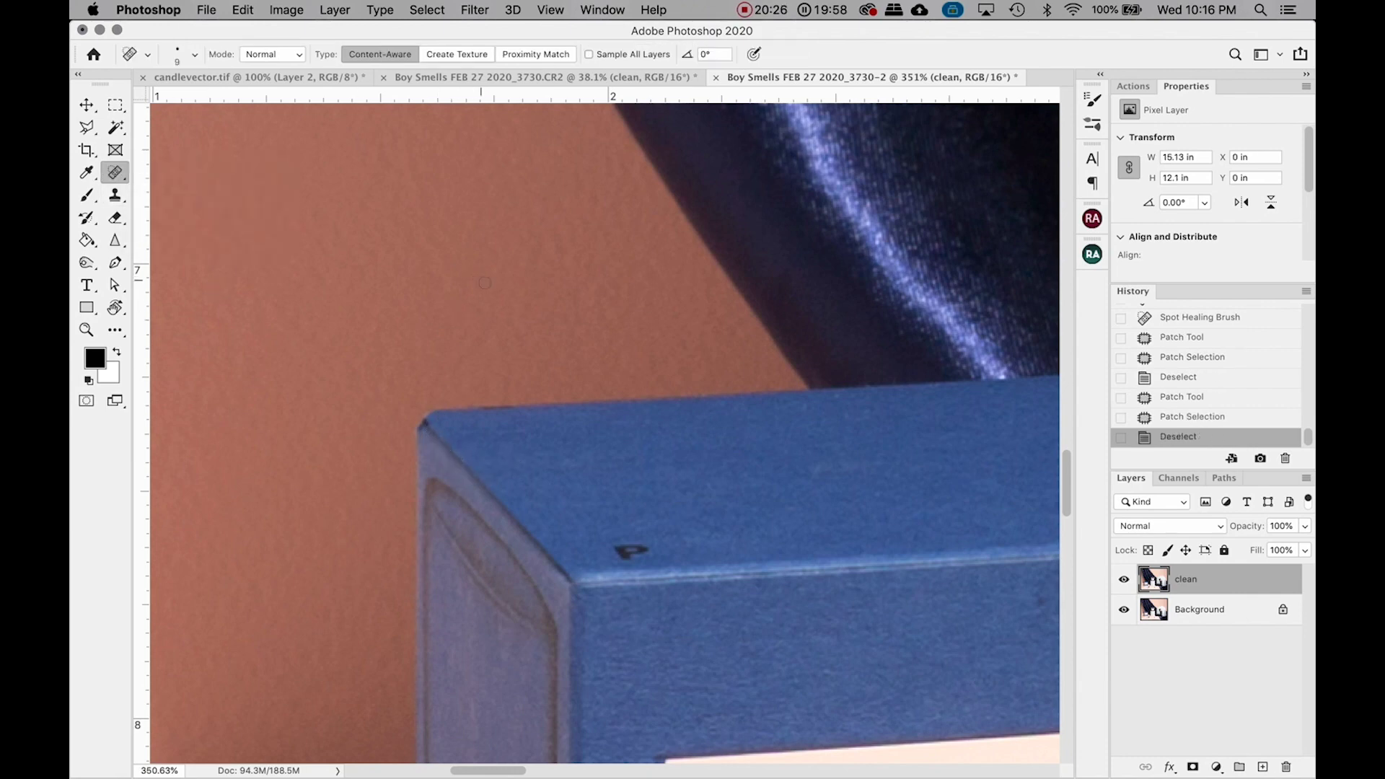
key("bracketright")
left_click(504, 408)
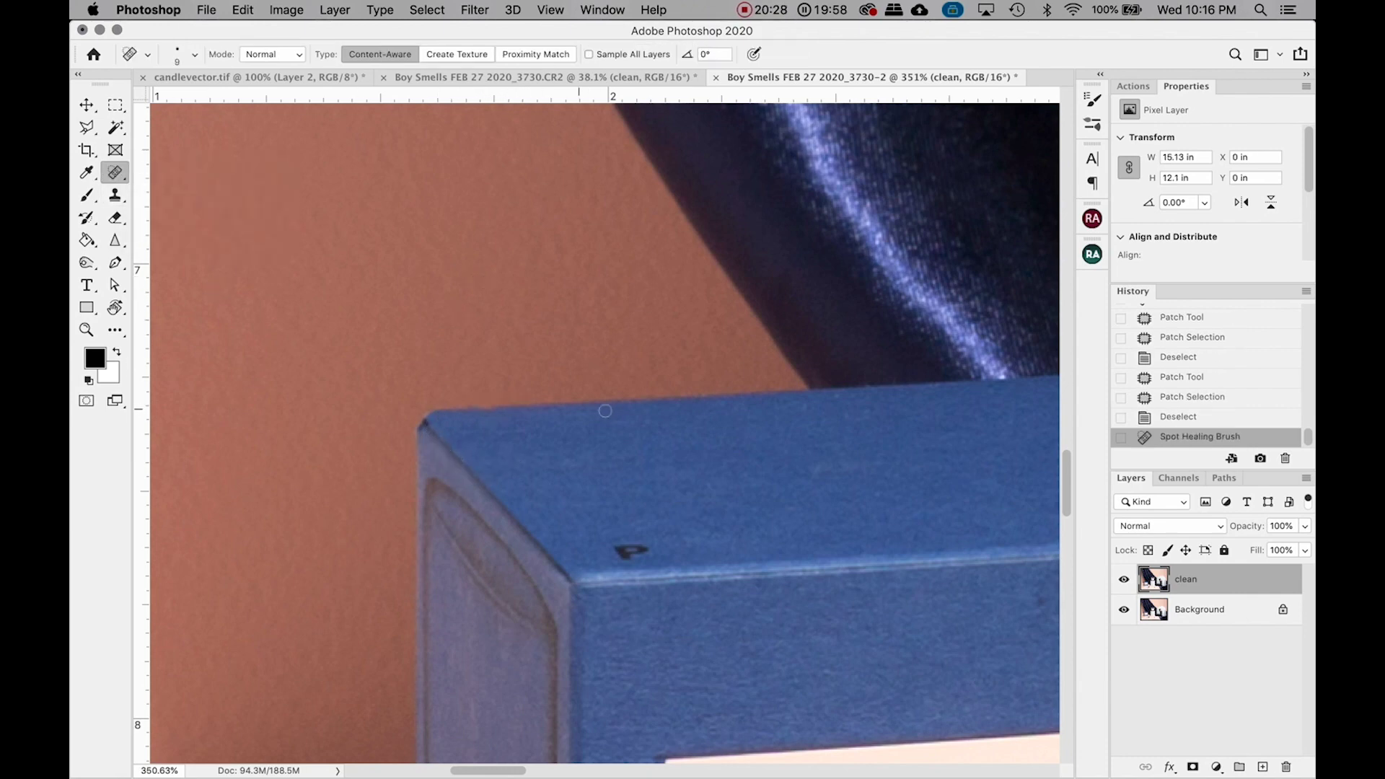
key("super+z")
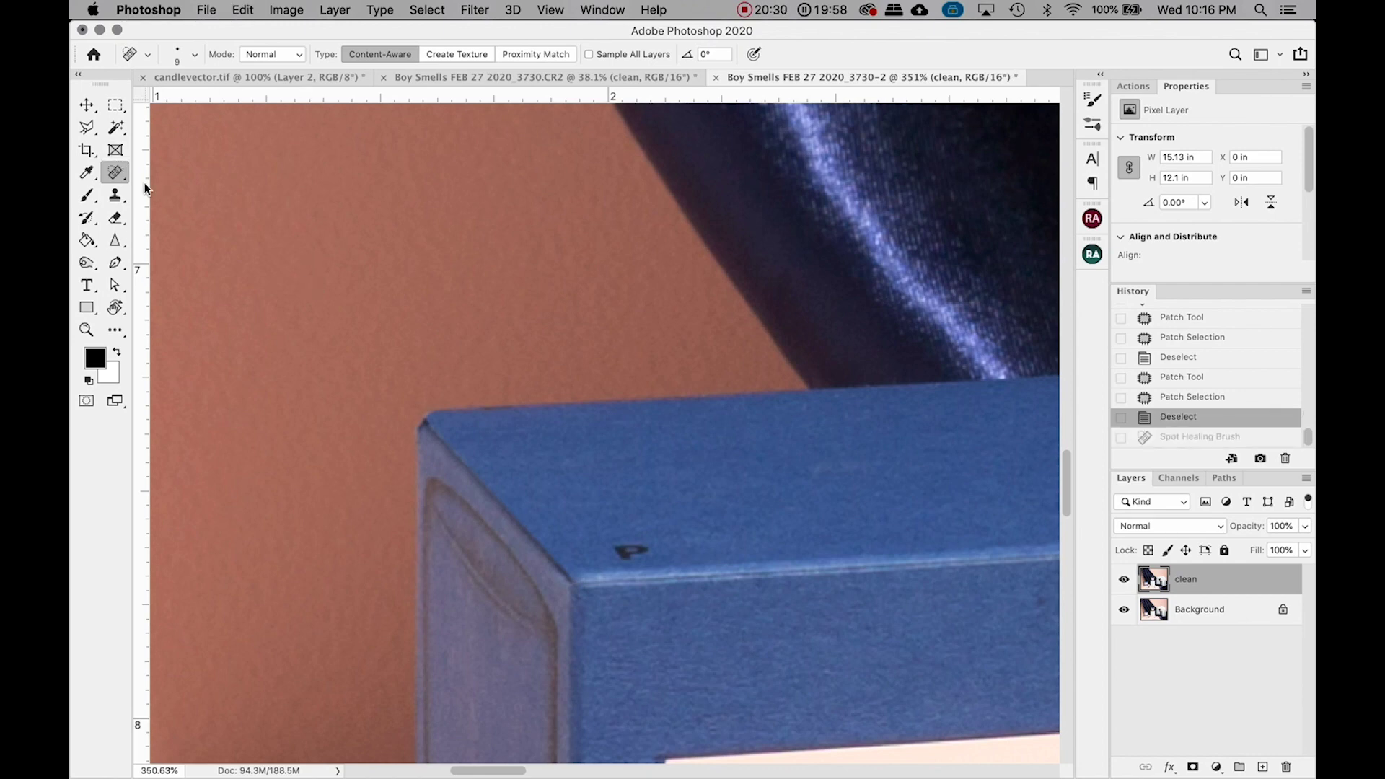
Remove the small dark mark on the lid's back edge with the Patch tool, and deselect
left_click_drag(124, 176, 180, 204)
mouse_move(477, 413)
left_mouse_down()
mouse_move(508, 394)
mouse_move(521, 420)
mouse_move(508, 412)
mouse_move(557, 421)
left_mouse_up()
key("super+z")
key("super+d")
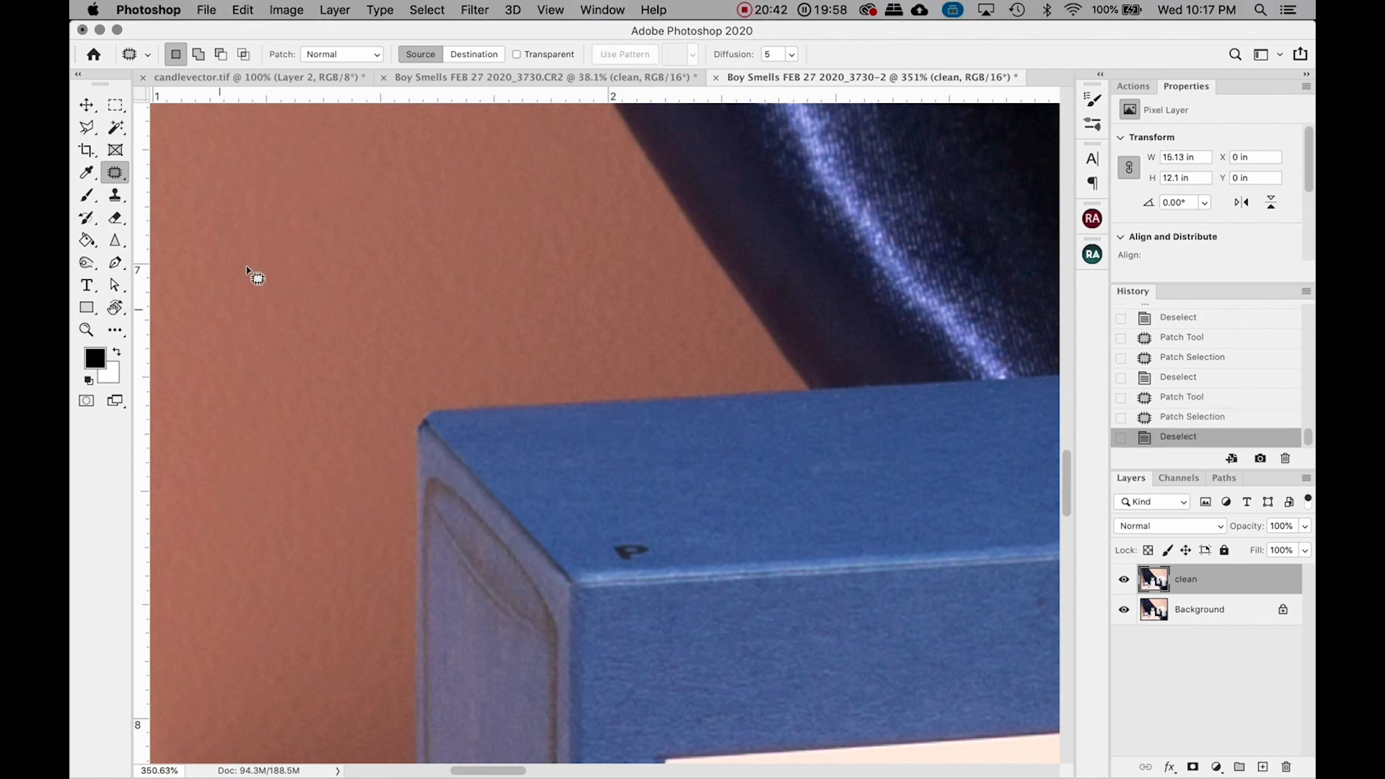
Spot-heal the dark notch at the lid's rear corner above the side panel with brush size 10
right_click(117, 175)
left_click(193, 172)
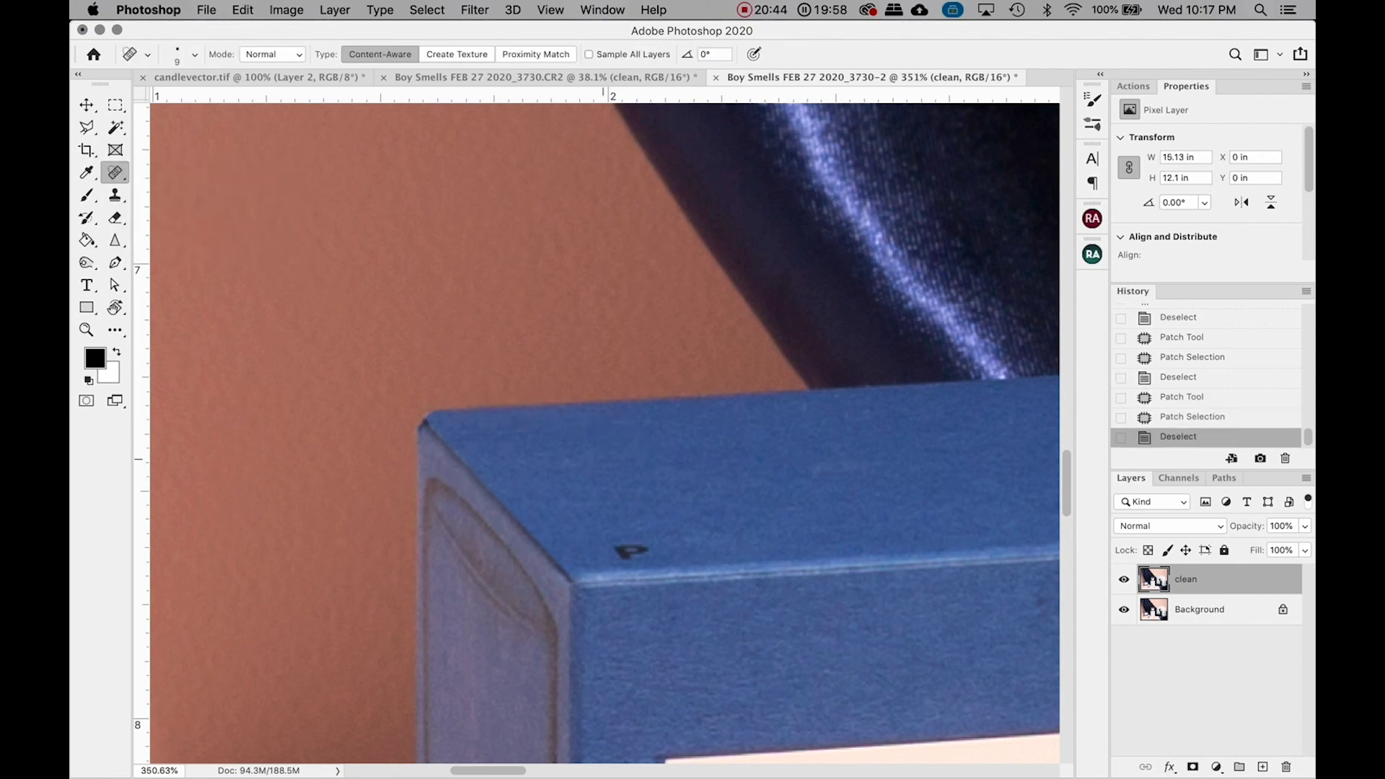
left_click_drag(423, 421, 427, 417)
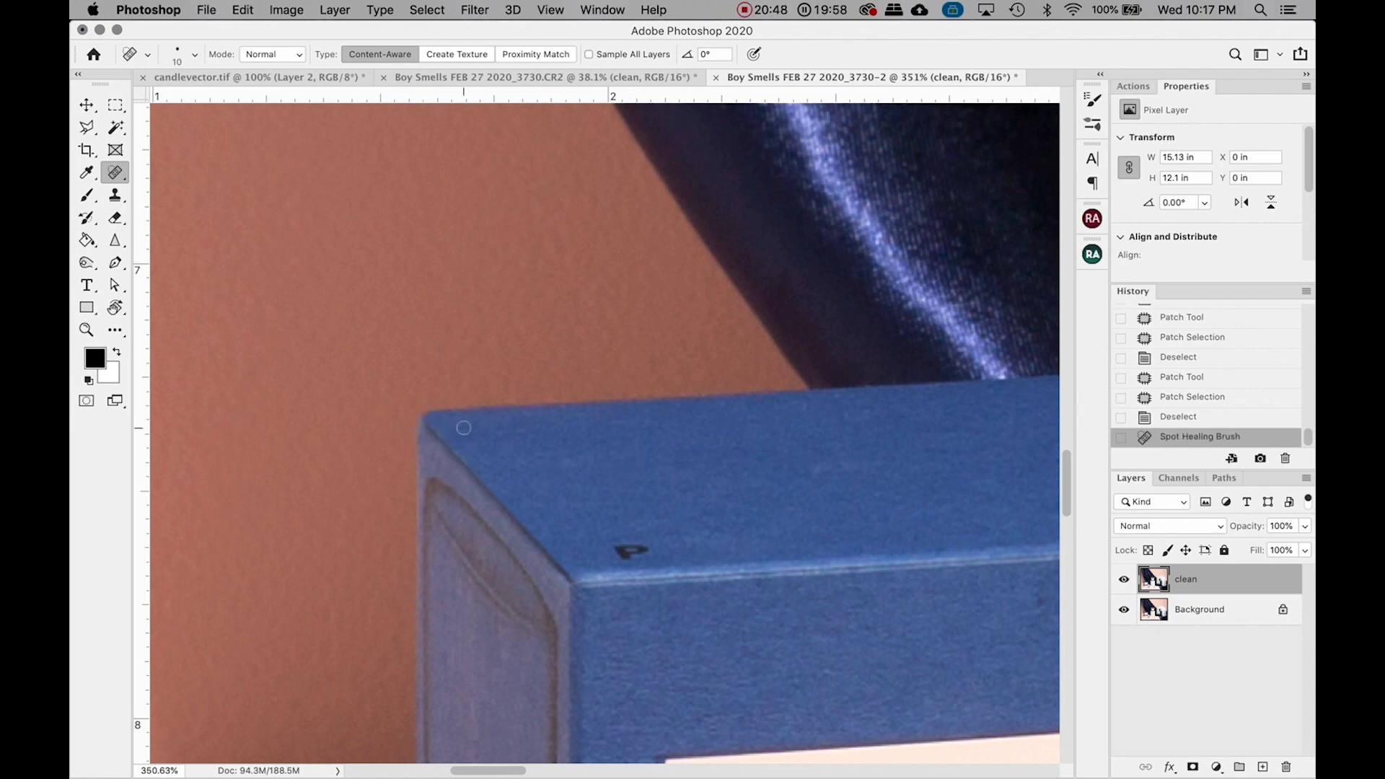
left_click(427, 417)
left_click(420, 447)
left_click(419, 436)
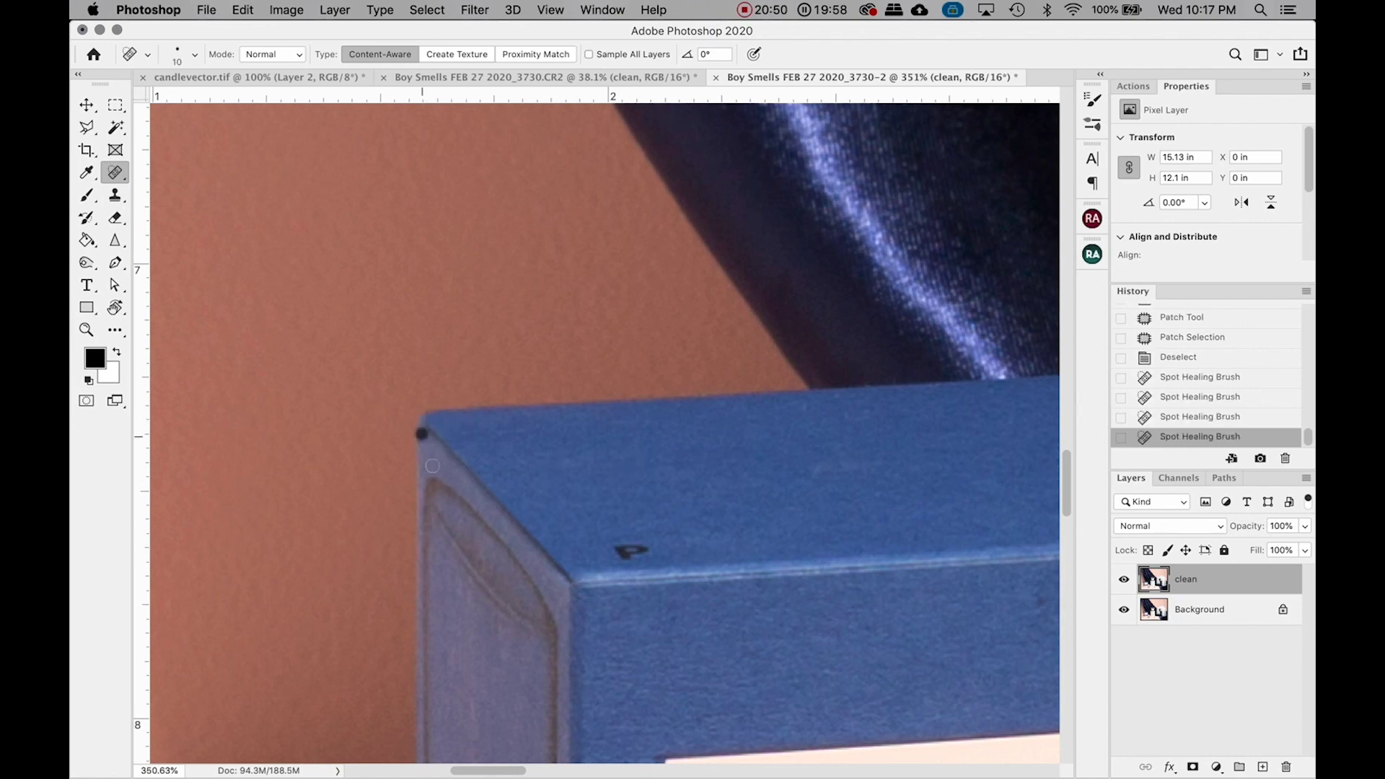
left_click(423, 441)
Patch the lid's rear corner above the side panel with clean lid surface using the Patch tool, and deselect
right_click(114, 173)
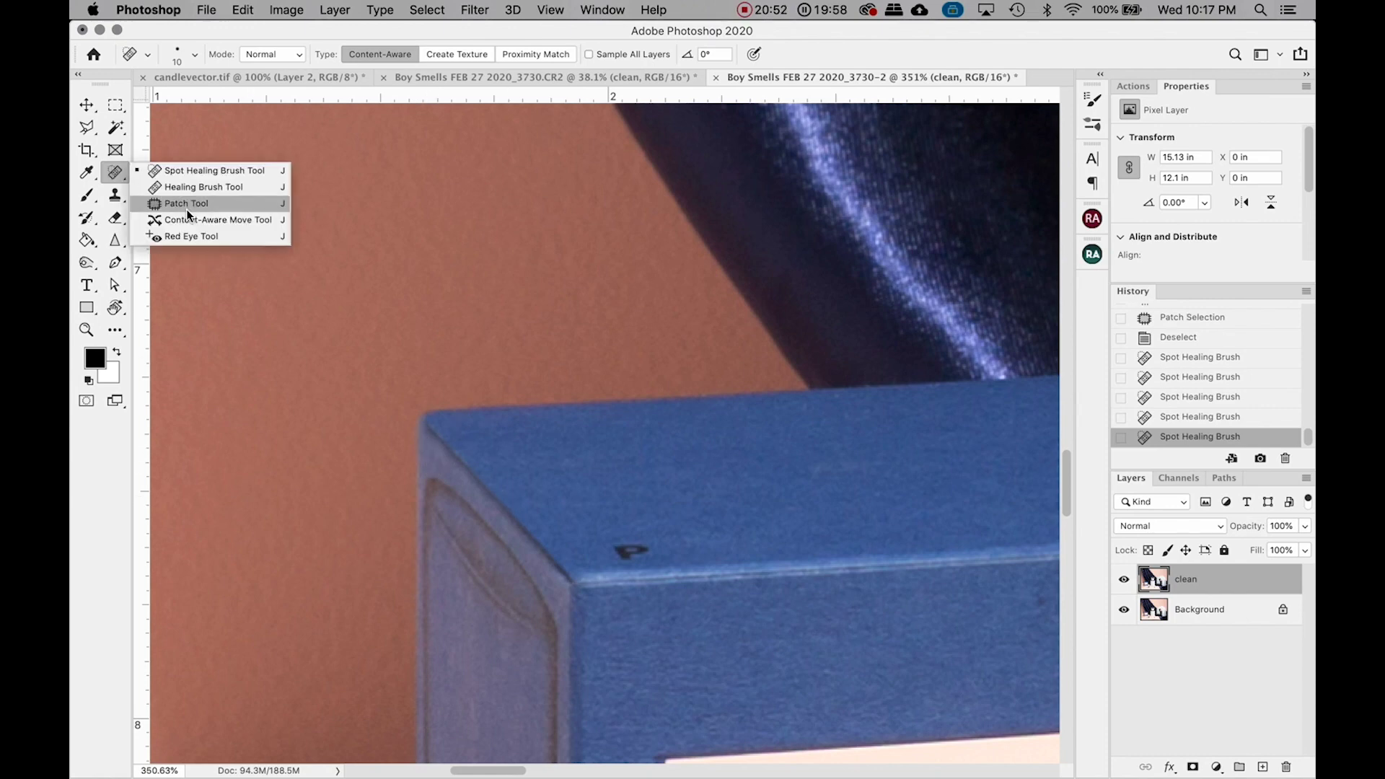
left_click(202, 199)
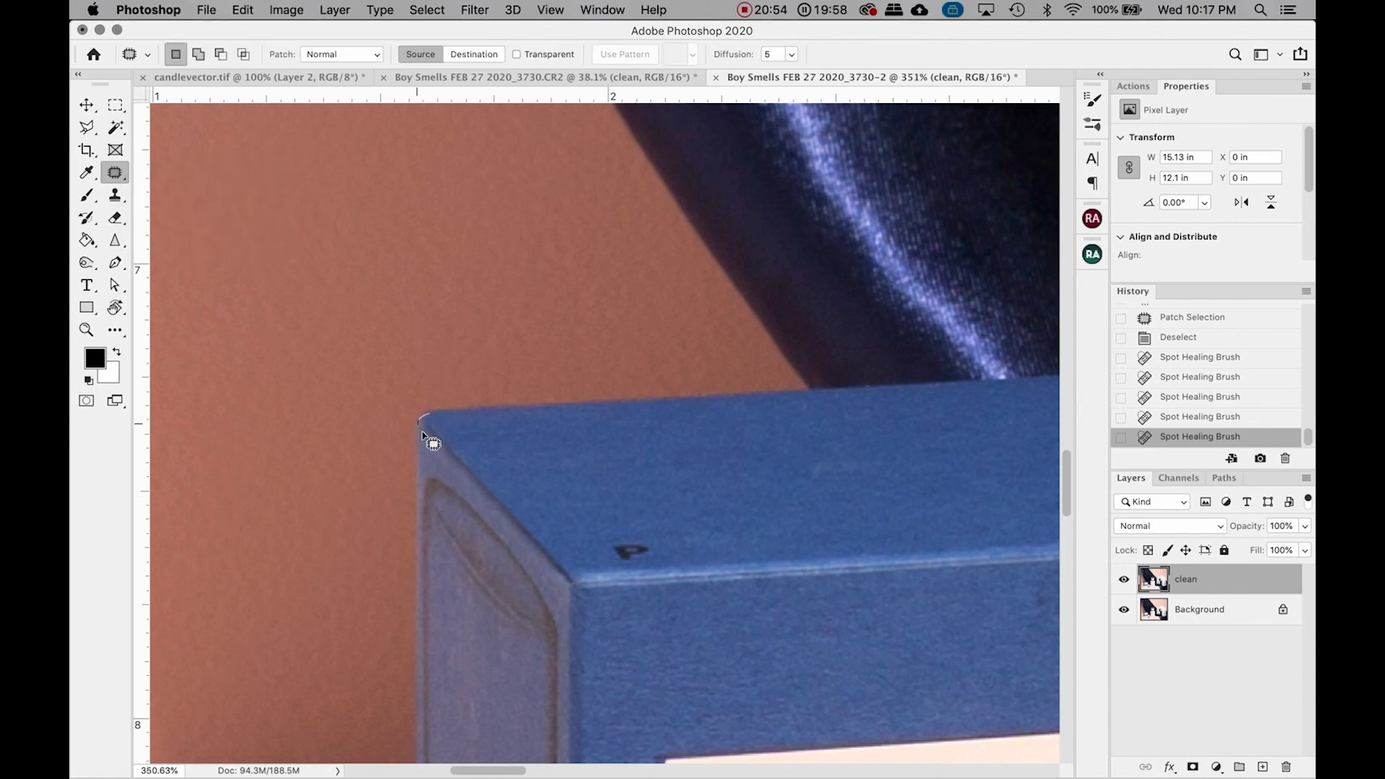
left_click_drag(427, 422, 520, 454)
key("super+d")
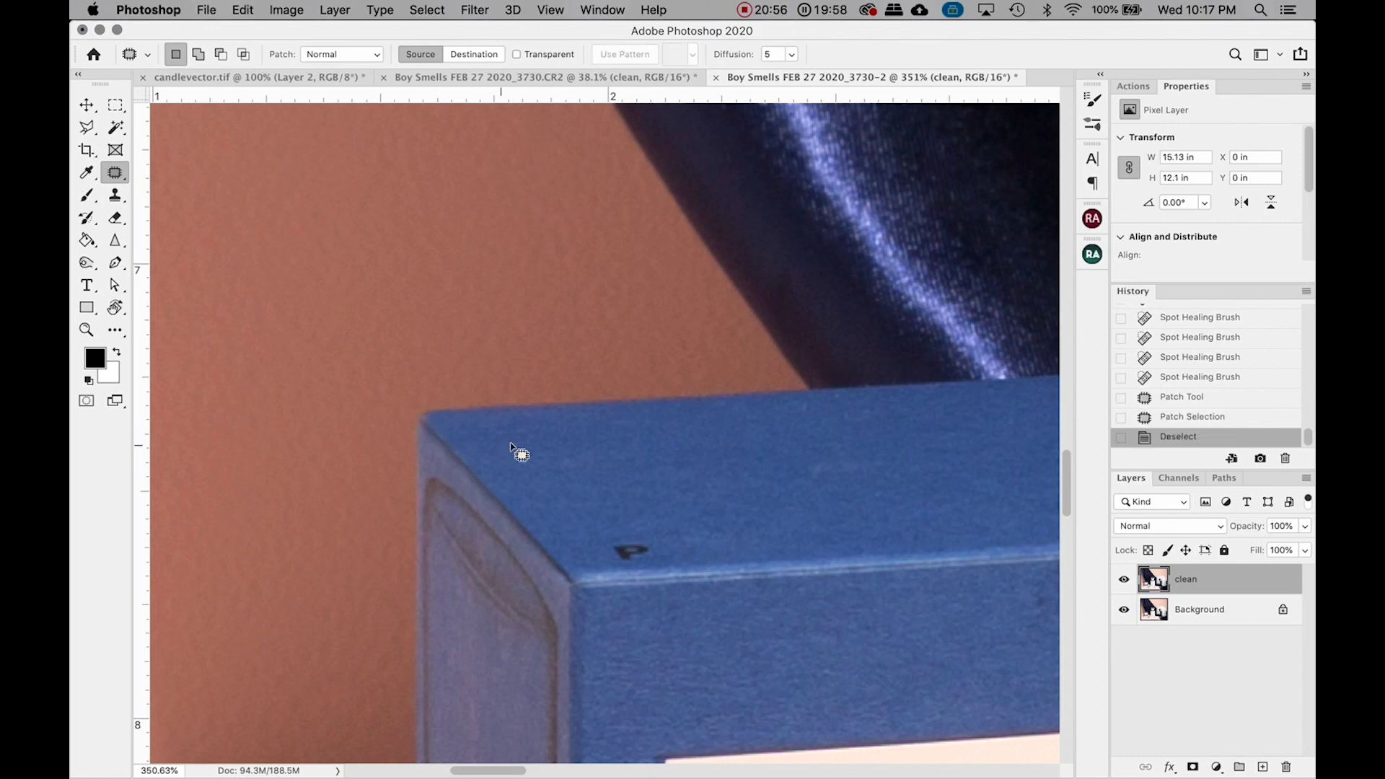
Toggle the clean layer's visibility to compare the retouched box lid with the original
scroll(786, 467, "down", 2)
scroll(785, 467, "down", 1)
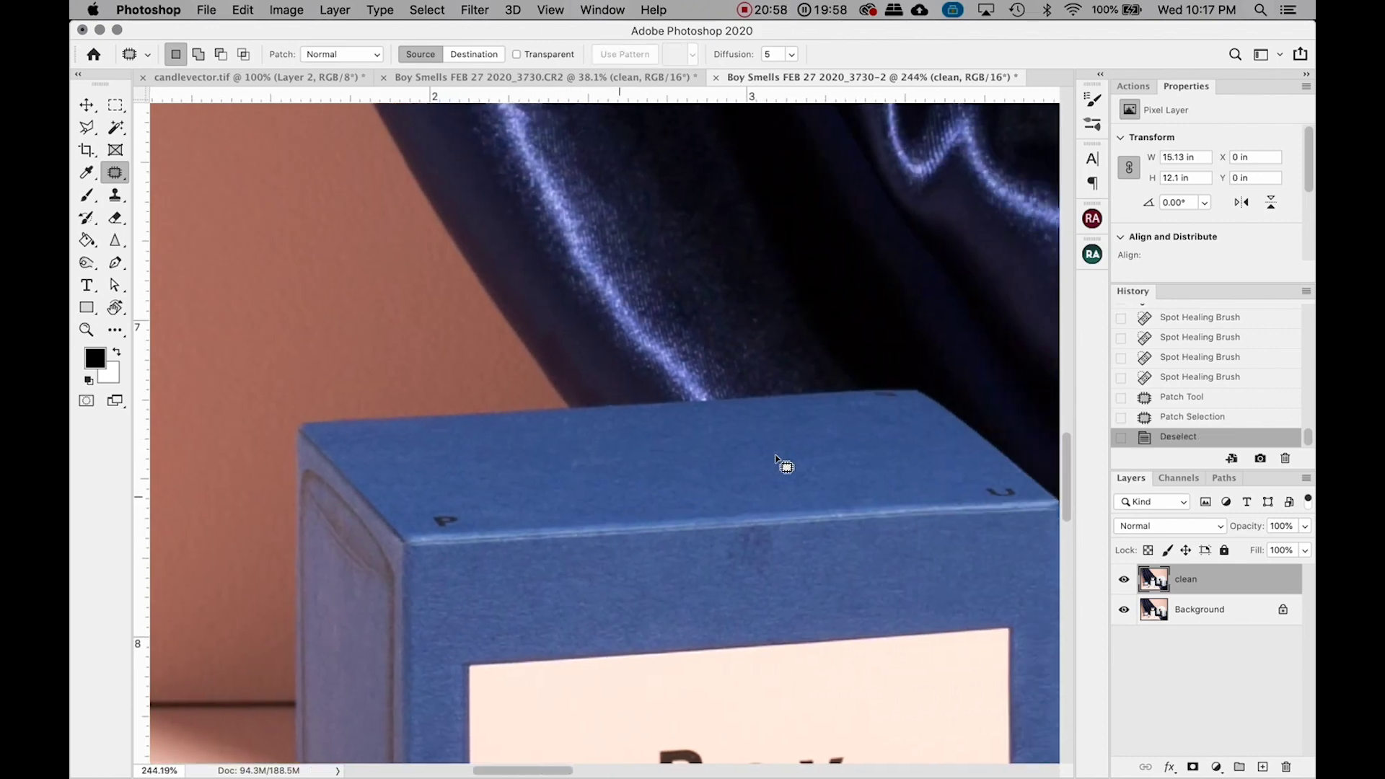
left_click(1124, 581)
left_click(1123, 580)
left_click(1123, 581)
Inspect the box label, candle, white arch, backdrop and fabric for remaining flaws
scroll(618, 512, "down", 1)
scroll(617, 515, "down", 5)
scroll(617, 515, "down", 5)
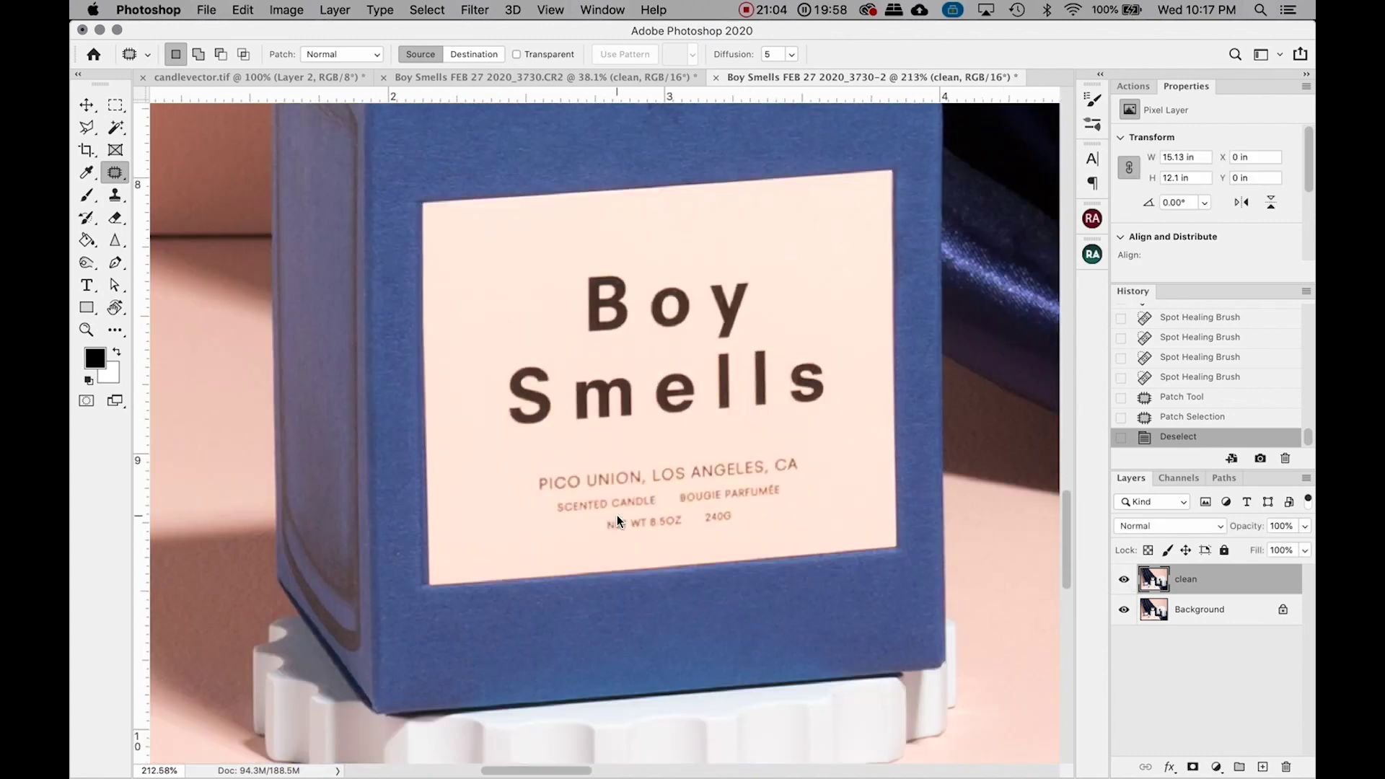
scroll(616, 515, "down", 2)
scroll(616, 515, "right", 10)
scroll(617, 515, "up", 8)
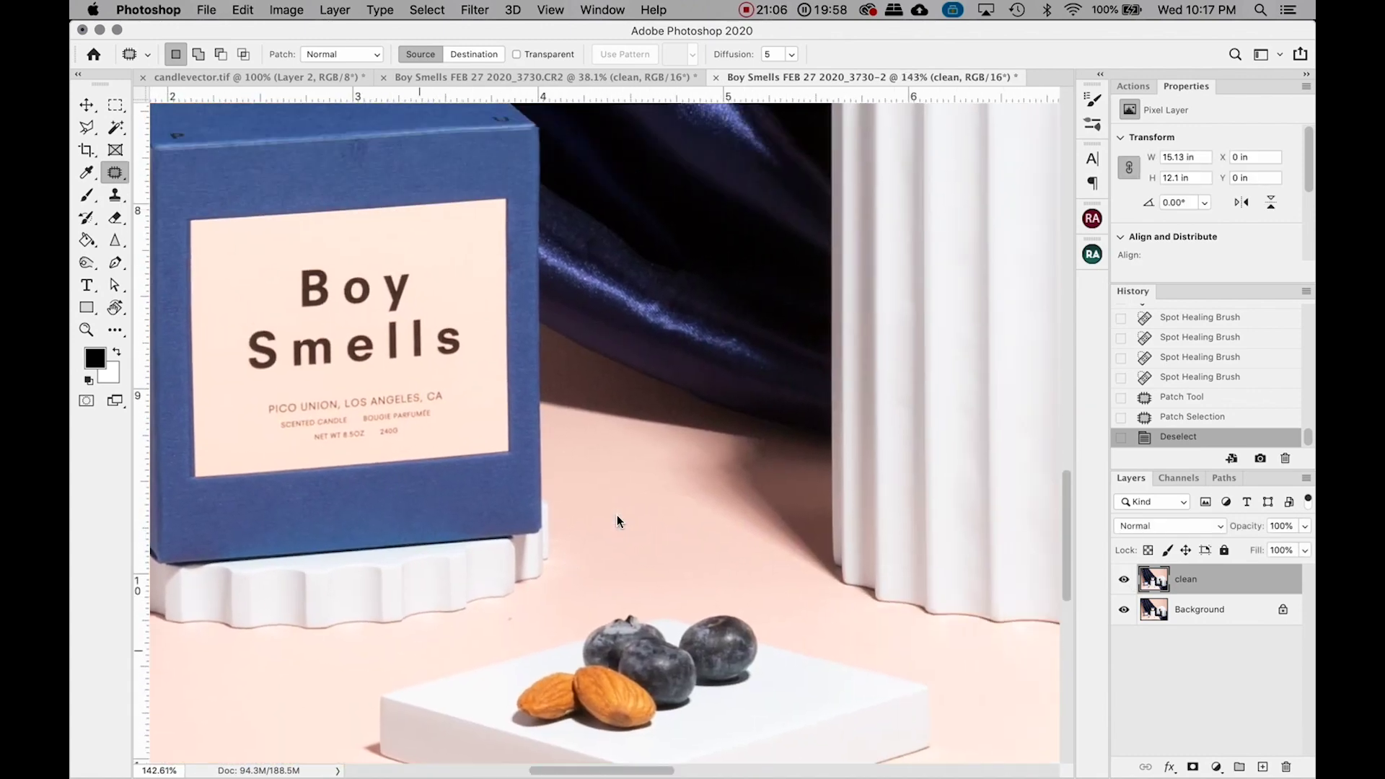
scroll(617, 515, "down", 2)
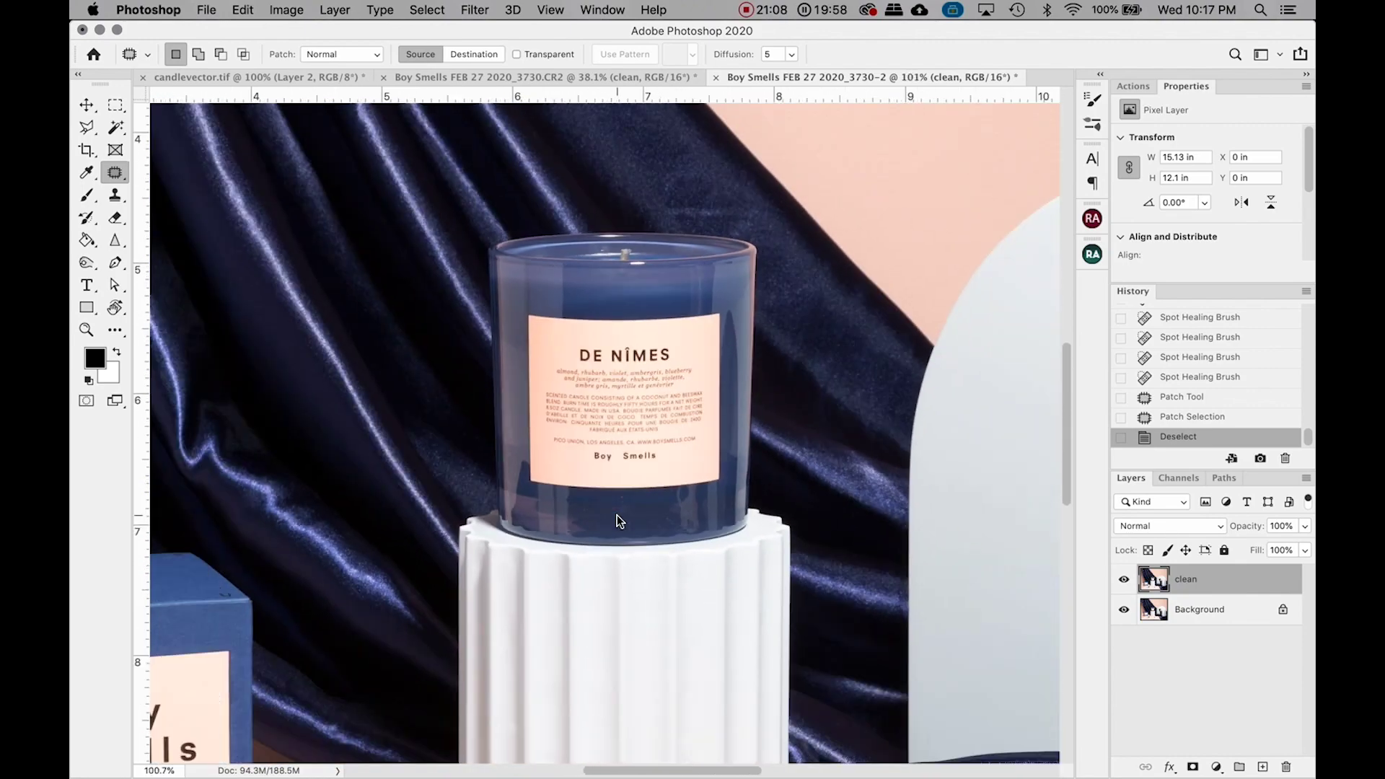
scroll(617, 515, "up", 3)
scroll(616, 515, "right", 8)
scroll(617, 515, "down", 2)
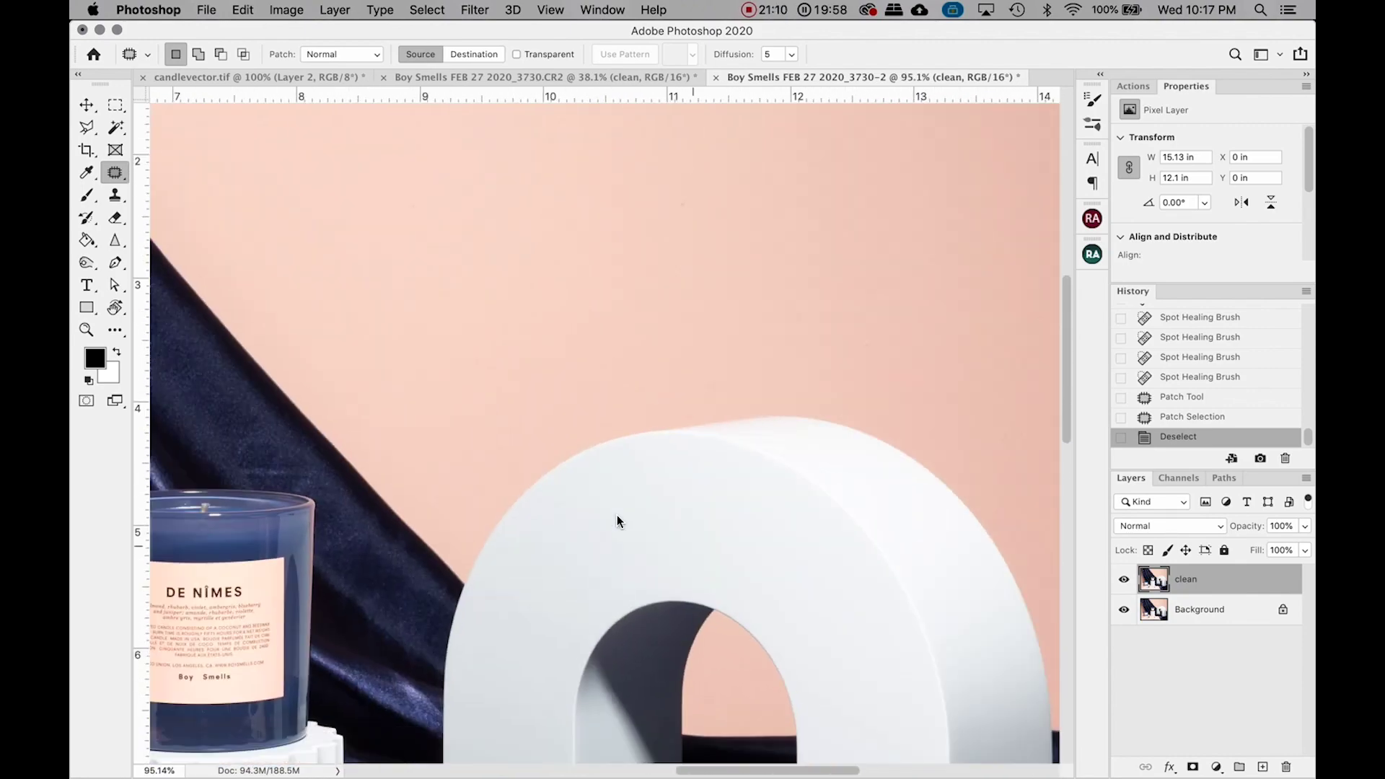
scroll(617, 515, "down", 5)
scroll(617, 515, "down", 2)
scroll(617, 515, "left", 8)
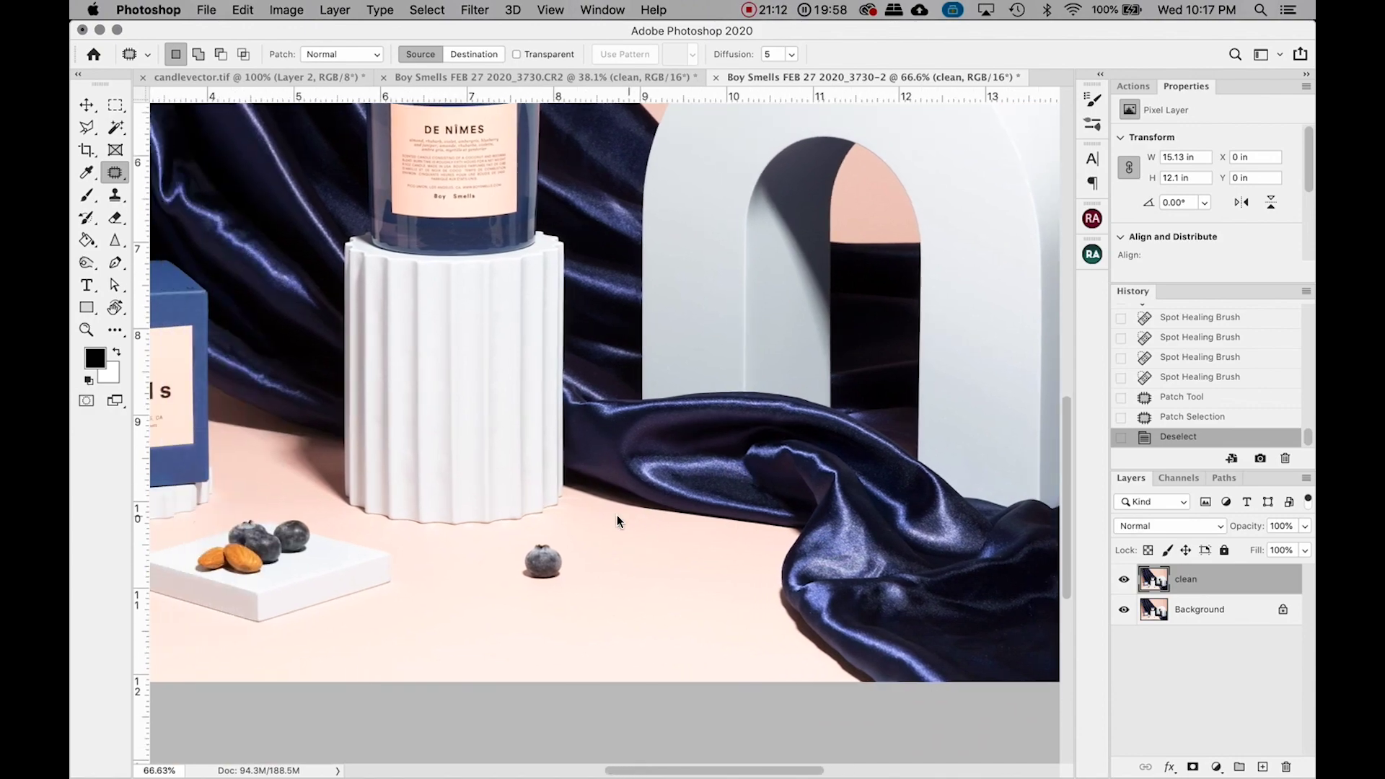
Examine the tabletop around the two almonds and the box's scalloped base for leftover specks and scratches
scroll(617, 515, "up", 3)
scroll(617, 515, "up", 3)
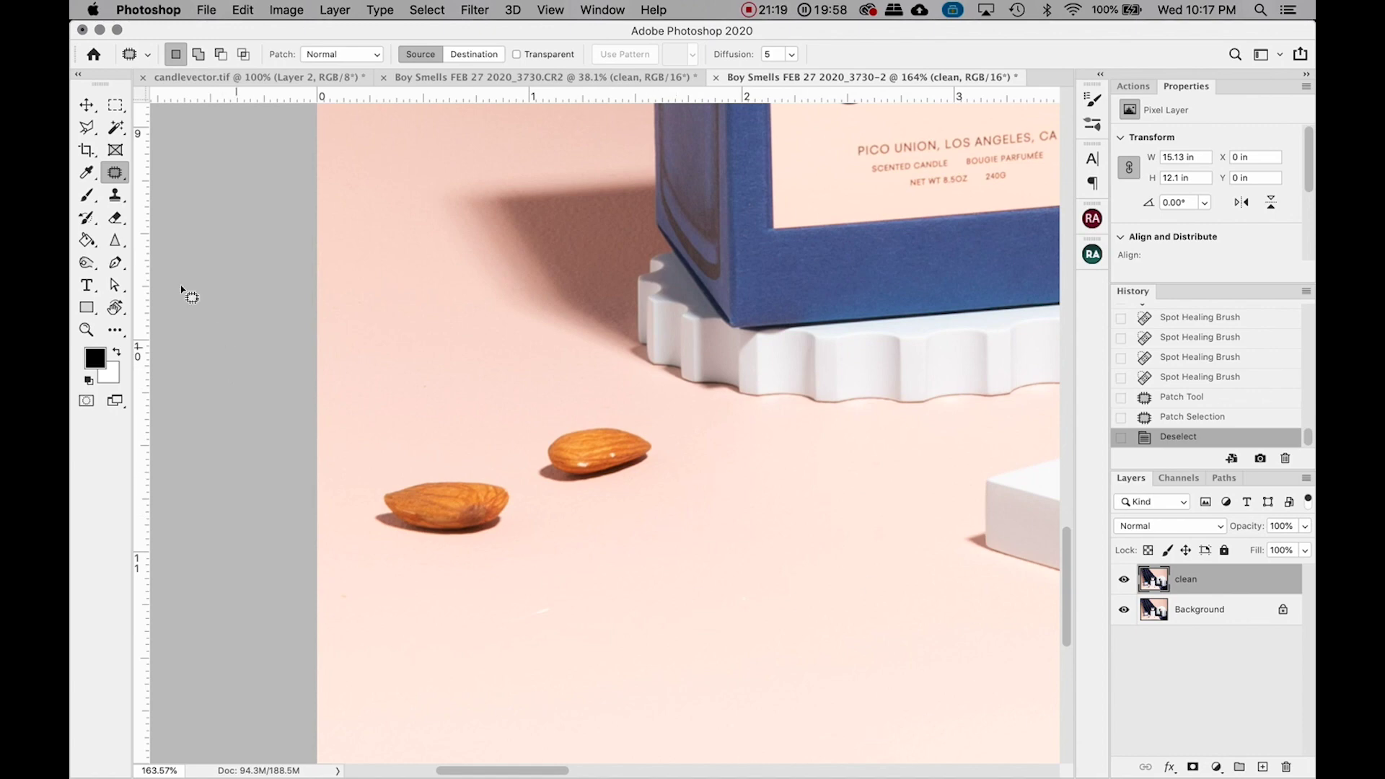
scroll(566, 519, "down", 3)
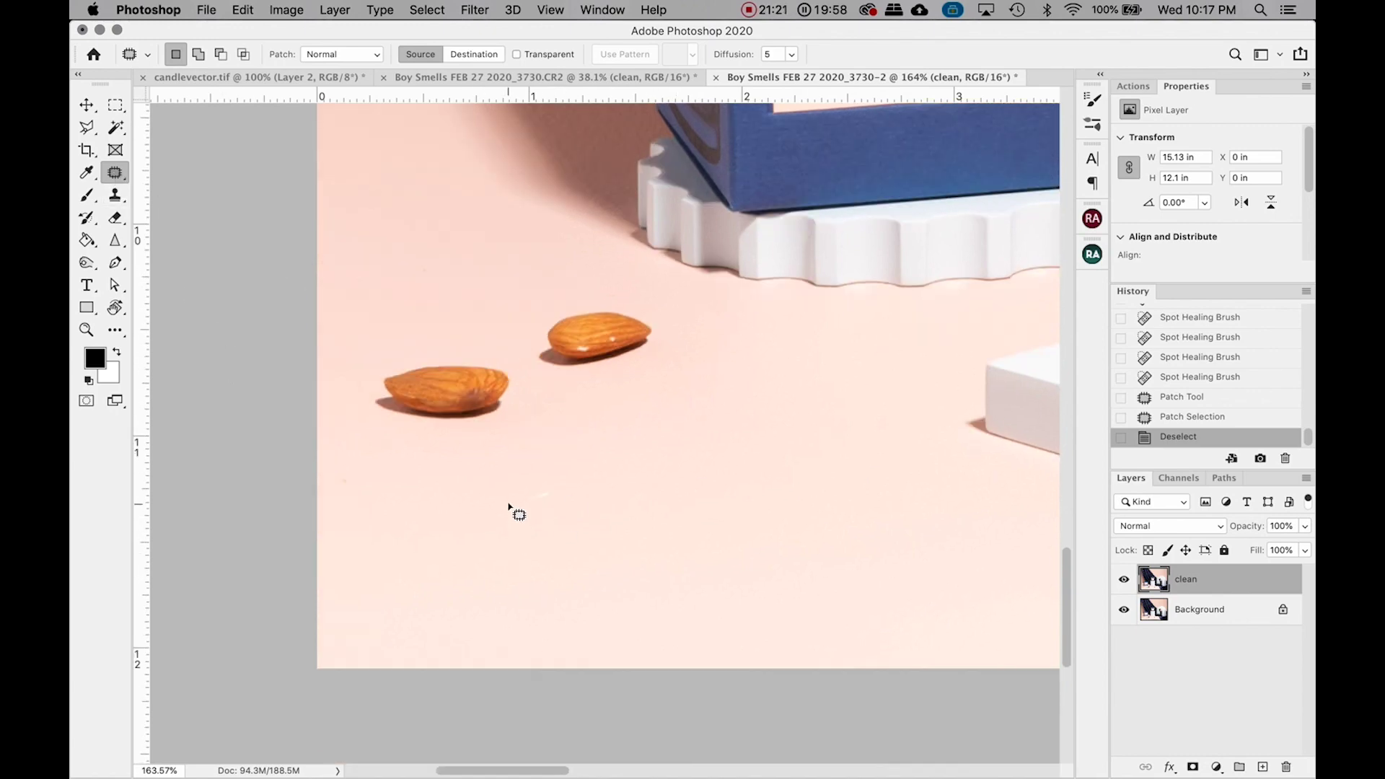
scroll(509, 507, "up", 3)
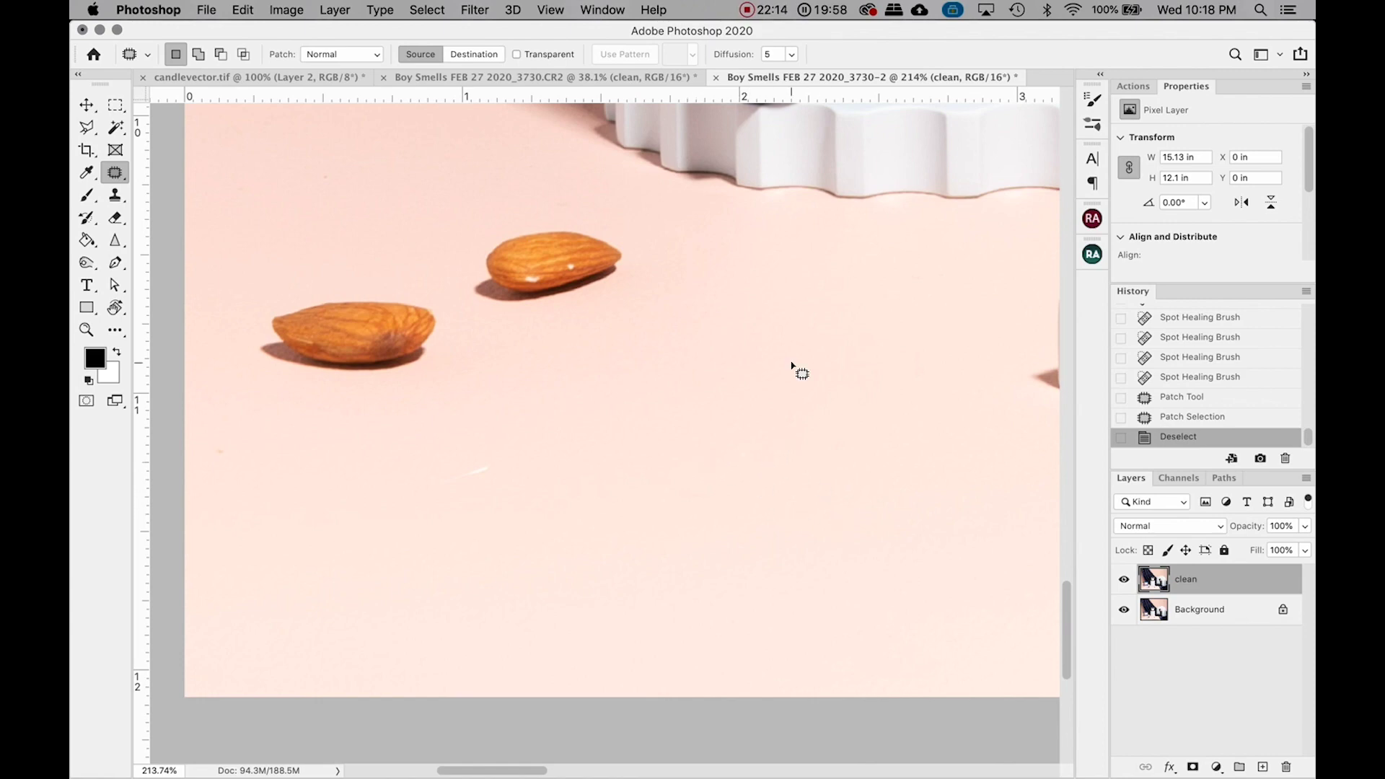
scroll(722, 383, "up", 3)
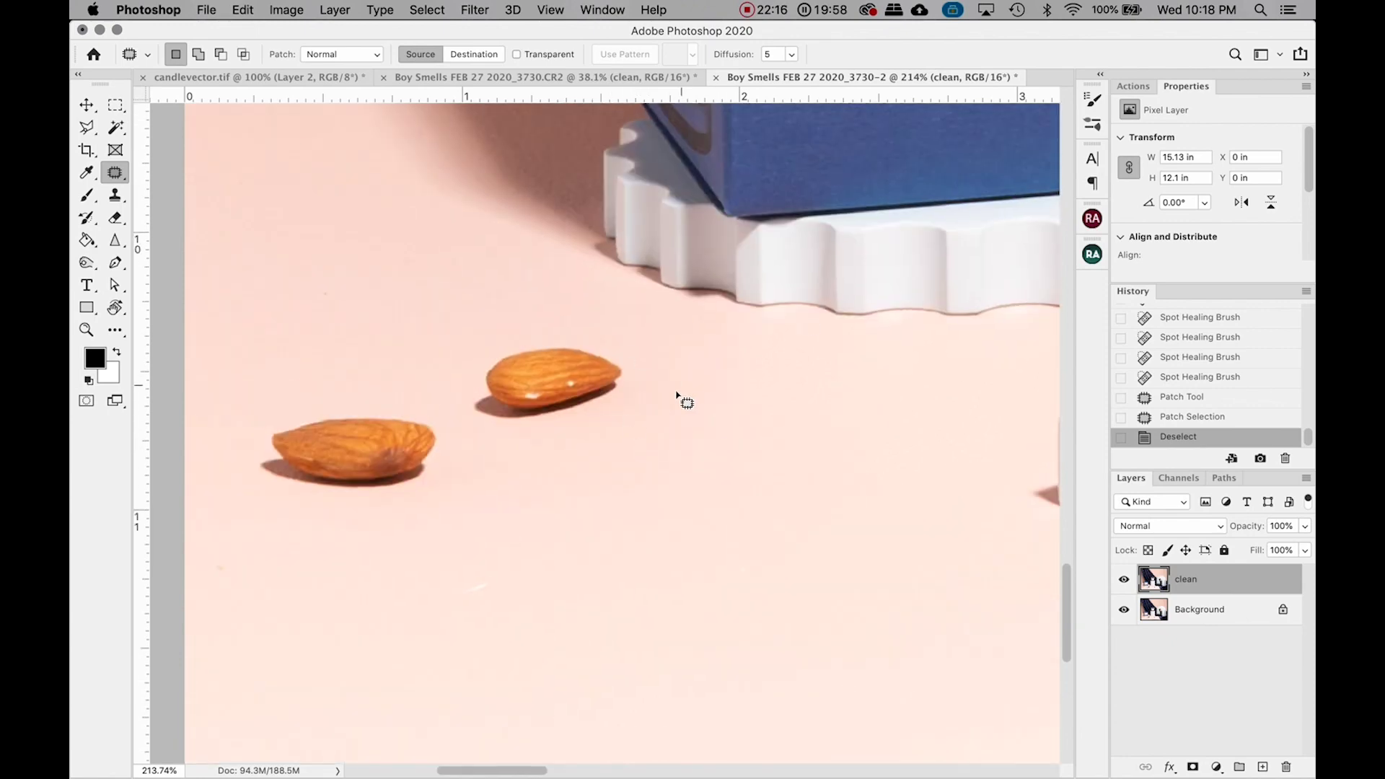
scroll(772, 448, "up", 3)
scroll(534, 436, "down", 6)
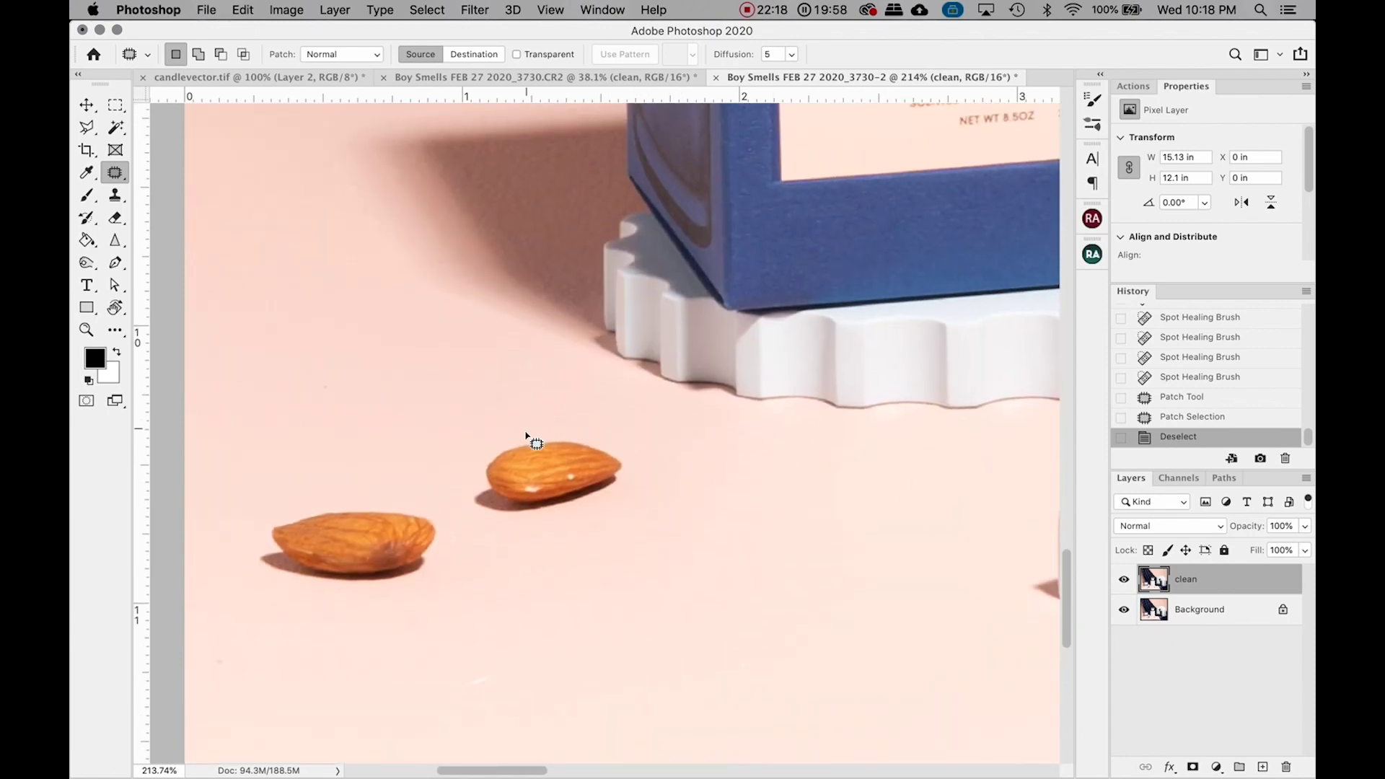
scroll(603, 437, "down", 2)
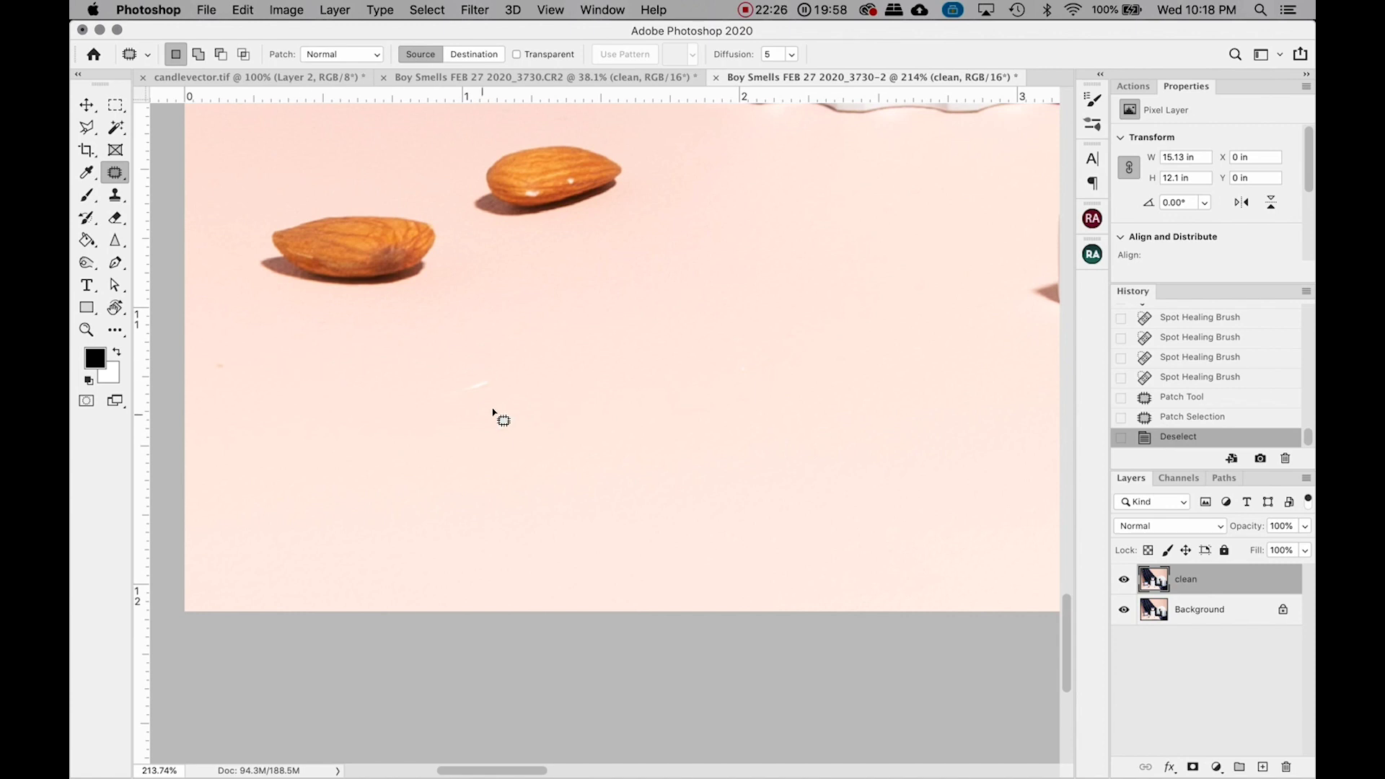
scroll(448, 393, "up", 2)
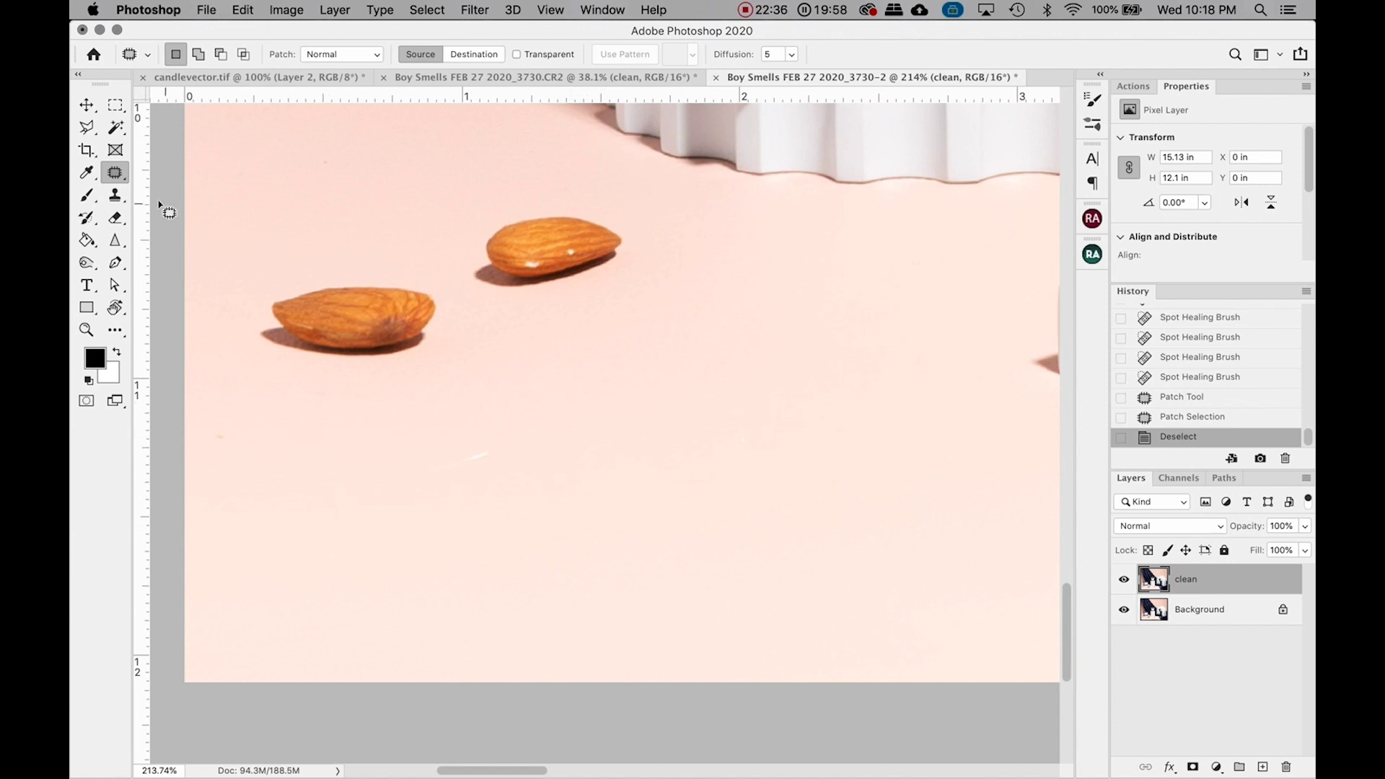
left_click(116, 174)
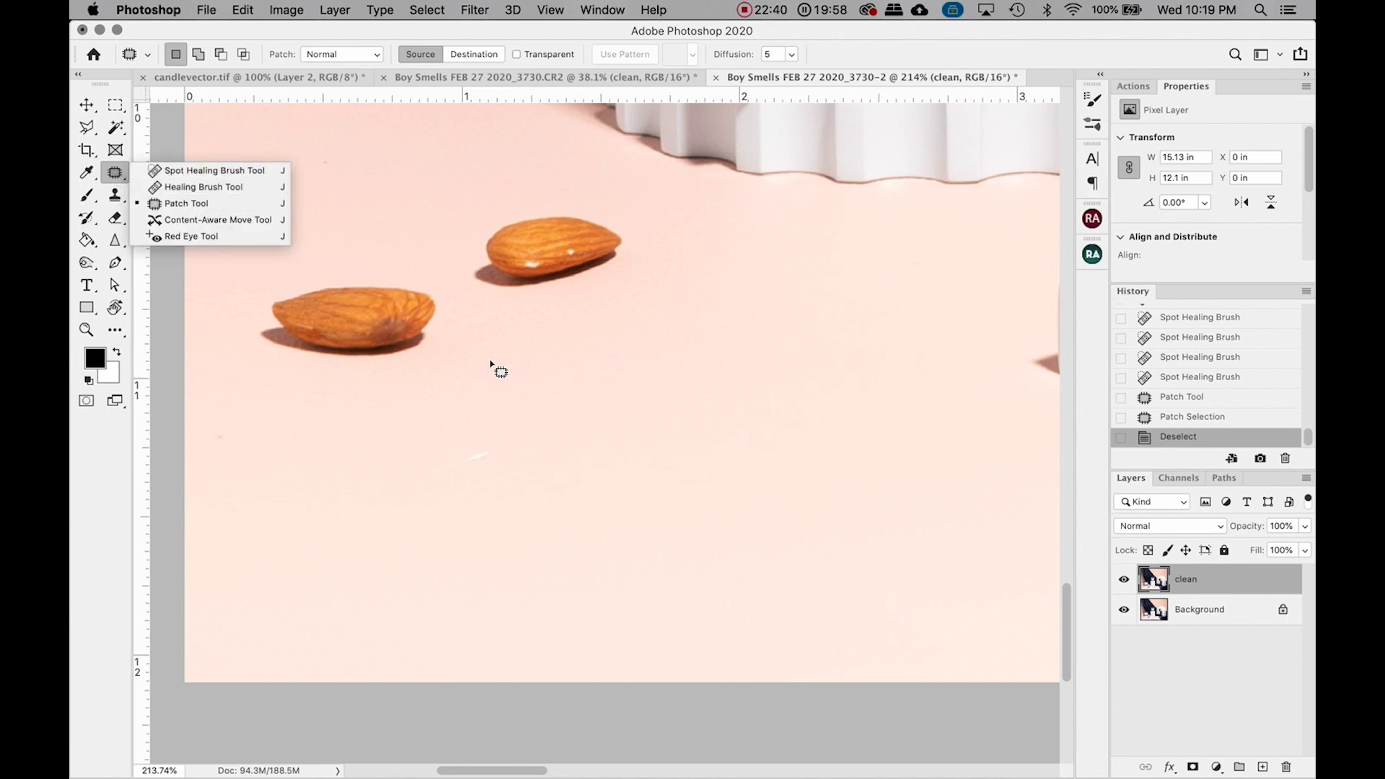
left_click(597, 477)
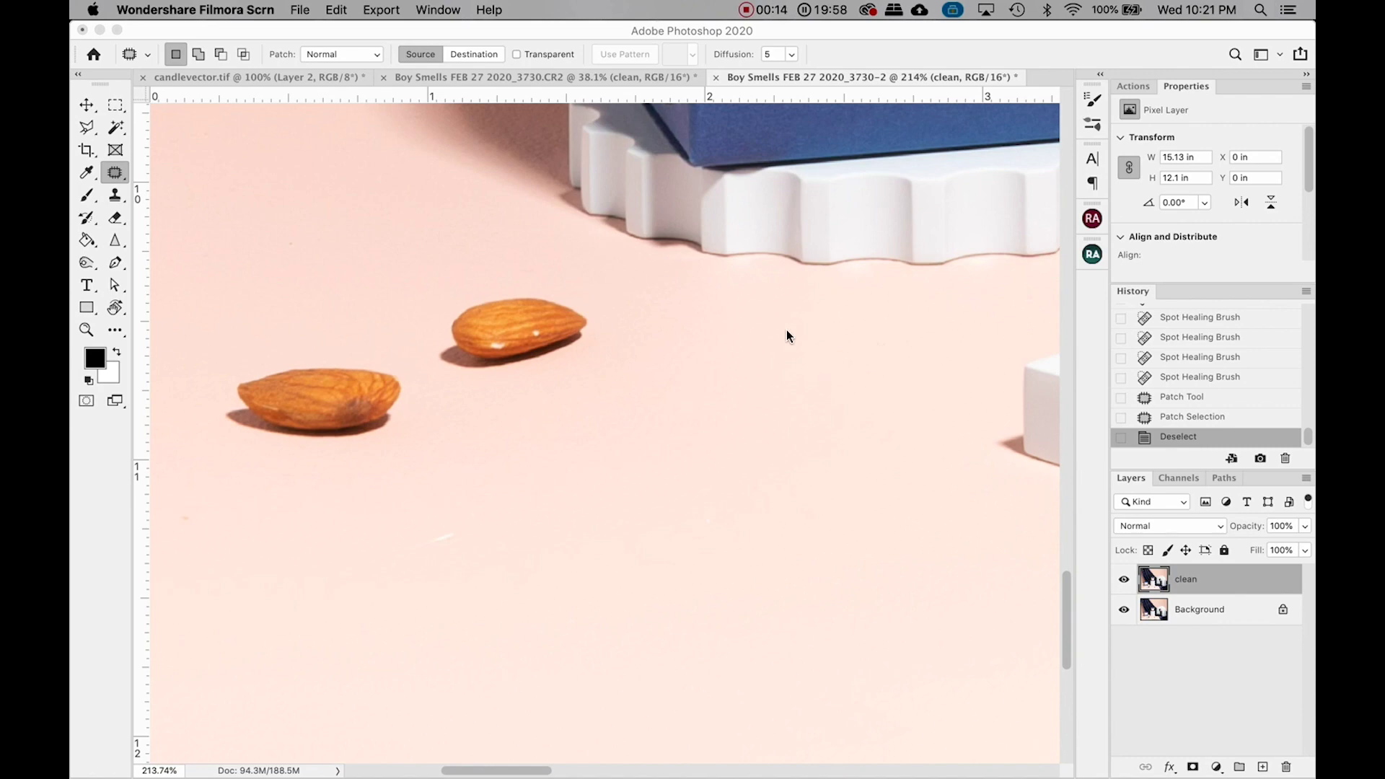
Add a Levels adjustment layer named Levels 1 above the clean layer
left_click(606, 25)
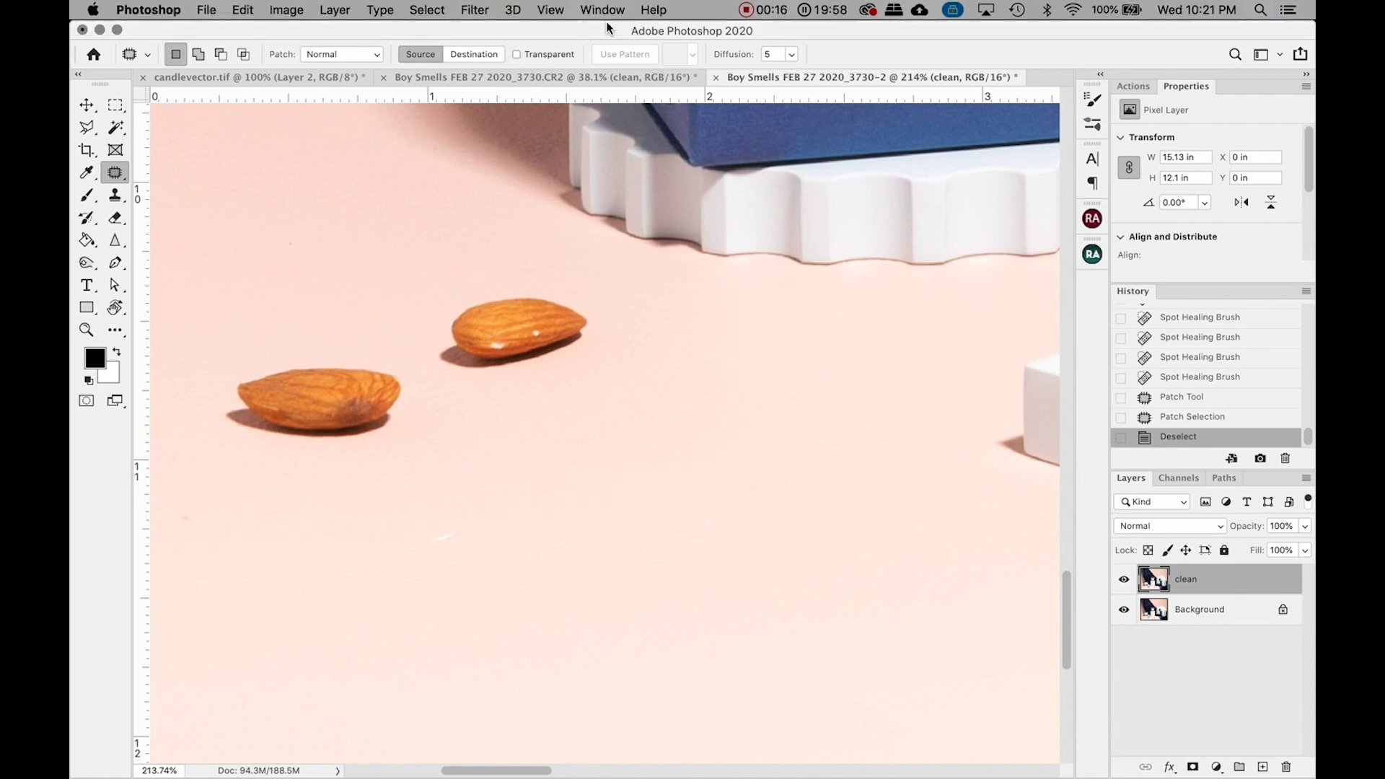
left_click(336, 10)
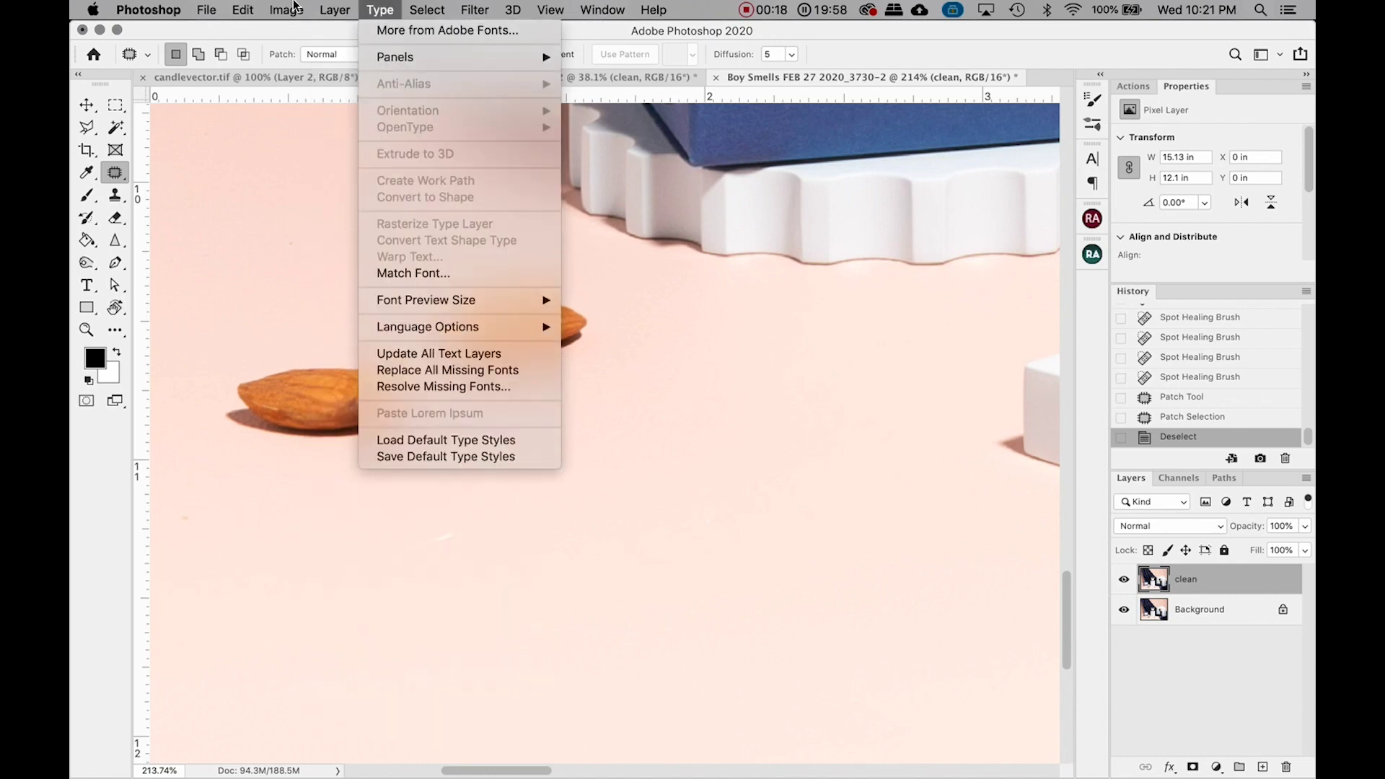
mouse_move(446, 242)
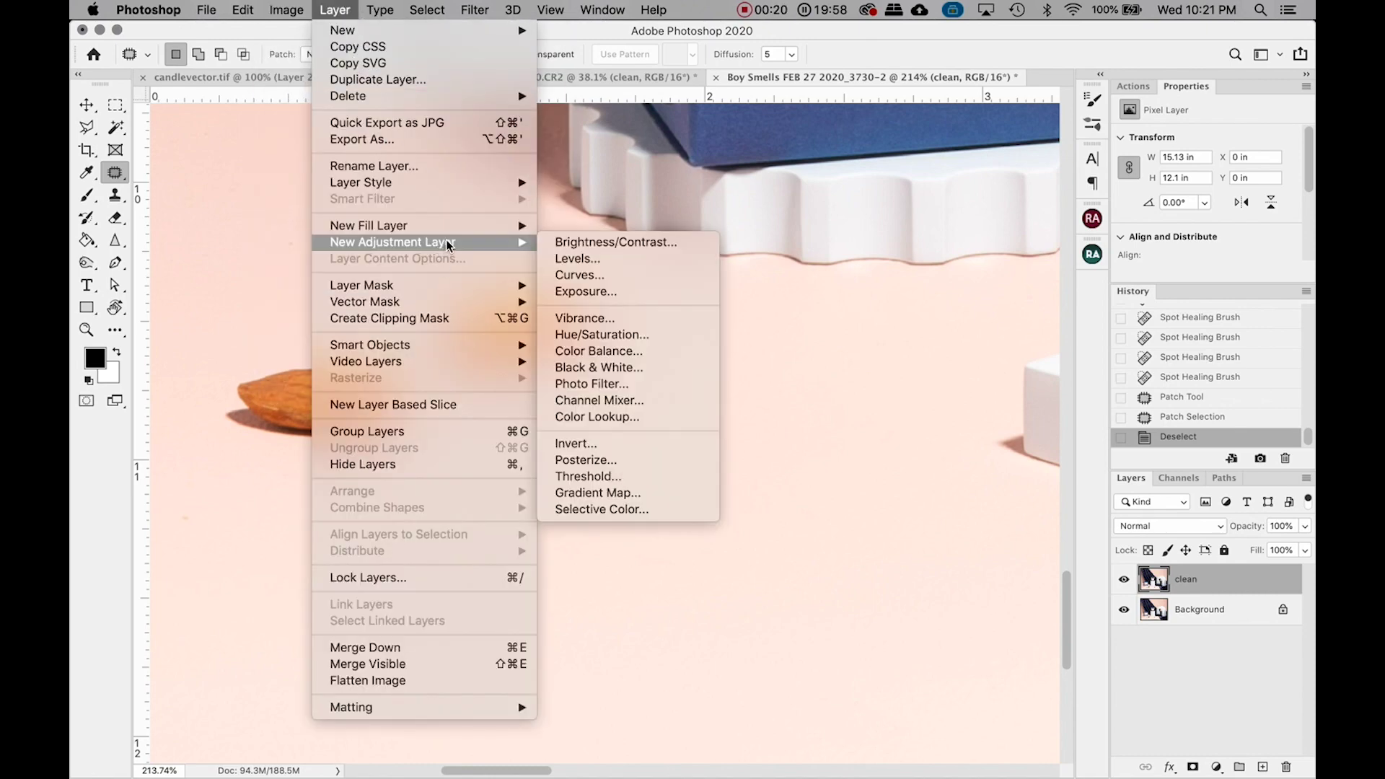
left_click(644, 257)
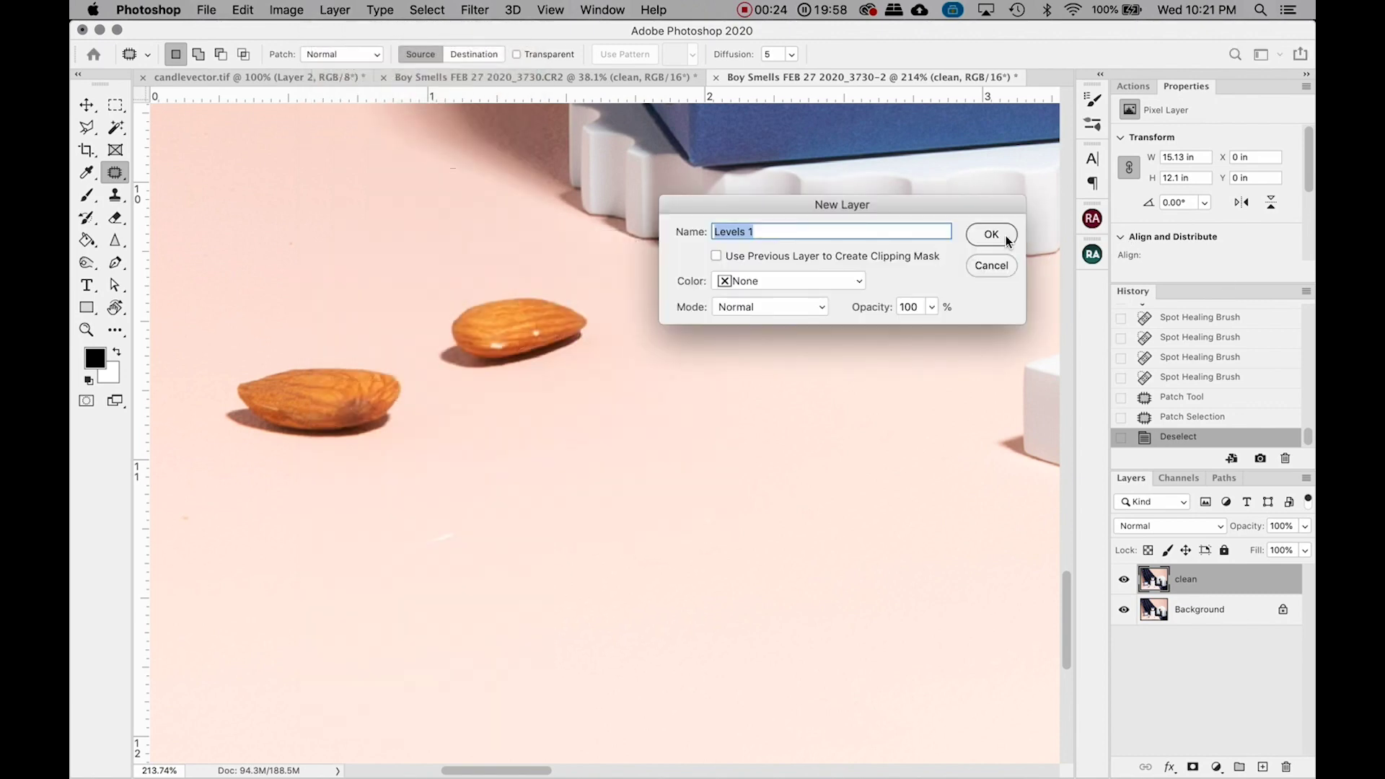
left_click(1007, 233)
scroll(1253, 220, "down", 1)
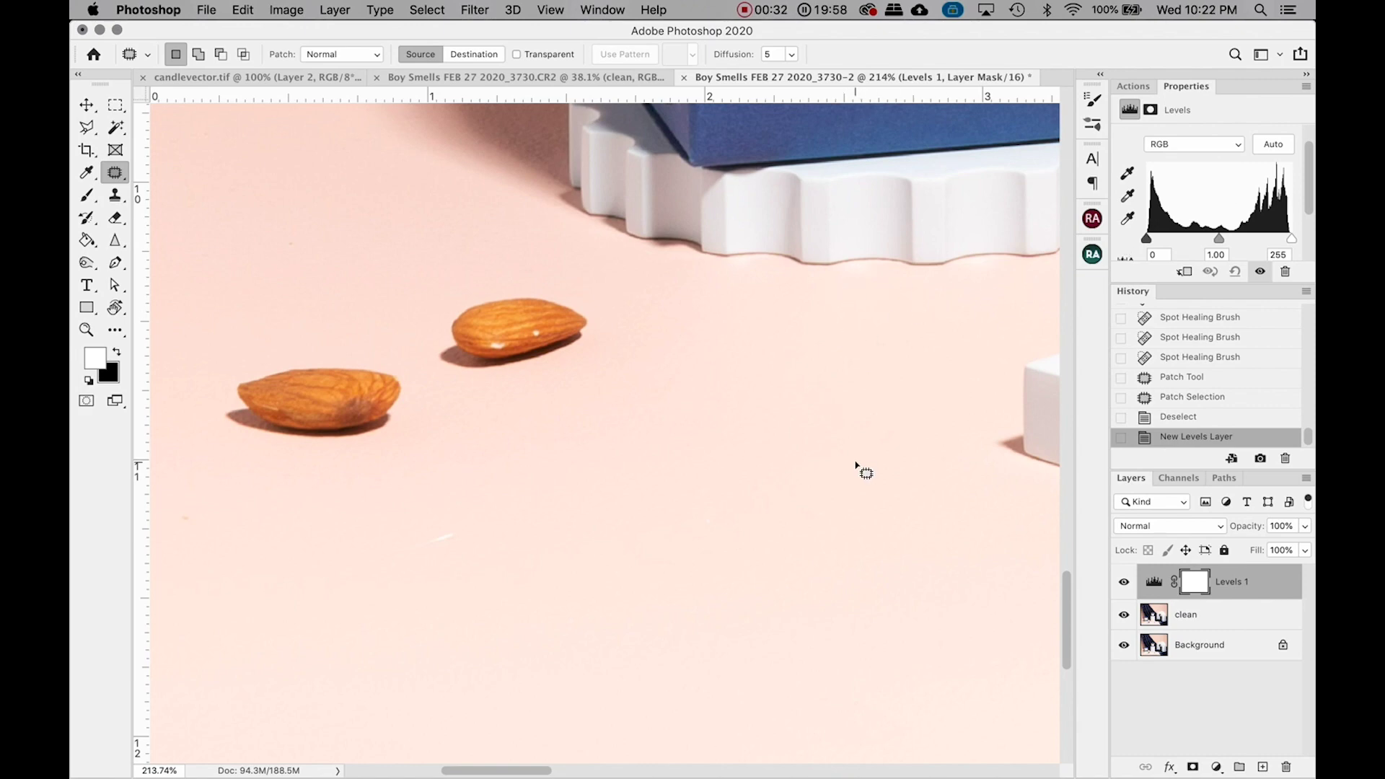
scroll(1249, 218, "down", 3)
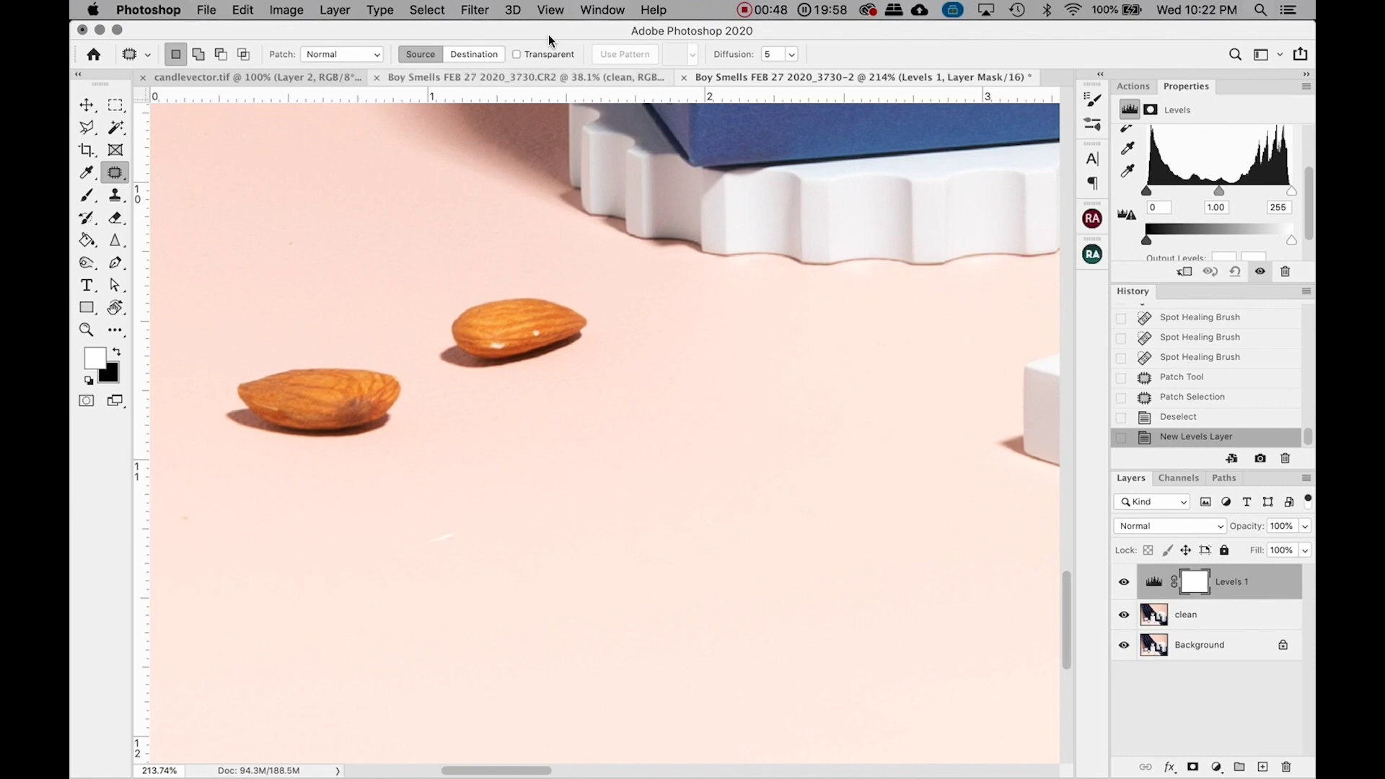
left_click(321, 8)
mouse_move(430, 243)
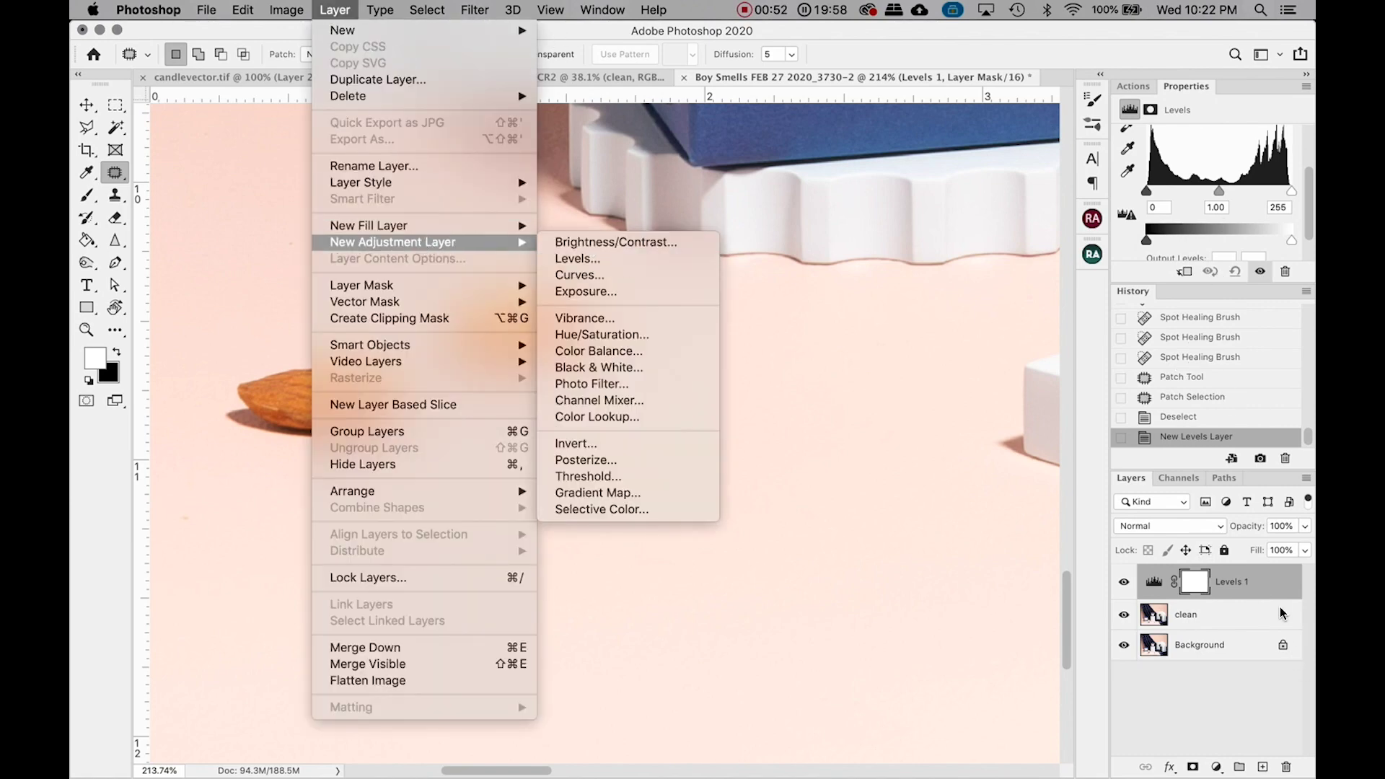
left_click(1260, 590)
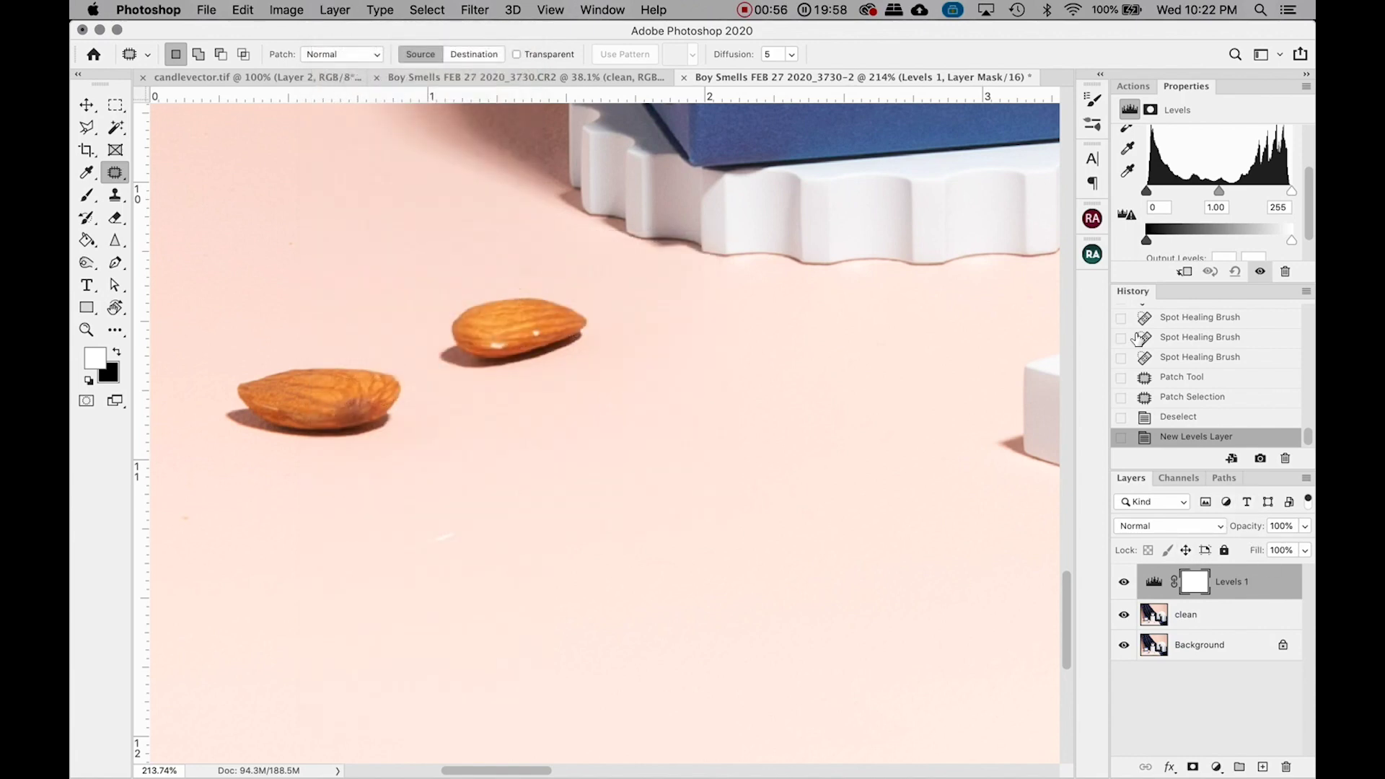
Darken the image by setting the Levels 1 midtone input value to 0.62
left_click_drag(1219, 190, 1245, 189)
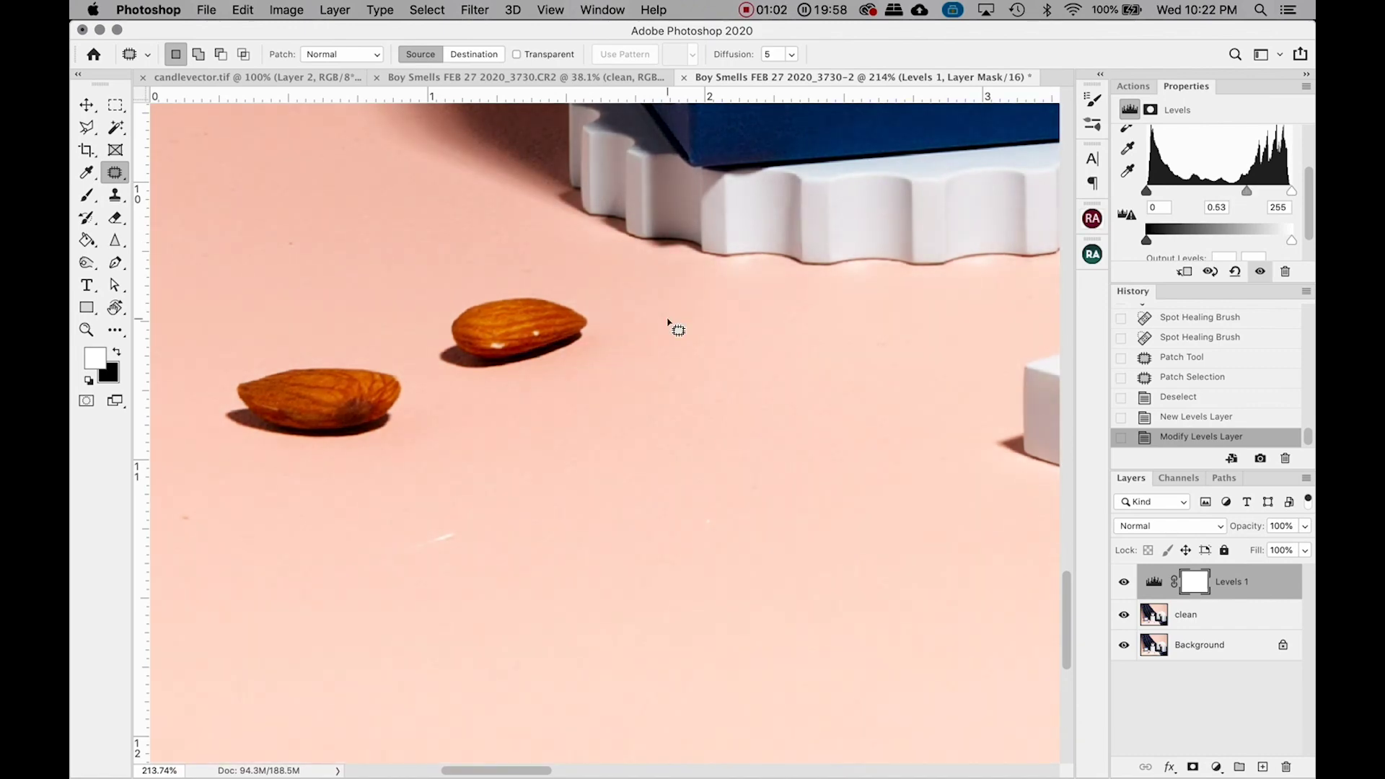
scroll(674, 322, "down", 5)
scroll(674, 324, "up", 5)
scroll(674, 325, "right", 5)
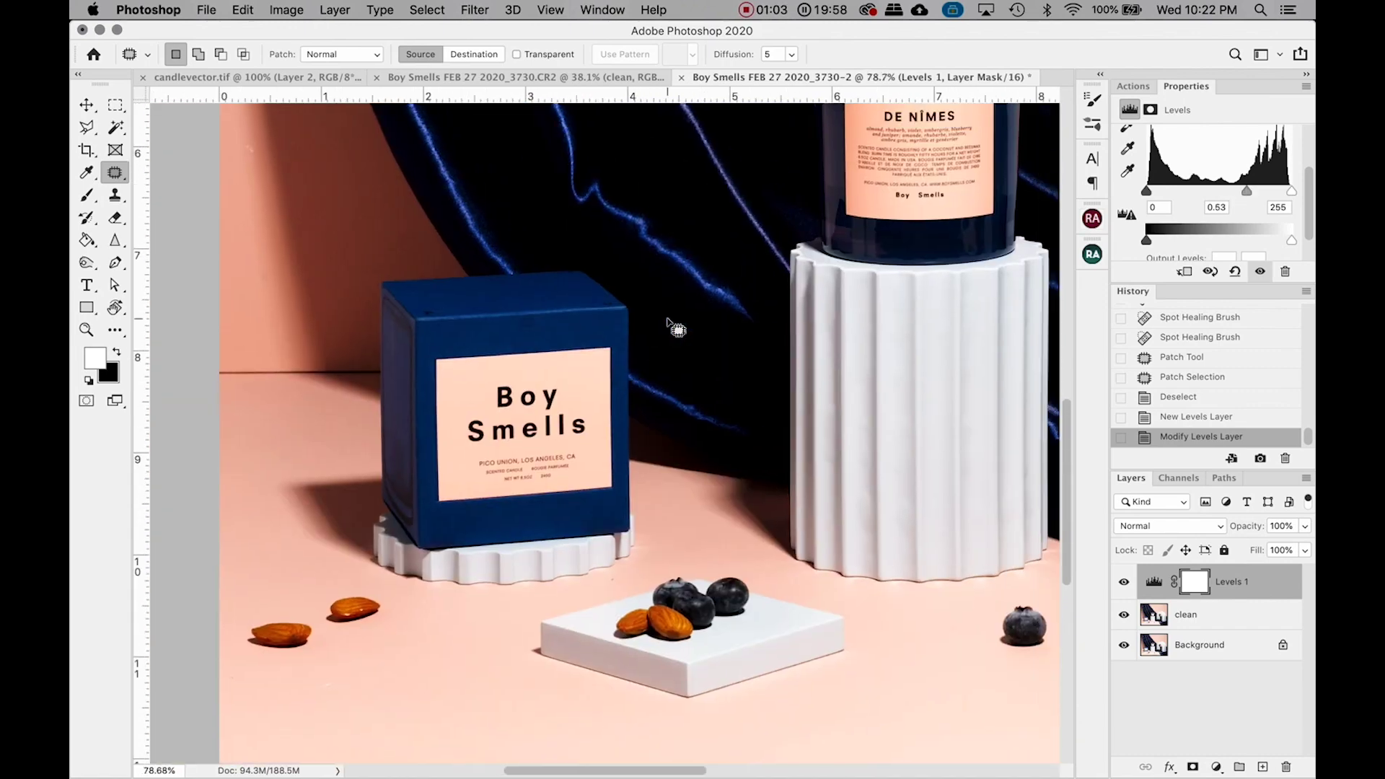
scroll(668, 320, "up", 6)
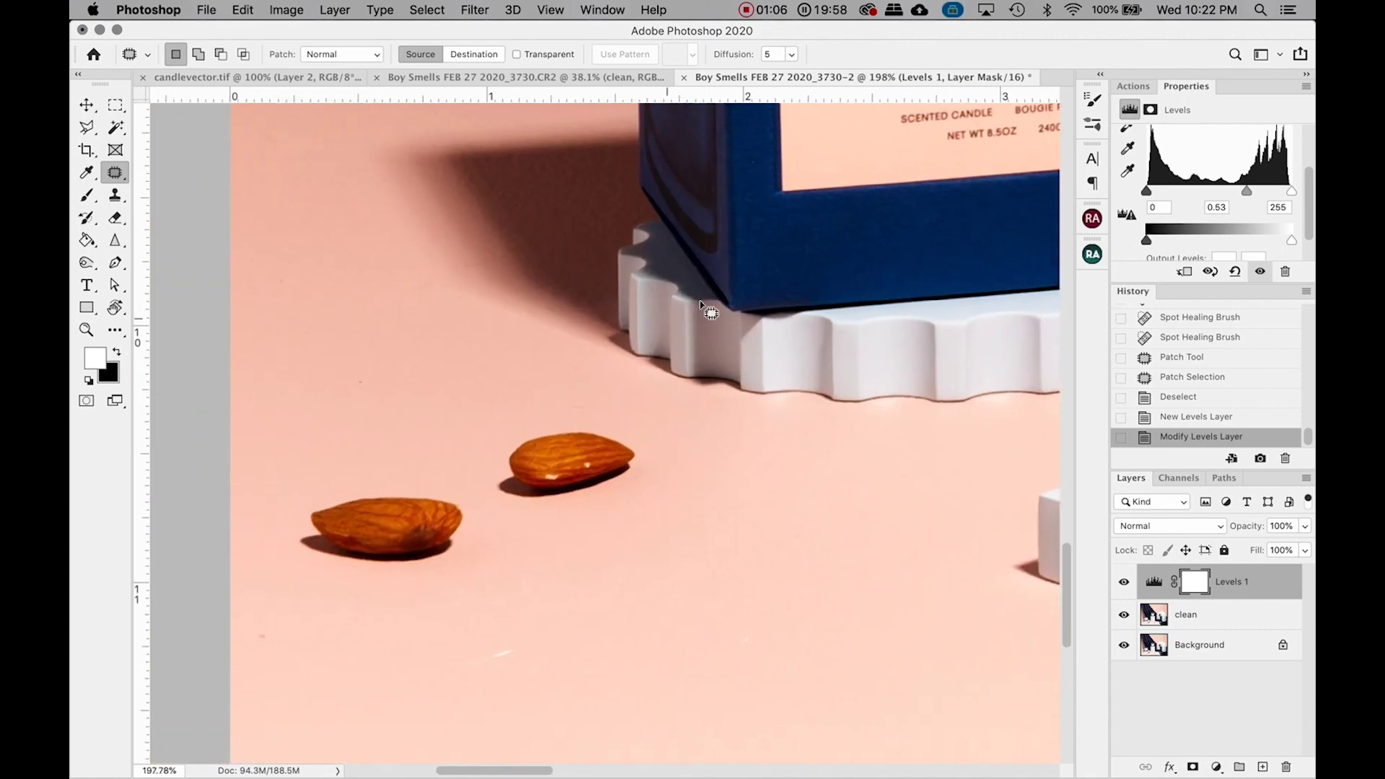
left_click_drag(1245, 188, 1240, 189)
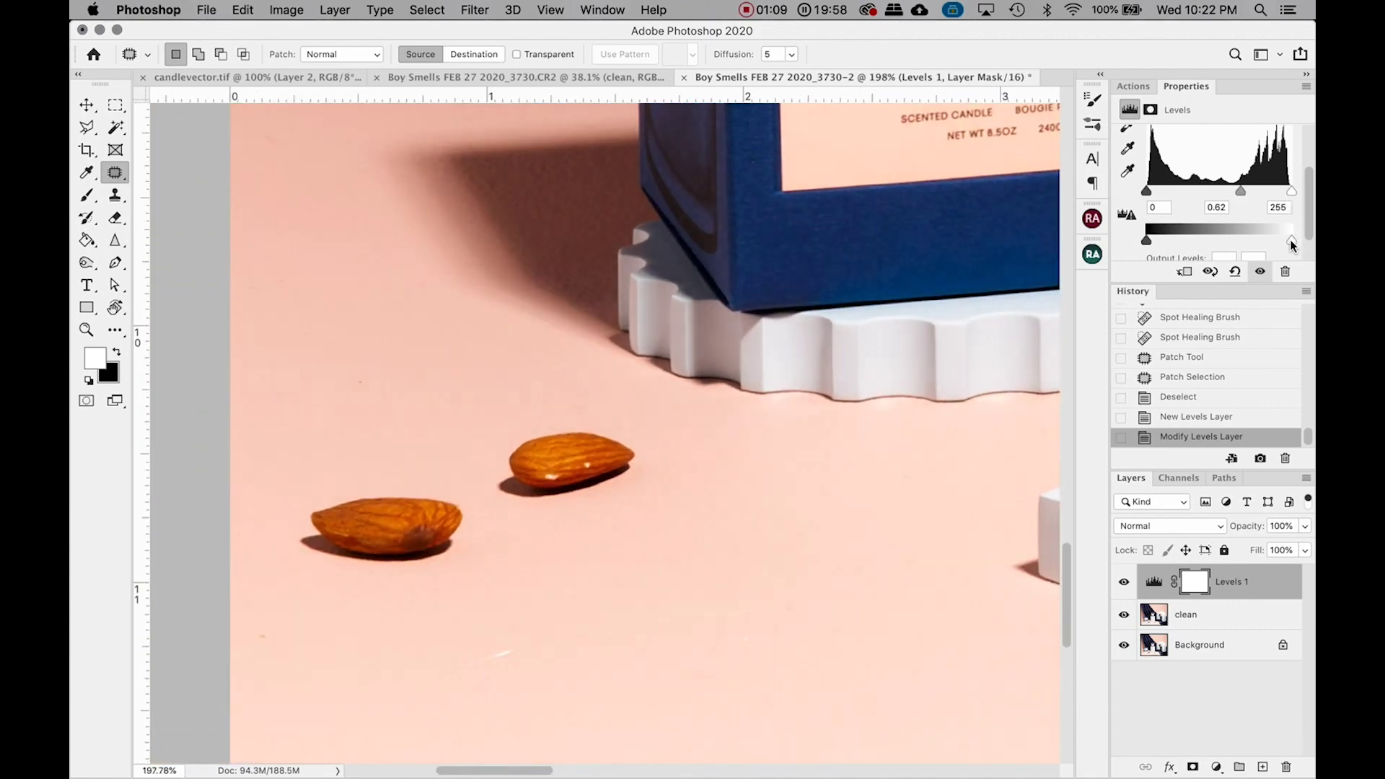
Lower the white output level of Levels 1 slightly to dull the bright pink surface
mouse_move(1290, 241)
left_mouse_down()
mouse_move(1280, 244)
mouse_move(1290, 238)
left_mouse_up()
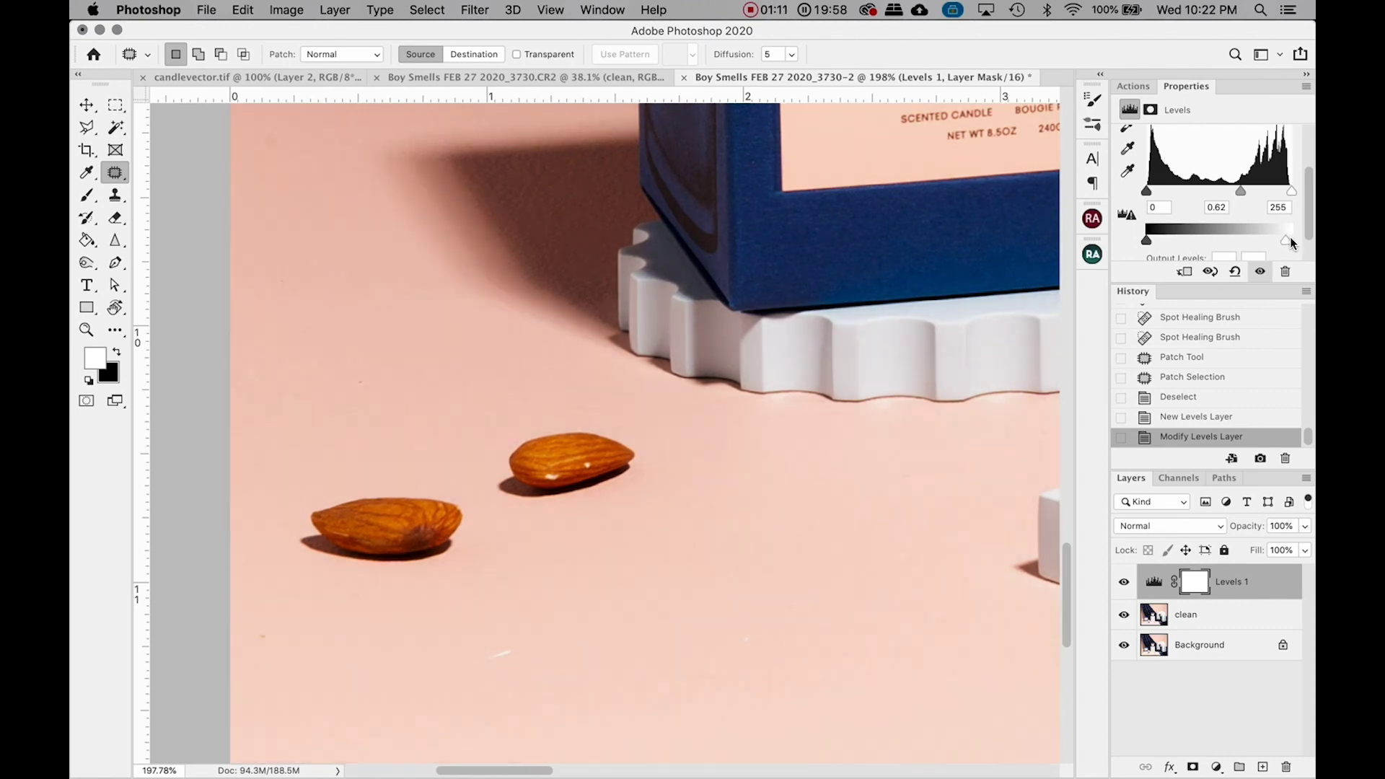
left_click_drag(1289, 241, 1282, 243)
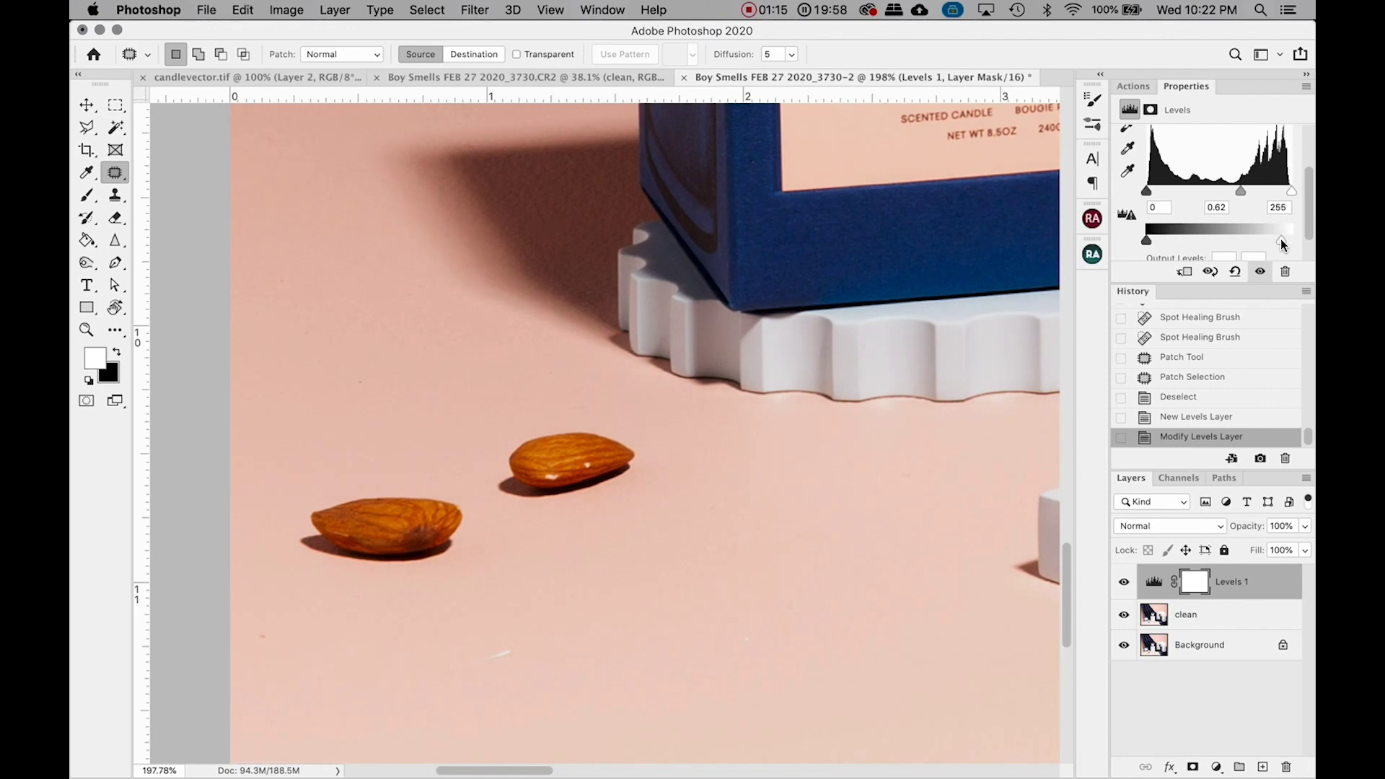
mouse_move(1282, 242)
left_mouse_down()
mouse_move(1299, 242)
mouse_move(1272, 243)
left_mouse_up()
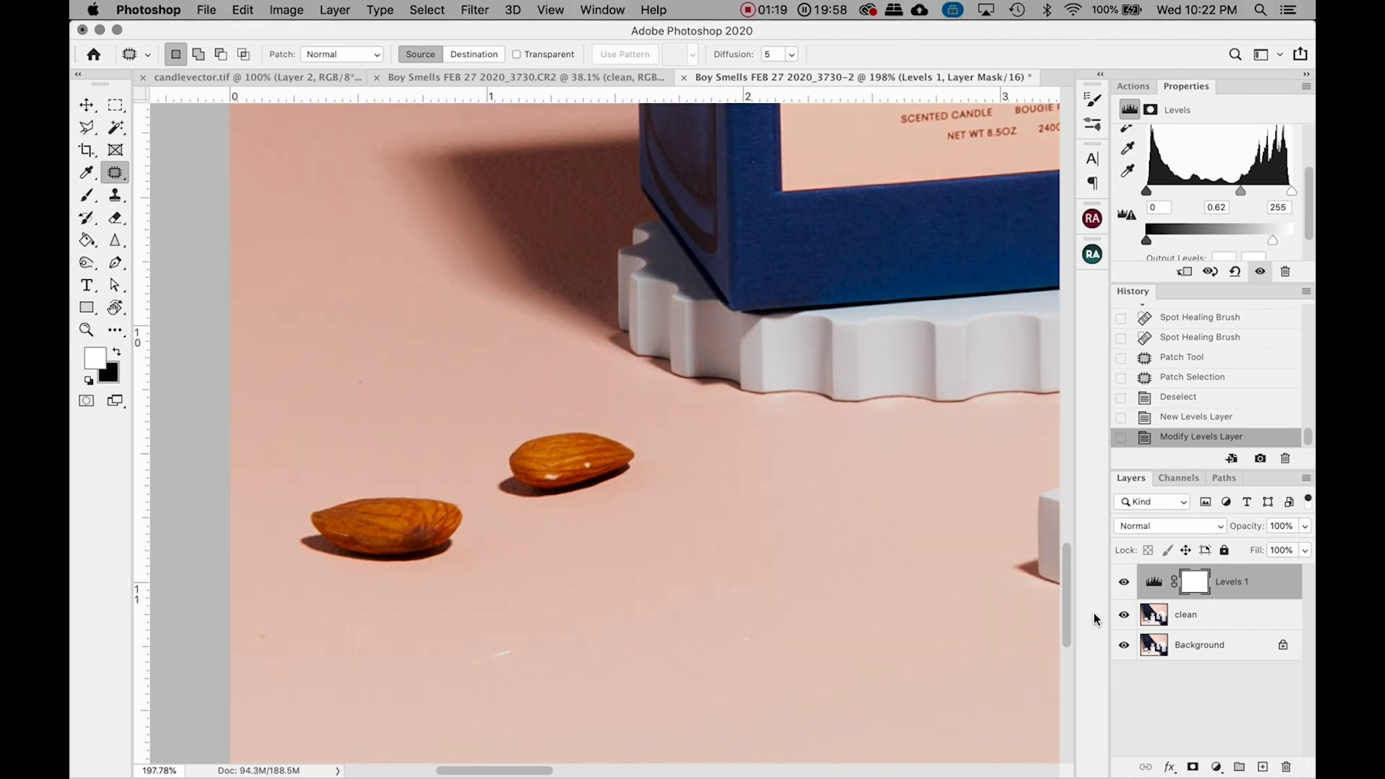
Compare the marks on the pink surface below the almonds with the Levels 1 adjustment hidden and shown
scroll(671, 563, "up", 5)
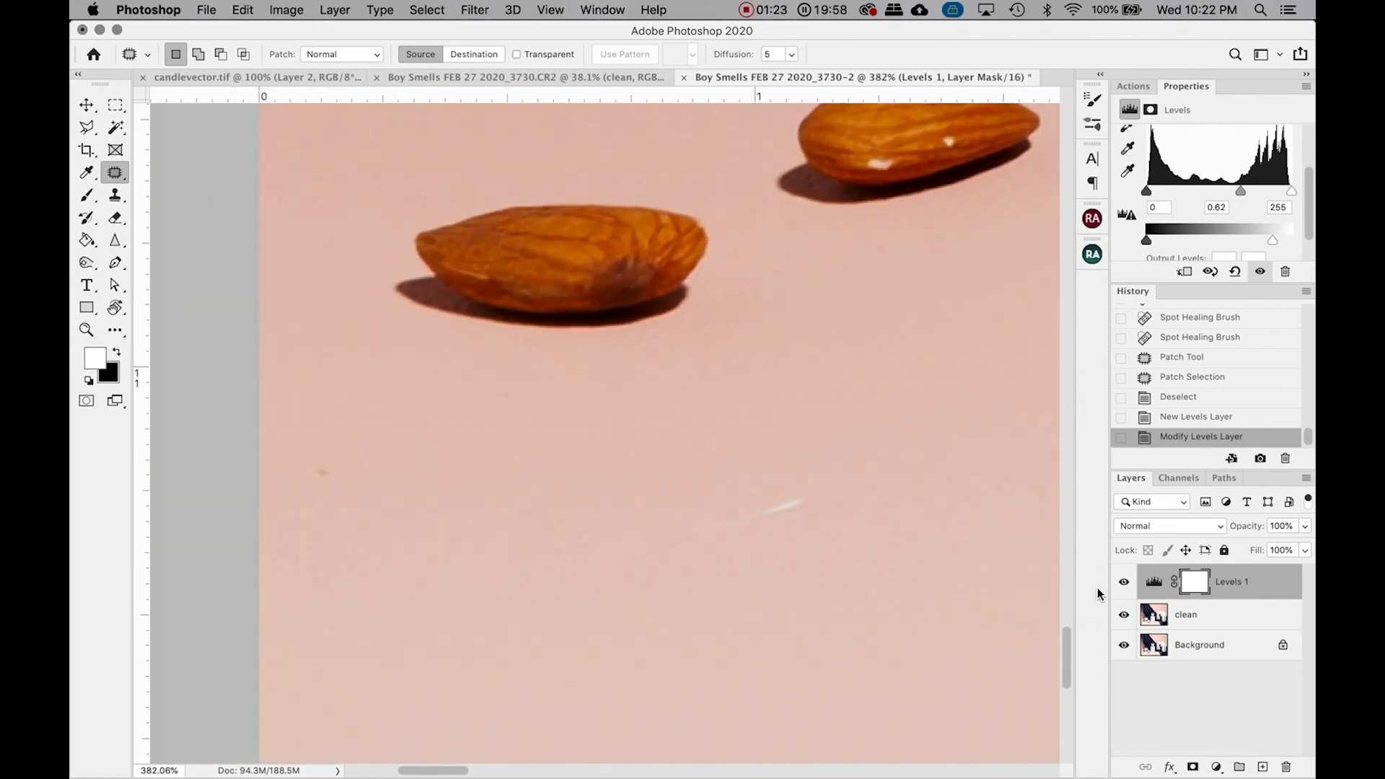
left_click(1120, 584)
left_click(1121, 585)
left_click(1120, 585)
left_click(1124, 583)
Examine the pink surface from the almonds to the white slab for dust and marks, with Levels 1 shown and hidden
scroll(631, 452, "up", 3)
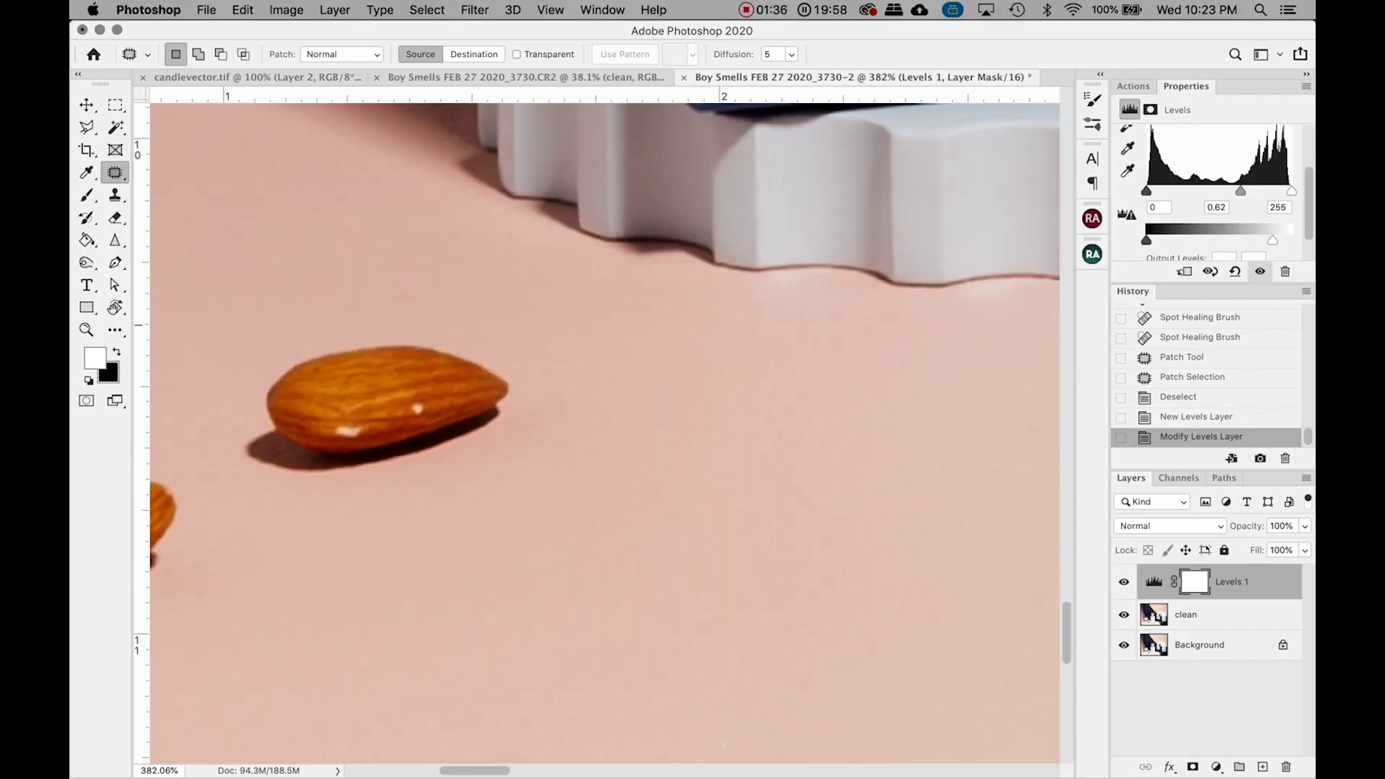
scroll(596, 426, "down", 5)
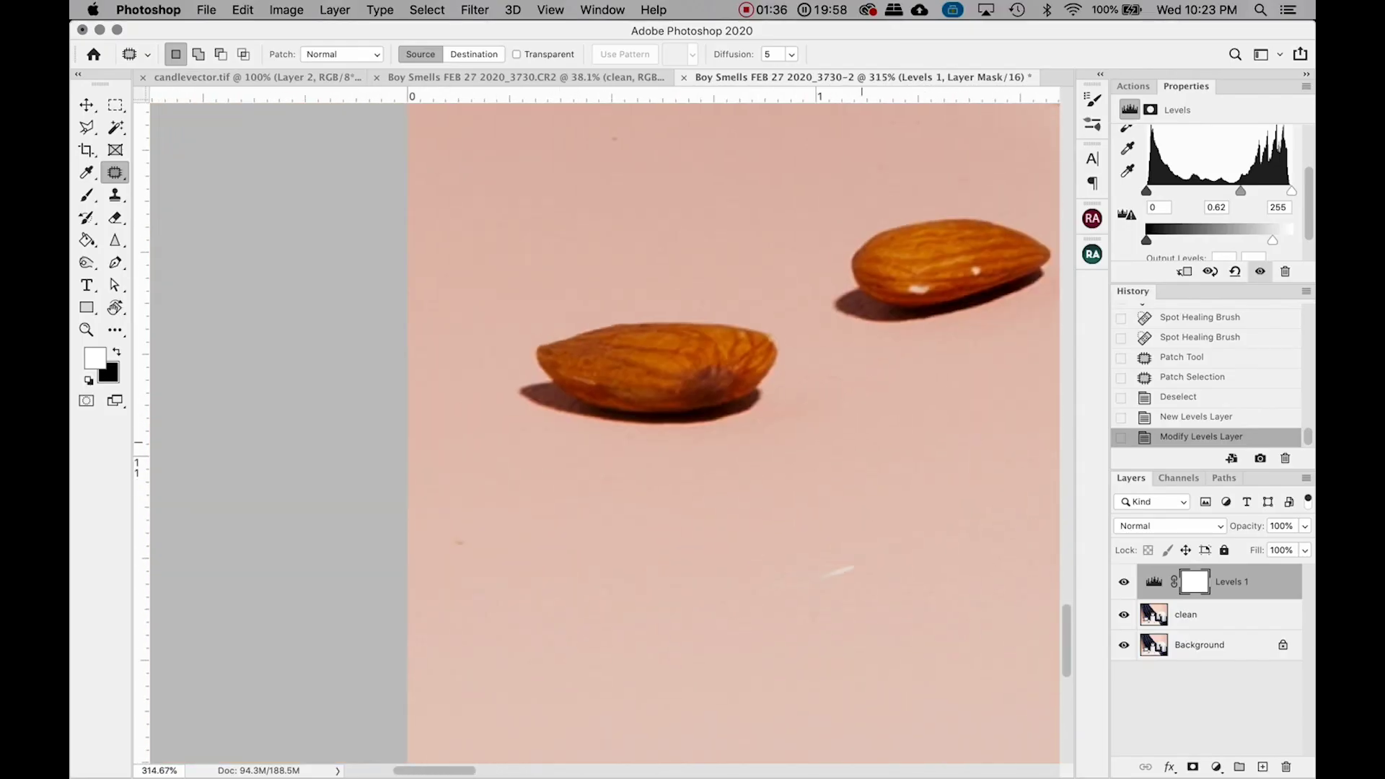
scroll(596, 426, "right", 5)
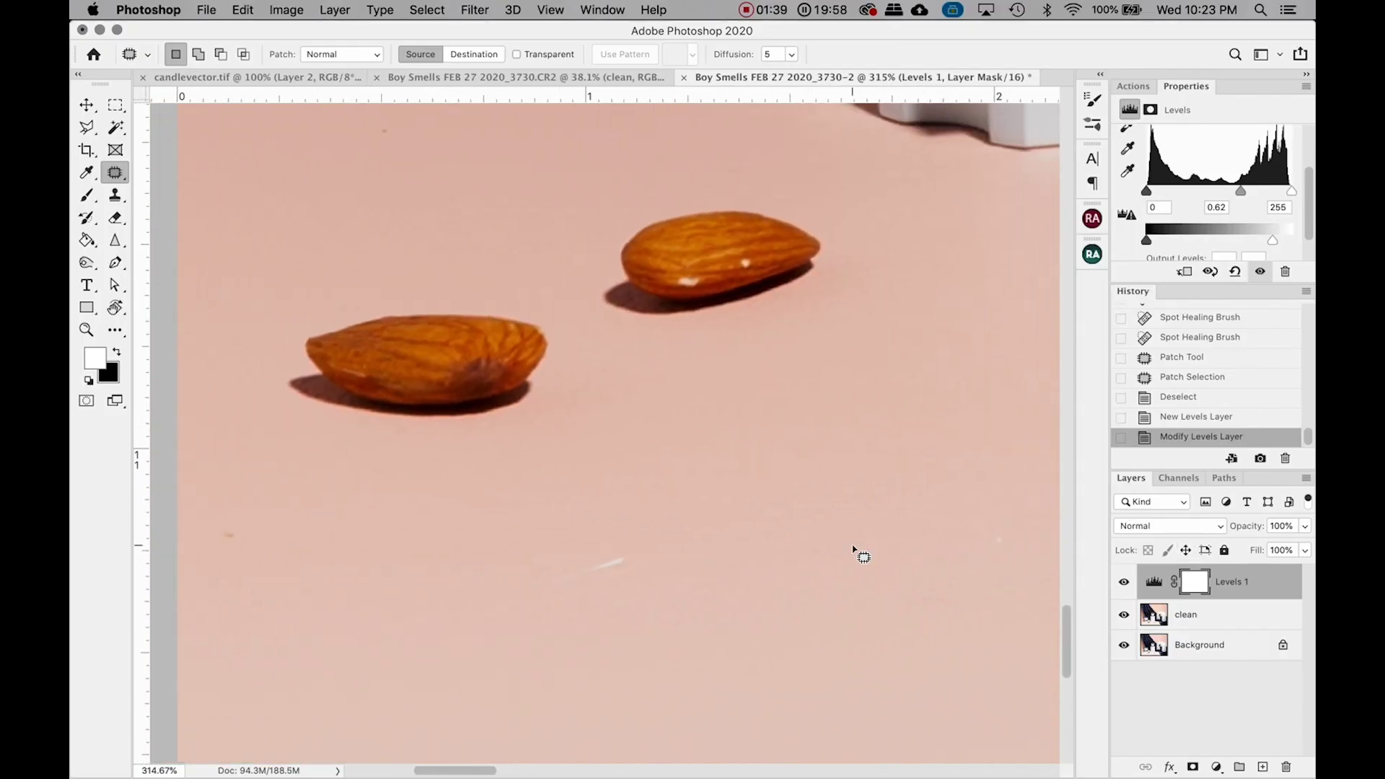
scroll(854, 550, "up", 12)
scroll(853, 549, "left", 3)
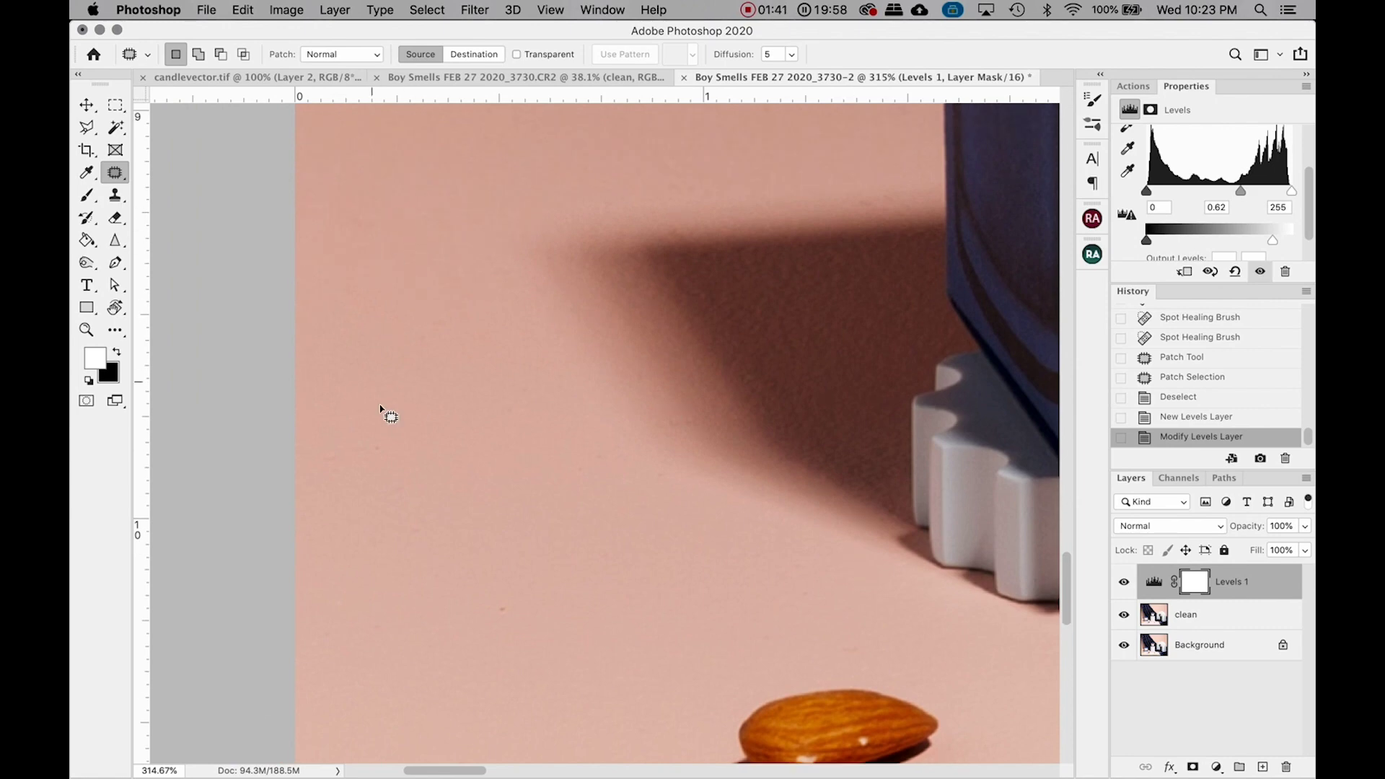
scroll(633, 490, "right", 15)
scroll(633, 490, "down", 5)
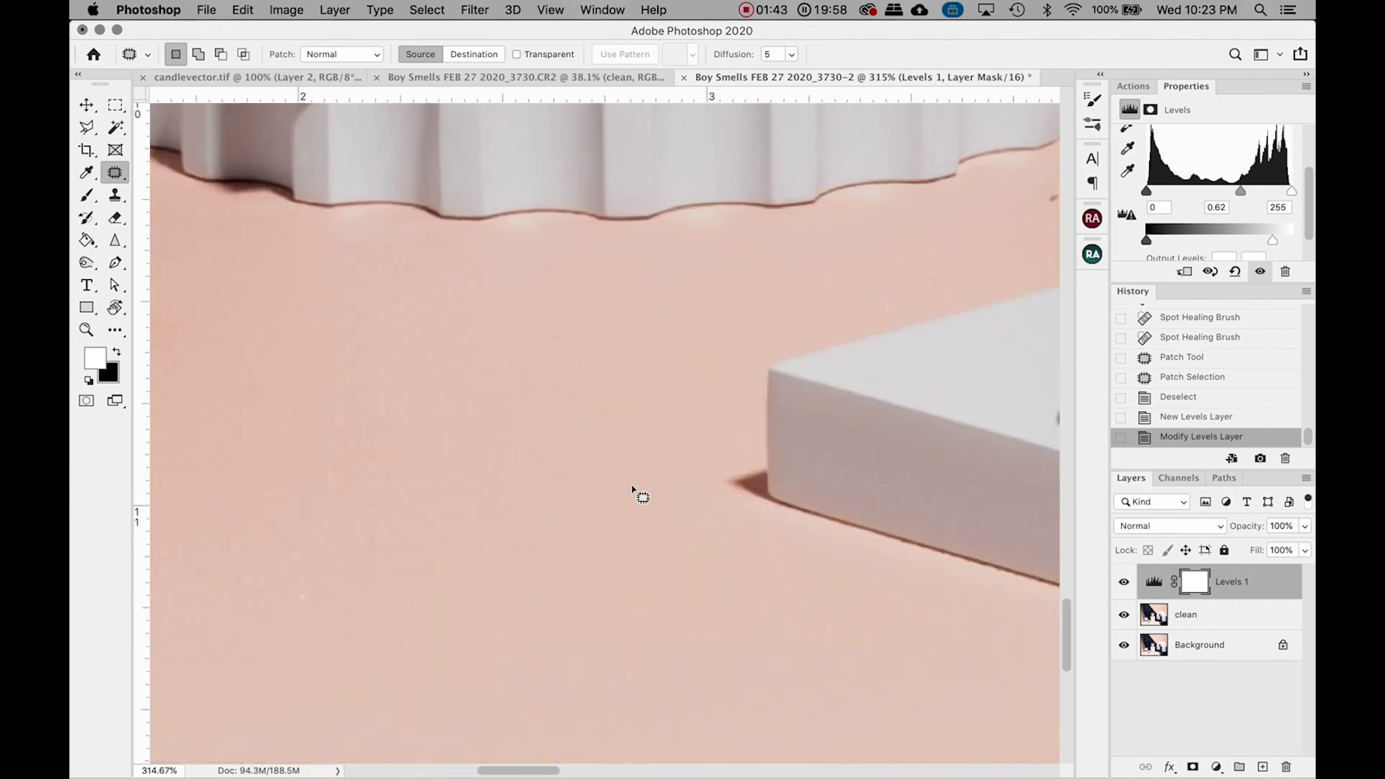
scroll(633, 490, "right", 3)
scroll(632, 490, "up", 1)
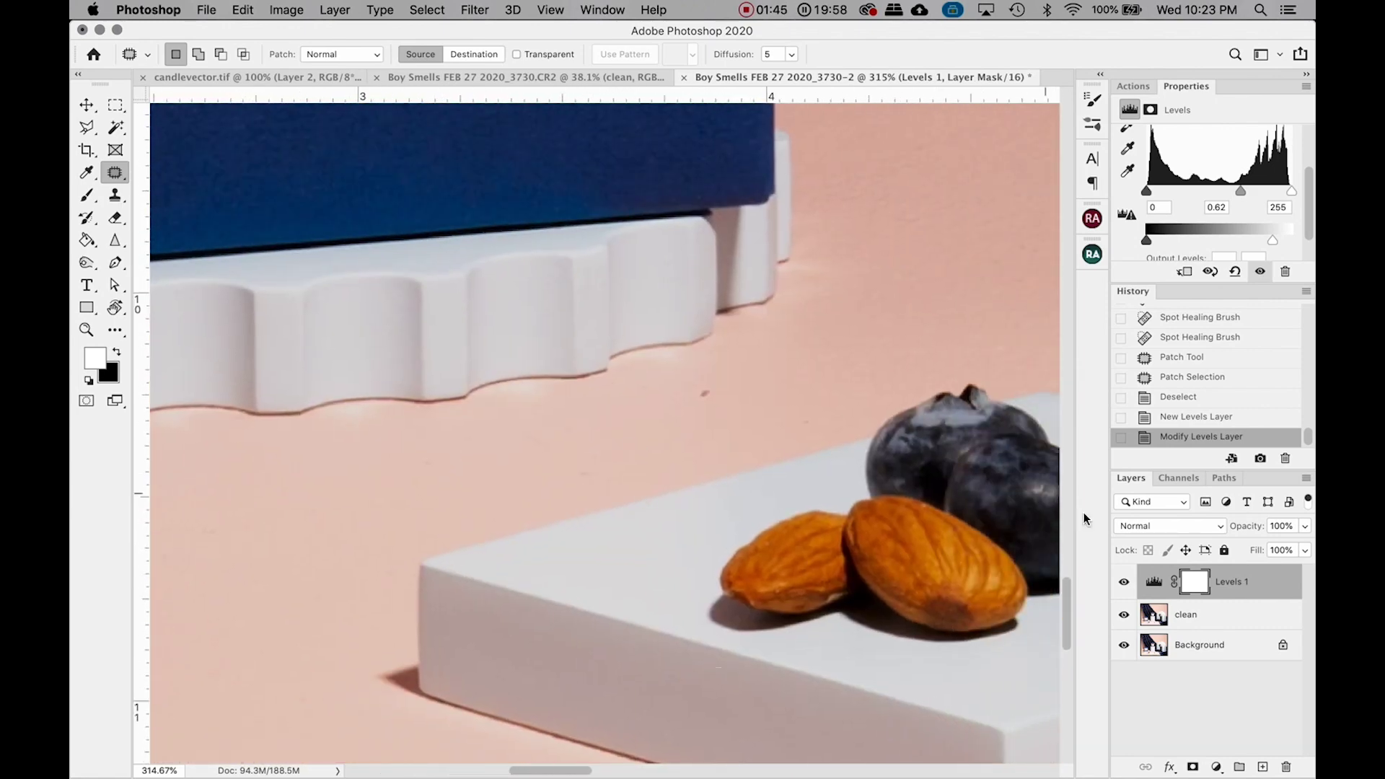
left_click(1123, 582)
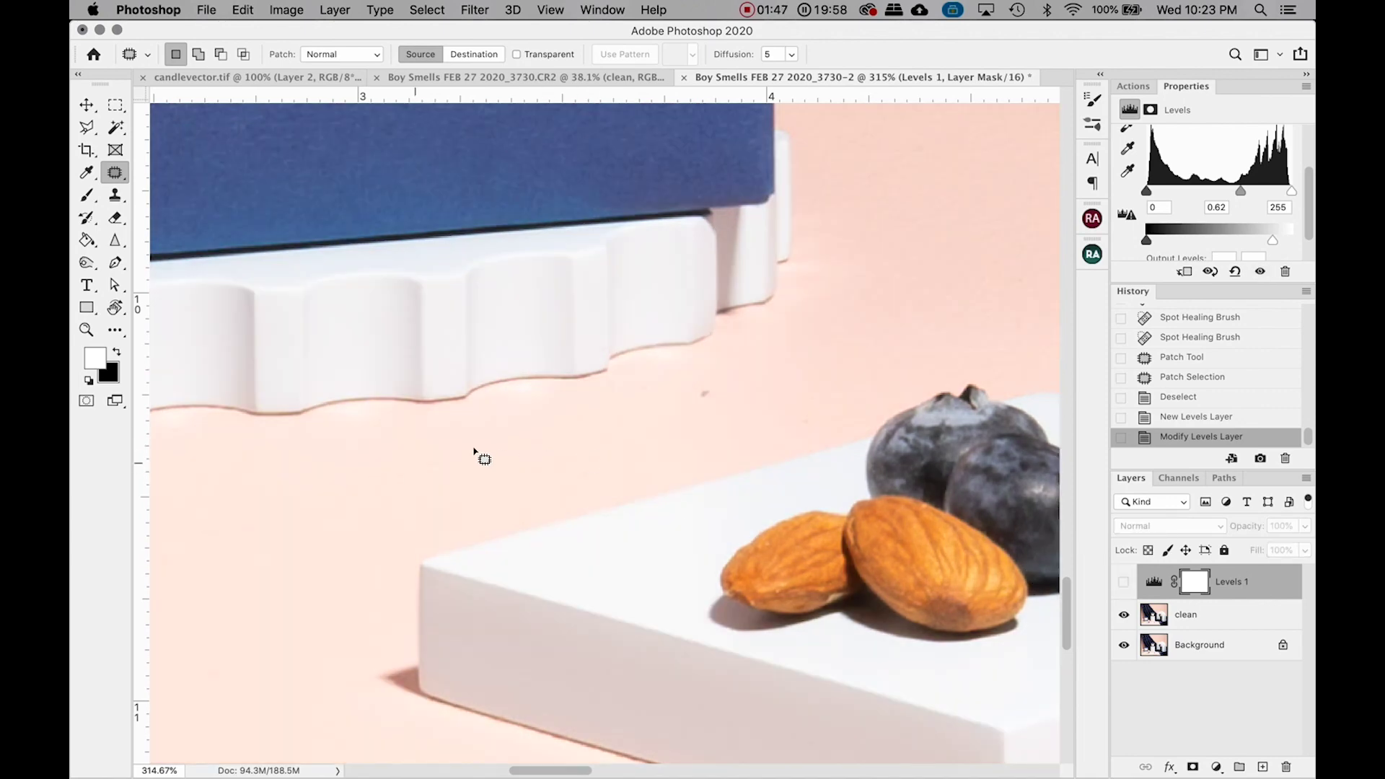
left_click(1124, 582)
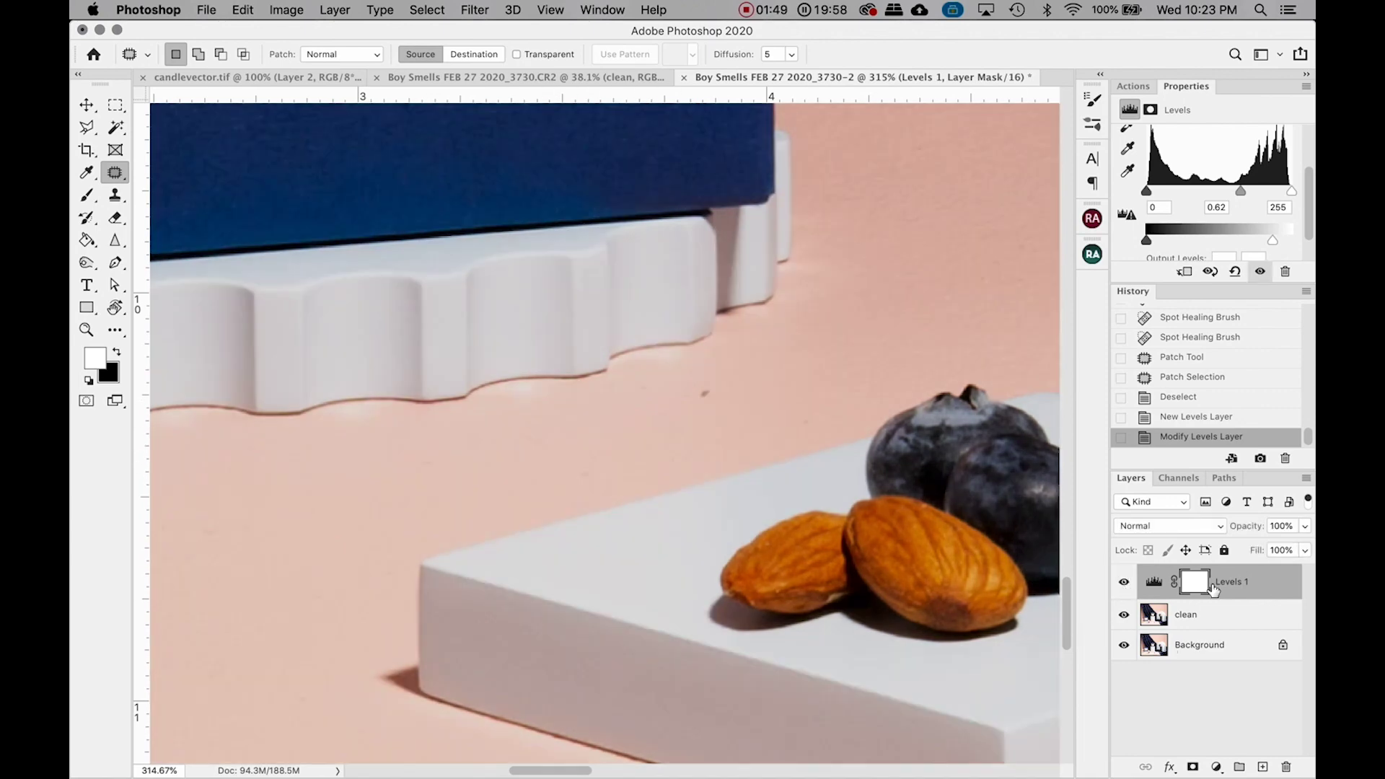
Patch blemishes on the pink surface around the two almonds on the clean layer, clearing the selection between patches
scroll(629, 575, "left", 15)
scroll(629, 575, "down", 6)
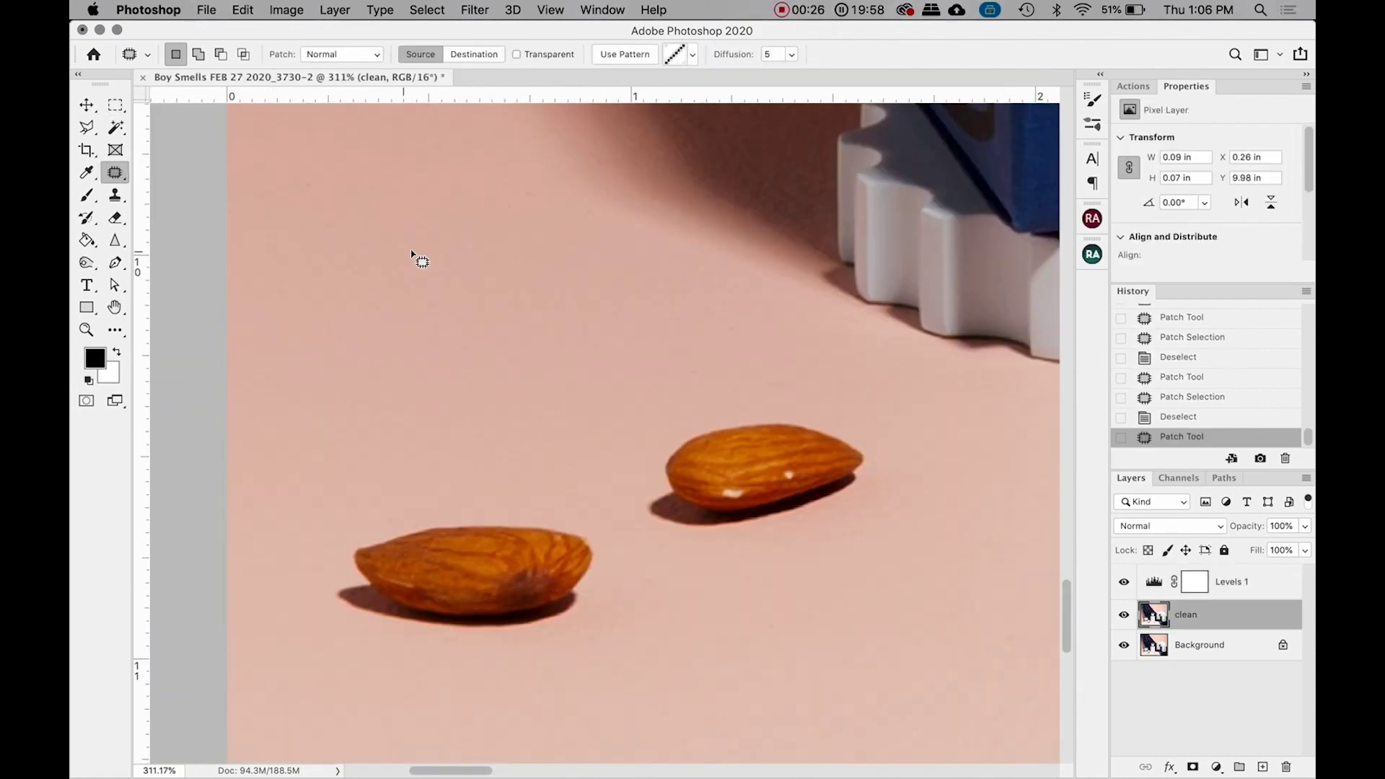
key("ctrl+d")
mouse_move(599, 245)
left_mouse_down()
mouse_move(541, 192)
mouse_move(649, 180)
left_mouse_up()
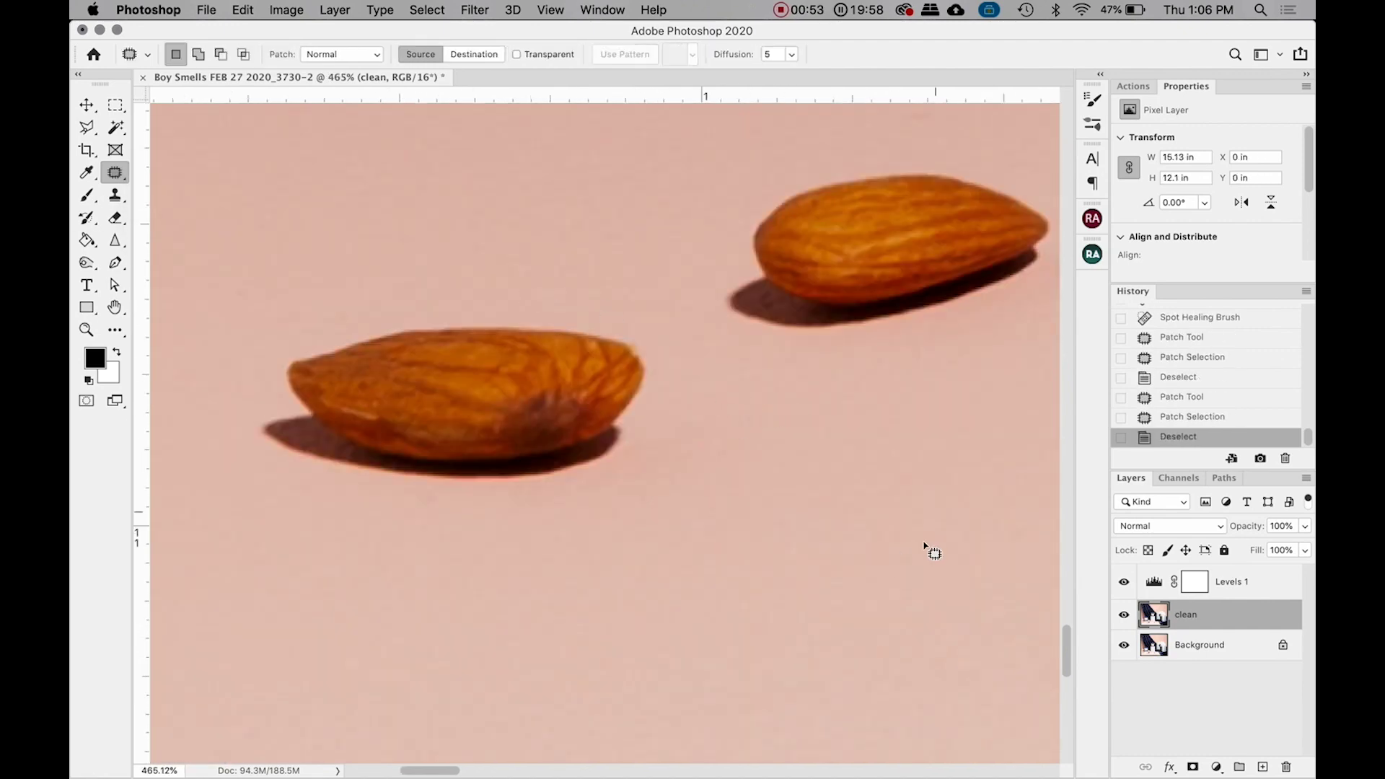
Patch blemishes on the clean layer in the pink background and the dark shadow beside the blue box
scroll(813, 641, "up", 10)
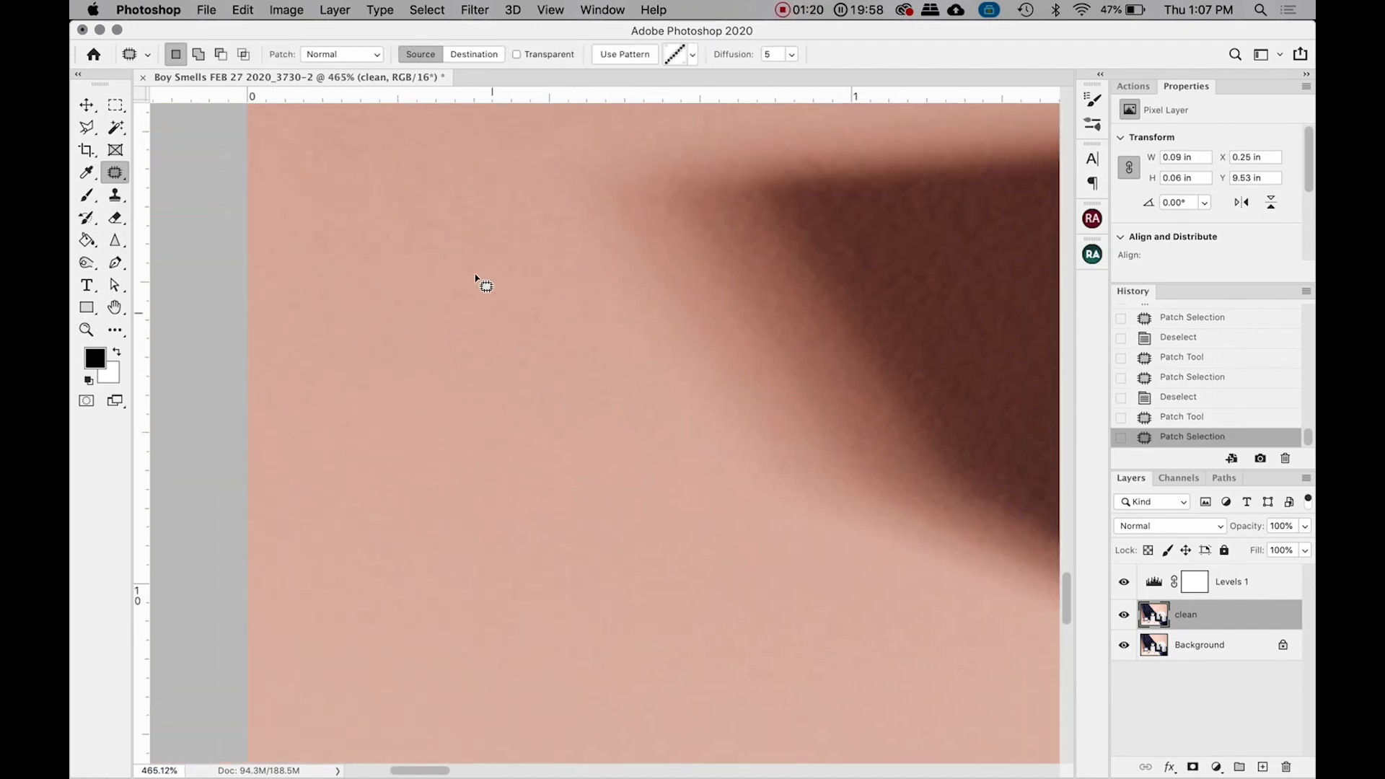
key("XF86MonBrightnessDown")
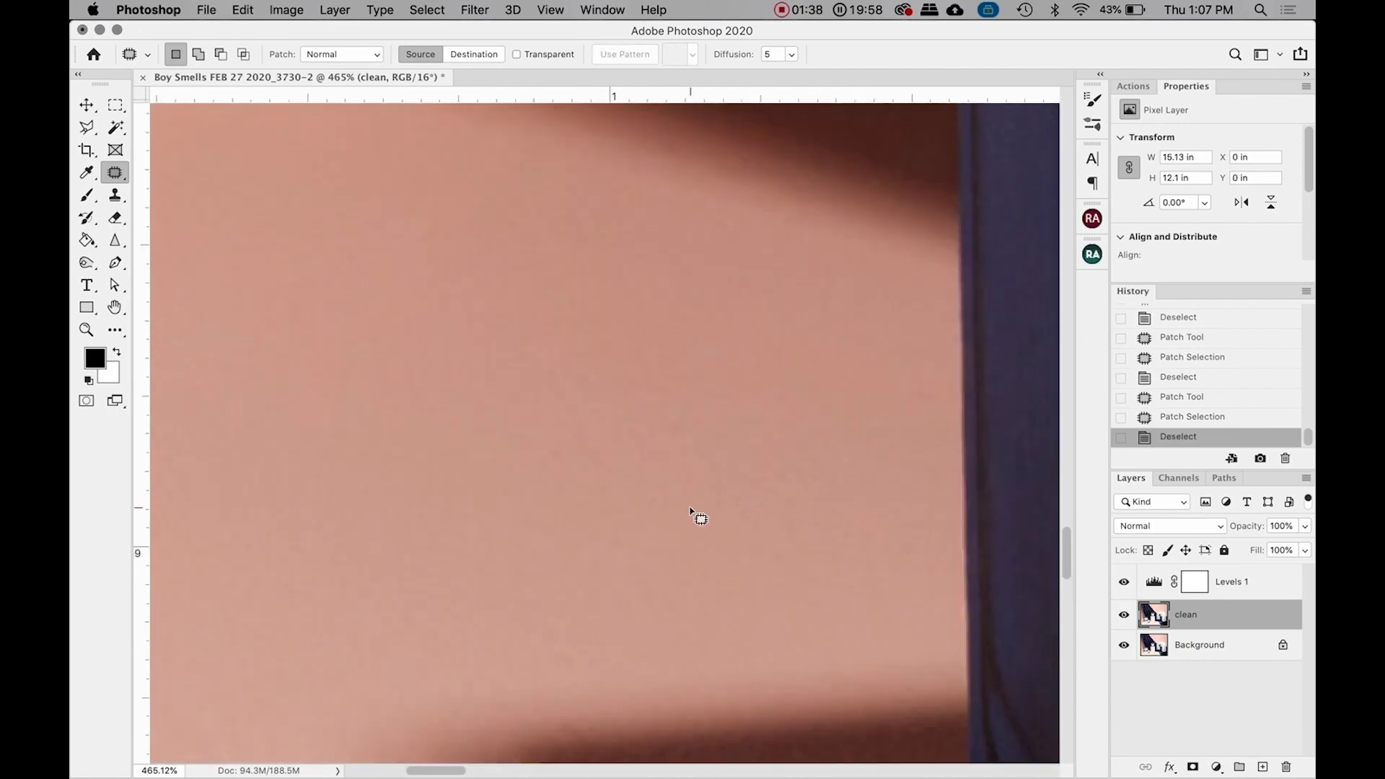
left_click_drag(622, 467, 626, 468)
key("super+d")
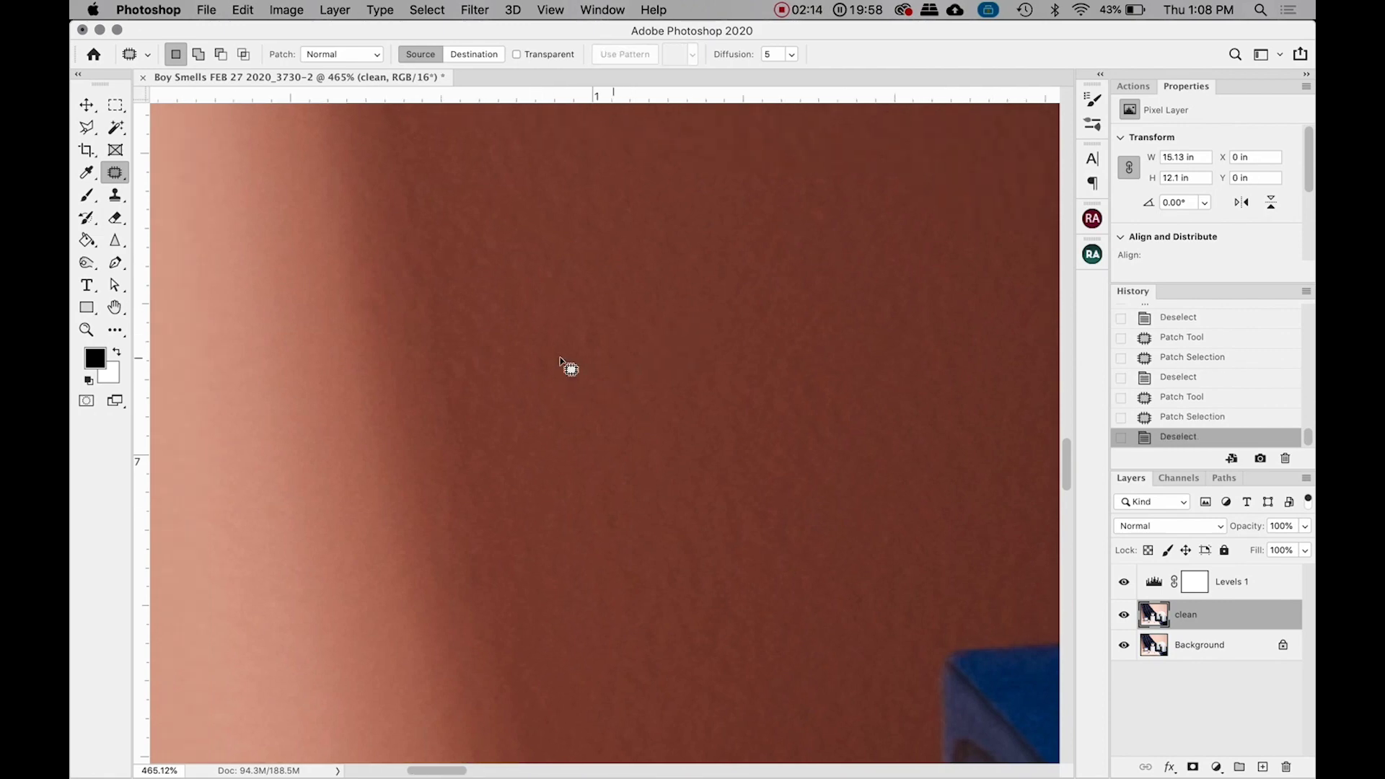
left_click_drag(628, 354, 637, 386)
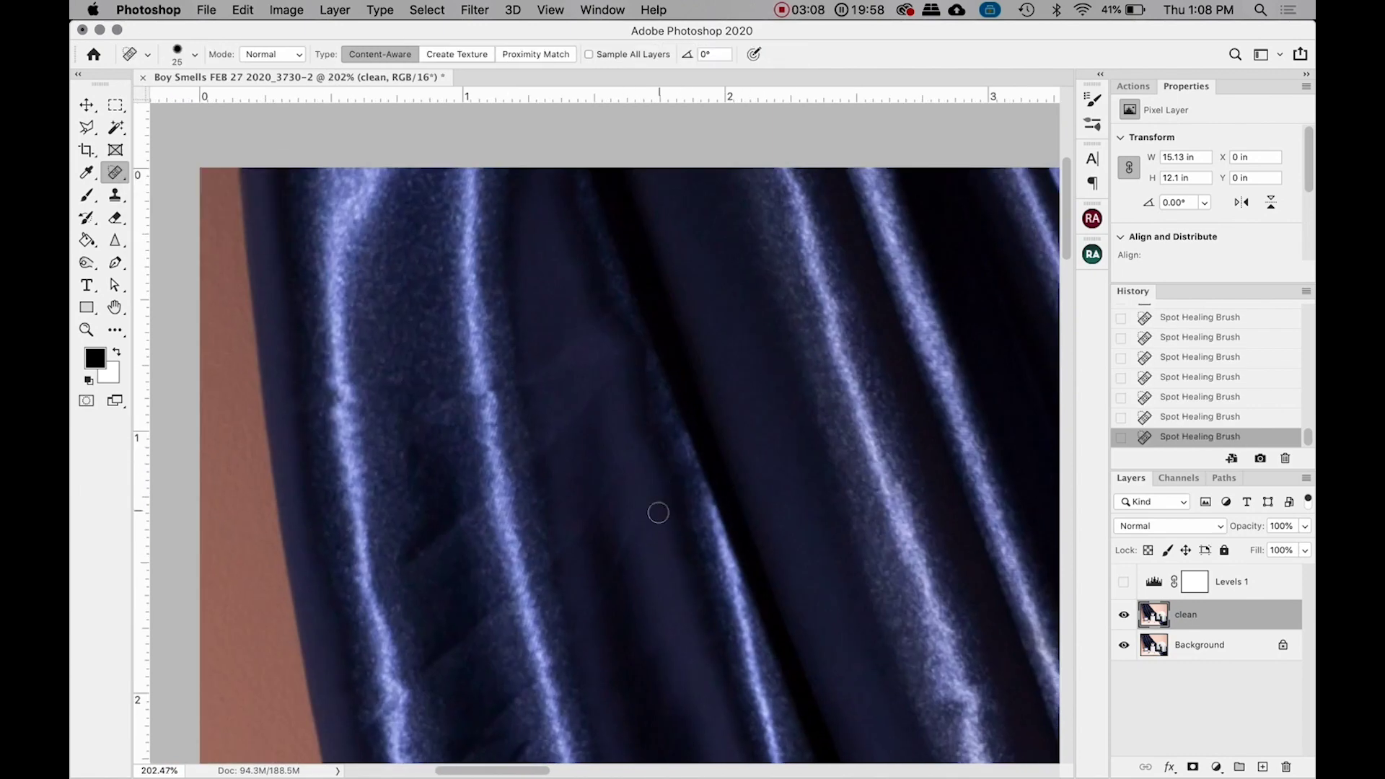
Switch to the Patch tool and patch the marks between the two leftmost highlights of the blue velvet on the clean layer
mouse_move(658, 512)
left_mouse_down()
mouse_move(659, 451)
mouse_move(620, 380)
mouse_move(627, 317)
left_mouse_up()
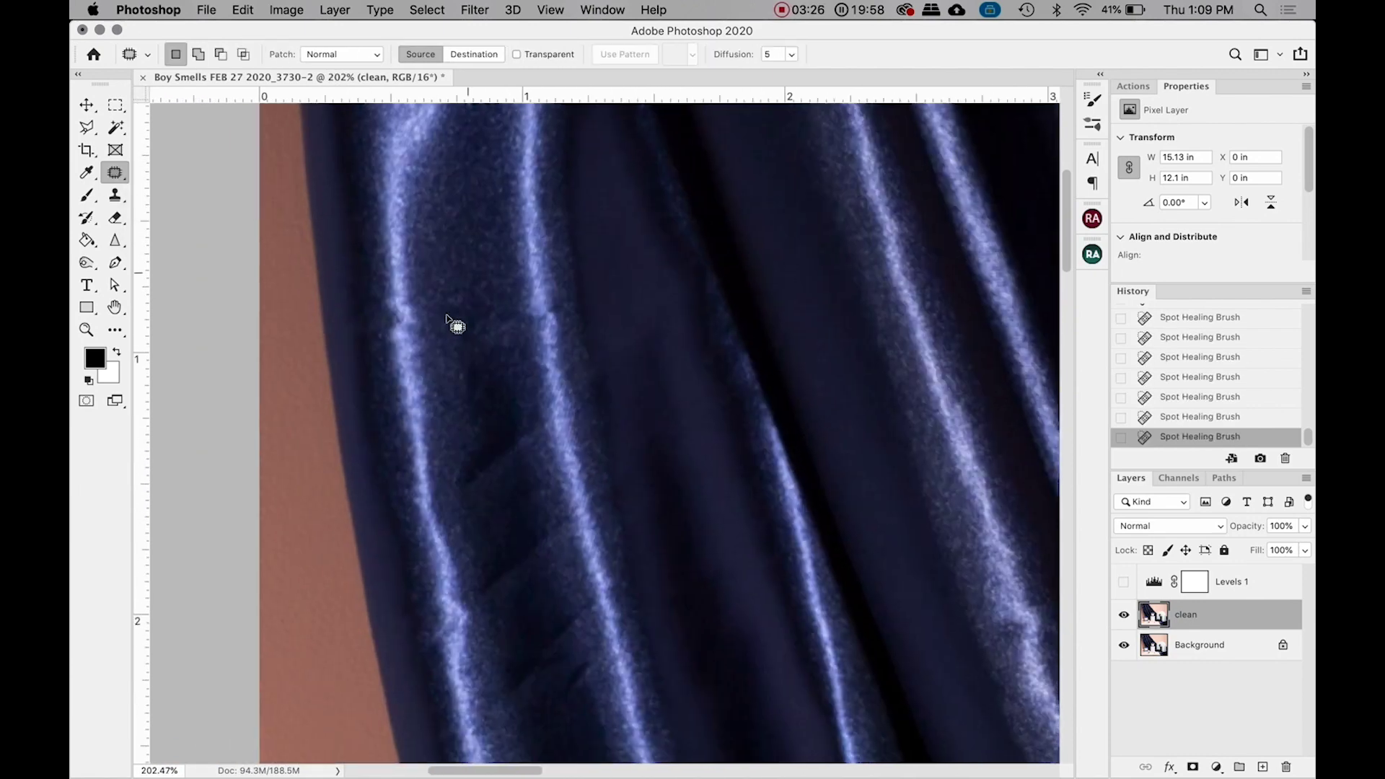
left_click_drag(447, 318, 470, 278)
left_click_drag(495, 415, 510, 432)
mouse_move(492, 357)
left_mouse_down()
mouse_move(497, 390)
mouse_move(343, 278)
left_mouse_up()
key("j")
left_click_drag(448, 396, 505, 325)
key("ctrl+d")
Patch more marks along the leftmost velvet folds near the photo's upper corner, clearing the selection between patches
left_click_drag(512, 340, 469, 339)
key("ctrl+d")
mouse_move(461, 357)
left_mouse_down()
mouse_move(450, 353)
mouse_move(587, 427)
mouse_move(504, 504)
mouse_move(603, 455)
mouse_move(603, 521)
mouse_move(538, 664)
mouse_move(505, 315)
mouse_move(531, 371)
left_mouse_up()
key("ctrl+d")
scroll(504, 505, "down", 2)
key("ctrl+d")
key("ctrl+d")
scroll(514, 490, "down", 3)
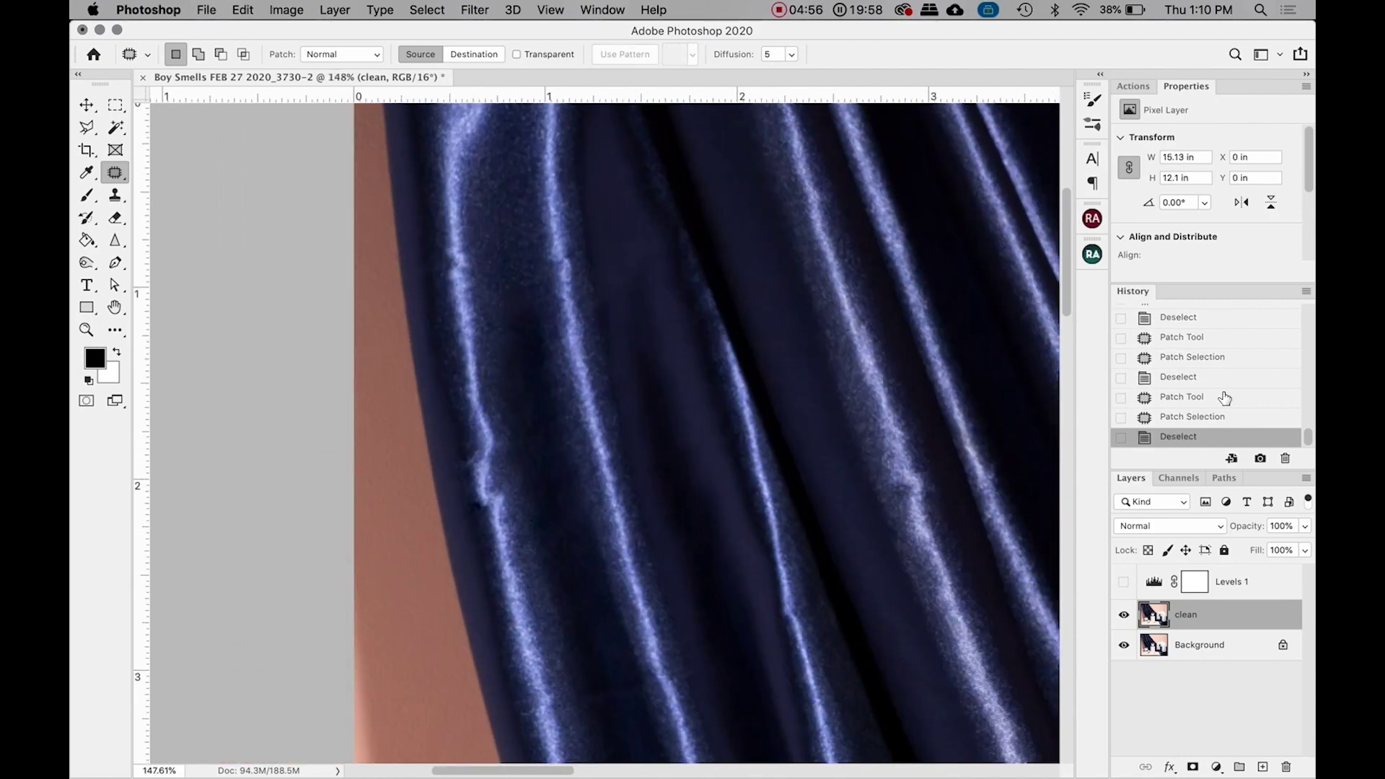
Patch the marks beside the broad, bright fold in the middle of the velvet
scroll(615, 495, "right", 5)
mouse_move(696, 429)
left_mouse_down()
mouse_move(663, 470)
mouse_move(692, 501)
left_mouse_up()
key("ctrl+d")
scroll(691, 498, "down", 1)
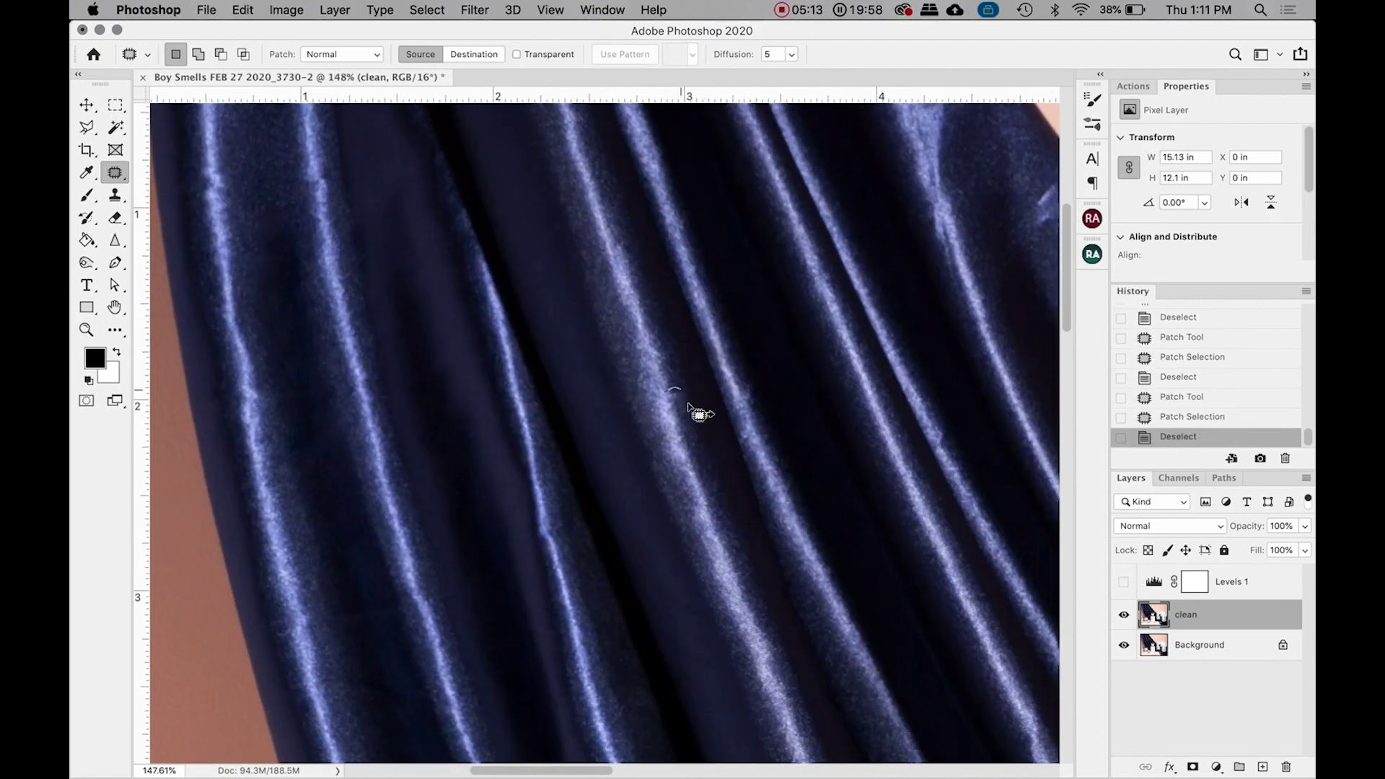
scroll(689, 437, "down", 5)
left_click_drag(675, 333, 682, 364)
Patch the marks between the highlights lower down on the left velvet folds and clear the selection
scroll(505, 361, "left", 5)
mouse_move(392, 355)
left_mouse_down()
mouse_move(430, 399)
mouse_move(387, 368)
left_mouse_up()
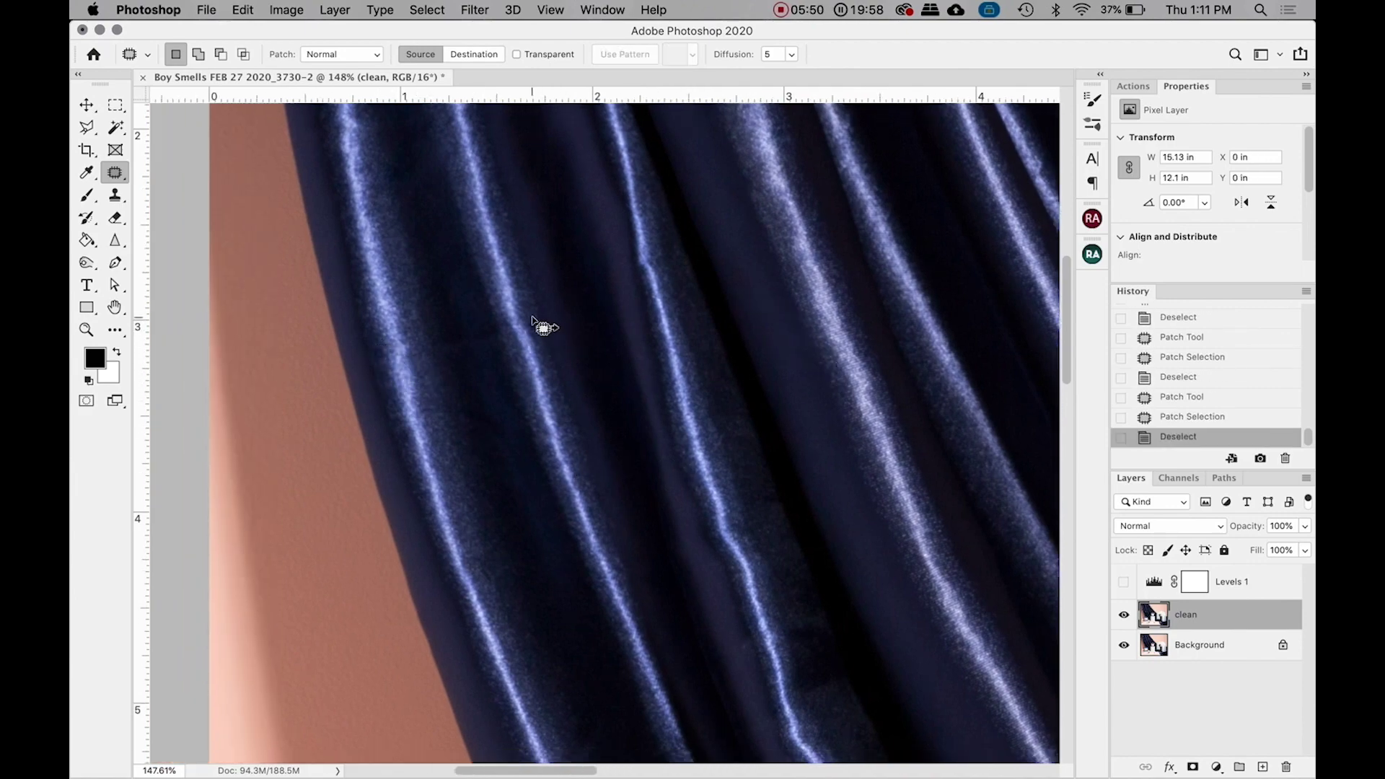
key("super+equal")
scroll(469, 361, "down", 5)
left_click_drag(447, 566, 427, 554)
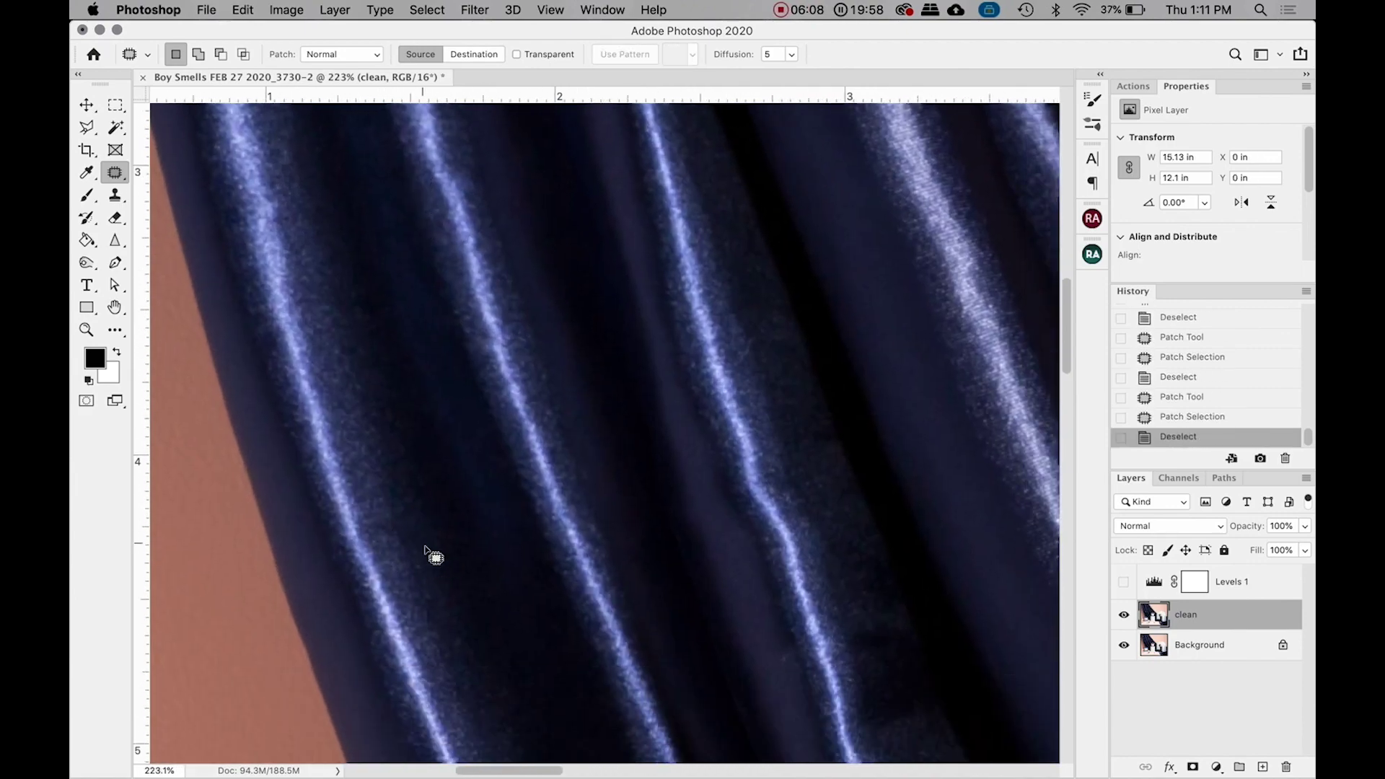
key("super+d")
key("super+minus")
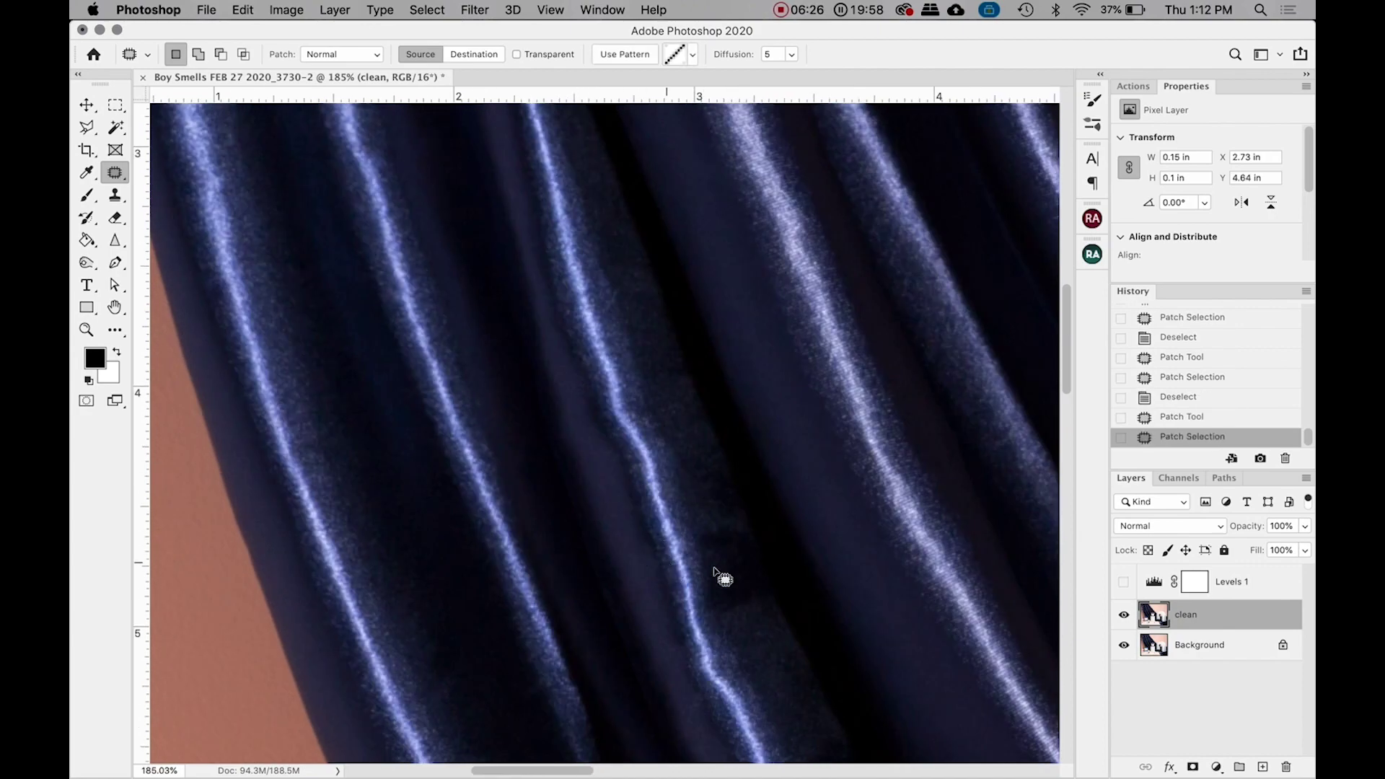
Patch the marks on the velvet's wide right-hand fold, from the photo's top edge down to just above the candle
scroll(750, 447, "up", 10)
scroll(750, 447, "right", 5)
key("super+minus")
scroll(750, 454, "down", 3)
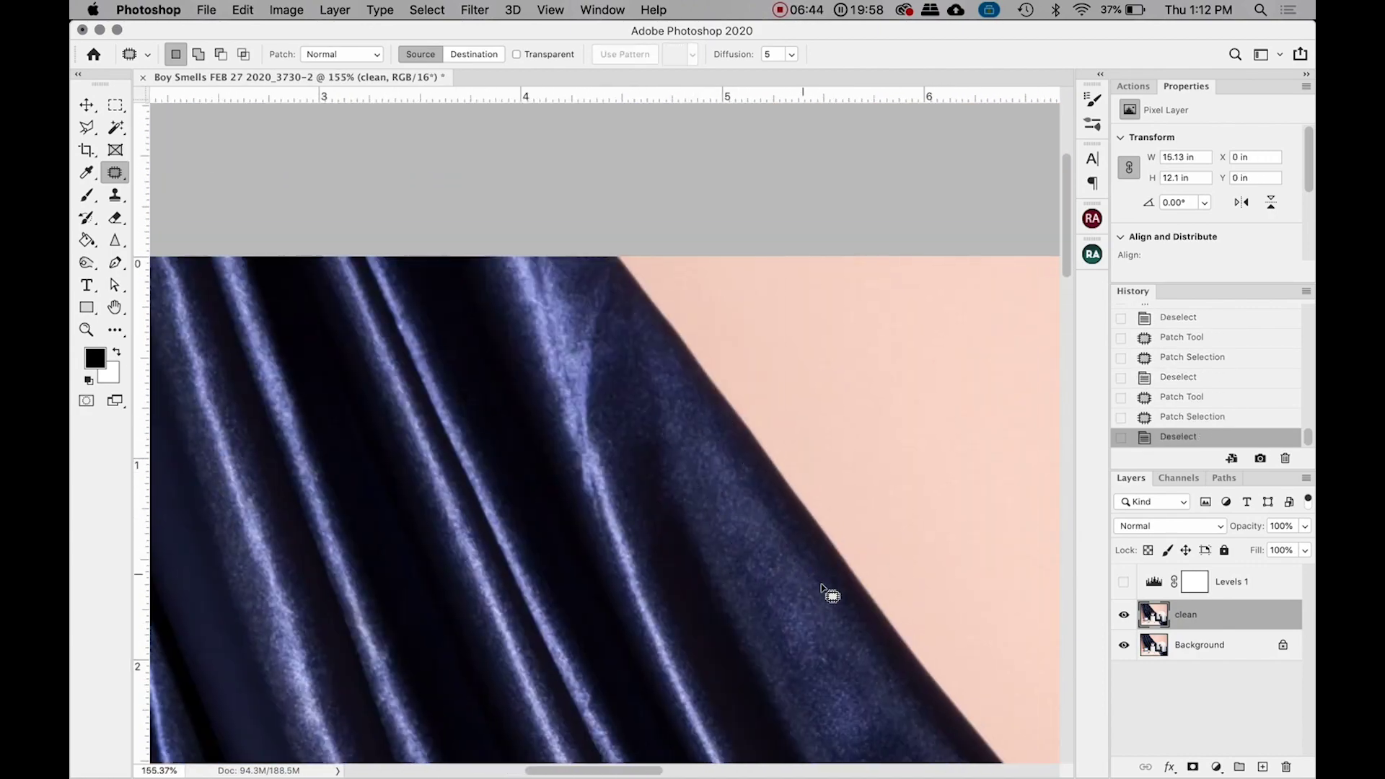
key("super+minus")
left_click_drag(615, 289, 605, 253)
scroll(577, 187, "down", 5)
left_click_drag(665, 371, 687, 393)
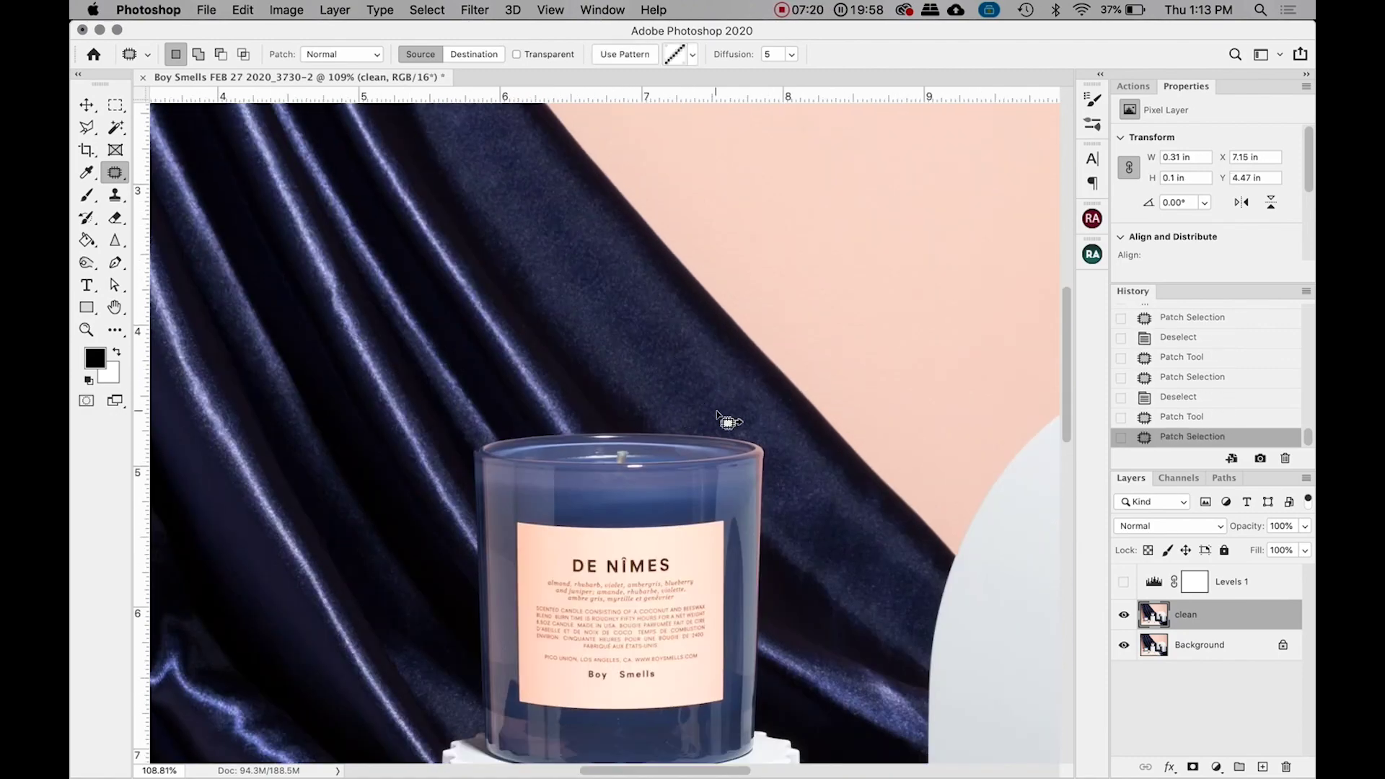
key("super+d")
Patch the mark on the velvet between the candle and the pale rounded shape, and clear the selection
scroll(810, 469, "right", 3)
left_click_drag(903, 527, 903, 572)
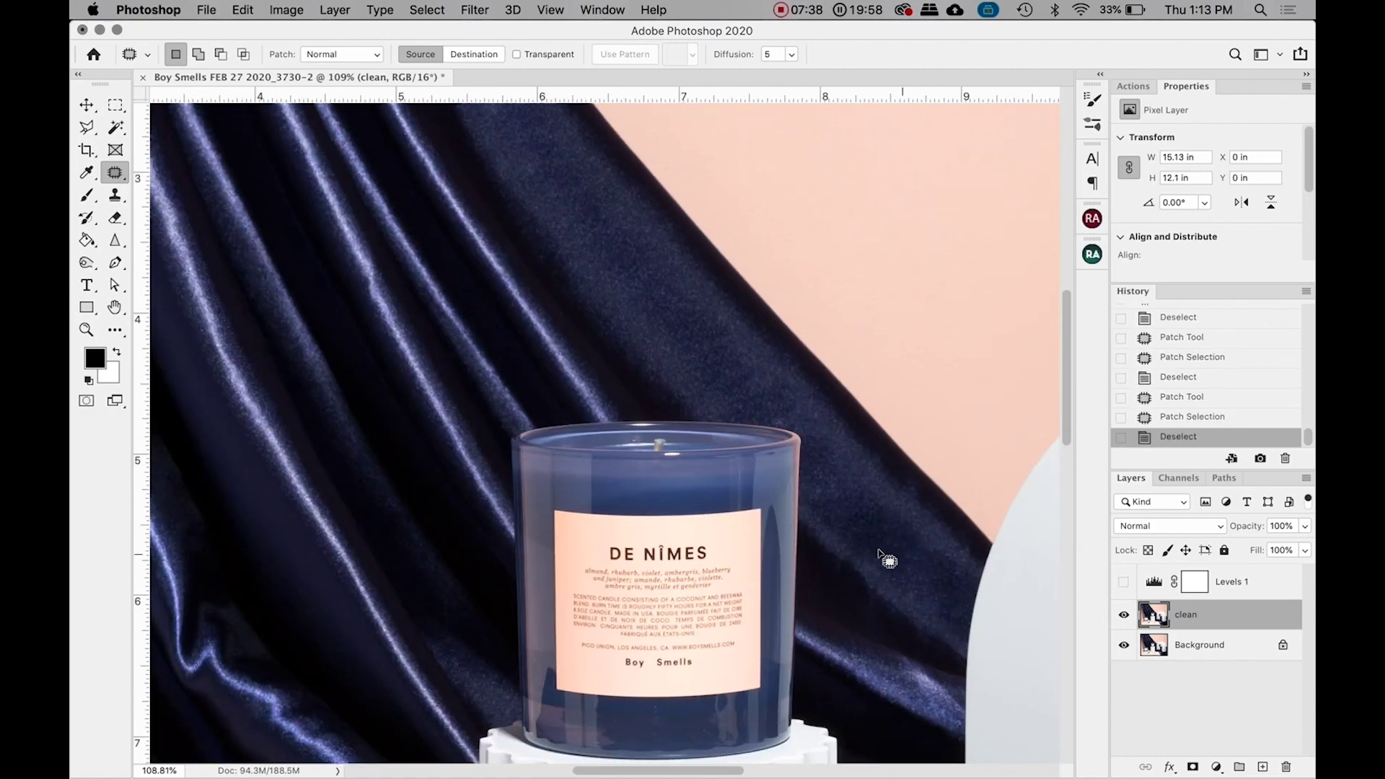
key("super+d")
Patch the remaining marks on the velvet folds around the candle, clearing the selection between patches
scroll(904, 572, "left", 8)
left_click_drag(597, 273, 612, 253)
scroll(548, 361, "right", 5)
left_click_drag(548, 361, 829, 457)
key("super+d")
scroll(828, 457, "down", 5)
scroll(779, 515, "up", 5)
left_click_drag(505, 389, 535, 469)
key("super+d")
With Levels 1 shown, patch the marks on the pink surface between the loose almonds and the white slab
scroll(557, 479, "down", 10)
scroll(556, 482, "up", 5)
scroll(556, 479, "down", 5)
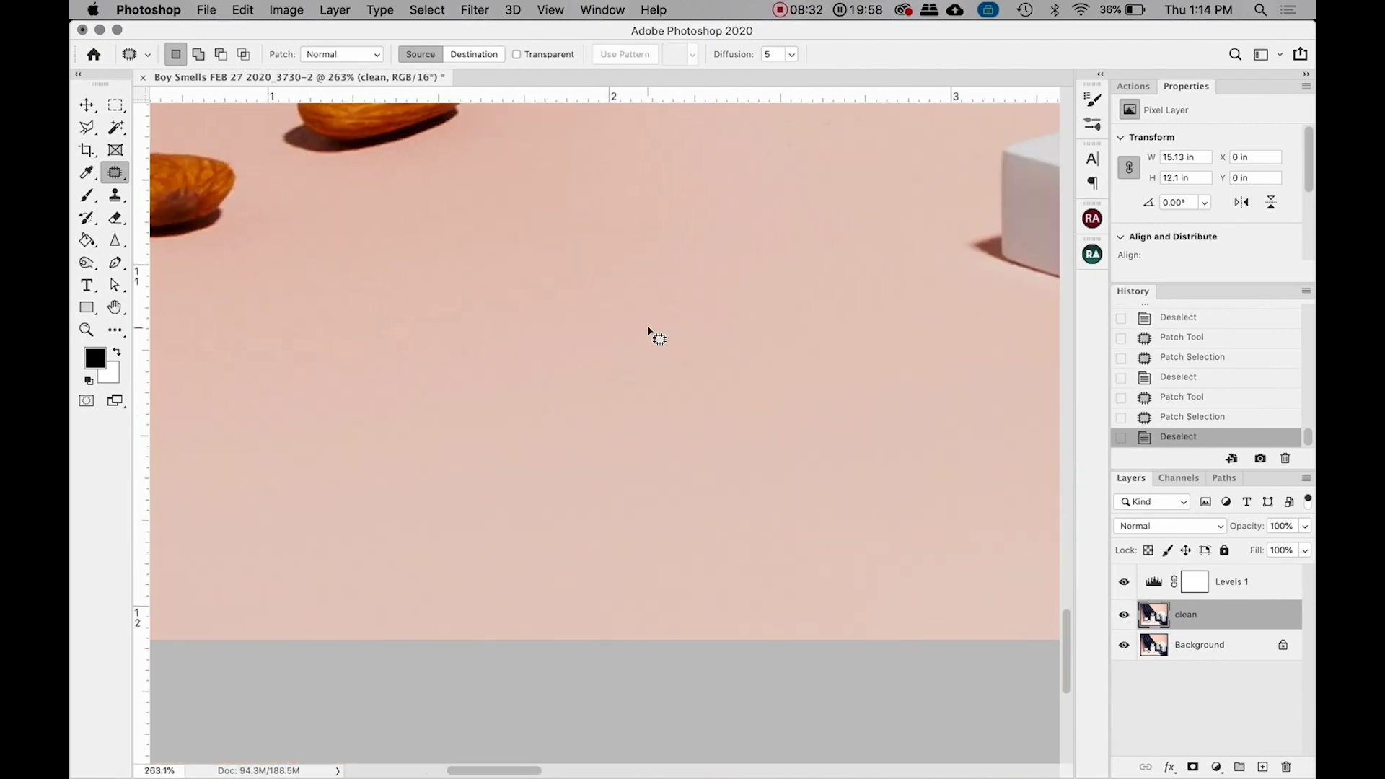
left_click_drag(577, 281, 670, 296)
scroll(841, 216, "up", 2)
scroll(621, 229, "right", 5)
mouse_move(534, 317)
left_mouse_down()
mouse_move(578, 331)
mouse_move(526, 266)
left_mouse_up()
key("super+d")
scroll(758, 188, "up", 2)
left_click_drag(634, 432, 653, 452)
left_click_drag(646, 443, 653, 451)
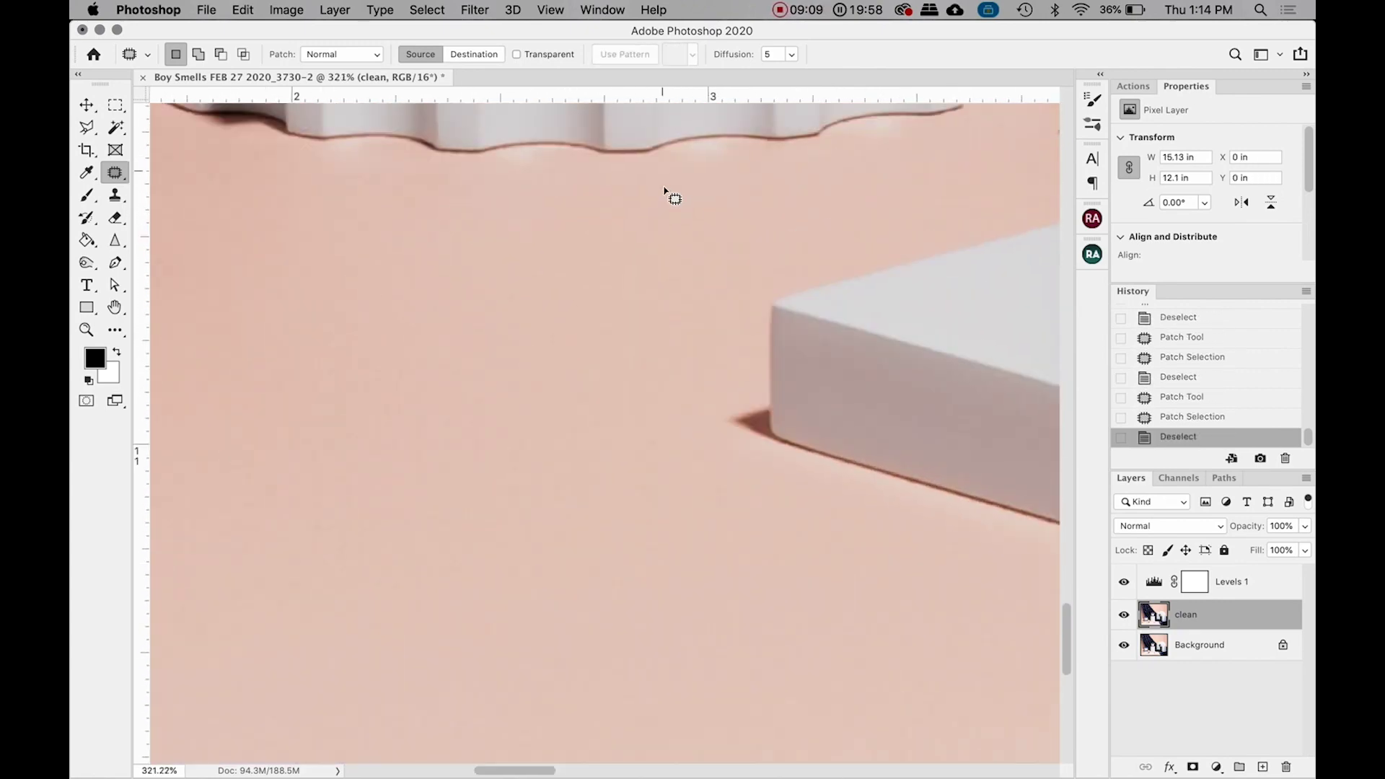
Patch the specks on the pink surface in front of the white slab, near the photo's bottom edge
scroll(529, 288, "down", 5)
scroll(560, 315, "up", 2)
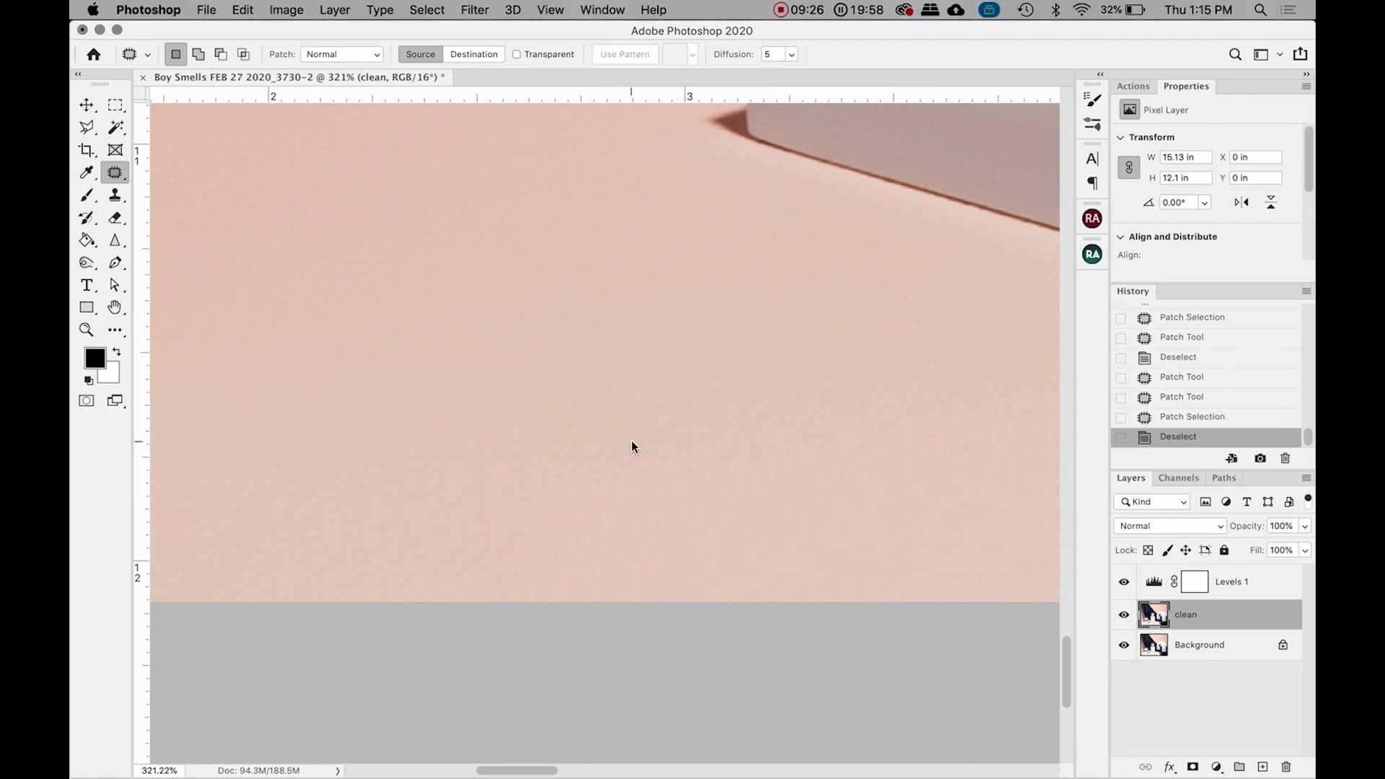
scroll(630, 440, "right", 5)
left_click_drag(852, 306, 859, 312)
scroll(859, 313, "right", 3)
left_click_drag(563, 513, 870, 456)
key("super+d")
scroll(828, 495, "left", 5)
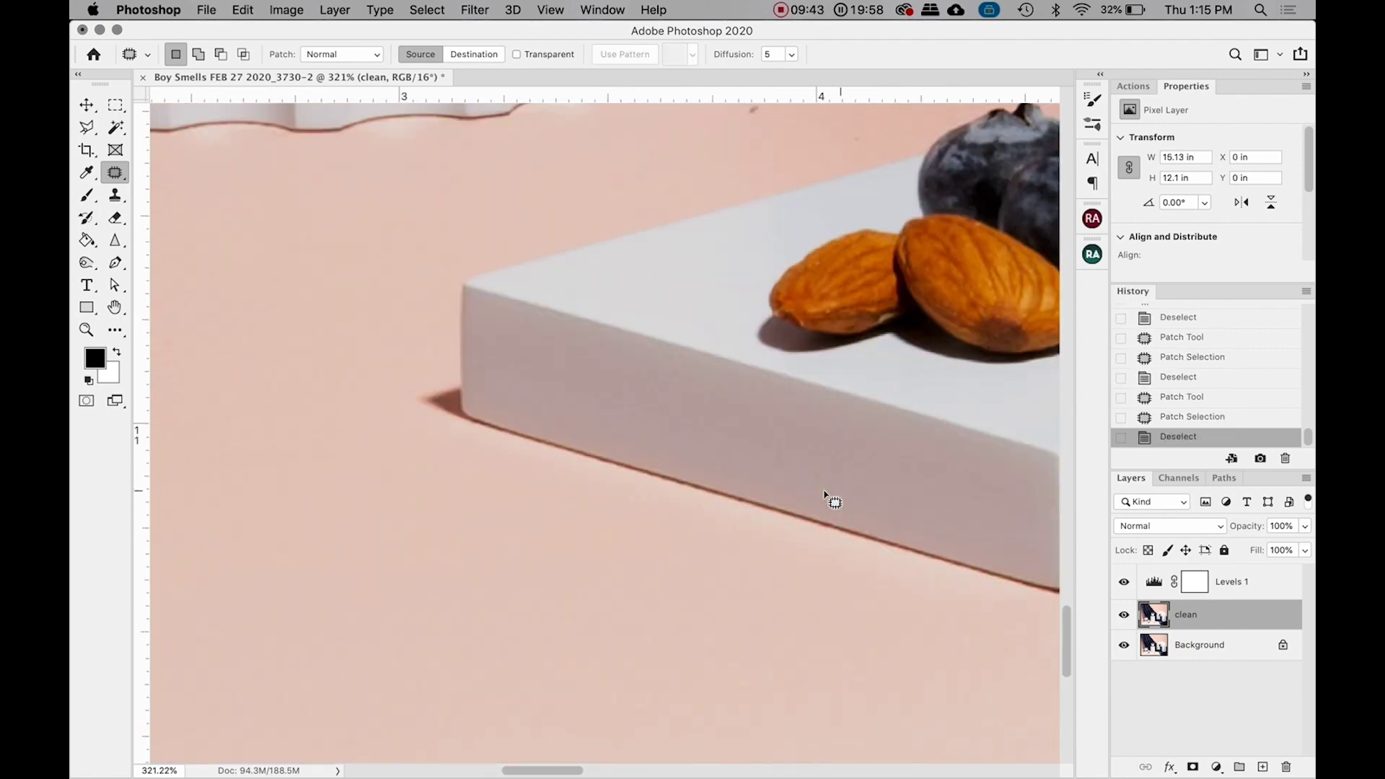
Patch the pink surface between the scalloped white base and the near corner of the slab
scroll(726, 479, "up", 3)
left_click_drag(726, 479, 717, 238)
key("super+d")
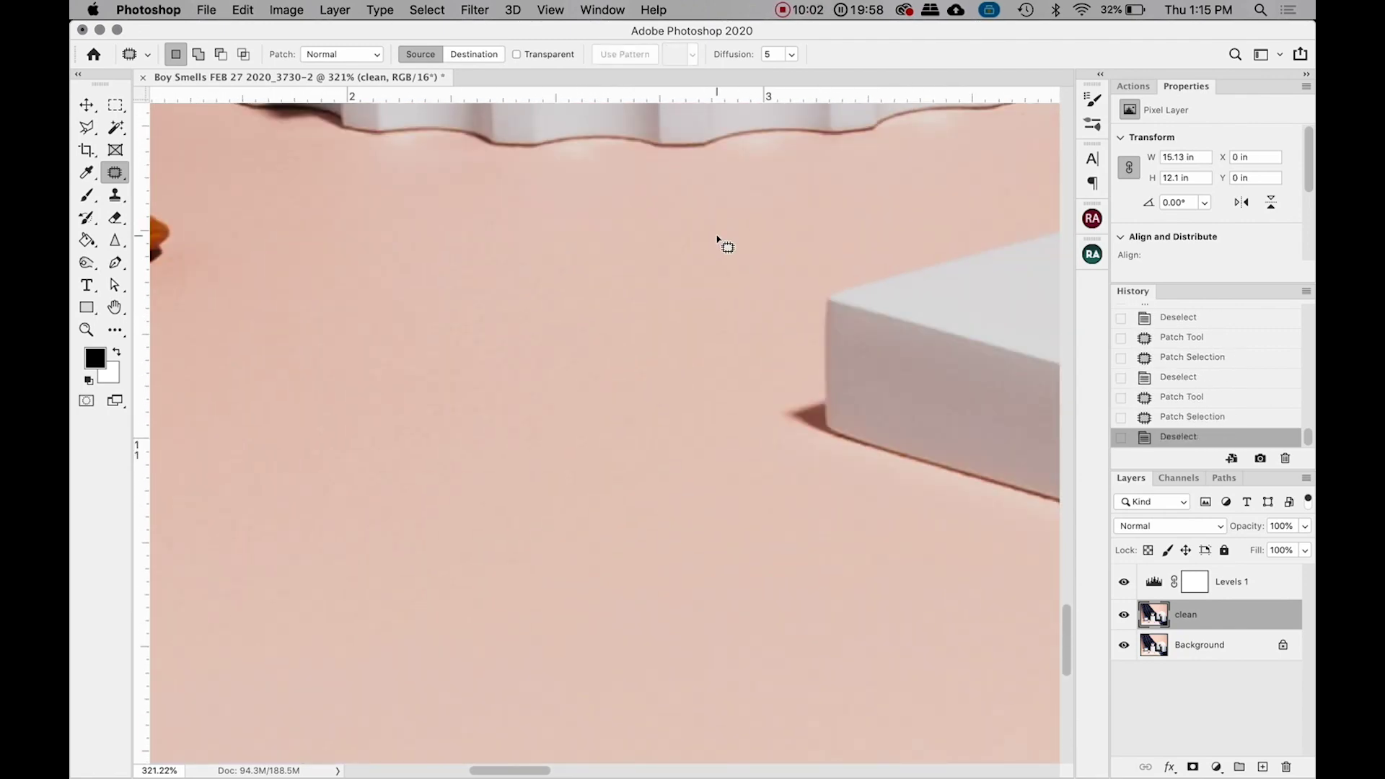
Patch the marks on the pink surface below and beside the right end of the white slab
scroll(717, 238, "down", 10)
scroll(642, 251, "up", 15)
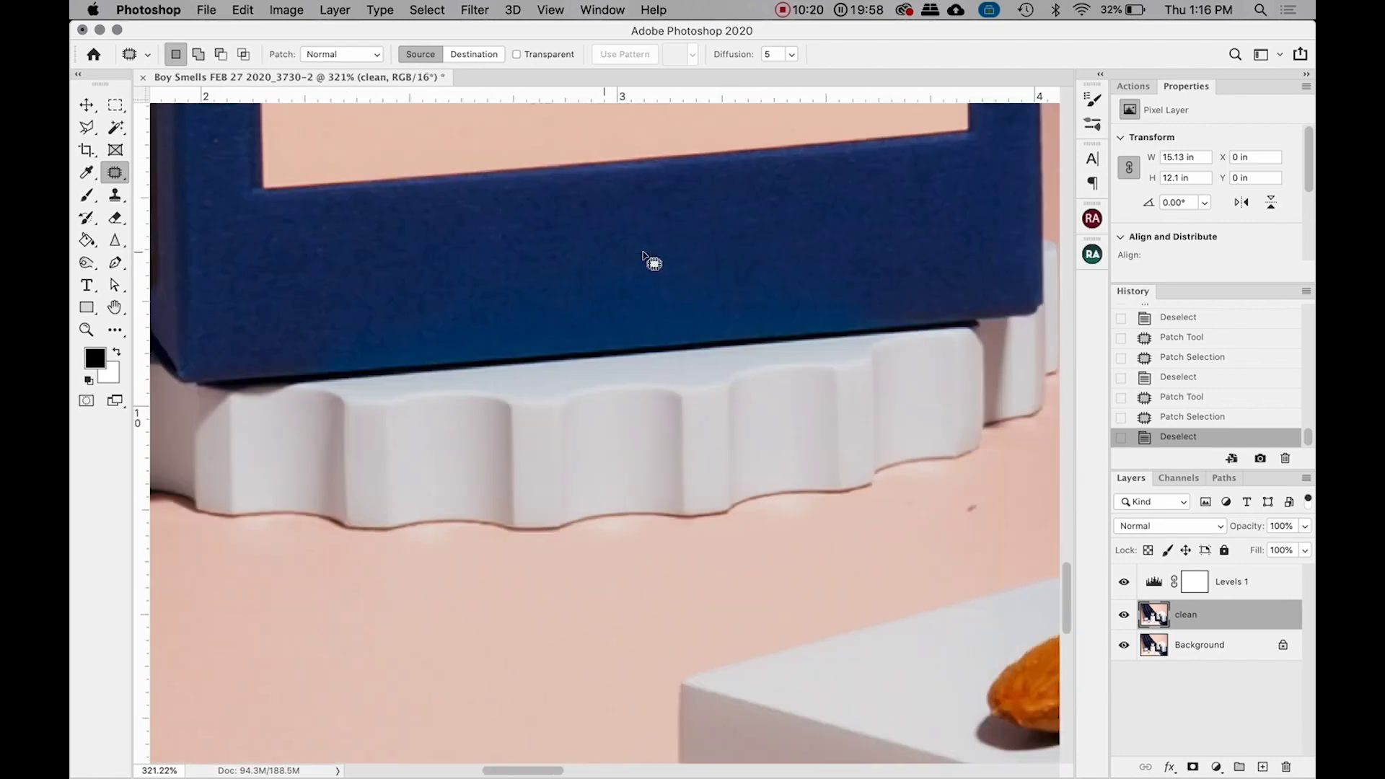
scroll(995, 509, "right", 5)
scroll(743, 551, "down", 8)
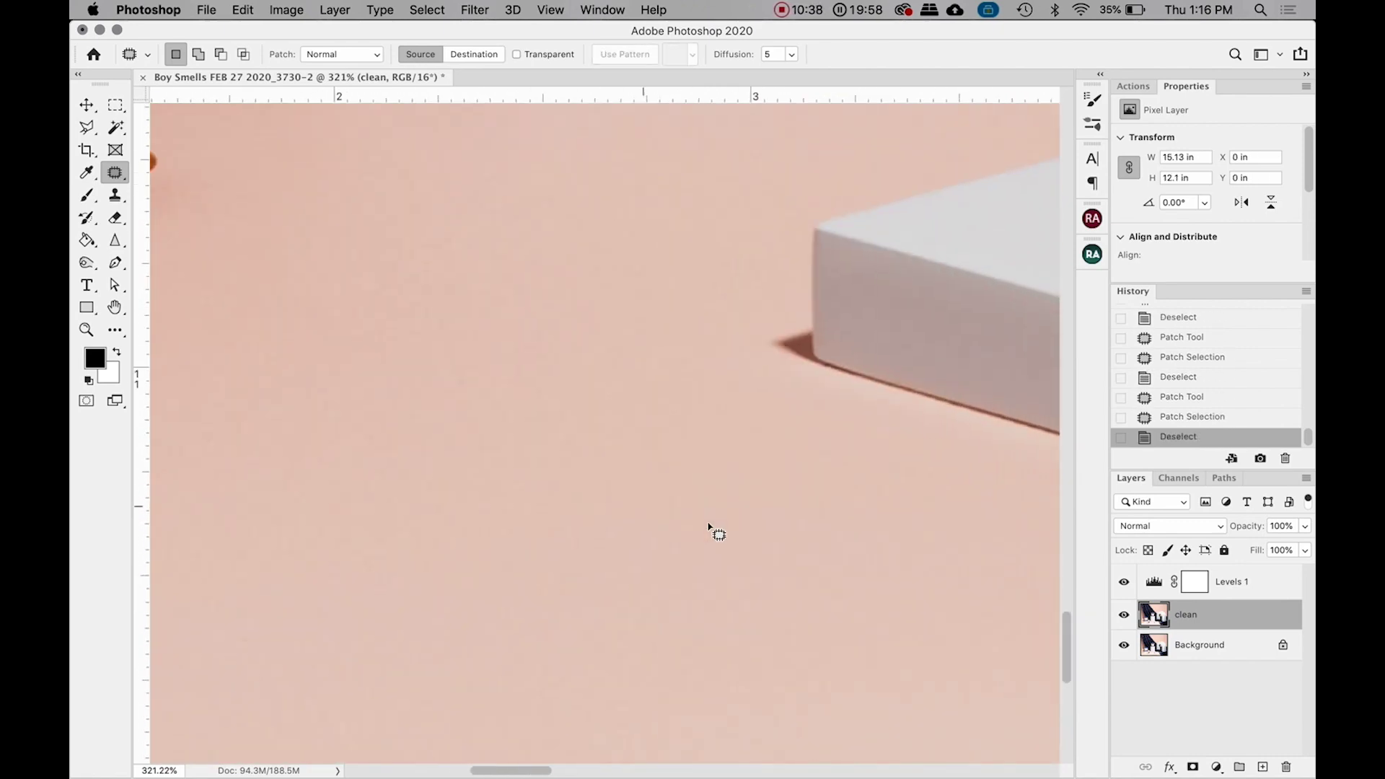
scroll(715, 531, "right", 10)
scroll(722, 467, "right", 2)
left_click_drag(375, 668, 414, 686)
key("super+d")
scroll(863, 436, "right", 8)
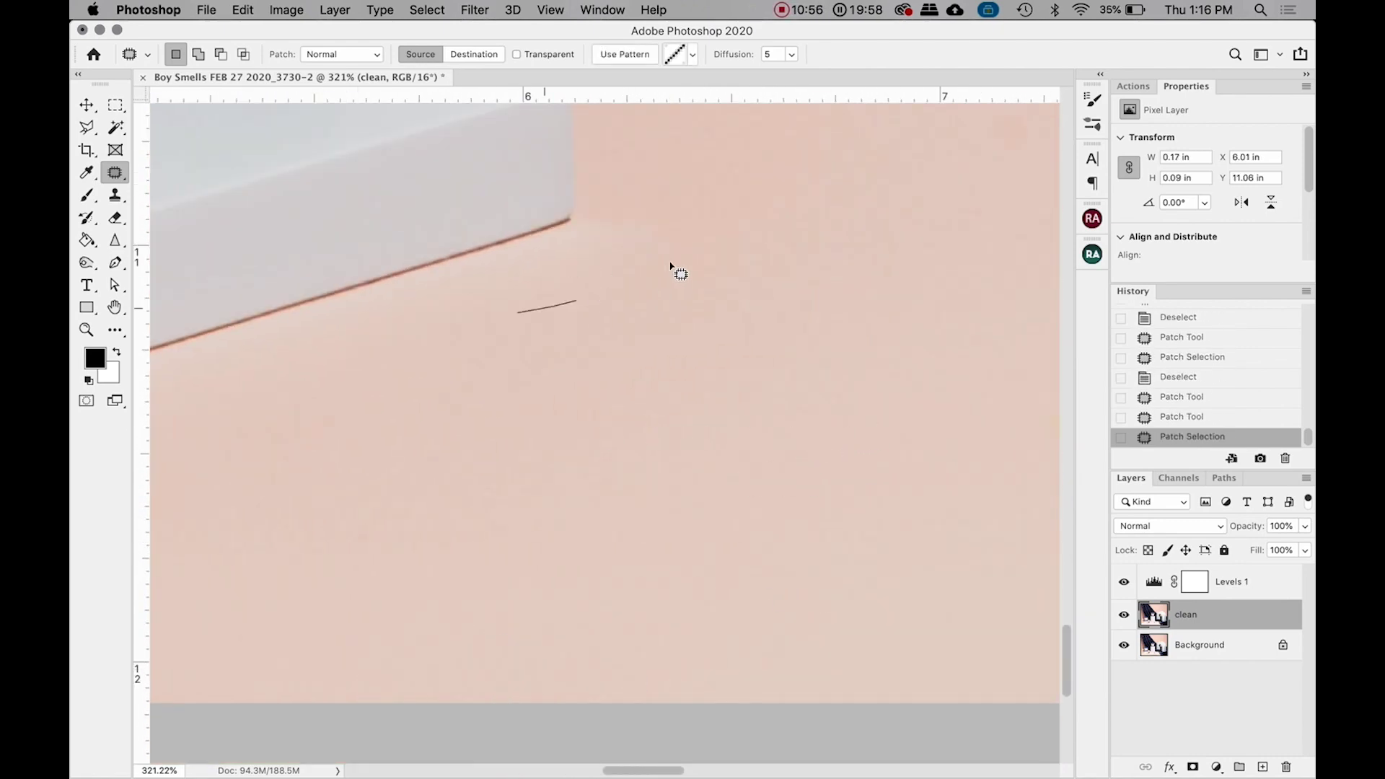
scroll(813, 375, "up", 5)
mouse_move(696, 404)
left_mouse_down()
mouse_move(705, 457)
mouse_move(743, 404)
left_mouse_up()
key("super+d")
Patch the marks on the pink surface between the white slab and the blueberries, clearing the selection after each patch
scroll(803, 467, "left", 5)
scroll(884, 414, "up", 5)
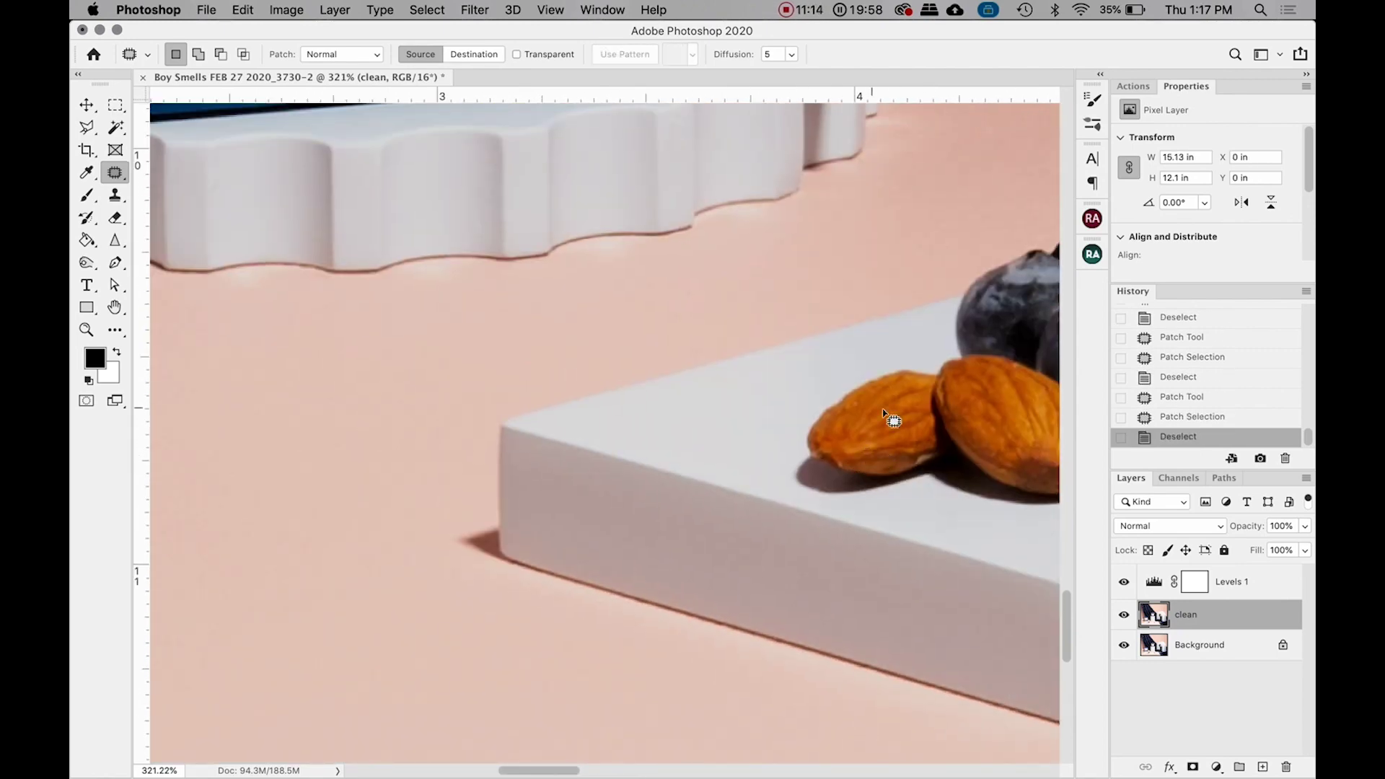
scroll(893, 421, "right", 10)
scroll(884, 408, "down", 5)
scroll(779, 550, "right", 5)
left_click_drag(722, 432, 750, 462)
left_click_drag(735, 447, 649, 447)
key("super+d")
left_click_drag(593, 231, 628, 238)
key("super+d")
Patch the mark on the pink surface below the blueberries near the photo's bottom edge
scroll(794, 404, "right", 5)
scroll(794, 404, "down", 5)
scroll(714, 433, "down", 3)
scroll(714, 433, "right", 2)
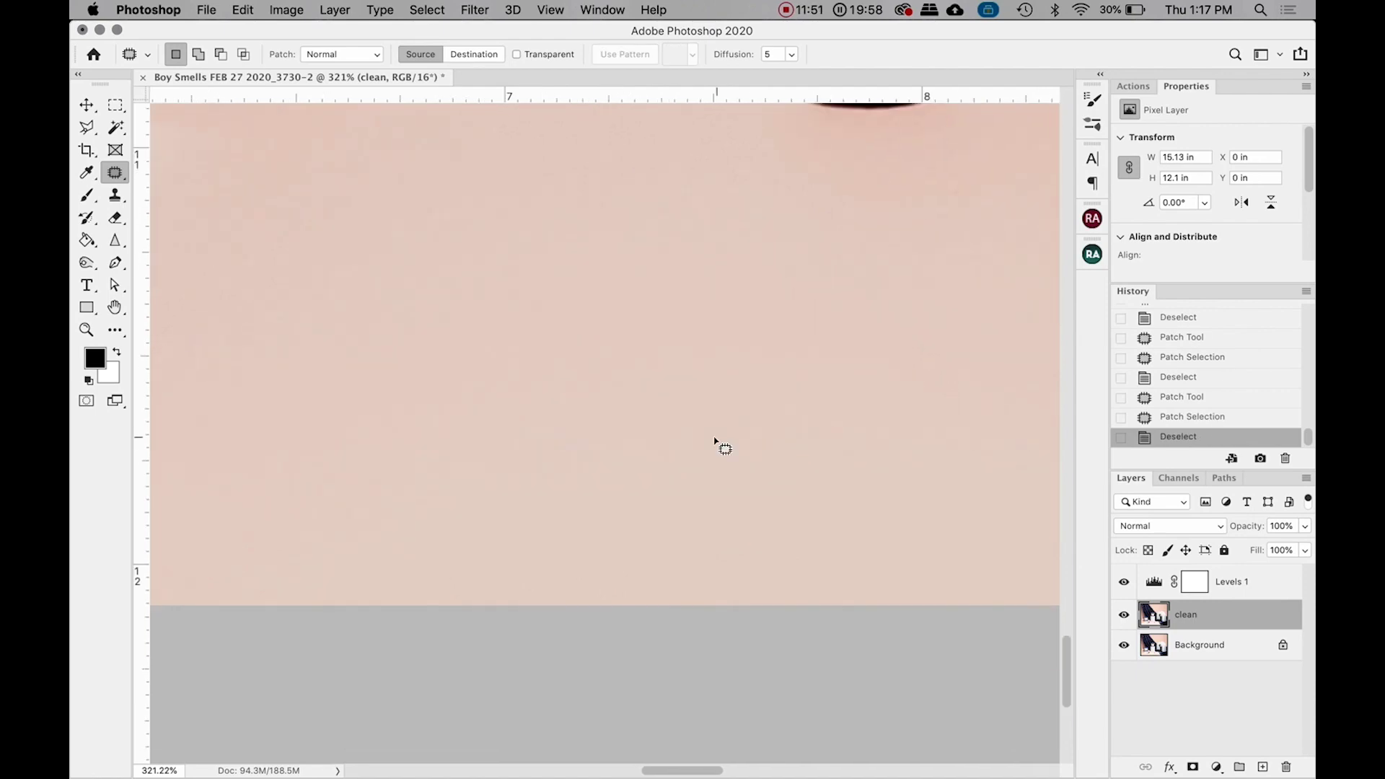
scroll(751, 339, "right", 5)
left_click_drag(534, 443, 574, 472)
left_click_drag(551, 458, 692, 479)
key("super+d")
scroll(606, 360, "right", 3)
scroll(548, 289, "up", 1)
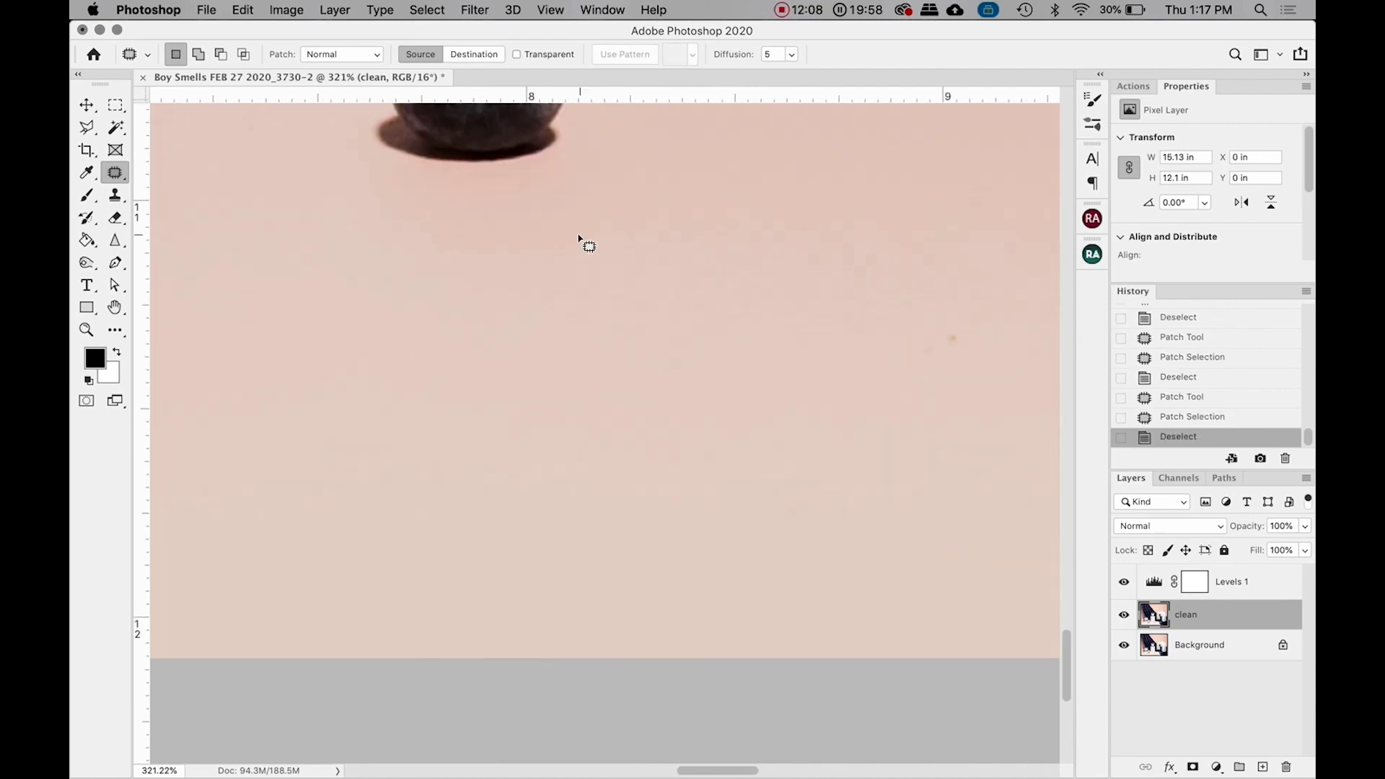
Patch the pink surface around the blueberries, up towards the base of the fluted column
scroll(714, 462, "right", 3)
scroll(714, 461, "down", 2)
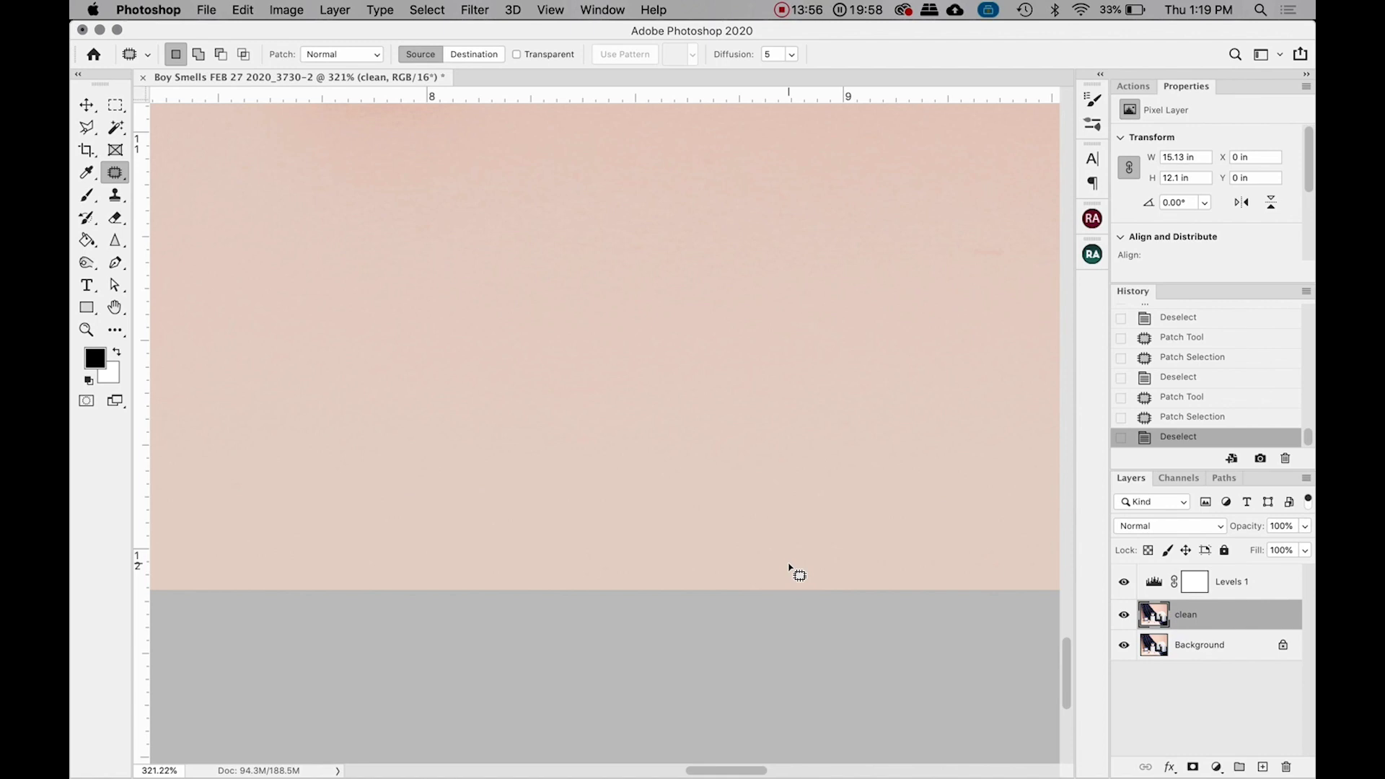
scroll(480, 247, "up", 10)
scroll(742, 359, "down", 5)
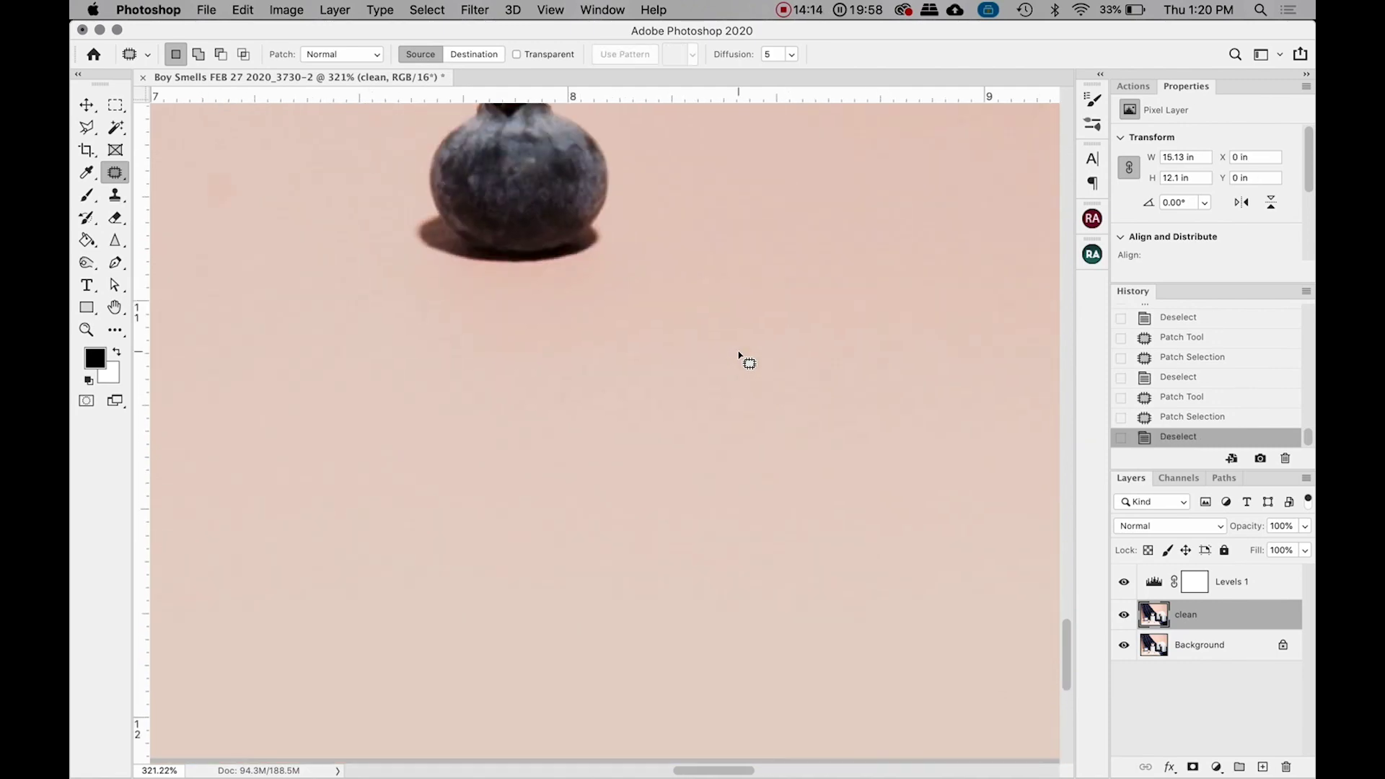
scroll(504, 591, "up", 8)
left_click_drag(505, 591, 668, 458)
key("ctrl+d")
scroll(567, 402, "left", 6)
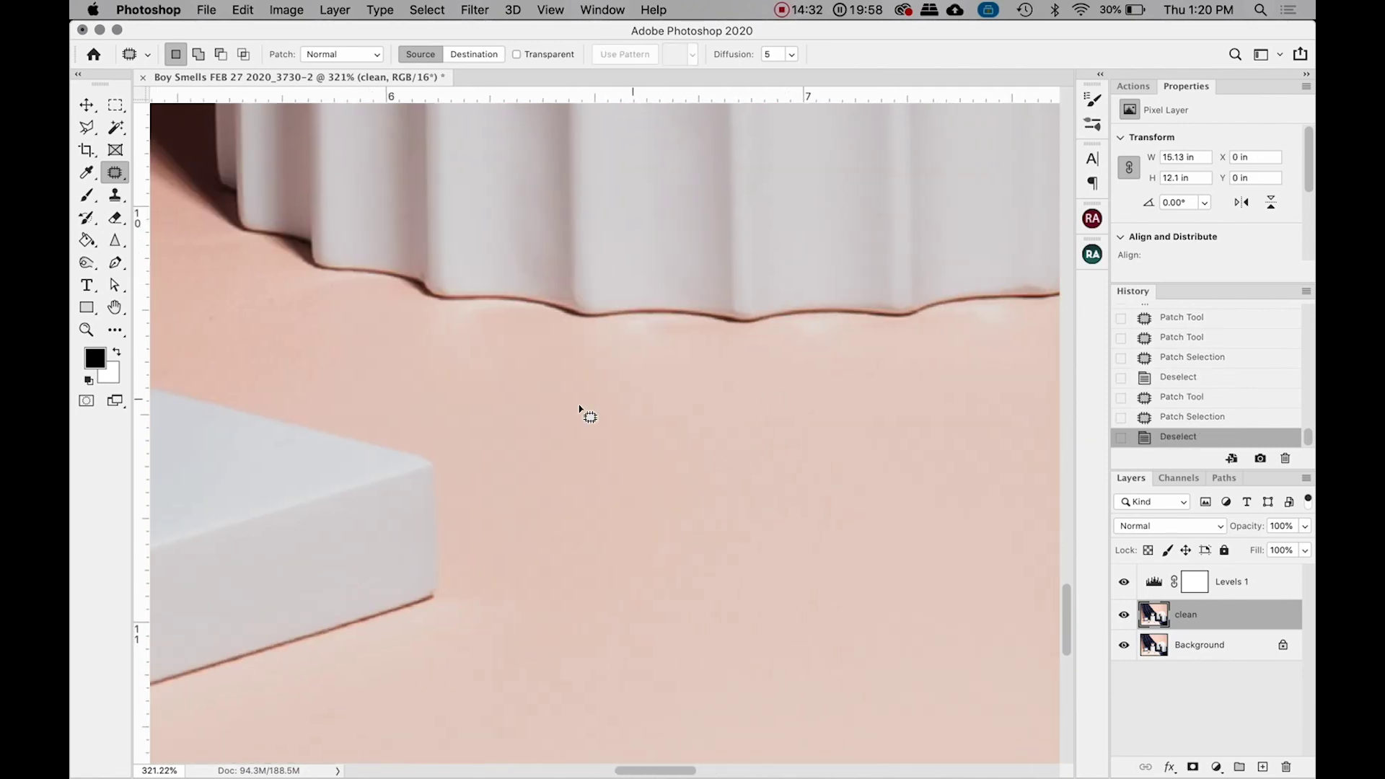
Examine the patched pink surface around the blueberries with the Levels 1 adjustment hidden and shown
scroll(463, 478, "down", 10)
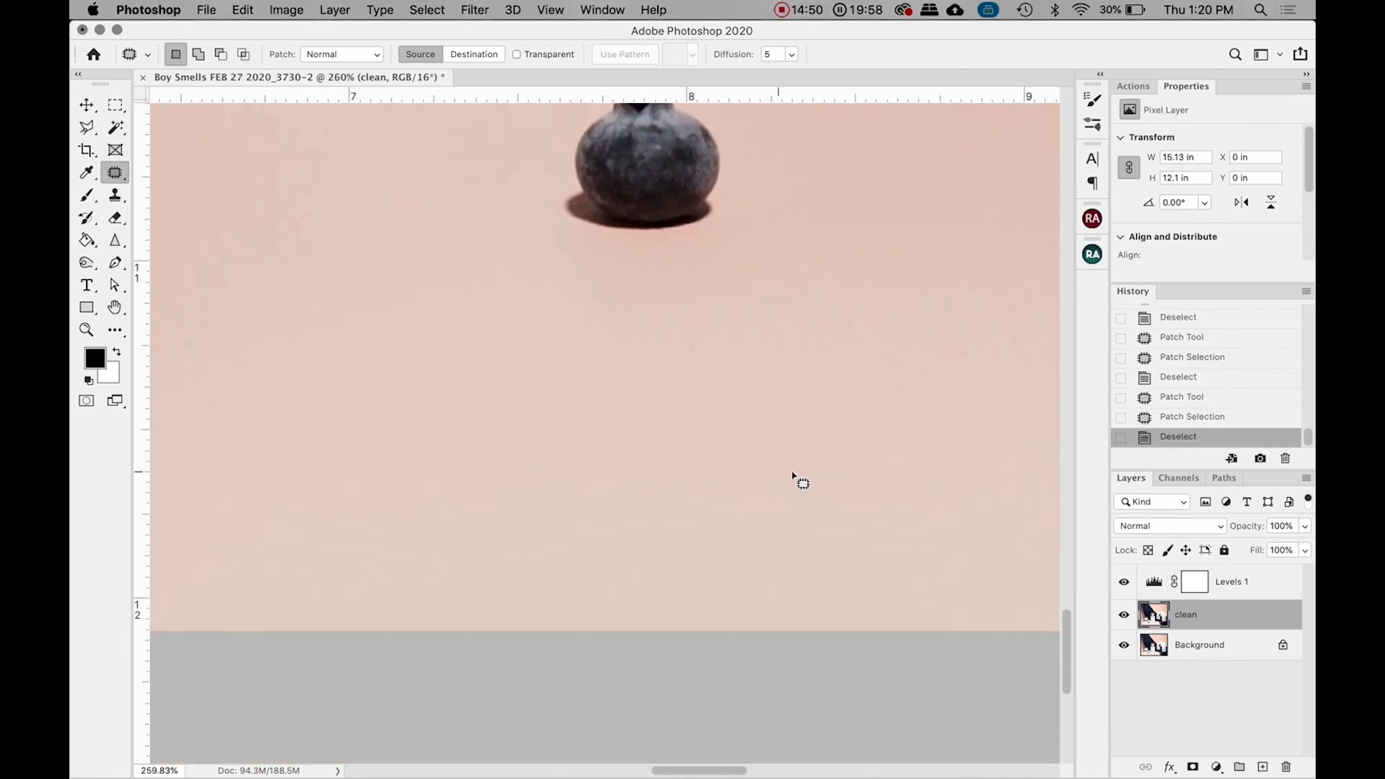
scroll(798, 479, "right", 5)
scroll(651, 390, "right", 5)
scroll(791, 627, "up", 4)
left_click(1123, 582)
left_click(1124, 581)
Patch the marks along the right-hand flutes of the white column, clearing the selection between patches
scroll(545, 405, "left", 5)
scroll(546, 405, "up", 4)
scroll(919, 427, "down", 2)
left_click_drag(911, 408, 941, 476)
scroll(938, 303, "down", 3)
left_click_drag(943, 232, 946, 309)
key("cmd+d")
scroll(911, 467, "down", 1)
mouse_move(942, 274)
left_mouse_down()
mouse_move(911, 468)
mouse_move(931, 649)
left_mouse_up()
key("super+d")
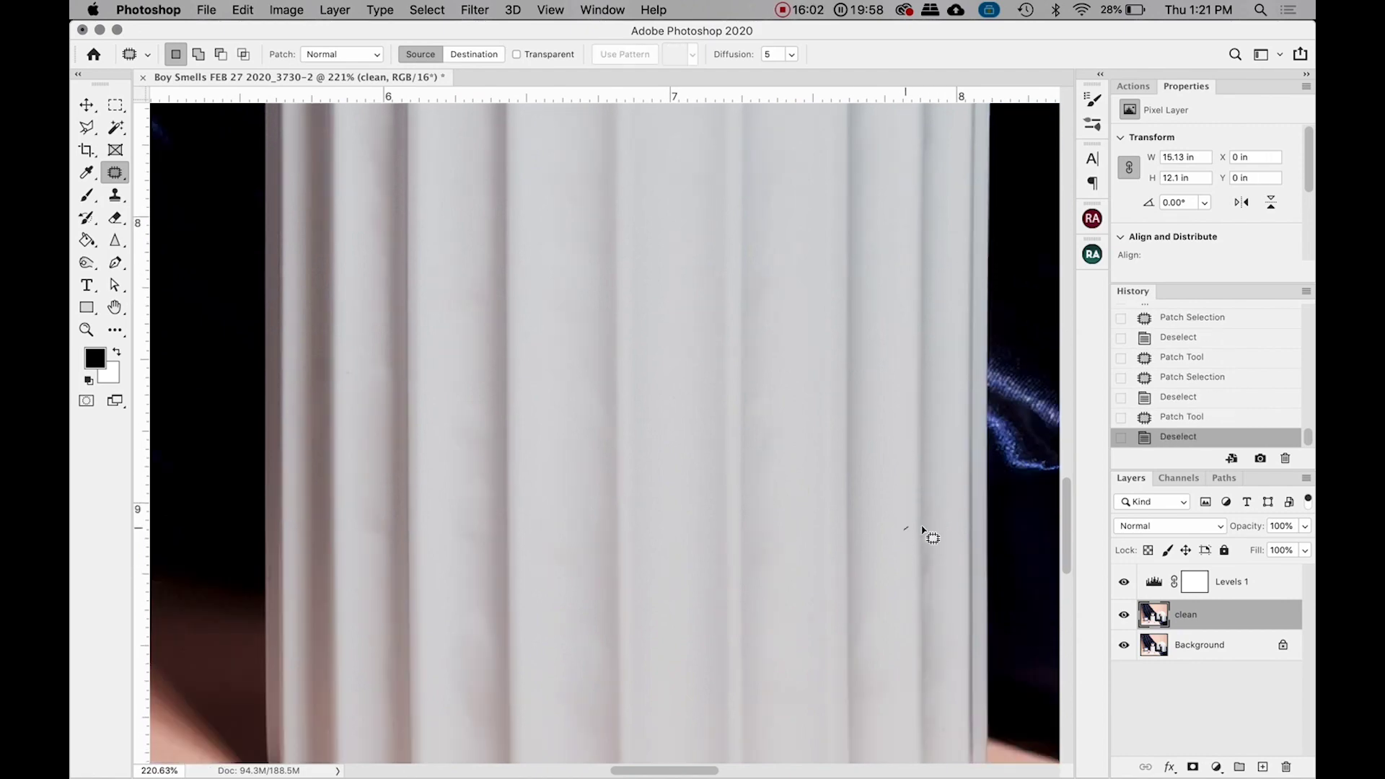
Patch the marks on the lower right flutes of the white column, just above its scalloped bottom edge
scroll(918, 532, "left", 2)
scroll(918, 532, "down", 3)
mouse_move(1006, 395)
left_mouse_down()
mouse_move(1015, 520)
mouse_move(988, 520)
left_mouse_up()
key("super+d")
scroll(854, 593, "up", 2)
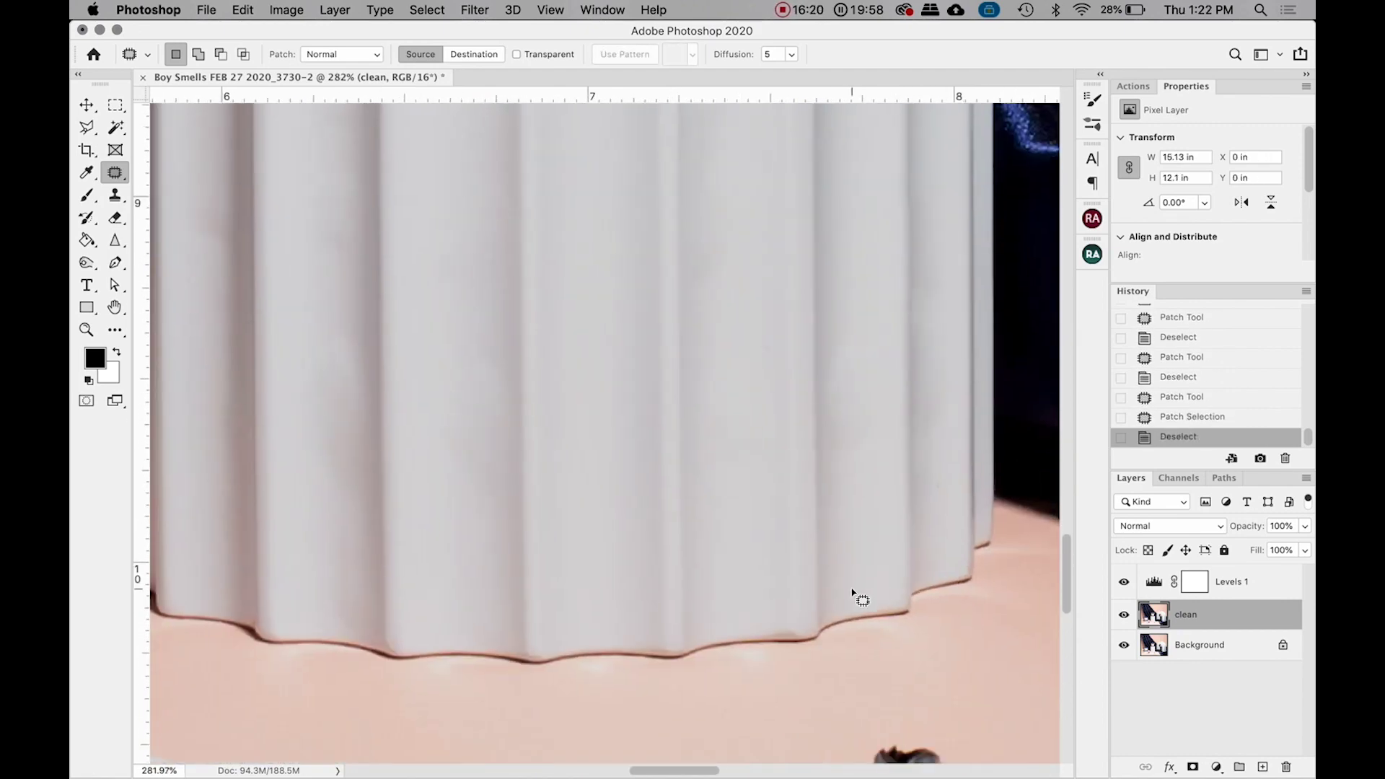
left_click_drag(951, 478, 963, 519)
left_click_drag(945, 498, 901, 498)
key("super+d")
scroll(830, 469, "up", 1)
scroll(829, 469, "right", 1)
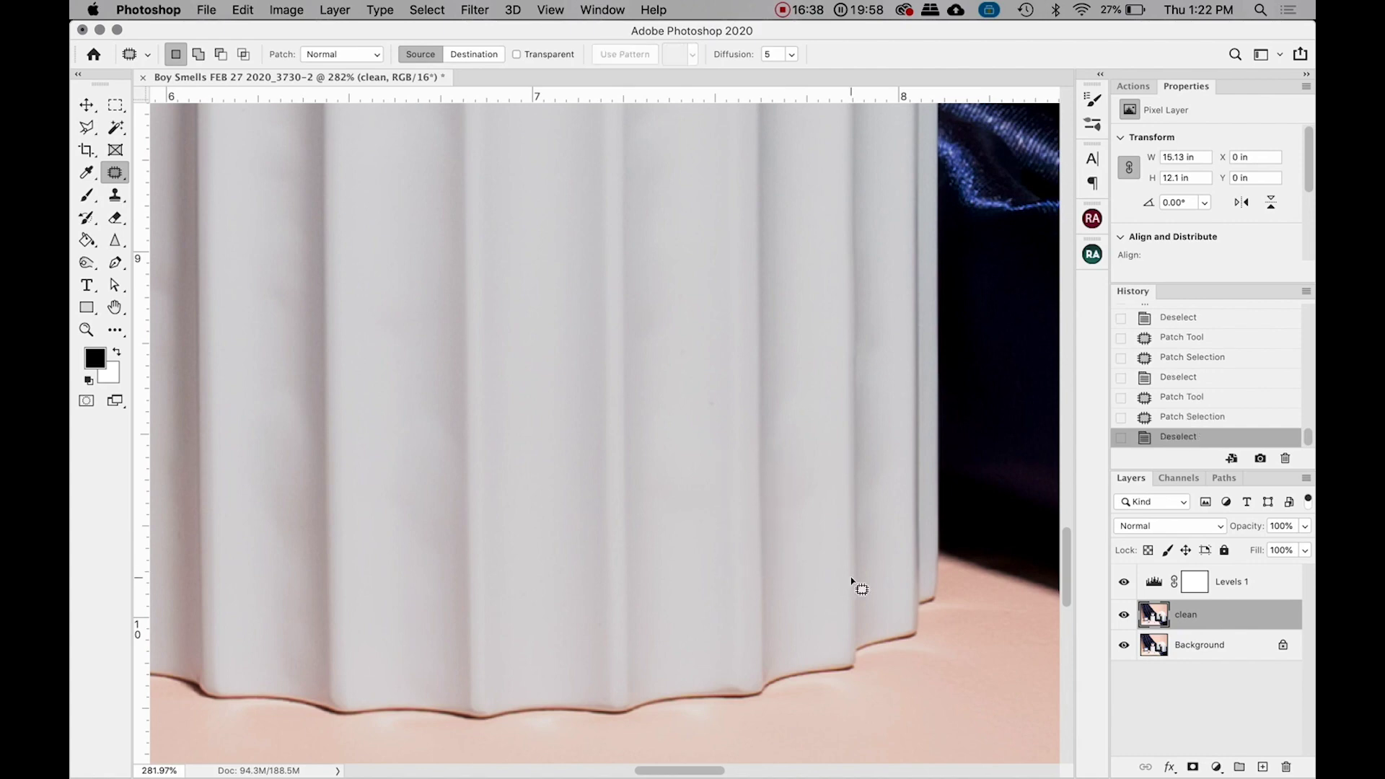
scroll(794, 451, "up", 5)
scroll(795, 452, "left", 1)
mouse_move(649, 365)
left_mouse_down()
mouse_move(675, 461)
mouse_move(649, 368)
left_mouse_up()
left_click_drag(667, 403, 680, 303)
key("super+z")
key("super+z")
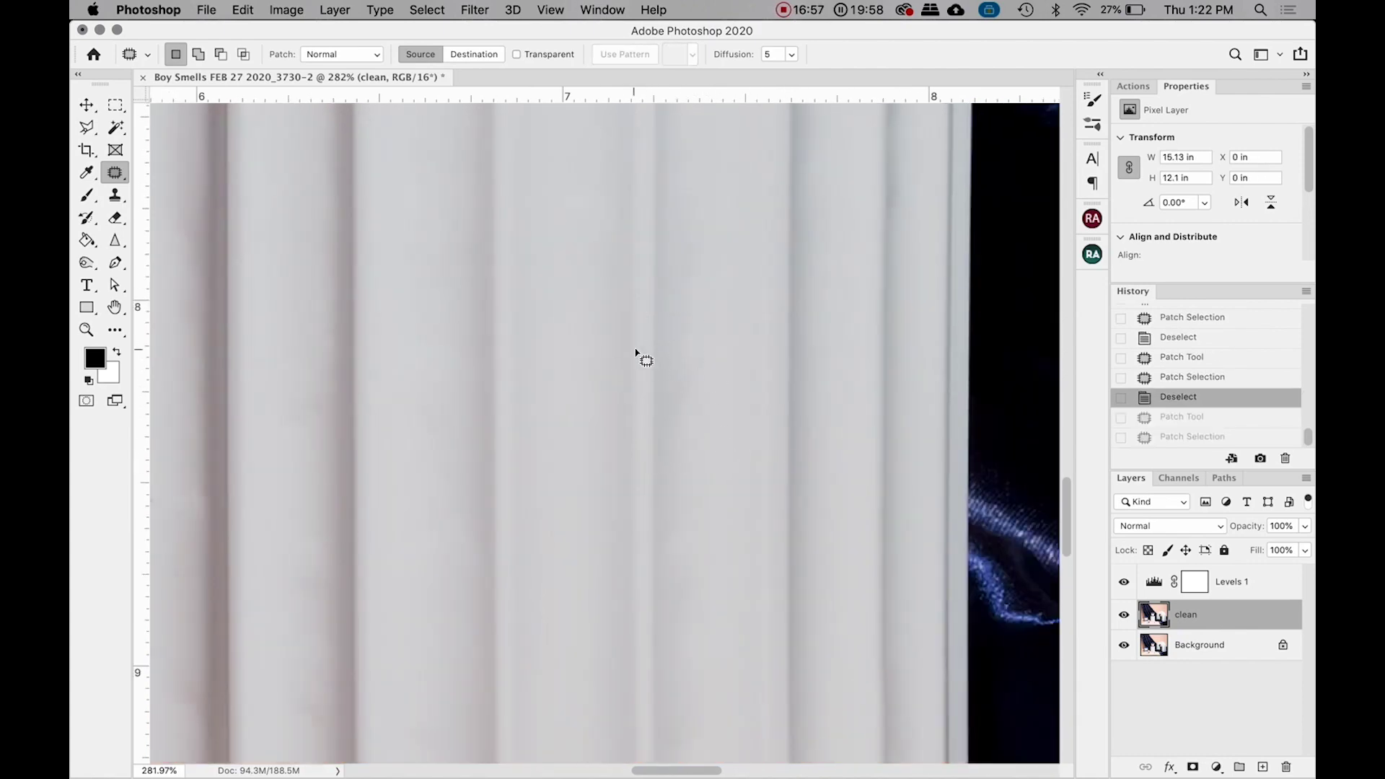
Patch the marks along the central ridge of the white column and clear the selection
left_click_drag(621, 254, 706, 333)
left_click_drag(639, 582, 649, 513)
left_click_drag(671, 548, 721, 548)
key("super+d")
scroll(669, 330, "down", 8)
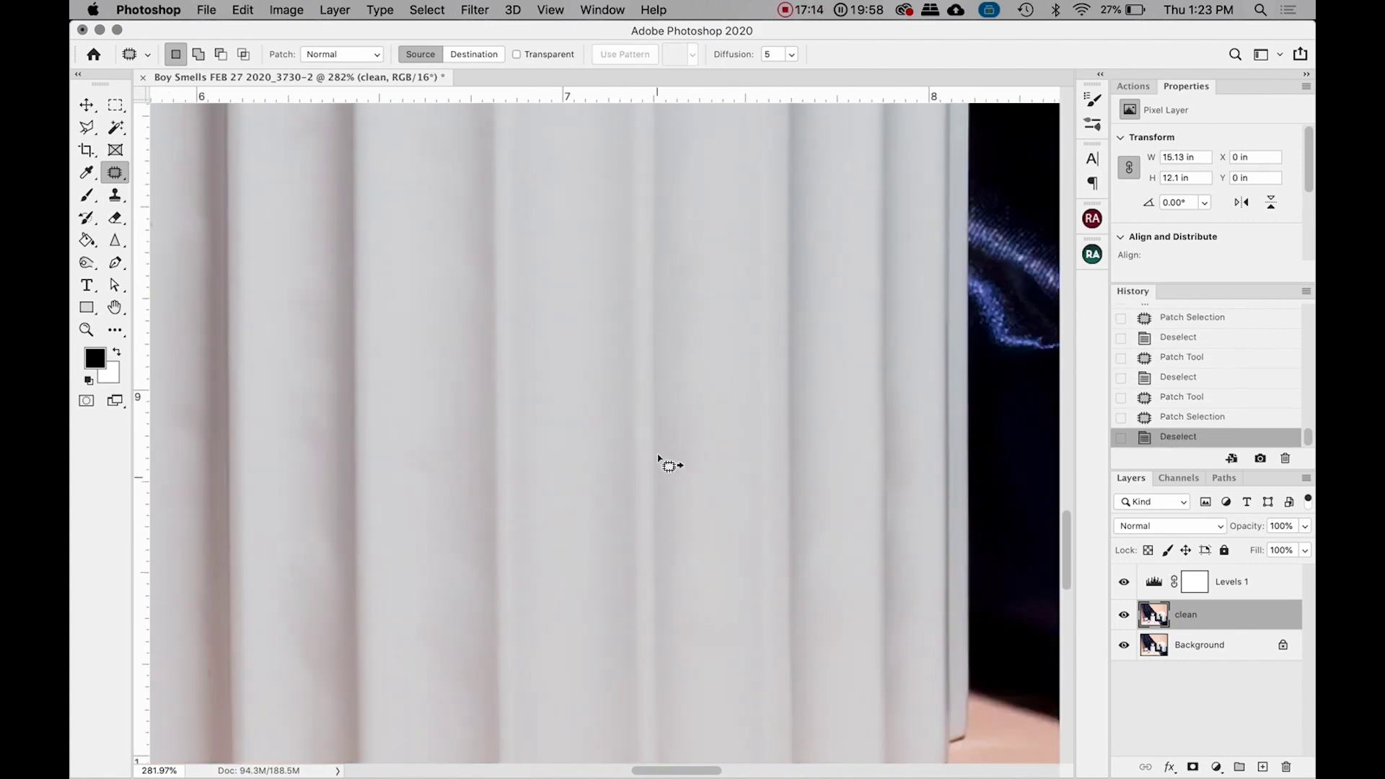
Patch the marks on the lower part of the white column's central flutes
scroll(740, 507, "down", 6)
scroll(740, 598, "up", 2)
scroll(721, 533, "up", 2)
mouse_move(636, 499)
left_mouse_down()
mouse_move(544, 575)
mouse_move(691, 500)
left_mouse_up()
left_click_drag(634, 591, 750, 592)
key("super+d")
Patch the marks on the white column's central flutes, working from the lower part up to mid-height, and clear the selection
scroll(784, 406, "up", 3)
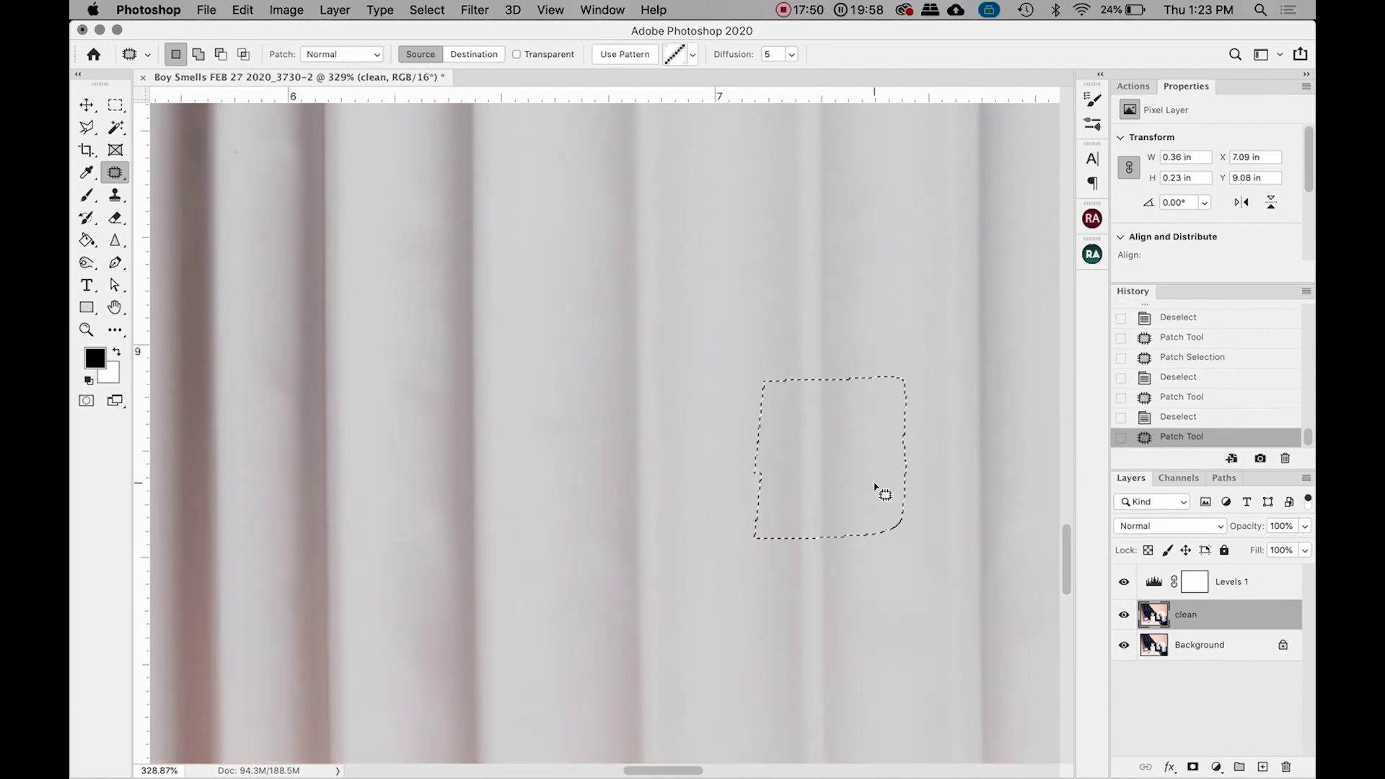
left_click_drag(696, 500, 811, 499)
key("super+d")
scroll(562, 498, "up", 4)
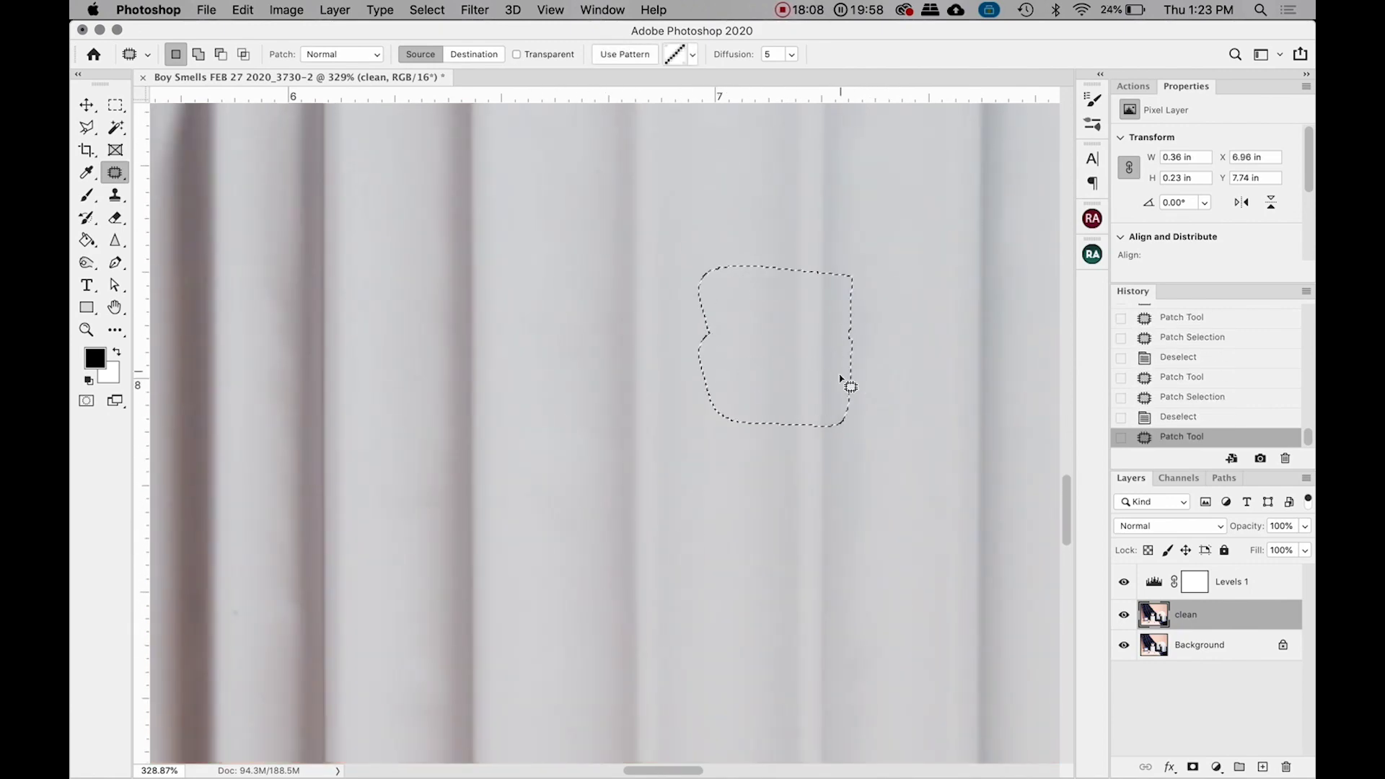
key("super+d")
Patch the marks on the upper left flutes of the white column, below its rim, and clear the selection
scroll(844, 383, "up", 4)
scroll(844, 383, "left", 1)
left_click_drag(677, 328, 706, 294)
scroll(810, 366, "left", 2)
scroll(809, 365, "up", 1)
left_click_drag(614, 322, 620, 346)
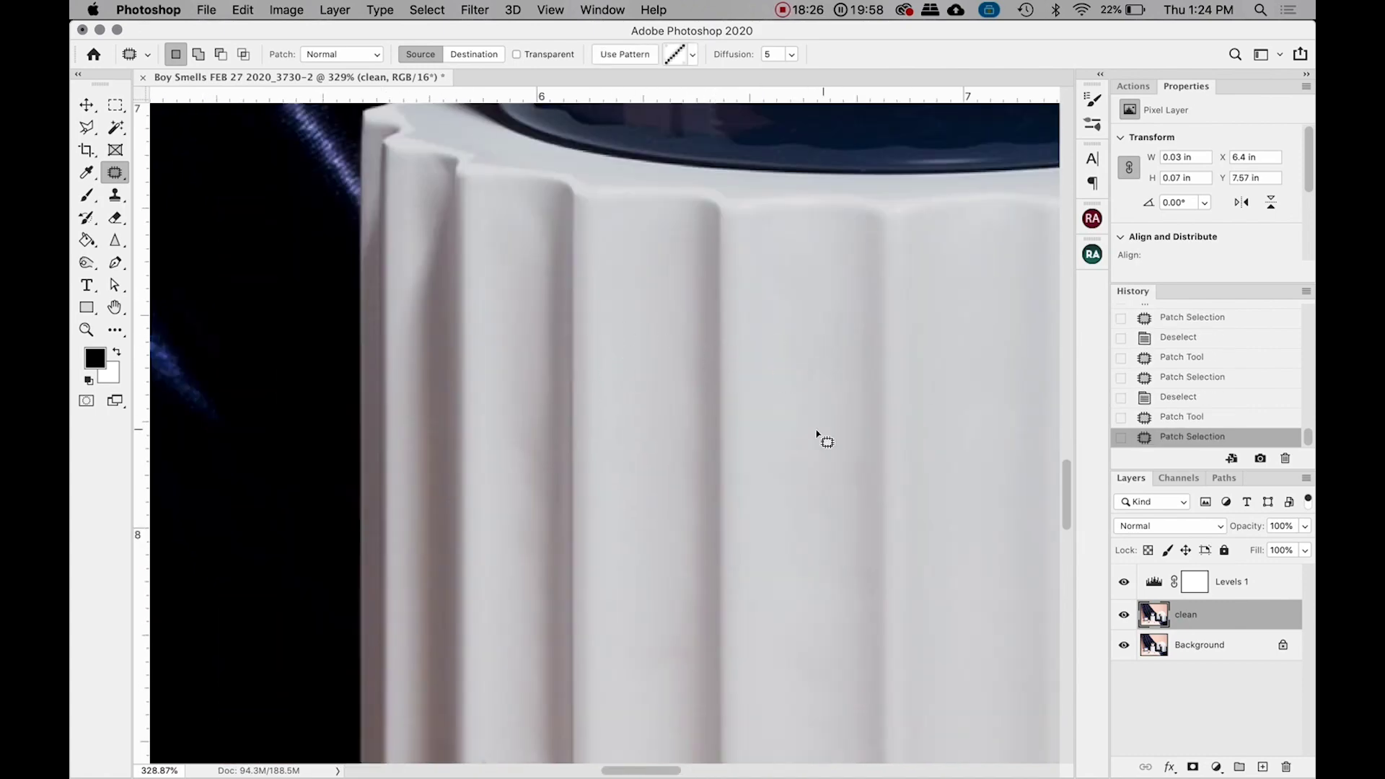
key("super+d")
Patch the marks about halfway down the left flutes of the white column and clear the selection
scroll(550, 293, "down", 4)
left_click_drag(554, 384, 561, 404)
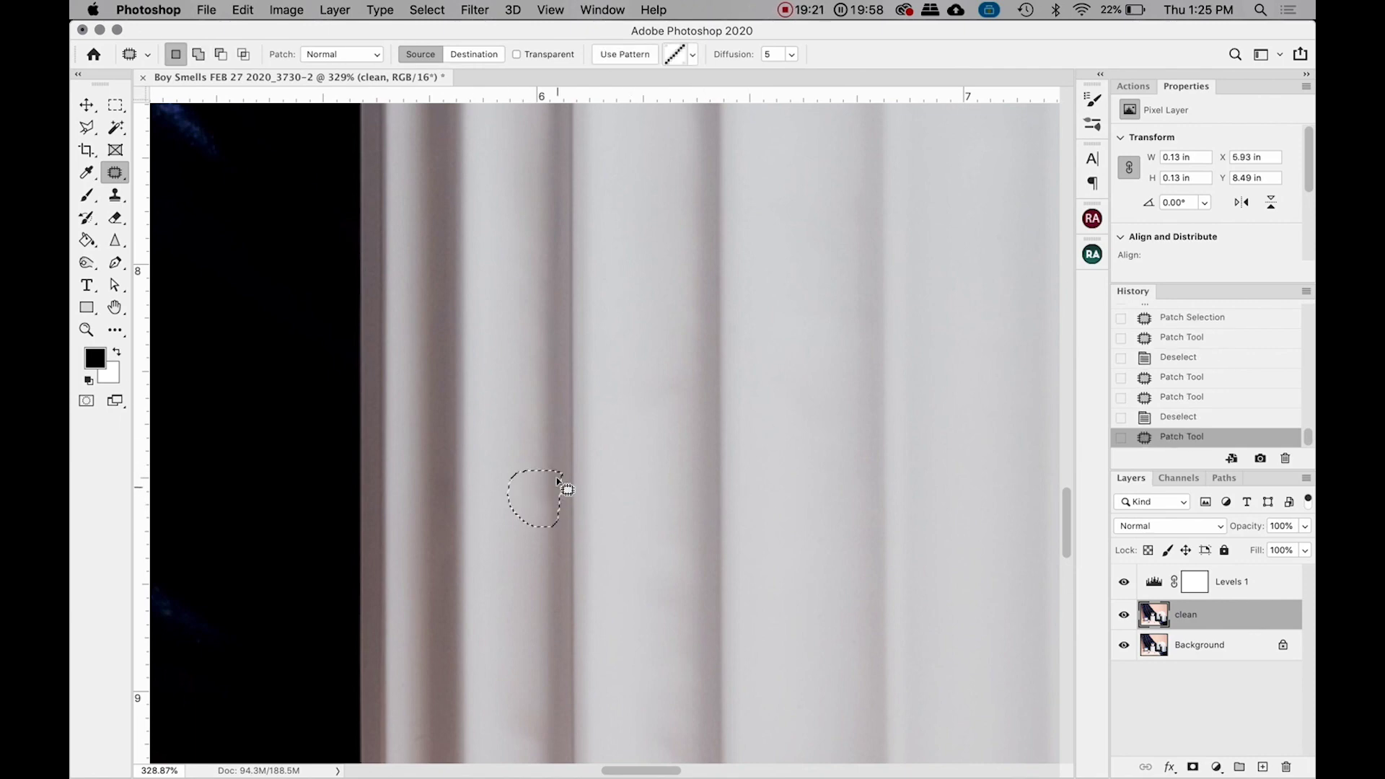
left_click_drag(560, 497, 779, 469)
key("super+d")
scroll(630, 380, "down", 3)
scroll(631, 380, "right", 1)
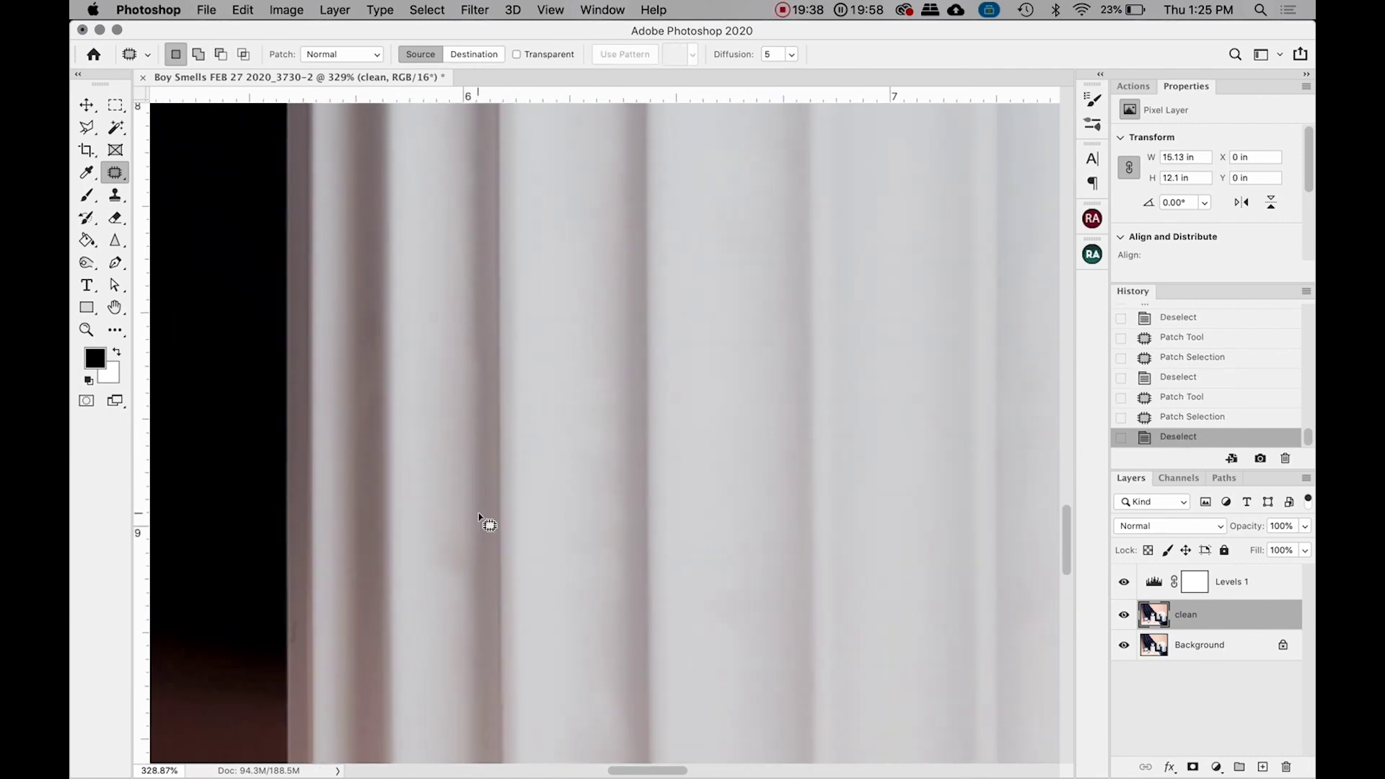
Patch the blotches on the shaded flutes at the column's left side, clearing the selection after each patch
left_click_drag(569, 560, 588, 576)
left_click_drag(580, 569, 433, 543)
key("super+d")
scroll(418, 514, "down", 1)
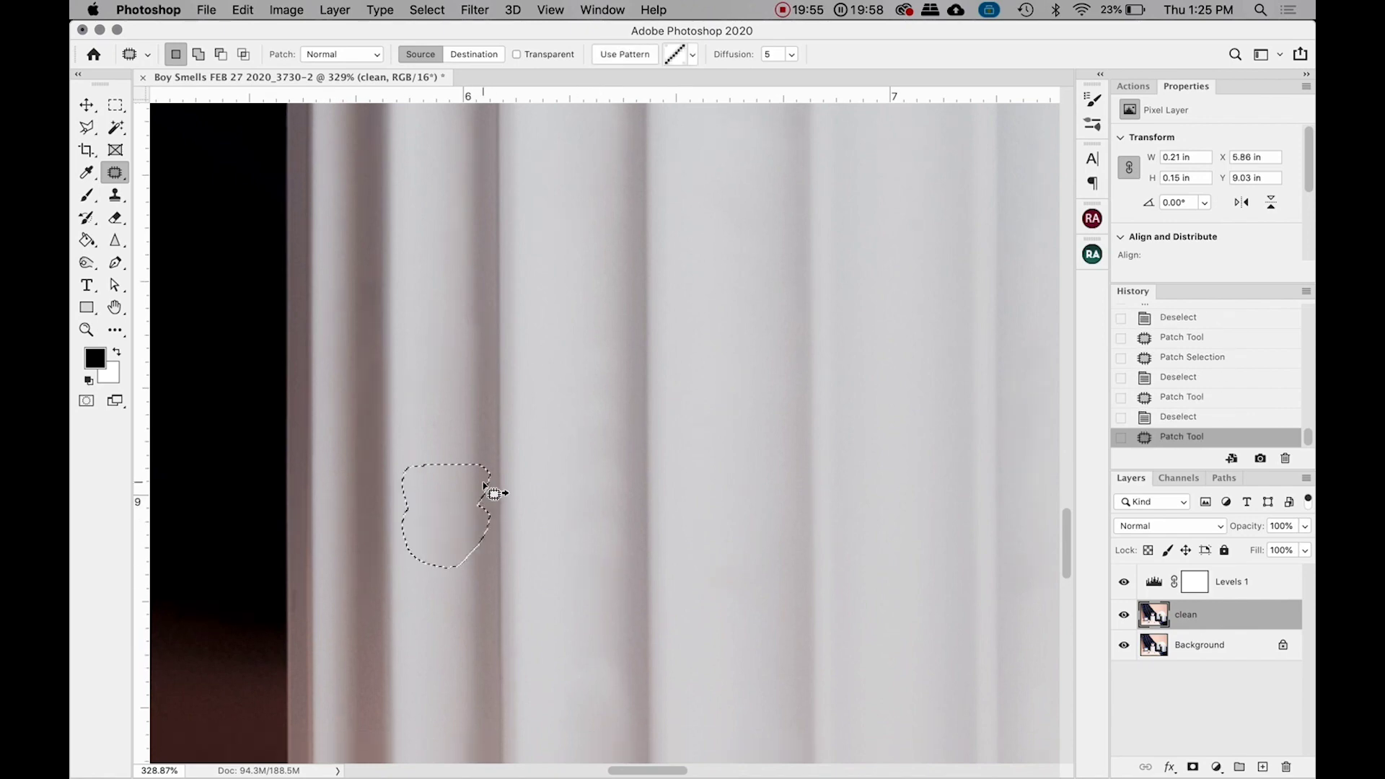
left_click_drag(495, 593, 671, 588)
key("super+d")
Patch the long vertical stain beside the shaded ridge on the column's lower left flutes and clear the selection
scroll(677, 584, "down", 2)
scroll(677, 585, "right", 1)
left_click_drag(626, 505, 615, 498)
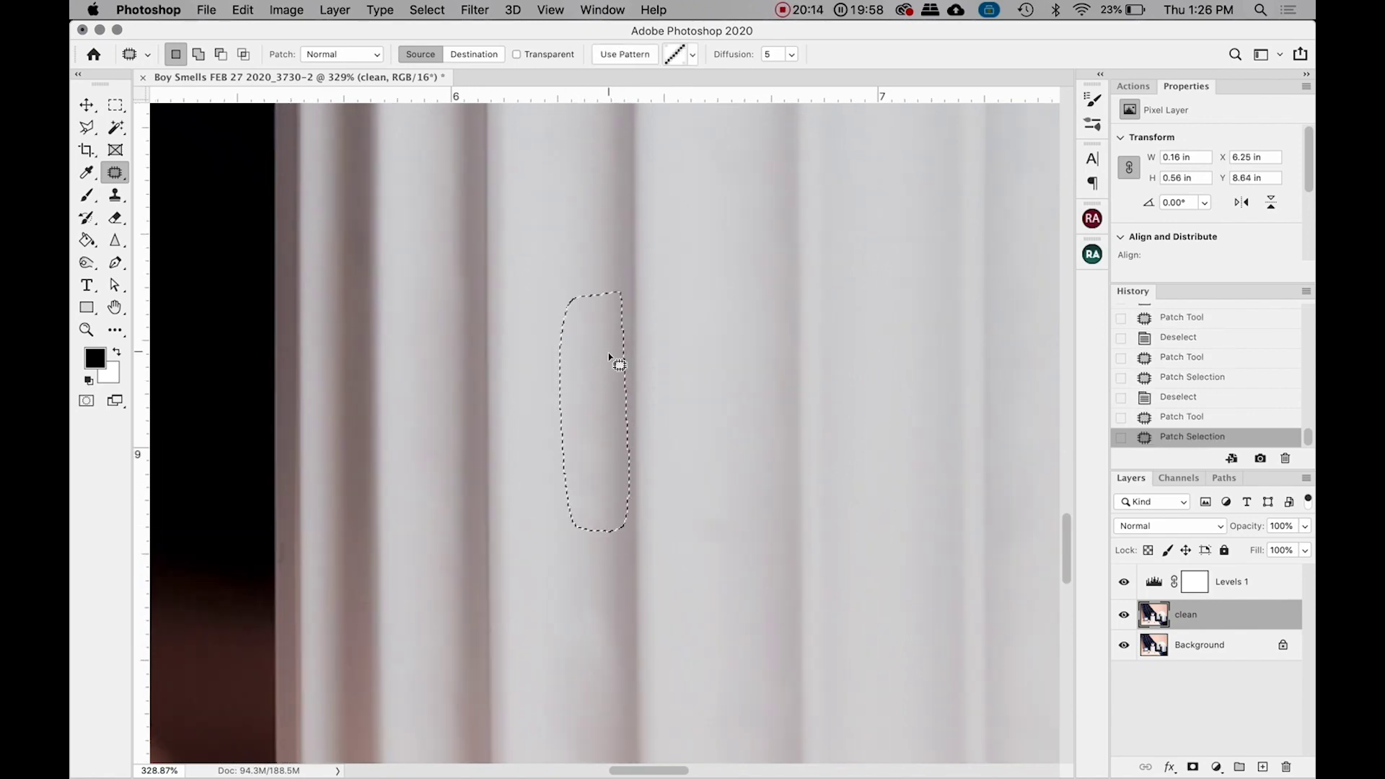
key("super+d")
scroll(698, 421, "down", 3)
scroll(699, 421, "left", 1)
Patch the marks on the column's lower left flutes down to the scalloped bottom edge and clear the selection
left_click_drag(642, 365, 635, 395)
scroll(777, 595, "down", 2)
left_click_drag(556, 414, 639, 435)
mouse_move(585, 563)
left_mouse_down()
mouse_move(603, 535)
mouse_move(570, 577)
left_mouse_up()
key("super+d")
scroll(868, 430, "down", 2)
scroll(867, 431, "left", 1)
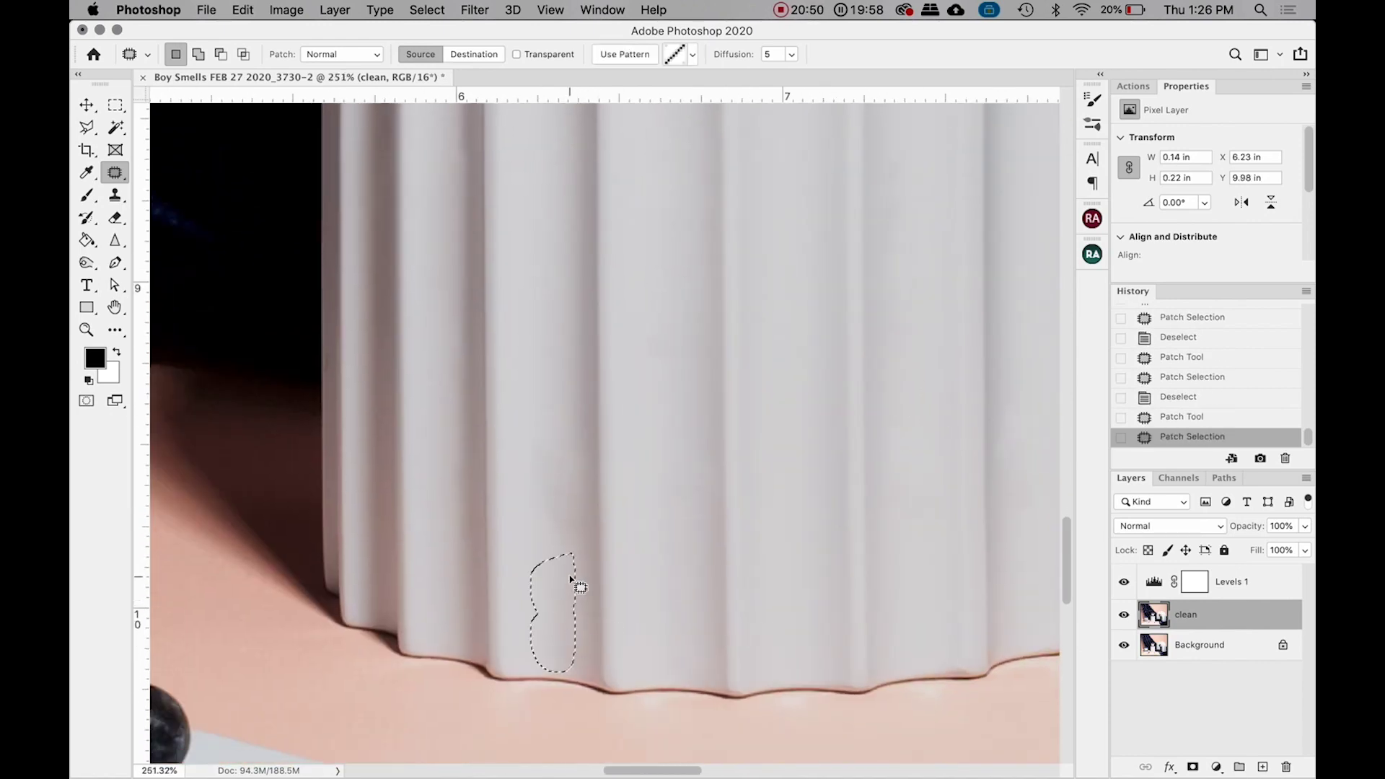
Patch the marks on the lower central and right flutes of the white column
left_click_drag(686, 312, 726, 457)
key("super+d")
scroll(820, 448, "right", 4)
scroll(819, 448, "up", 2)
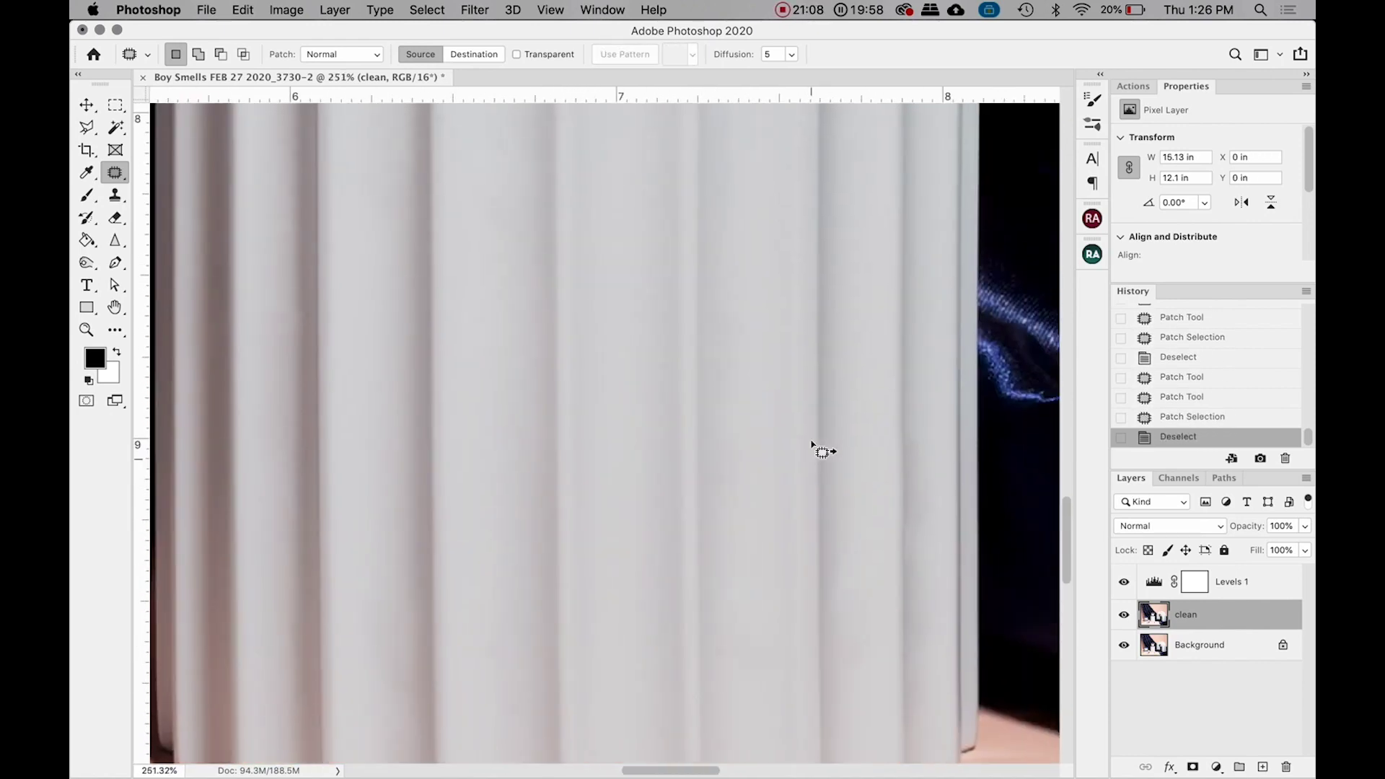
scroll(819, 448, "down", 3)
mouse_move(874, 388)
left_mouse_down()
mouse_move(901, 383)
mouse_move(899, 439)
left_mouse_up()
scroll(930, 479, "down", 2)
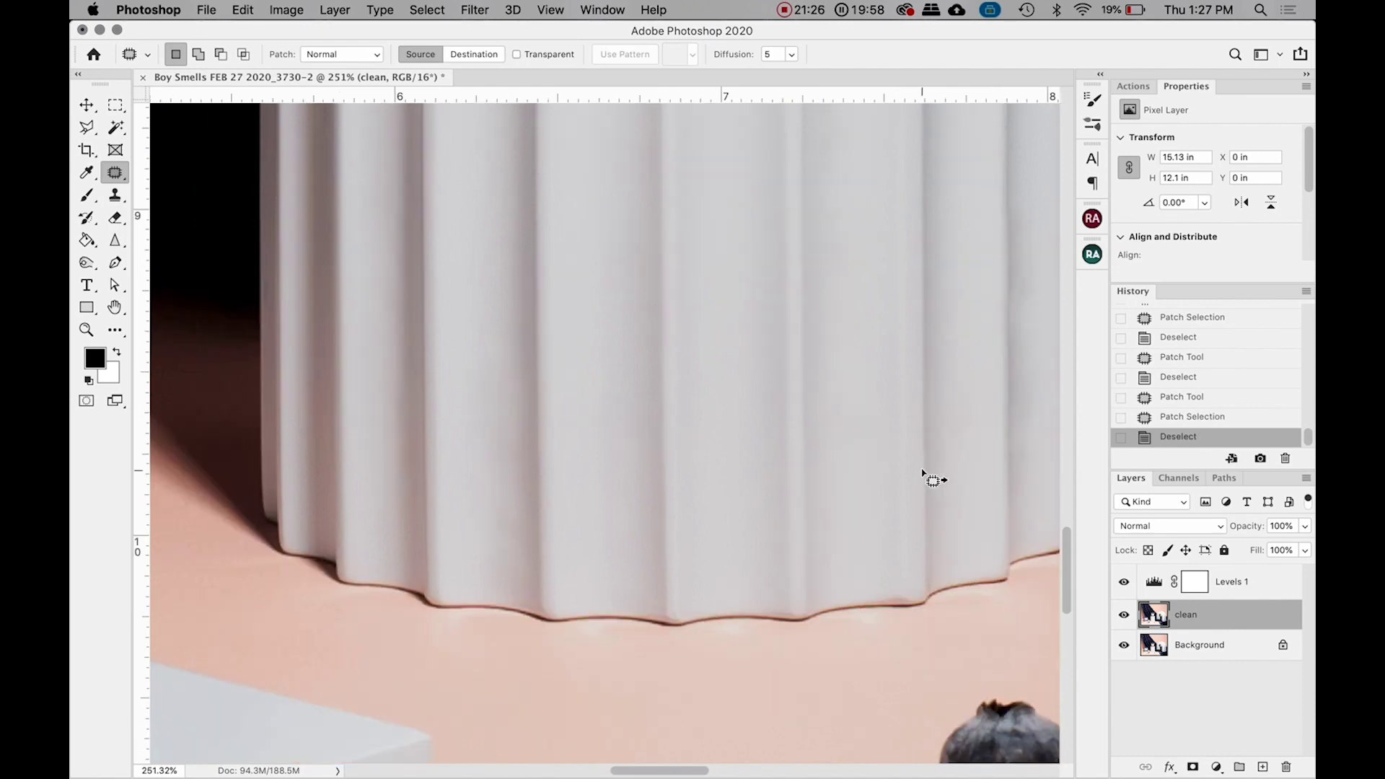
Patch the marks on the pink surface behind the blueberries, from the scalloped plinth across to the column
scroll(555, 451, "up", 4)
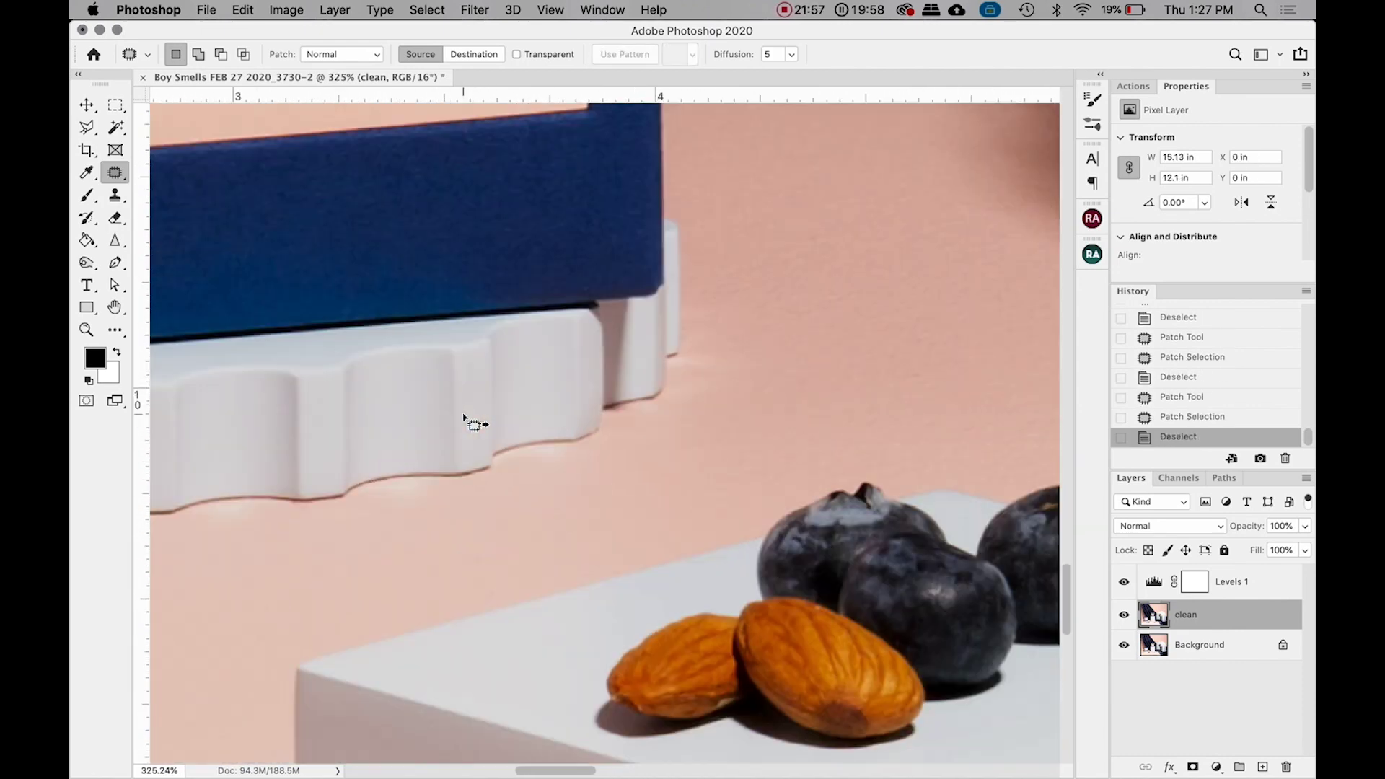
scroll(495, 534, "up", 2)
left_click_drag(495, 534, 544, 534)
left_click_drag(683, 519, 730, 533)
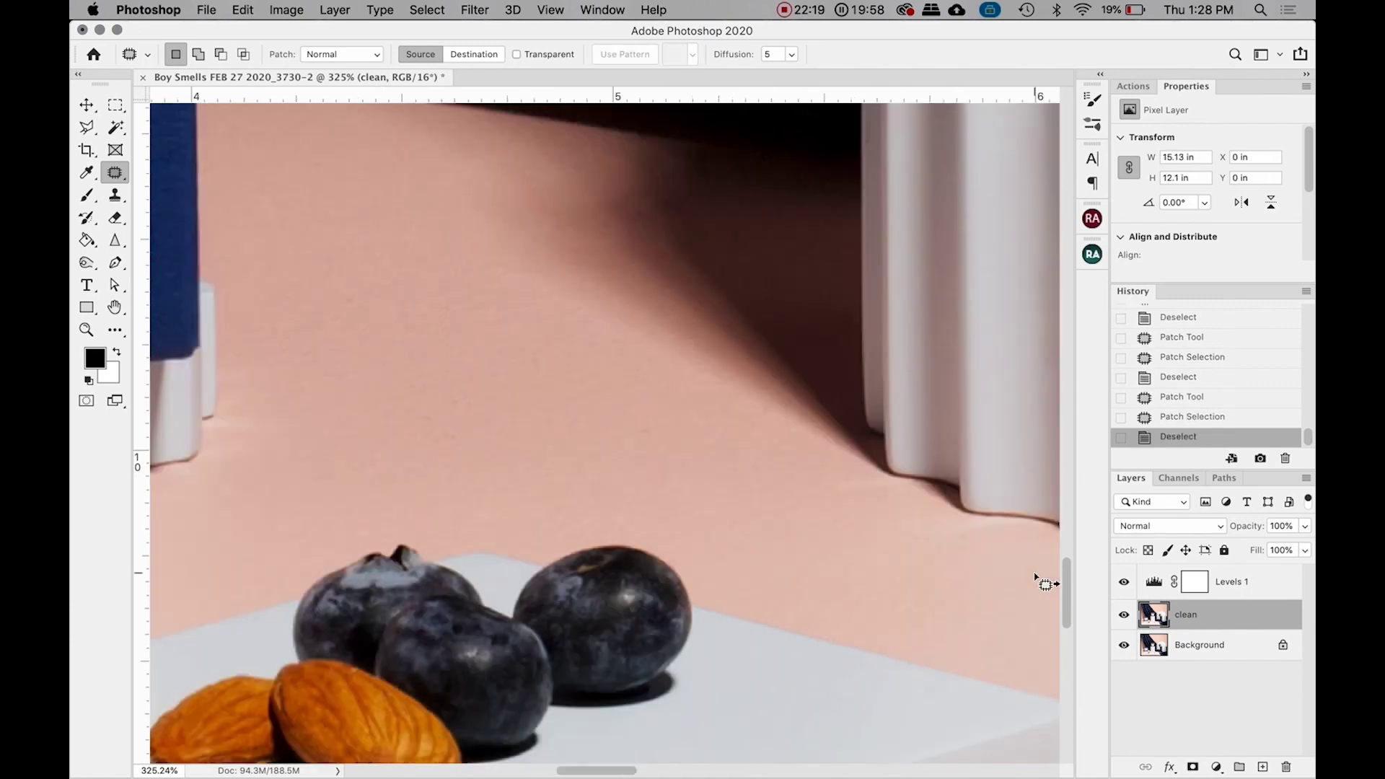
left_click_drag(790, 473, 839, 470)
left_click_drag(519, 396, 479, 448)
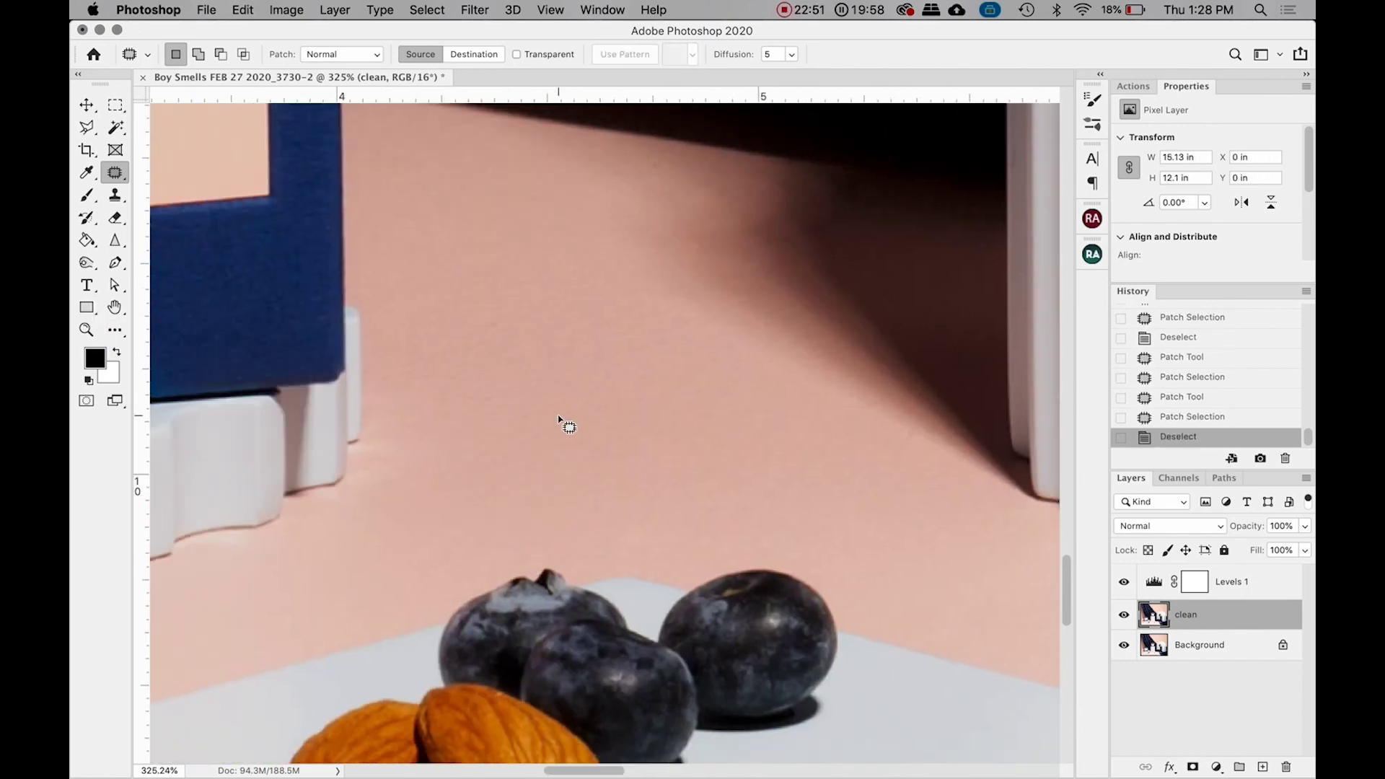
Patch the specks on the pink surface between the box and the column, up to the soft shadow edge
left_click_drag(560, 418, 566, 411)
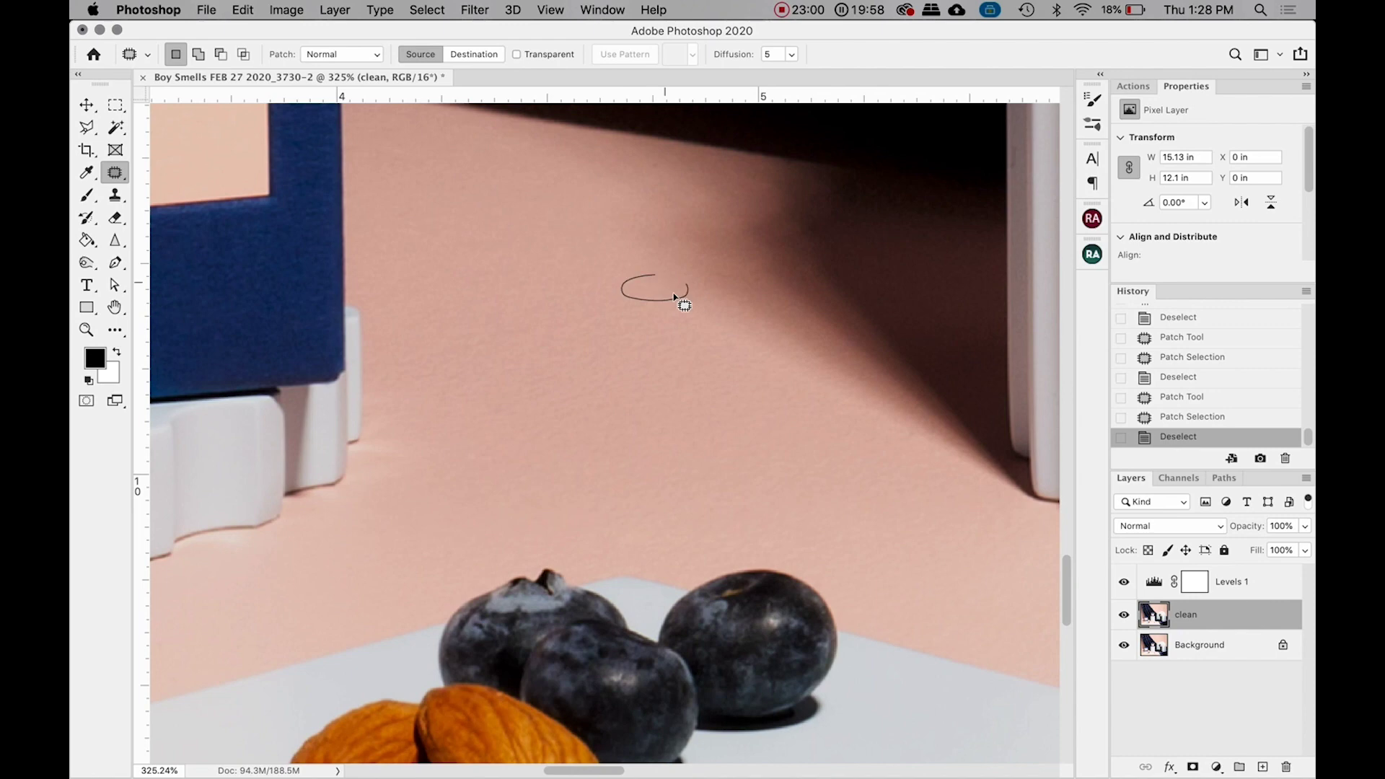
mouse_move(677, 300)
left_mouse_down()
mouse_move(769, 315)
mouse_move(826, 294)
left_mouse_up()
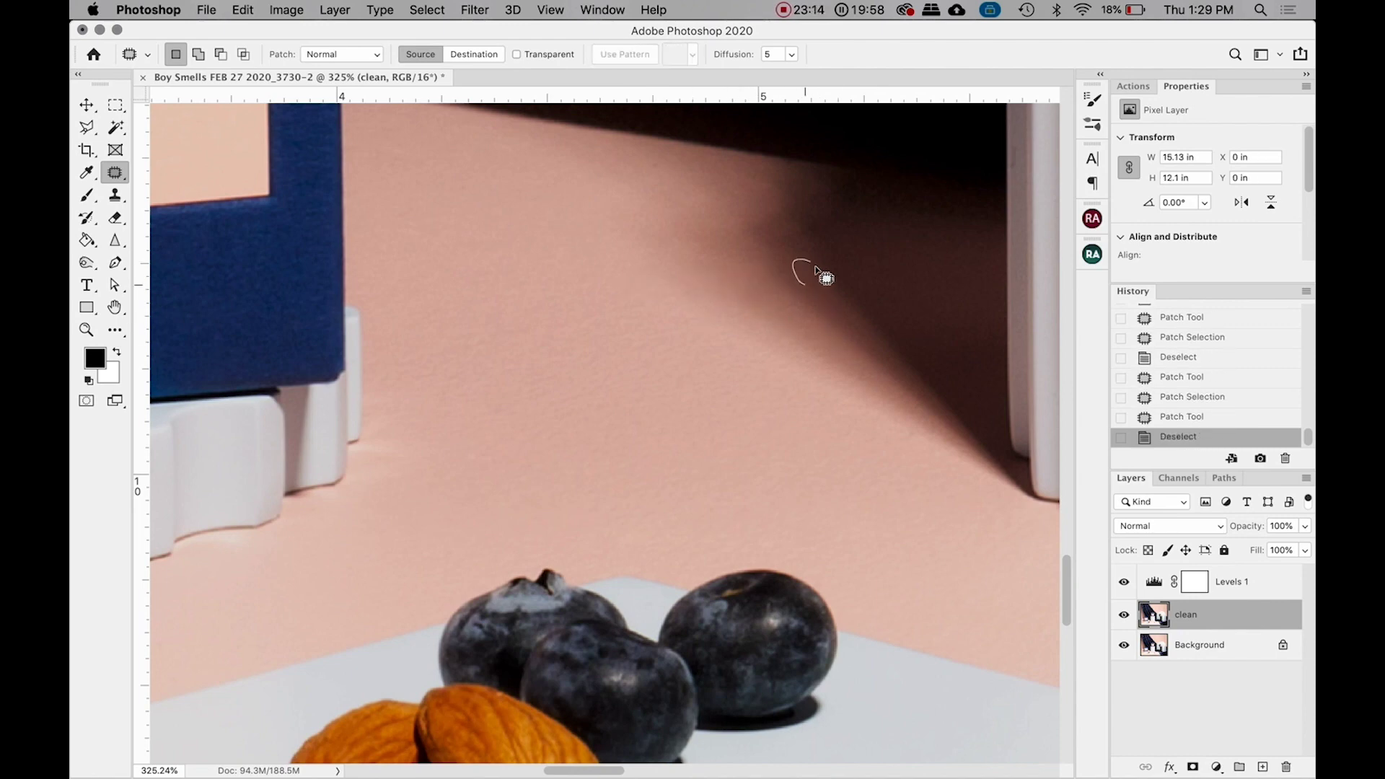
scroll(847, 414, "up", 3)
scroll(877, 463, "up", 5)
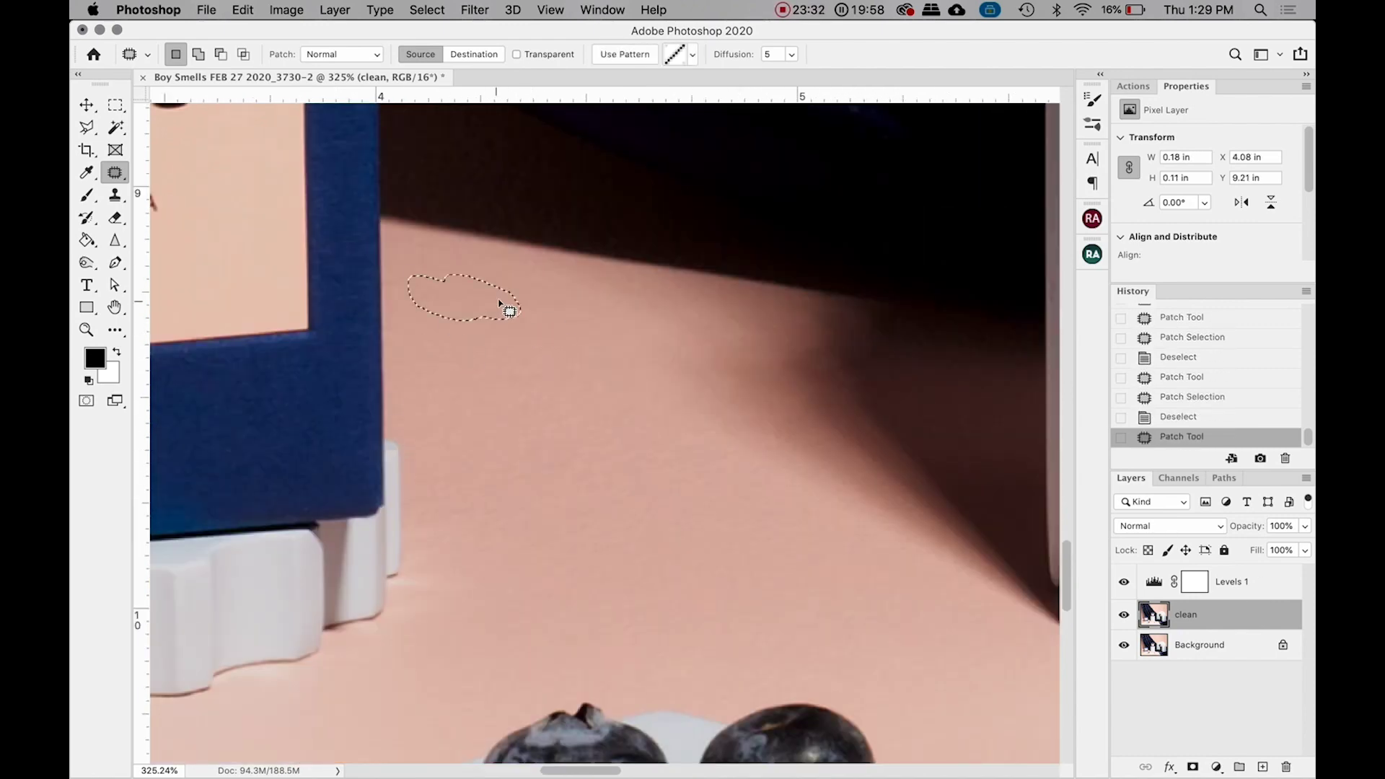
Patch the marks on the pink surface beside the blue box, just below the velvet's shadow
scroll(494, 309, "up", 3)
left_click_drag(603, 505, 680, 517)
left_click_drag(650, 342, 673, 352)
left_click(796, 345)
scroll(796, 345, "up", 3)
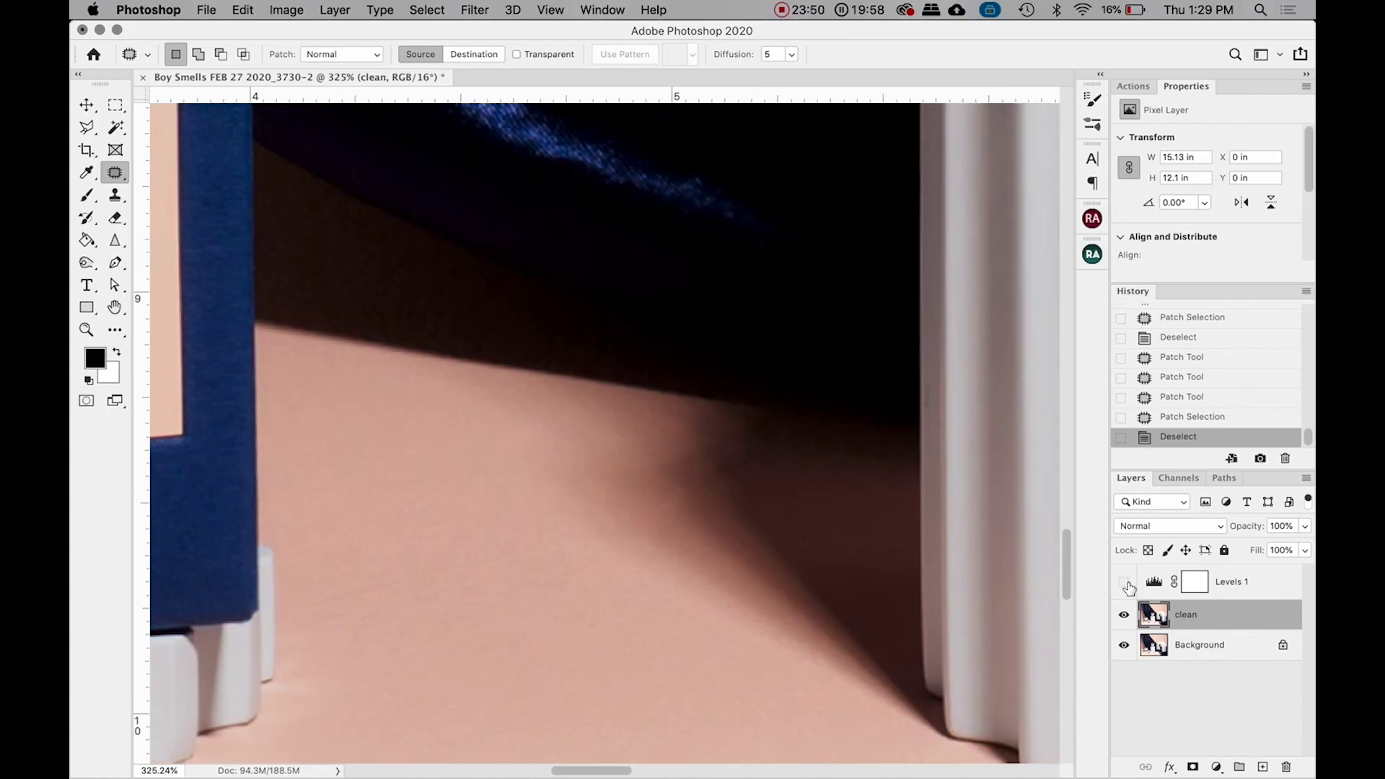
Patch the marks around the velvet's shadow between the box and column, and check the area with the Levels 1 layer hidden
mouse_move(709, 417)
left_mouse_down()
mouse_move(746, 478)
mouse_move(638, 387)
left_mouse_up()
scroll(707, 505, "up", 3)
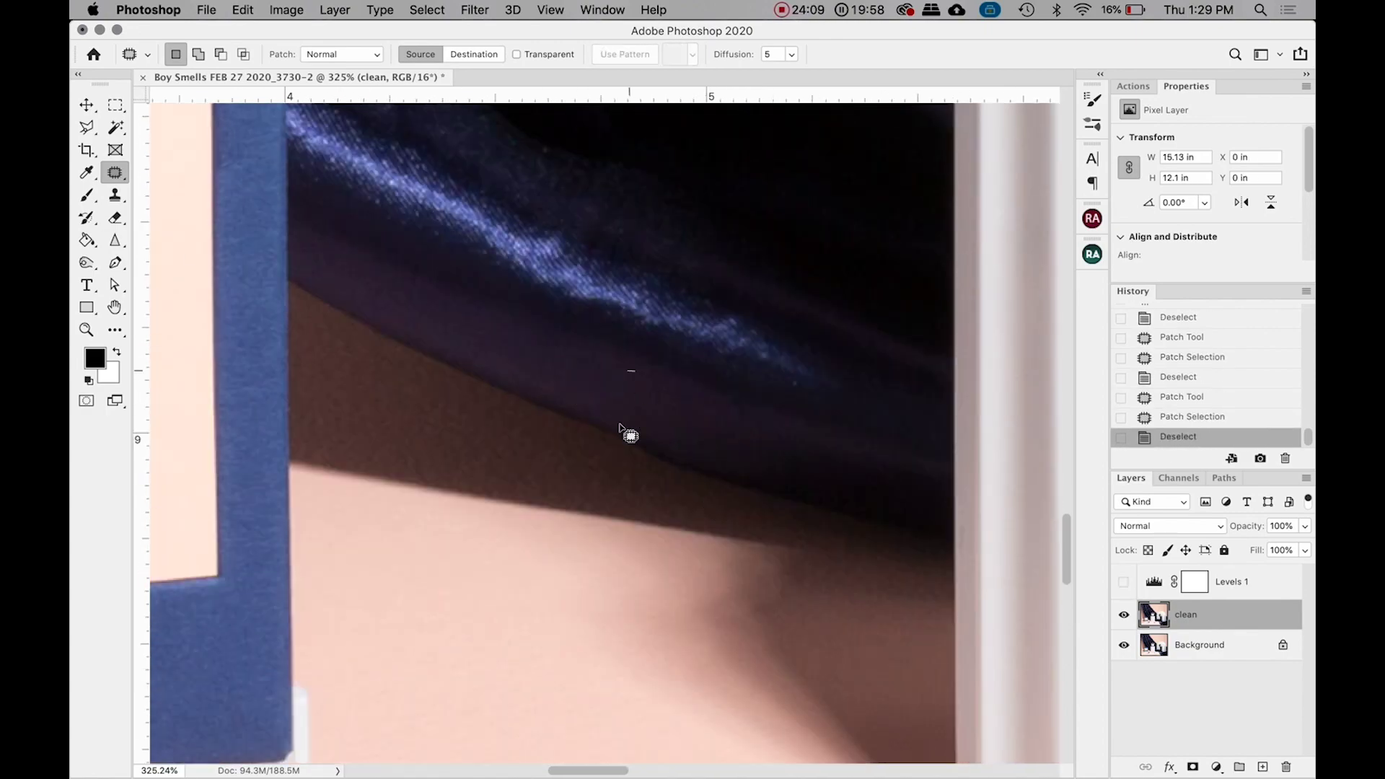
scroll(813, 394, "down", 3)
scroll(512, 259, "up", 5)
scroll(597, 334, "down", 3)
scroll(602, 339, "up", 3)
scroll(902, 476, "down", 3)
scroll(887, 360, "up", 3)
Show the Levels 1 layer again and patch the marks on the pink surface beside the lone blueberry
left_click(1124, 581)
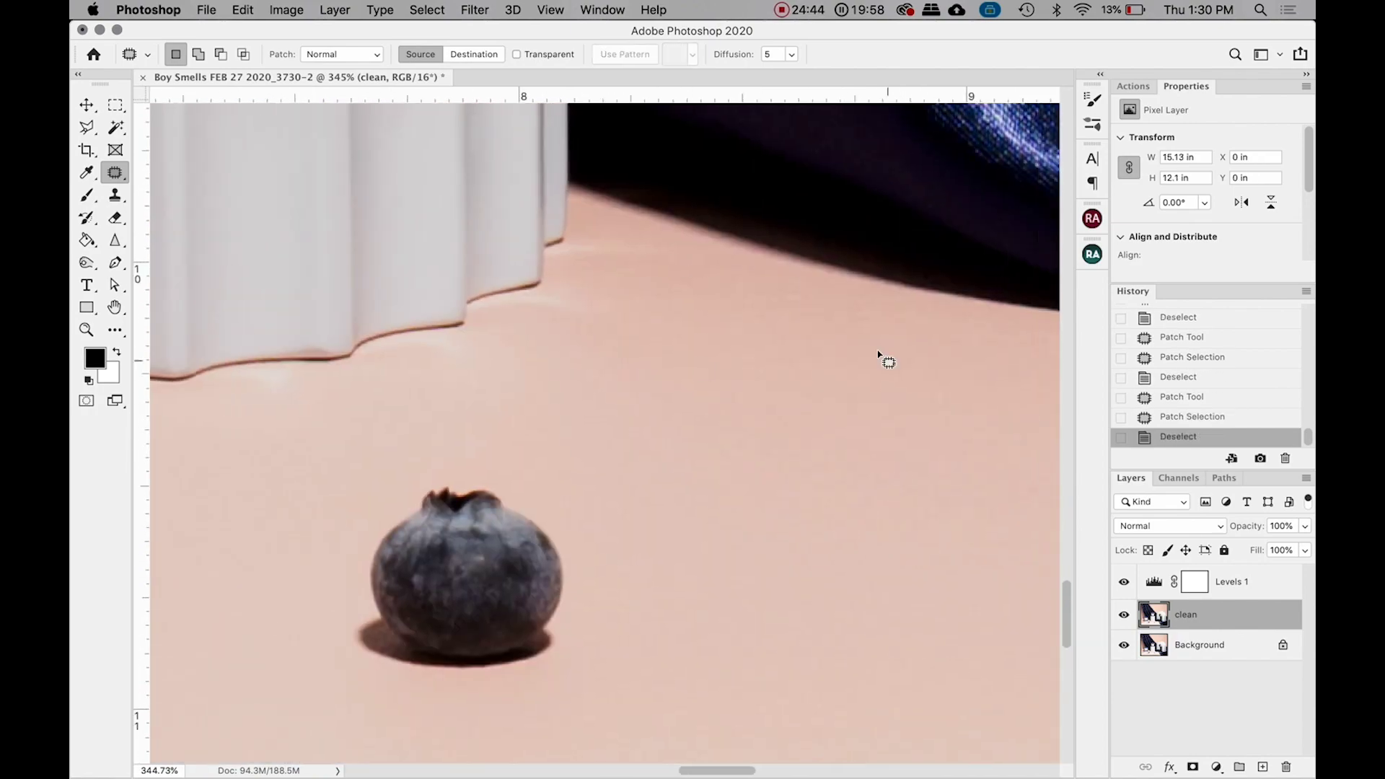
scroll(752, 343, "down", 3)
left_click_drag(773, 488, 699, 461)
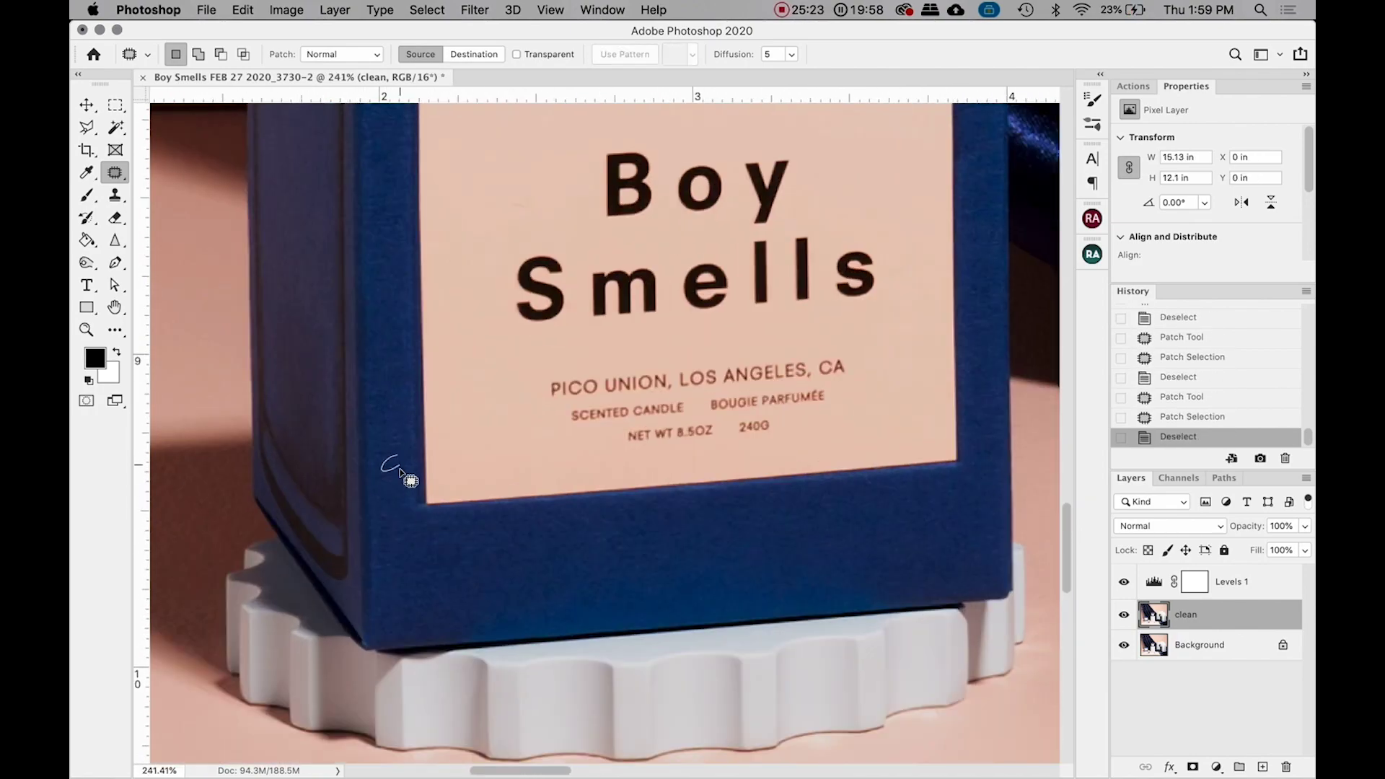
Patch the specks on the box's peach label and inside the black "Boy Smells" letters
scroll(483, 418, "up", 5)
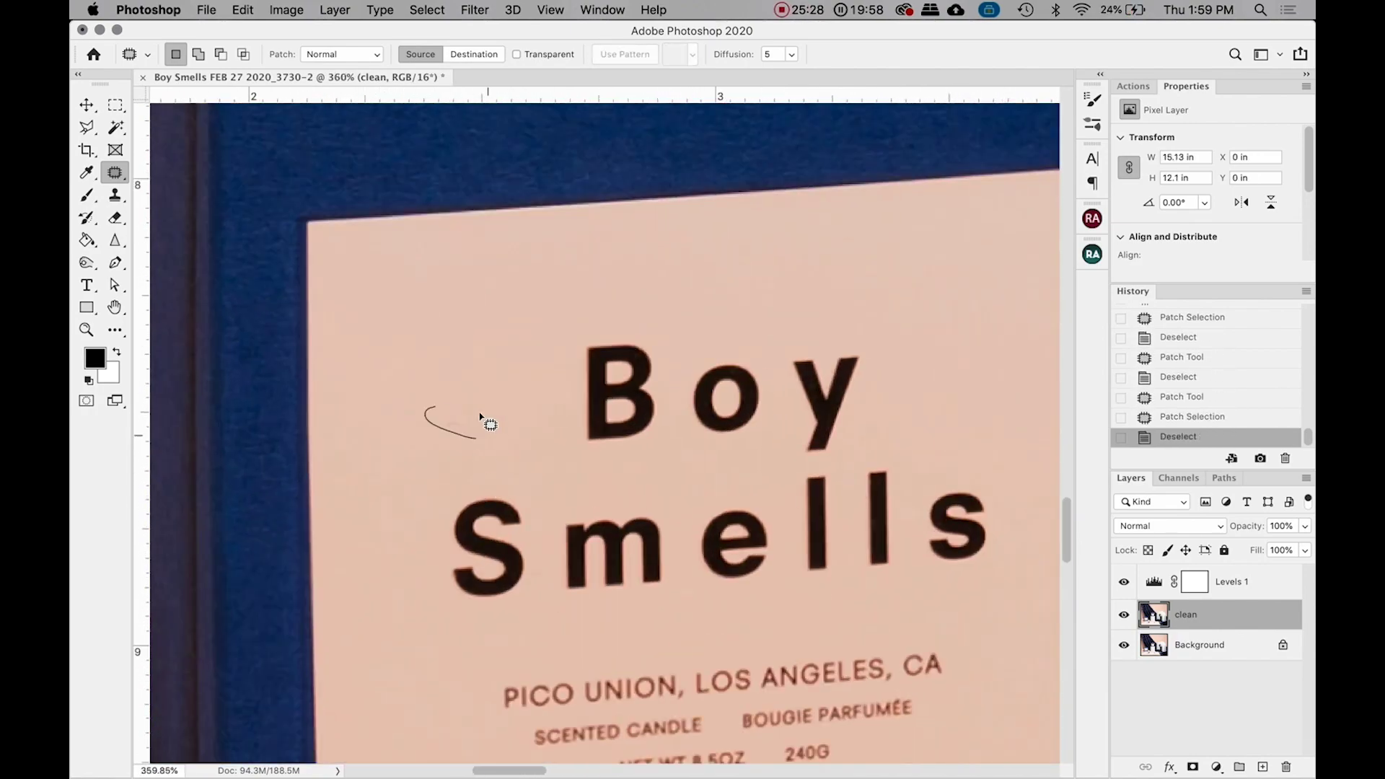
scroll(751, 403, "down", 5)
scroll(659, 442, "left", 3)
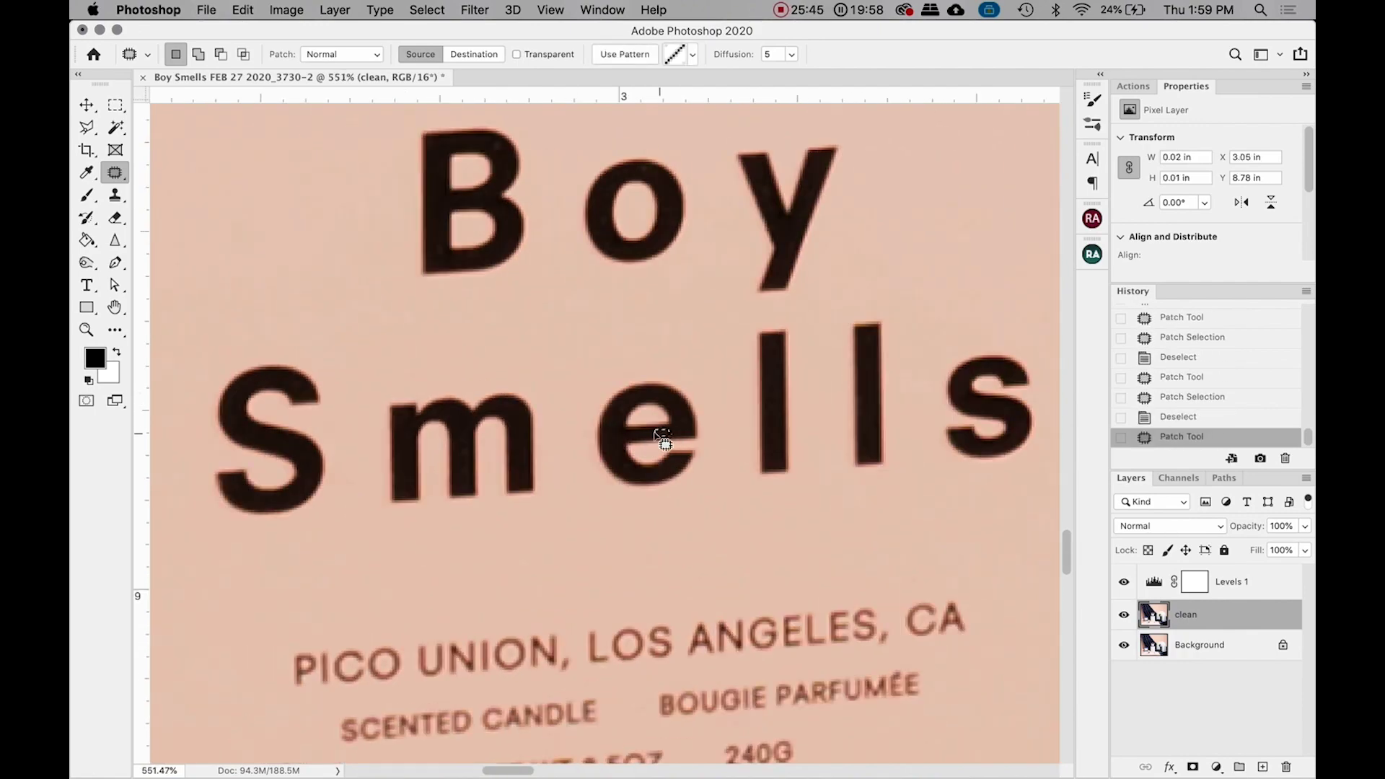
scroll(749, 217, "up", 1)
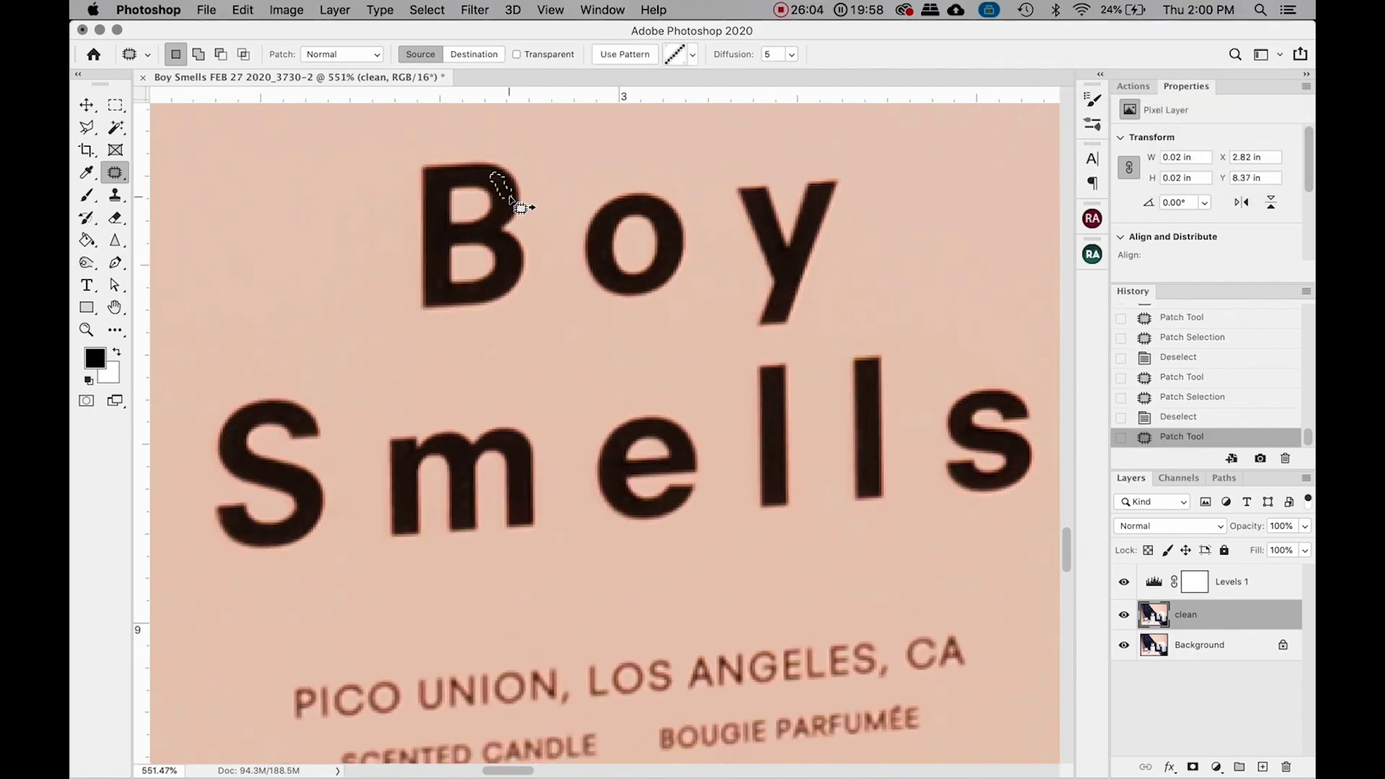
scroll(495, 323, "up", 2)
scroll(494, 324, "down", 3)
Patch the remaining marks on the front of the candle box, clear the selection, and clean small specks with the Spot Healing Brush
scroll(501, 371, "up", 5)
left_click_drag(541, 361, 548, 462)
left_click_drag(580, 404, 768, 400)
key("ctrl+d")
key("j")
left_click(762, 399)
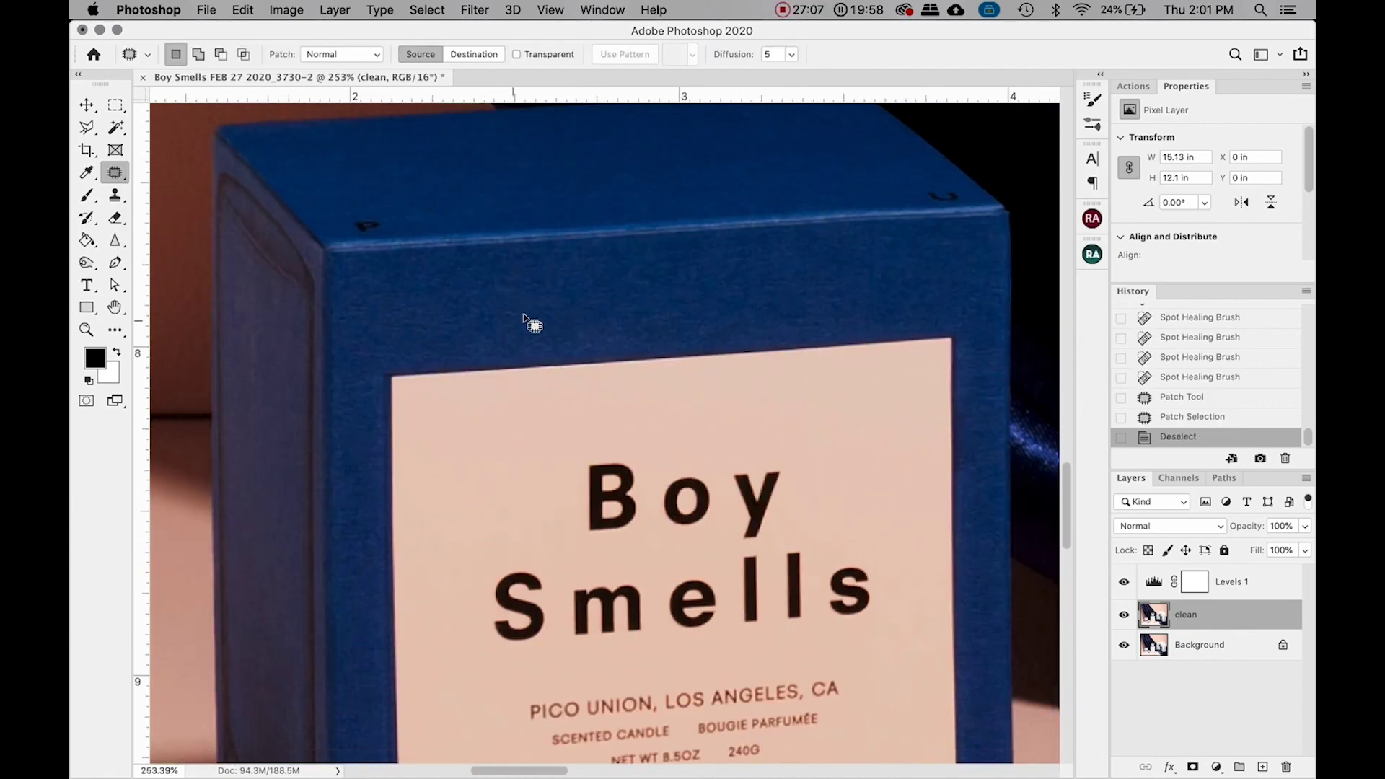
Patch the marks on the blue border above the label and on the scalloped plinth beside the box's lower left corner
mouse_move(710, 331)
left_mouse_down()
mouse_move(766, 322)
mouse_move(767, 303)
left_mouse_up()
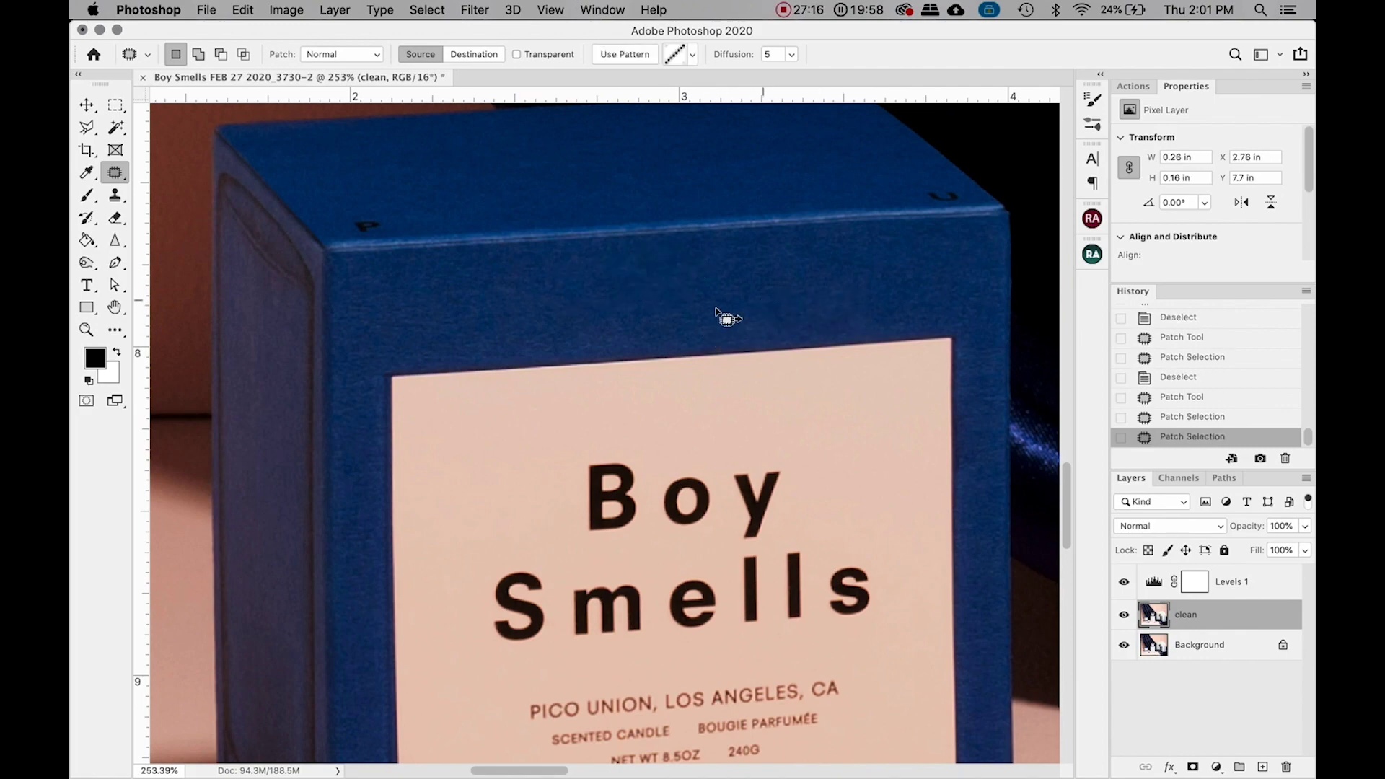
scroll(689, 318, "down", 10)
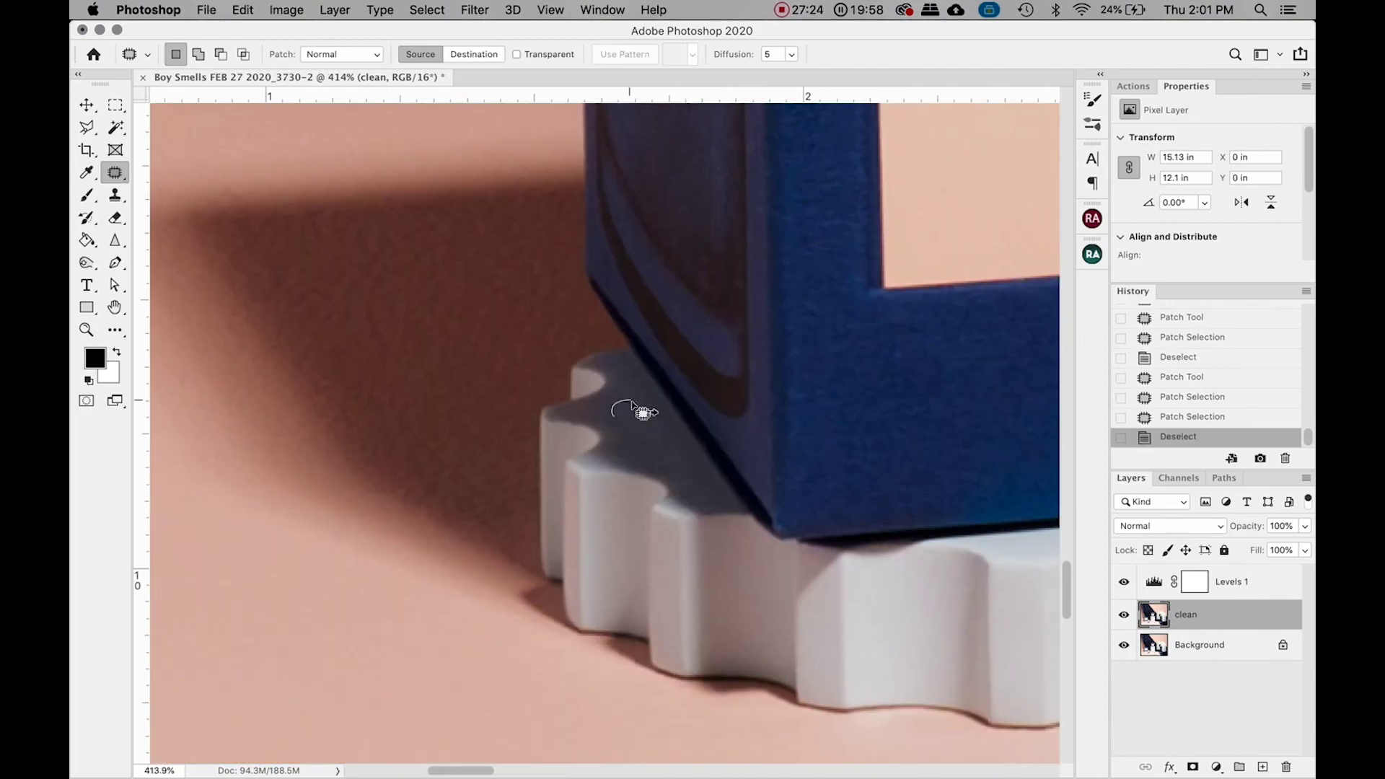
left_click_drag(646, 405, 577, 434)
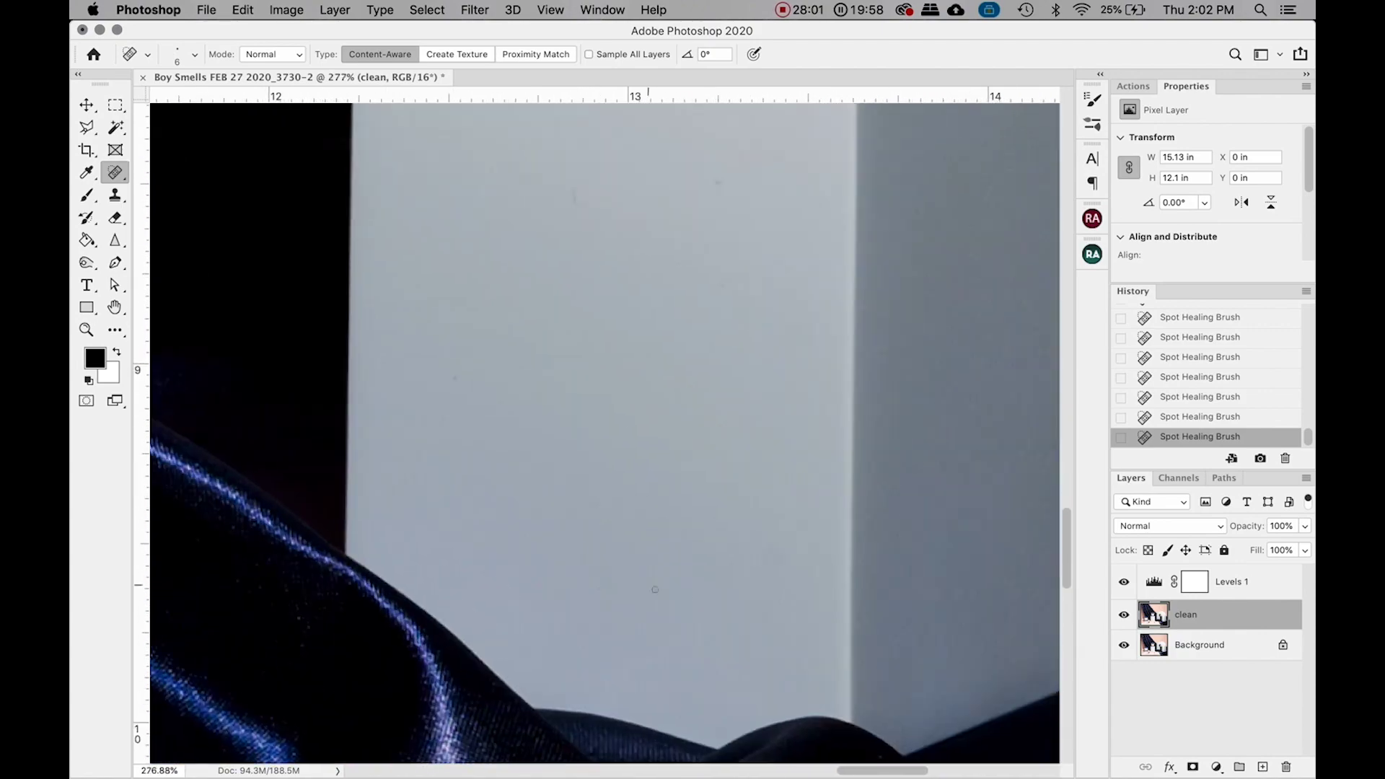
Spot heal the specks on the white arch's right leg and on the dark velvet folds at the photo's lower edge
left_click_drag(457, 373, 435, 414)
left_click_drag(735, 259, 726, 285)
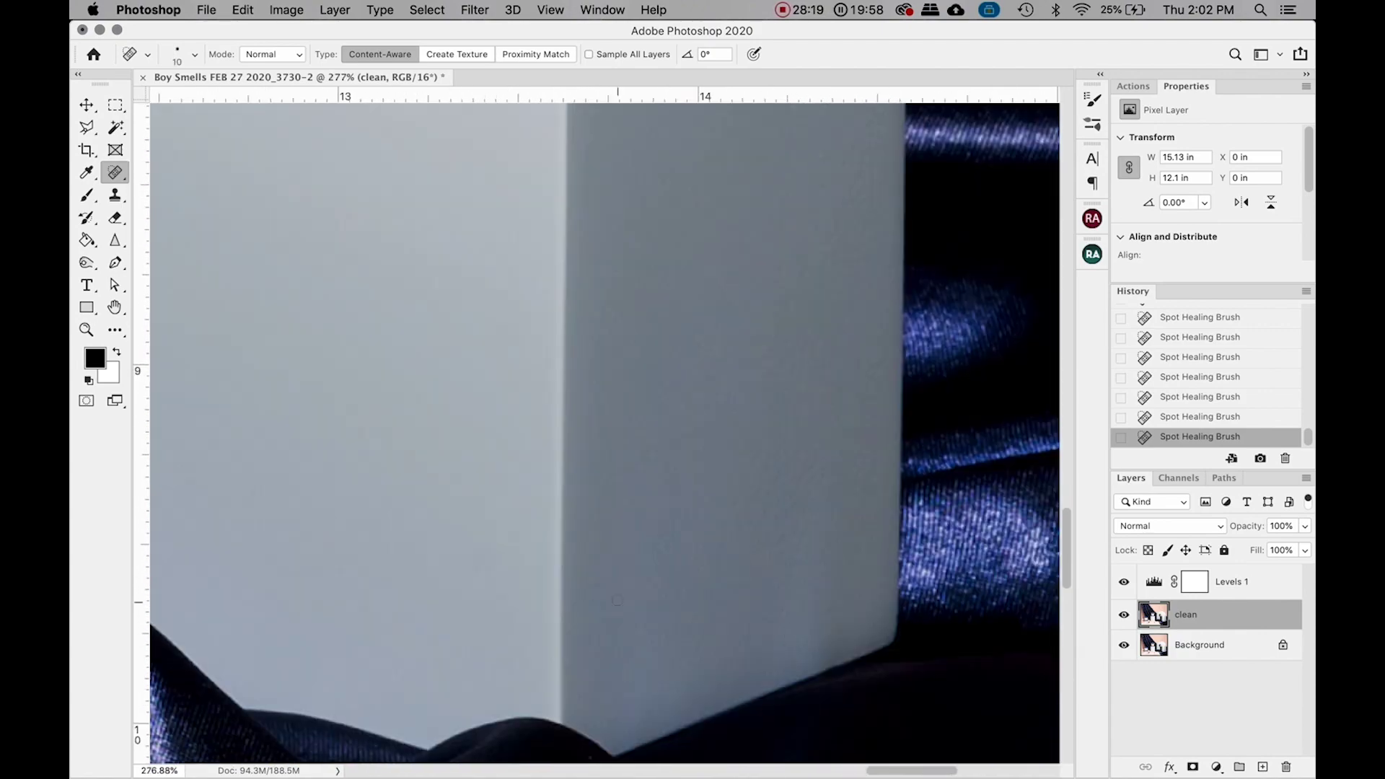
scroll(883, 402, "up", 5)
left_click_drag(835, 164, 835, 189)
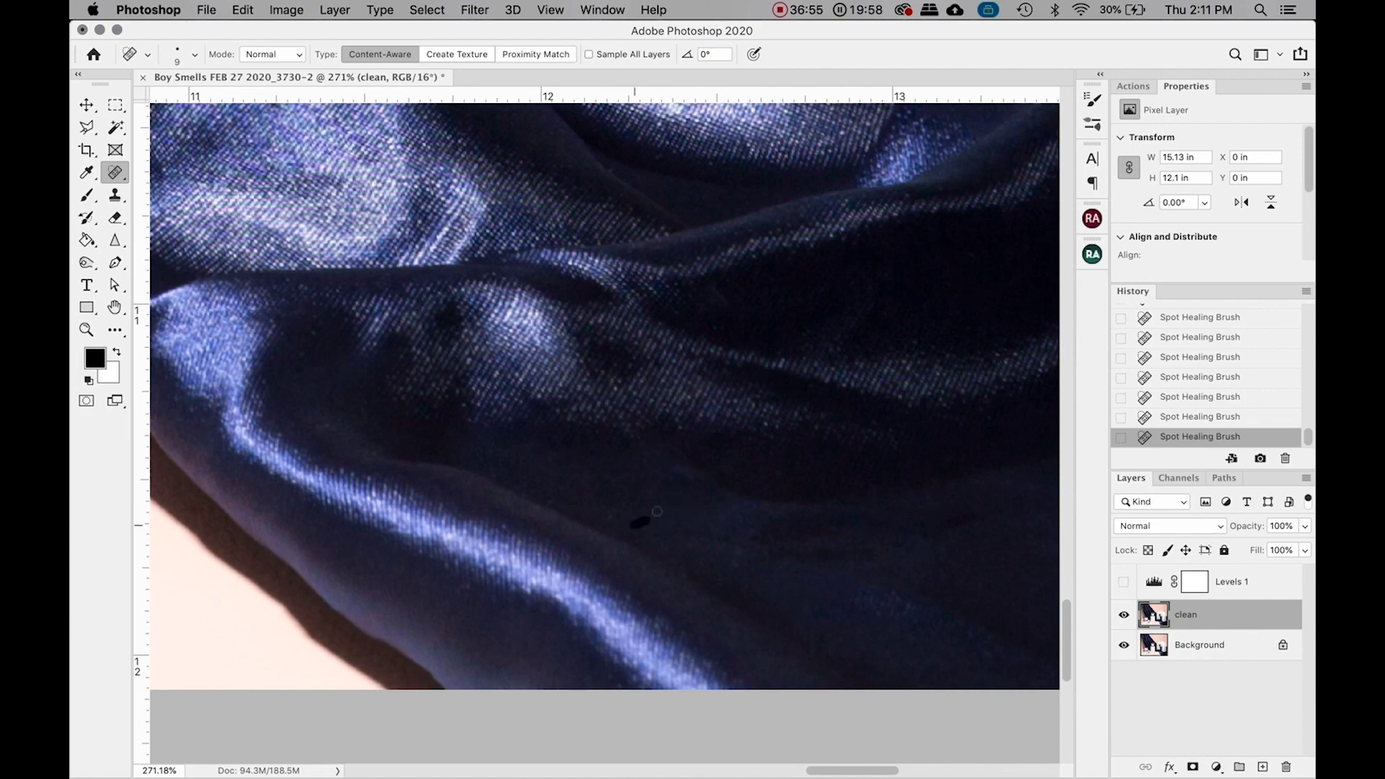
left_click(639, 522)
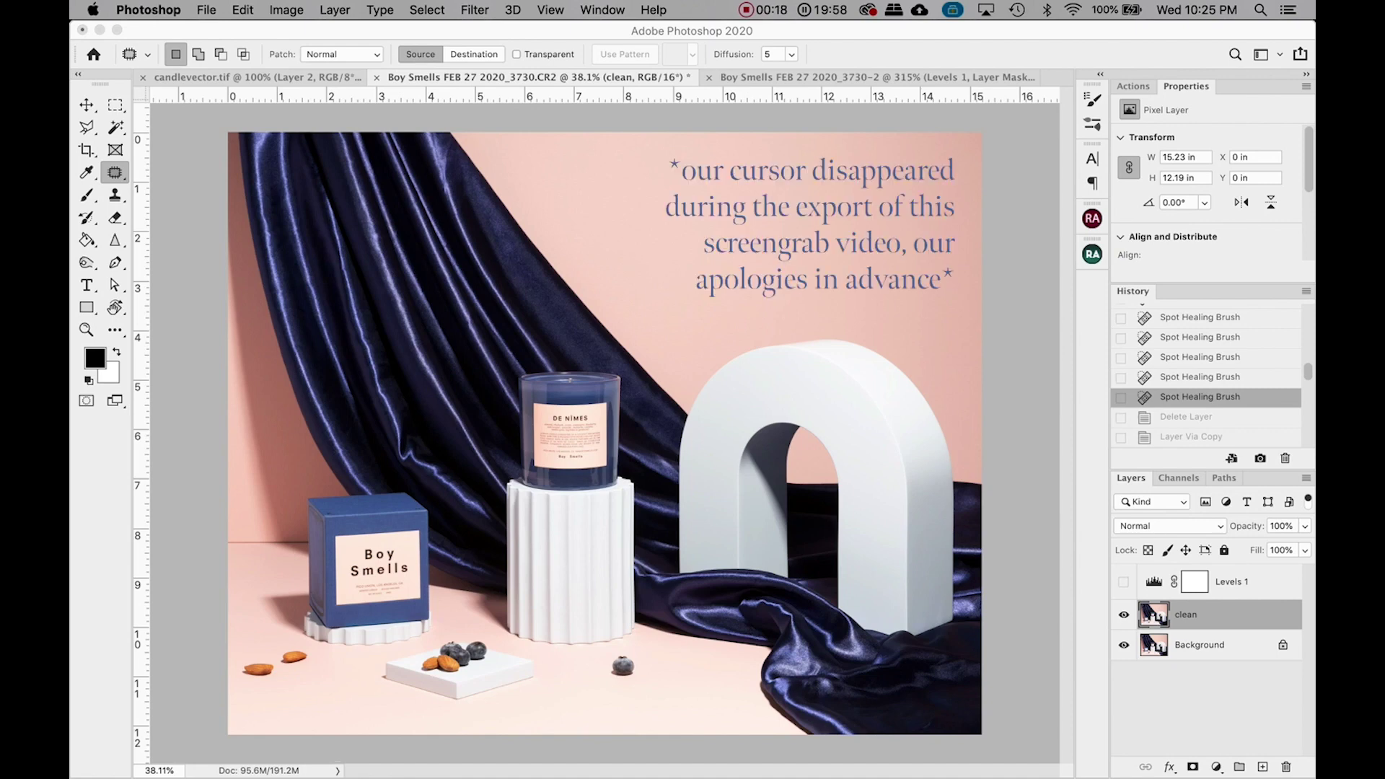
Delete the Levels 1 adjustment layer from the Boy Smells FEB 27 2020_3730.CR2 document
left_click(1194, 582)
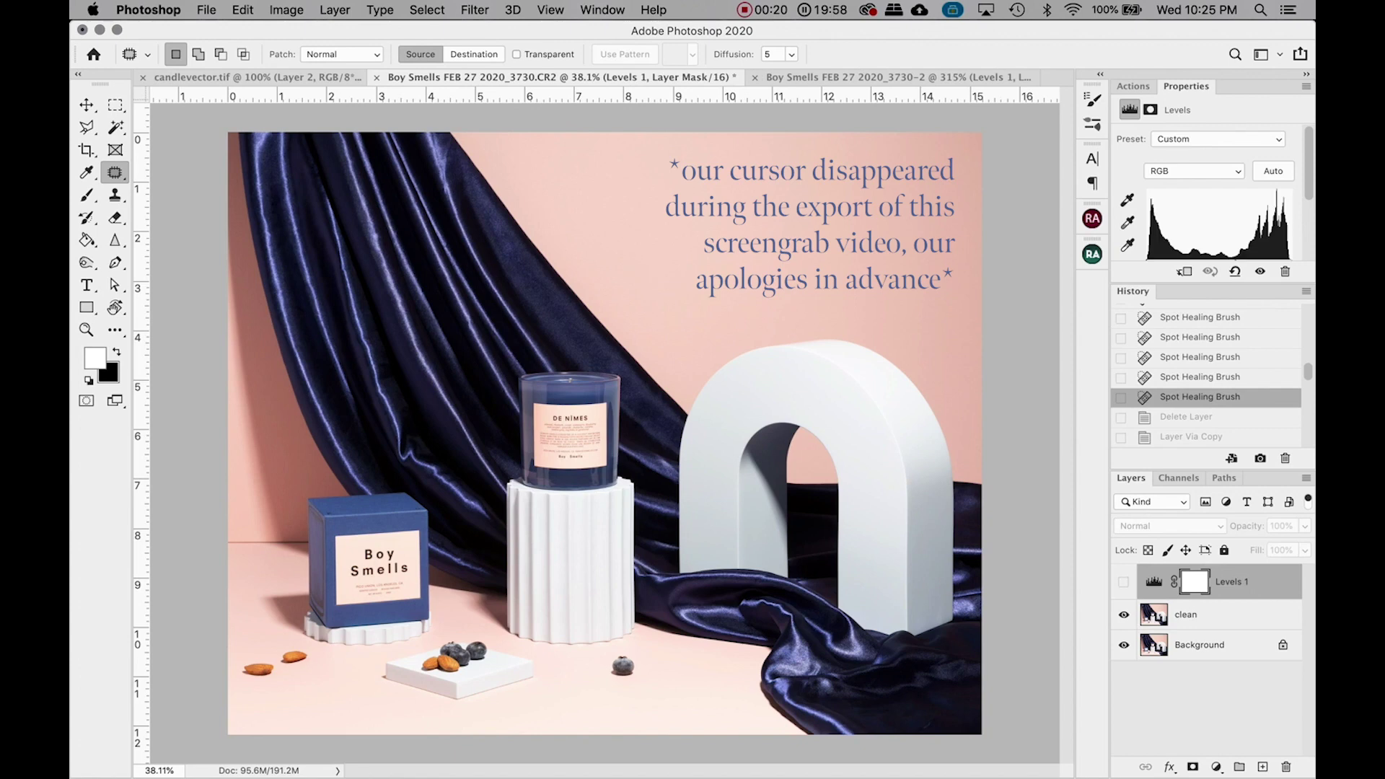
key("BackSpace")
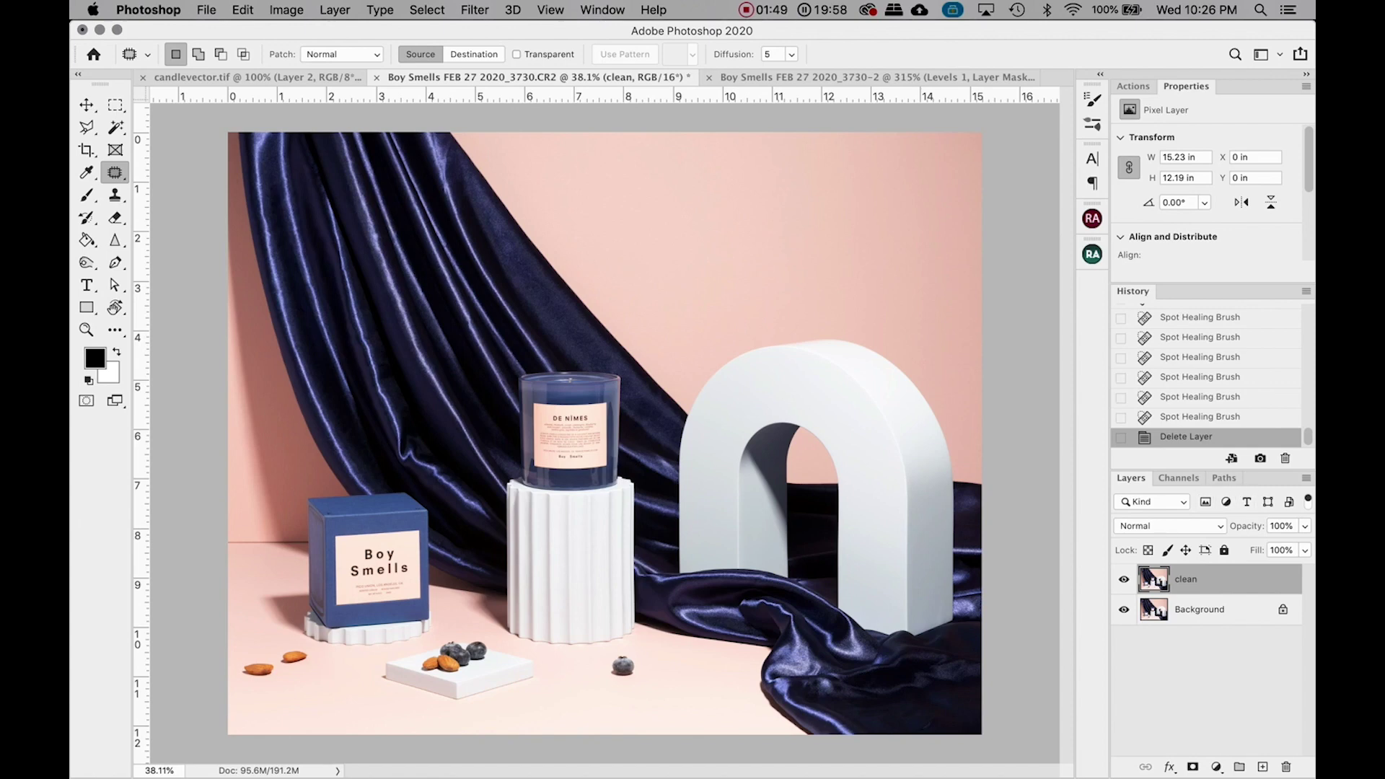
Duplicate the clean layer and name the copy "dodge"
key("ctrl+j")
double_click(1197, 579)
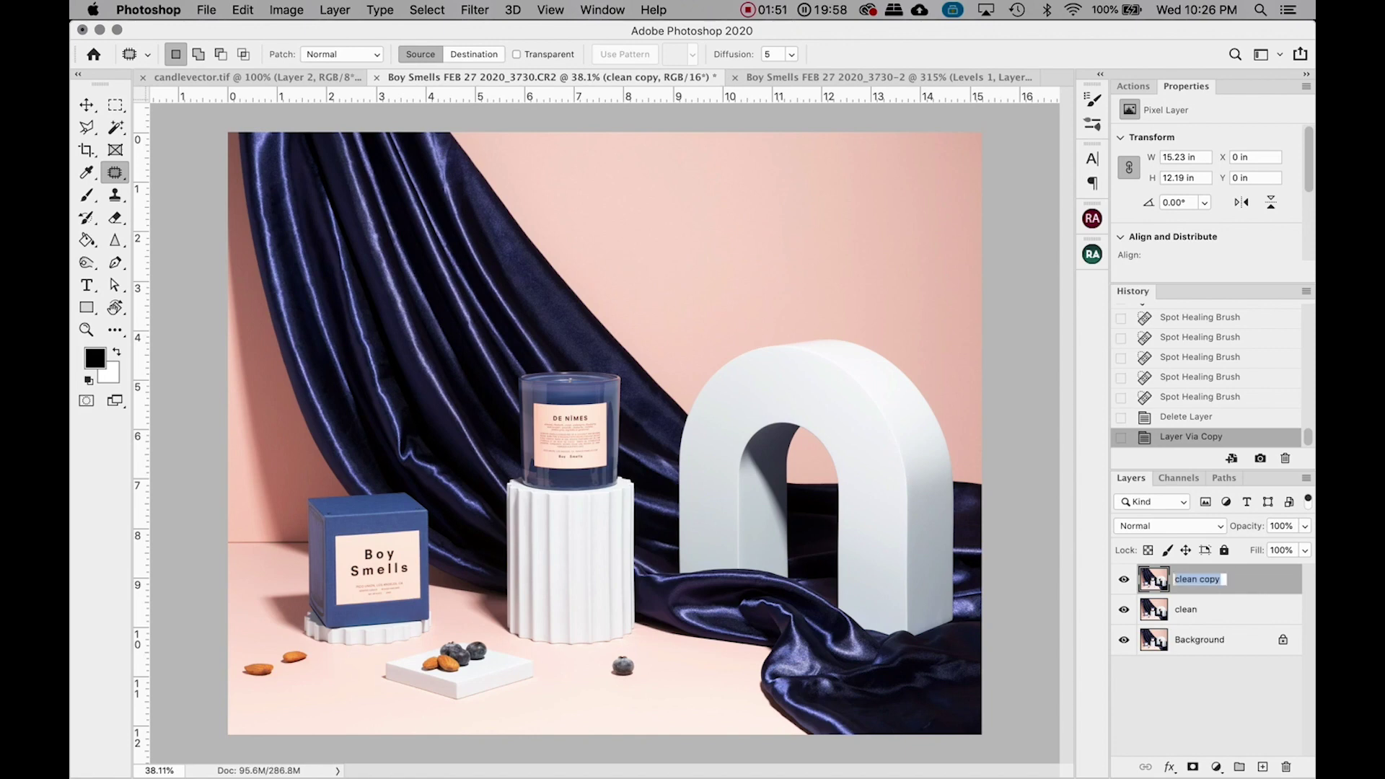
type("dodge")
key("Return")
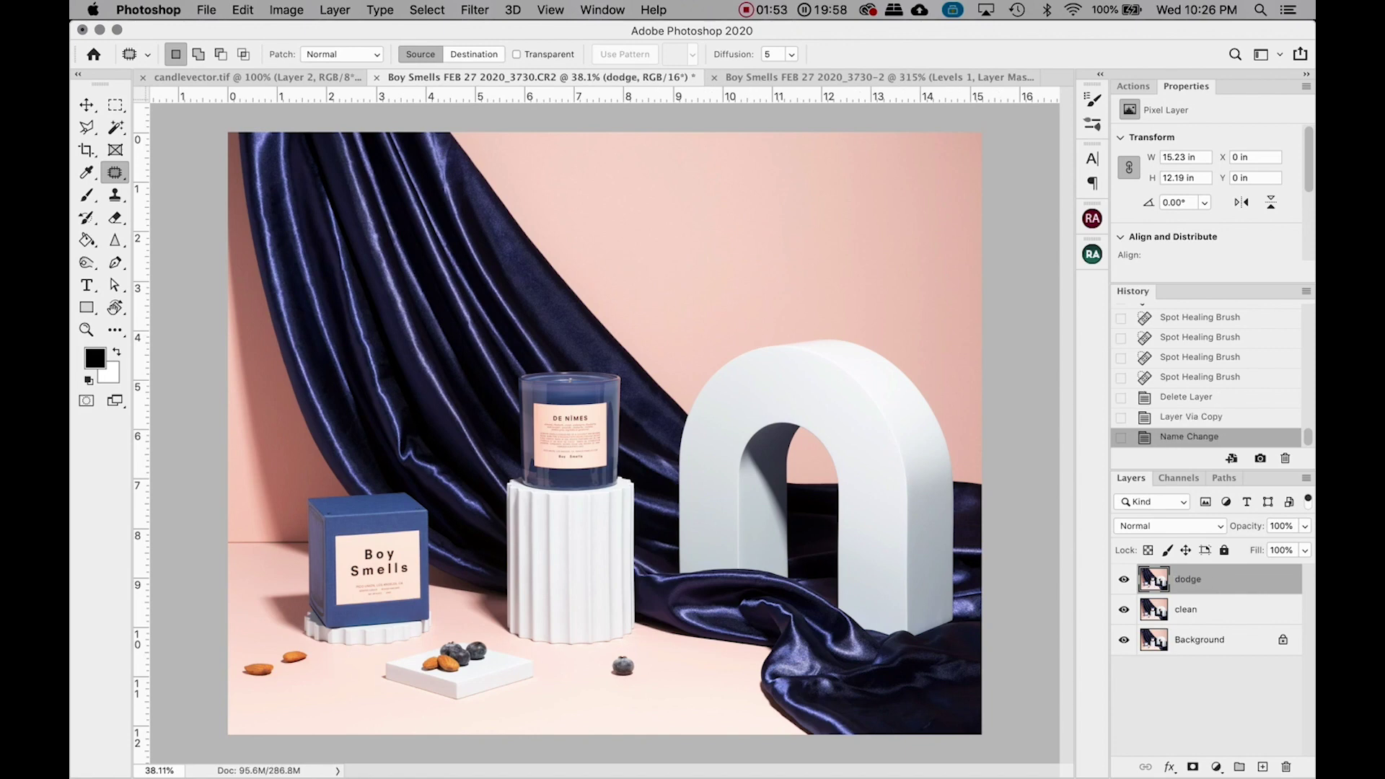
Dodge the highlights of the blue box's front label with a soft 600 px brush at 2% exposure
left_click_drag(87, 263, 148, 260)
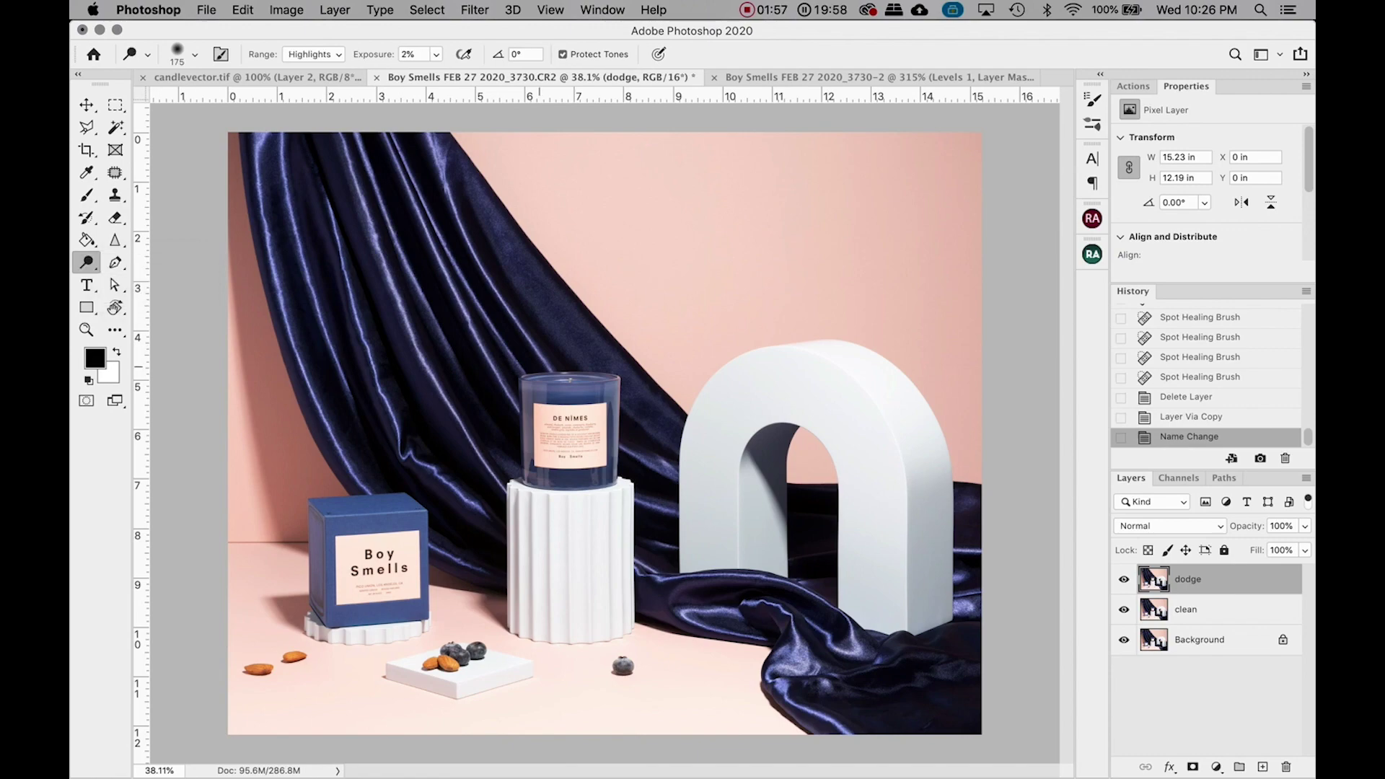
scroll(220, 674, "up", 6)
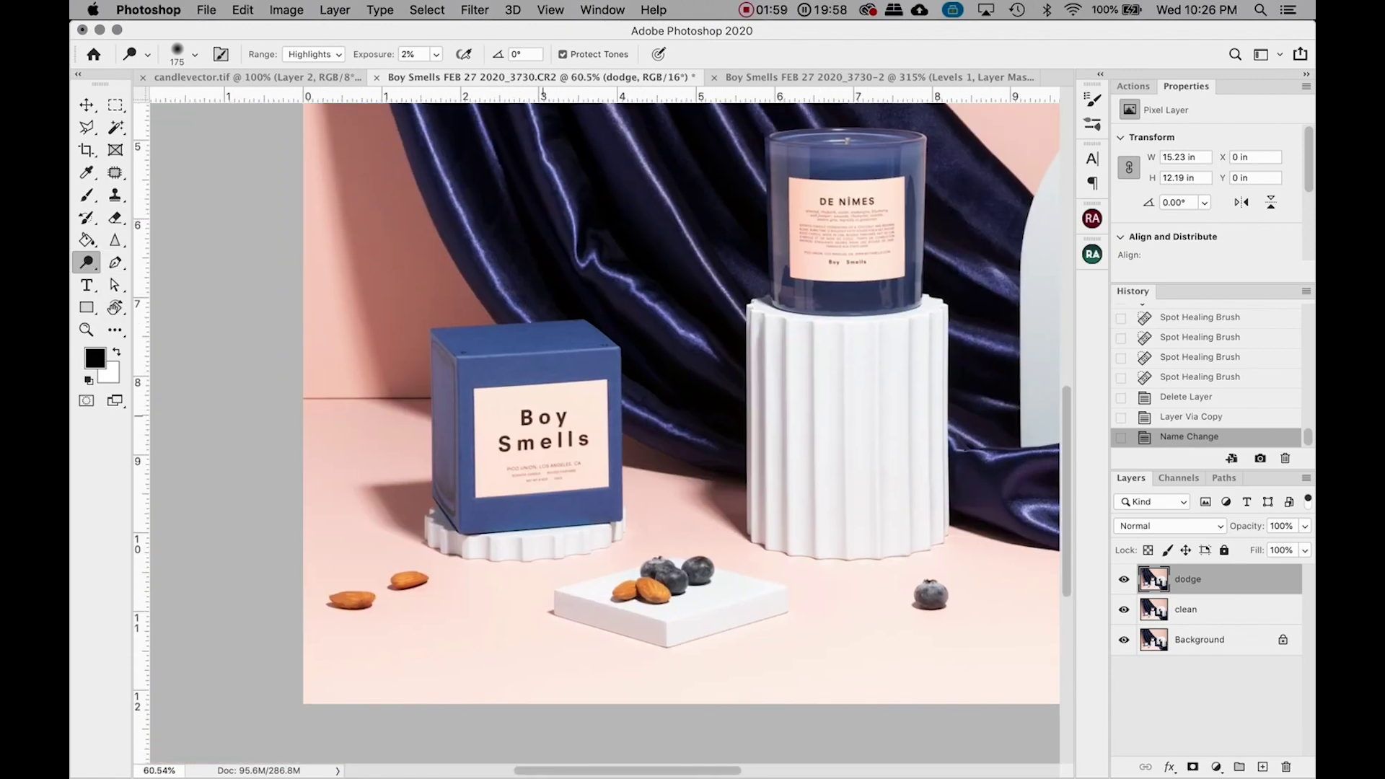
scroll(599, 433, "up", 3)
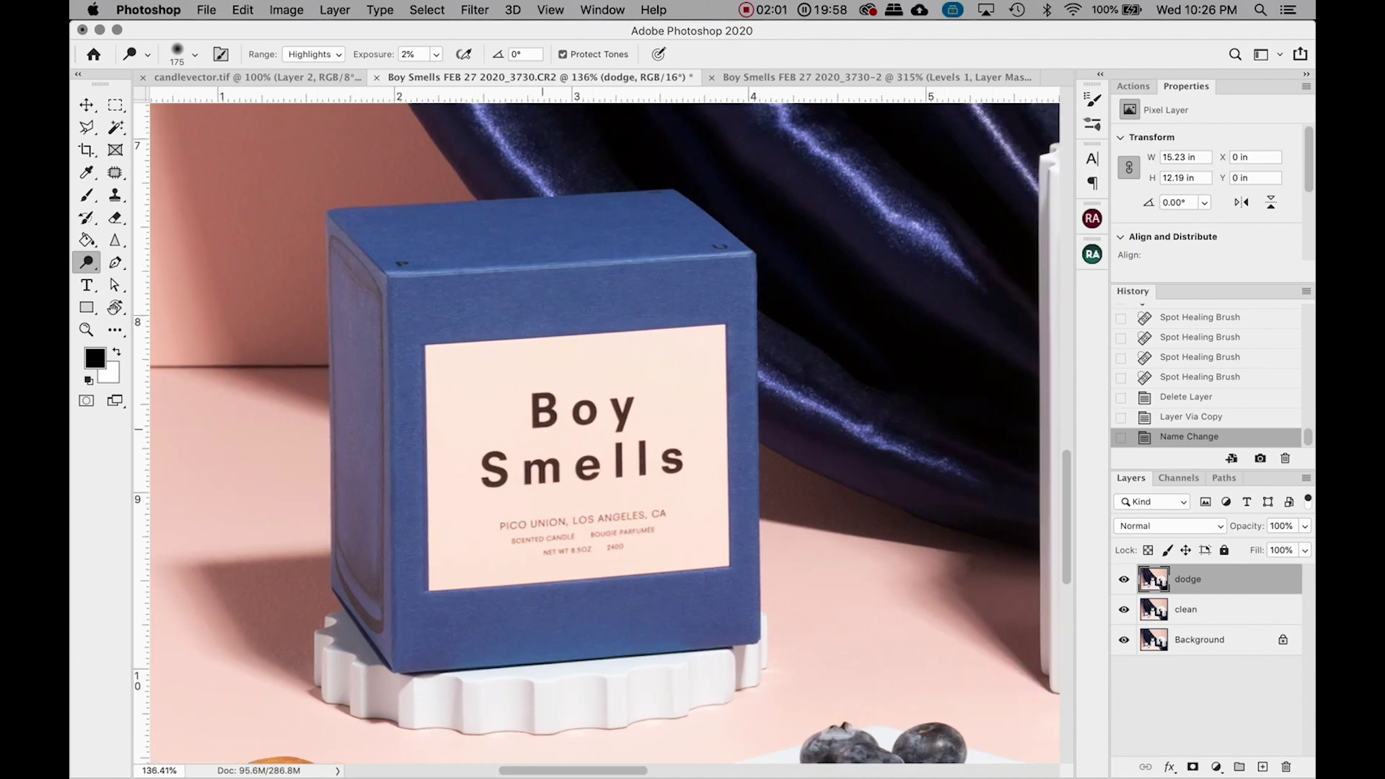
scroll(598, 433, "down", 2)
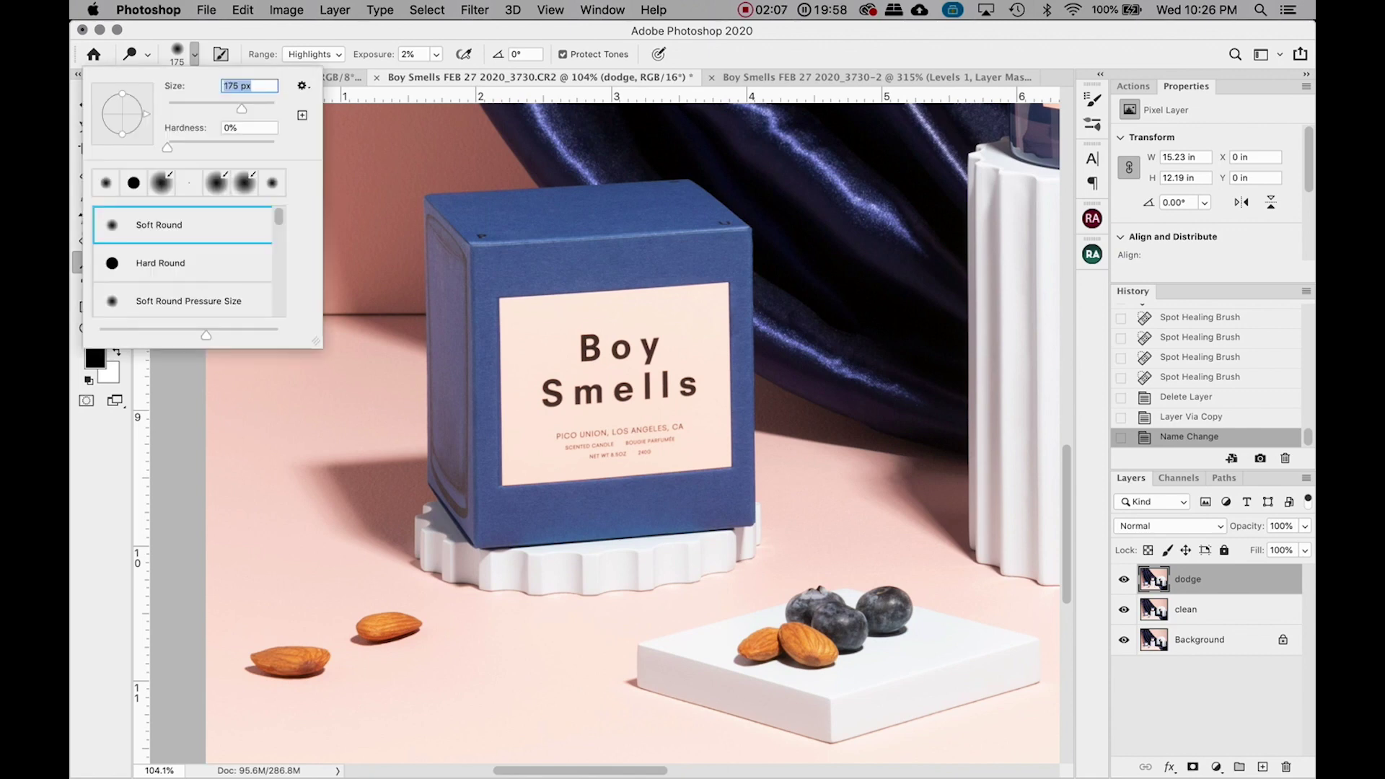
key("Return")
left_click(313, 55)
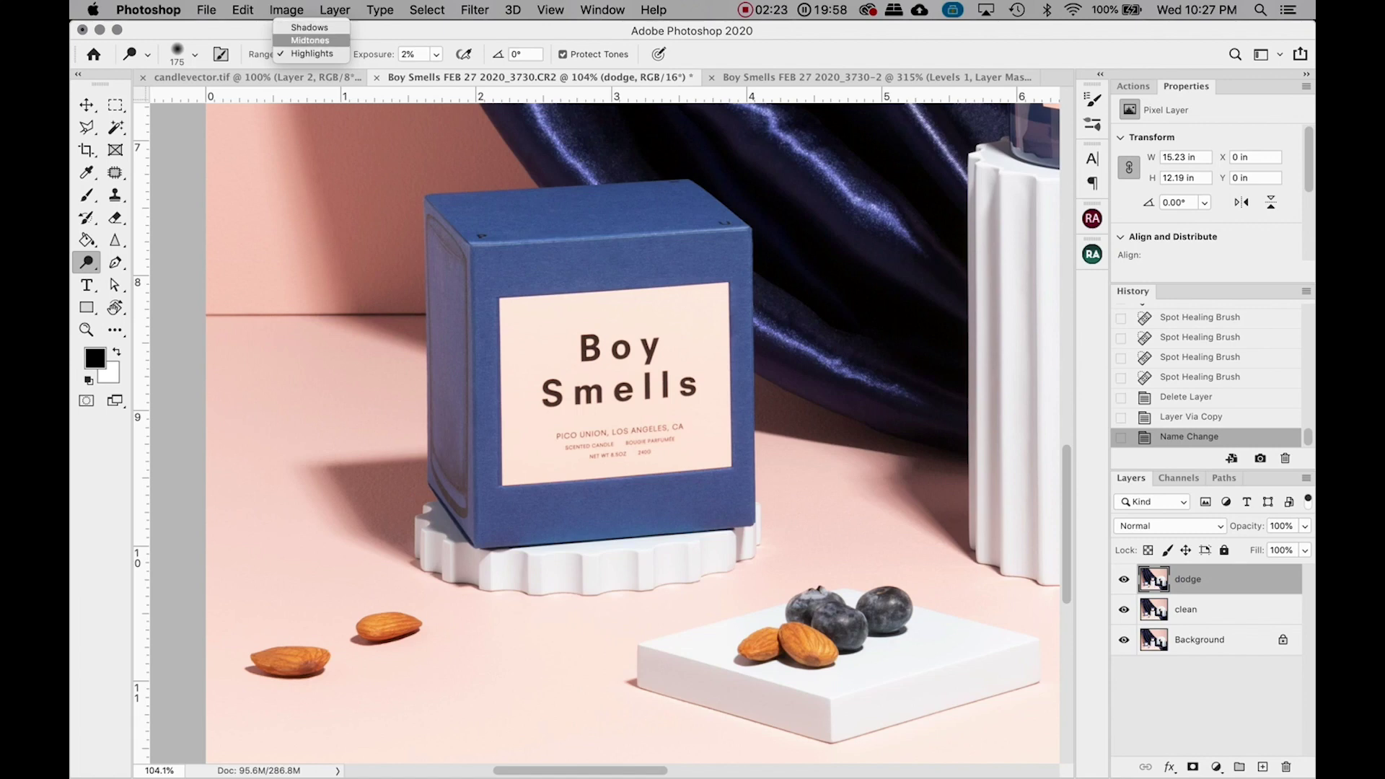
key("Return")
key("bracketright")
key("bracketright")
key("bracketright")
key("bracketright")
key("bracketright")
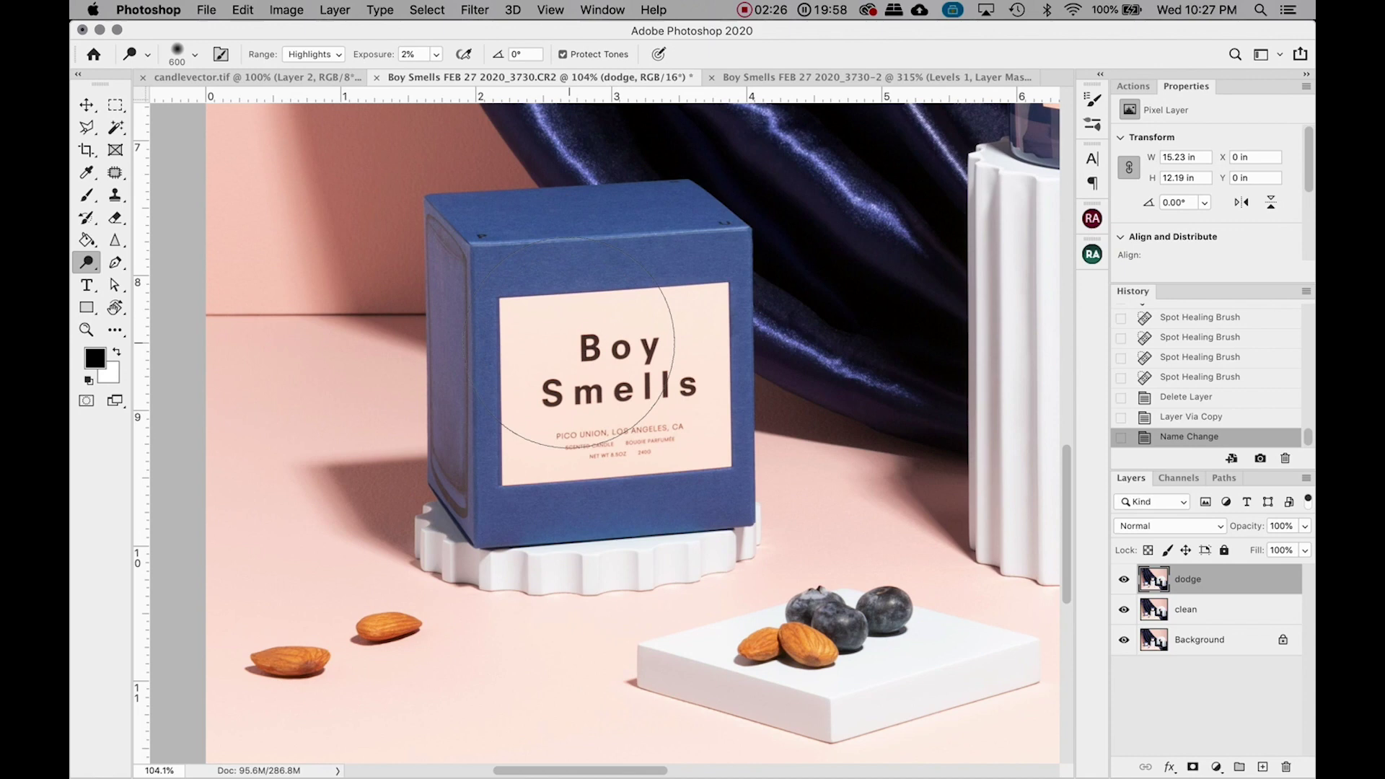
key("bracketright")
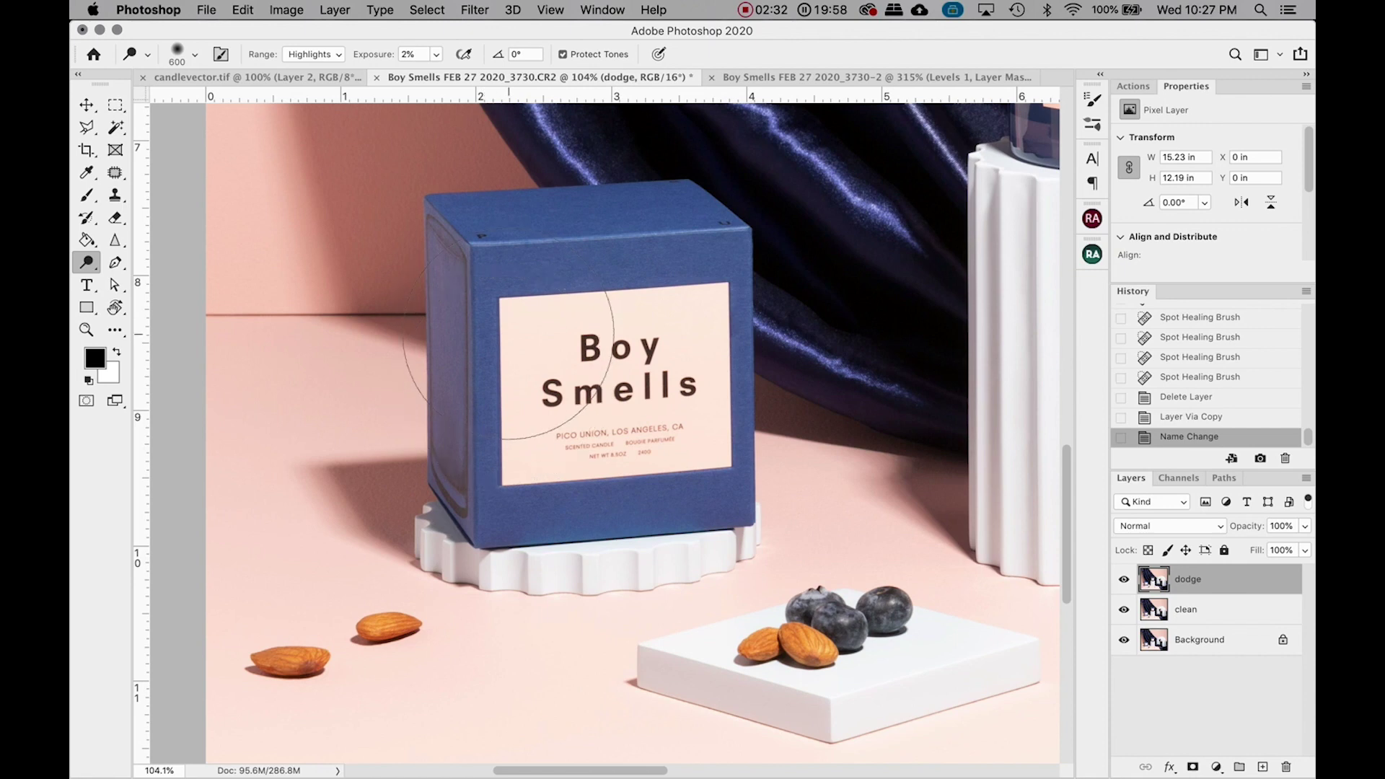
mouse_move(550, 440)
left_mouse_down()
mouse_move(732, 508)
mouse_move(696, 465)
left_mouse_up()
Dodge the highlights of the candle's label and the glass at its upper left with a 300 px brush
scroll(678, 558, "right", 10)
scroll(678, 557, "down", 1)
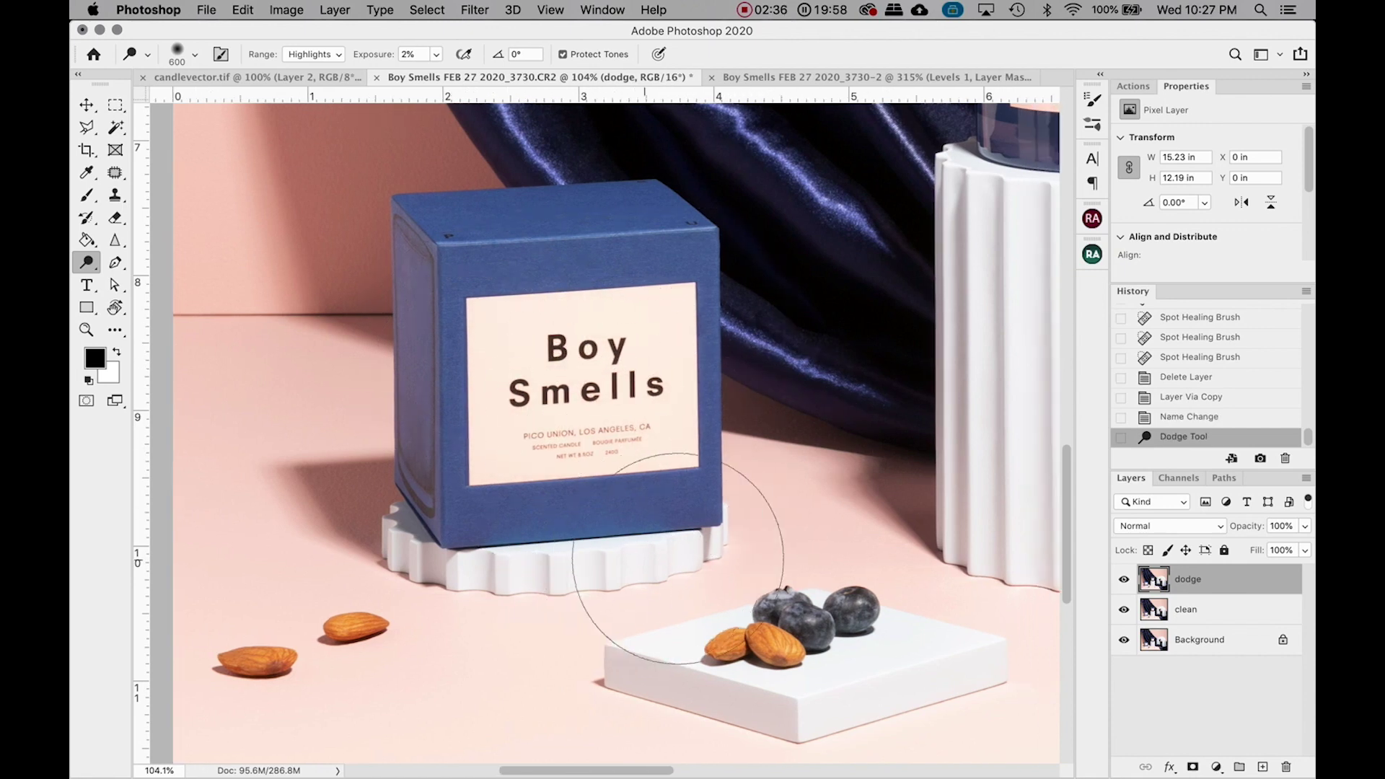
scroll(678, 558, "up", 10)
scroll(679, 557, "right", 5)
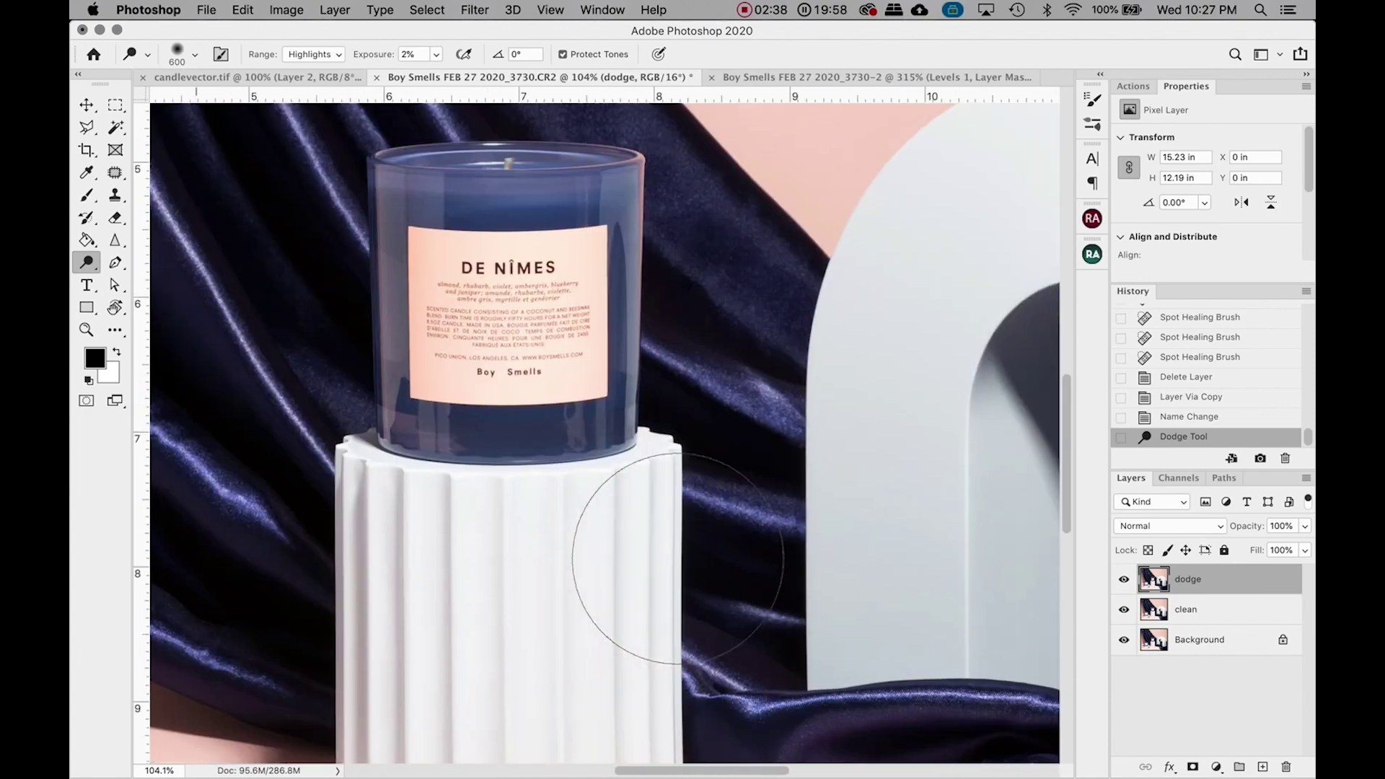
scroll(678, 558, "up", 3)
scroll(678, 557, "up", 1)
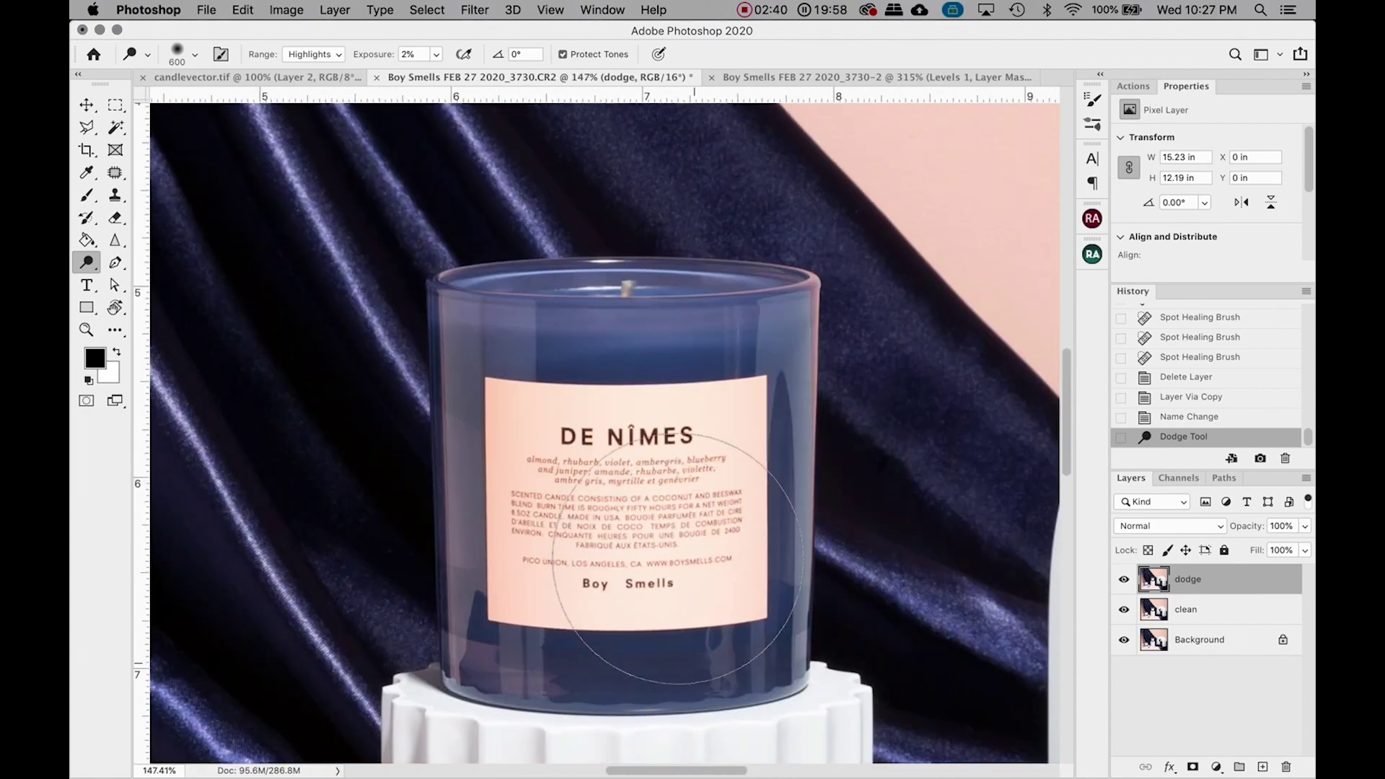
scroll(595, 488, "up", 3)
scroll(596, 488, "down", 3)
scroll(596, 488, "right", 1)
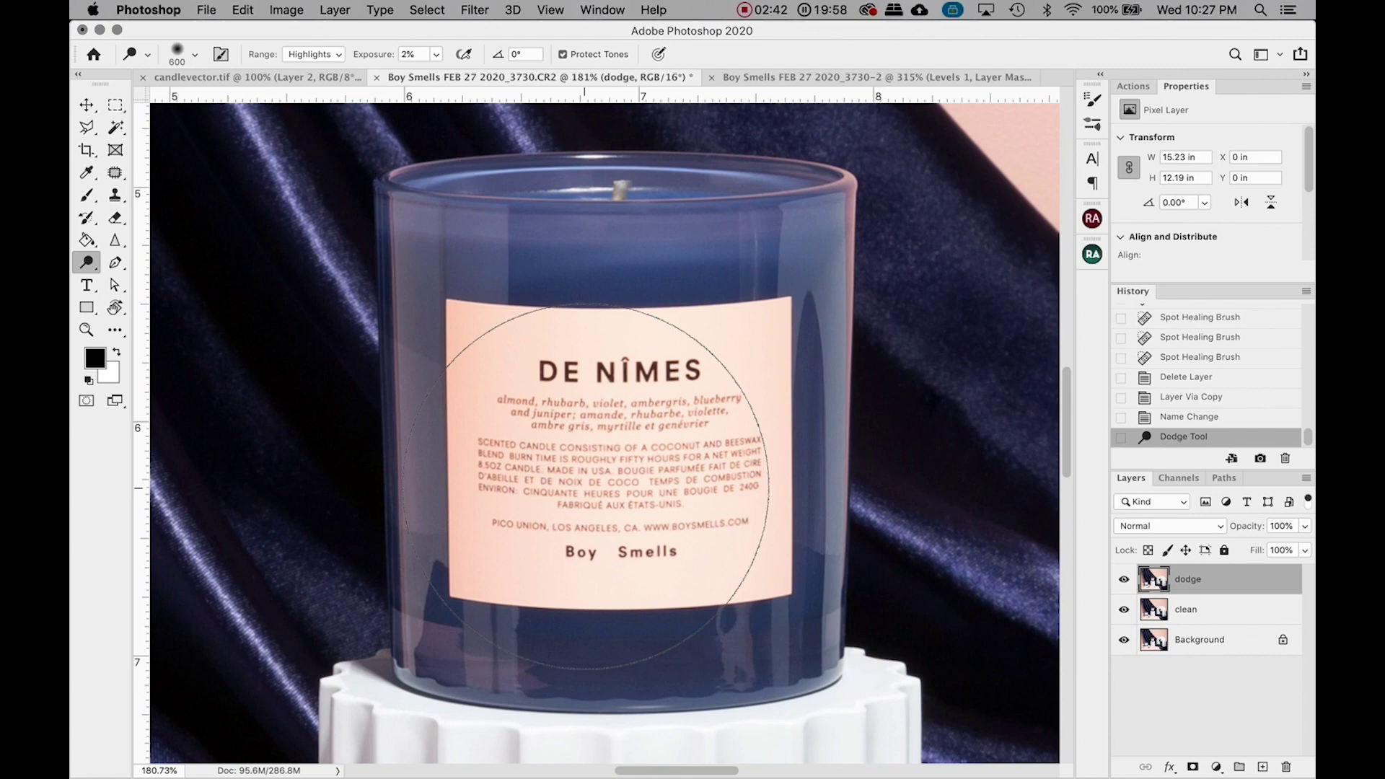
key("bracketleft")
key("bracketleft")
key("bracketleft")
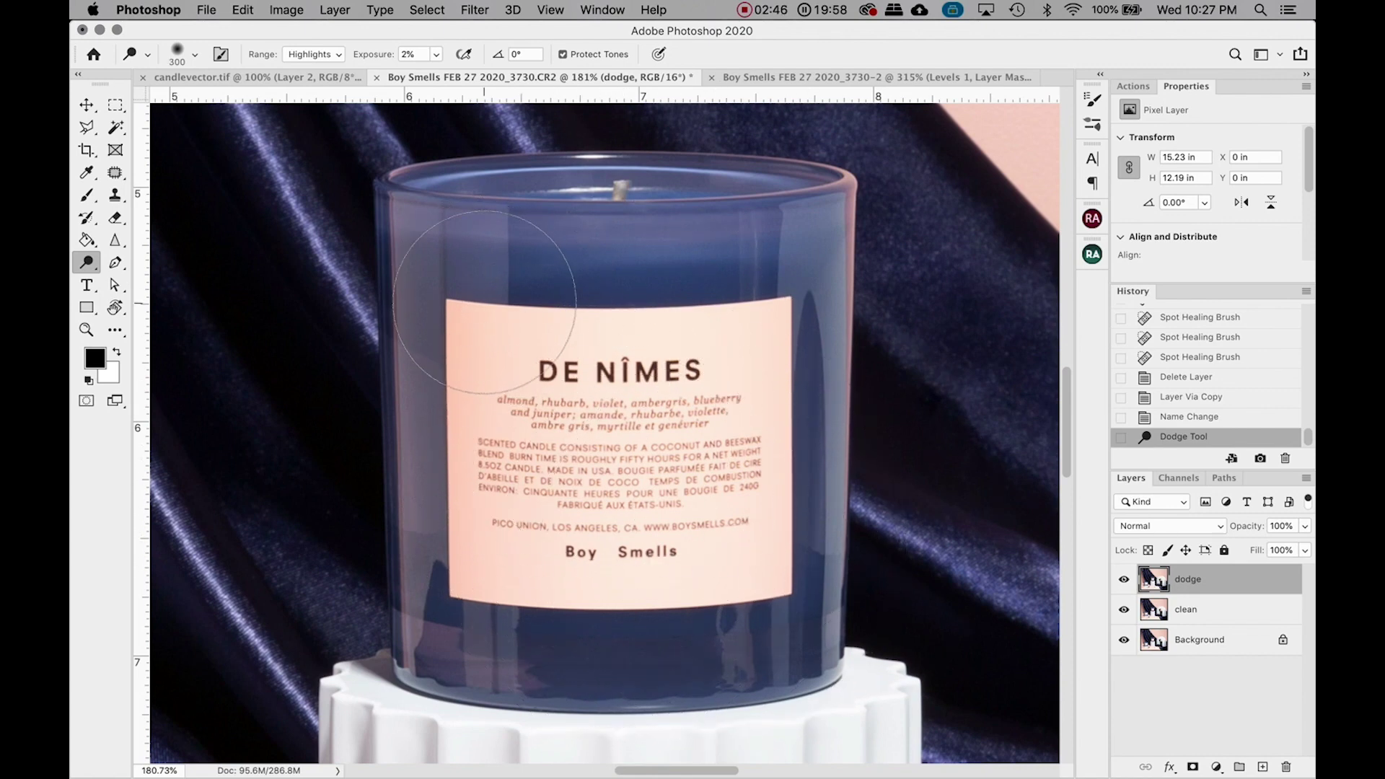
mouse_move(469, 513)
left_mouse_down()
mouse_move(465, 606)
mouse_move(433, 397)
mouse_move(649, 310)
mouse_move(749, 334)
mouse_move(745, 613)
mouse_move(819, 462)
mouse_move(793, 577)
left_mouse_up()
mouse_move(476, 321)
left_mouse_down()
mouse_move(382, 403)
mouse_move(440, 188)
left_mouse_up()
Dodge the midtones of the candle's glass and label at 2% exposure
left_click(312, 54)
left_click(308, 37)
mouse_move(426, 329)
left_mouse_down()
mouse_move(432, 512)
mouse_move(429, 498)
mouse_move(462, 516)
left_mouse_up()
mouse_move(785, 544)
left_mouse_down()
mouse_move(548, 469)
mouse_move(519, 505)
mouse_move(433, 555)
mouse_move(590, 608)
mouse_move(339, 569)
mouse_move(346, 548)
left_mouse_up()
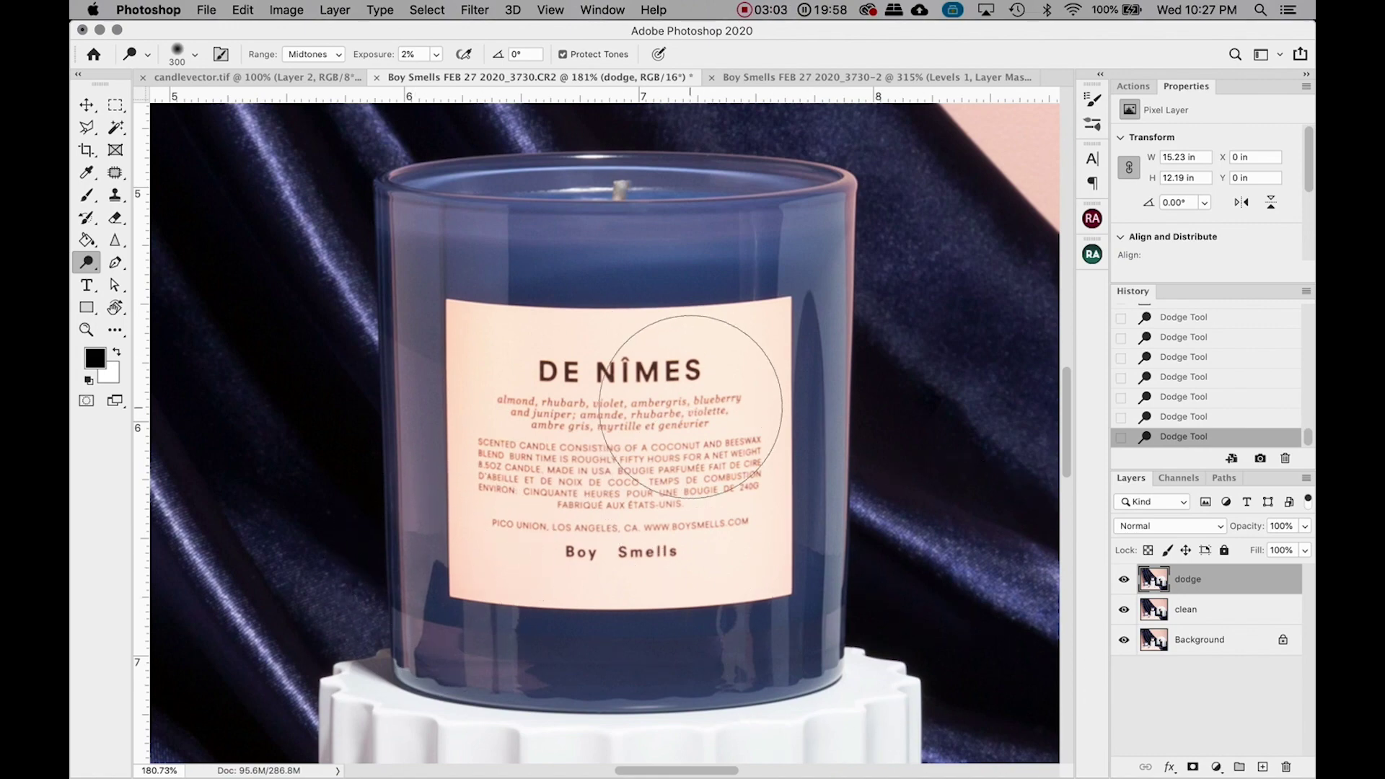
Dodge the highlights of the two loose almonds in front of the box, reducing the brush to 40 px
scroll(689, 425, "down", 6)
scroll(689, 407, "down", 3)
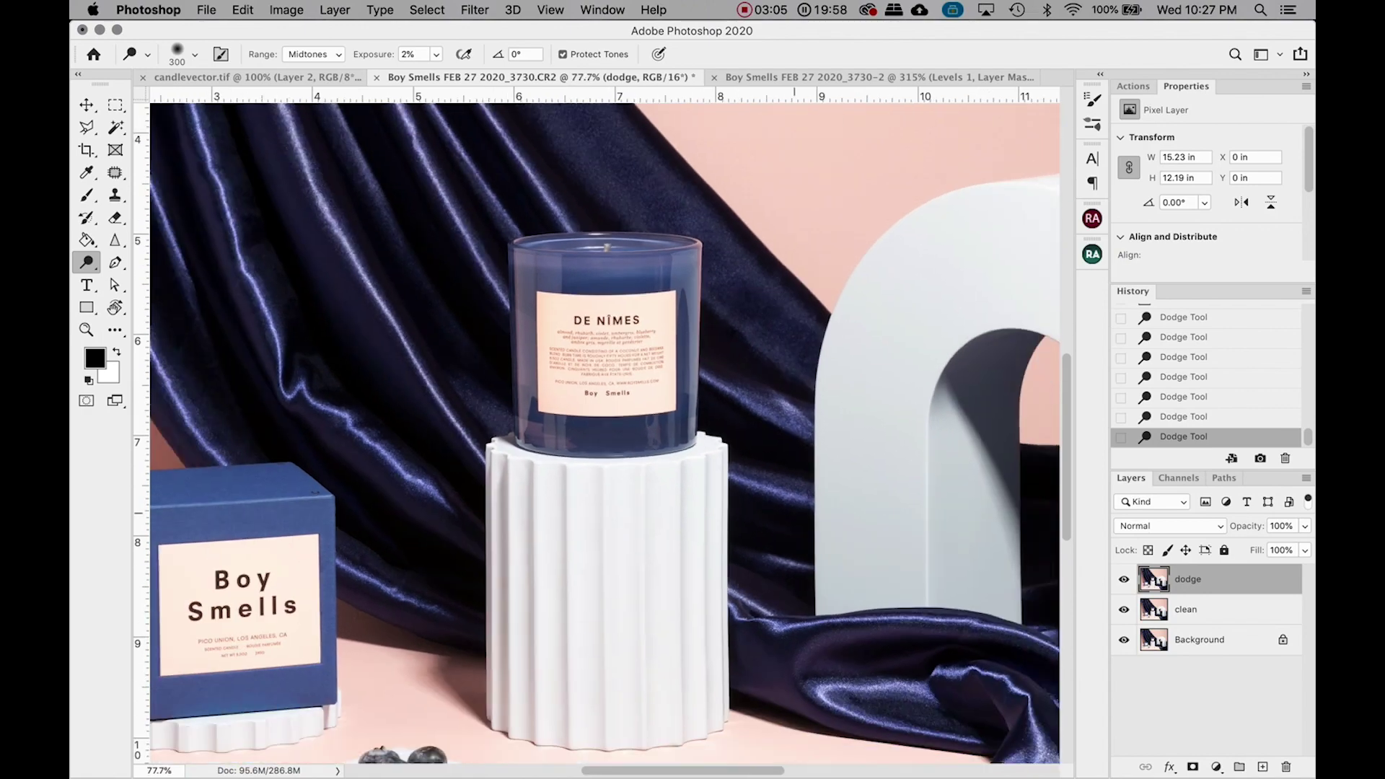
scroll(690, 407, "up", 2)
scroll(642, 425, "down", 10)
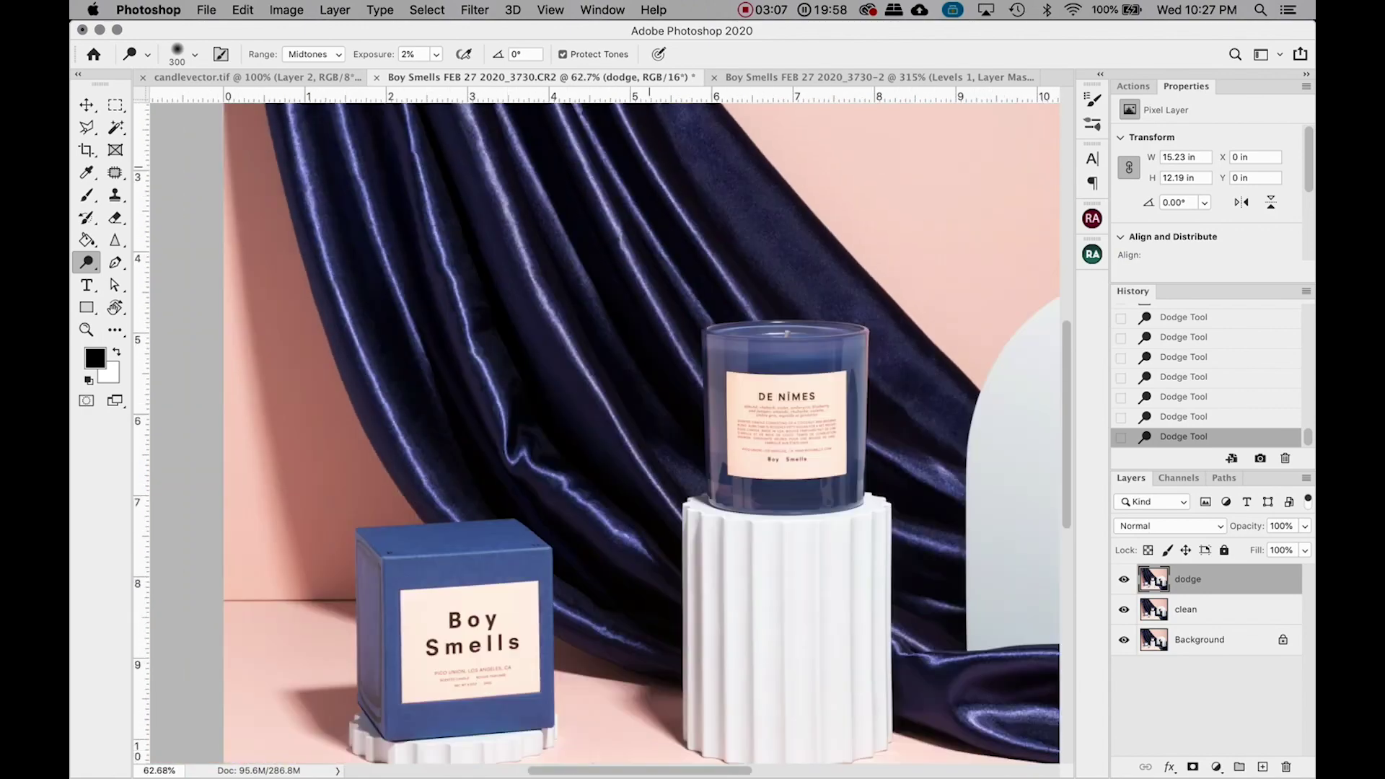
scroll(642, 425, "up", 2)
scroll(685, 404, "up", 5)
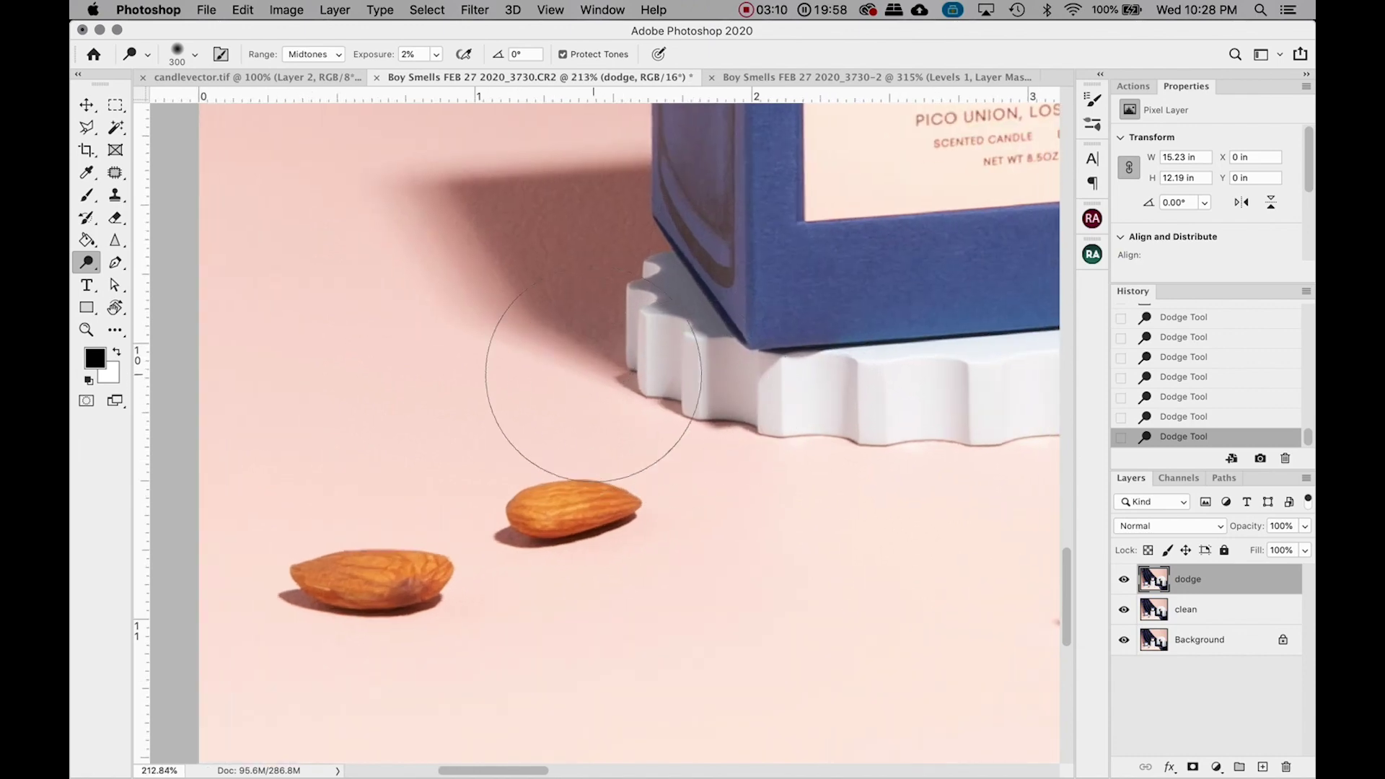
key("bracketleft")
key("bracketleft")
key("bracketleft")
key("bracketleft")
key("bracketleft")
key("bracketleft")
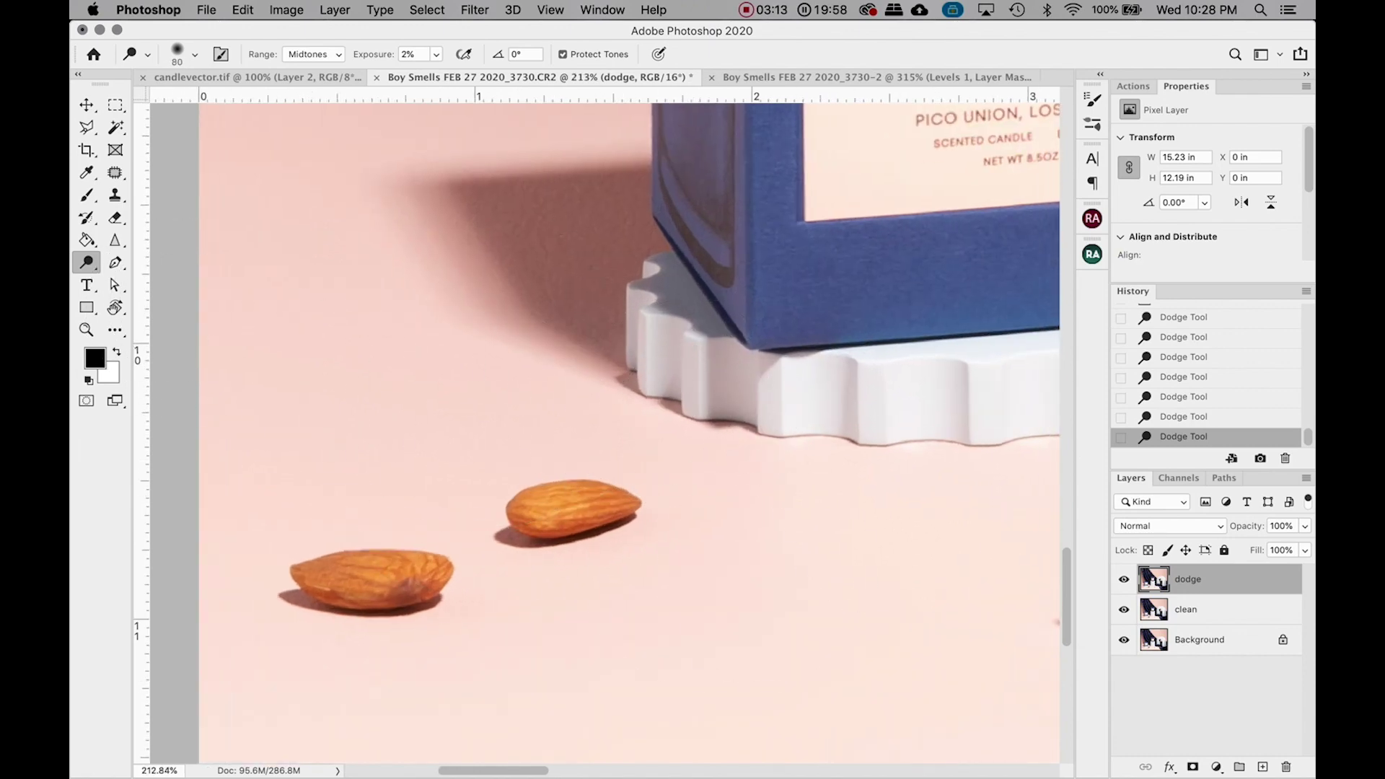
left_click(313, 54)
left_click(313, 70)
key("bracketleft")
key("bracketleft")
key("bracketleft")
key("bracketleft")
key("bracketleft")
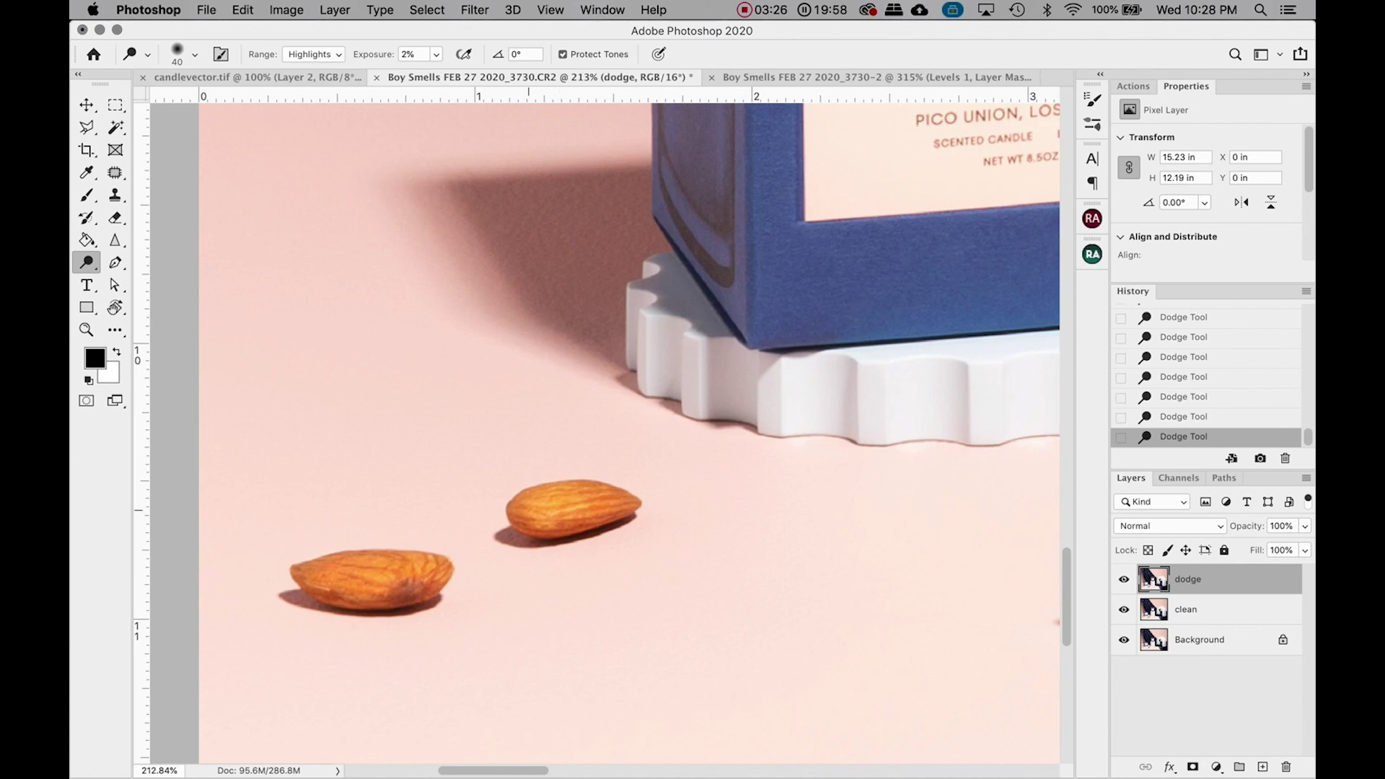
Examine the loose almonds, the box's plinth and the almonds and blueberries on the white tray
scroll(557, 505, "down", 5)
scroll(851, 505, "down", 3)
key("super+comma")
key("super+comma")
key("super+comma")
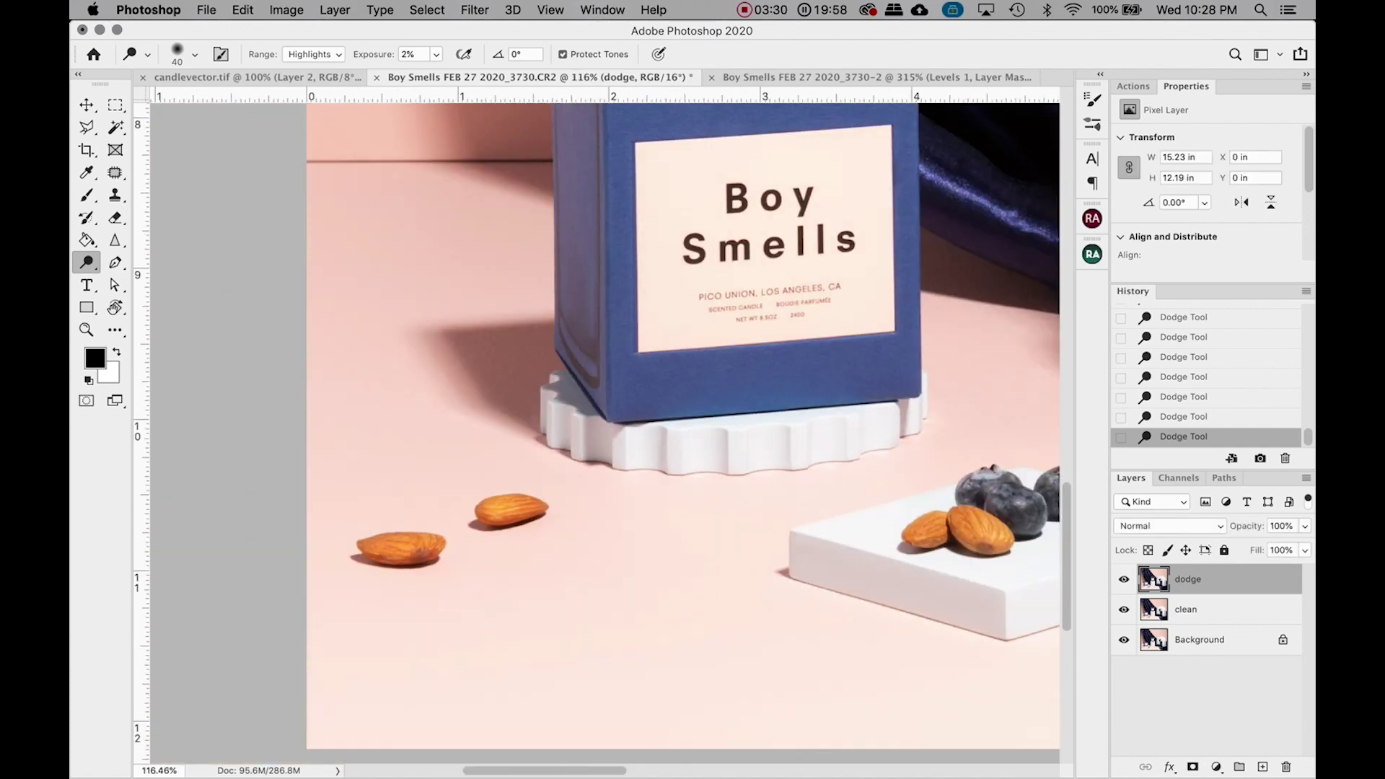
key("super+comma")
scroll(596, 426, "up", 3)
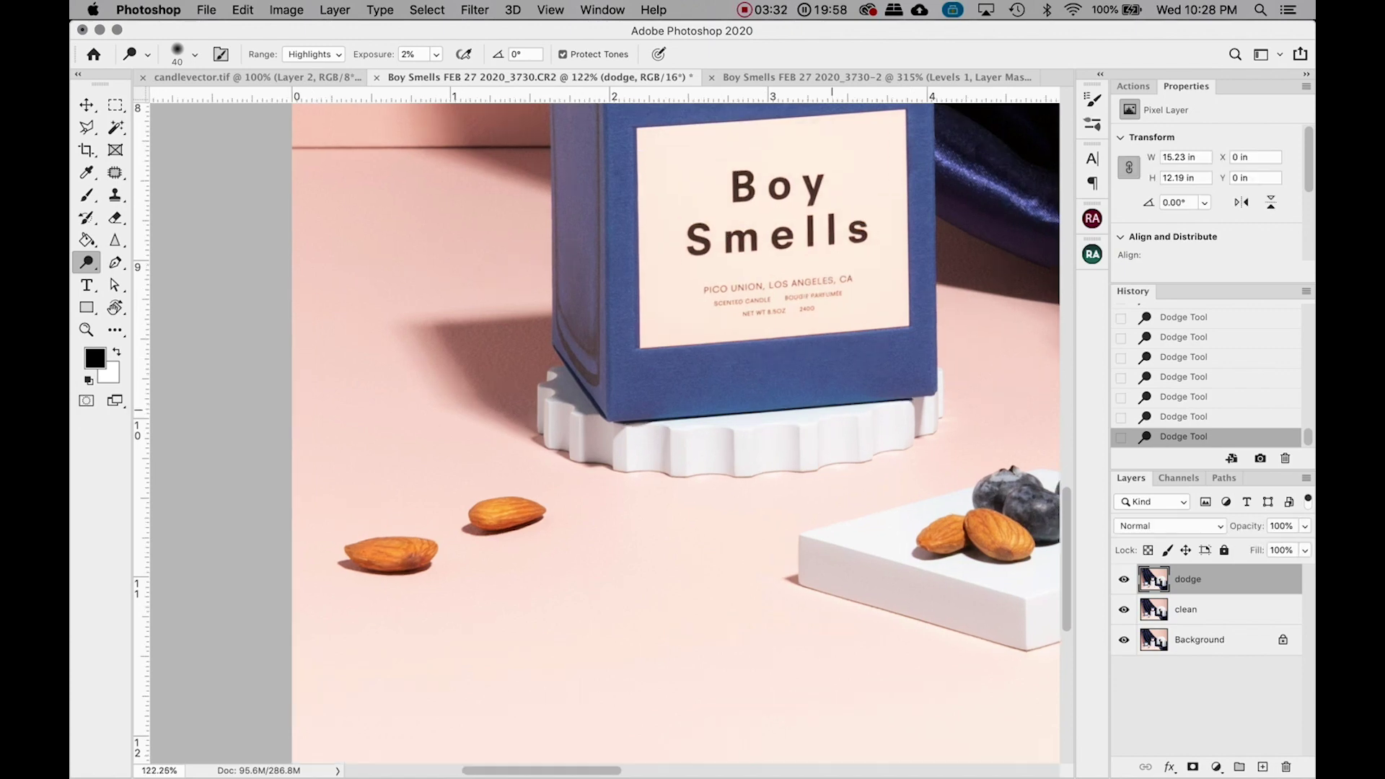
scroll(596, 425, "right", 5)
scroll(604, 430, "right", 2)
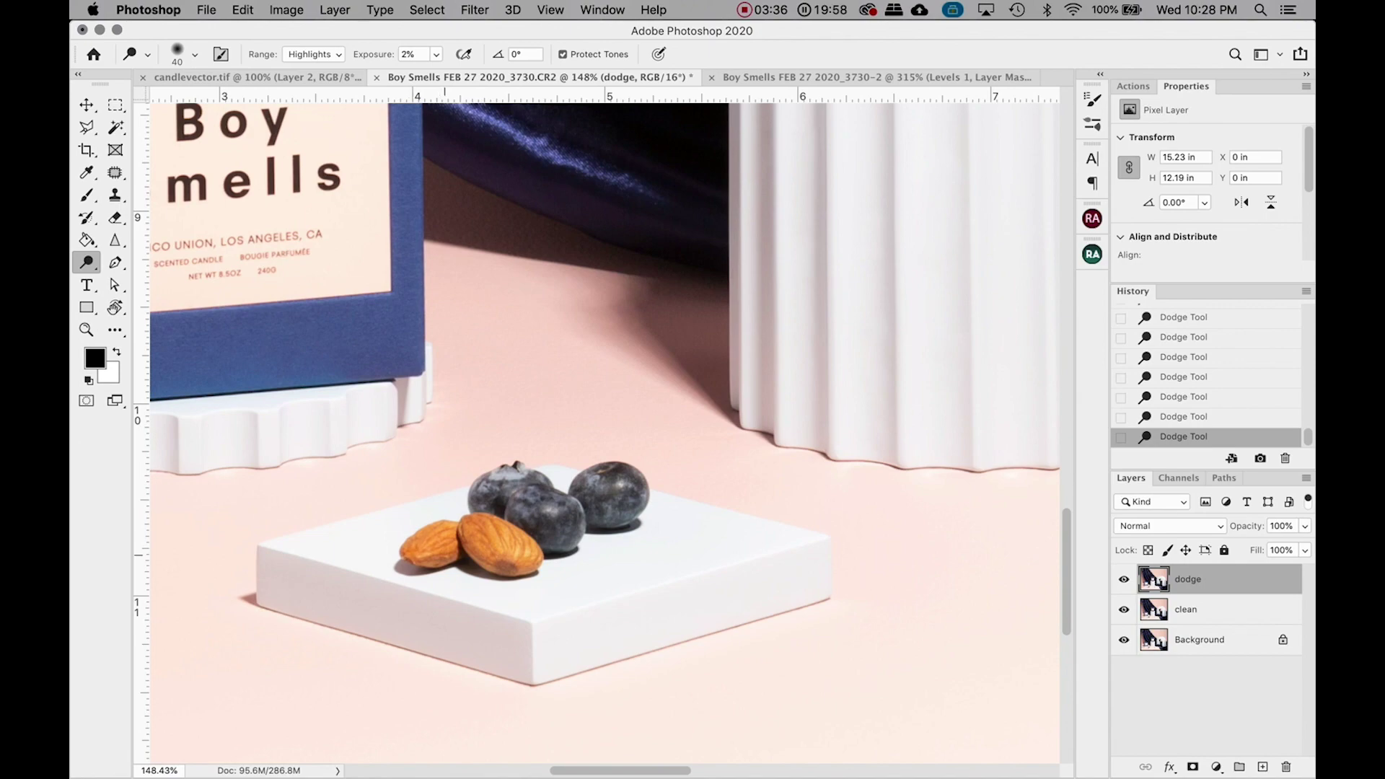
Dodge the highlights along the hanging velvet folds with a soft brush enlarged to 200 px and 250 px
scroll(596, 433, "down", 3)
scroll(595, 433, "right", 5)
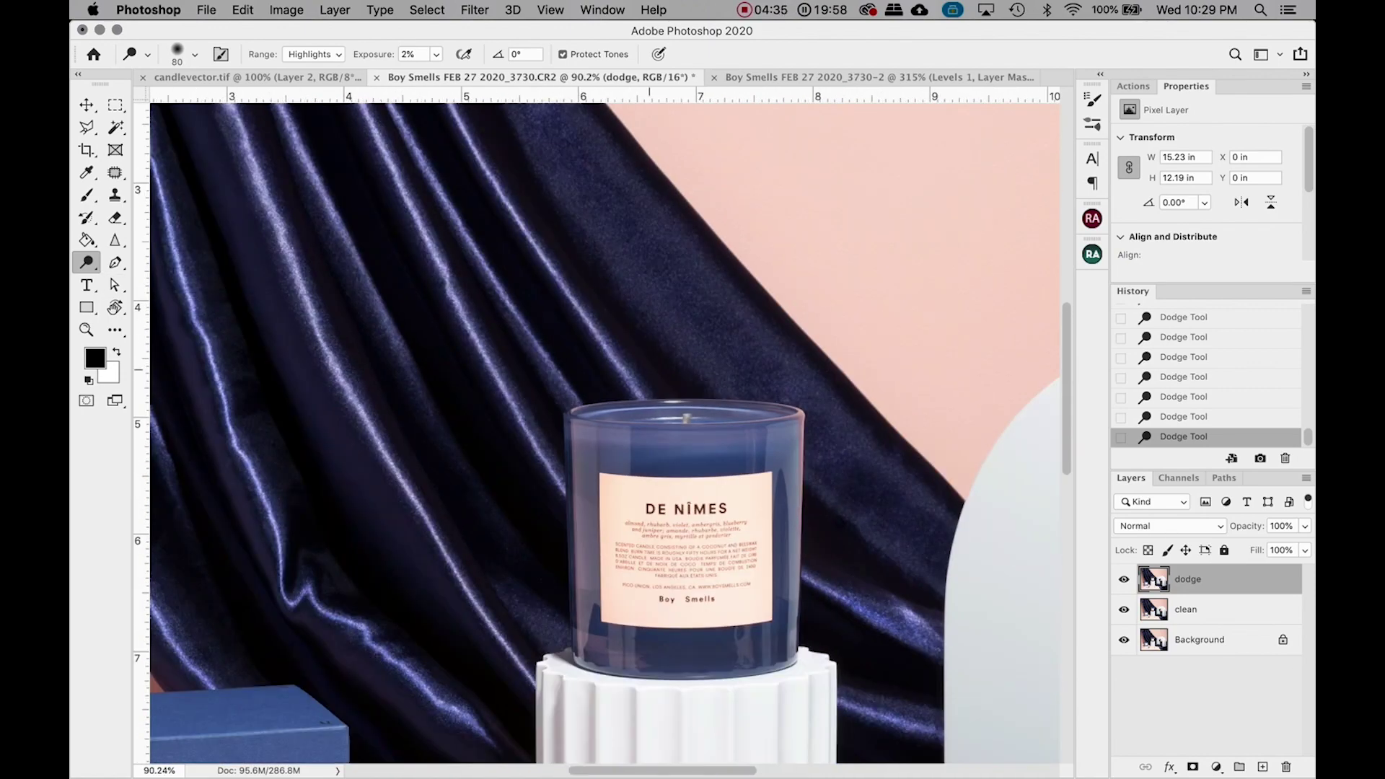
key("]")
key("]")
key("]")
key("]")
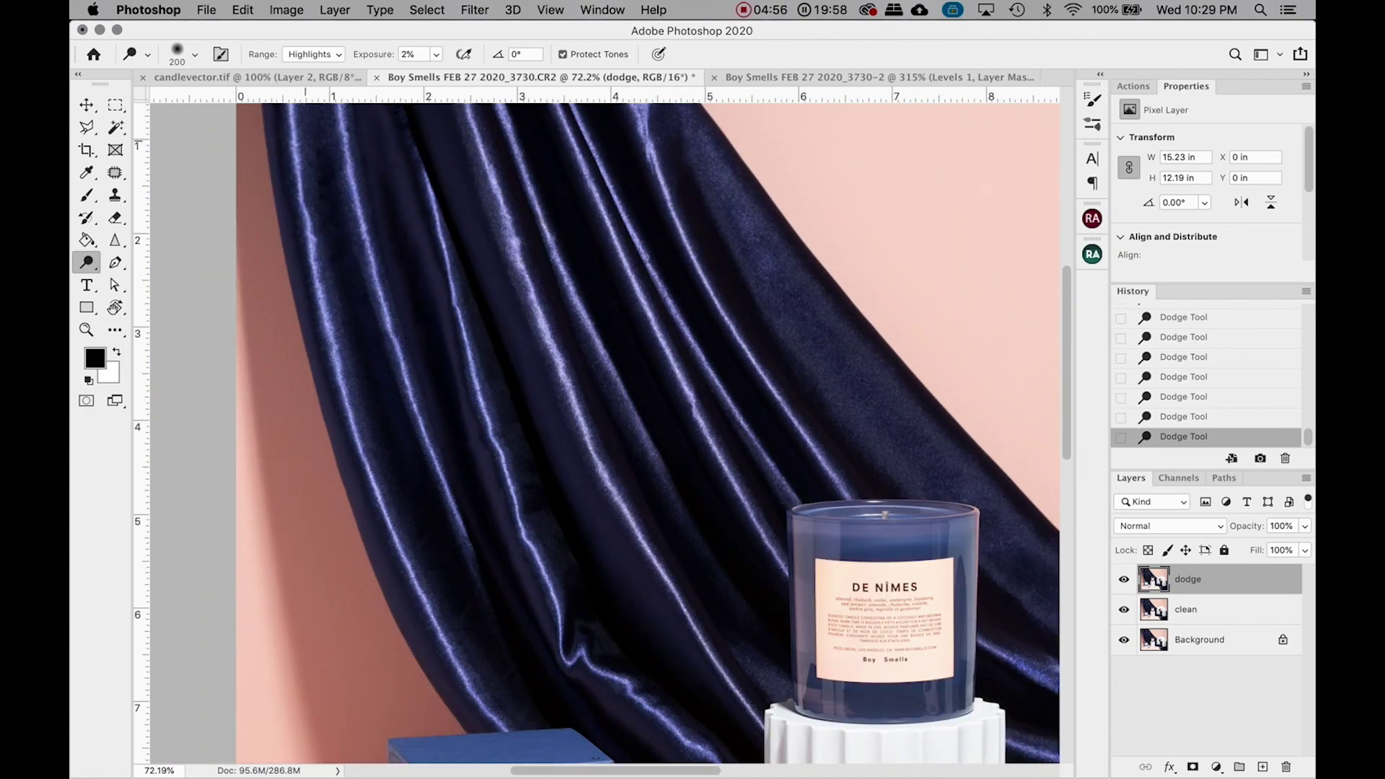
mouse_move(479, 96)
left_mouse_down()
mouse_move(479, 212)
mouse_move(479, 96)
left_mouse_up()
key("j")
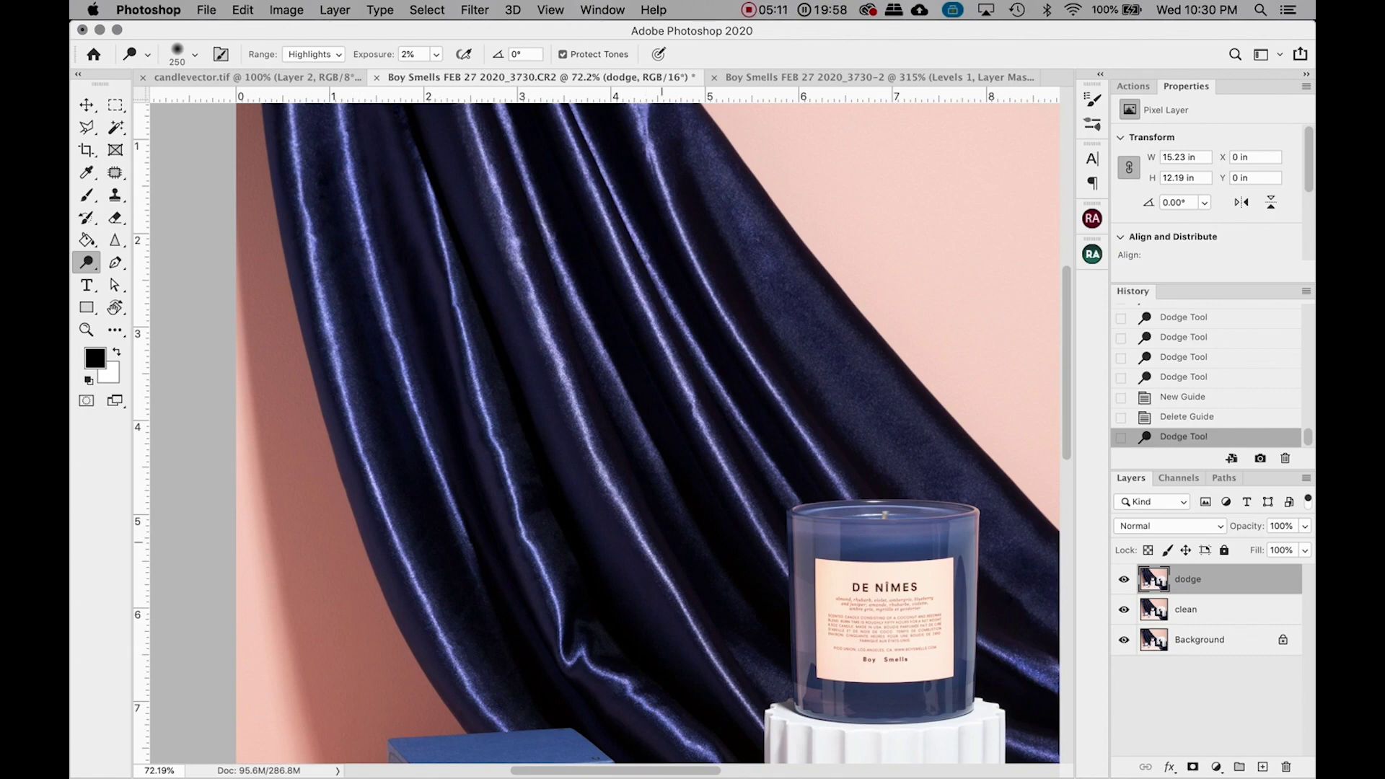
Duplicate the dodge layer and name the copy "burn"
scroll(596, 426, "down", 10)
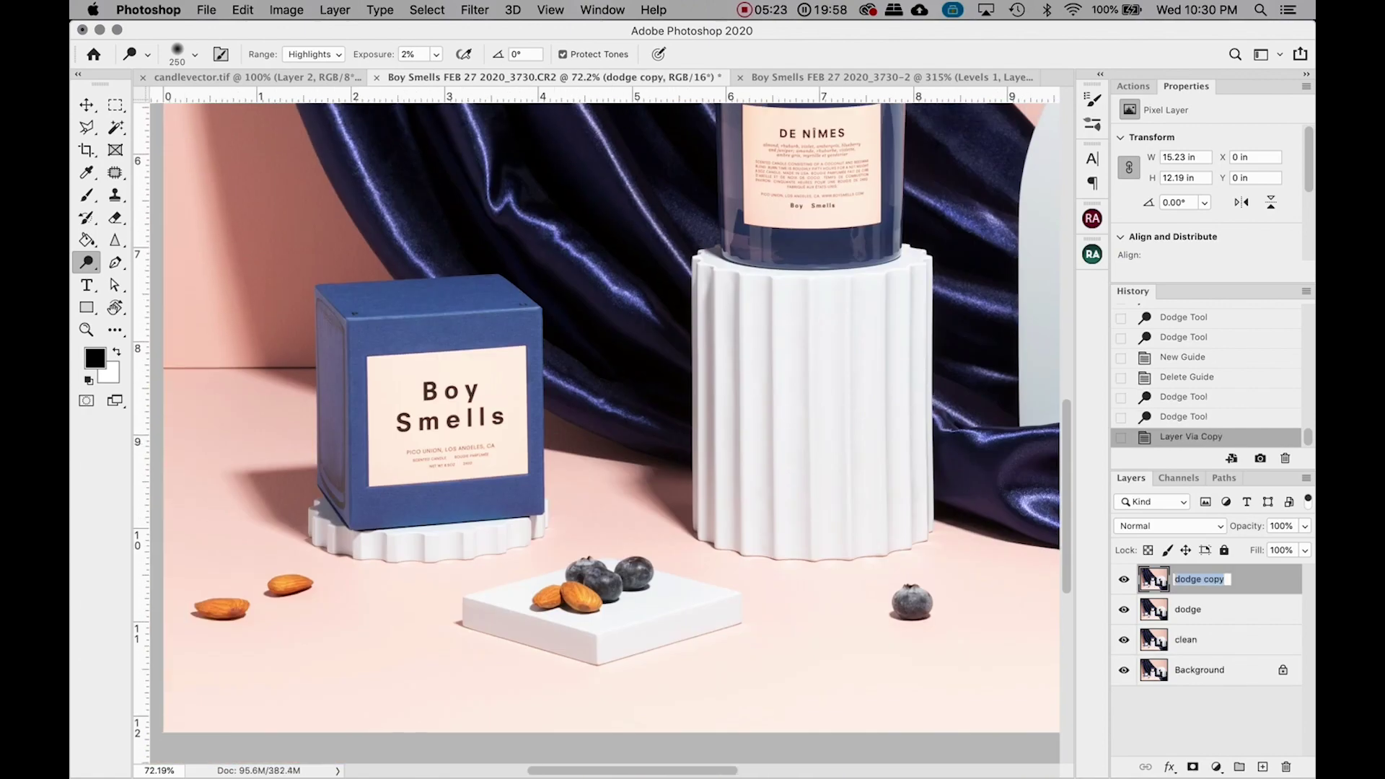
type("burn")
key("Return")
Burn the shadows of the candle glass around the label with a 150 px brush at 3% exposure
key("shift+o")
left_click(311, 54)
key("Escape")
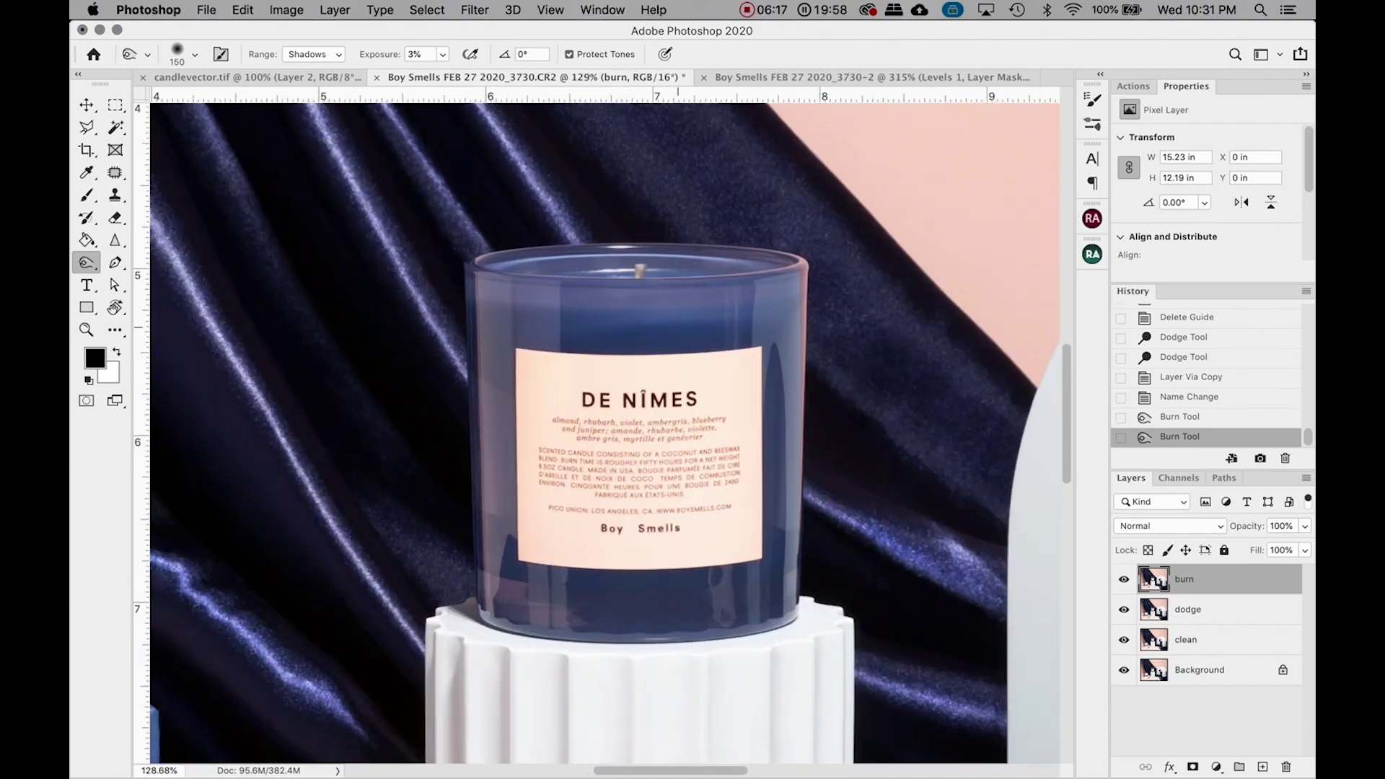
left_click_drag(735, 314, 580, 317)
mouse_move(779, 368)
left_mouse_down()
mouse_move(781, 431)
mouse_move(703, 602)
mouse_move(498, 577)
left_mouse_up()
left_click_drag(735, 588, 711, 612)
left_click_drag(623, 577, 509, 620)
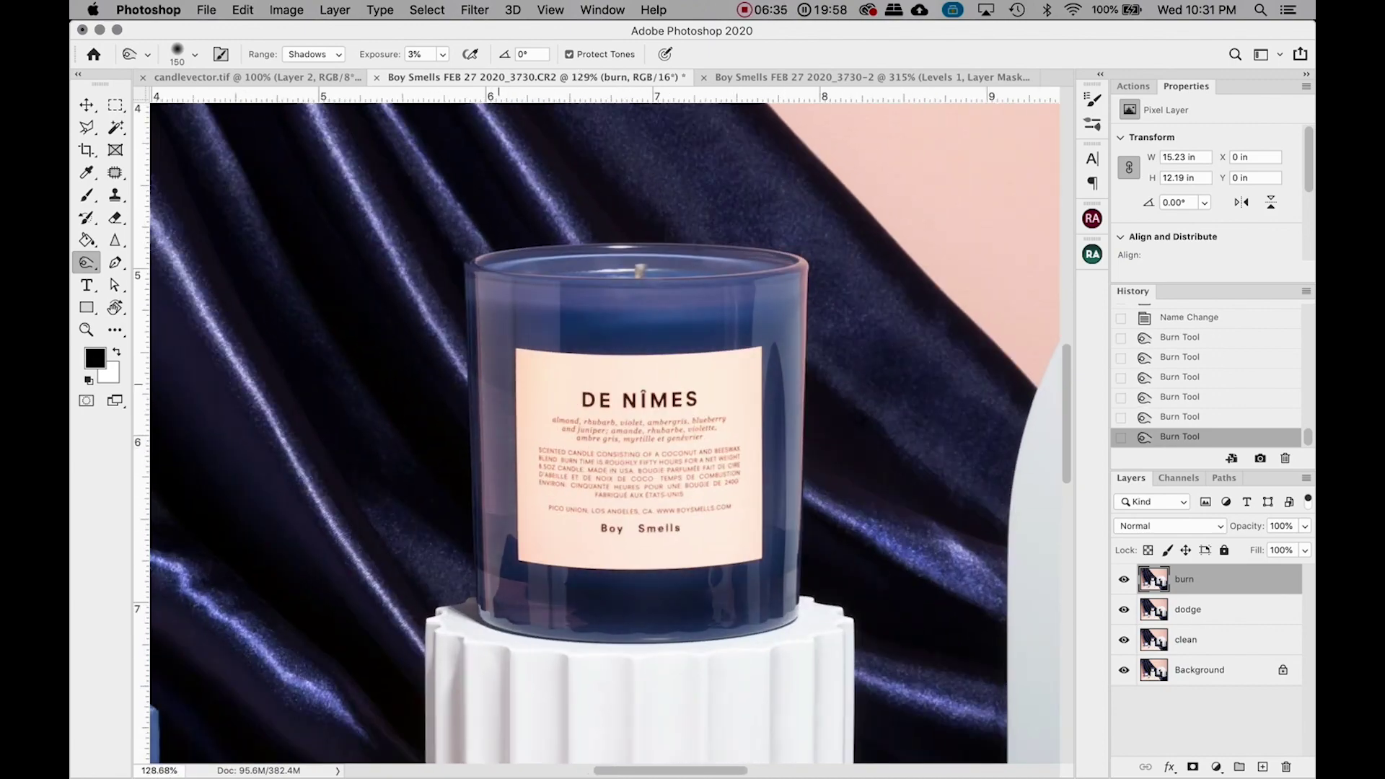
left_click_drag(720, 310, 630, 339)
Burn the midtones of the candle glass with a 100 px brush at 3% exposure
left_click(313, 55)
left_click(310, 70)
key("bracketleft")
key("bracketleft")
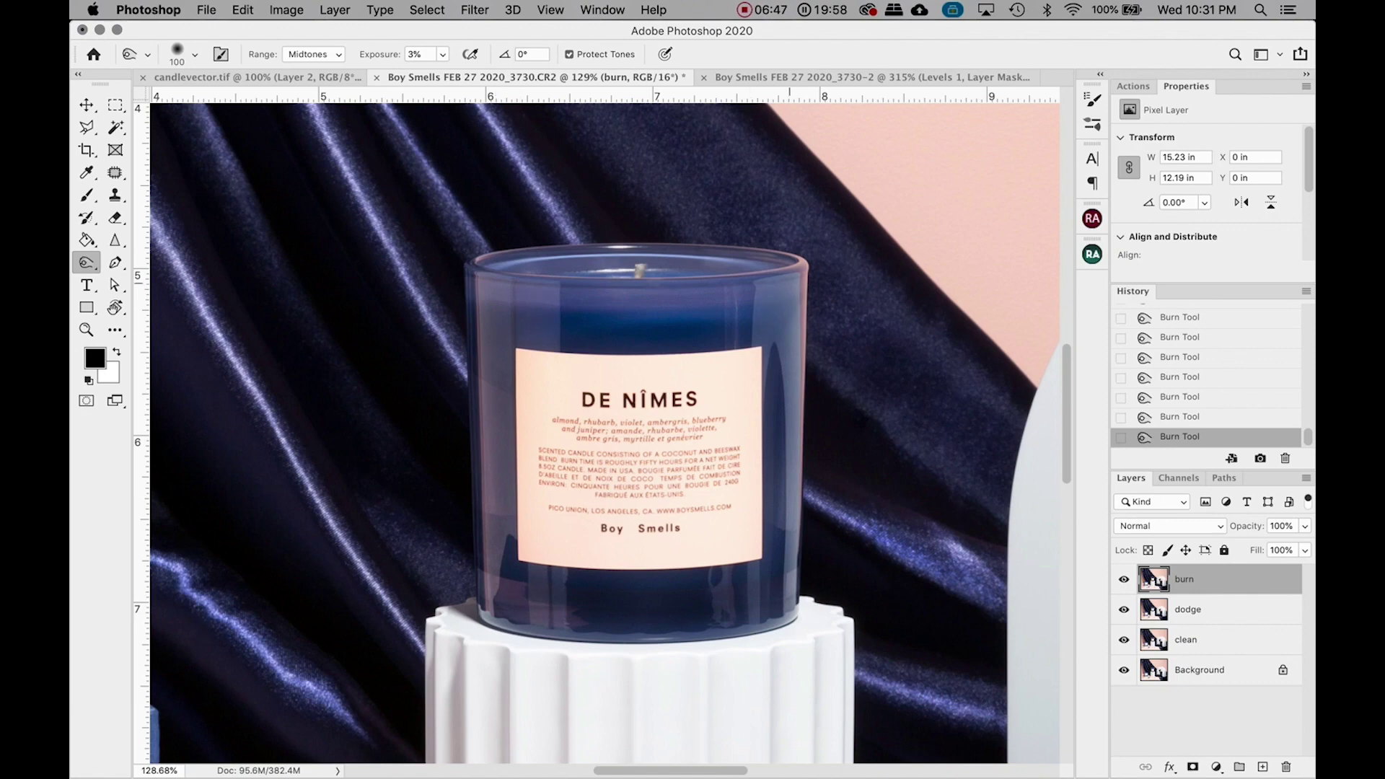
Burn the shadows on the foreground almonds and blueberries at 3% exposure, using 60 px and 40 px brushes
key("h")
key("bracketleft")
key("bracketleft")
key("bracketleft")
key("bracketleft")
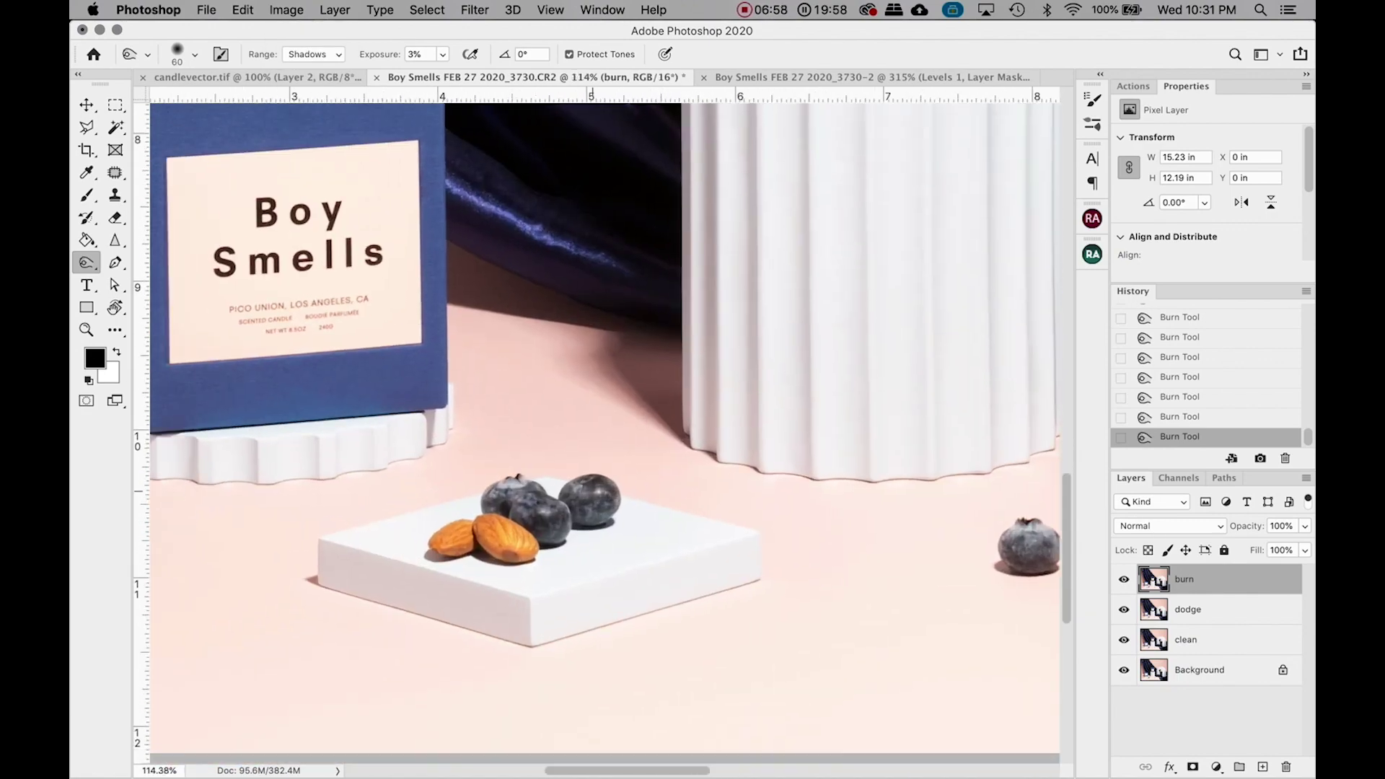
scroll(604, 433, "down", 3)
scroll(604, 433, "up", 3)
scroll(605, 433, "left", 5)
scroll(605, 433, "up", 3)
key("bracketleft")
key("bracketleft")
scroll(604, 433, "down", 5)
scroll(604, 433, "up", 4)
scroll(605, 432, "down", 5)
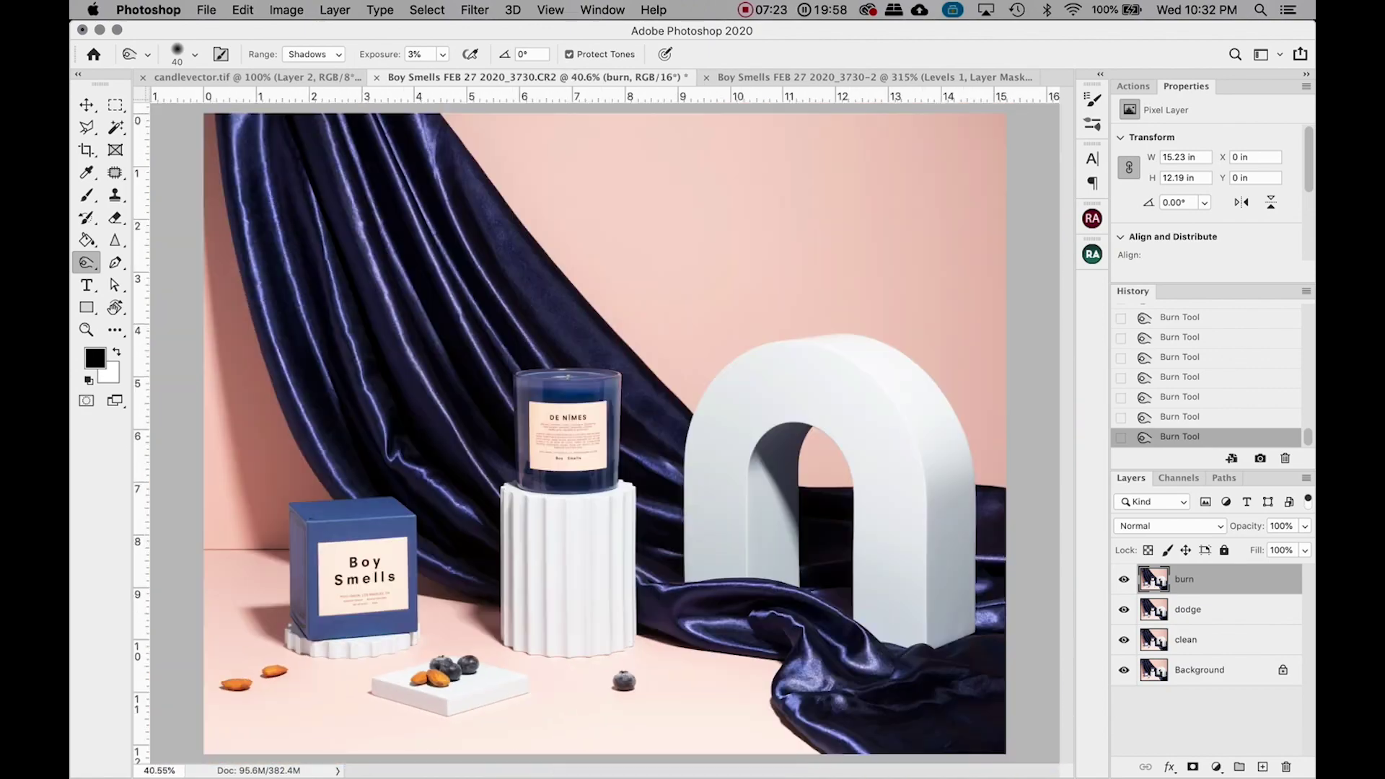
scroll(604, 433, "up", 2)
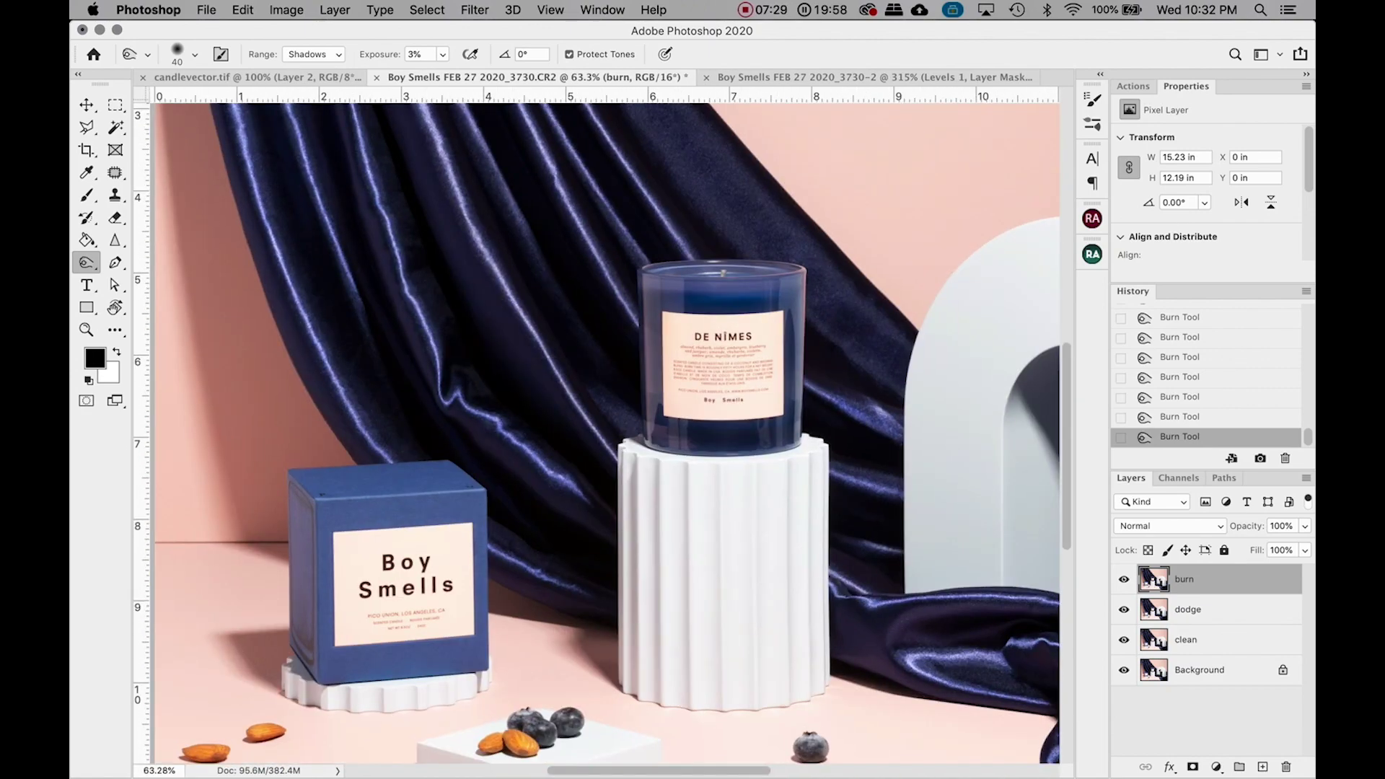
key("m")
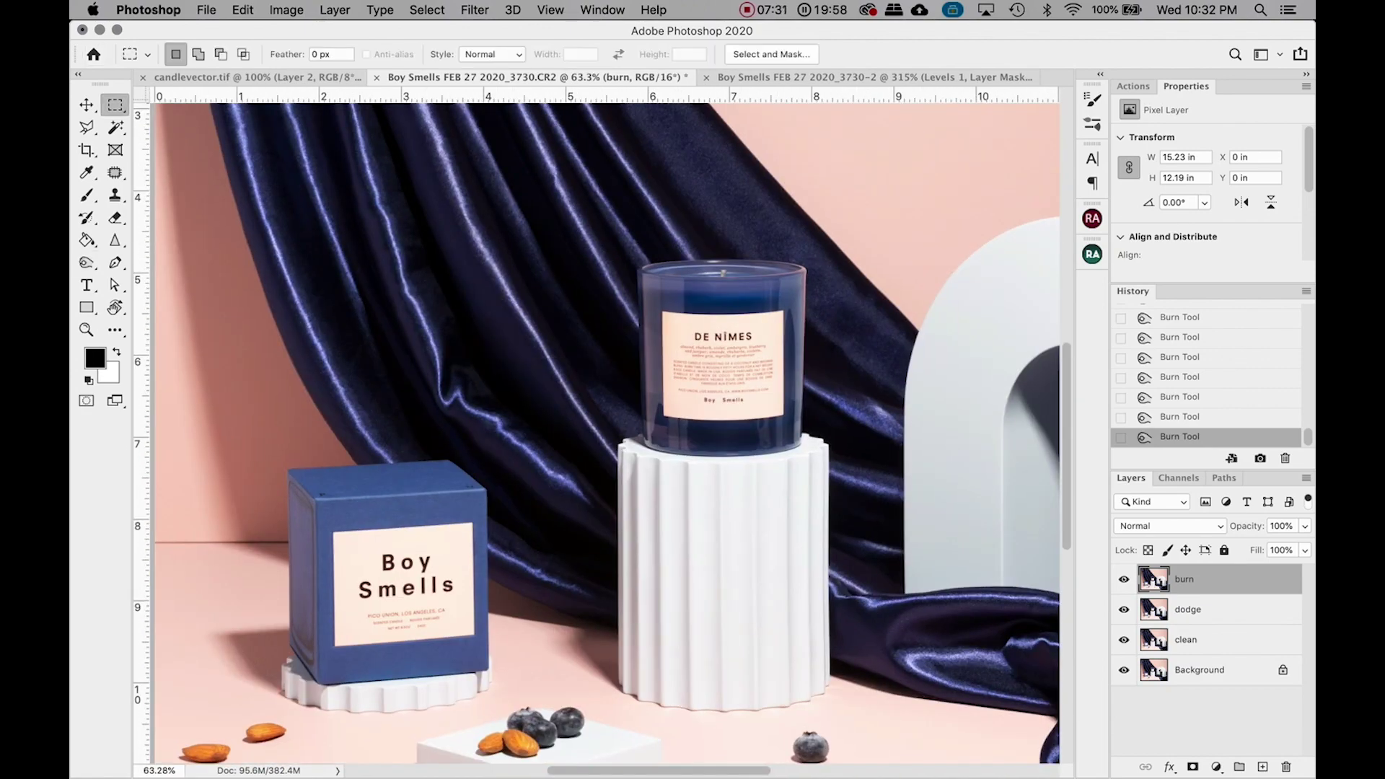
scroll(596, 433, "right", 5)
scroll(596, 433, "down", 3)
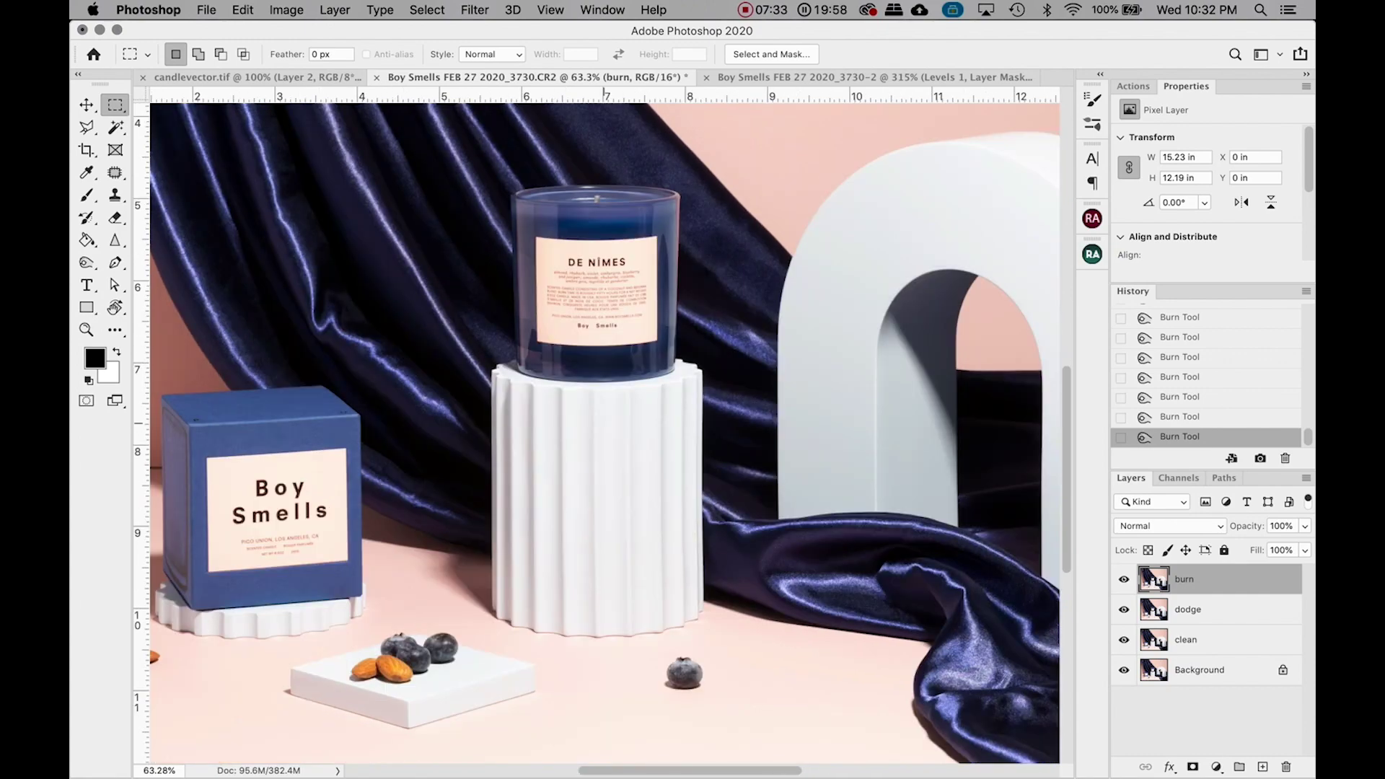
scroll(596, 451, "down", 3)
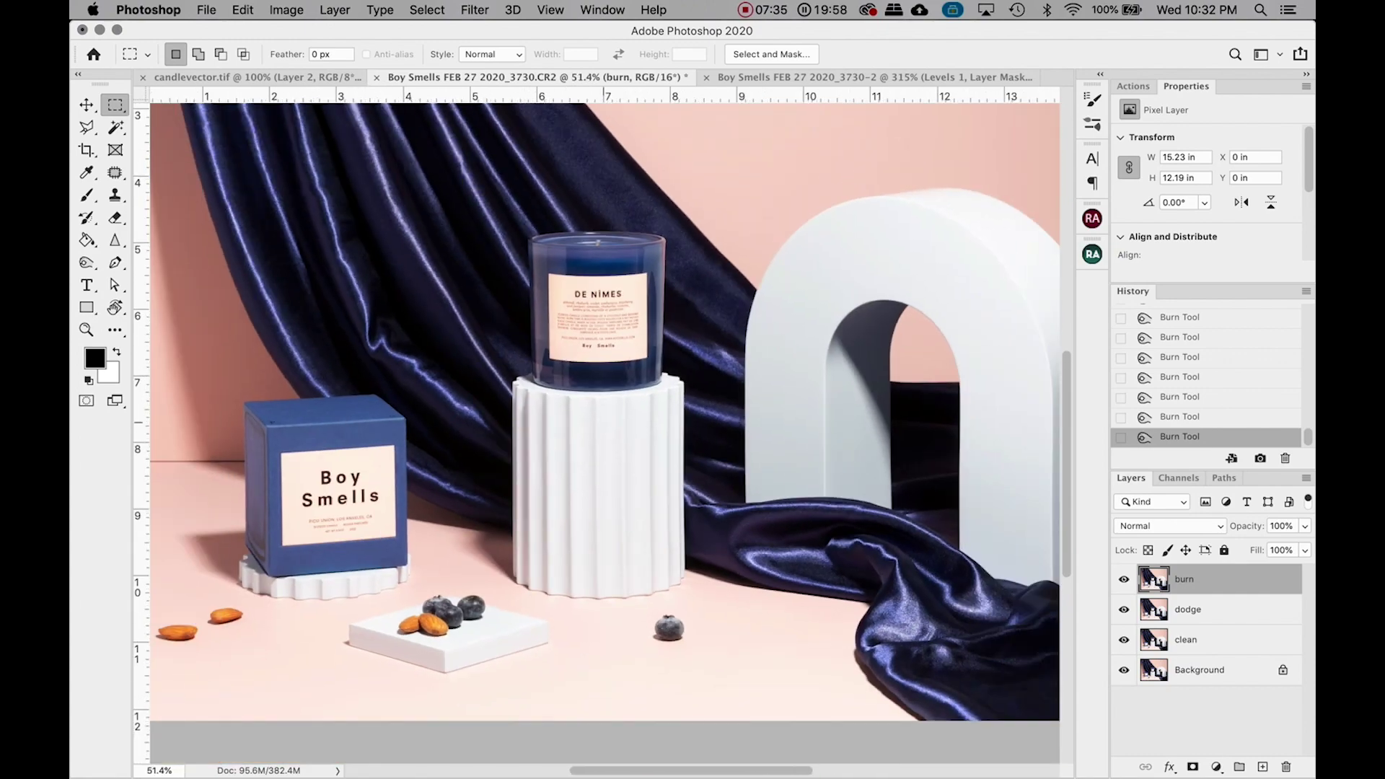
scroll(596, 431, "up", 2)
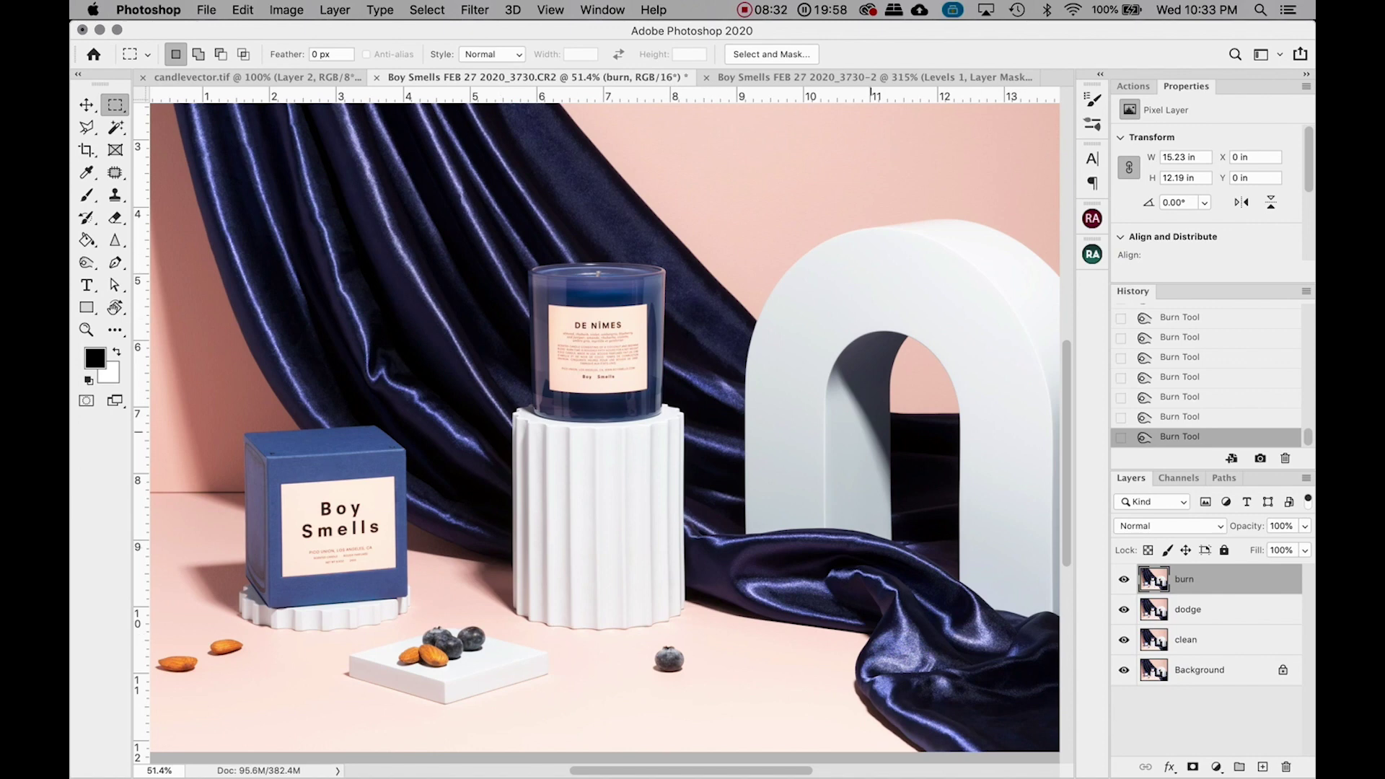
Copy the flame from candlevector.tif and paste it as a new layer into the candle product photo
left_click(339, 77)
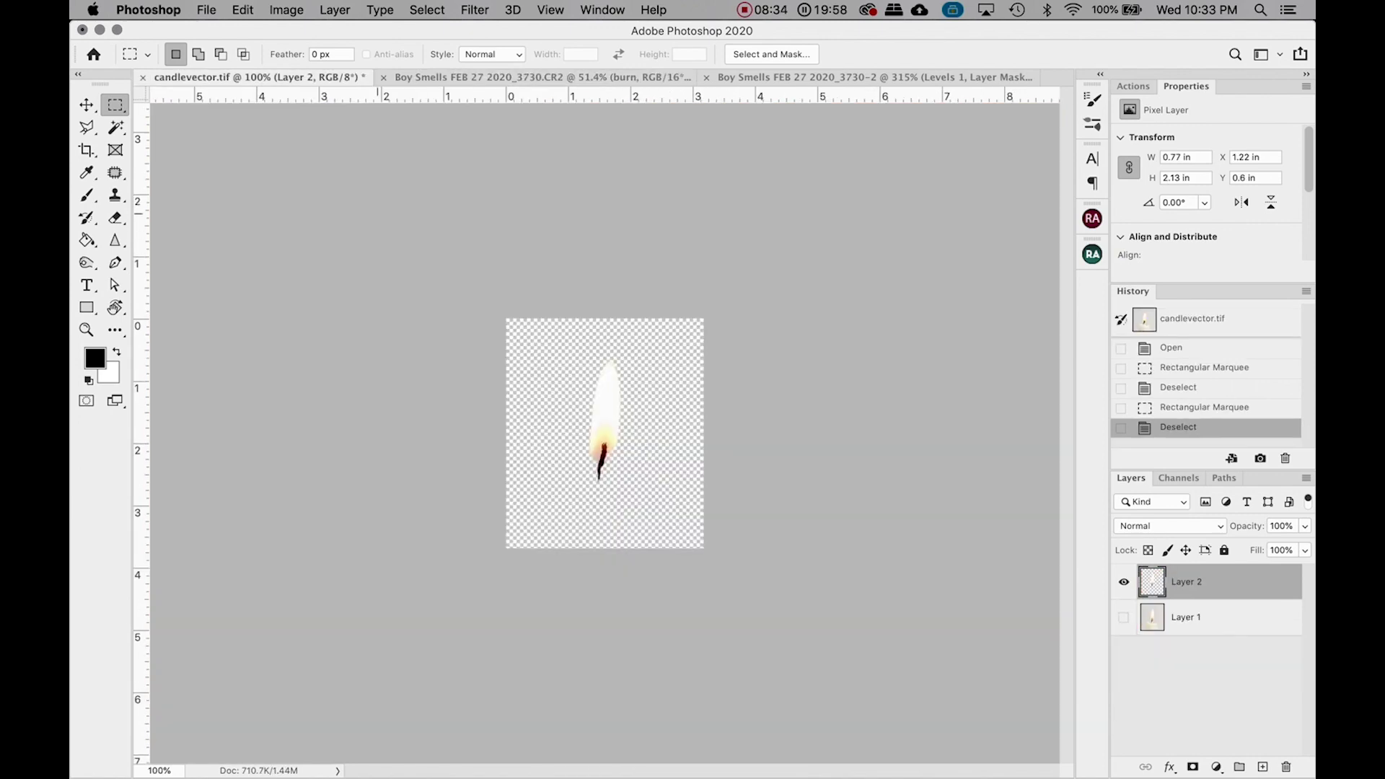
left_click_drag(505, 318, 789, 564)
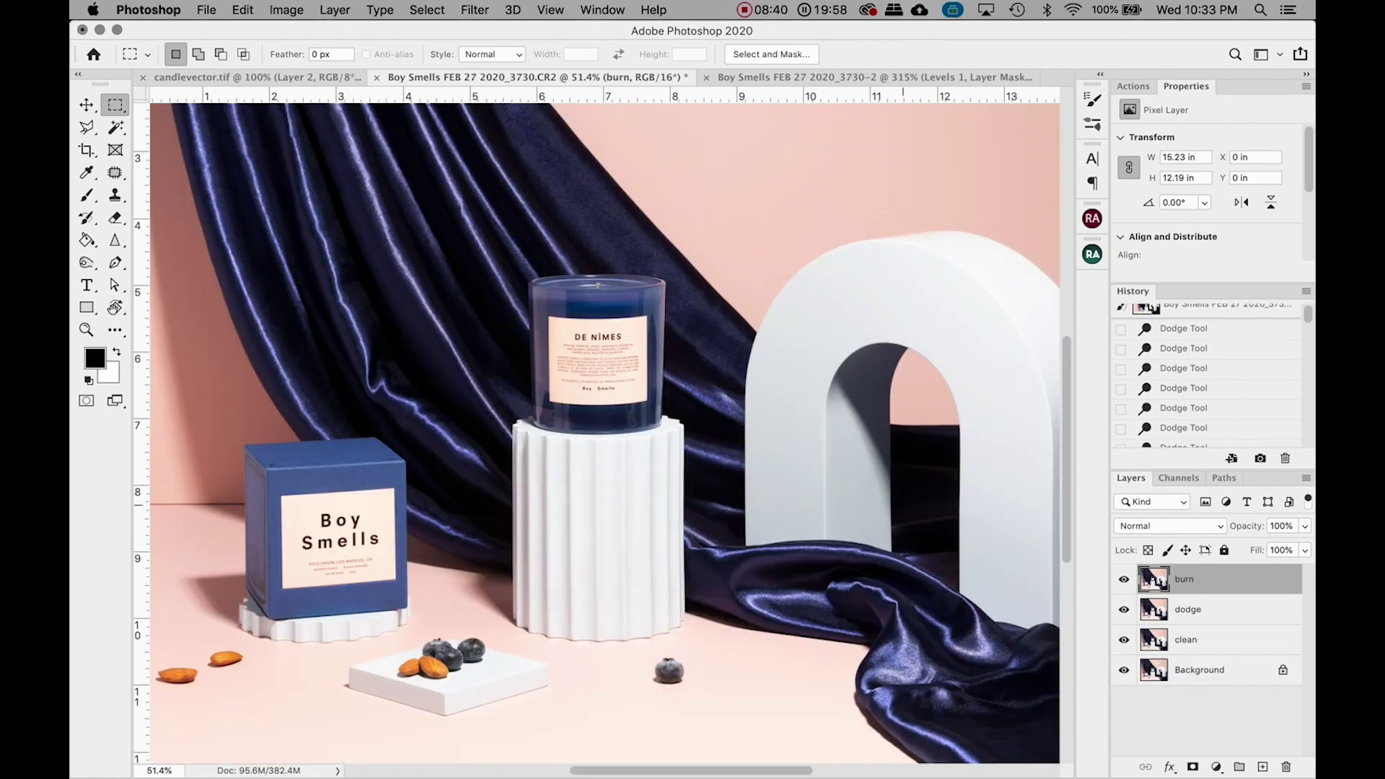
key("super+v")
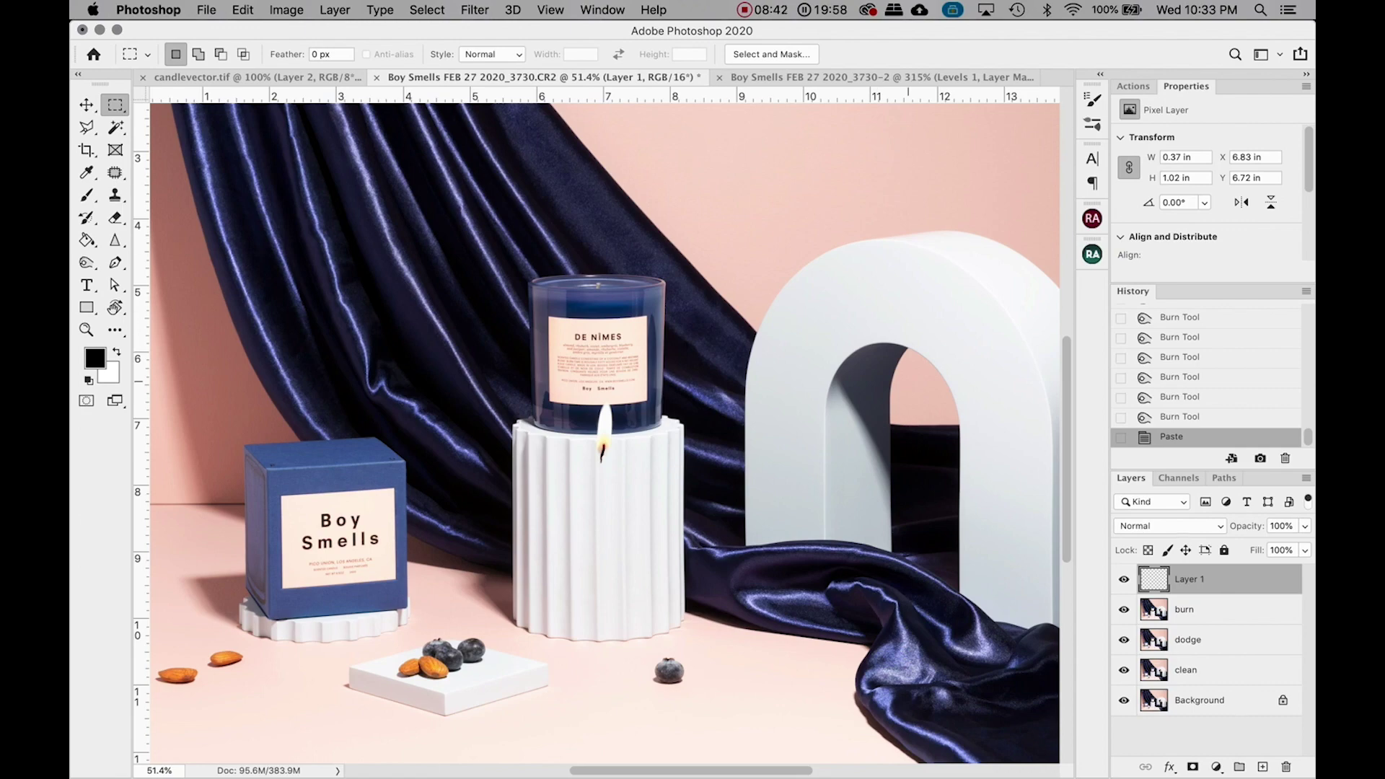
Move the pasted flame up over the wick at the candle's rim
key("v")
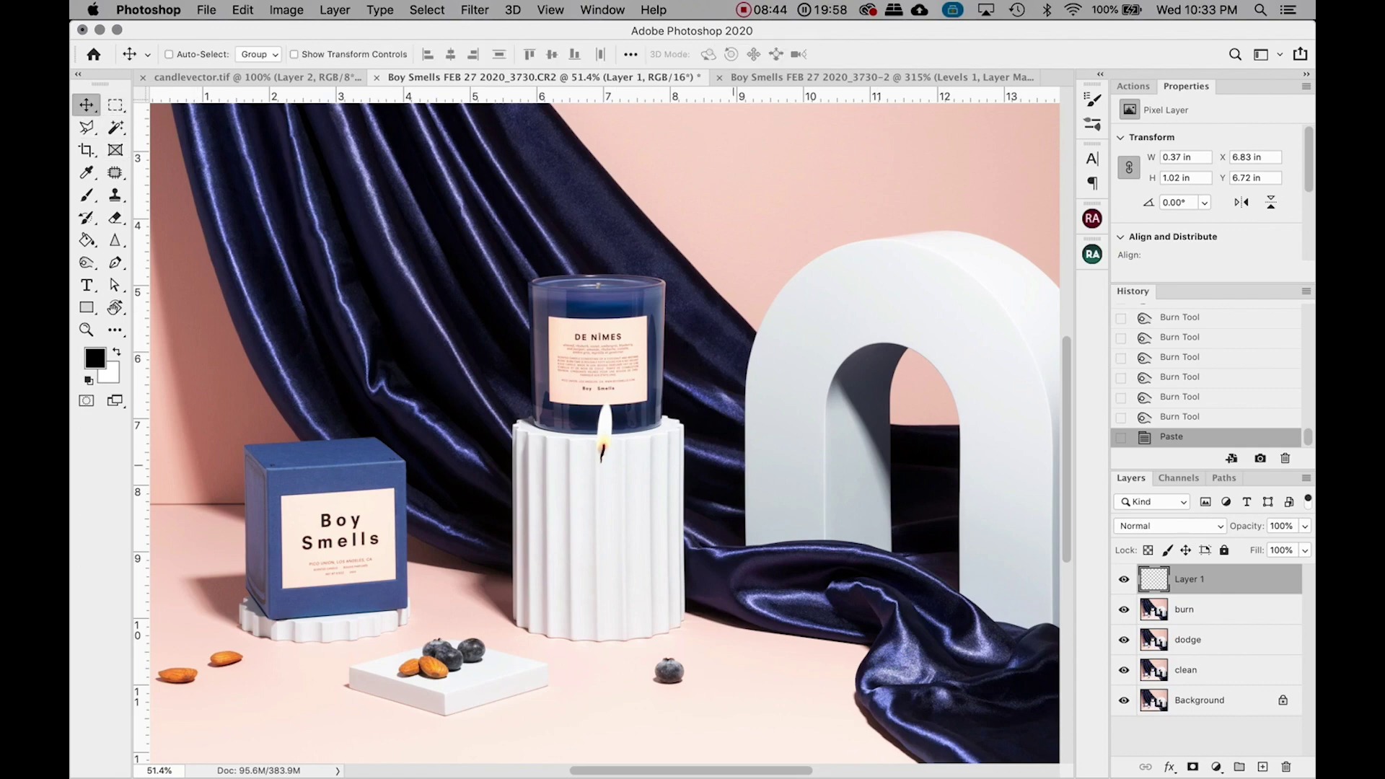
scroll(604, 417, "up", 5)
scroll(602, 433, "up", 3)
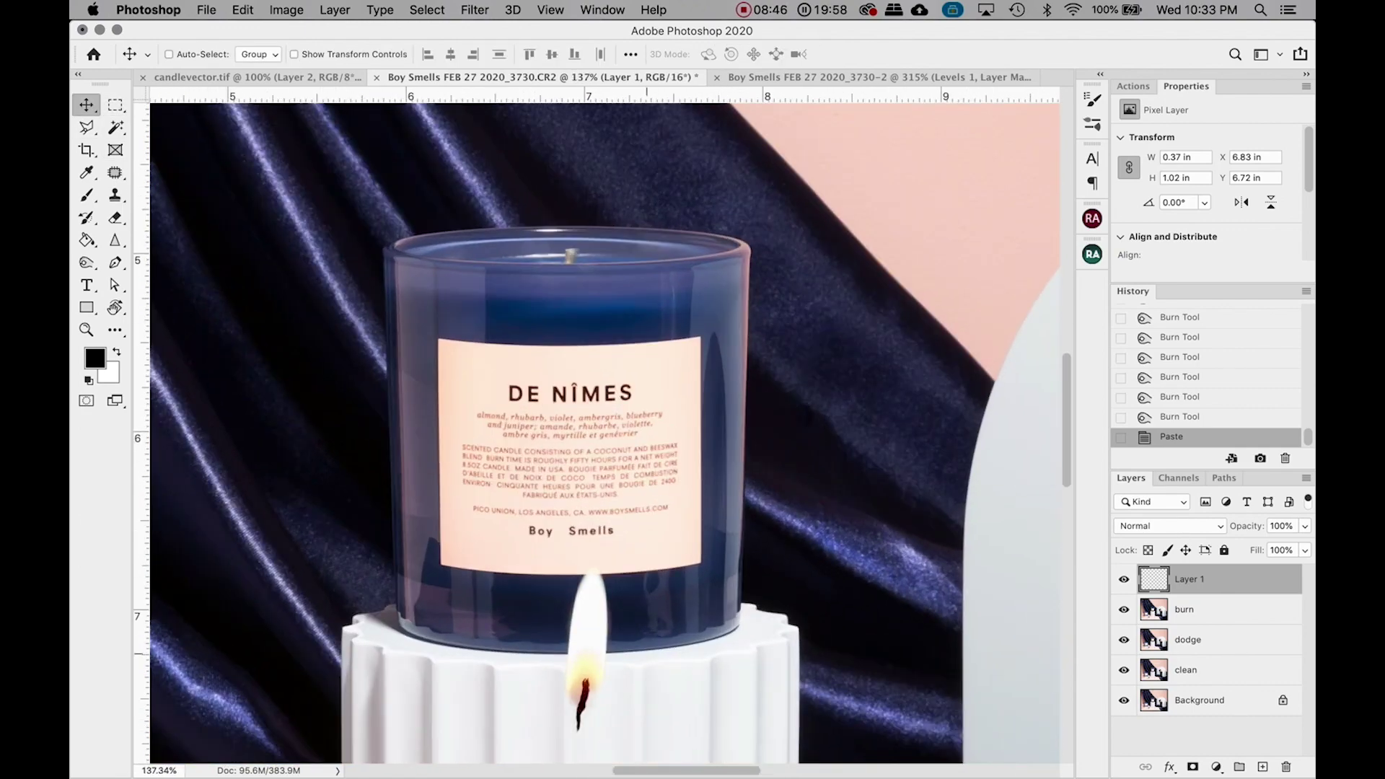
left_click_drag(584, 670, 587, 206)
scroll(569, 216, "up", 4)
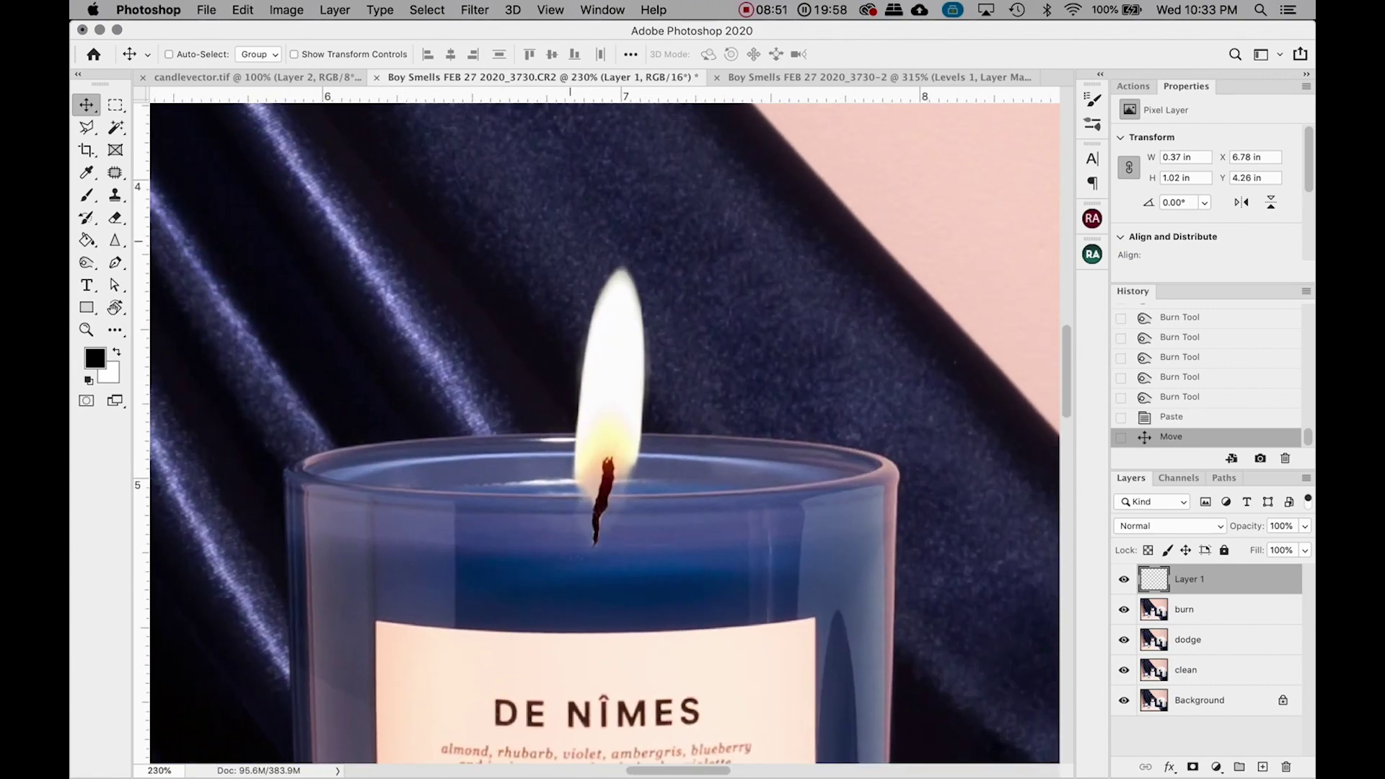
Free-transform the flame to stand upright over the wick, scaled down to about 0.28 by 0.71 in
key("super+t")
left_click(243, 9)
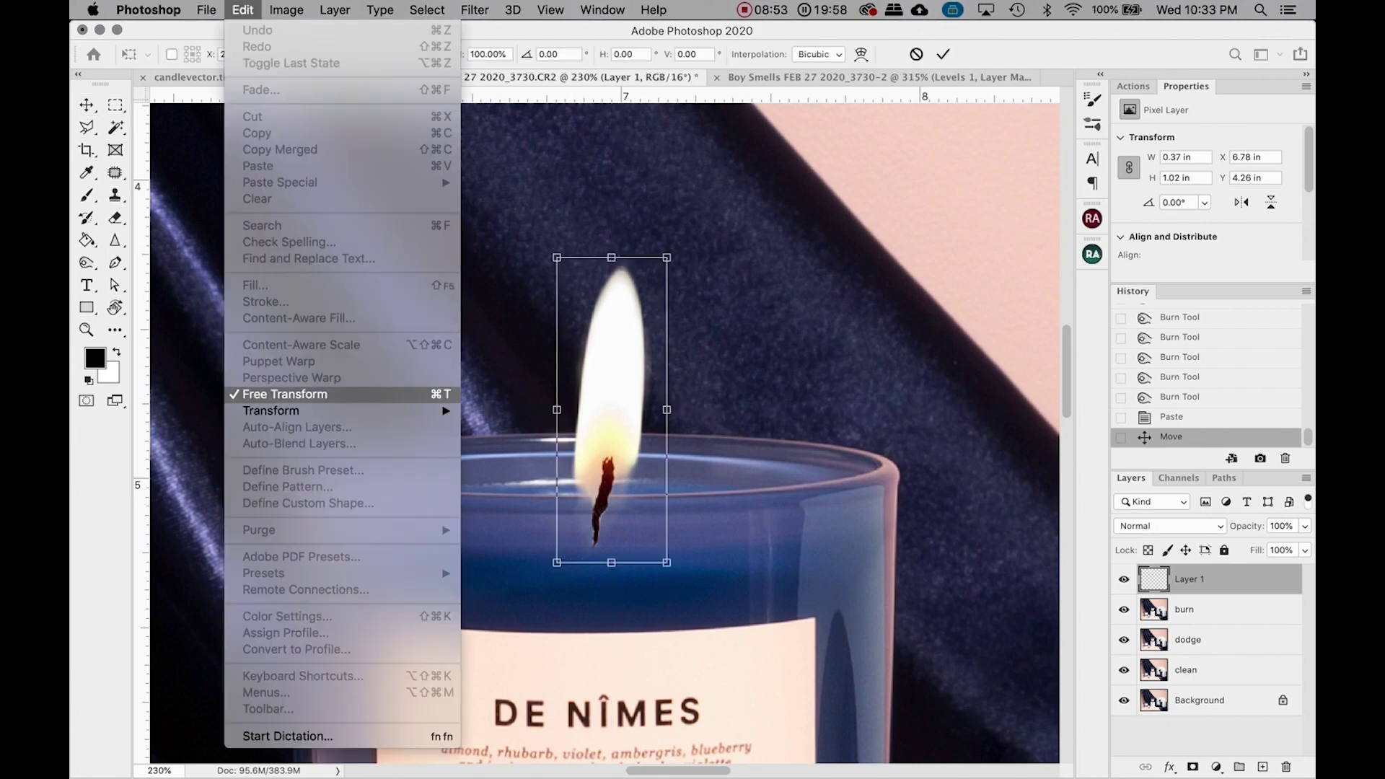
key("Escape")
left_click_drag(721, 218, 710, 209)
left_click_drag(653, 254, 624, 357)
key("Return")
mouse_move(598, 433)
left_mouse_down()
mouse_move(599, 380)
mouse_move(599, 431)
left_mouse_up()
scroll(606, 400, "up", 3)
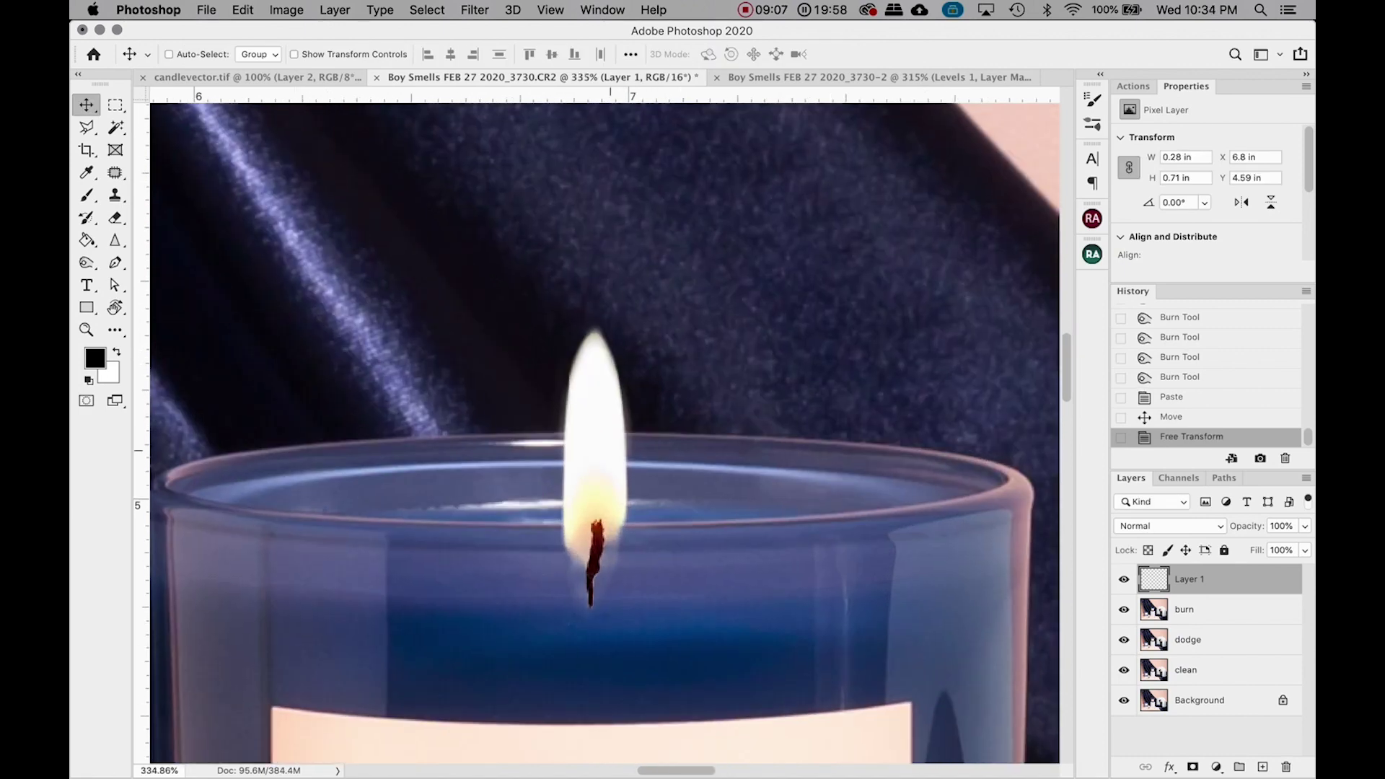
Hide the flame layer and activate the burn layer for adding to a selection with the Polygonal Lasso
left_click(1124, 579)
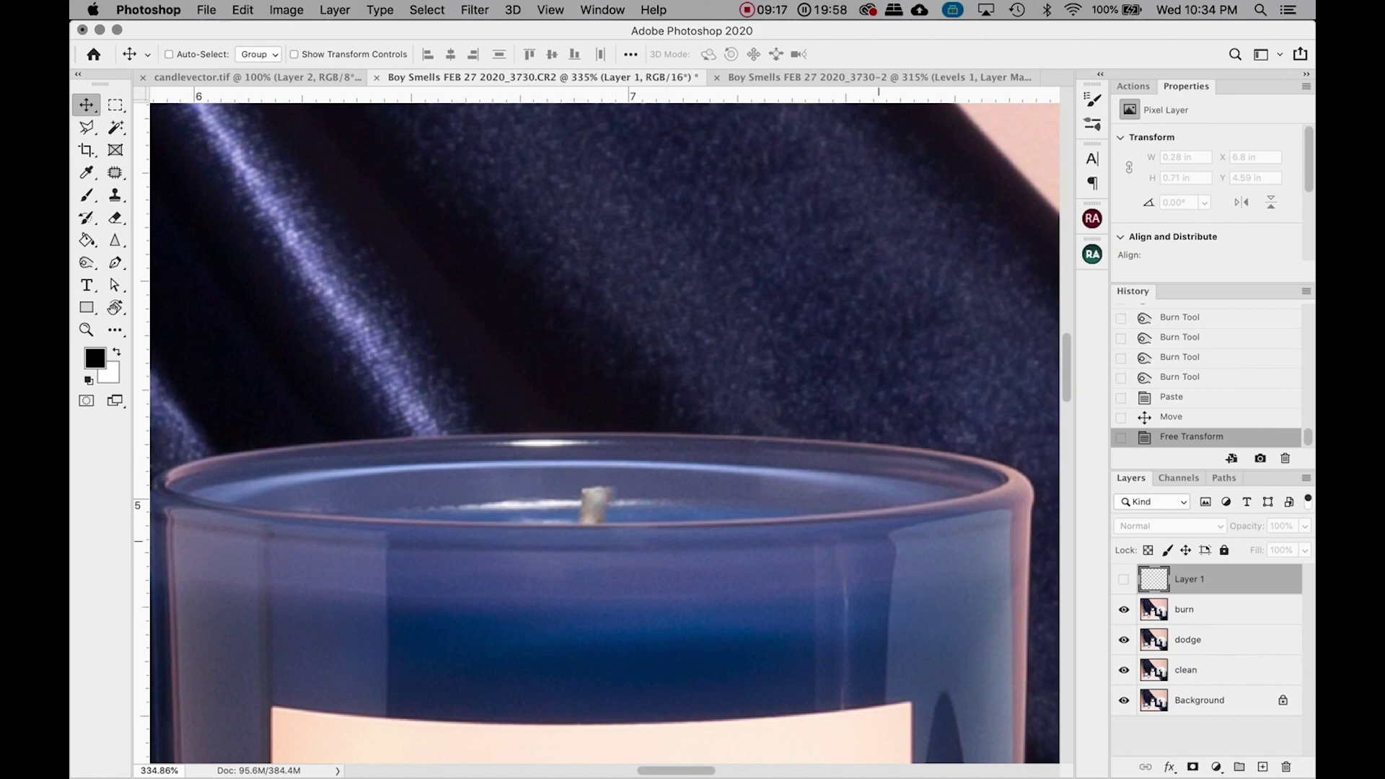
left_click(1212, 609)
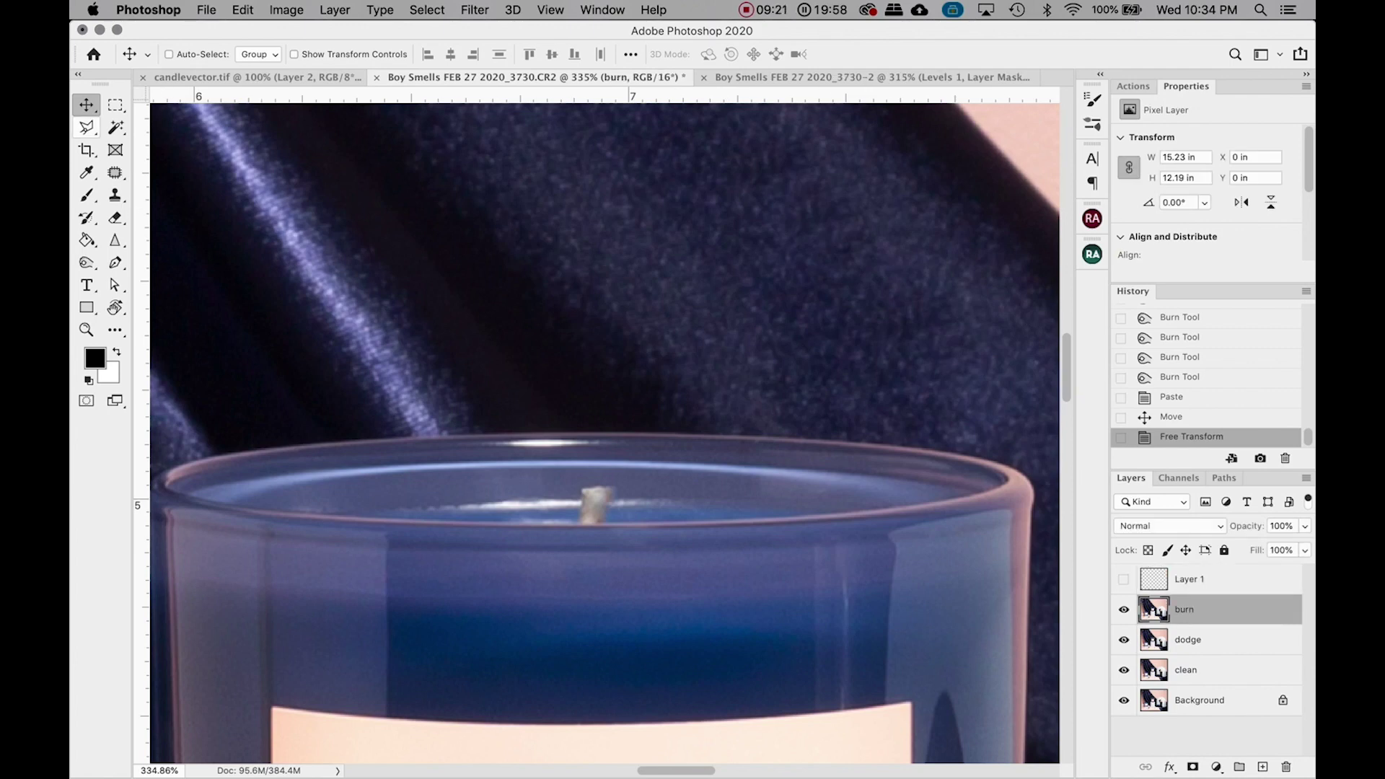
left_click(87, 127)
left_click(197, 54)
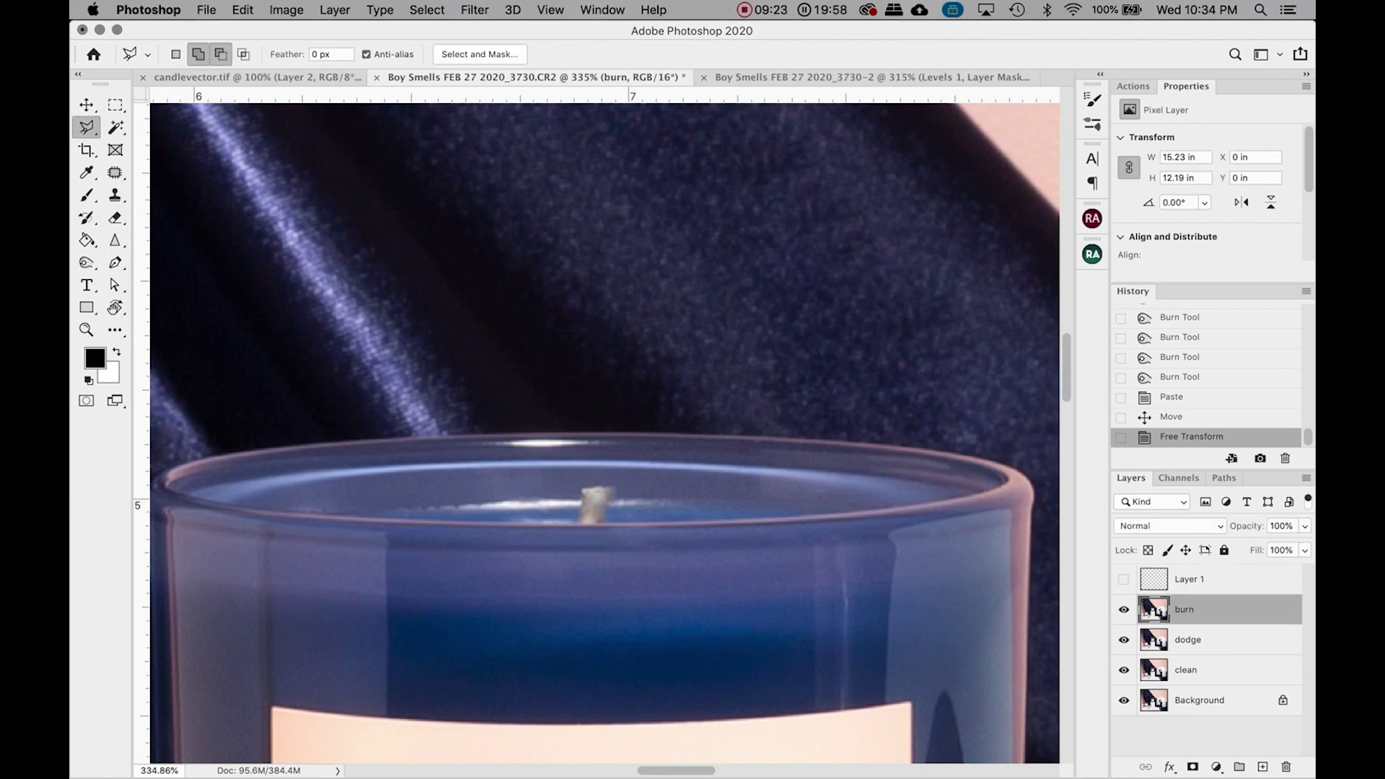
scroll(613, 433, "up", 1)
scroll(447, 606, "up", 5)
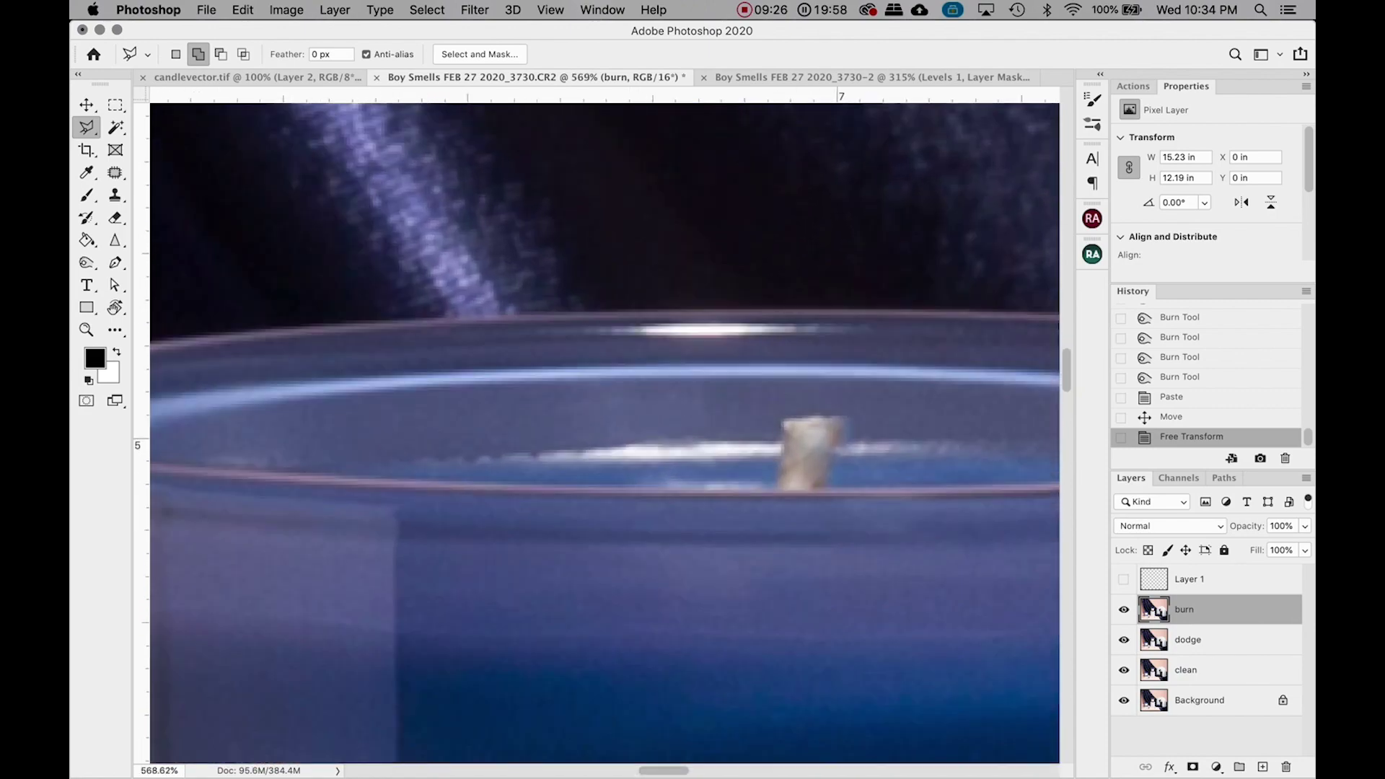
Outline the glass front below the near rim with the Polygonal Lasso, about 0.71 by 0.36 in, trimming its upper edge along the rim
left_click(1123, 579)
scroll(606, 455, "down", 1)
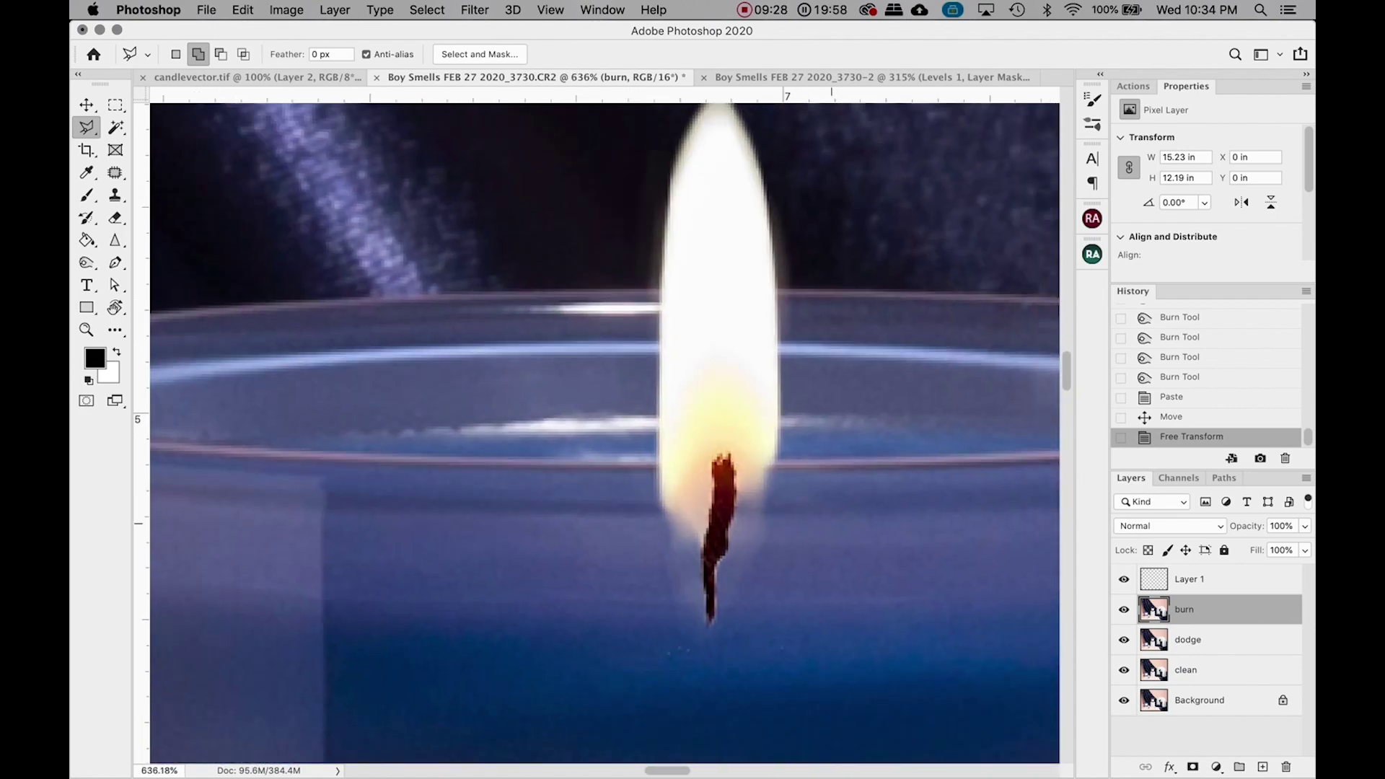
scroll(605, 433, "down", 2)
scroll(605, 432, "right", 2)
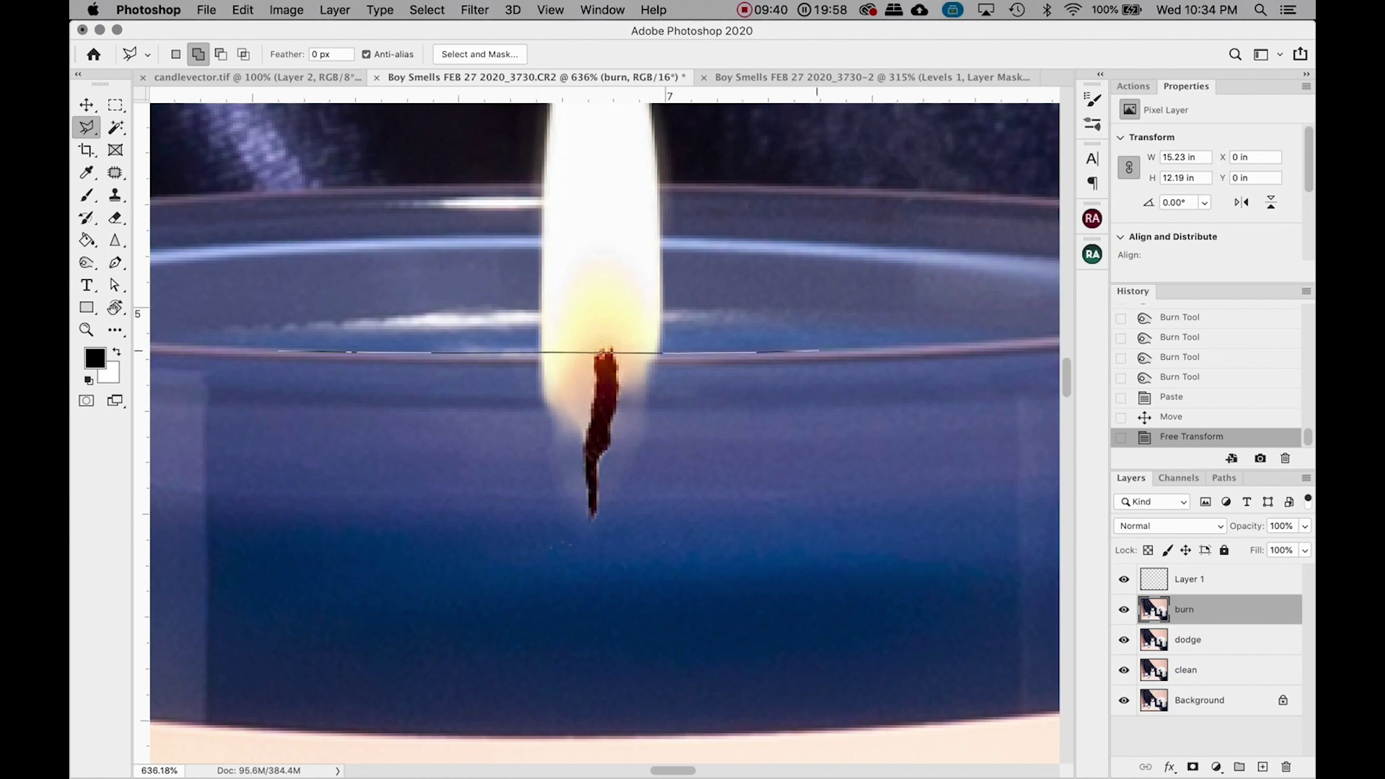
left_click(859, 350)
left_click(775, 596)
left_click(627, 641)
left_click(462, 624)
left_click(357, 538)
left_click(280, 352)
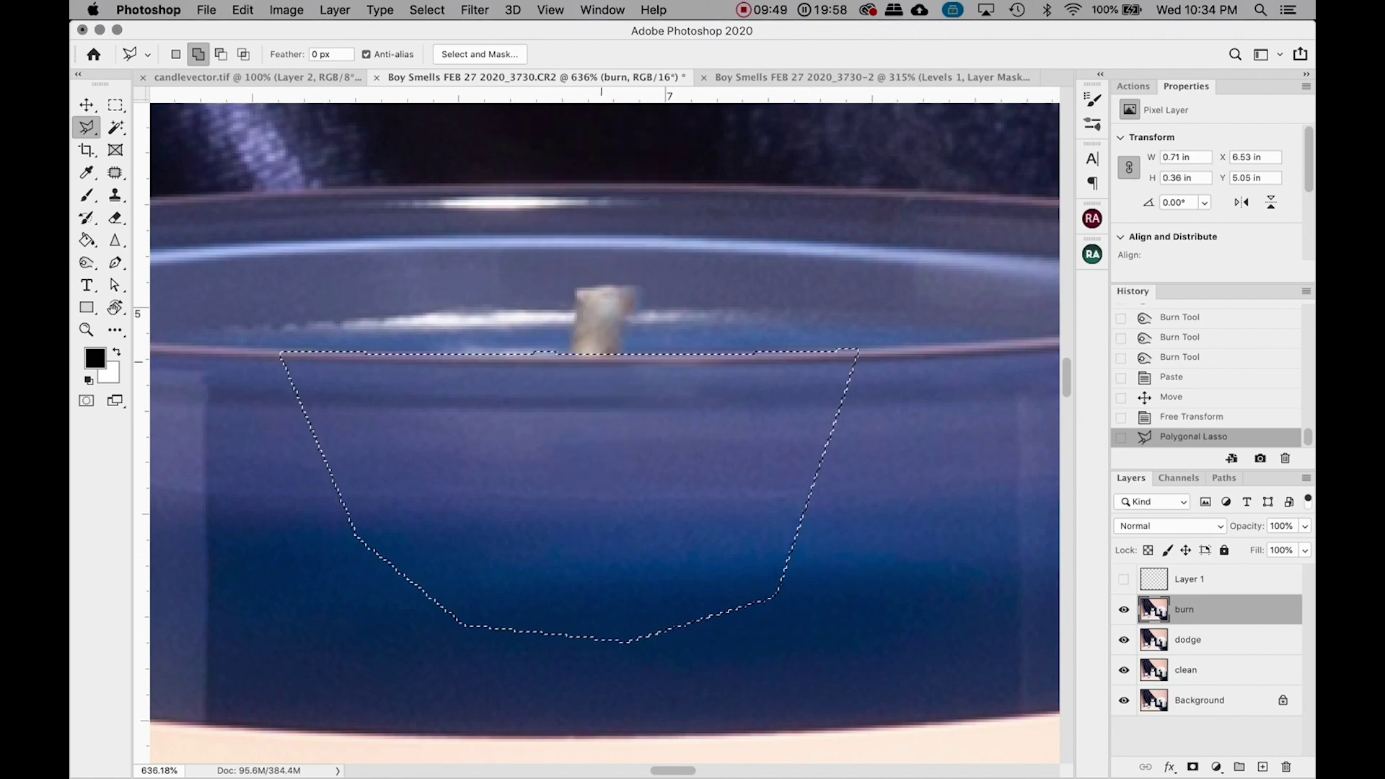
key("alt")
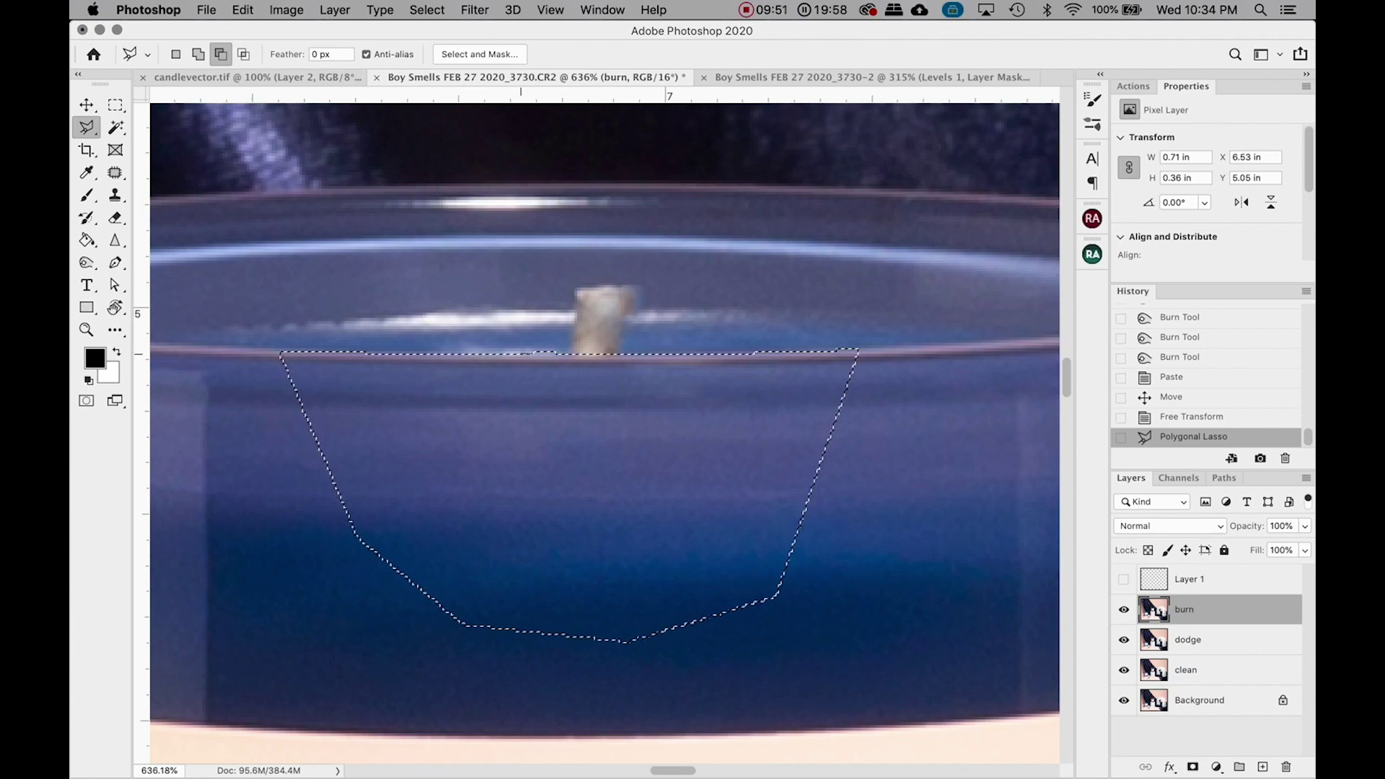
left_click(537, 352)
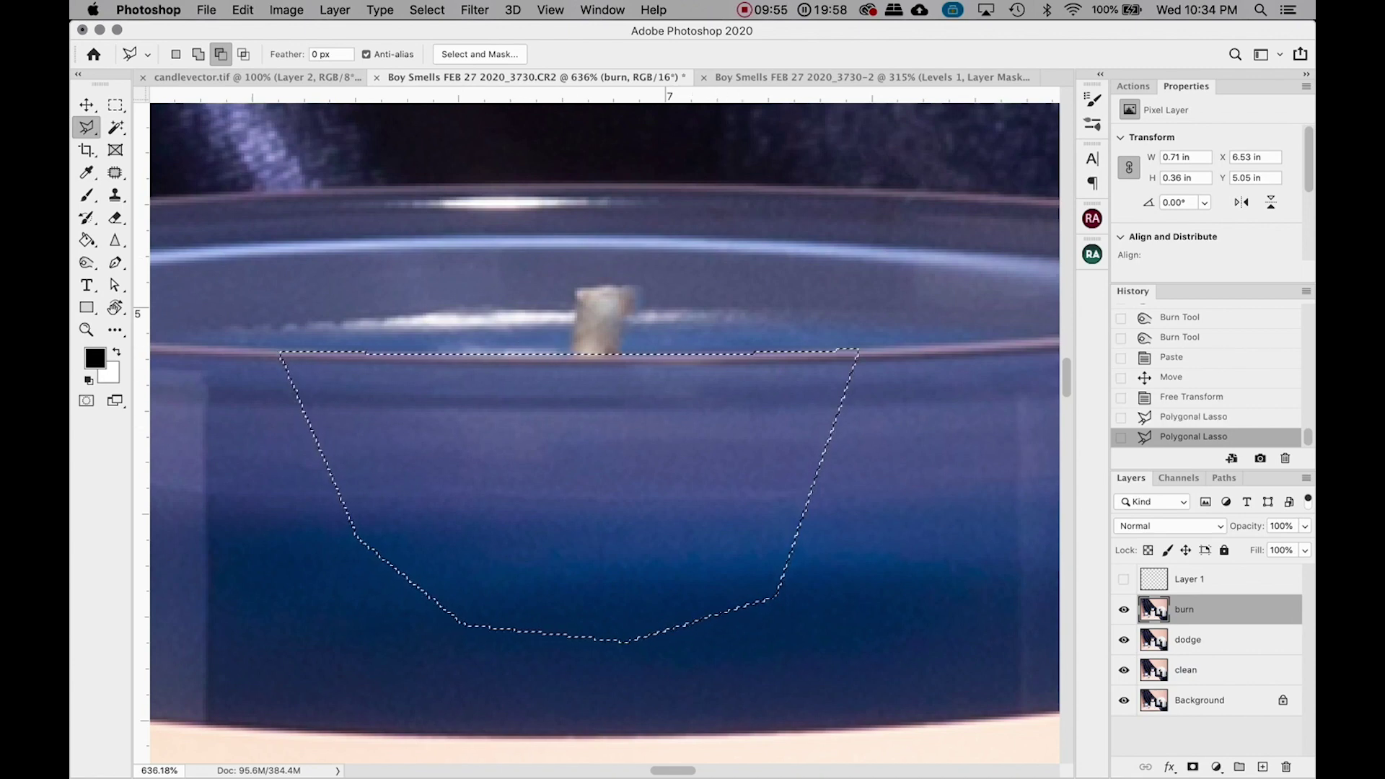
Refine the edges of the glass-front selection by adjusting Smooth in Select and Mask
left_click(427, 9)
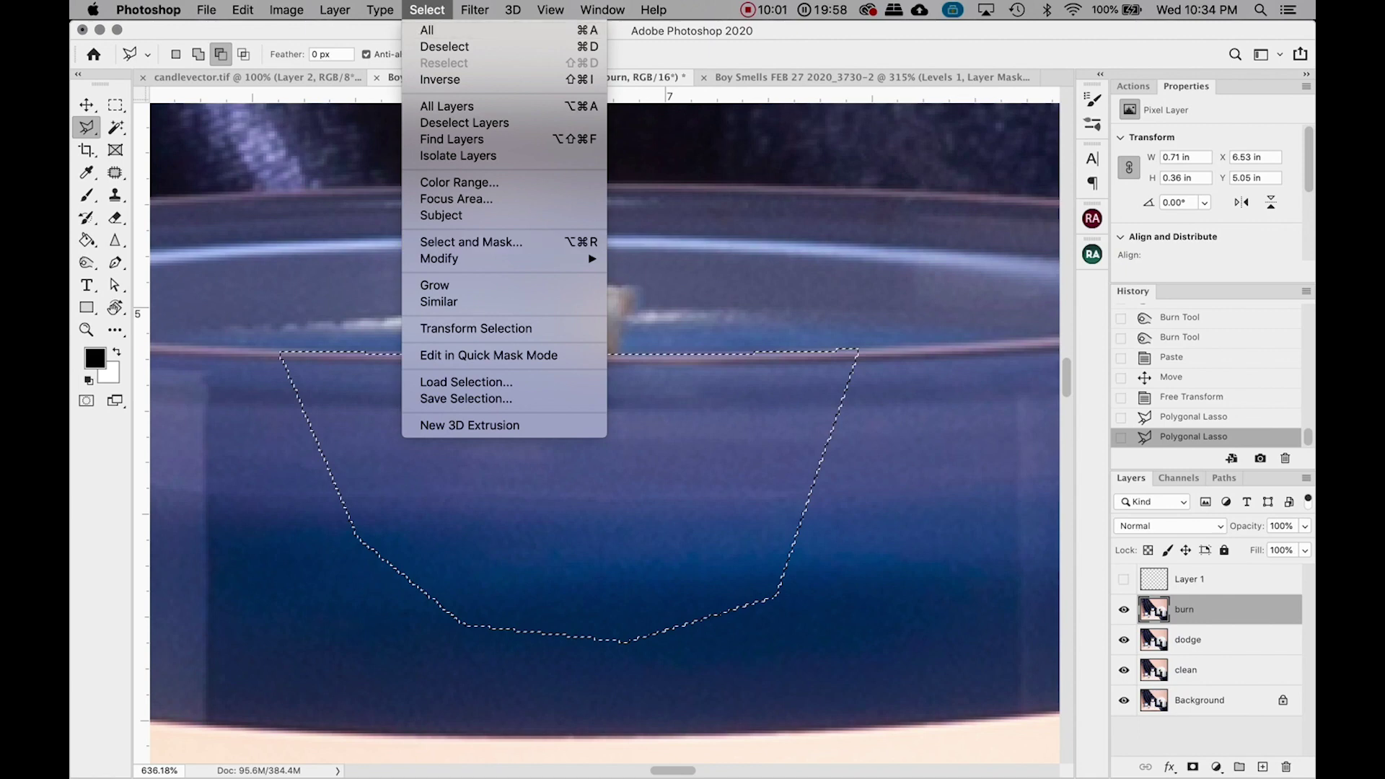
left_click(471, 242)
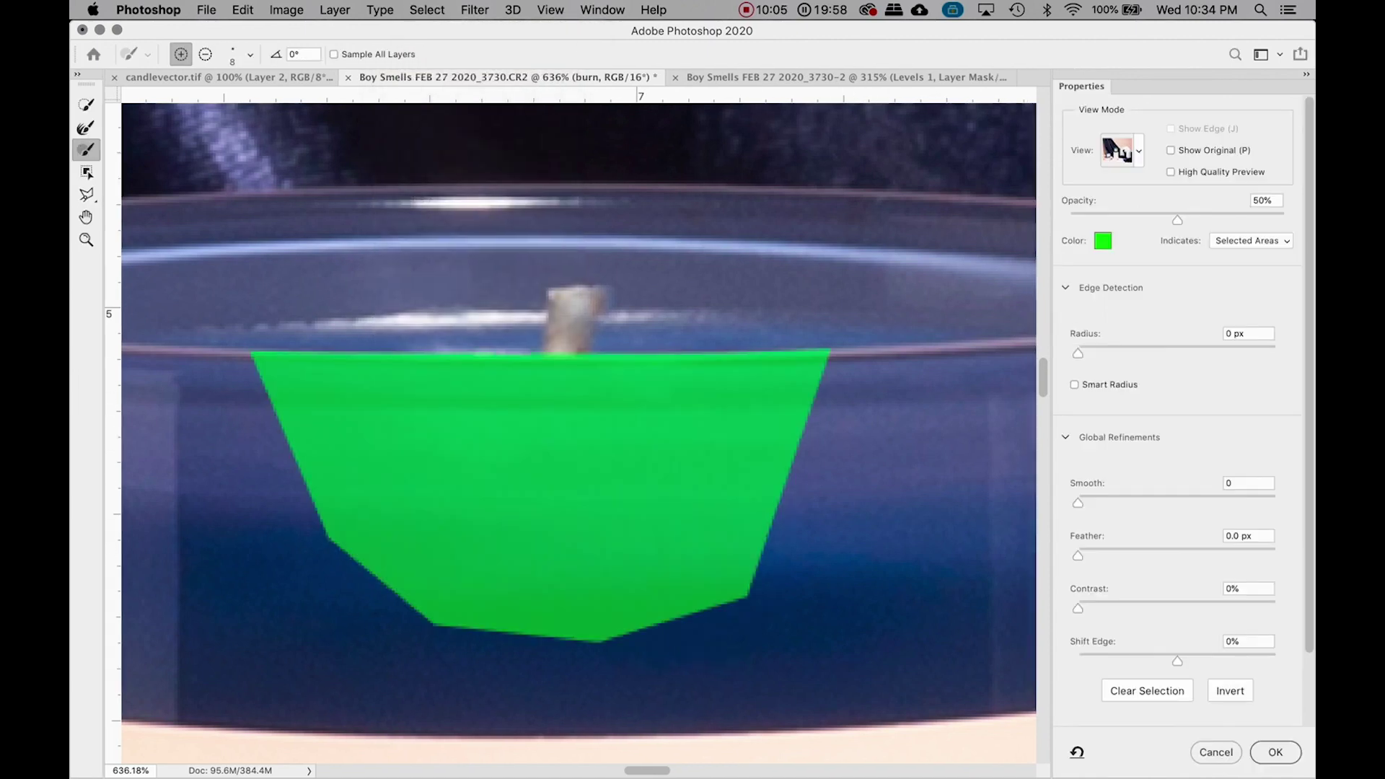
left_click(1248, 483)
key("Return")
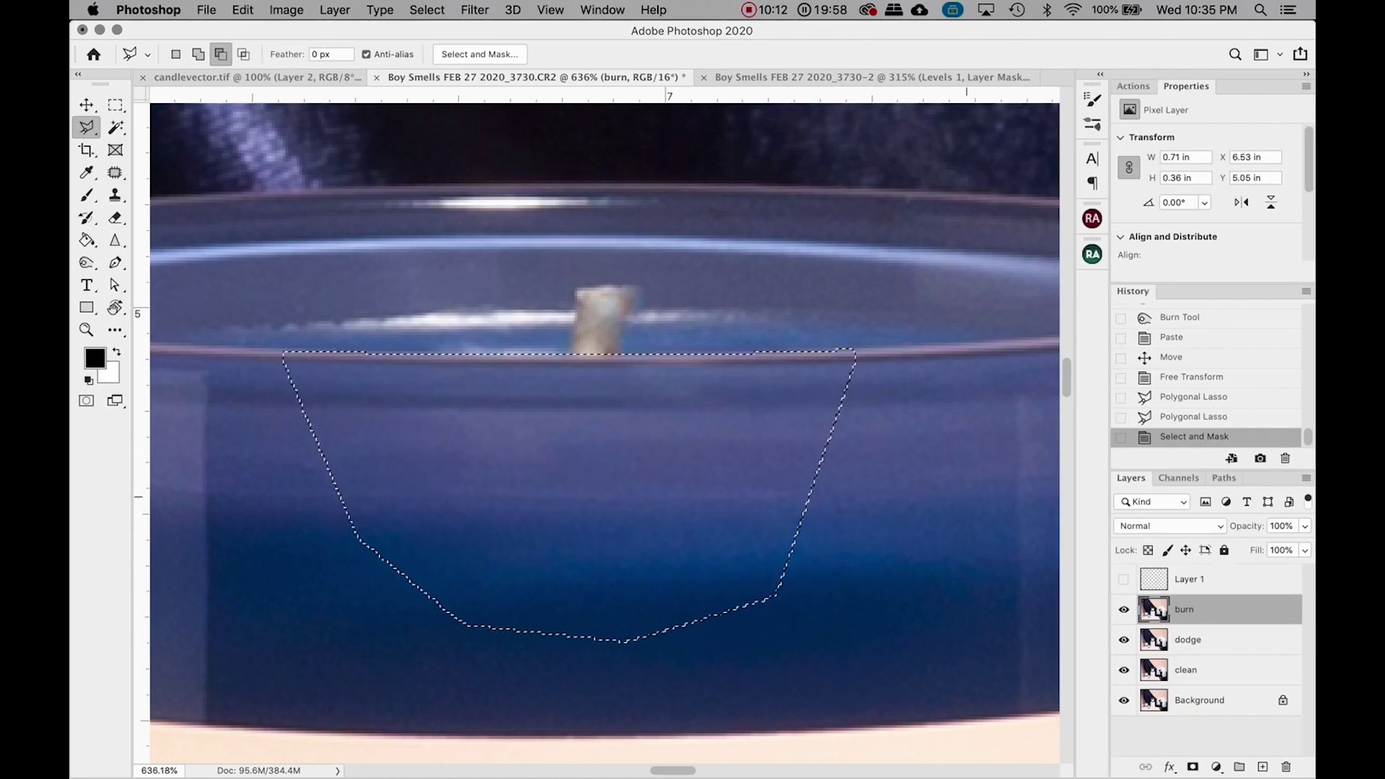
scroll(608, 438, "down", 2)
scroll(609, 438, "down", 1)
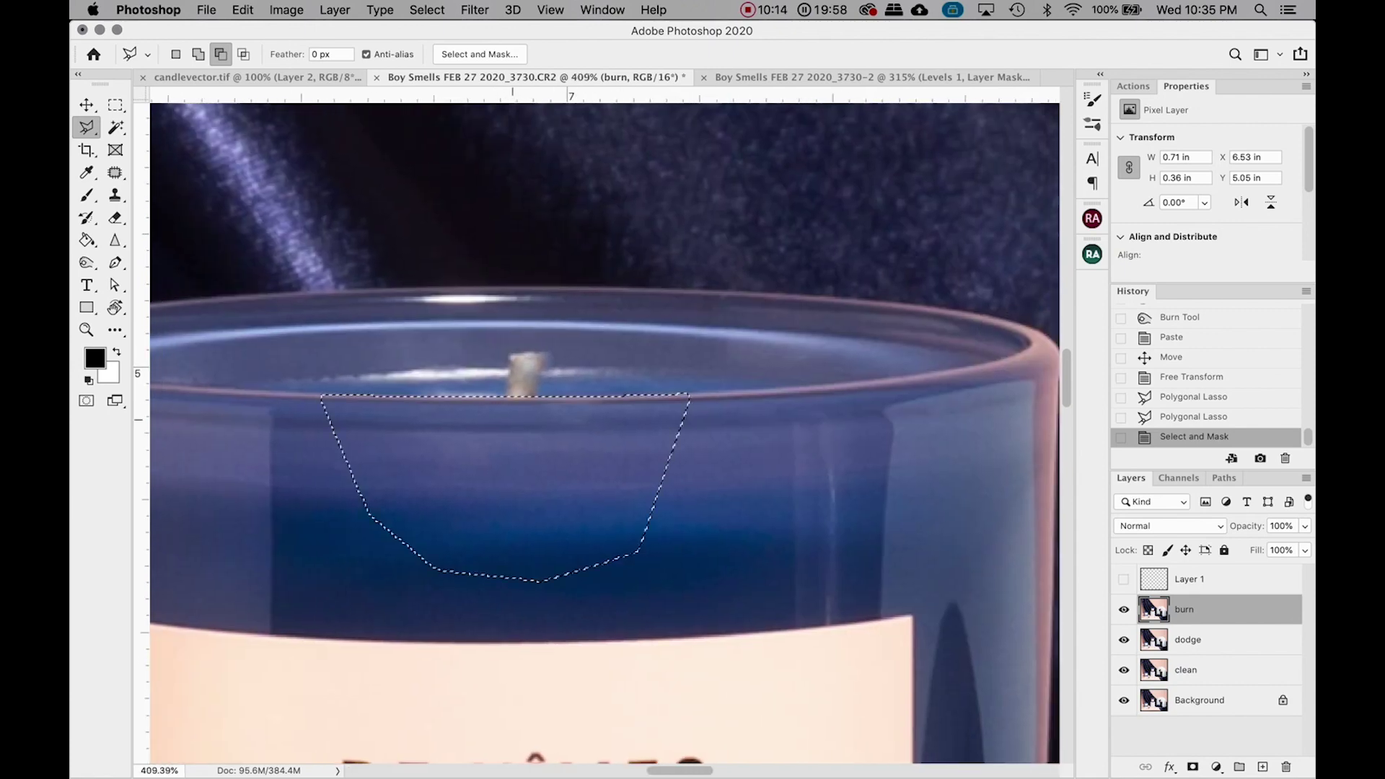
Show the flame layer, invert the selection and add a layer mask that hides the flame behind the glass front
left_click(1186, 578)
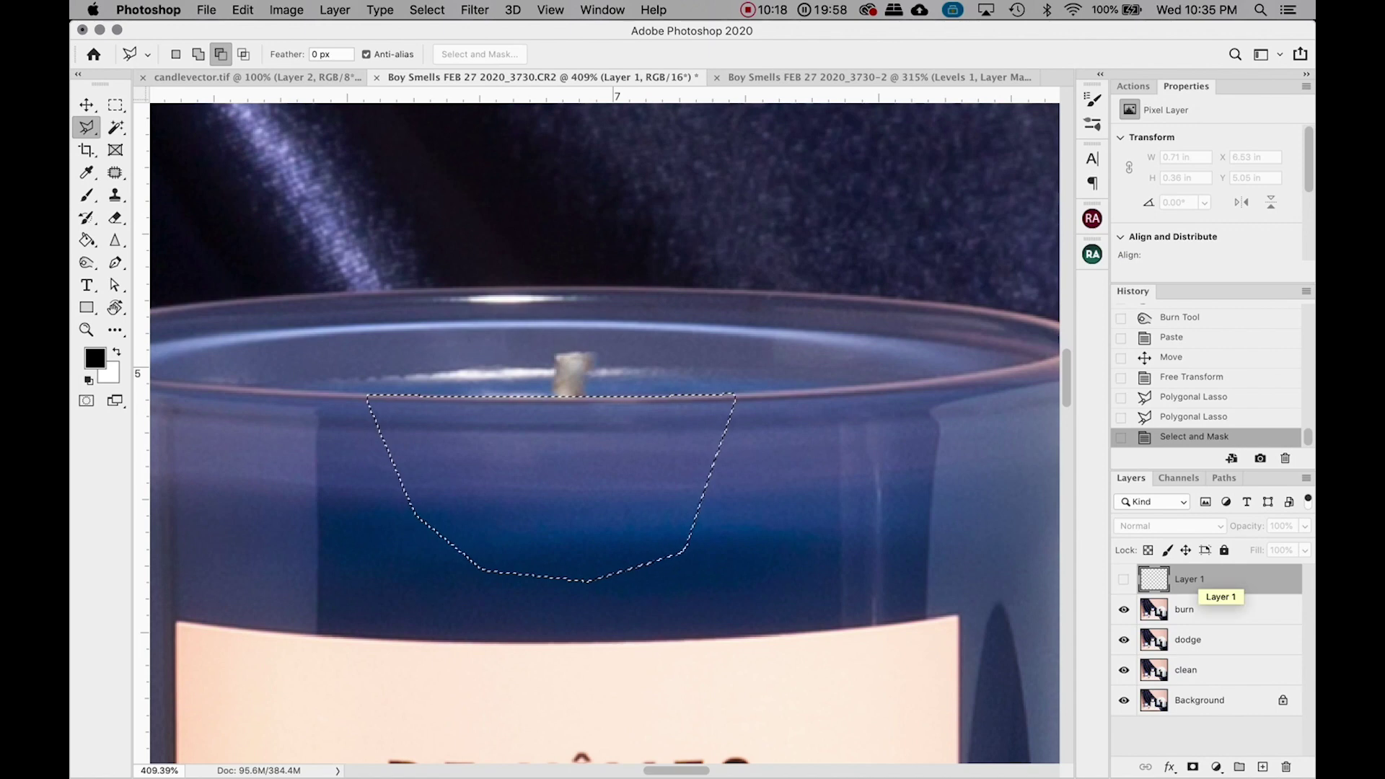
left_click(1123, 579)
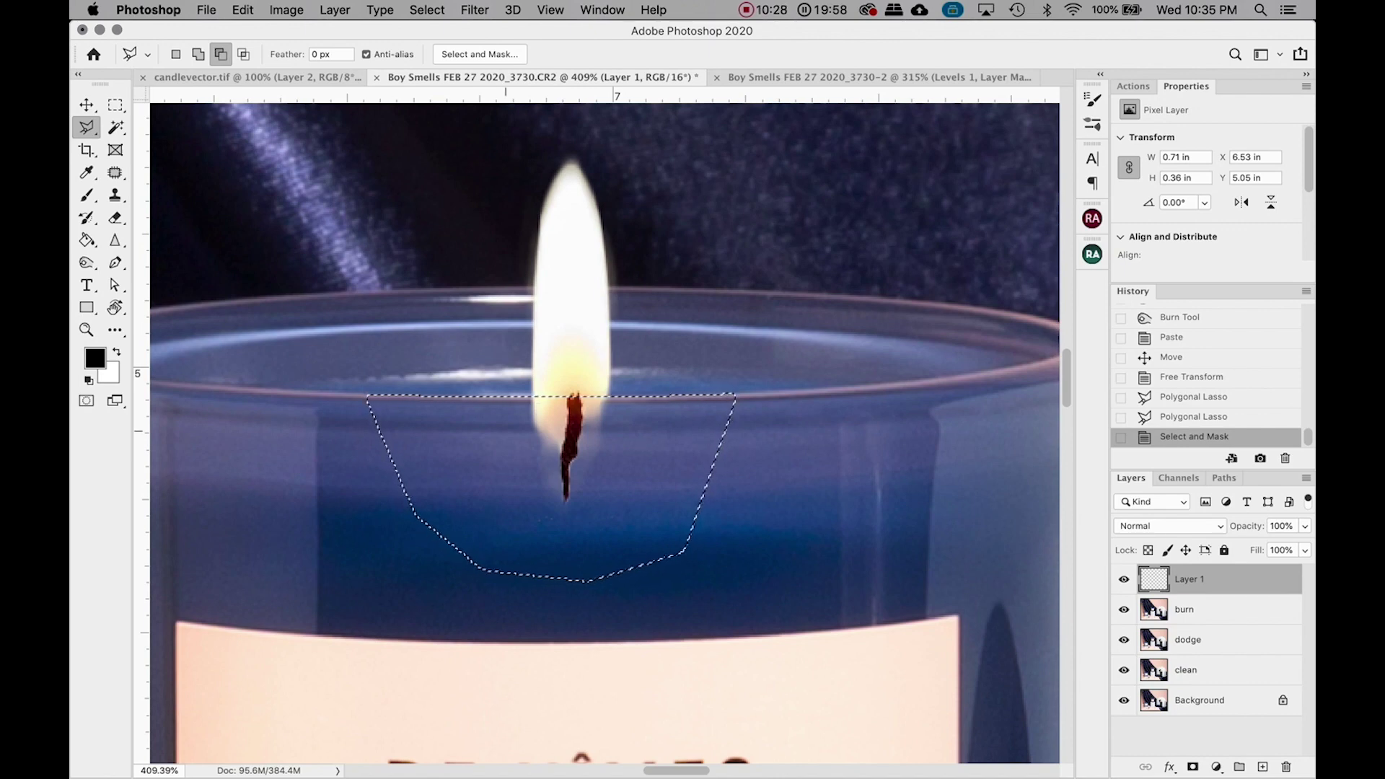
left_click(427, 10)
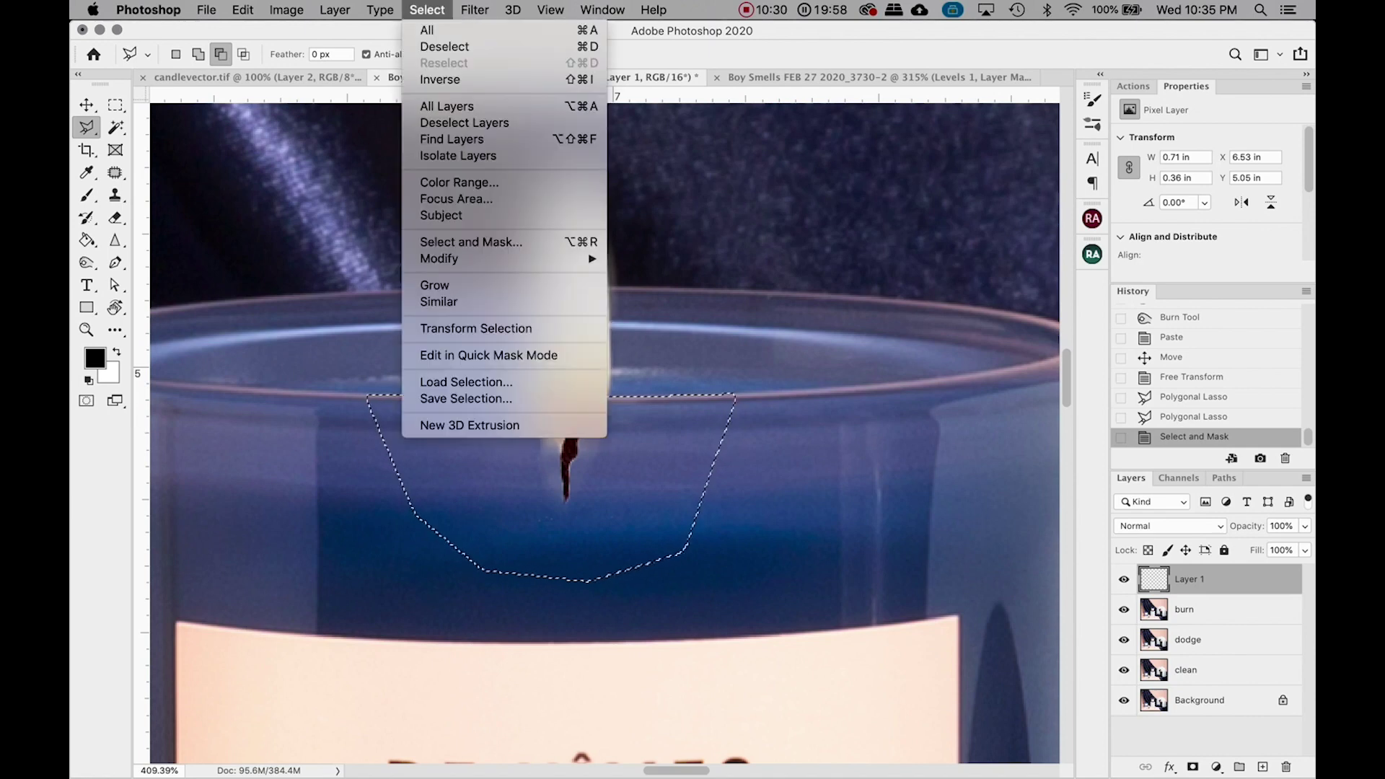
left_click(442, 79)
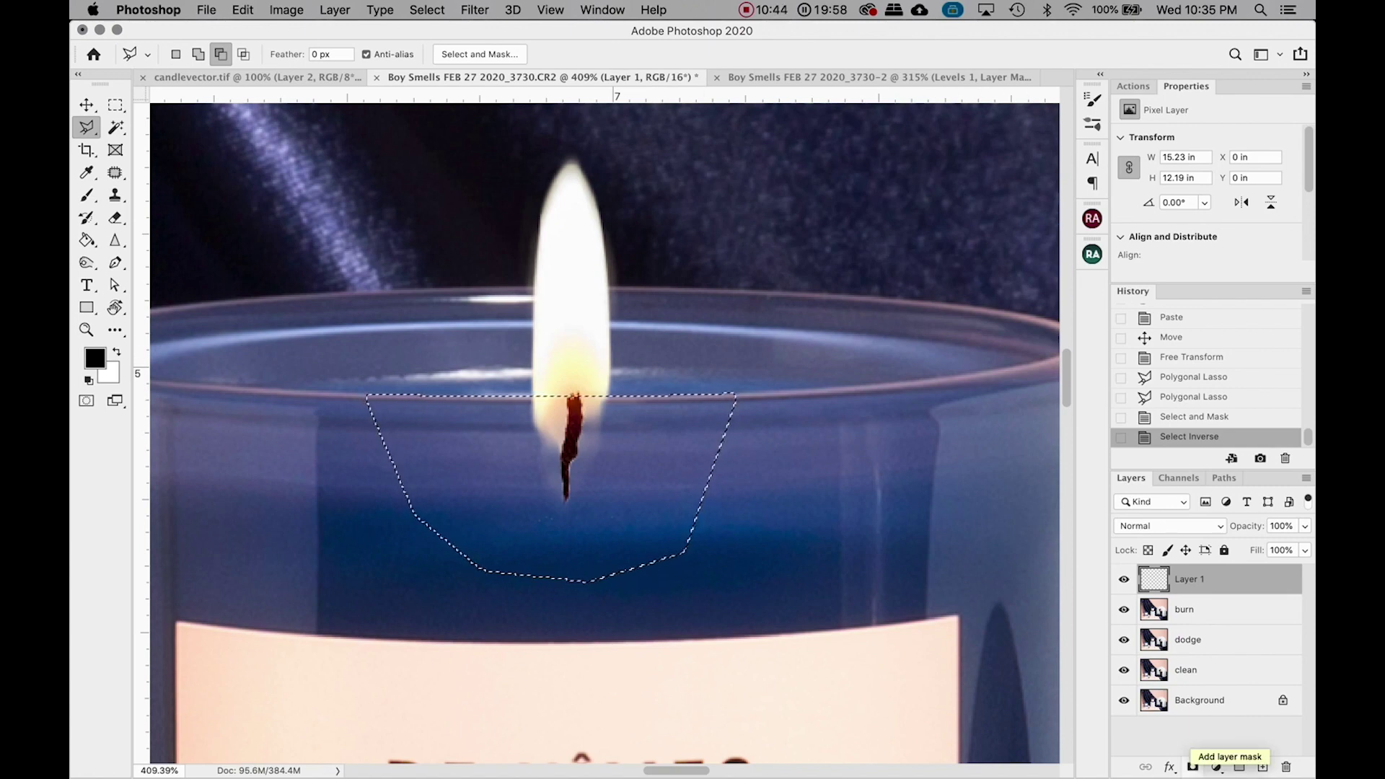
left_click(1193, 767)
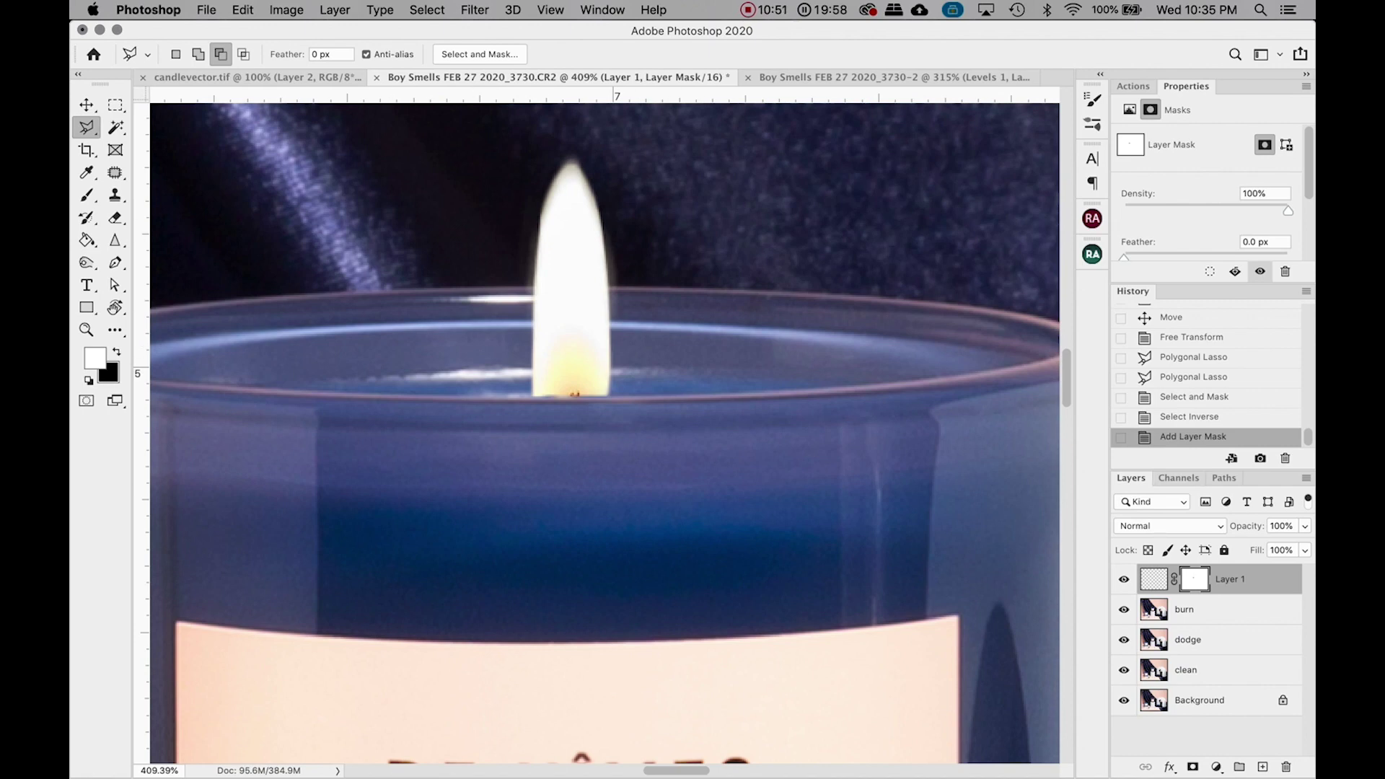
Undo the layer mask and the selection edits, keeping the flame's free transform
key("super+z")
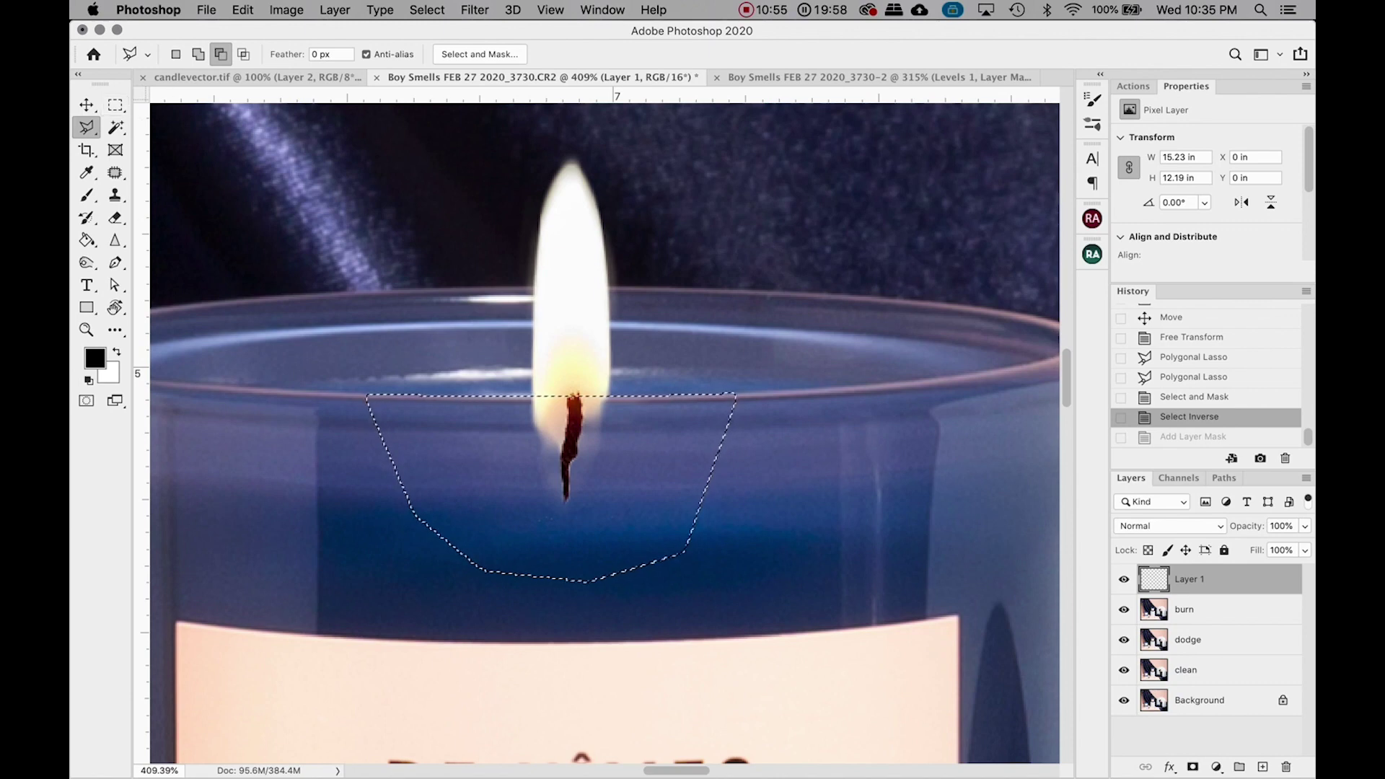
key("super+z")
key("super+z")
key("super+z")
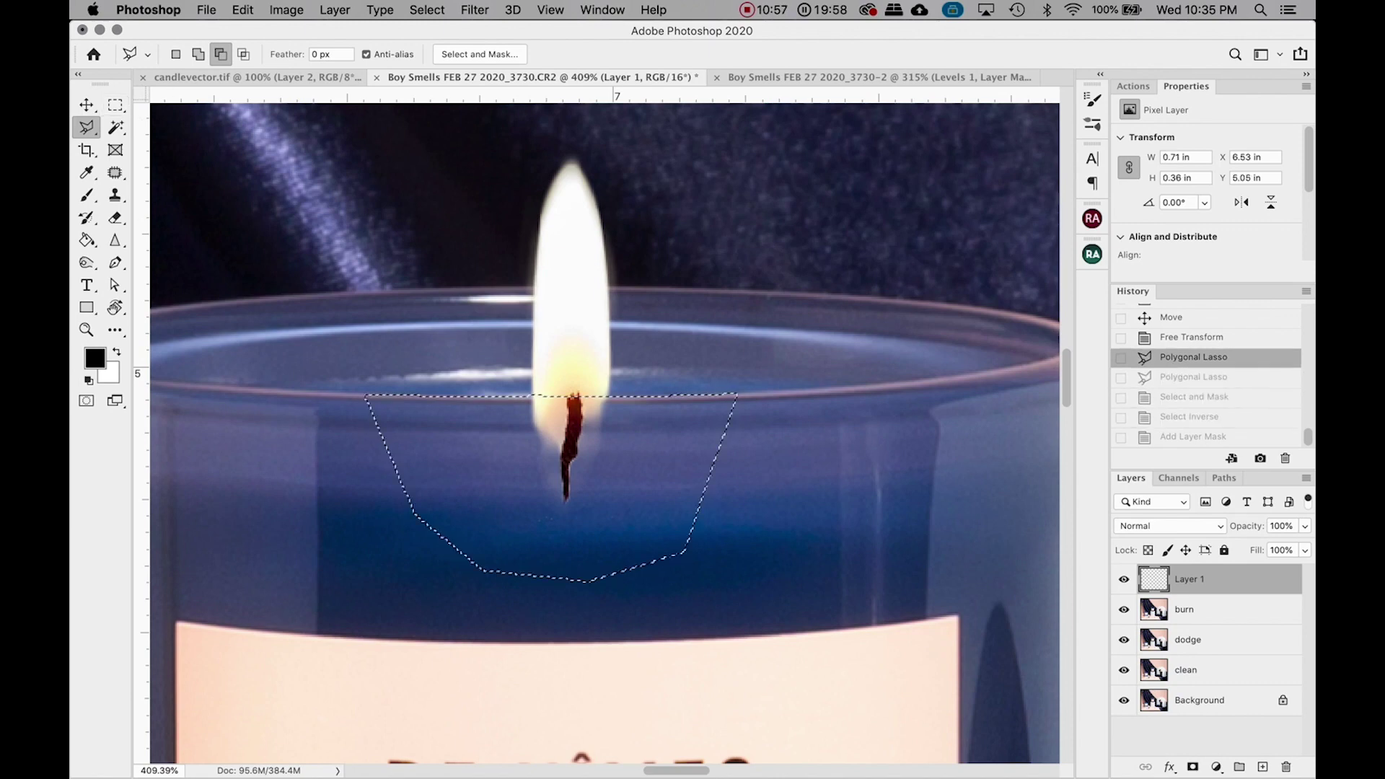
key("super+z")
key("super+z")
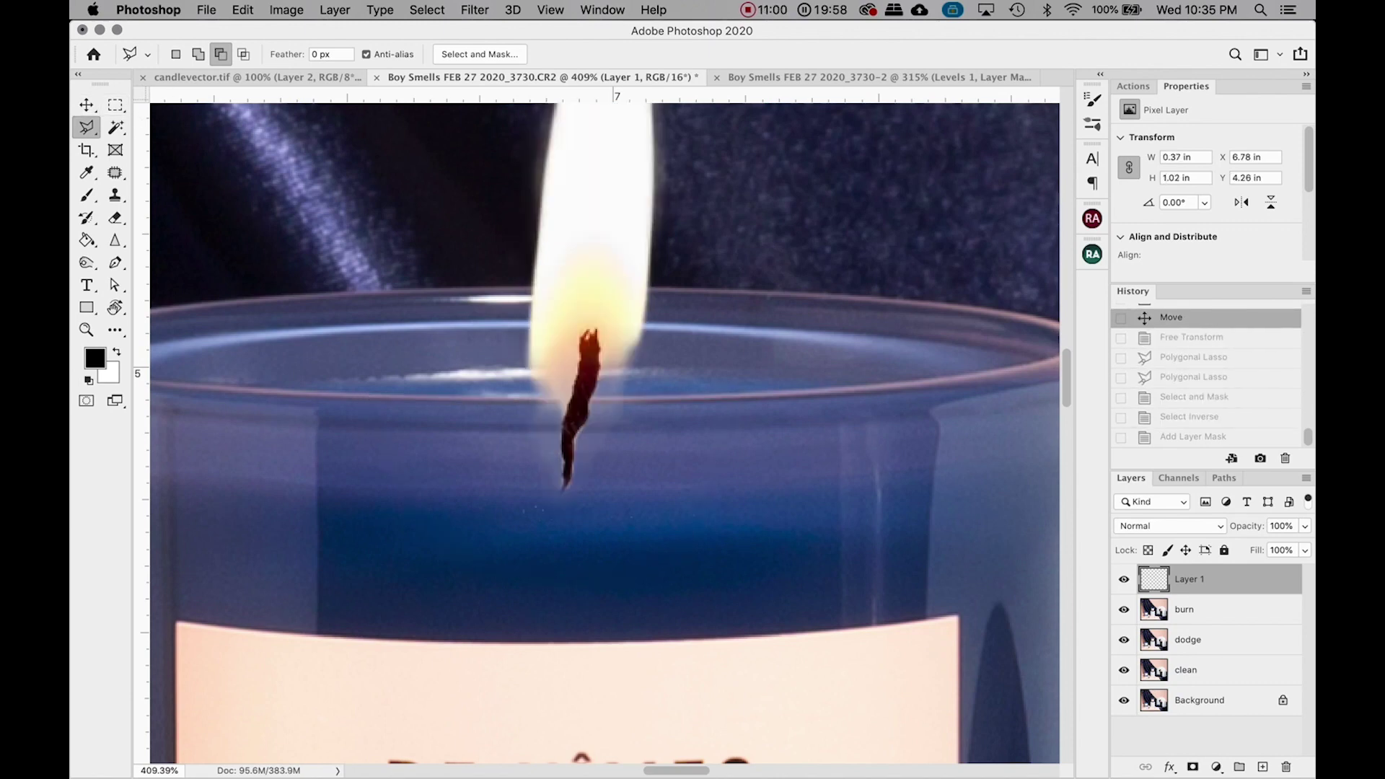
key("super+shift+z")
Nudge the flame slightly upward with the Move tool so more of its wick sits above the rim
key("v")
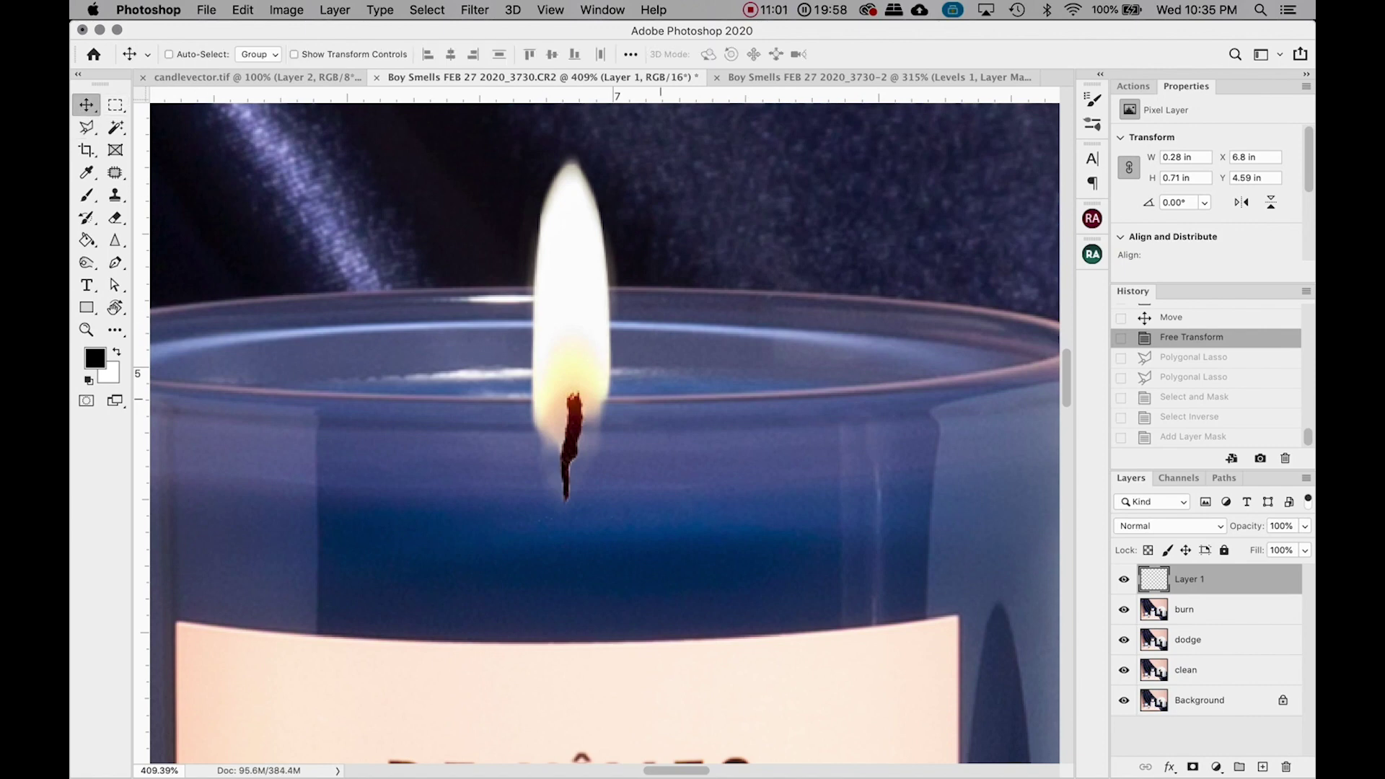
key("Up")
key("Up")
key("Up")
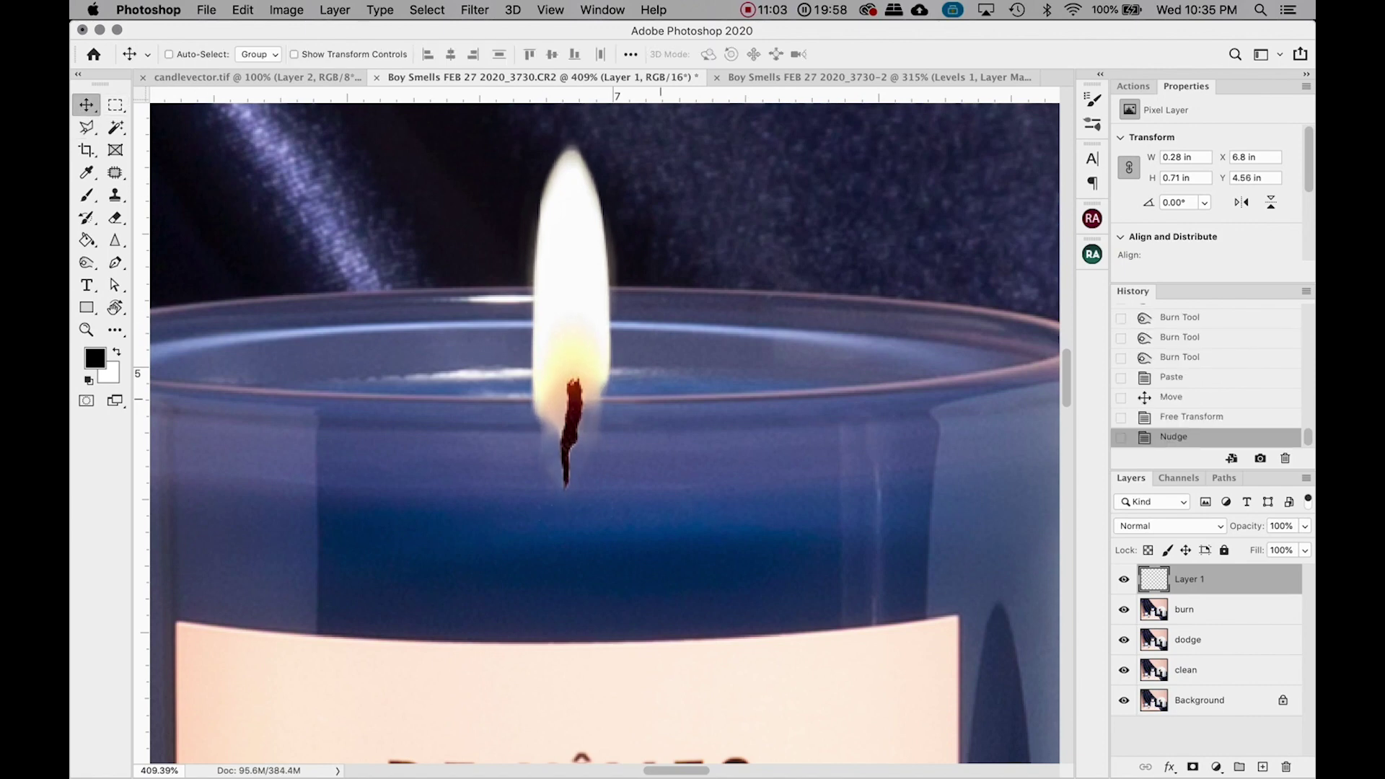
key("Up")
Hide the flame layer and, on the burn layer, outline the glass front just below the rim with the Polygonal Lasso
key("super+comma")
left_click(1184, 609)
scroll(617, 443, "up", 1)
scroll(604, 432, "up", 1)
key("l")
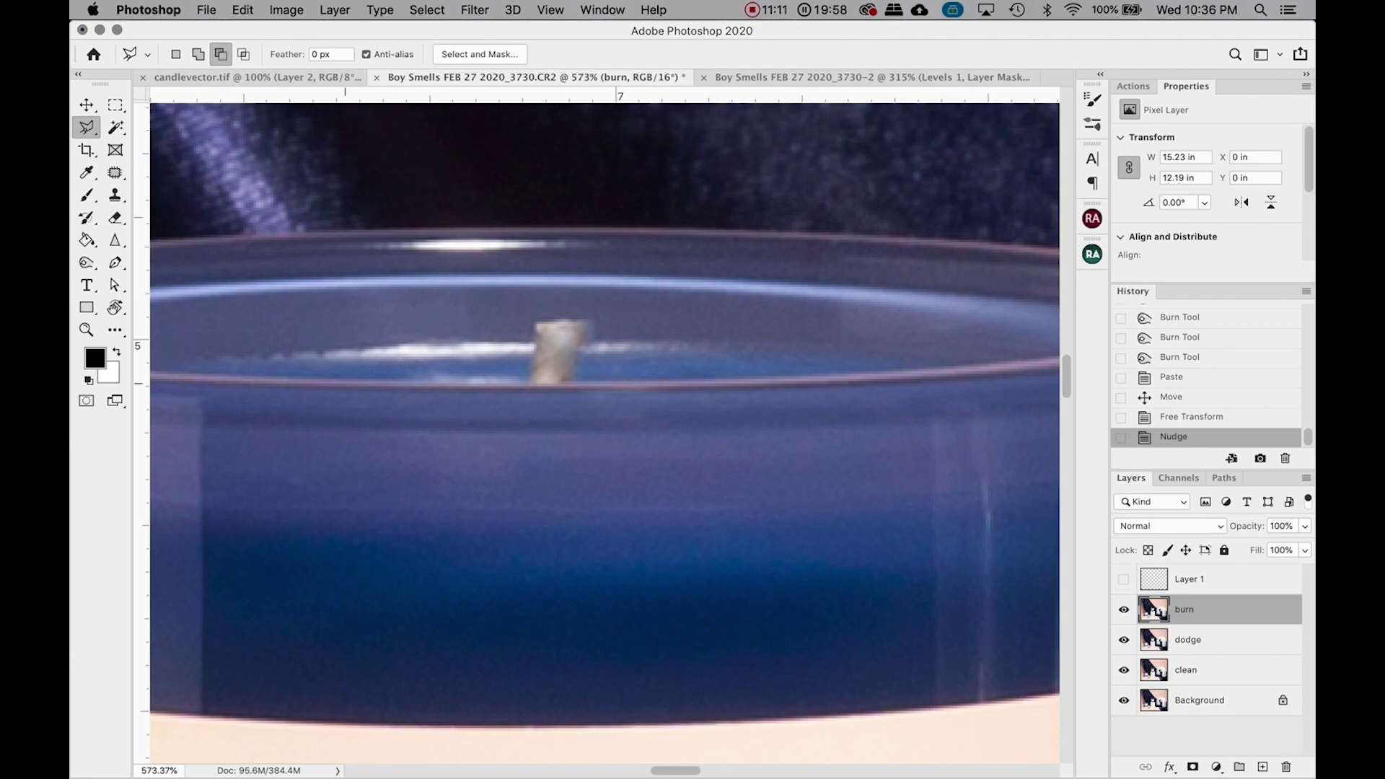
left_click(346, 381)
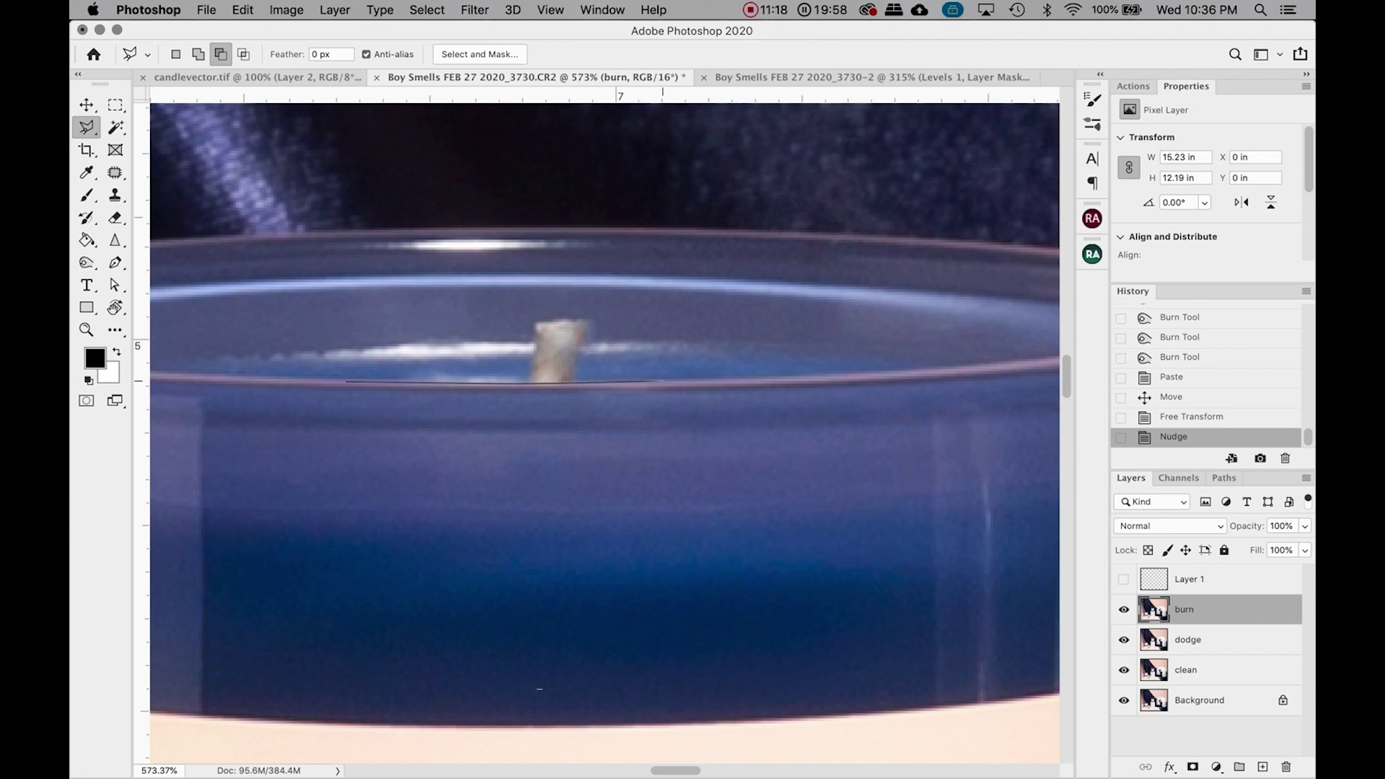
left_click(790, 378)
left_click(847, 416)
left_click(734, 671)
left_click(340, 640)
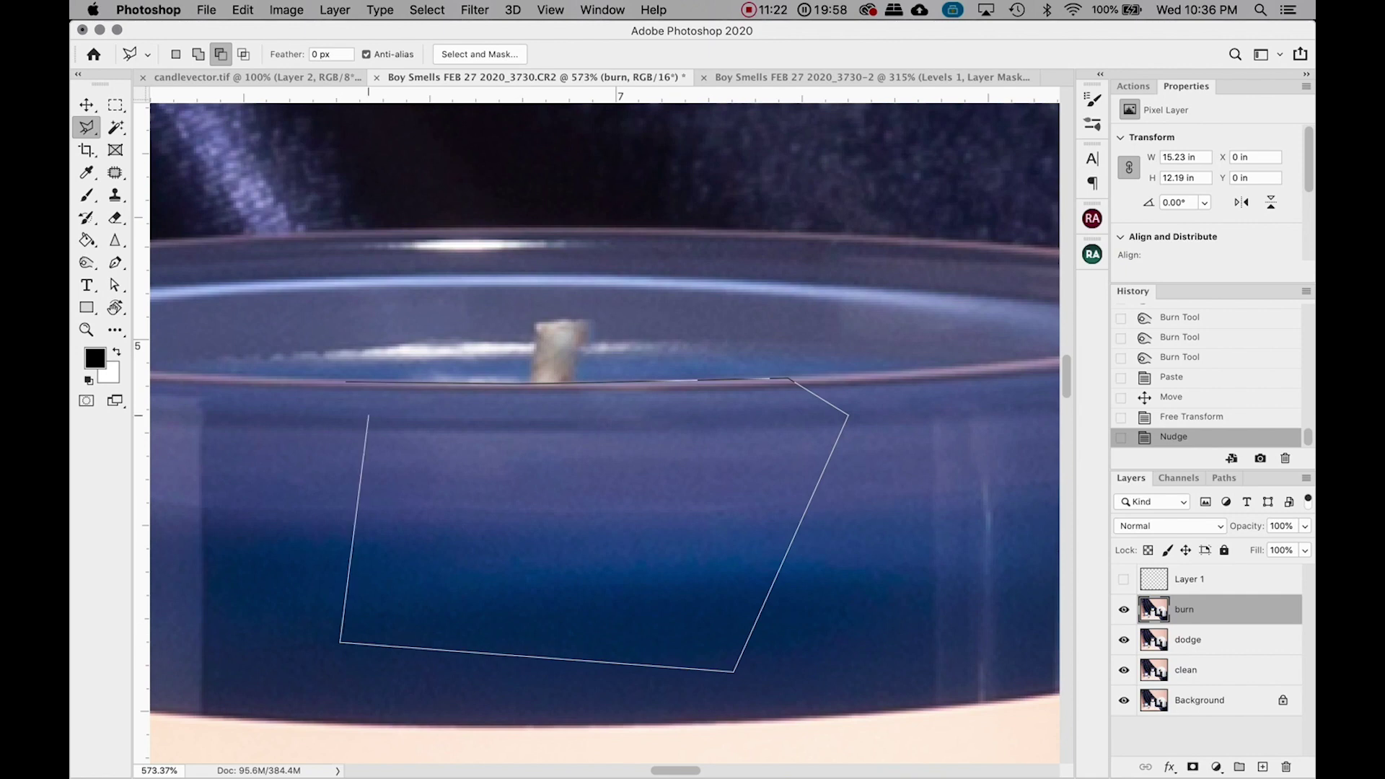
left_click(346, 381)
Refine the glass-front selection in Select and Mask with Smooth at 3
left_click(427, 9)
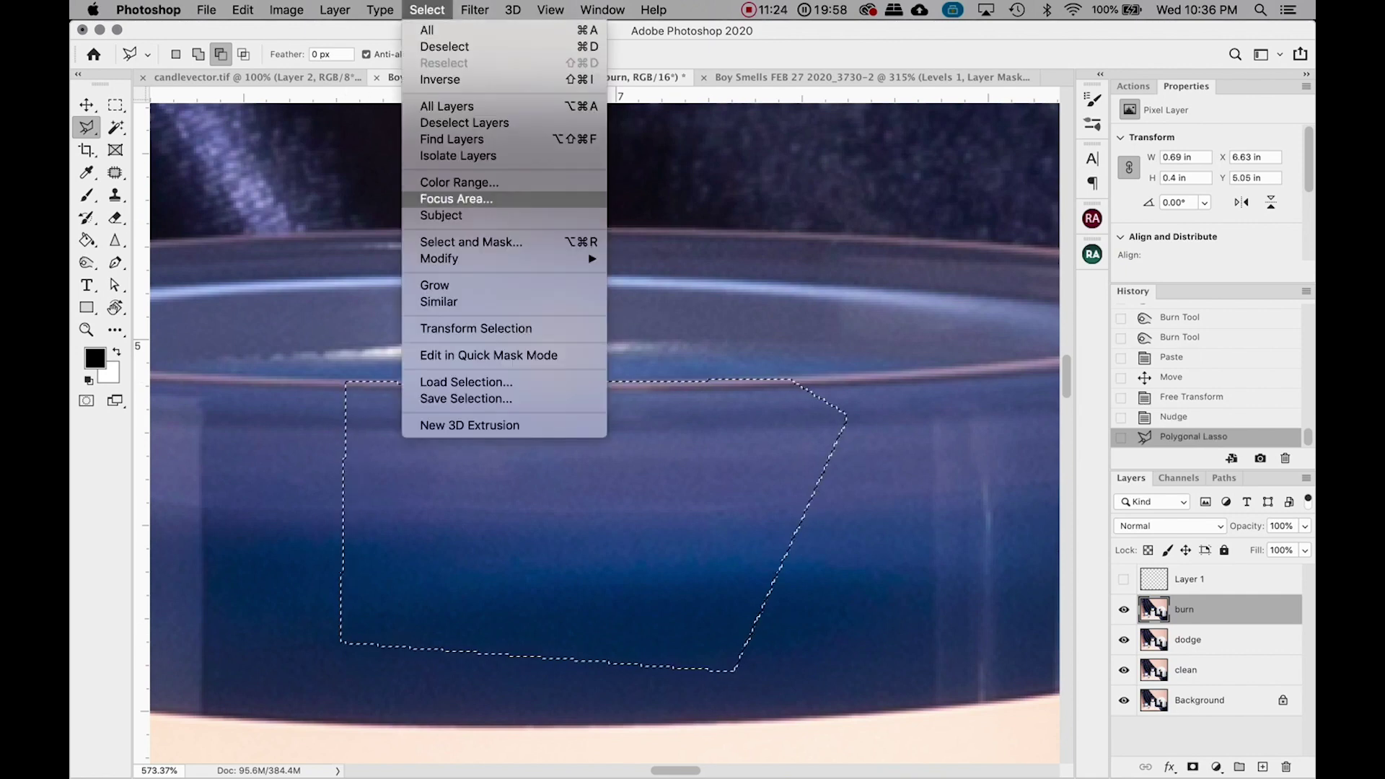
left_click(468, 241)
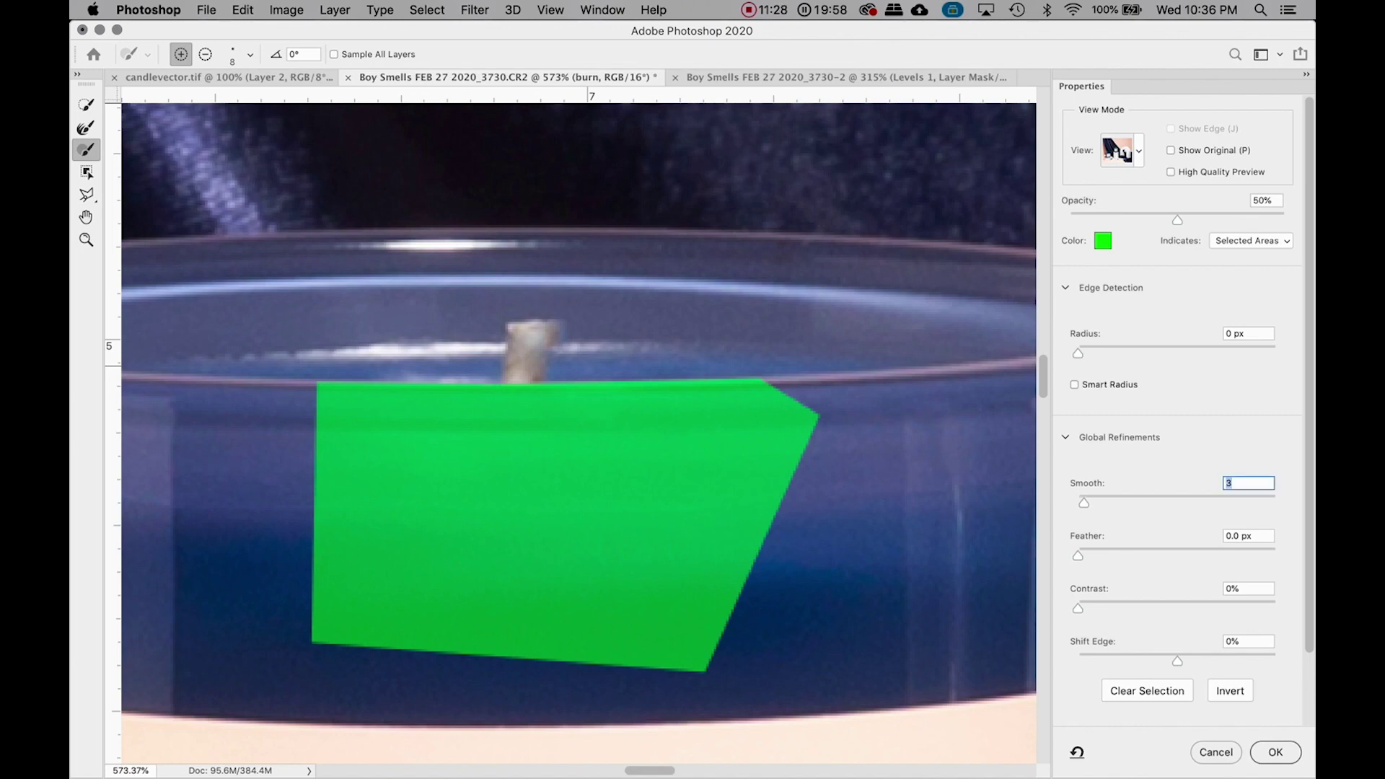
key("Return")
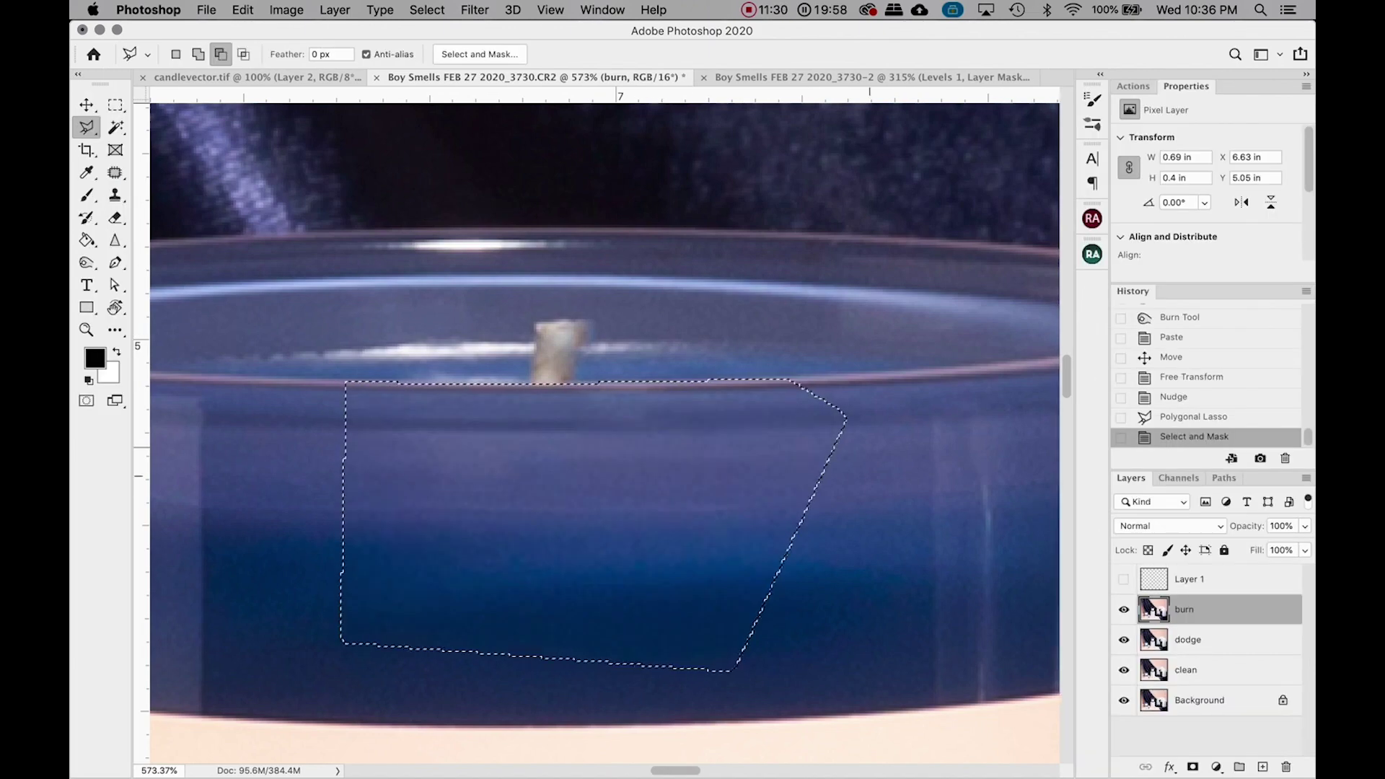
Invert the selection and add it as a layer mask on the visible flame layer, masking the flame behind the glass front
key("super+shift+i")
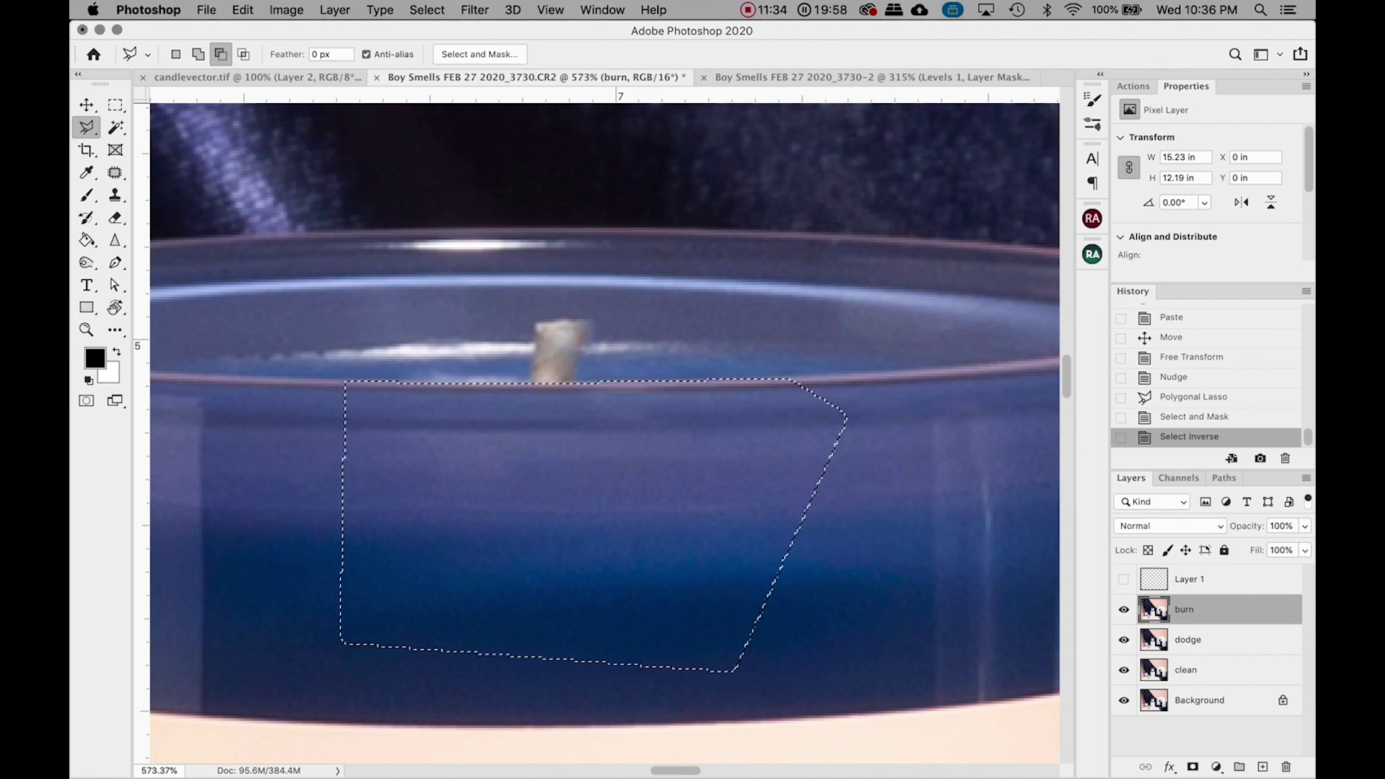
left_click(427, 9)
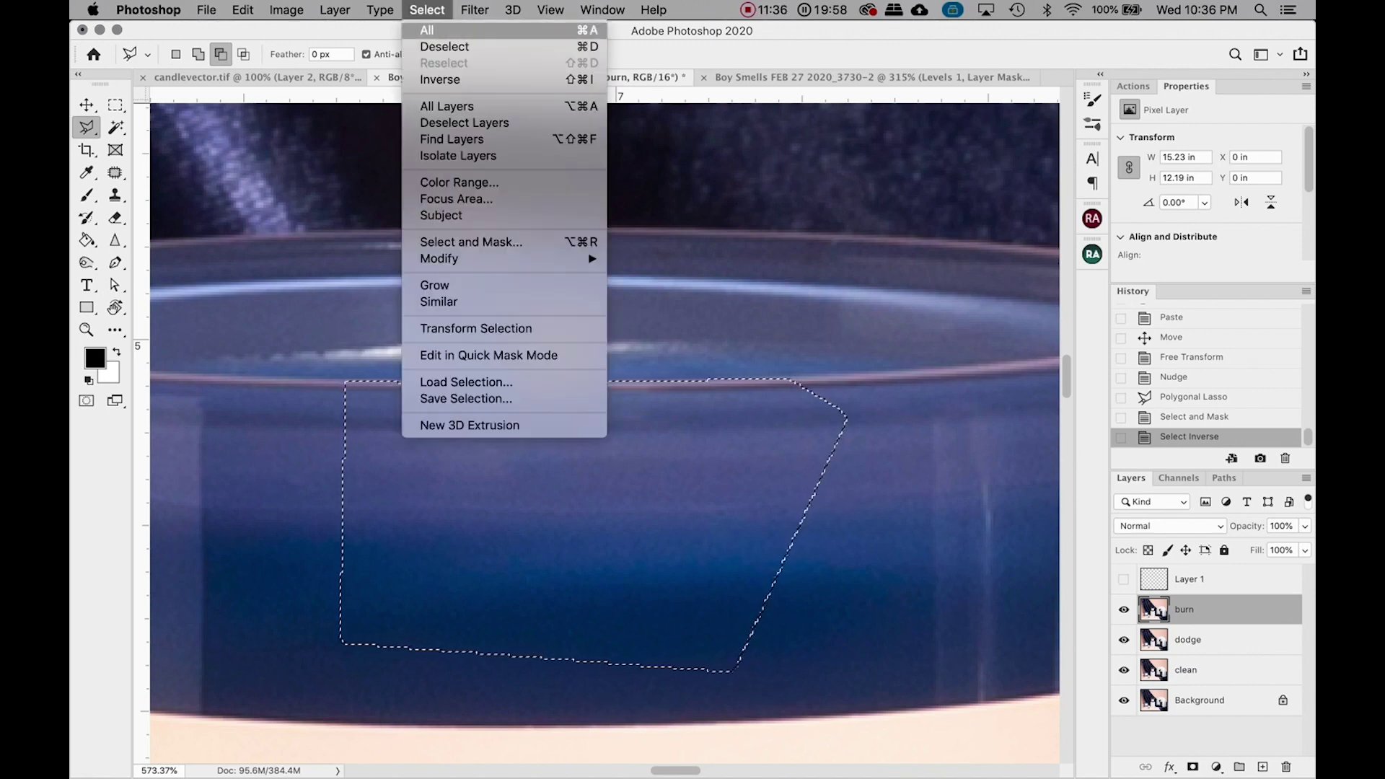
key("Escape")
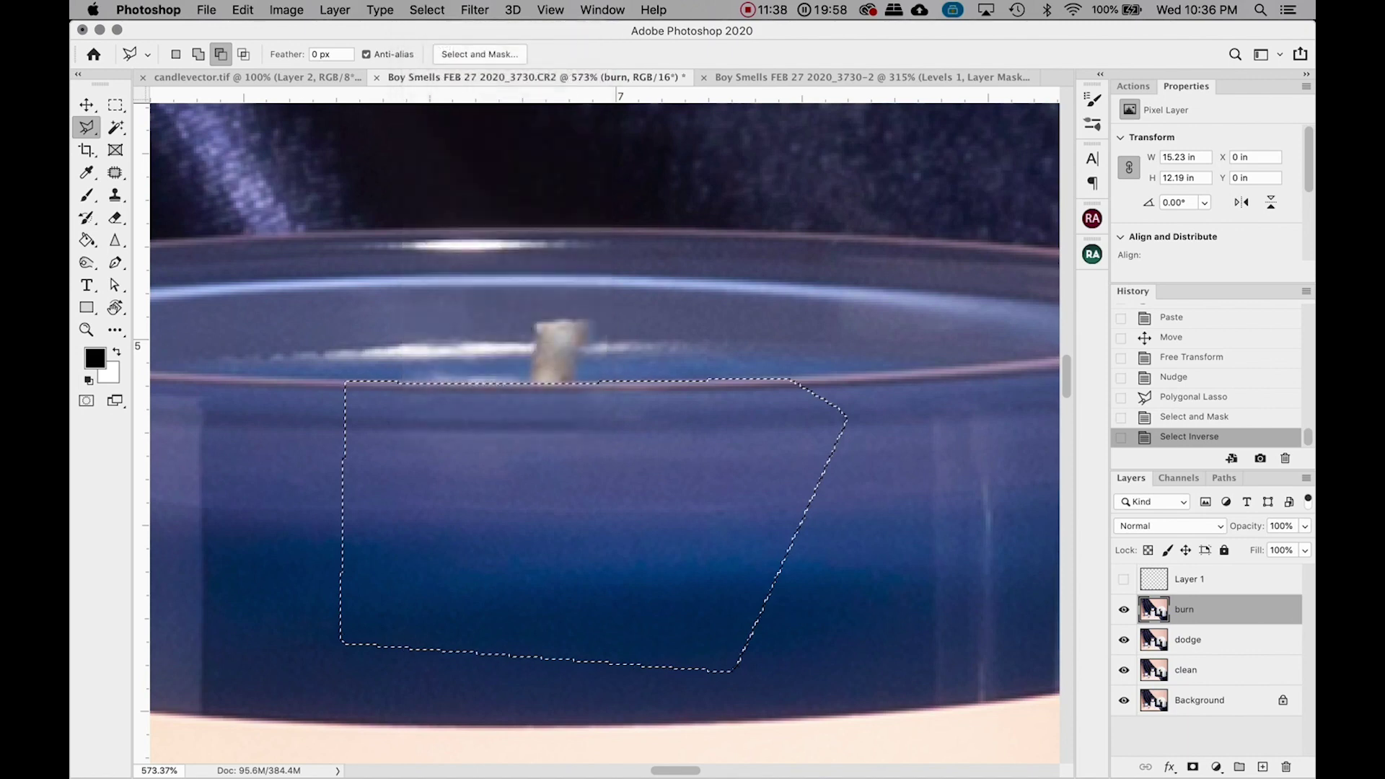
left_click(1186, 580)
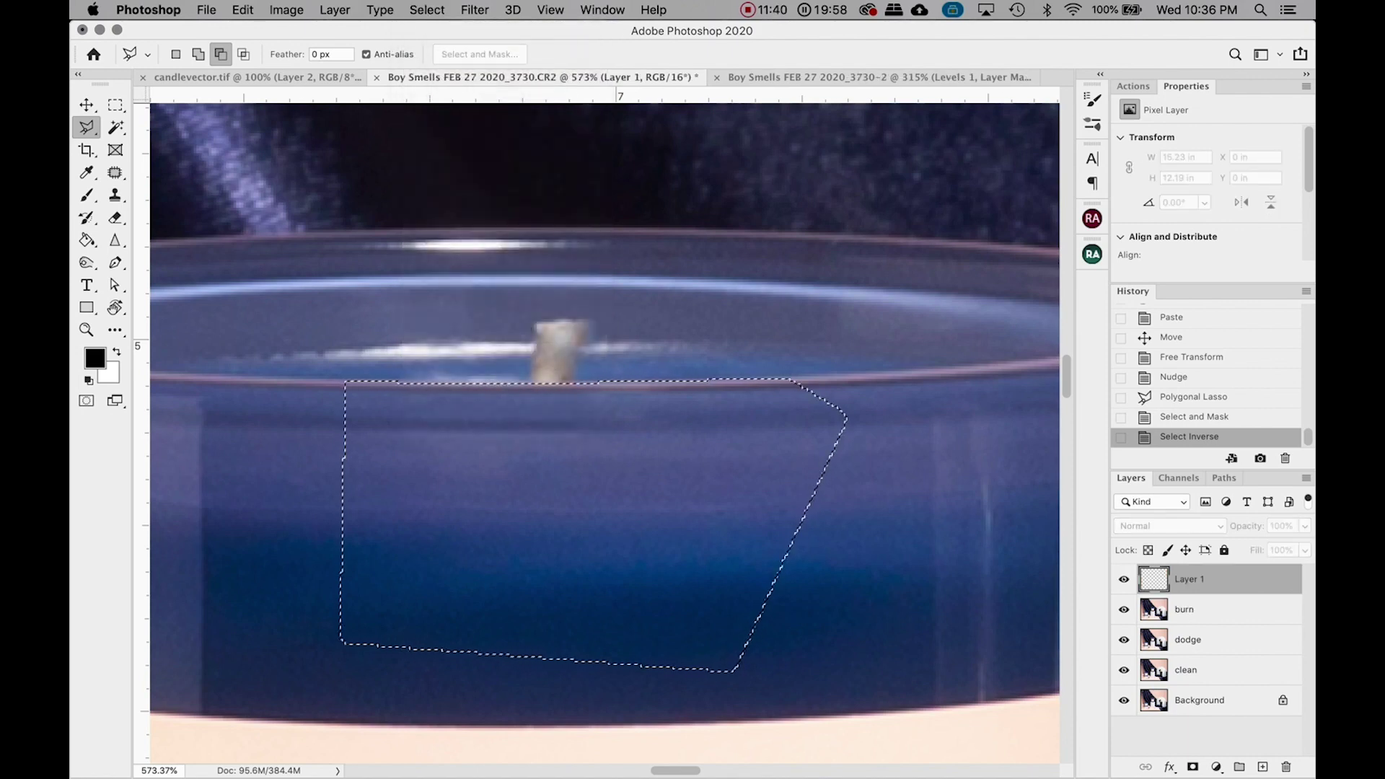
left_click(1124, 579)
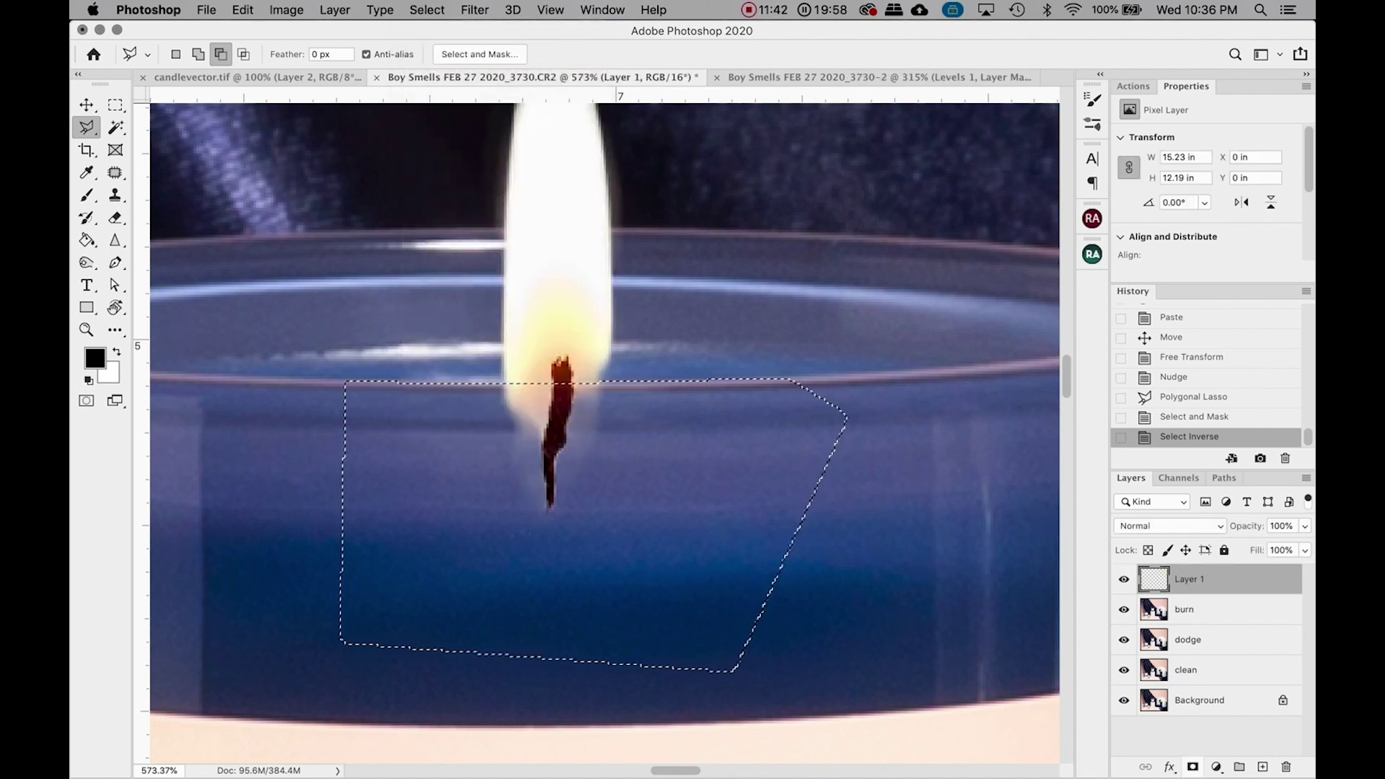
left_click(1192, 766)
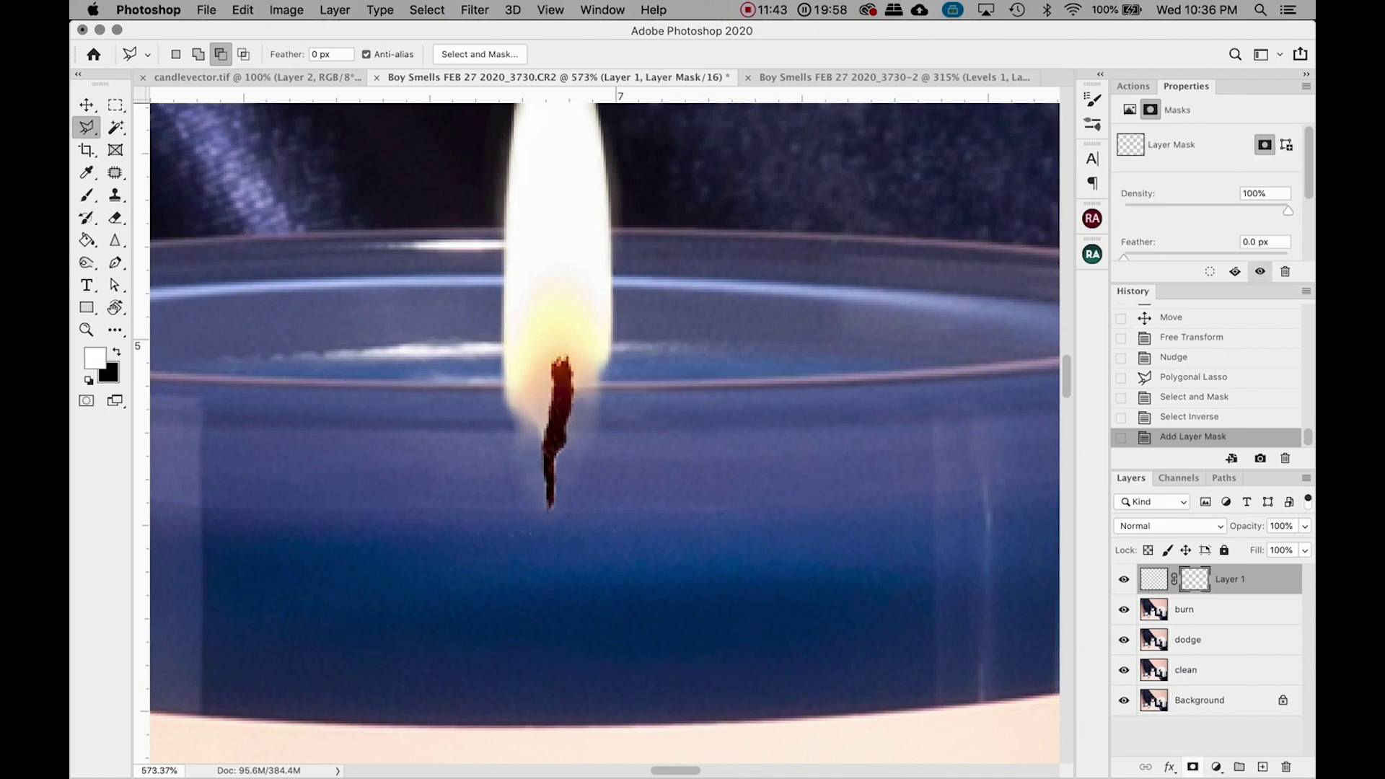
scroll(603, 434, "down", 10)
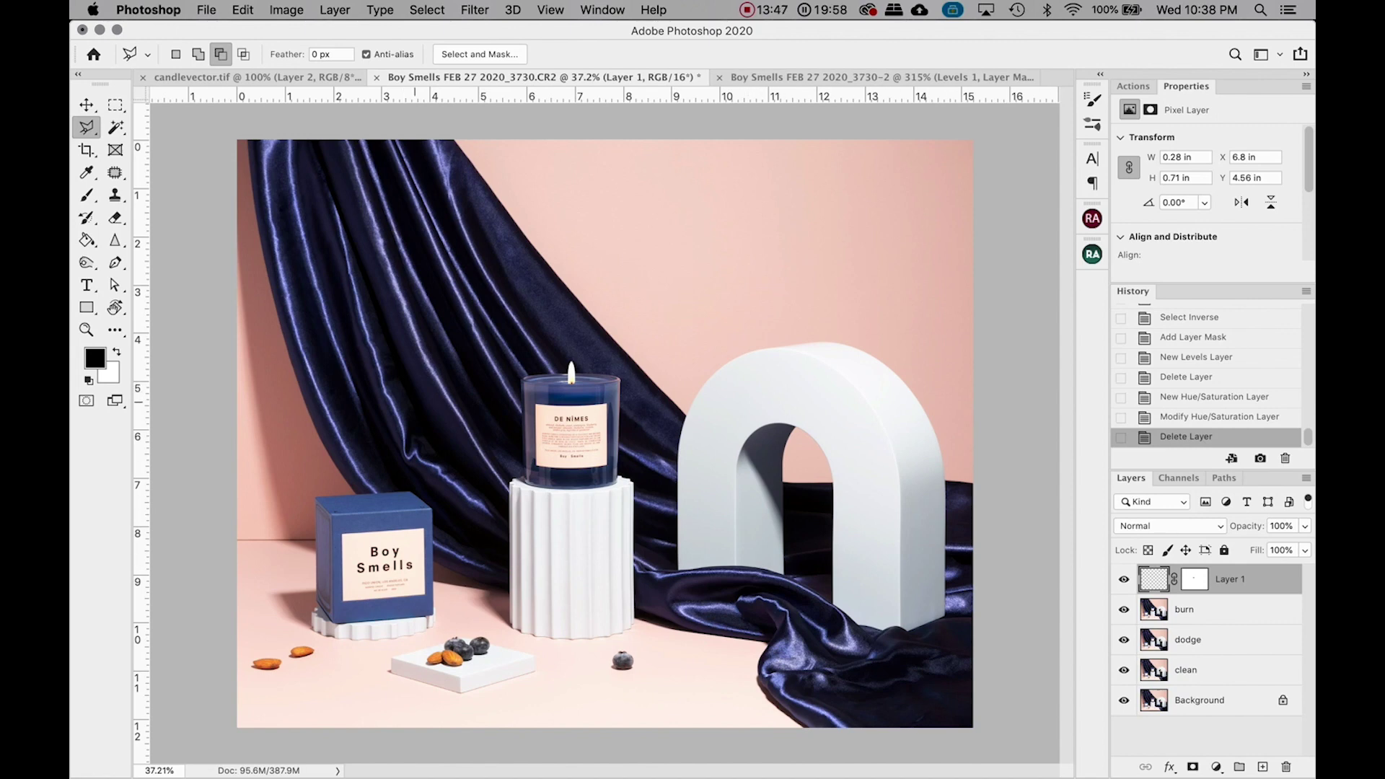
key("m")
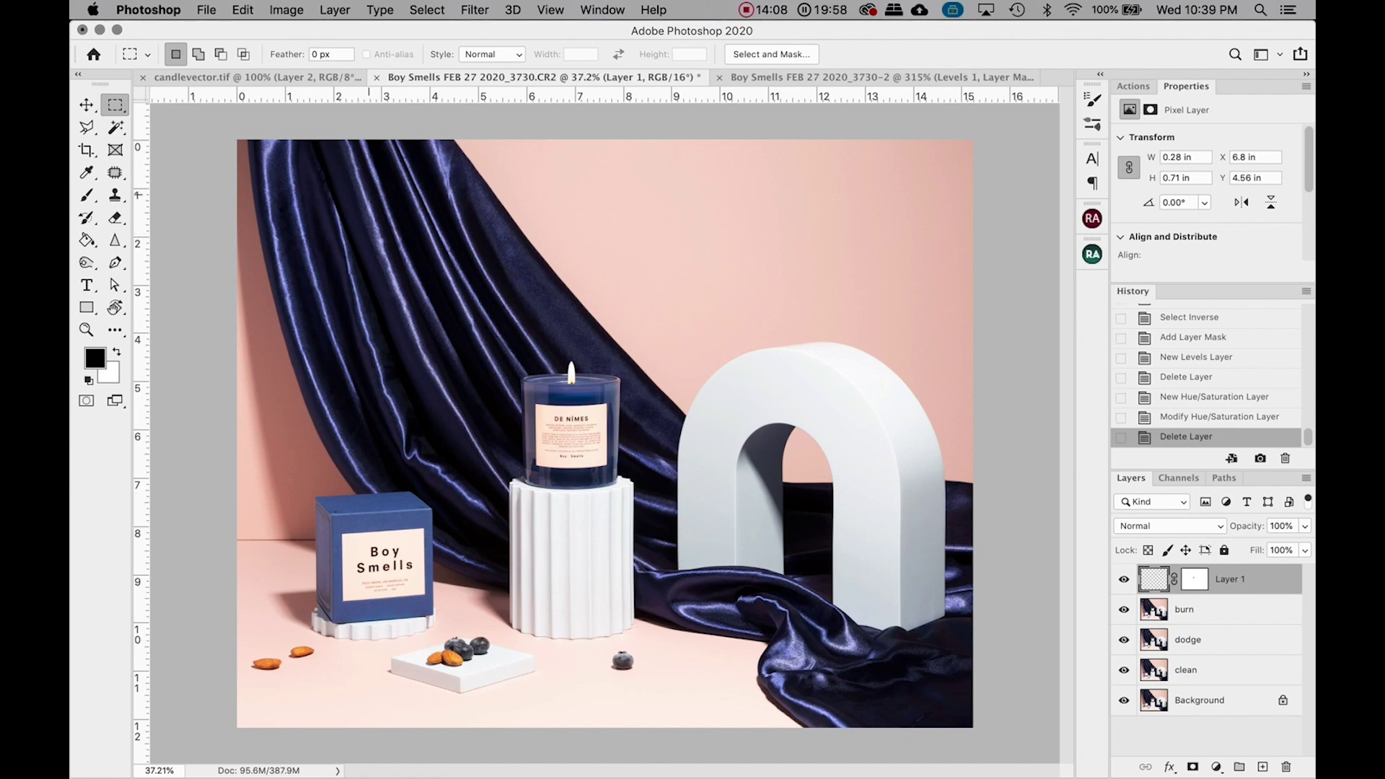
left_click_drag(238, 140, 973, 727)
key("ctrl+d")
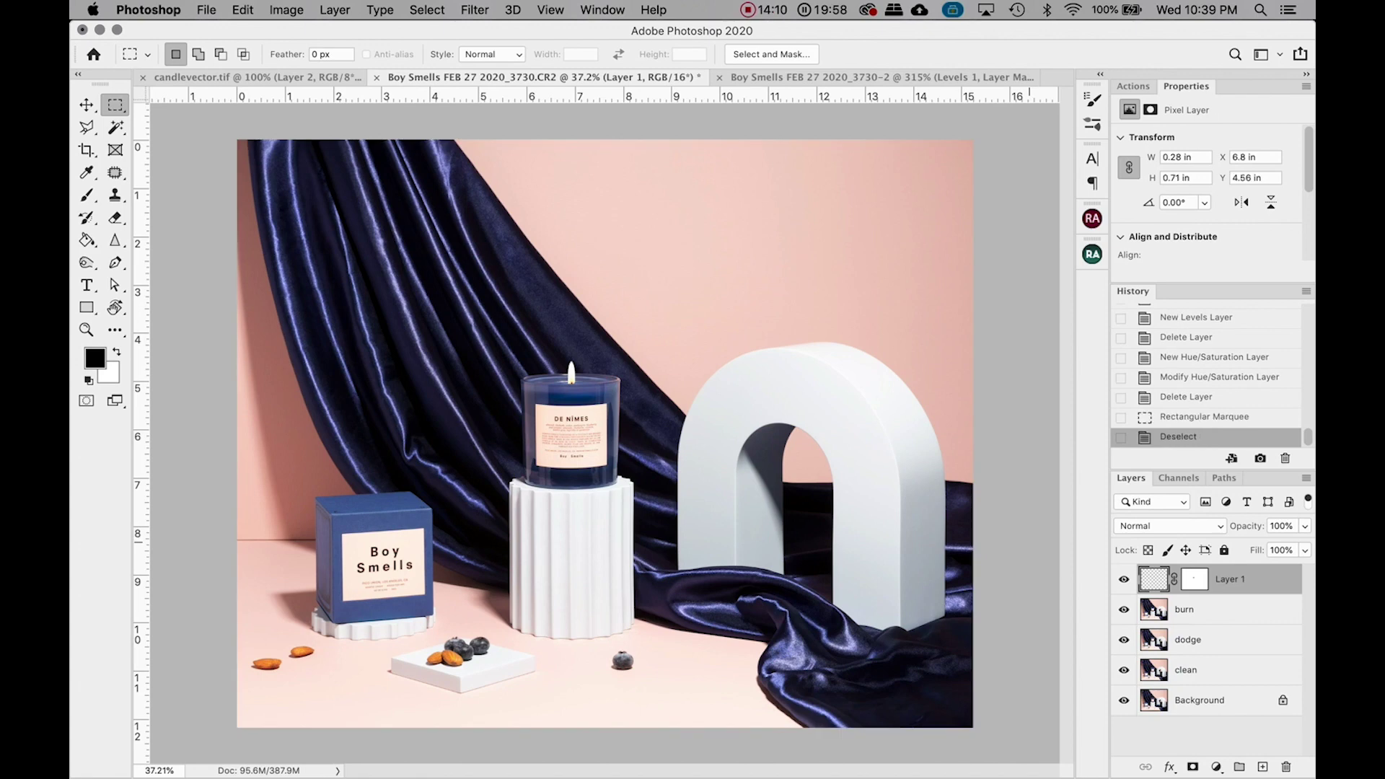
Paste a merged copy of the entire canvas as a new top layer and name it "high pass sharpening"
key("ctrl+a")
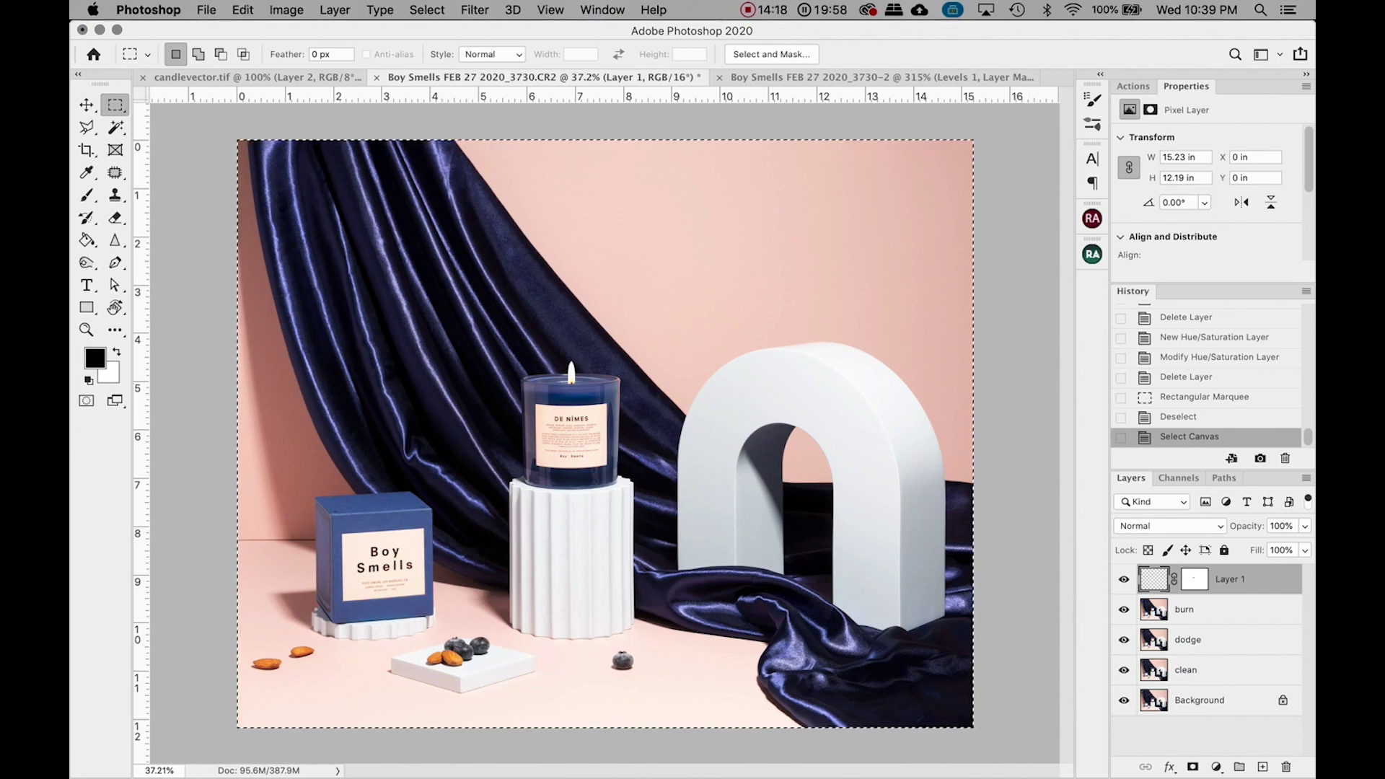
left_click(243, 9)
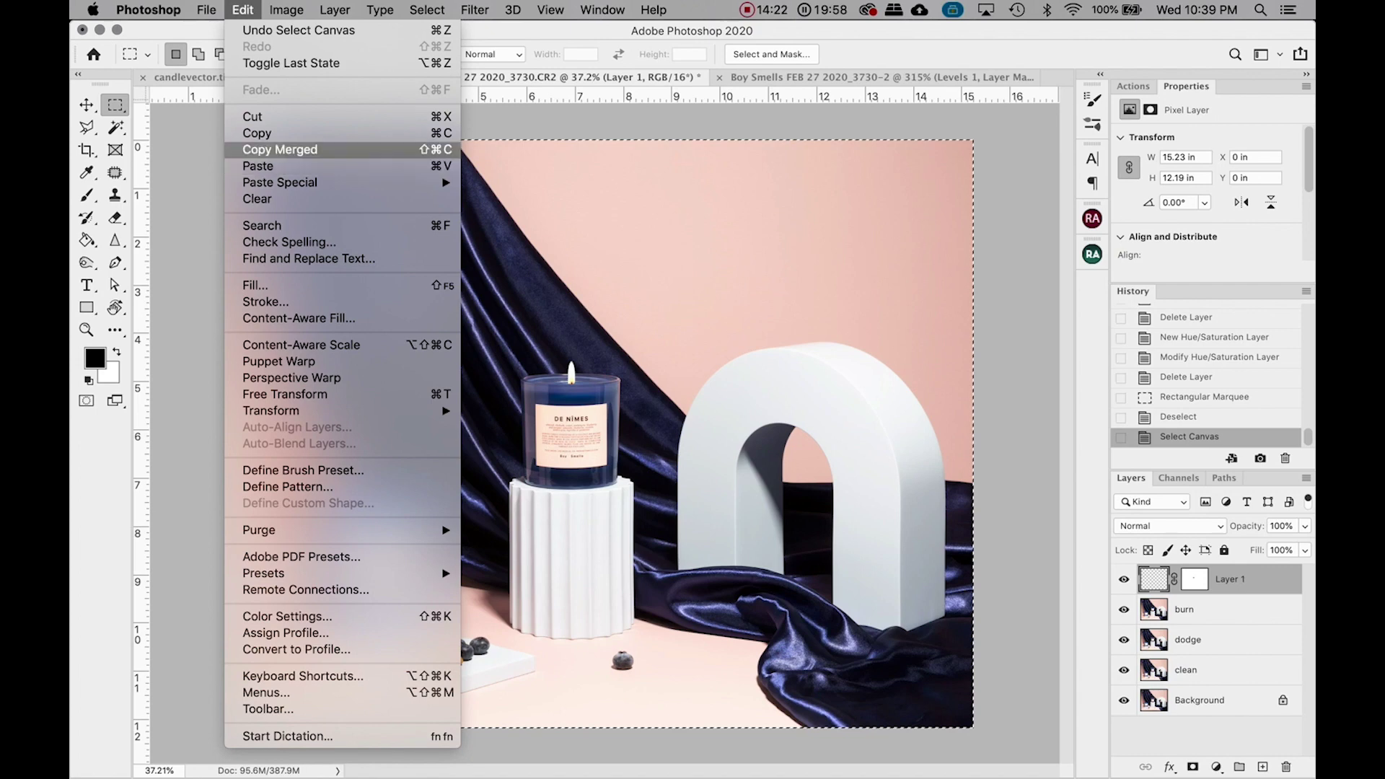
left_click(280, 149)
key("super+v")
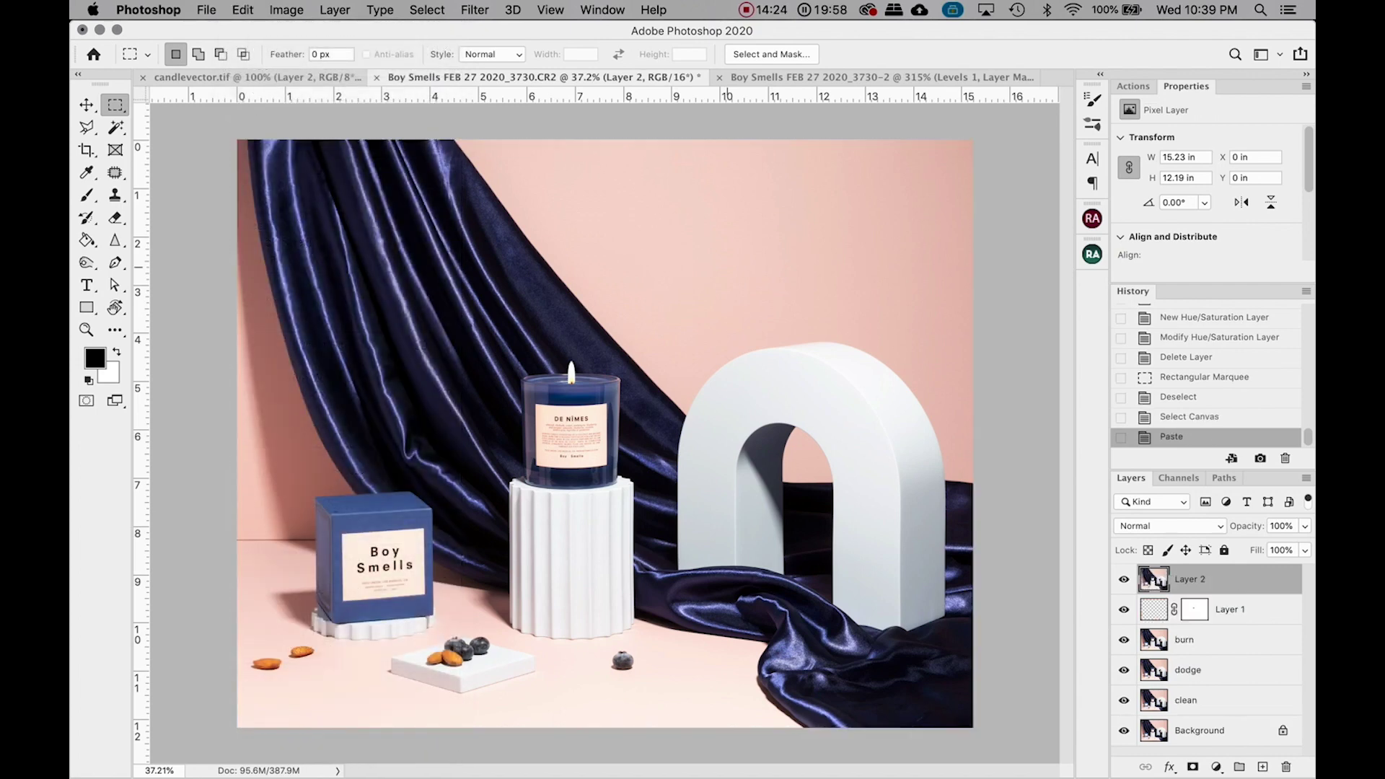
double_click(1189, 579)
type("high pass sharpening")
key("Return")
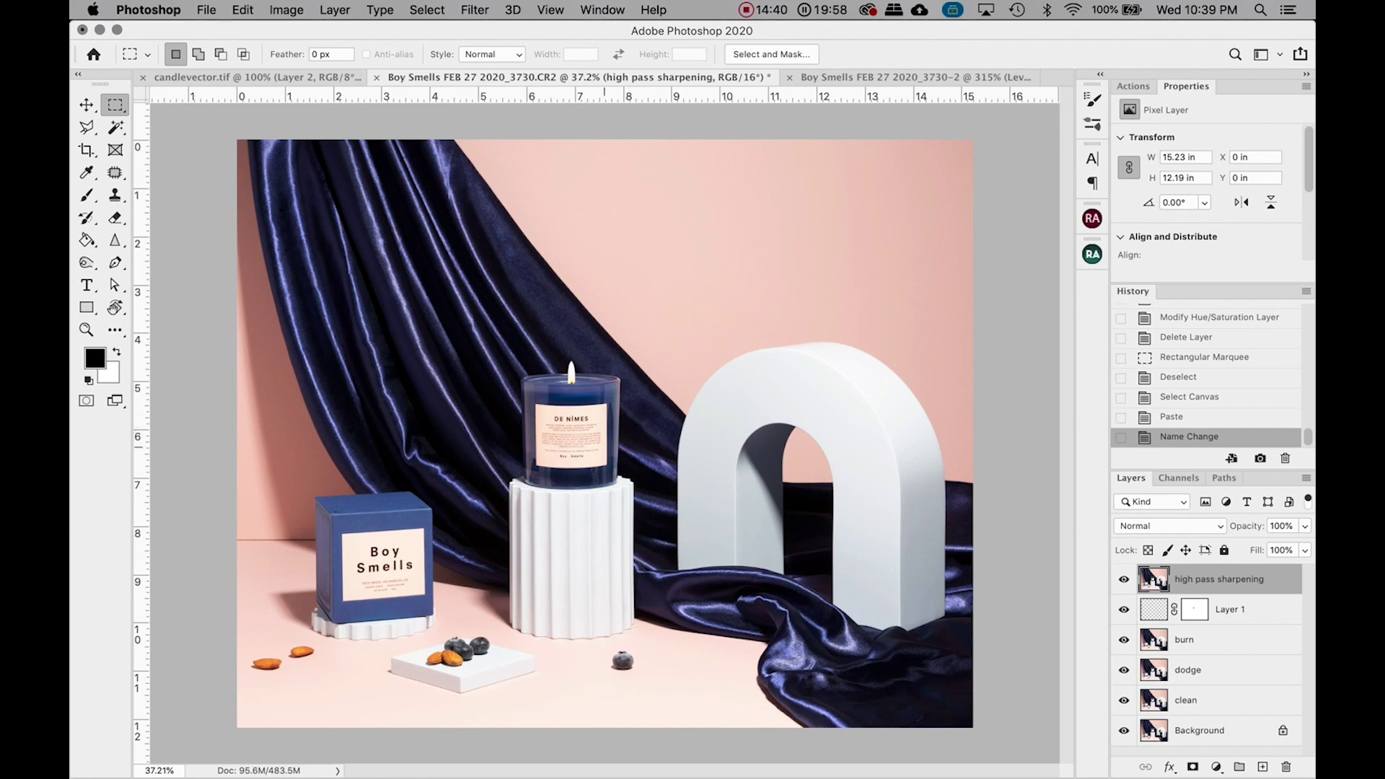
Apply the High Pass filter to the high pass sharpening layer with a radius of 1.4 pixels
scroll(604, 404, "up", 2)
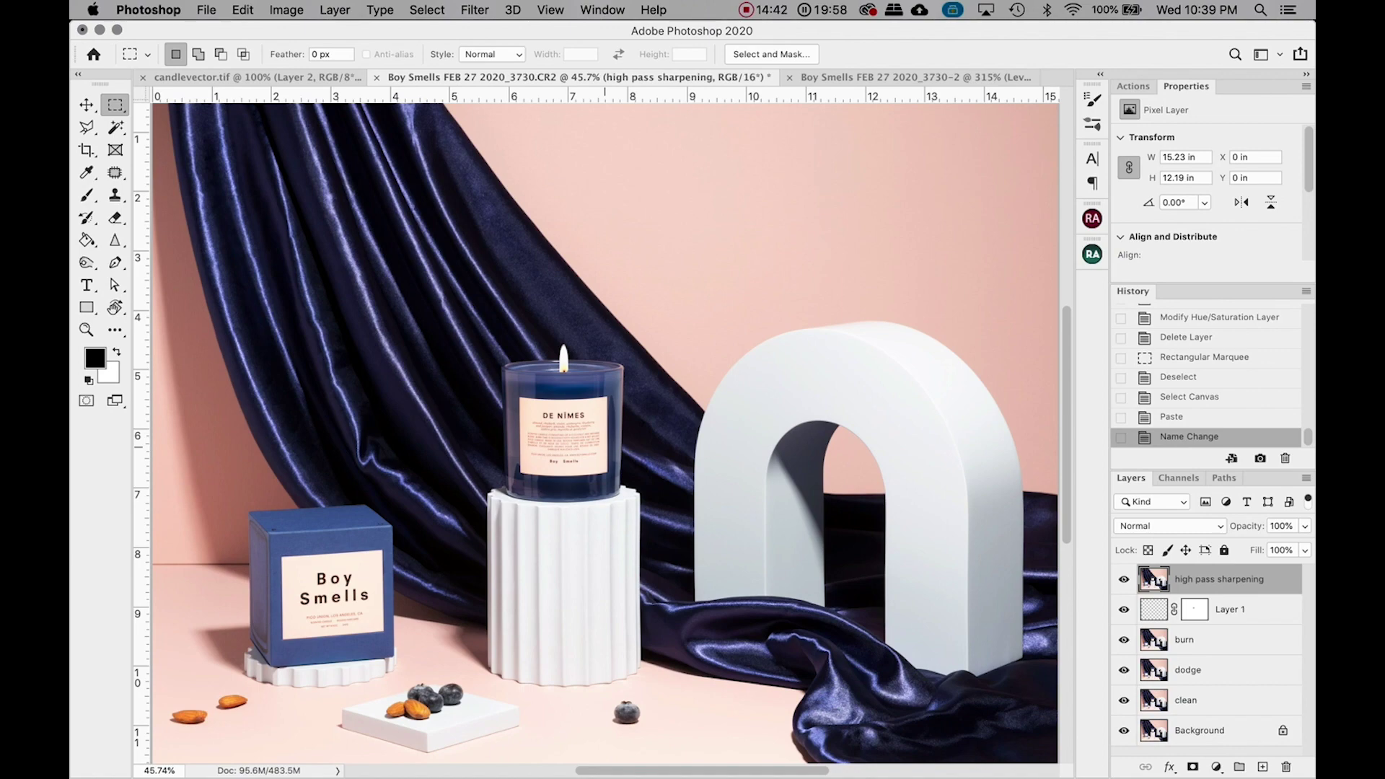
scroll(563, 413, "up", 1)
scroll(564, 411, "up", 2)
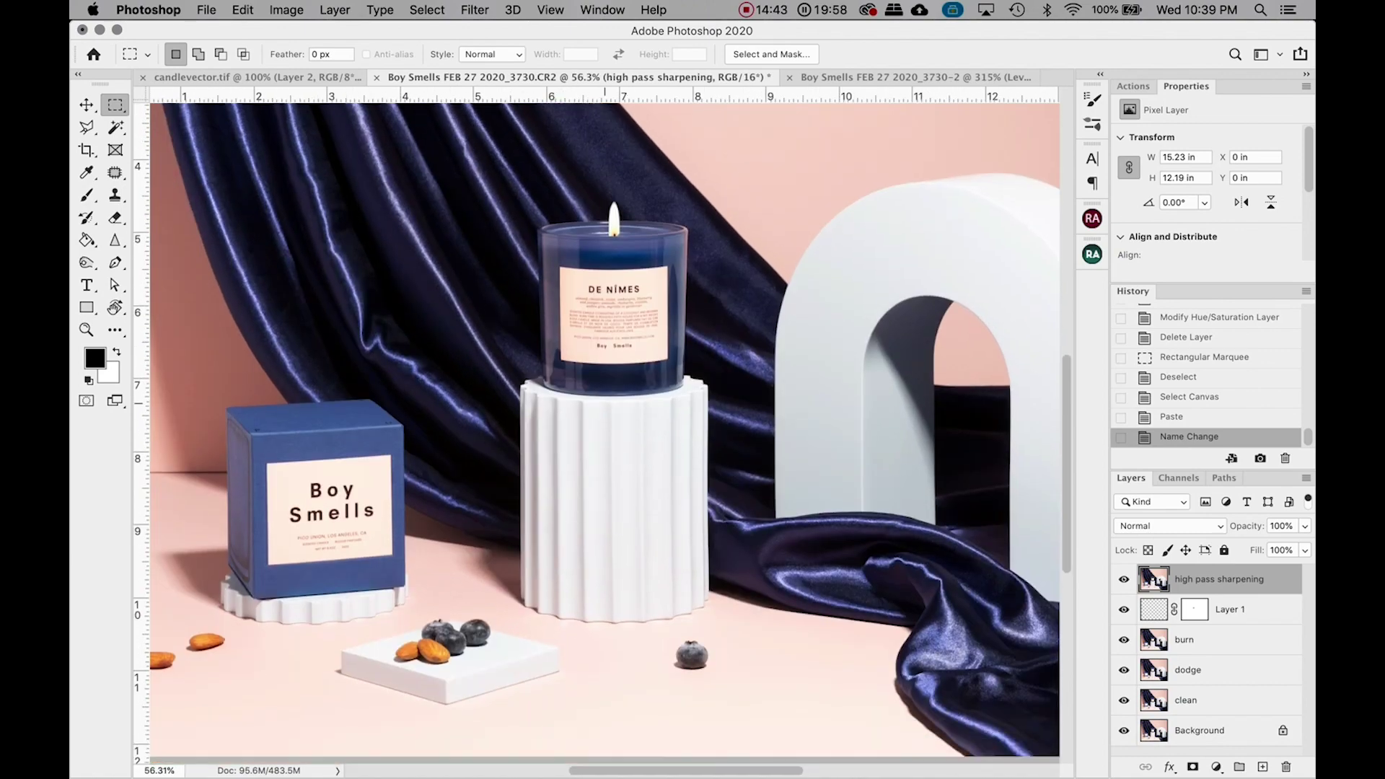
scroll(563, 411, "up", 2)
scroll(564, 411, "right", 1)
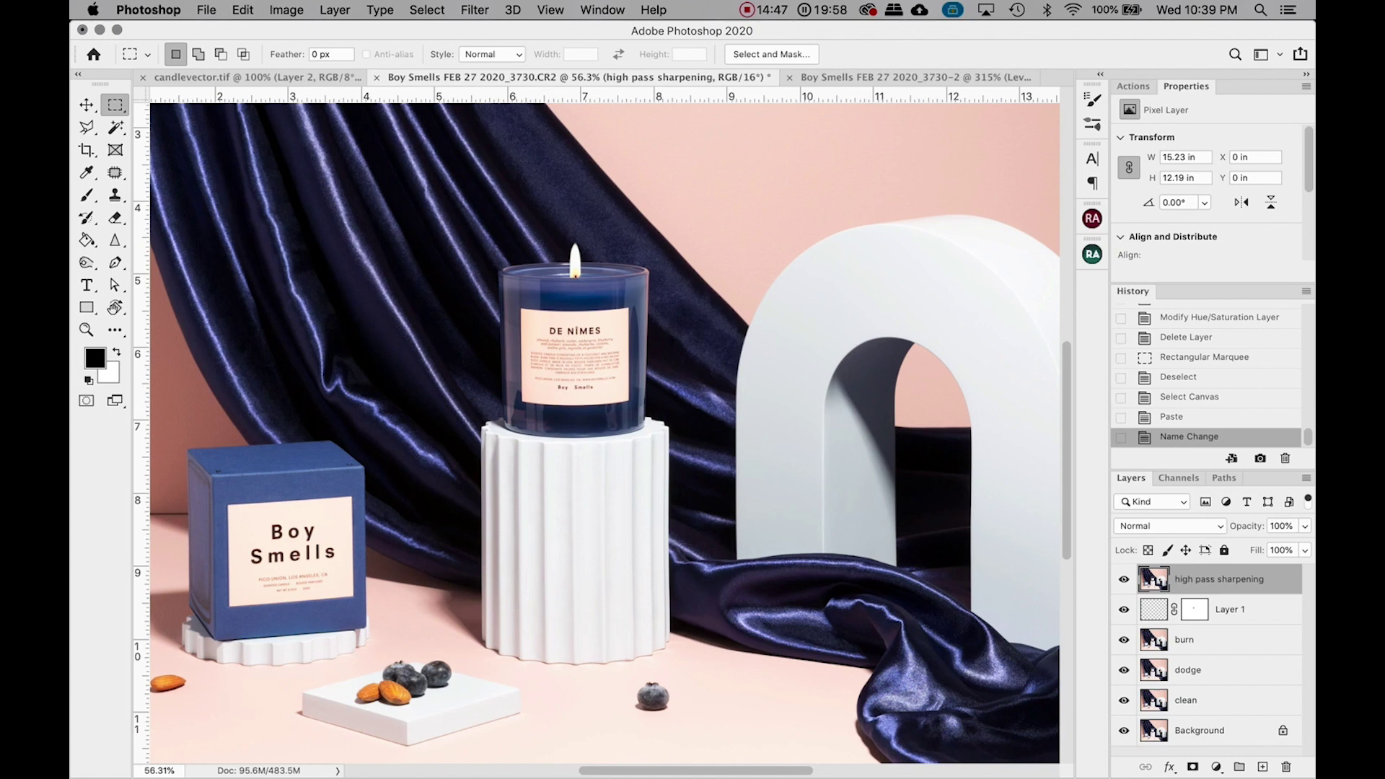
left_click(475, 9)
mouse_move(505, 363)
left_click(736, 383)
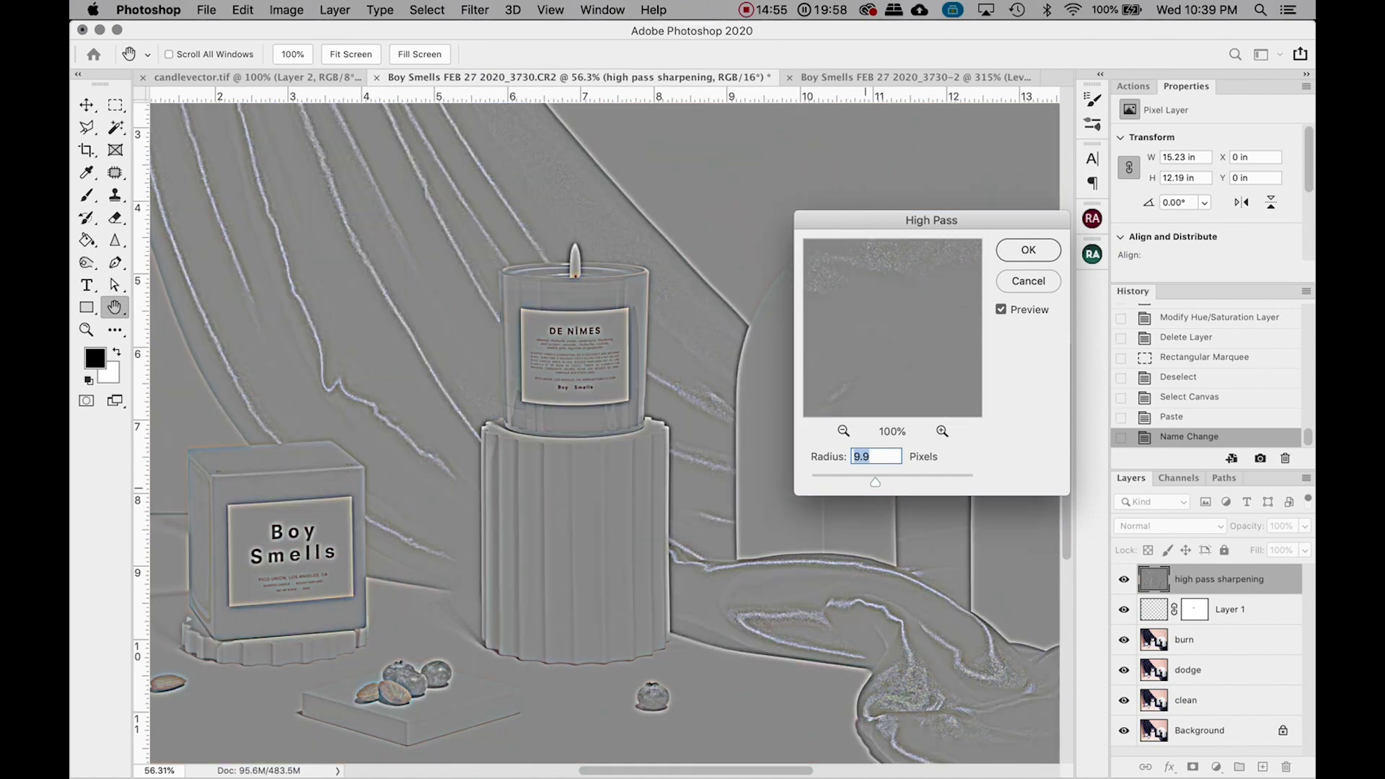
key("shift+Down")
key("shift+Down")
key("shift+Down")
key("shift+Down")
key("shift+Down")
key("shift+Down")
key("shift+Down")
key("Down")
key("Down")
key("Down")
key("Down")
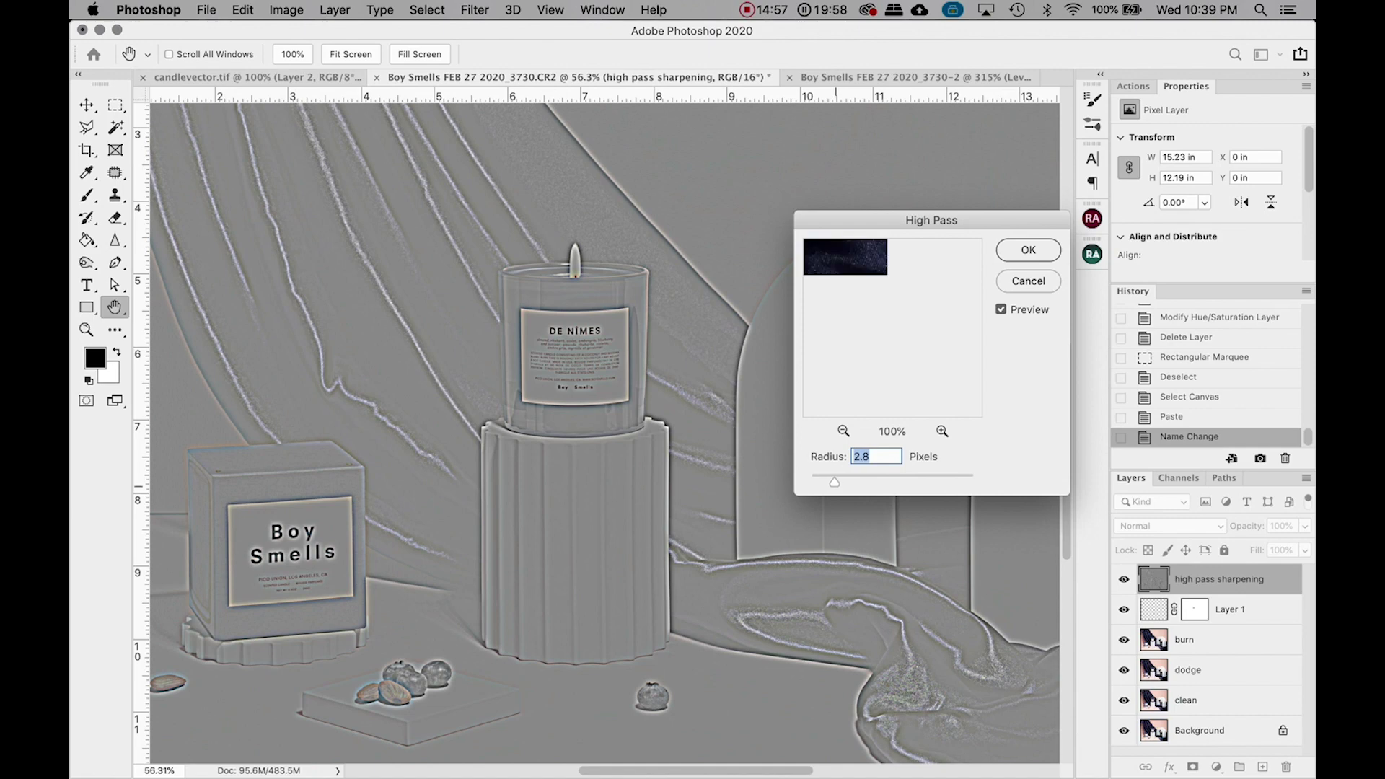
key("Down")
key("Down")
key("Down")
key("Down")
key("Down")
key("Down")
key("Down")
key("Down")
key("Down")
key("Down")
key("Down")
key("Down")
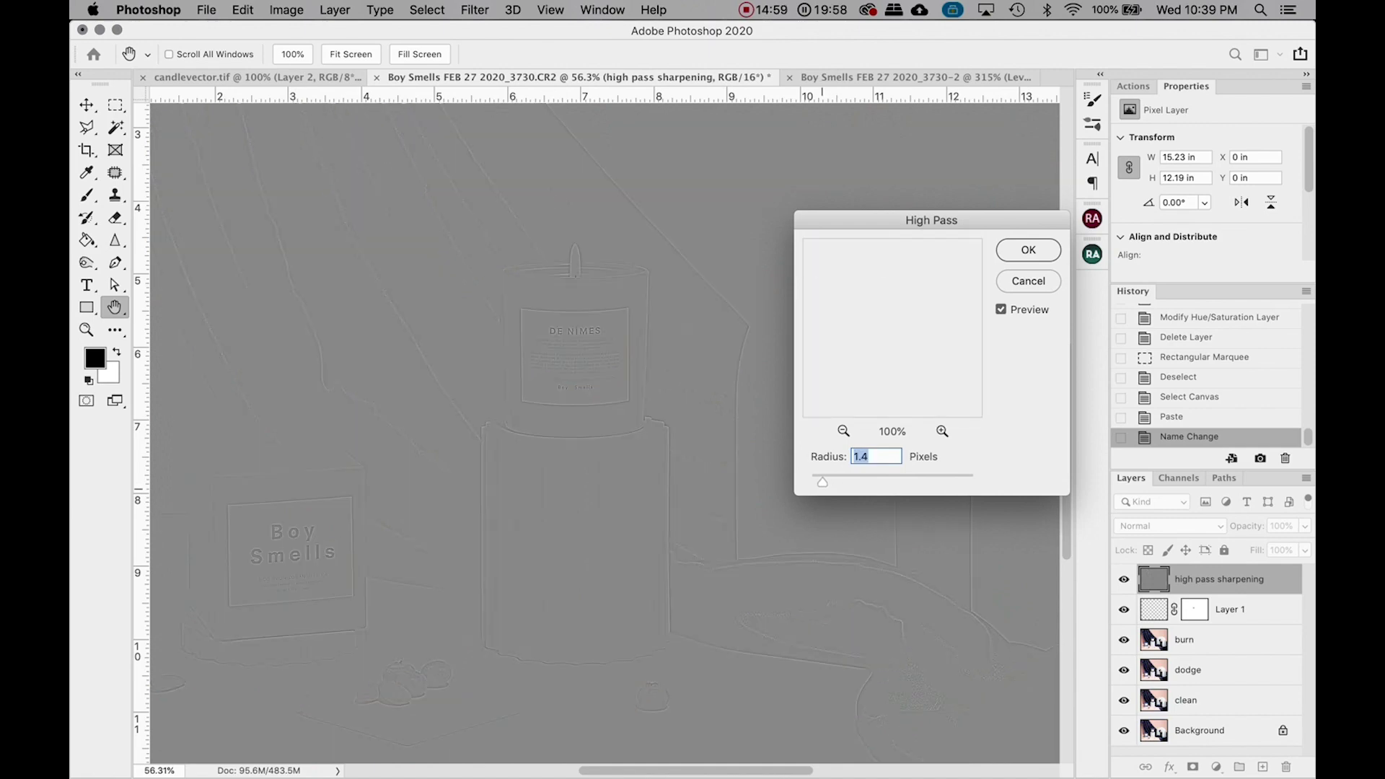
key("Down")
key("Down")
key("Up")
key("Up")
key("Up")
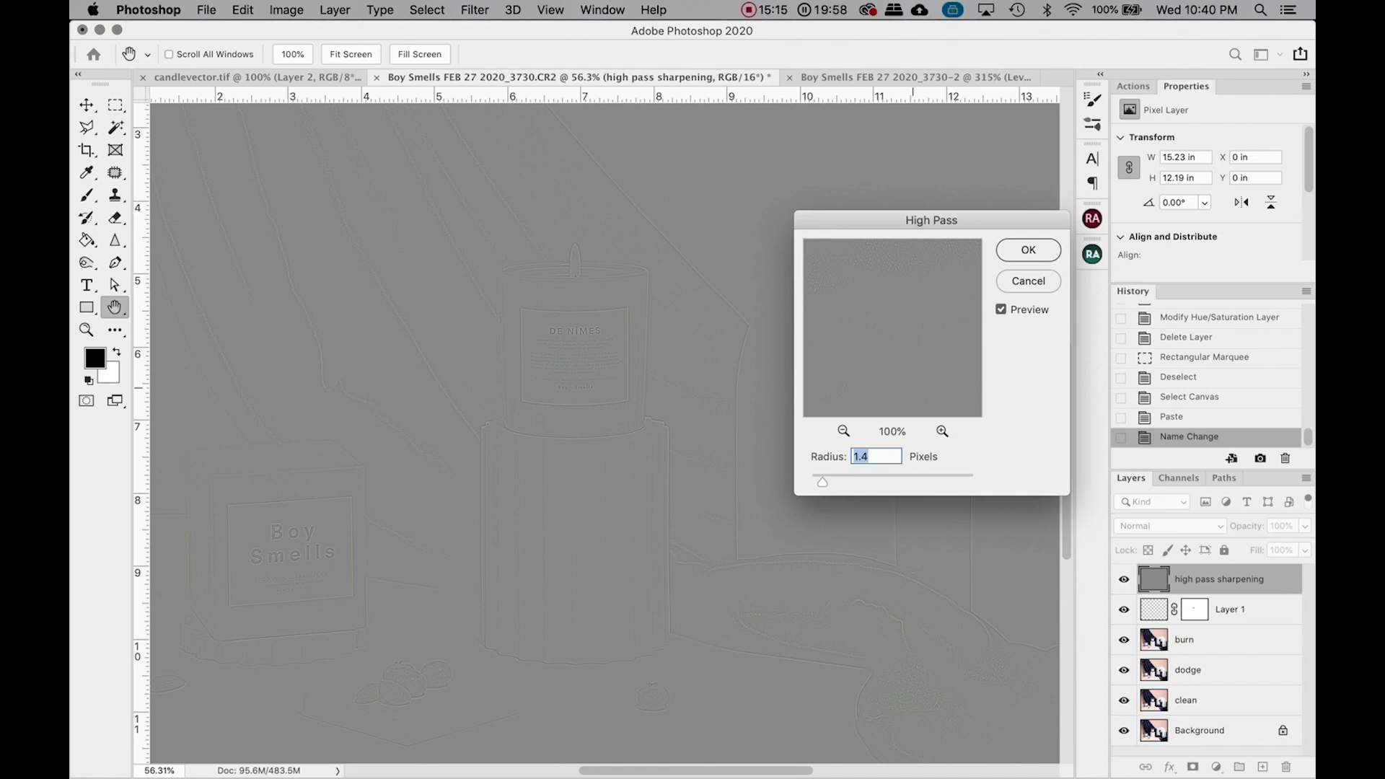
key("Return")
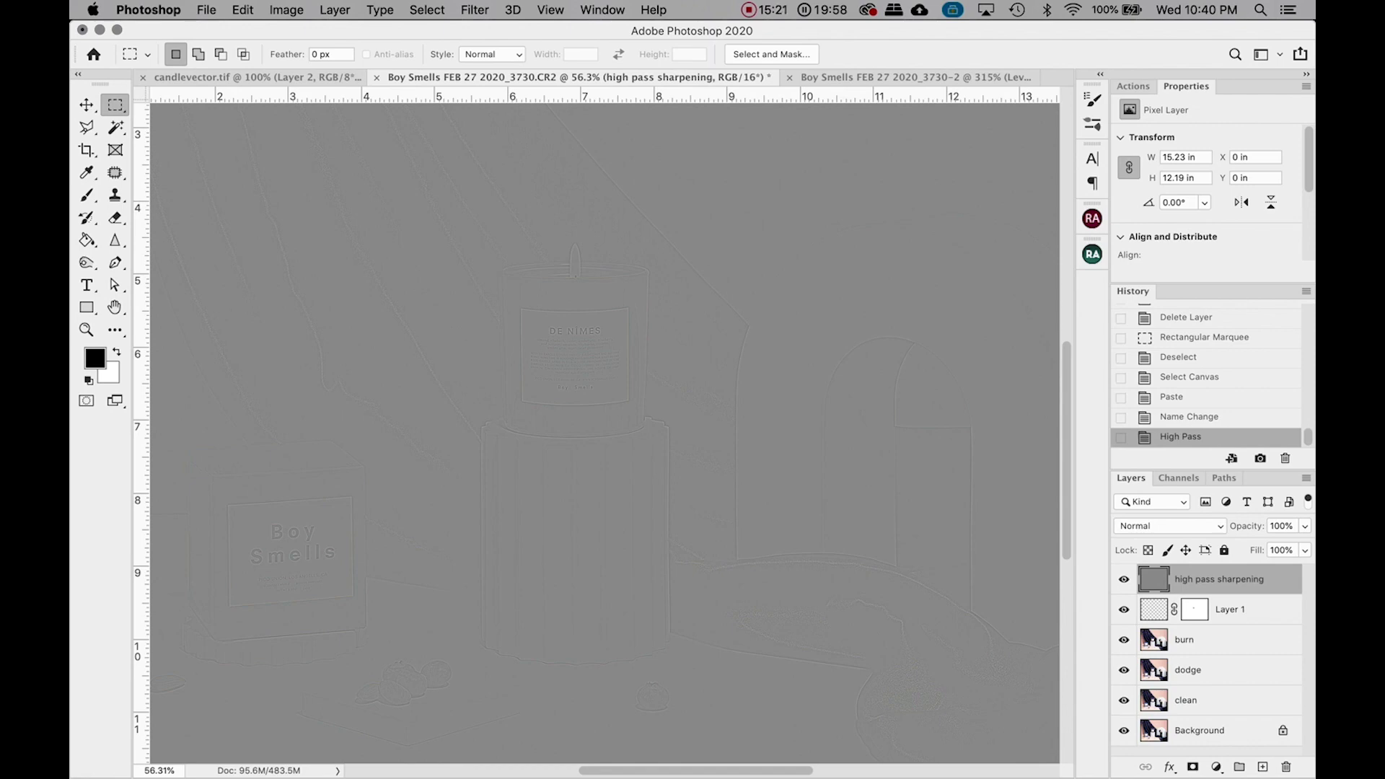
Set the high pass sharpening layer's blending mode to Linear Light
left_click(1169, 525)
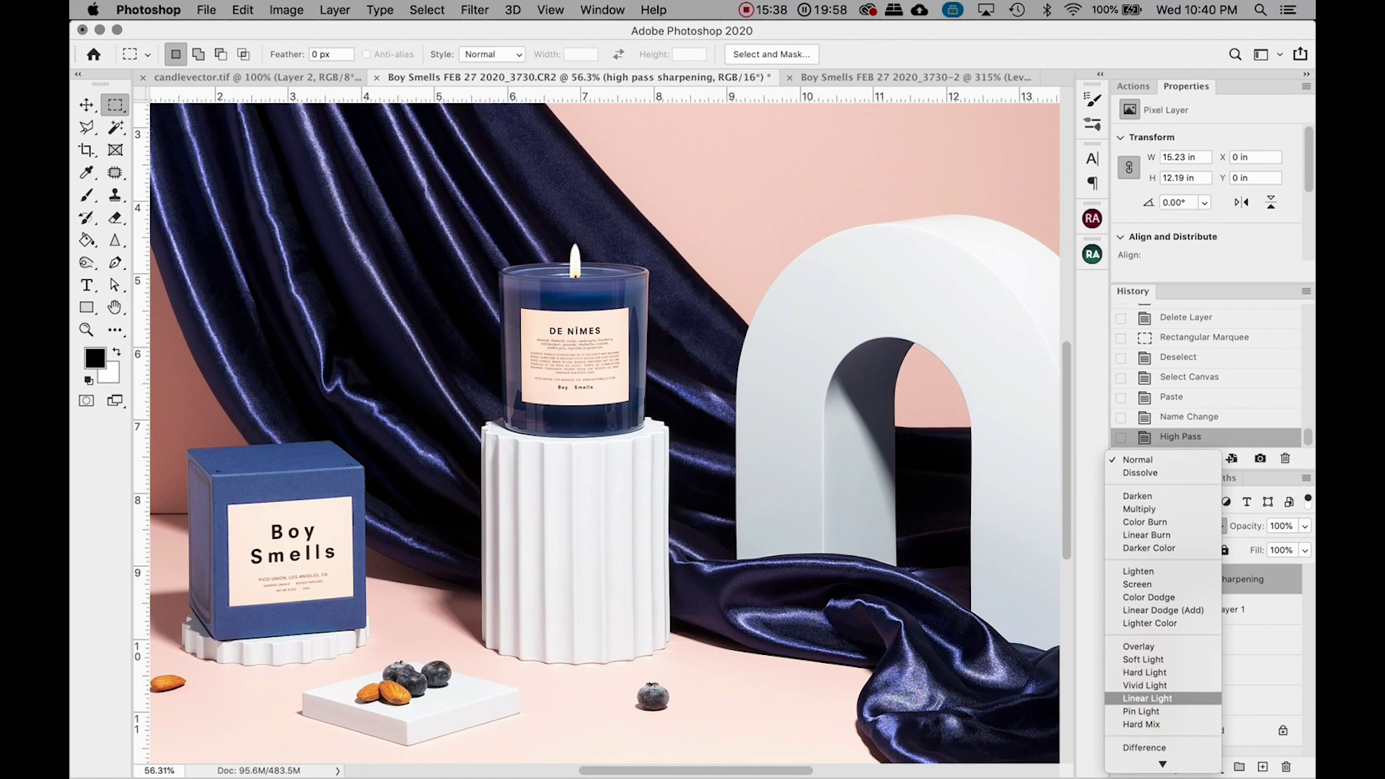
key("Return")
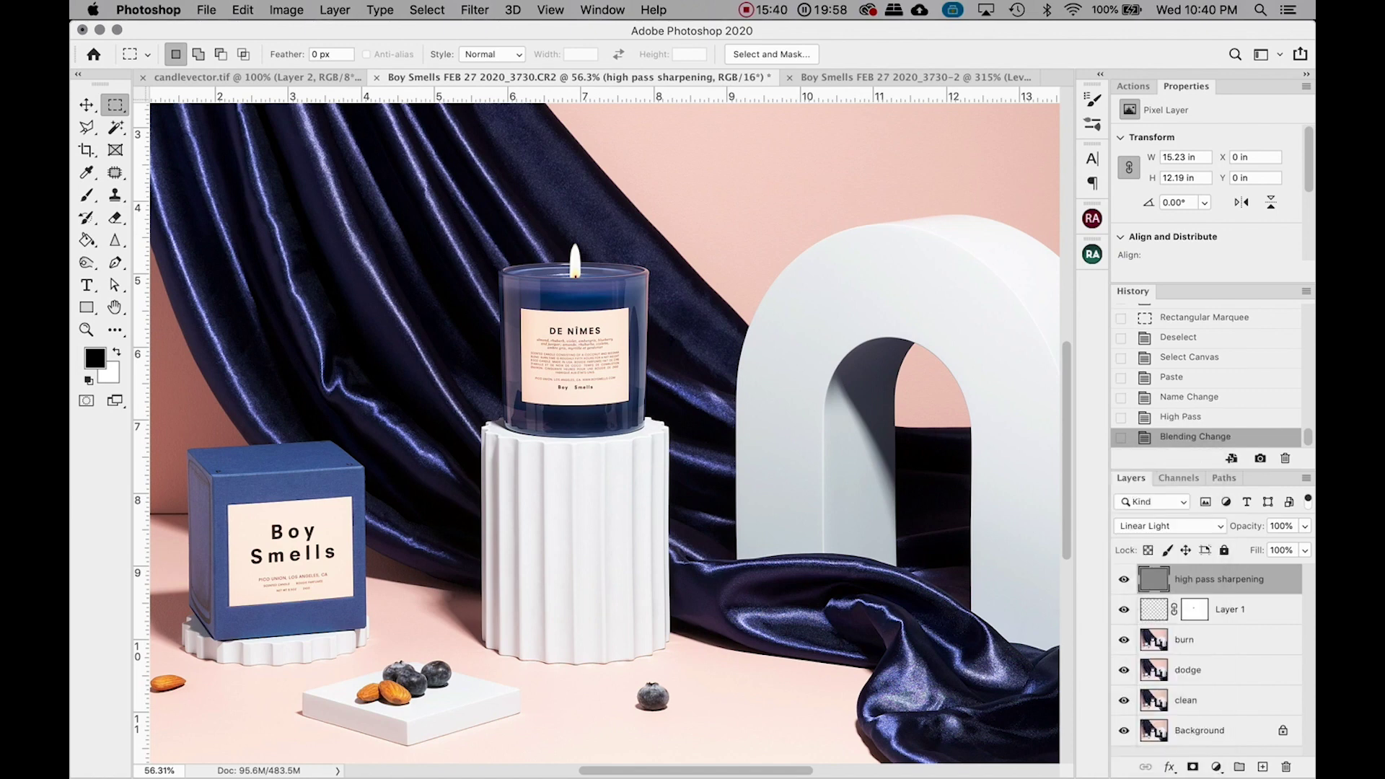
Examine the sharpening close up on the candle and across the whole composition
scroll(574, 317, "up", 4)
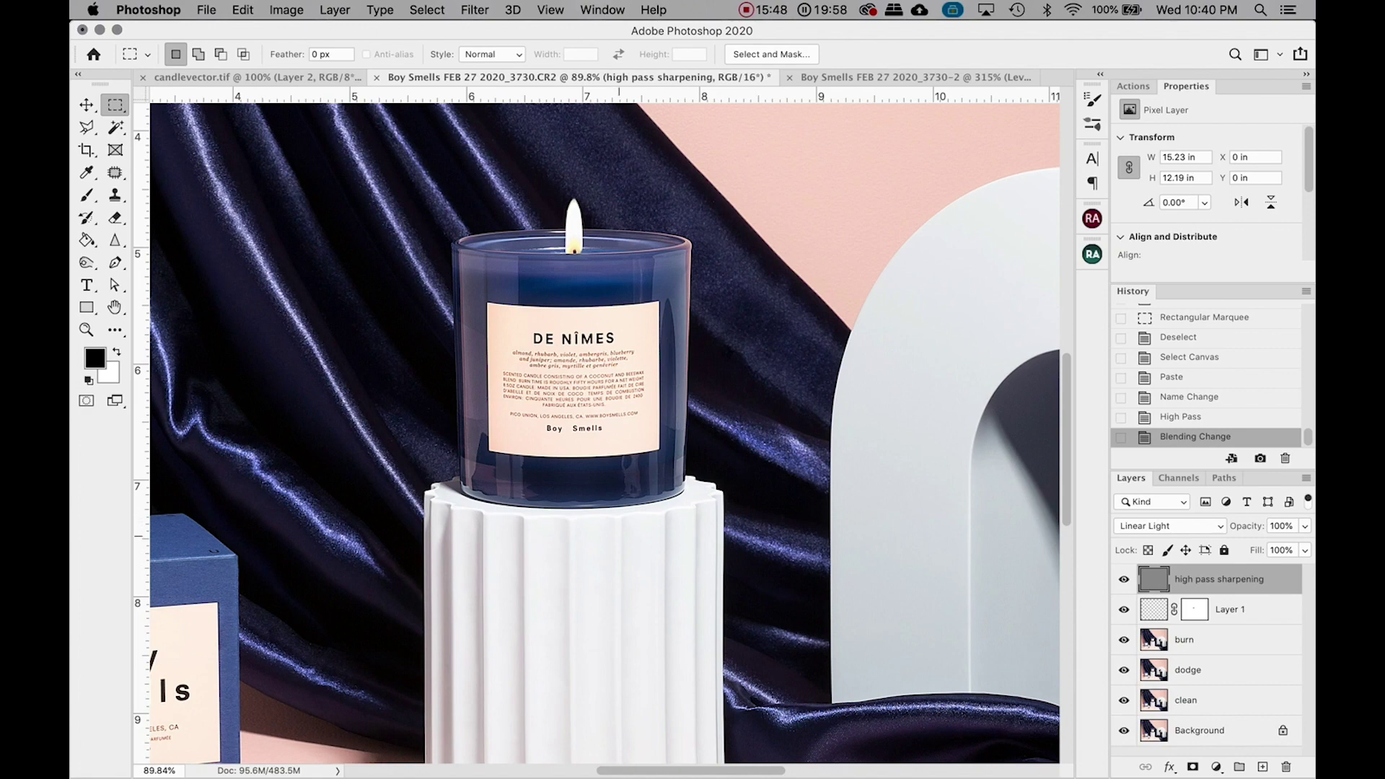
scroll(604, 432, "down", 4)
scroll(570, 488, "down", 3)
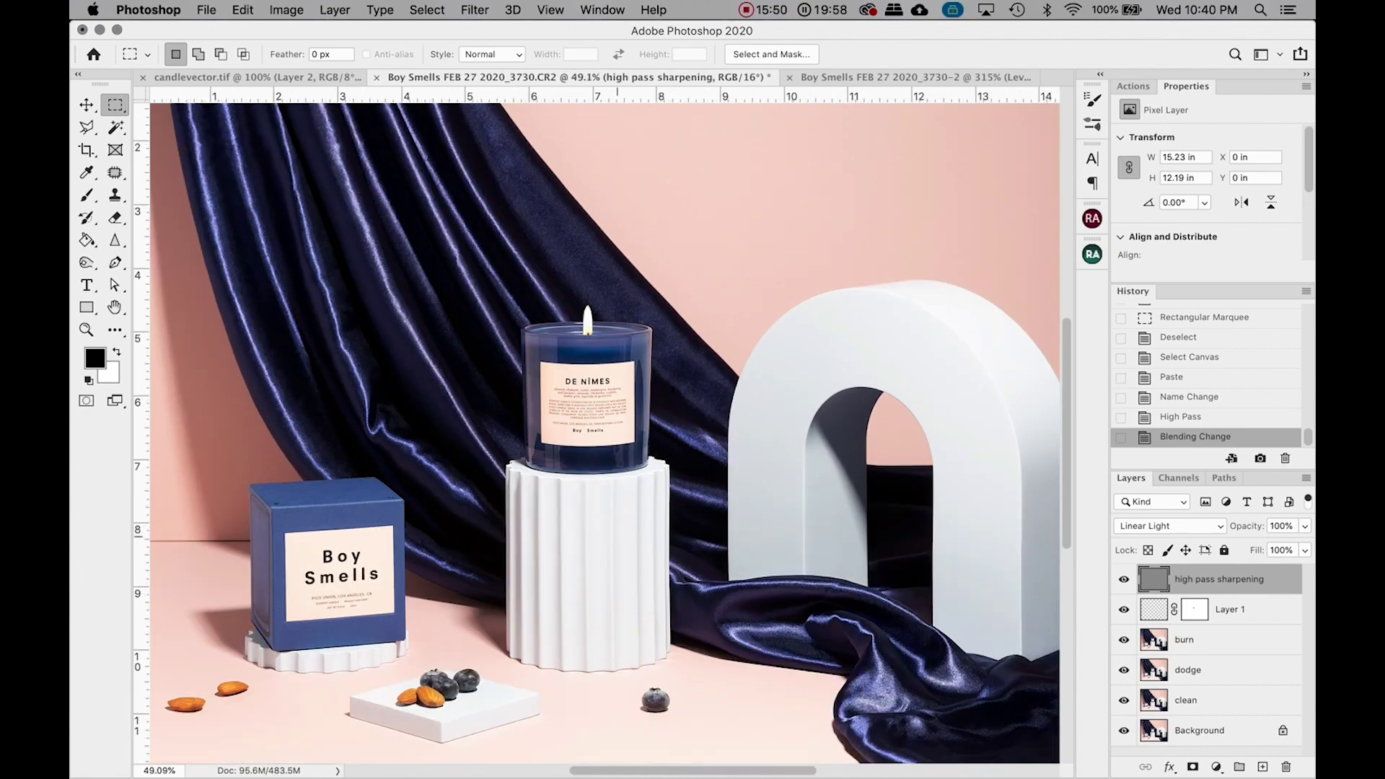
scroll(495, 548, "down", 2)
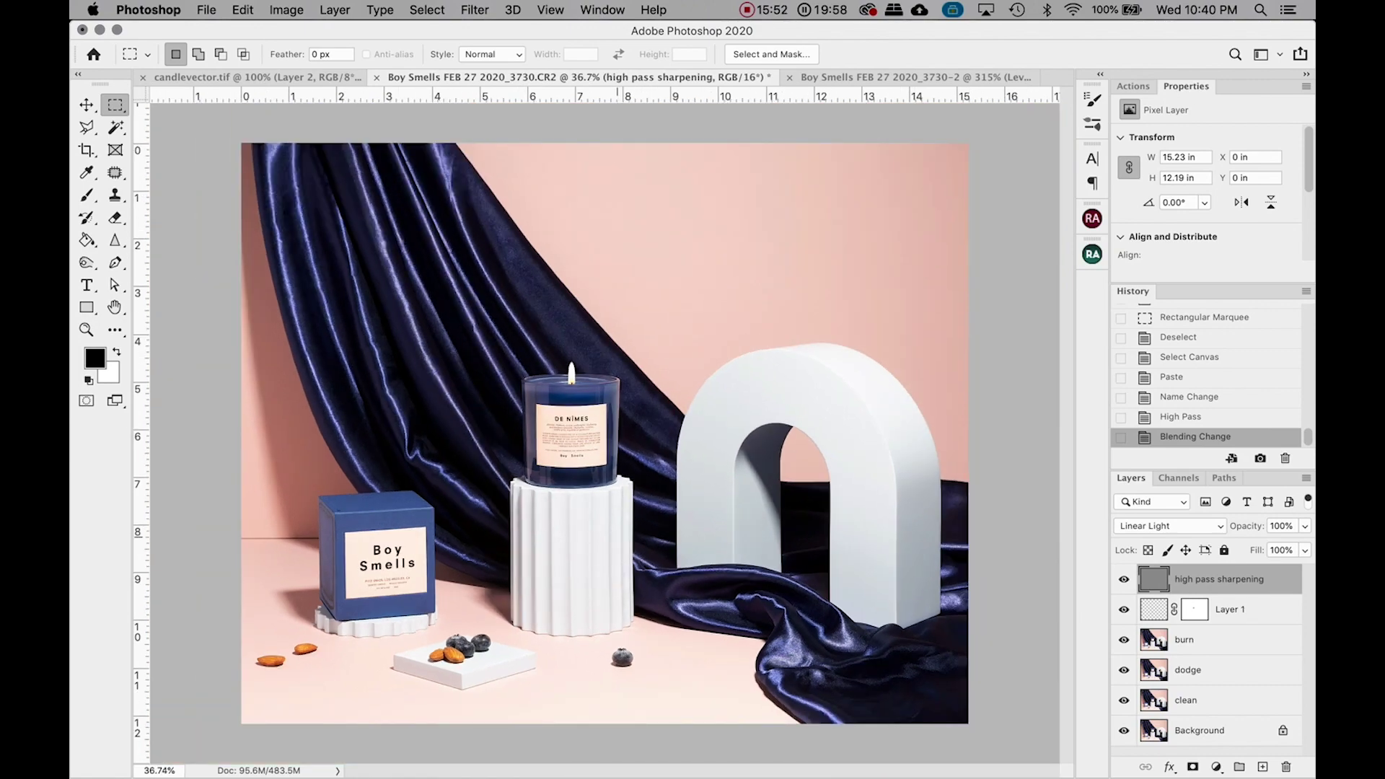
scroll(495, 548, "up", 2)
scroll(495, 549, "down", 2)
scroll(599, 422, "up", 2)
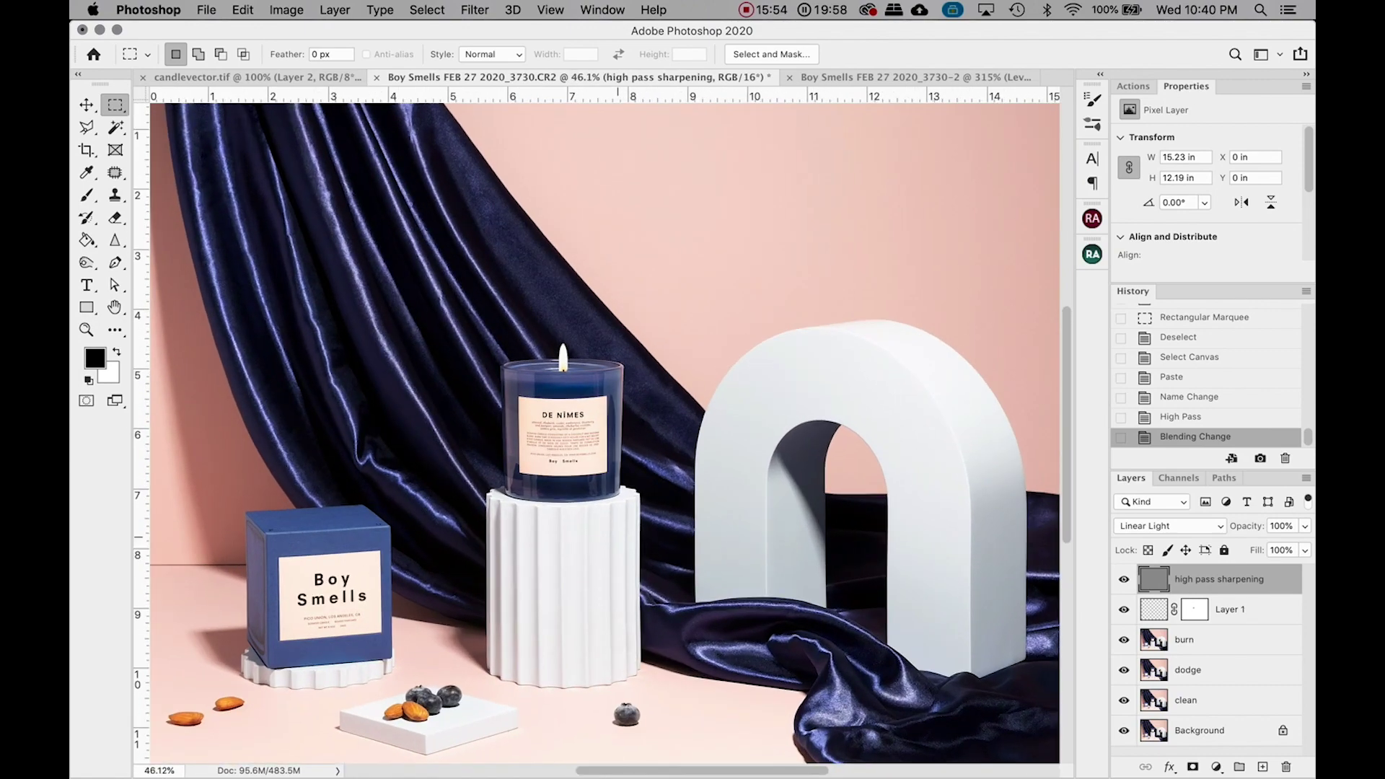
scroll(600, 422, "down", 1)
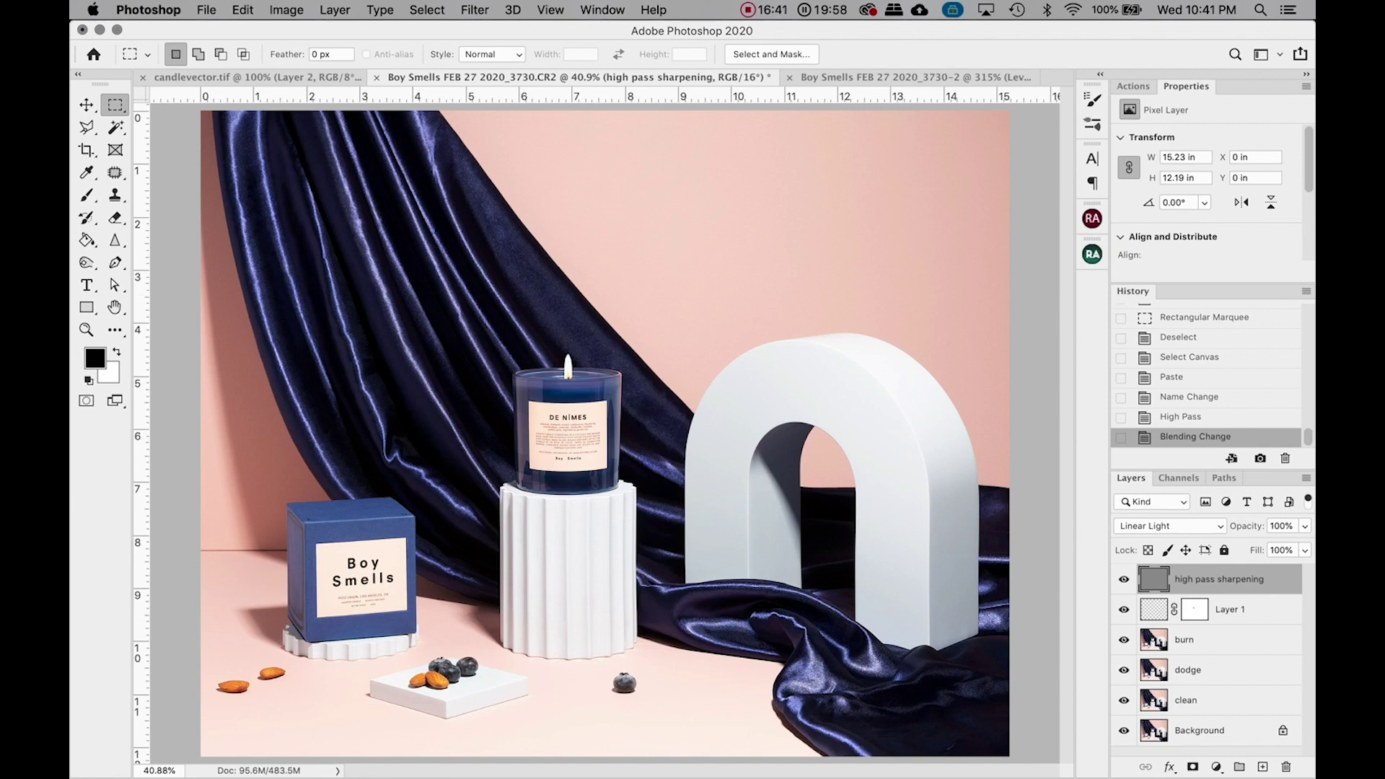
Start a Save for Web export of the image as a JPEG at High quality, 70
left_click(207, 10)
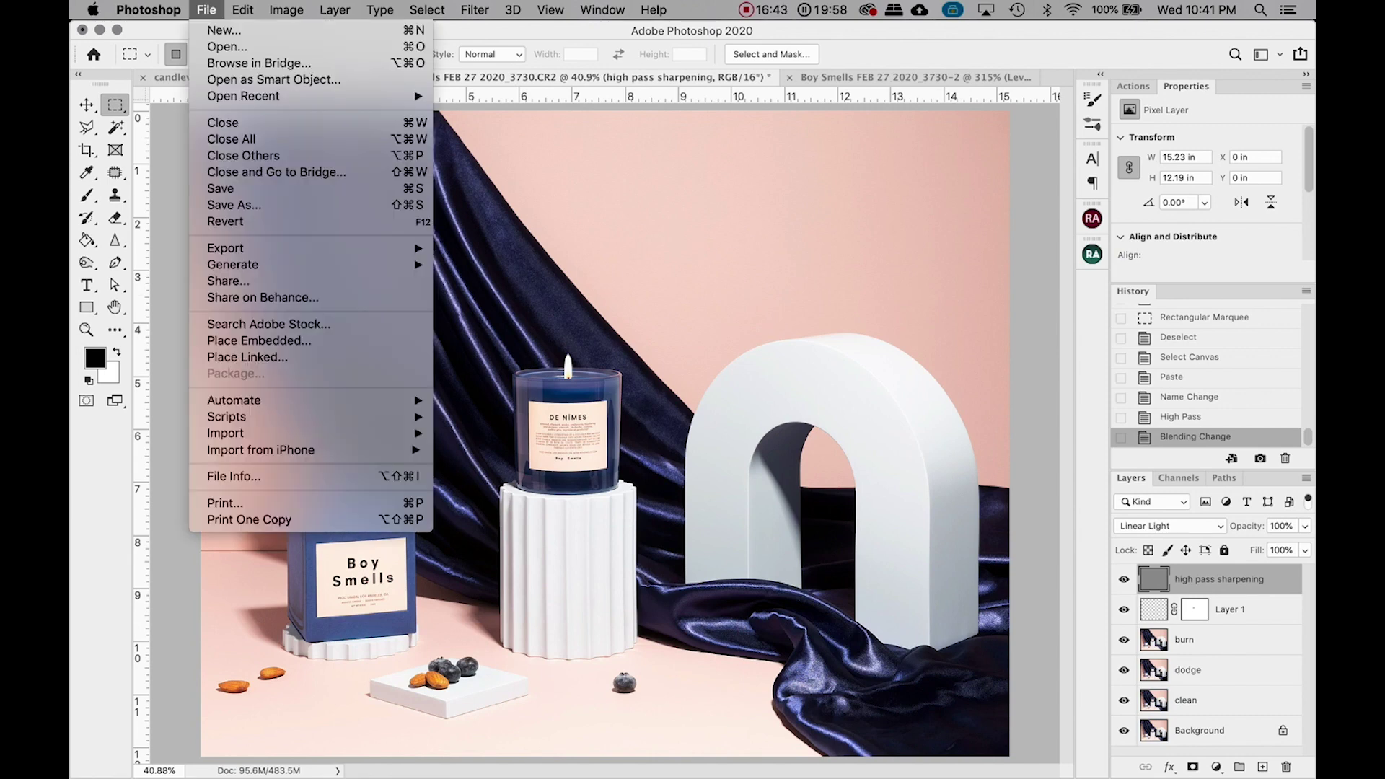
mouse_move(230, 247)
key("Escape")
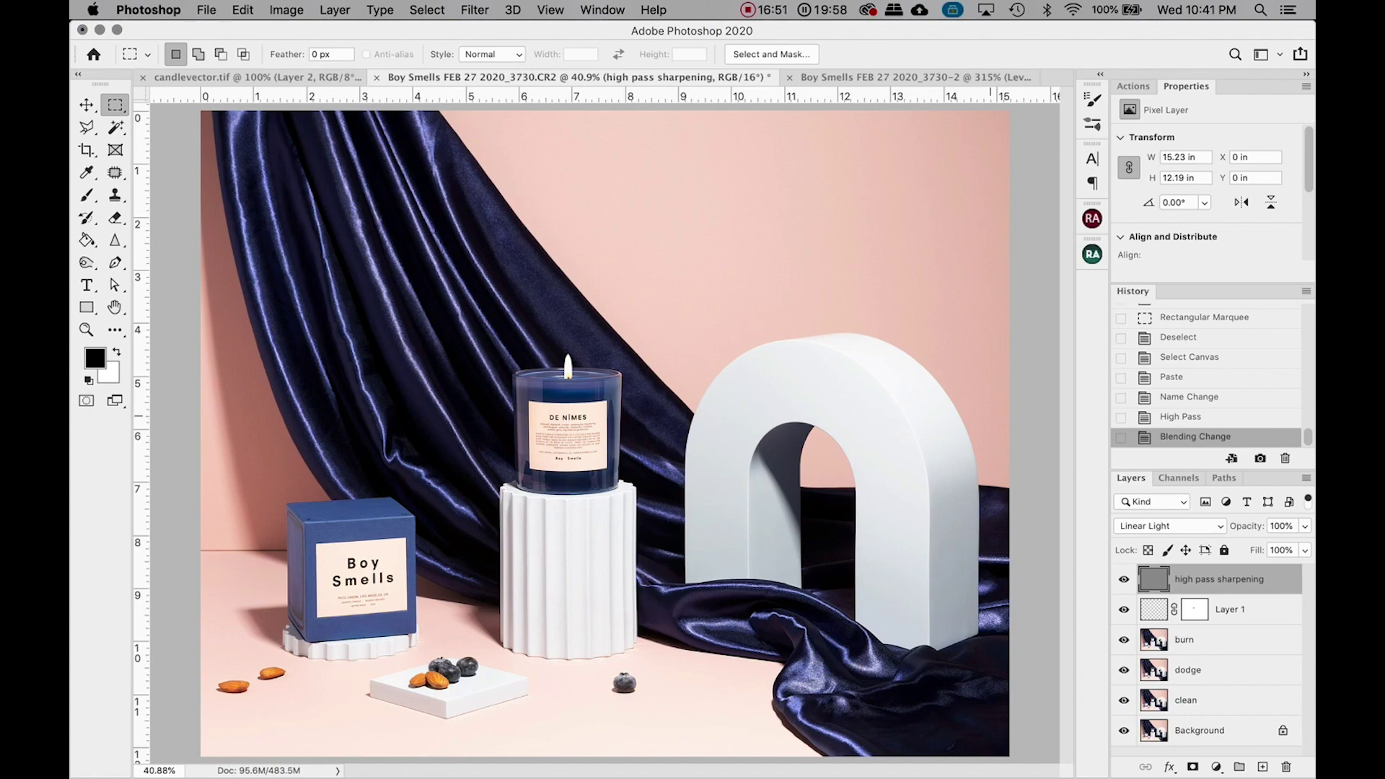
key("super+alt+shift+s")
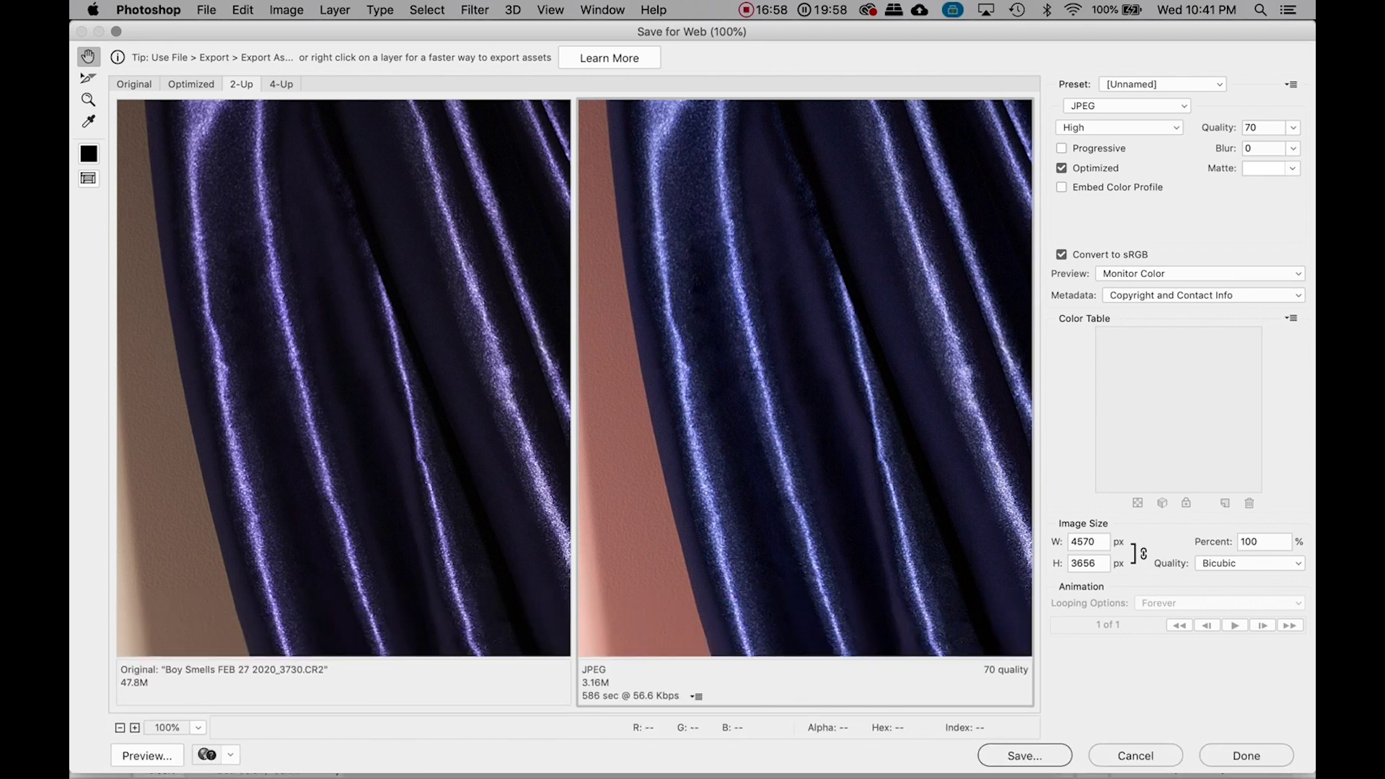
left_click(1125, 106)
left_click(1083, 104)
left_click(1125, 127)
key("Return")
Set the exported image's width to 2000 px with proportions linked
left_click(1088, 542)
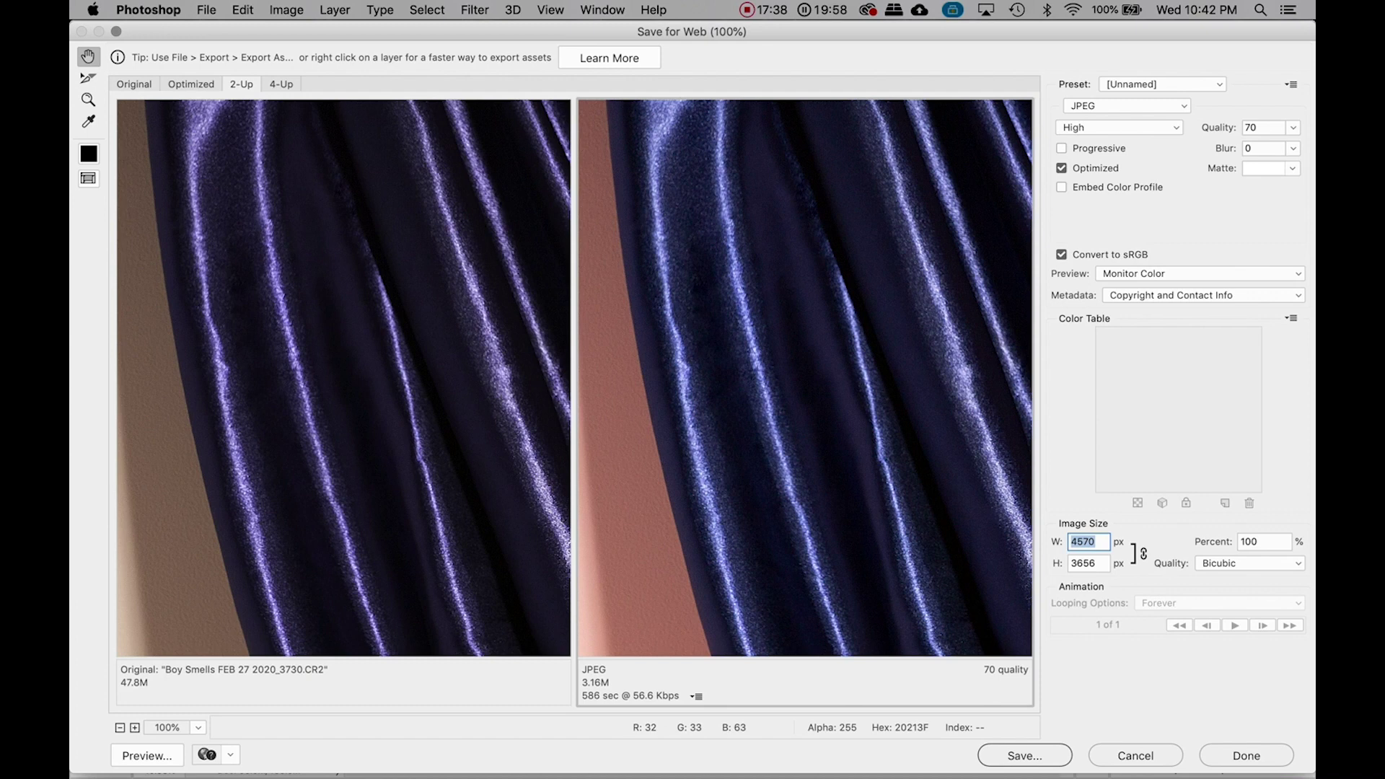
type("2000")
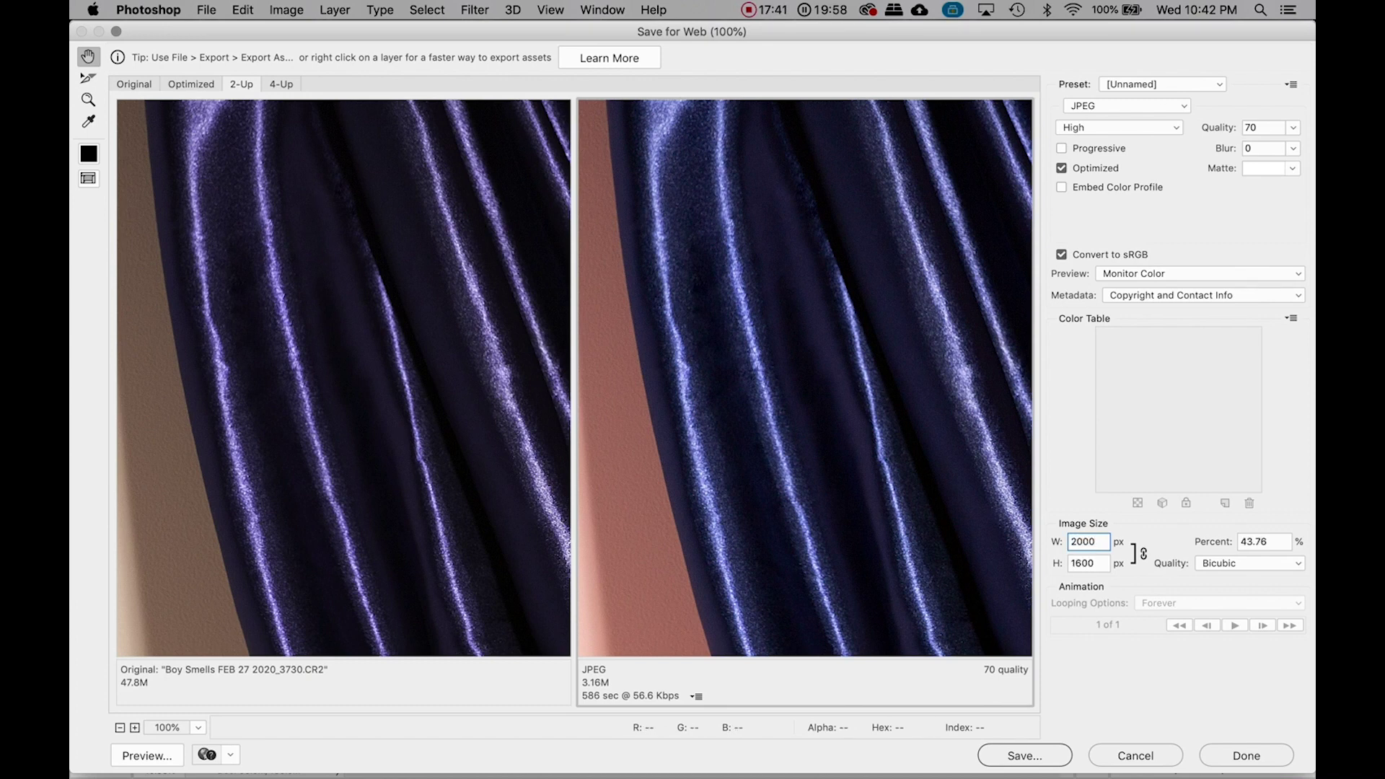
left_click(1093, 563)
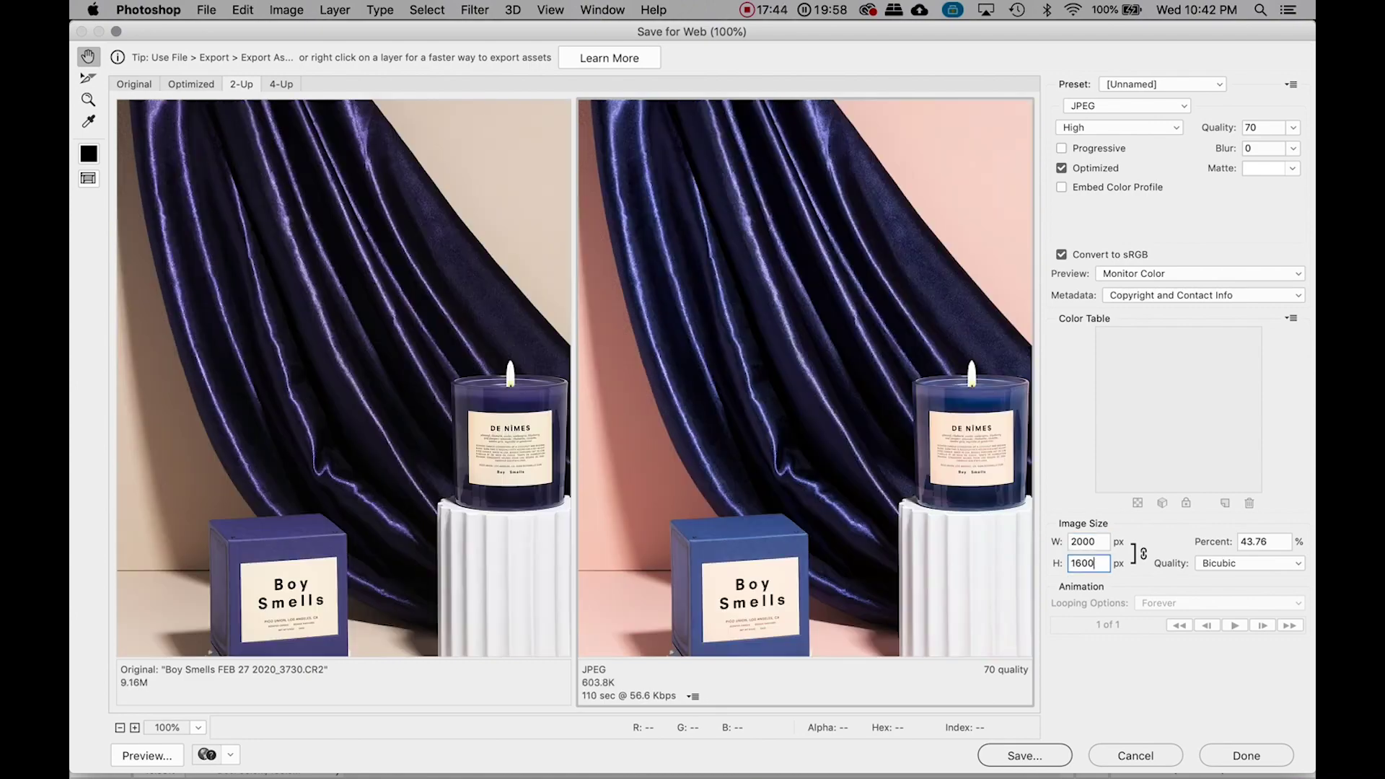
Try smaller export widths of 1800 px and 1500 px and refresh the preview
key("shift+Tab")
type("1800")
key("super+a")
type("1500")
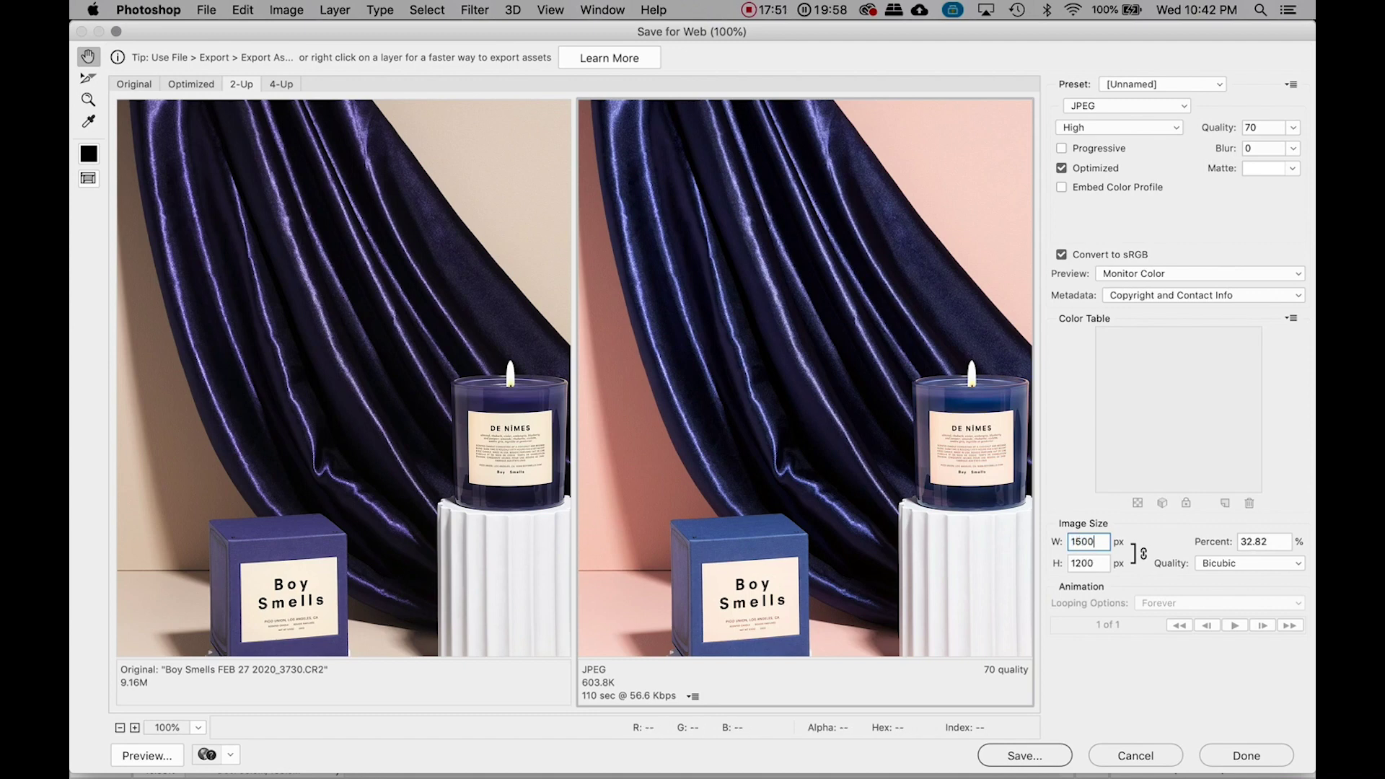
left_click(1082, 563)
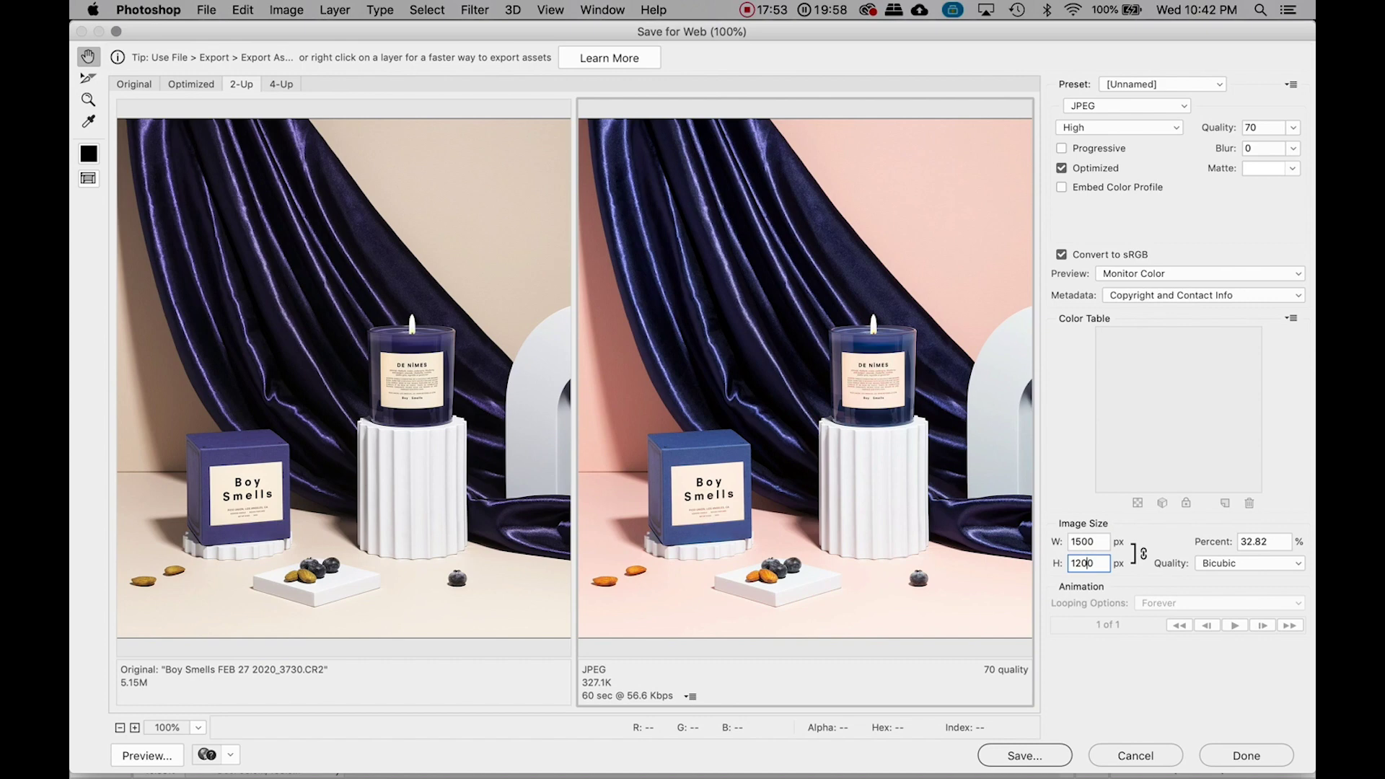
Return the export width to 2000 px and apply it to the preview
left_click(1090, 541)
key("super+a")
type("200")
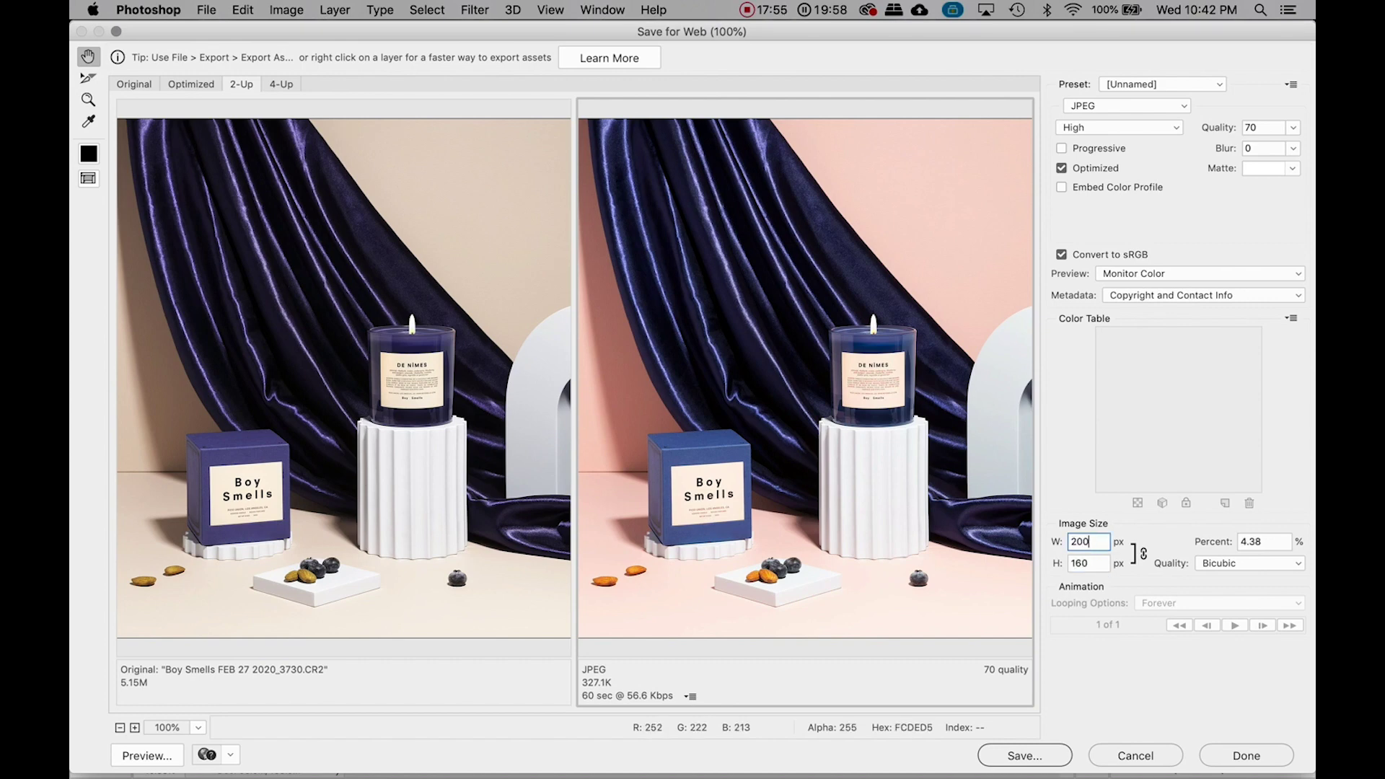
type("0")
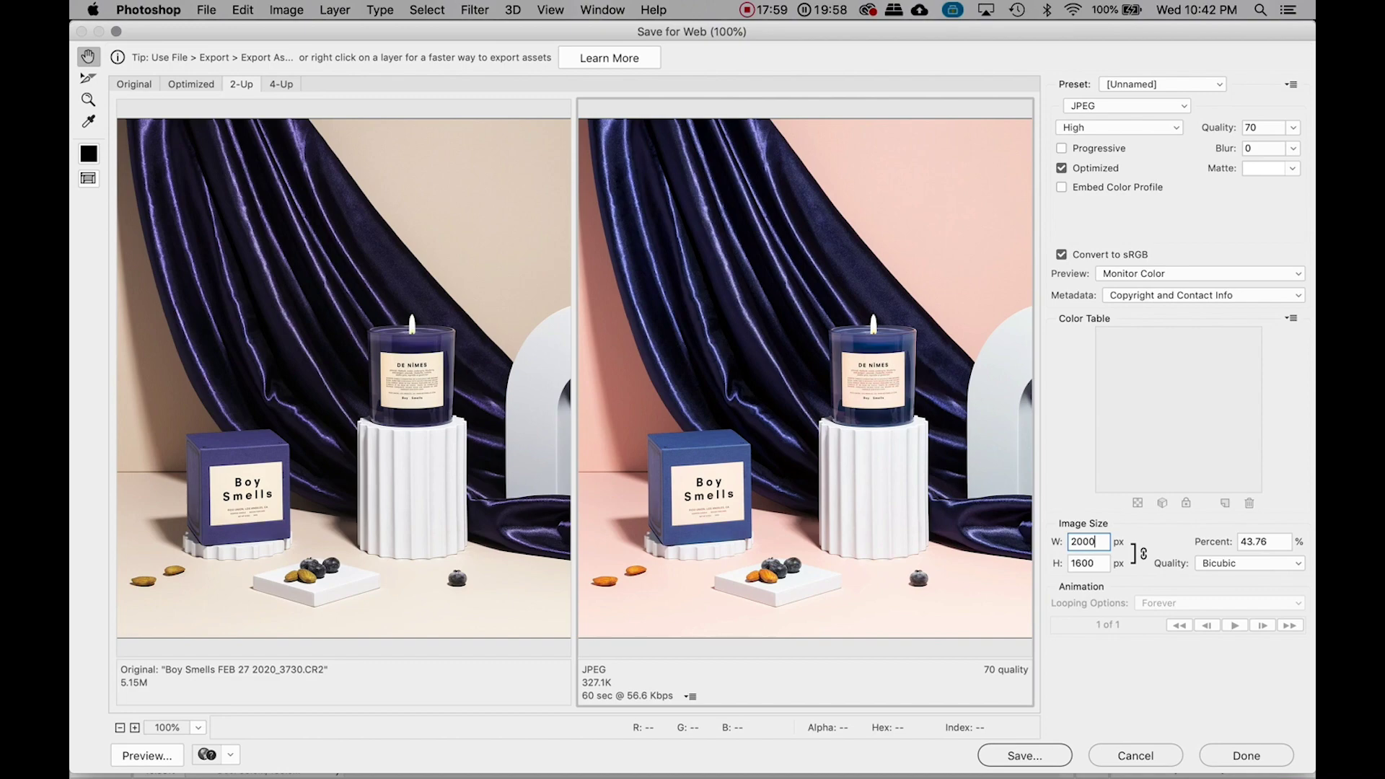
key("Tab")
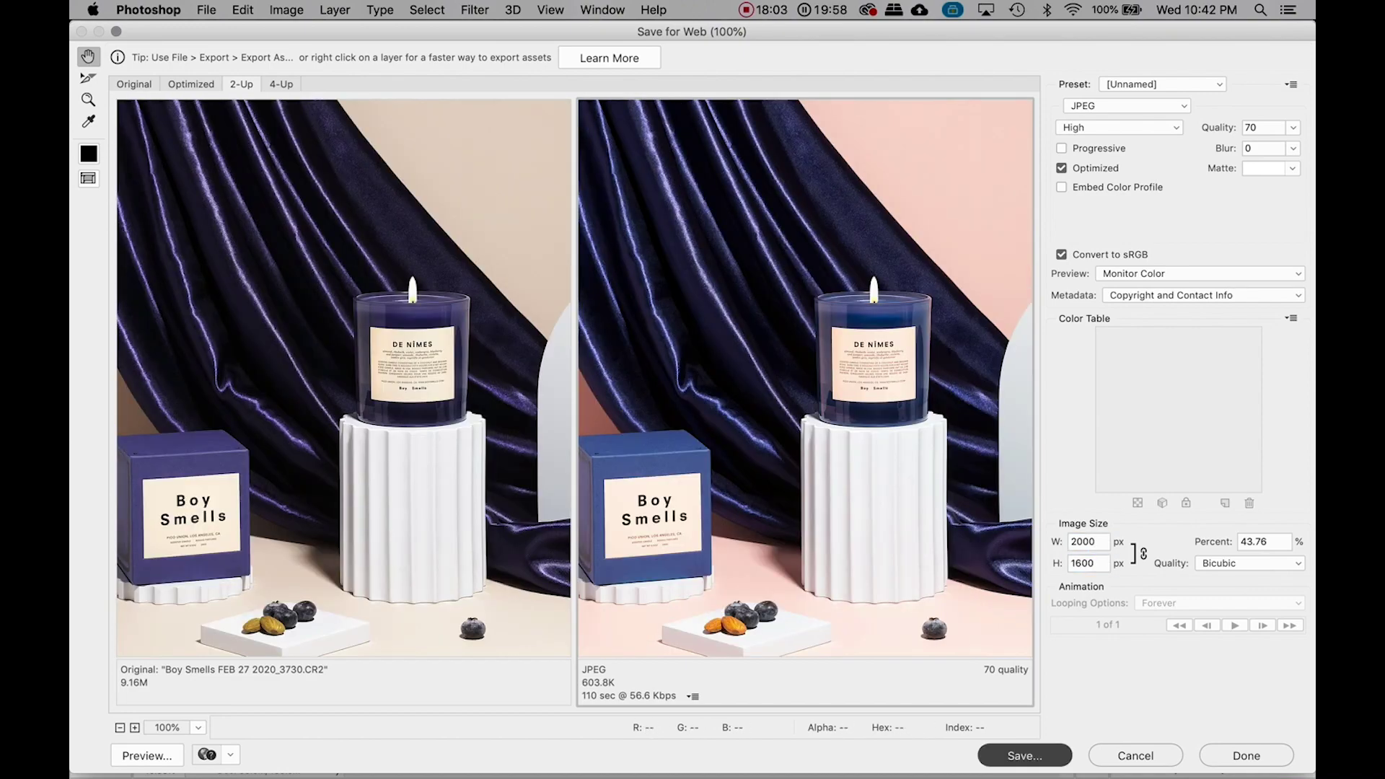
Save the exported JPEG to the Desktop as "Boy Smells De Nimes 4x5.jpg"
key("Return")
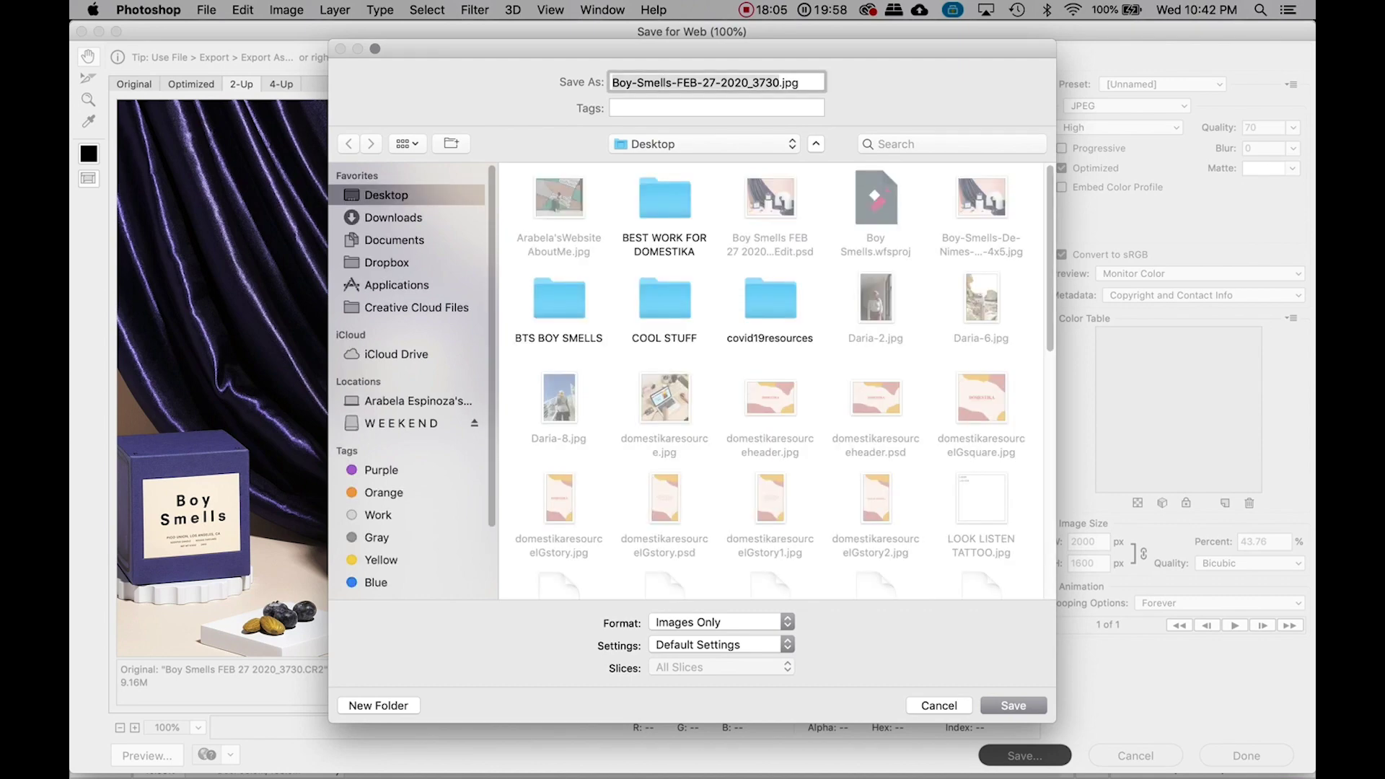
type("Boy Smells ")
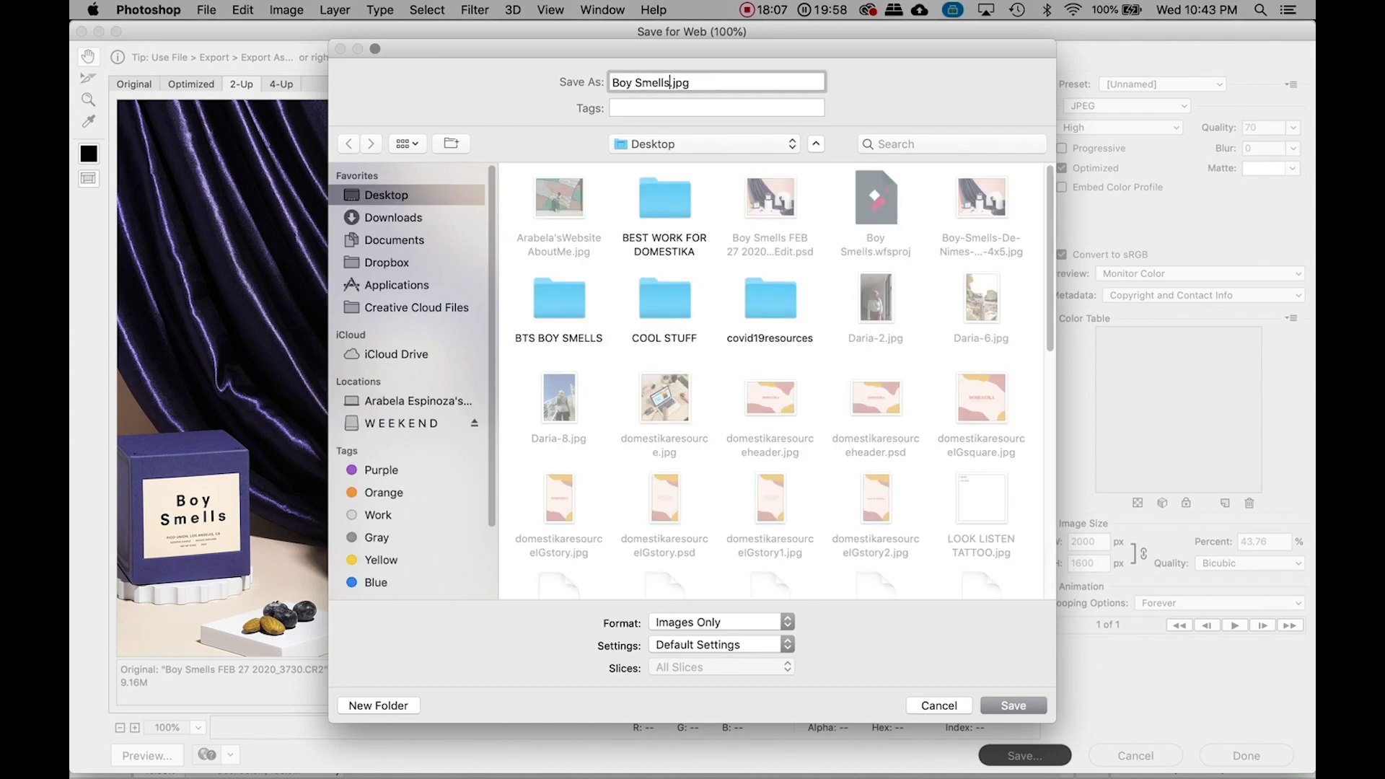
type("De Nimes 5")
key("BackSpace")
type("4x5")
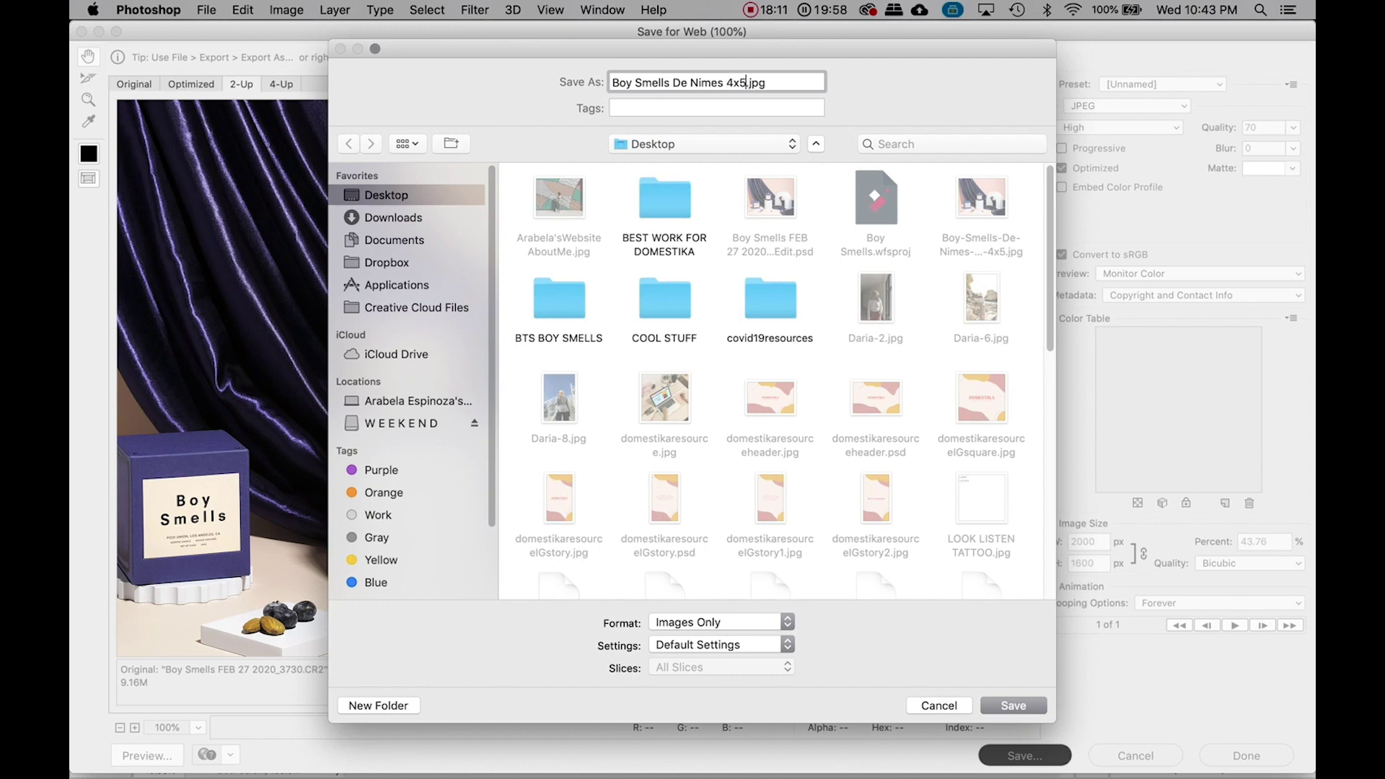
key("Return")
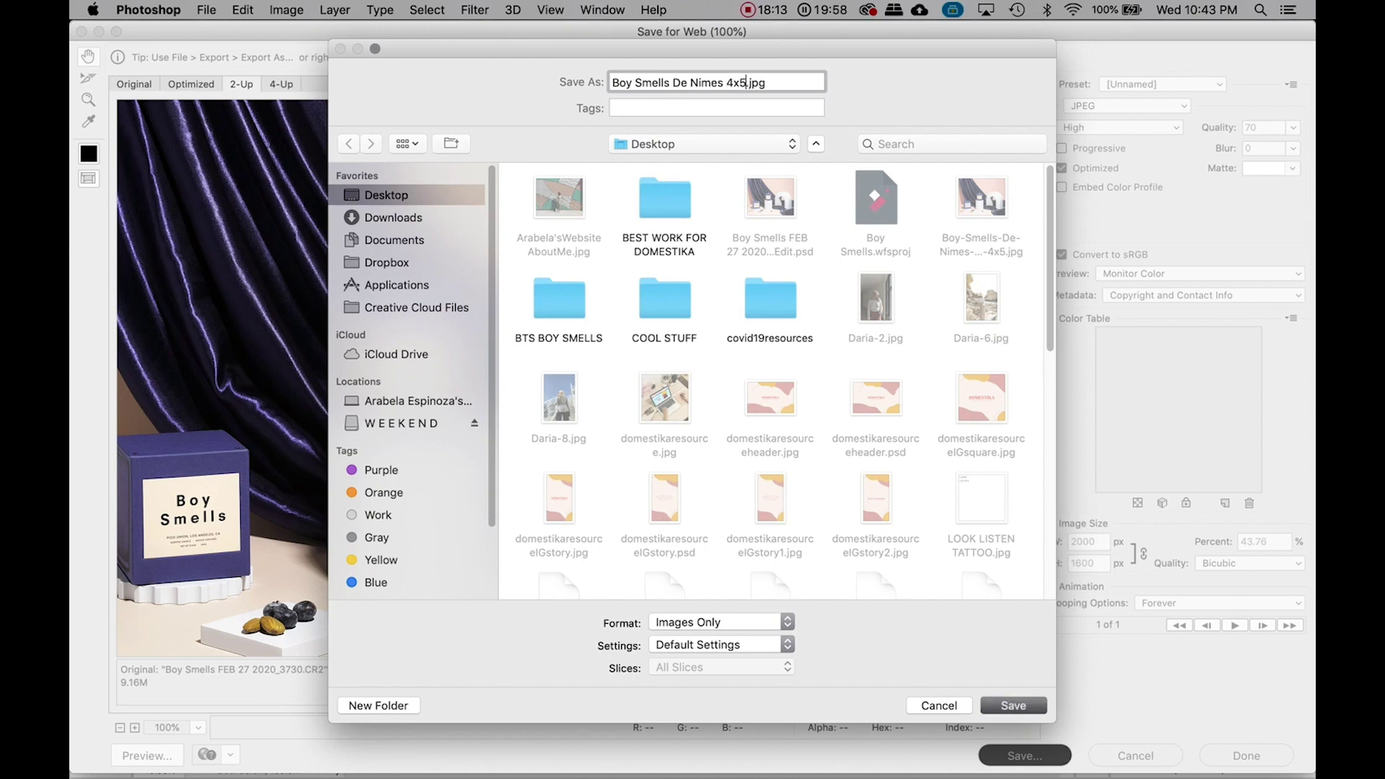